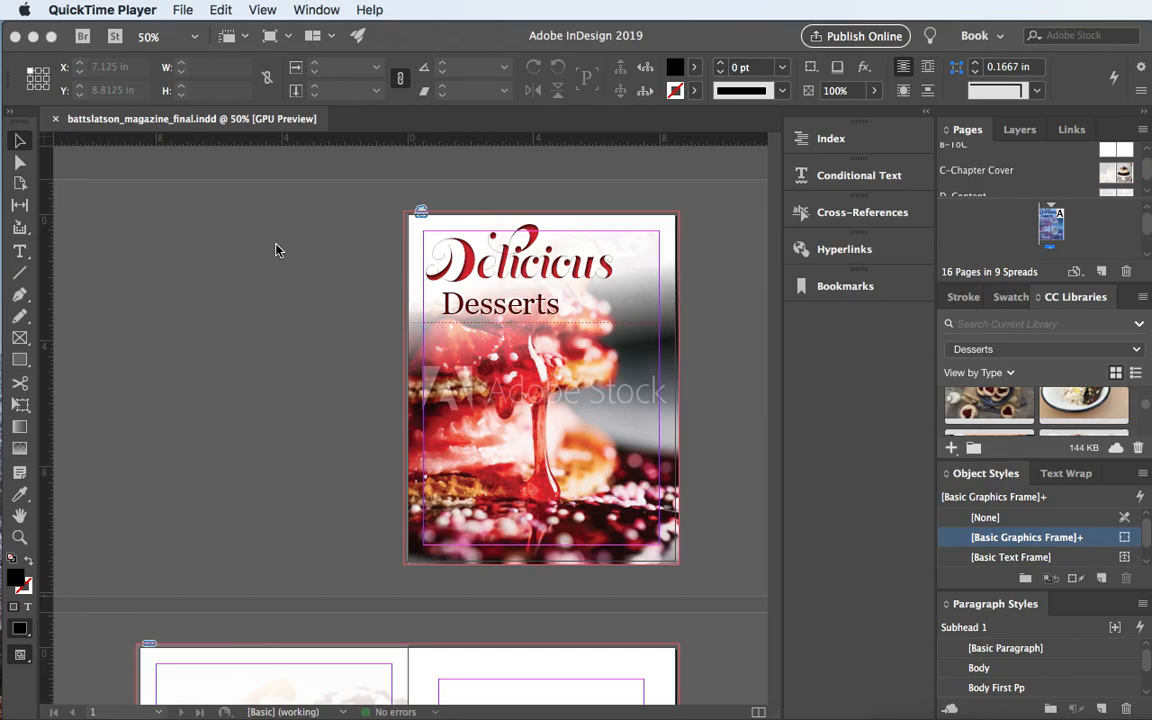
- Open the B-ToC master spread for editing, enlarging the masters list to reach it
{"action": "scroll", "coordinate": [495, 432], "scroll_direction": "down", "scroll_amount": 2}
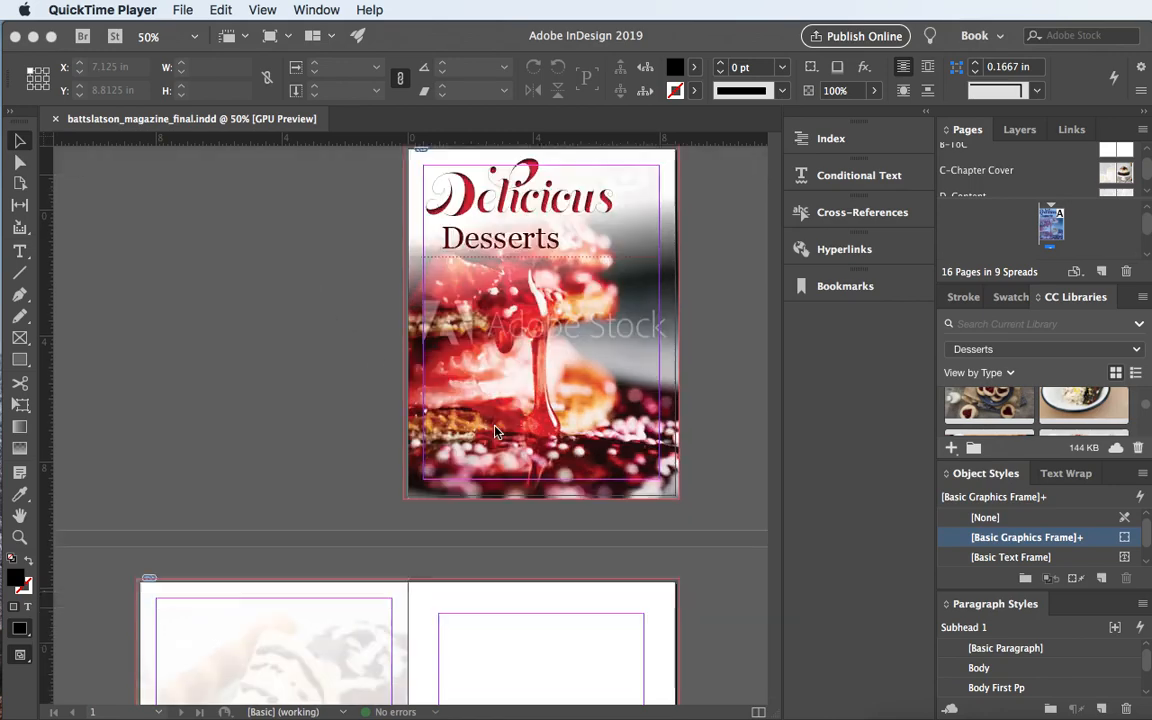
{"action": "scroll", "coordinate": [495, 432], "scroll_direction": "down", "scroll_amount": 5}
{"action": "left_click", "coordinate": [495, 432]}
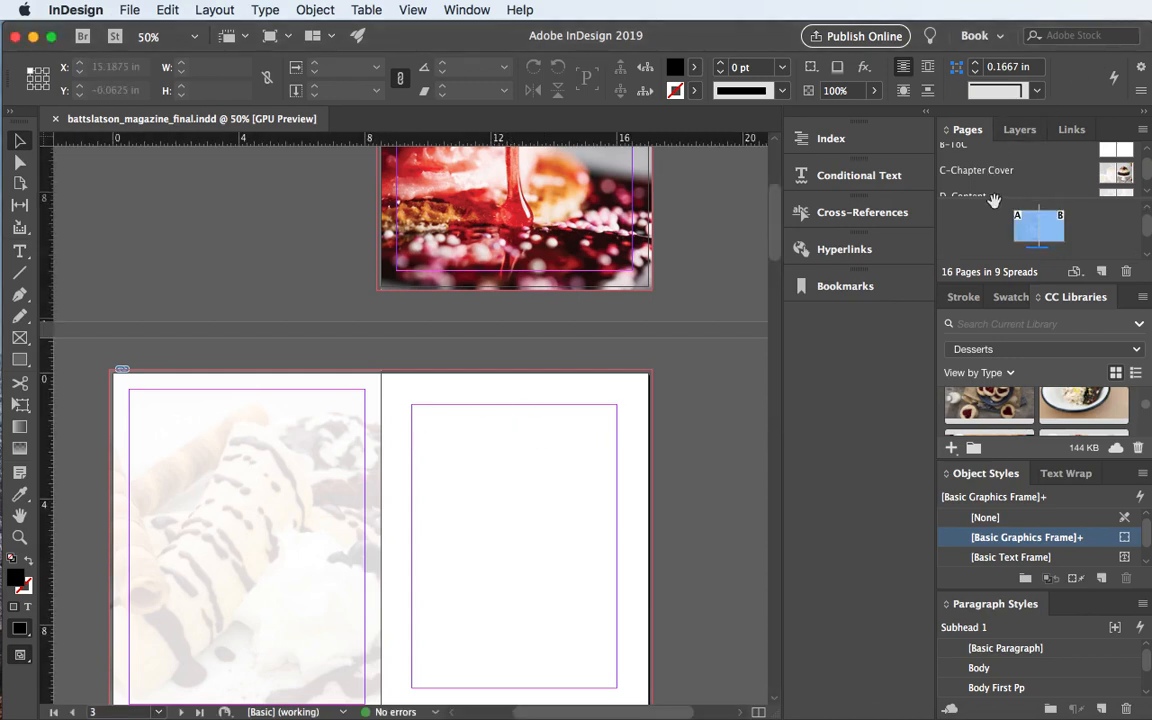
{"action": "left_click_drag", "start_coordinate": [1016, 201], "coordinate": [1014, 229]}
{"action": "scroll", "coordinate": [1003, 204], "scroll_direction": "down", "scroll_amount": 2}
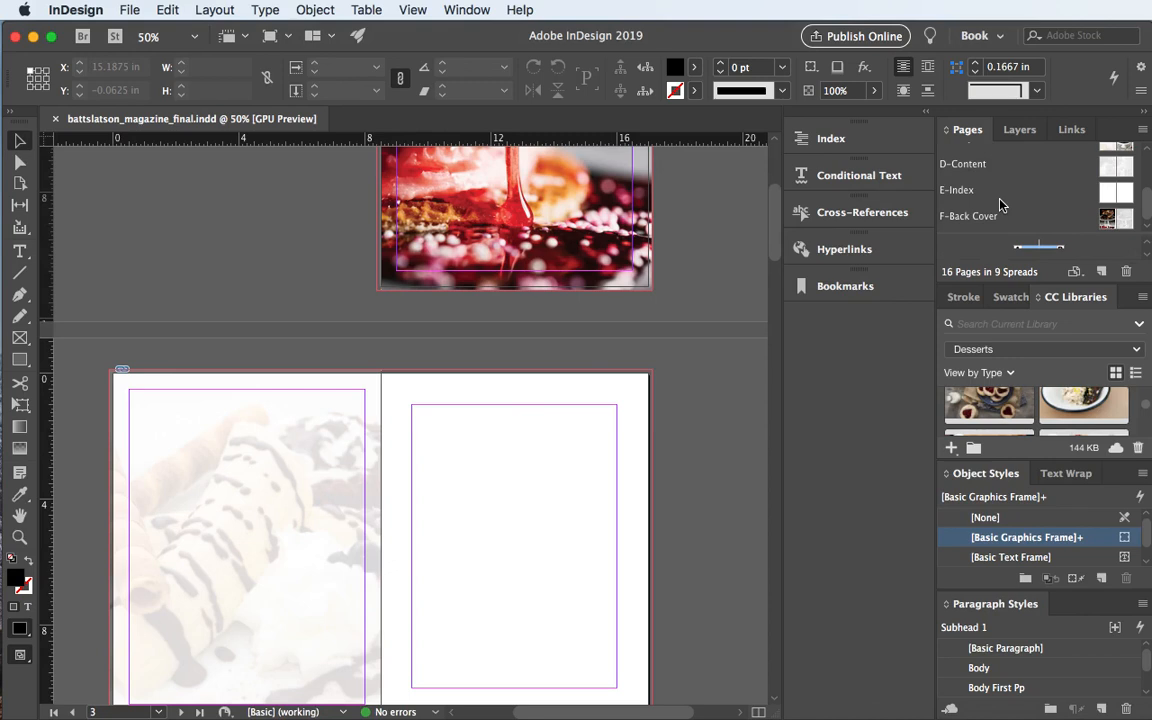
{"action": "scroll", "coordinate": [1002, 204], "scroll_direction": "up", "scroll_amount": 3}
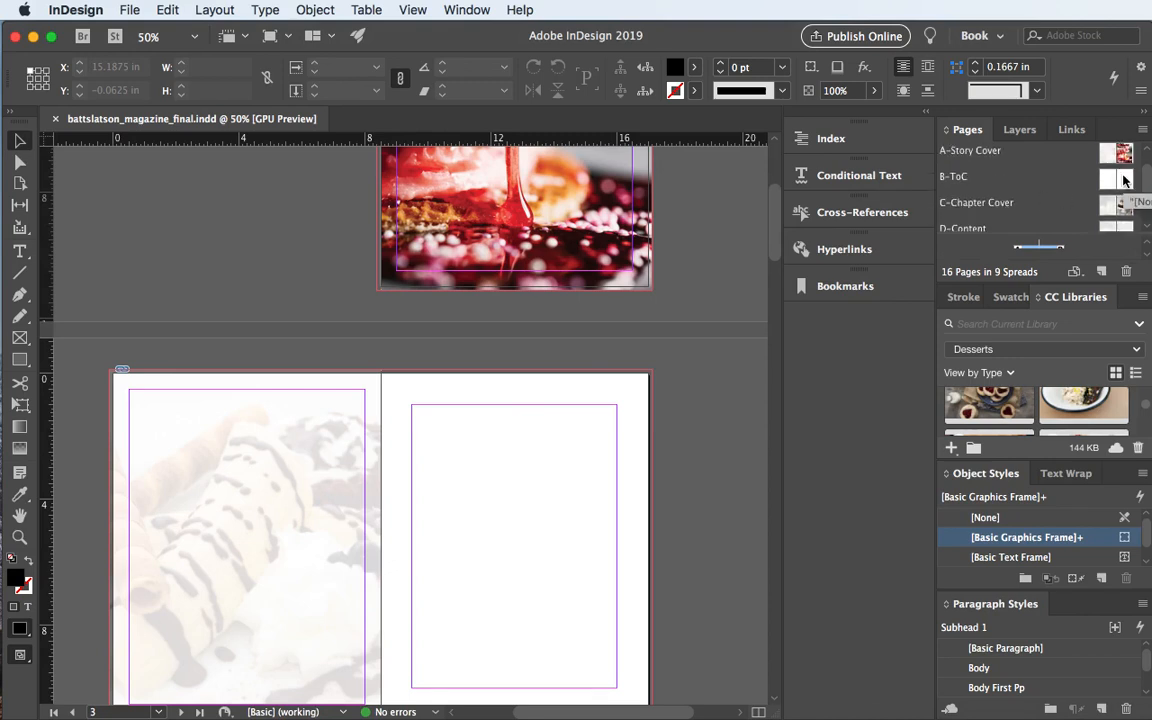
{"action": "double_click", "coordinate": [1124, 179]}
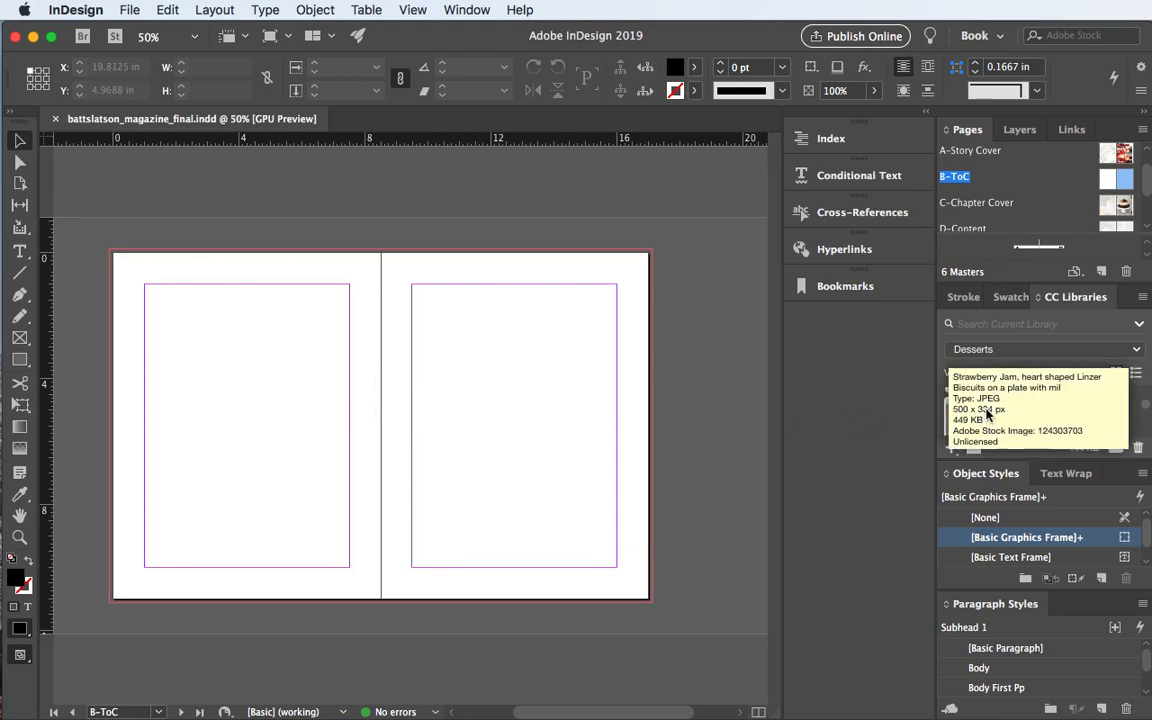
- Place the "Child eating ice cream" photo from the Desserts library on the B-ToC master's right page, 16.6667 in wide and 11.1167 in high
{"action": "scroll", "coordinate": [987, 414], "scroll_direction": "down", "scroll_amount": 3}
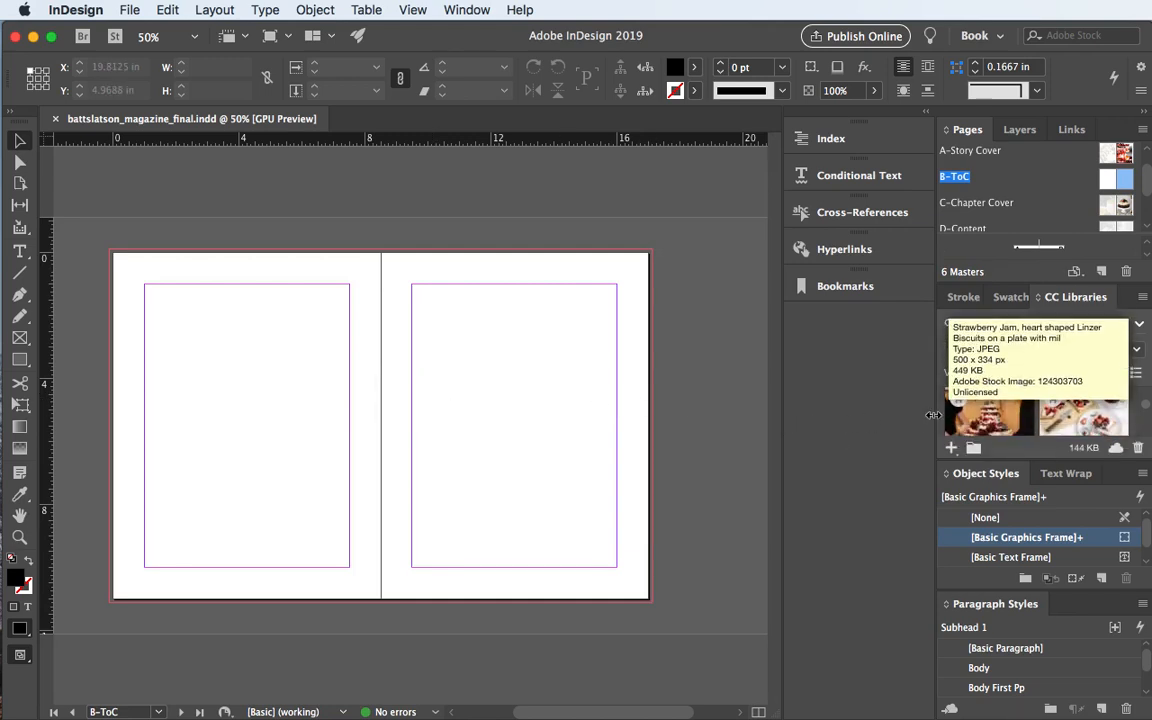
{"action": "left_click", "coordinate": [1020, 129]}
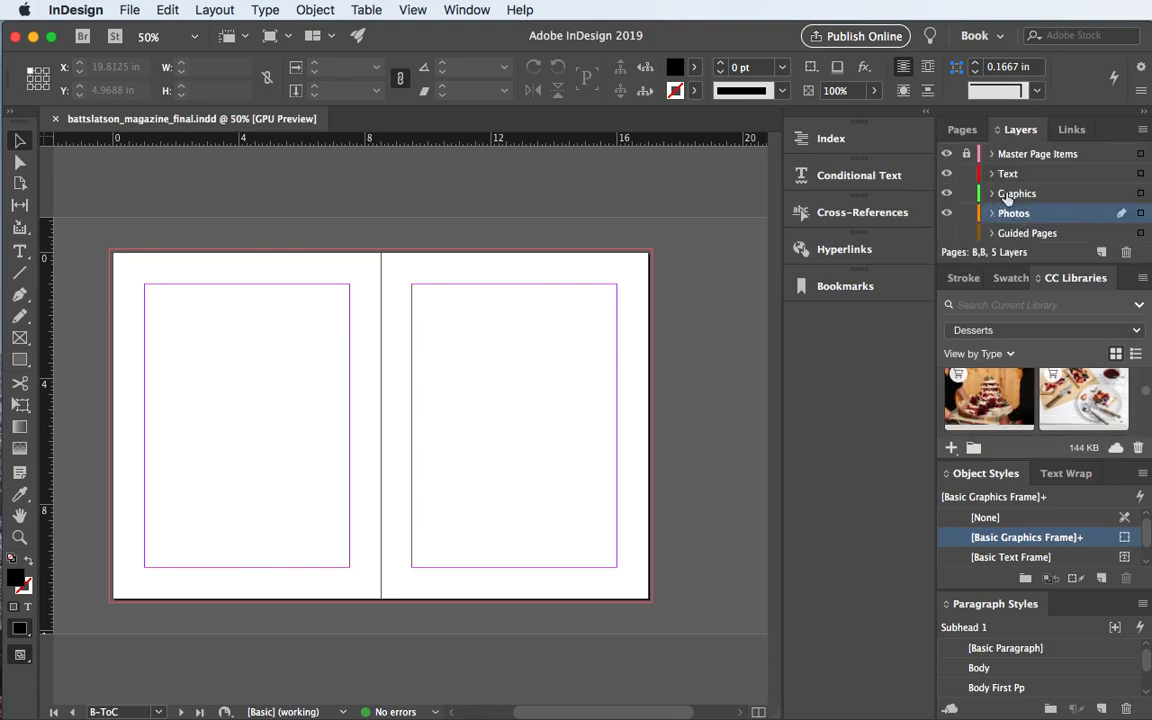
{"action": "left_click", "coordinate": [962, 129]}
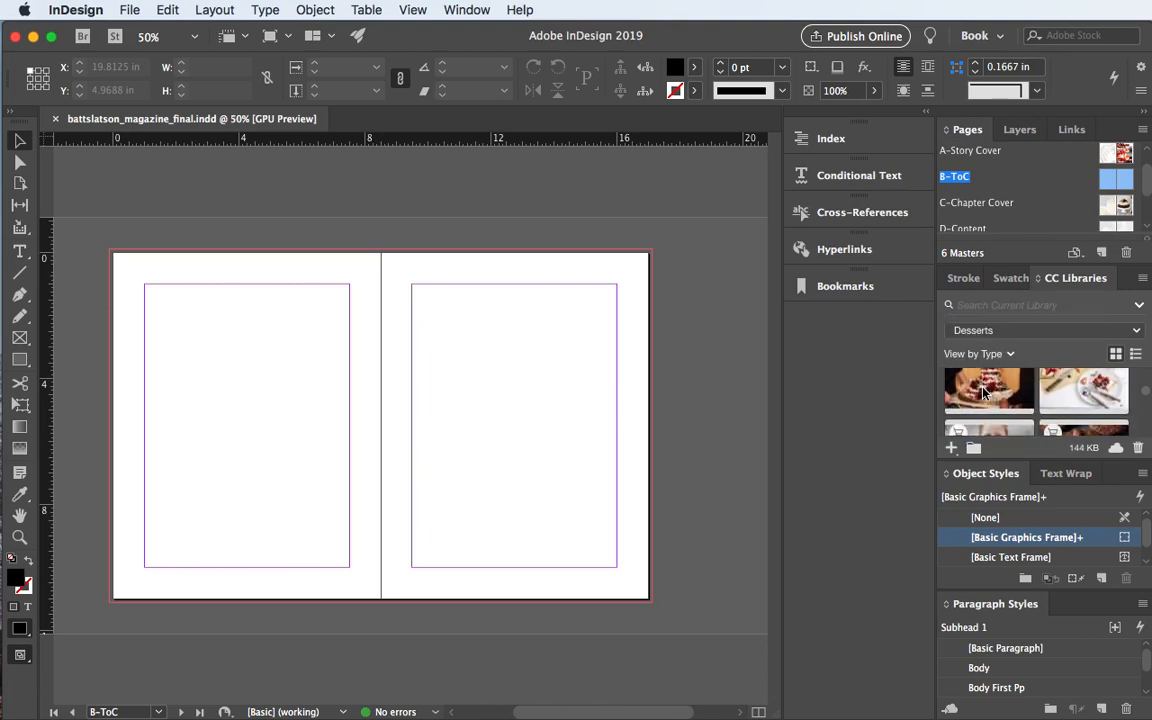
{"action": "scroll", "coordinate": [983, 393], "scroll_direction": "down", "scroll_amount": 2}
{"action": "scroll", "coordinate": [983, 393], "scroll_direction": "up", "scroll_amount": 1}
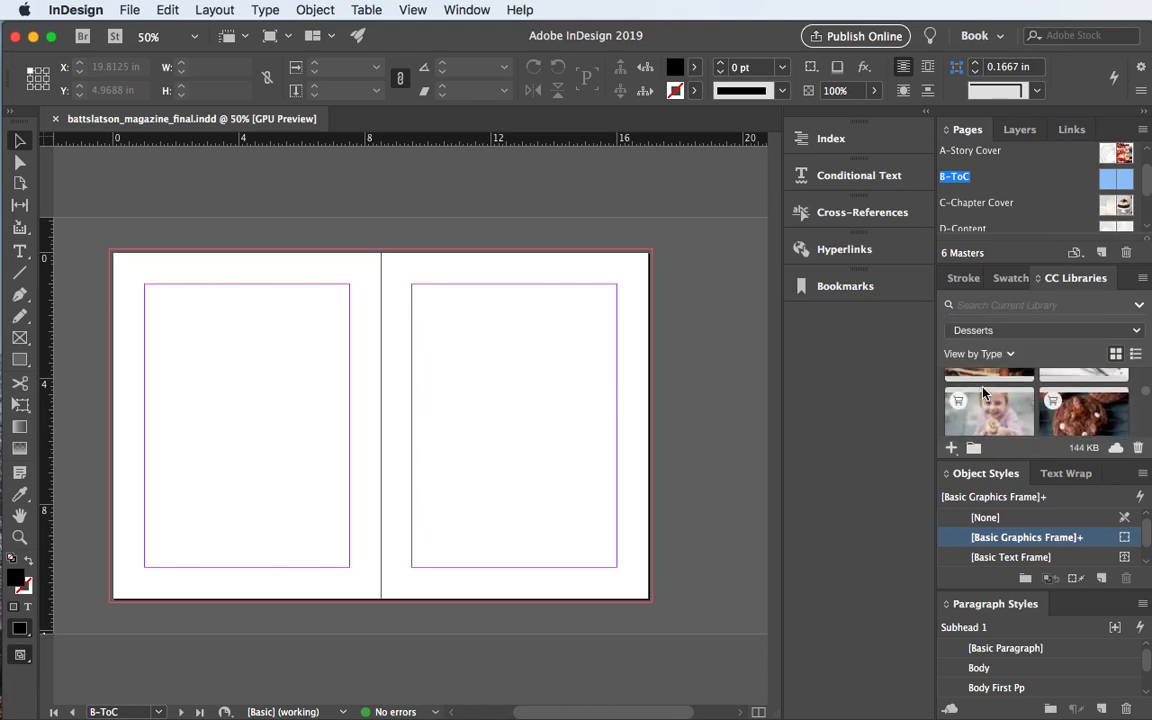
{"action": "scroll", "coordinate": [985, 422], "scroll_direction": "up", "scroll_amount": 2}
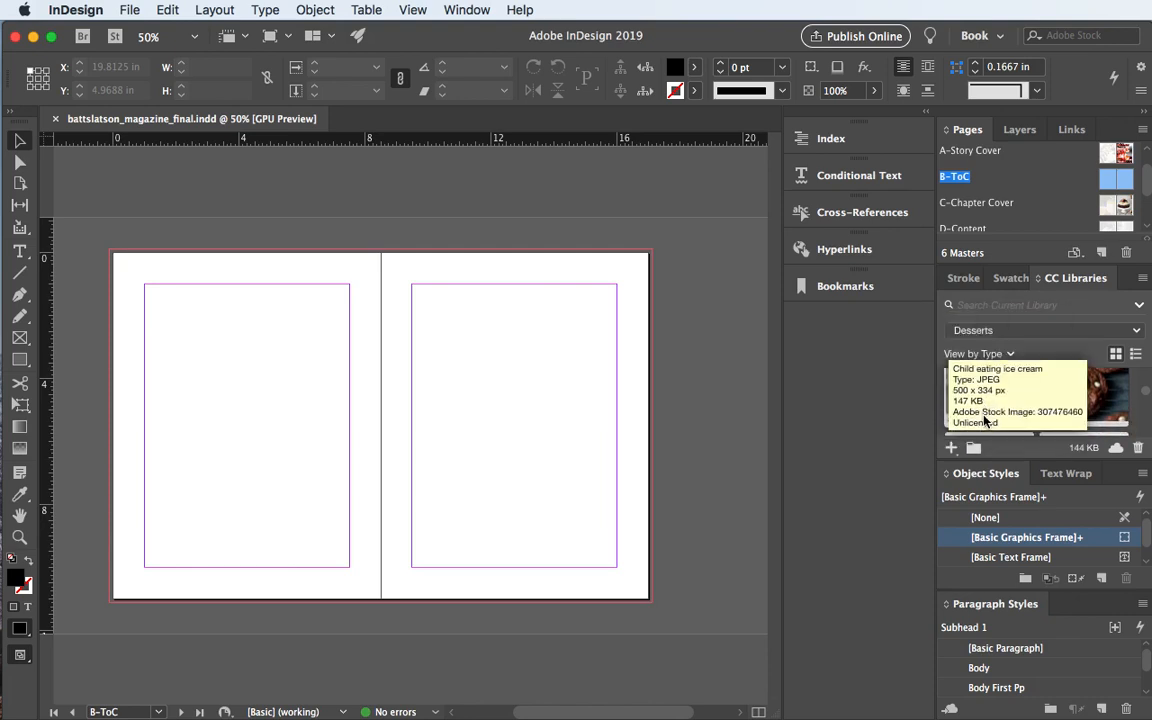
{"action": "scroll", "coordinate": [985, 421], "scroll_direction": "down", "scroll_amount": 3}
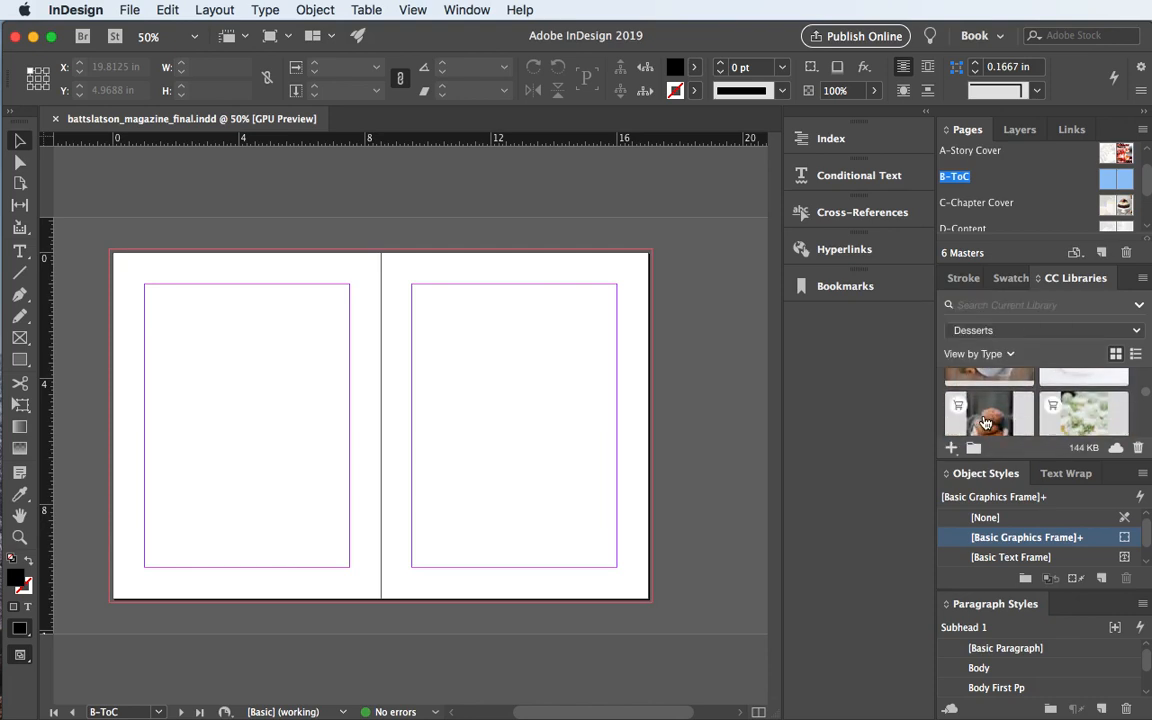
{"action": "scroll", "coordinate": [983, 420], "scroll_direction": "down", "scroll_amount": 4}
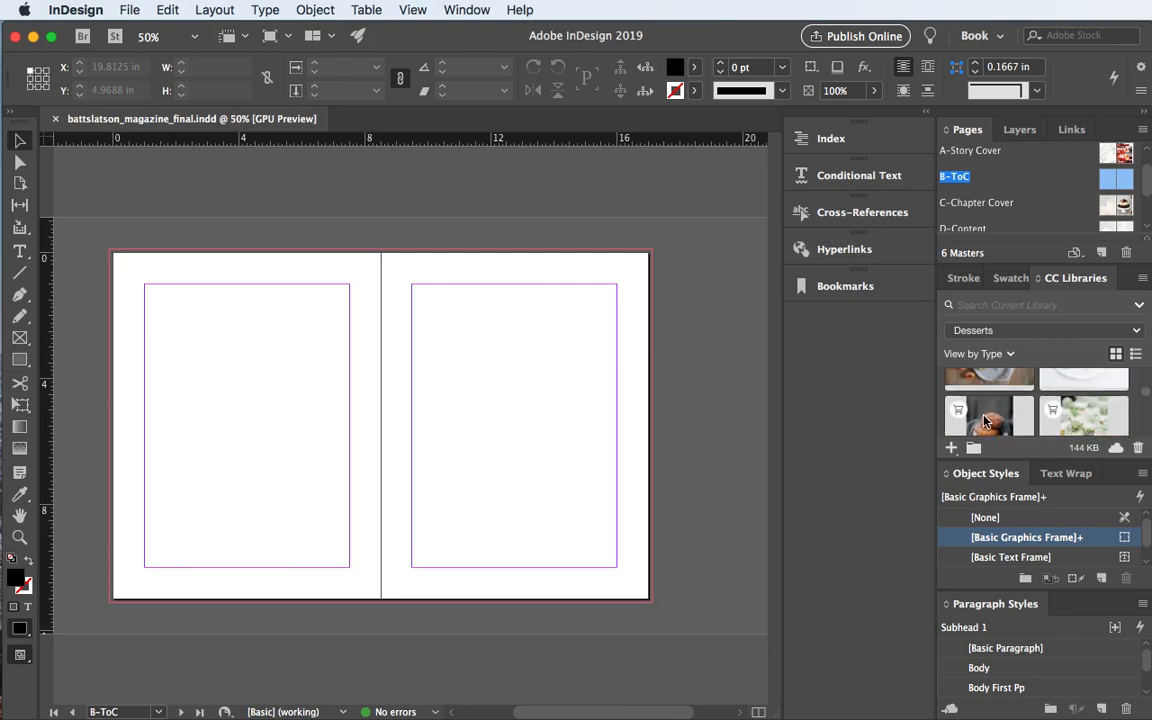
{"action": "scroll", "coordinate": [985, 422], "scroll_direction": "down", "scroll_amount": 5}
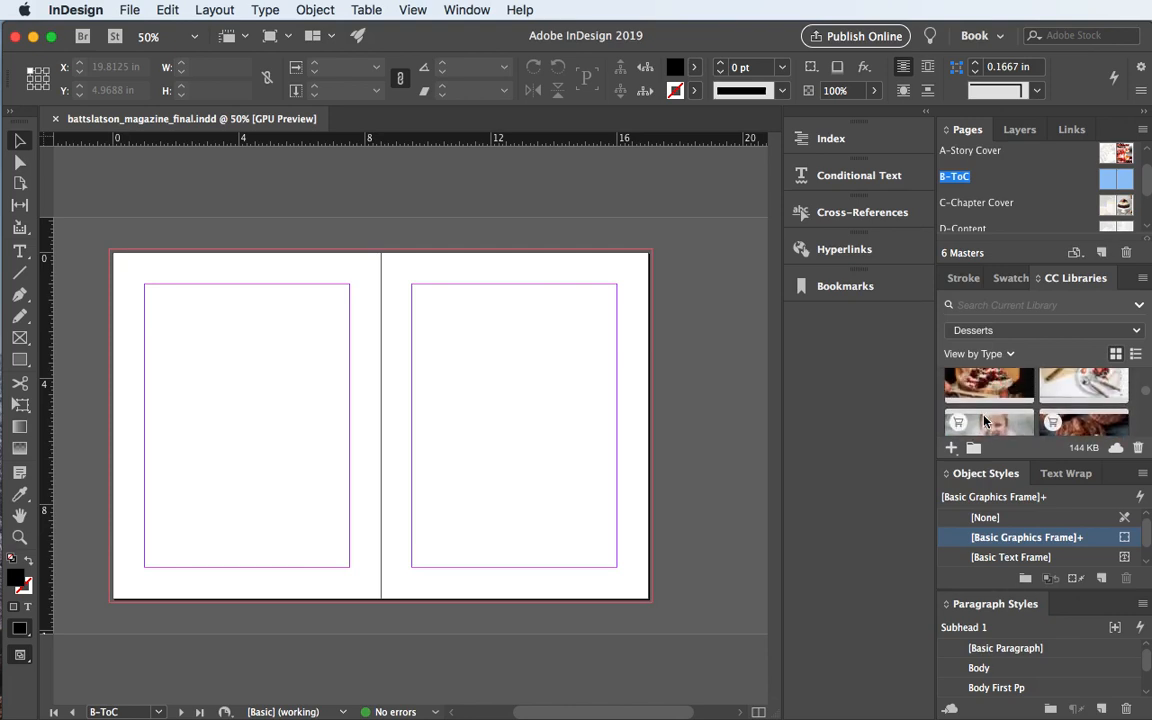
{"action": "scroll", "coordinate": [985, 421], "scroll_direction": "down", "scroll_amount": 3}
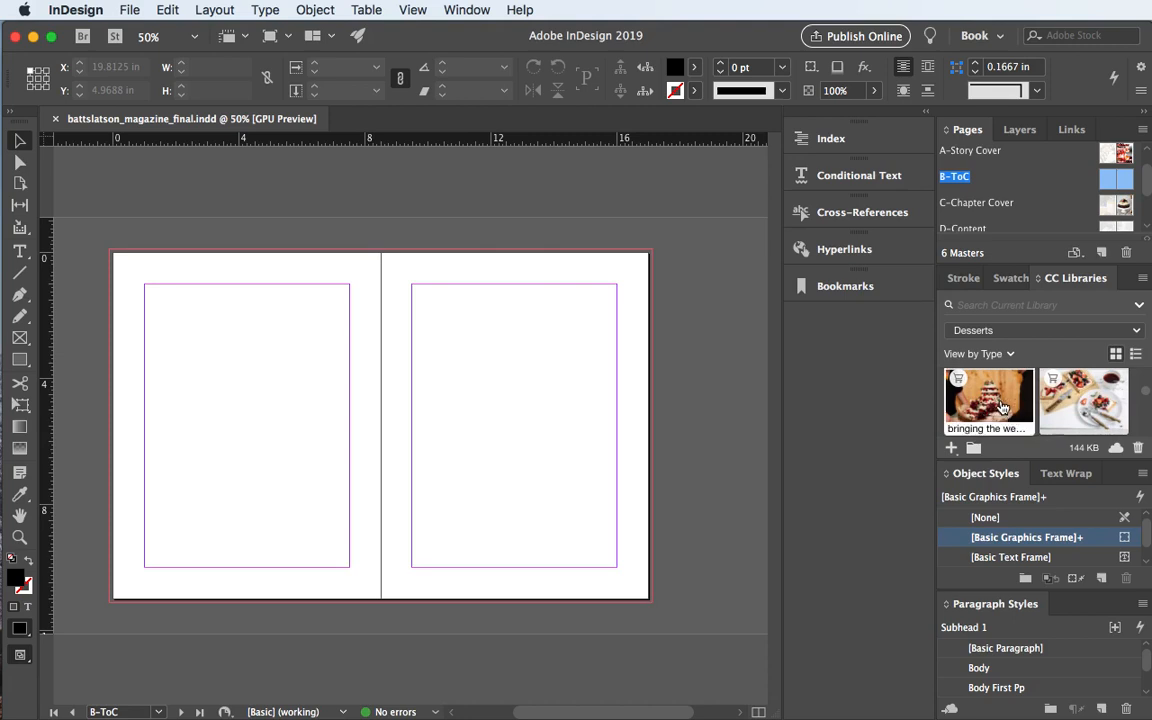
{"action": "mouse_move", "coordinate": [992, 398]}
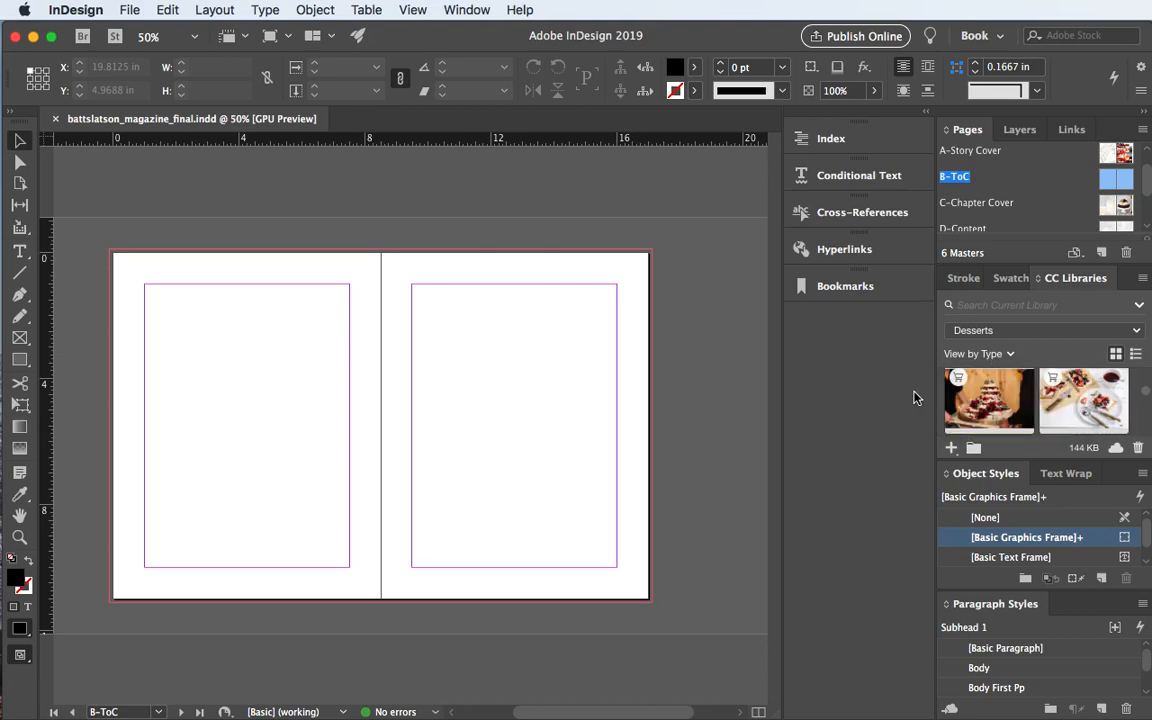
{"action": "scroll", "coordinate": [980, 407], "scroll_direction": "down", "scroll_amount": 2}
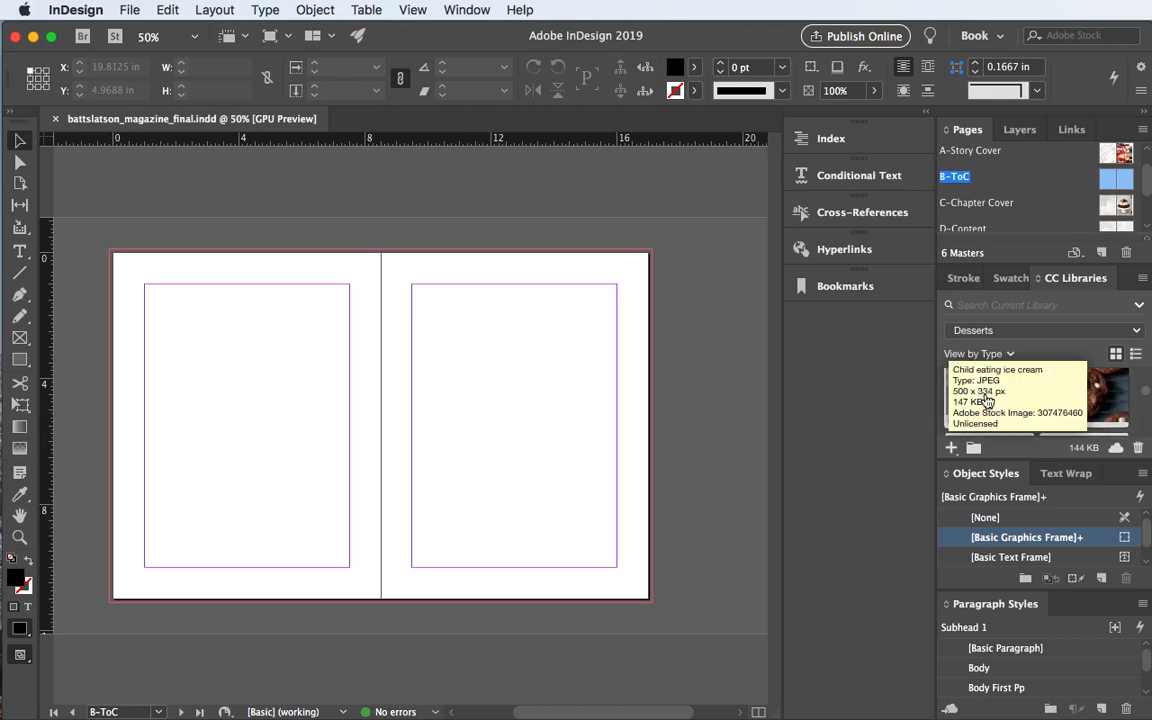
{"action": "left_click_drag", "start_coordinate": [986, 401], "coordinate": [702, 605]}
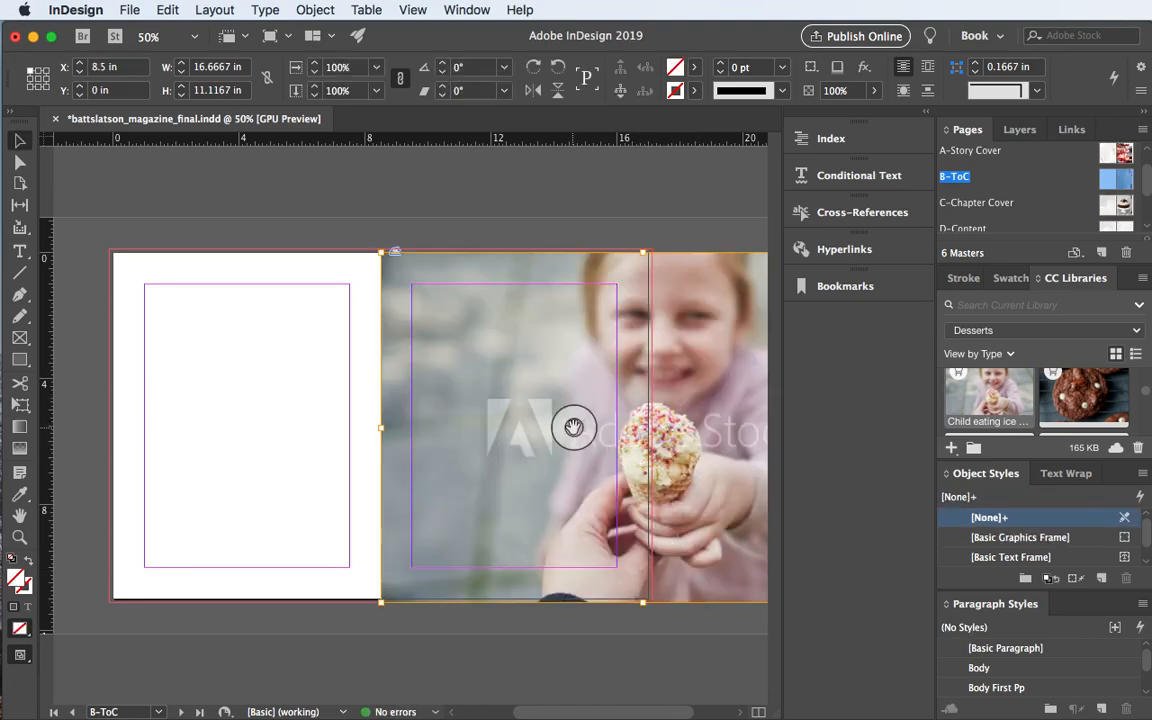
- Shift the ice cream photo leftward inside its frame to a horizontal offset of -5.2778 in
{"action": "left_click", "coordinate": [573, 427]}
{"action": "key", "text": "shift+Left"}
{"action": "key", "text": "shift+Left"}
{"action": "key", "text": "shift+Left"}
{"action": "key", "text": "shift+Left"}
{"action": "key", "text": "shift+Left"}
{"action": "key", "text": "shift+Left"}
{"action": "key", "text": "shift+Left"}
{"action": "key", "text": "shift+Left"}
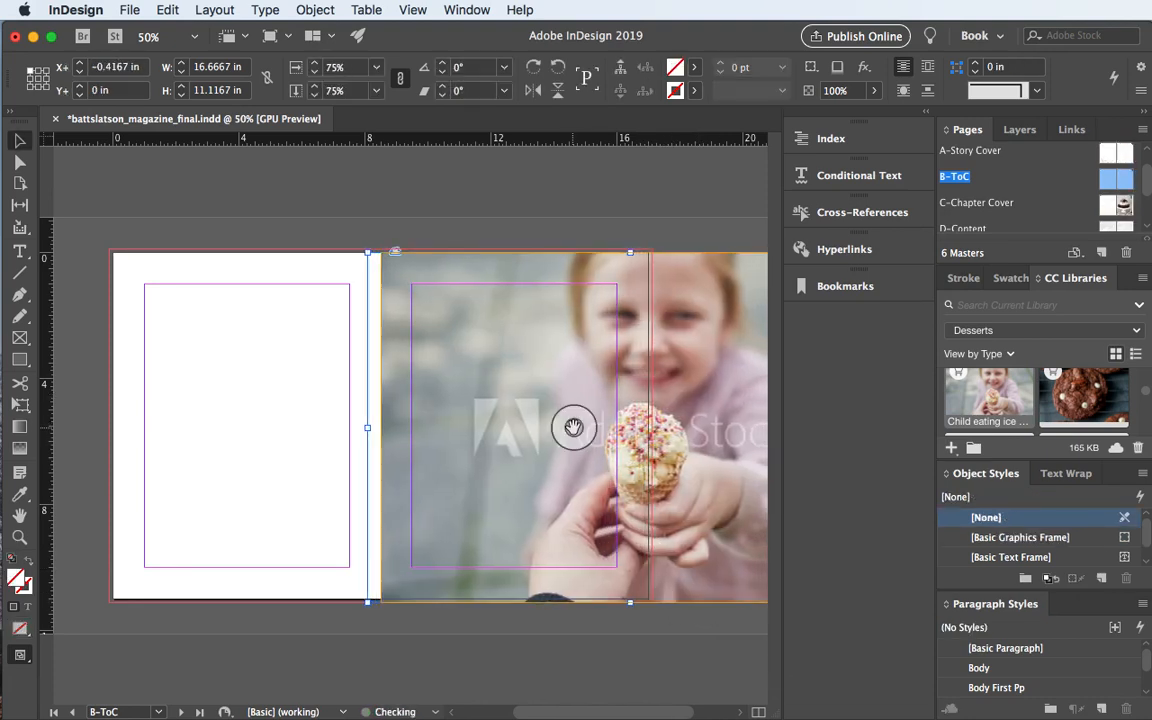
{"action": "key", "text": "shift+Left"}
{"action": "key", "text": "shift+Left"}
{"action": "key", "text": "shift+Left"}
{"action": "key", "text": "shift+Left"}
{"action": "key", "text": "shift+Left"}
{"action": "key", "text": "shift+Left"}
{"action": "key", "text": "shift+Left"}
{"action": "key", "text": "shift+Left"}
{"action": "key", "text": "shift+Left"}
{"action": "key", "text": "shift+Left"}
{"action": "key", "text": "shift+Left"}
{"action": "key", "text": "shift+Left"}
{"action": "key", "text": "shift+Left"}
{"action": "key", "text": "shift+Left"}
{"action": "key", "text": "shift+Left"}
{"action": "key", "text": "shift+Left"}
{"action": "key", "text": "shift+Left"}
{"action": "key", "text": "shift+Left"}
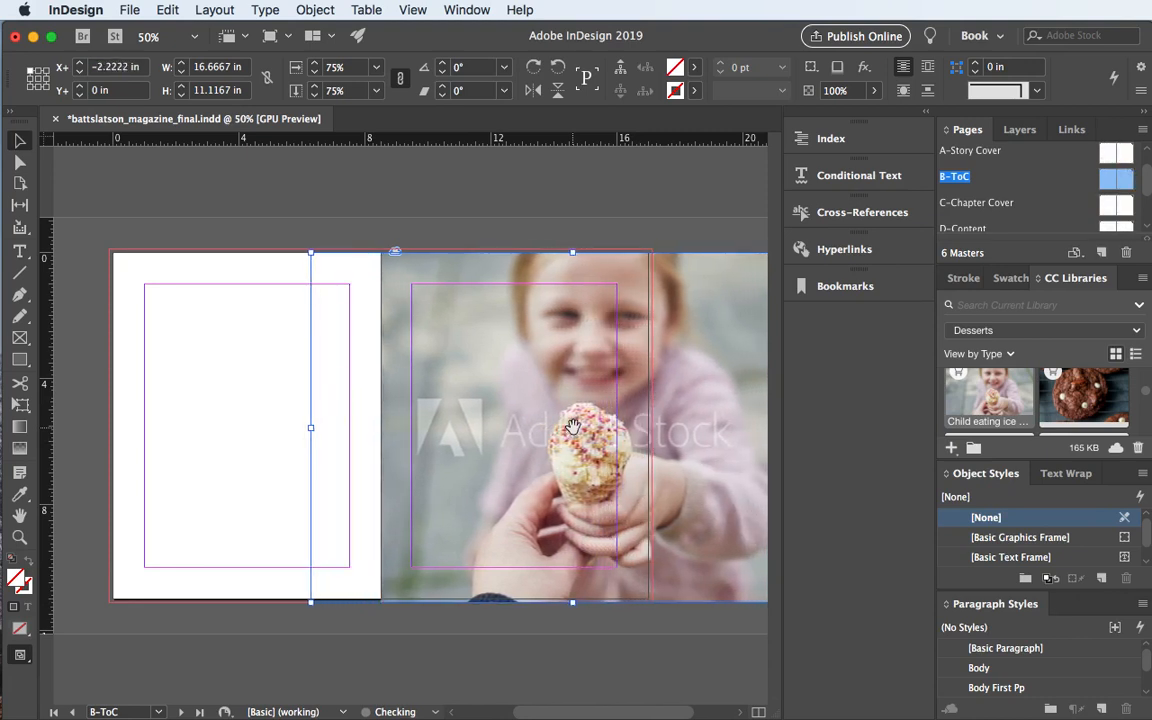
{"action": "key", "text": "shift+Left"}
{"action": "key", "text": "shift+Left"}
{"action": "key", "text": "shift+Left"}
{"action": "key", "text": "shift+Left"}
{"action": "key", "text": "shift+Left"}
{"action": "key", "text": "shift+Left"}
{"action": "key", "text": "shift+Left"}
{"action": "key", "text": "shift+Left"}
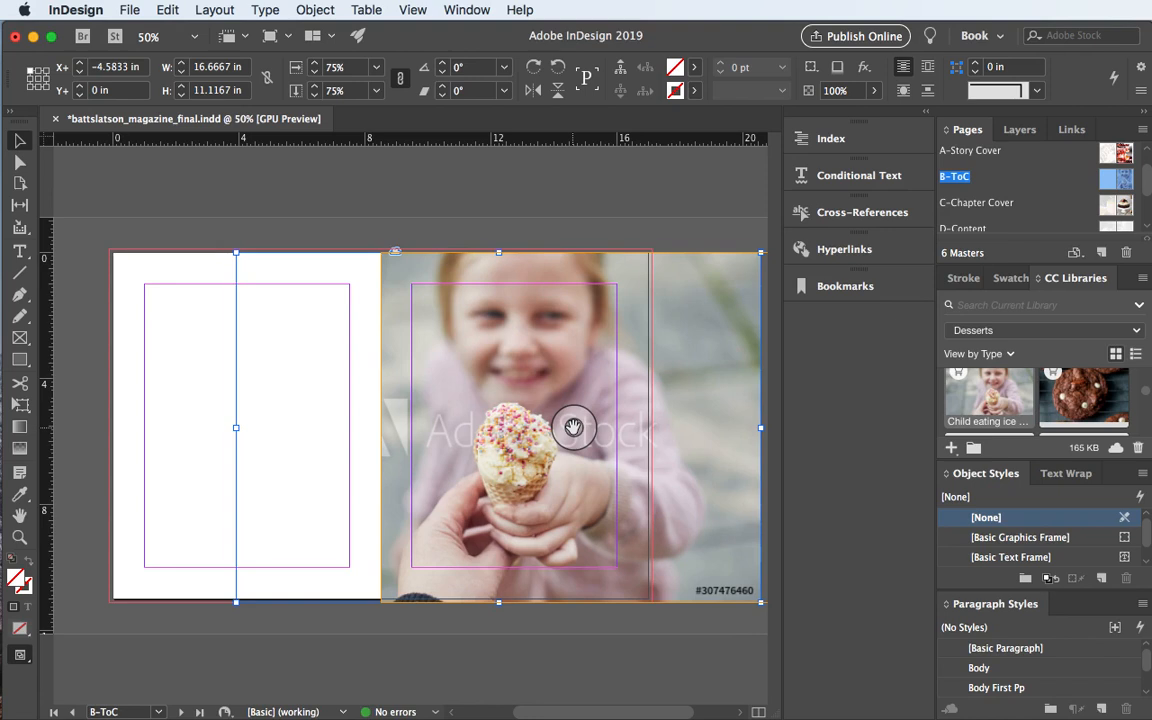
{"action": "key", "text": "shift+Left"}
{"action": "key", "text": "shift+Left"}
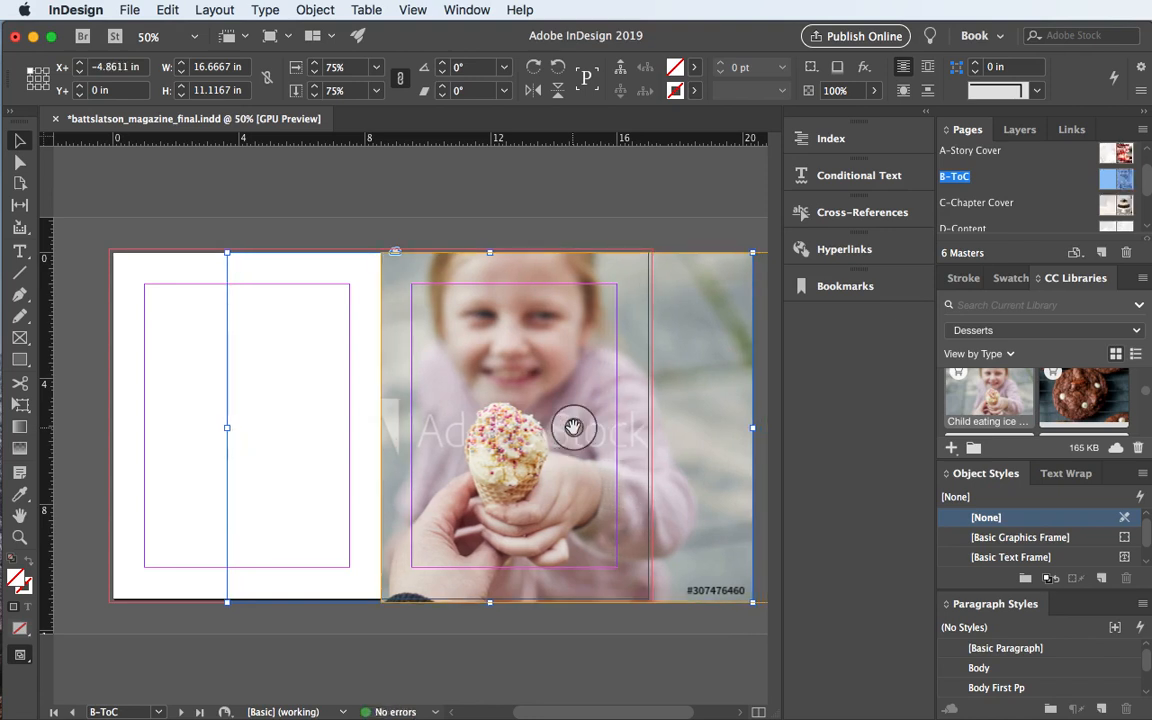
{"action": "key", "text": "shift+Left"}
{"action": "key", "text": "shift+Left"}
{"action": "key", "text": "shift+Left"}
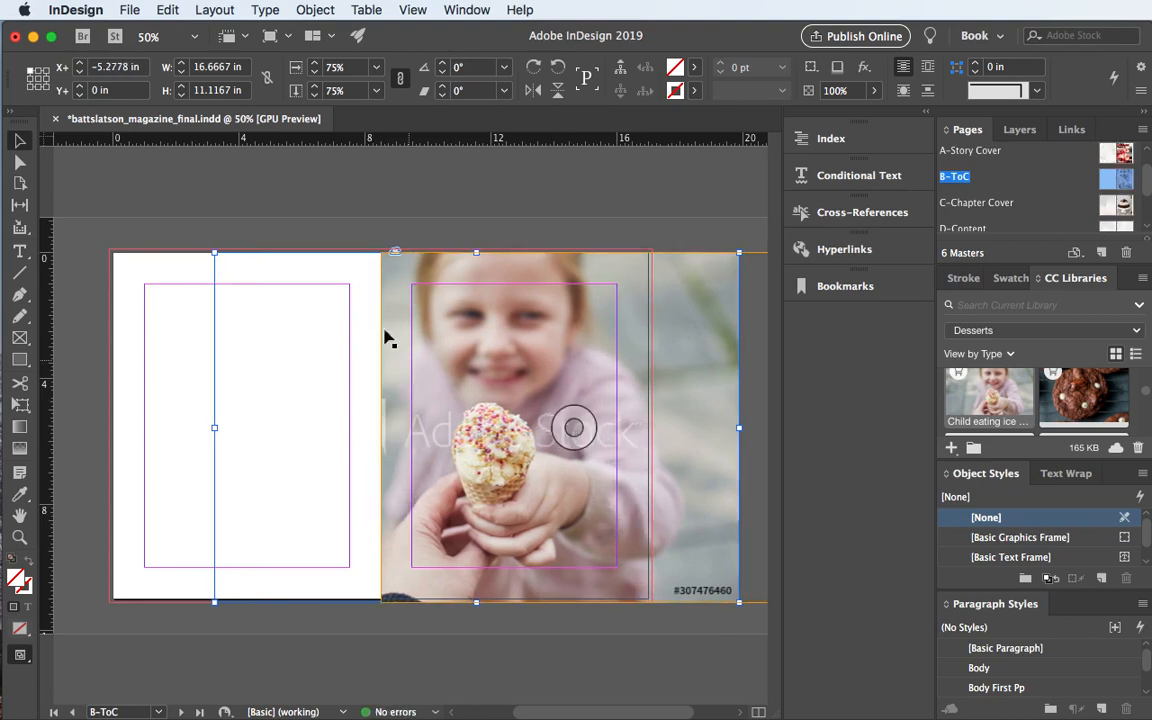
{"action": "left_click_drag", "start_coordinate": [217, 428], "coordinate": [381, 428]}
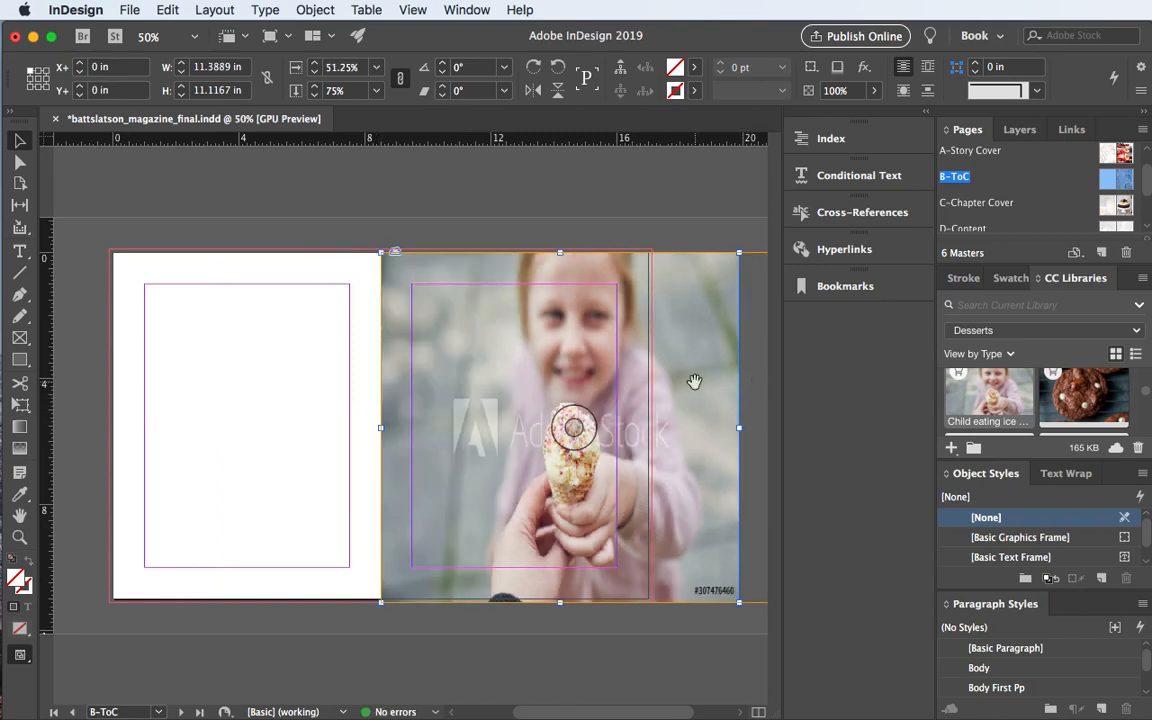
{"action": "scroll", "coordinate": [692, 383], "scroll_direction": "right", "scroll_amount": 5}
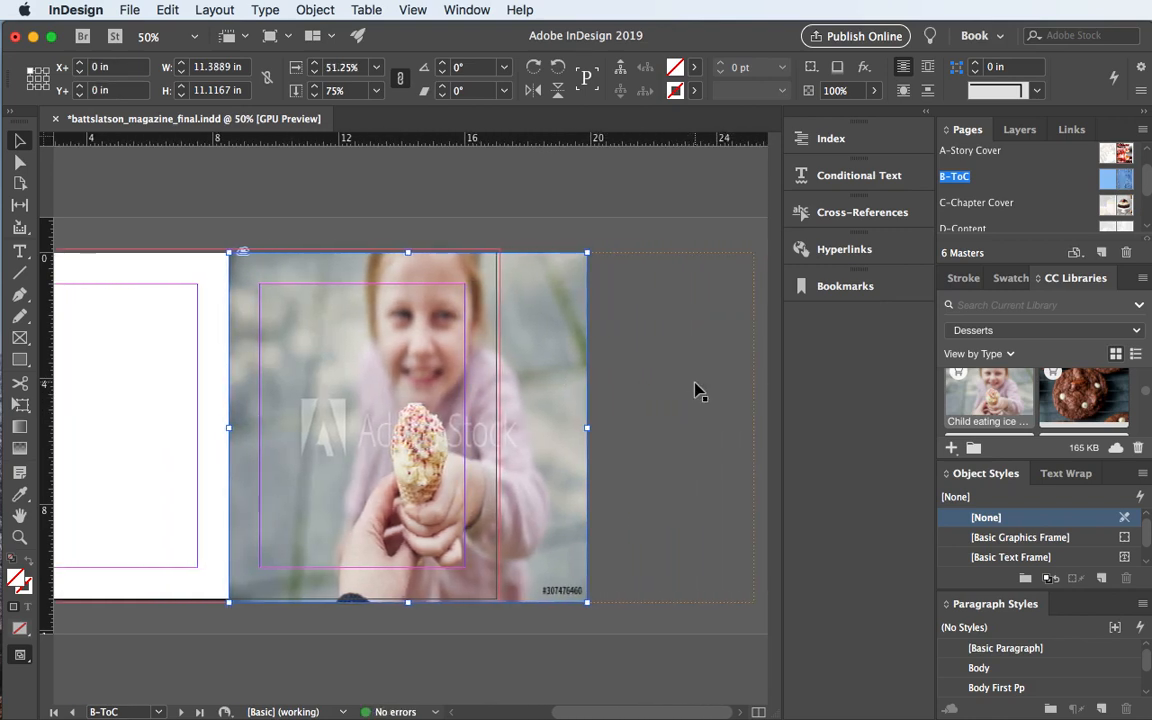
{"action": "key", "text": "super+z"}
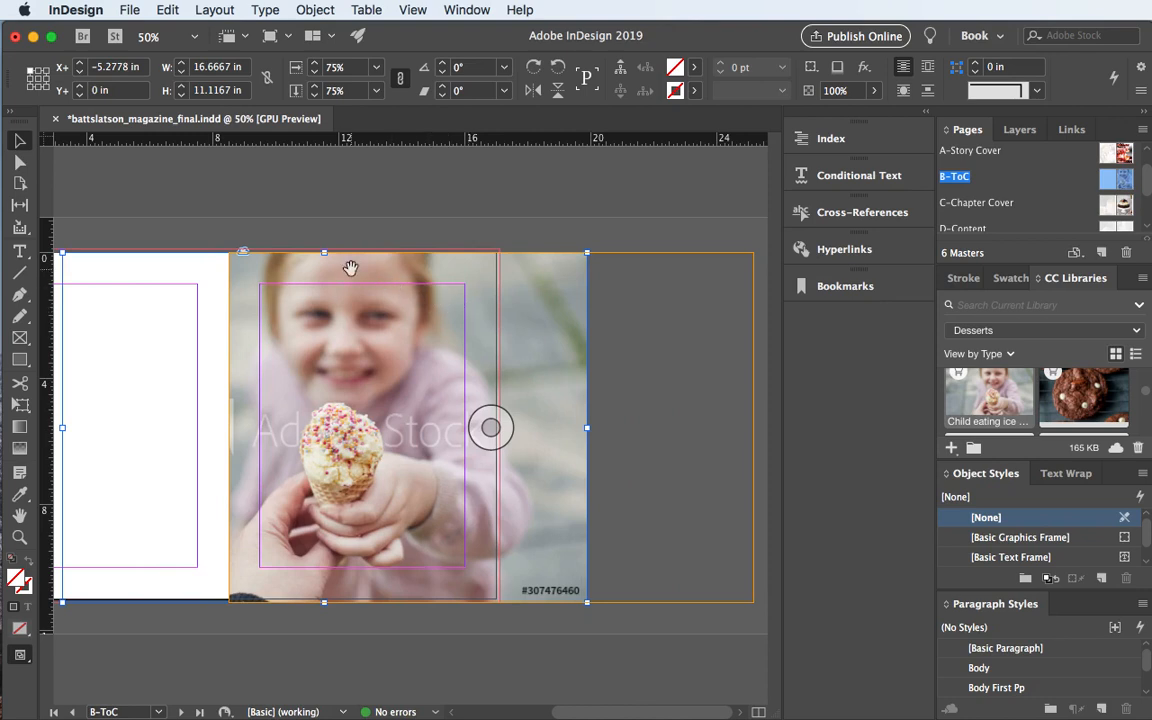
- Crop the ice cream photo's frame at the right page's outer bleed edge, making it 8.625 in wide
{"action": "left_click", "coordinate": [224, 224]}
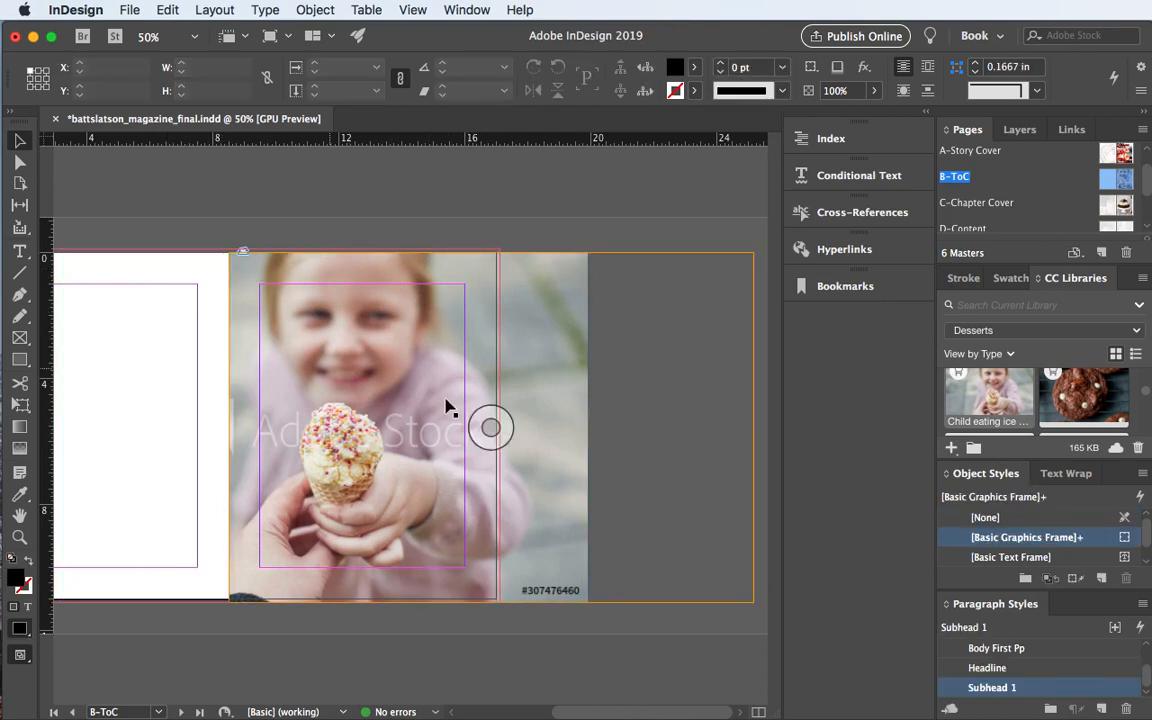
{"action": "left_click", "coordinate": [332, 358]}
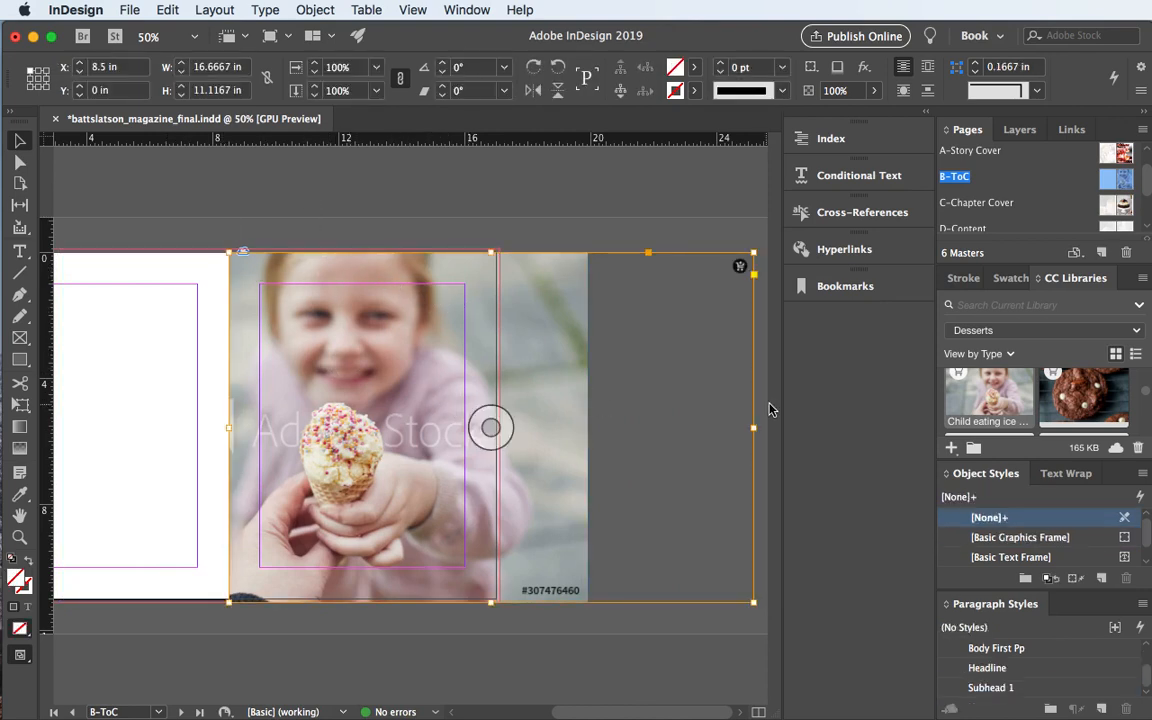
{"action": "left_click_drag", "start_coordinate": [741, 427], "coordinate": [503, 429]}
{"action": "left_click", "coordinate": [603, 318]}
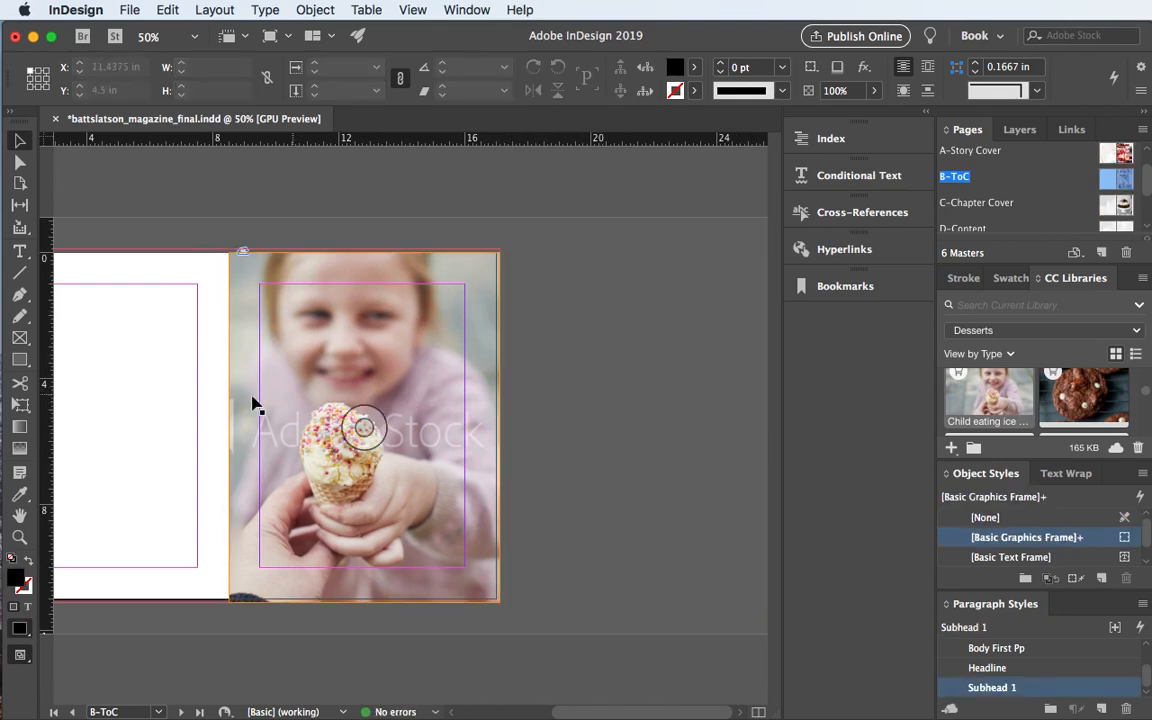
- Extend the ice cream photo's frame up to the top bleed at Y -0.125 in, making it 11.2417 in high
{"action": "scroll", "coordinate": [622, 273], "scroll_direction": "left", "scroll_amount": 2}
{"action": "scroll", "coordinate": [622, 273], "scroll_direction": "left", "scroll_amount": 10}
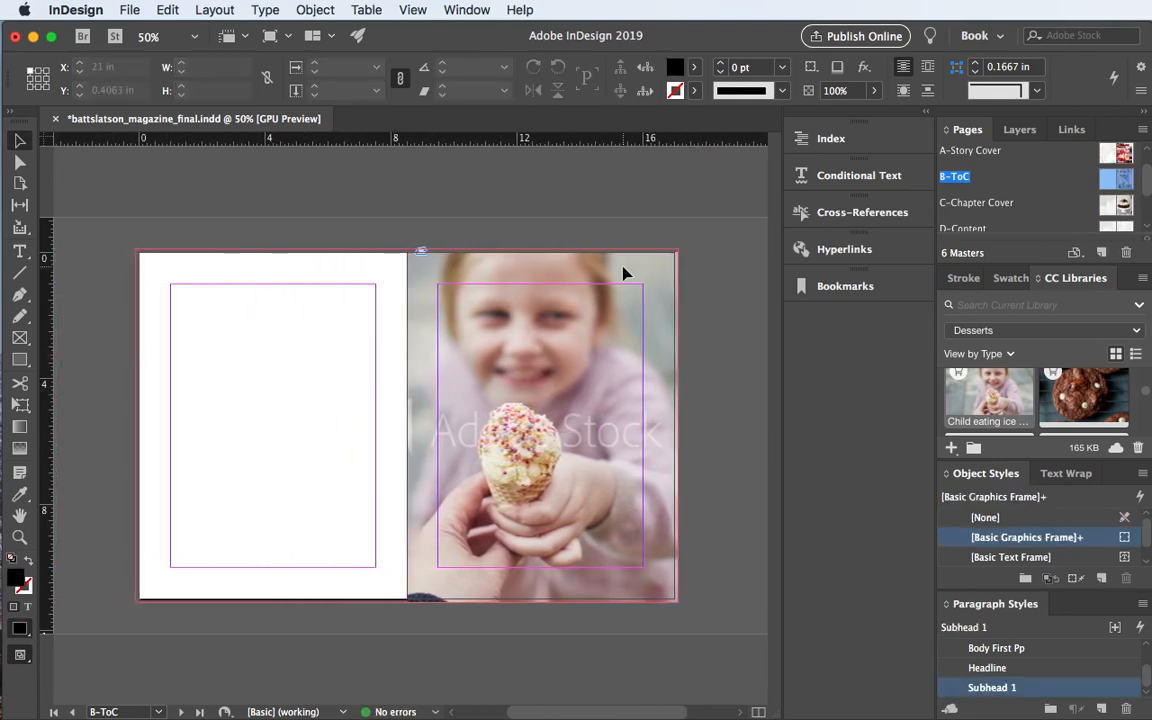
{"action": "scroll", "coordinate": [622, 273], "scroll_direction": "left", "scroll_amount": 1}
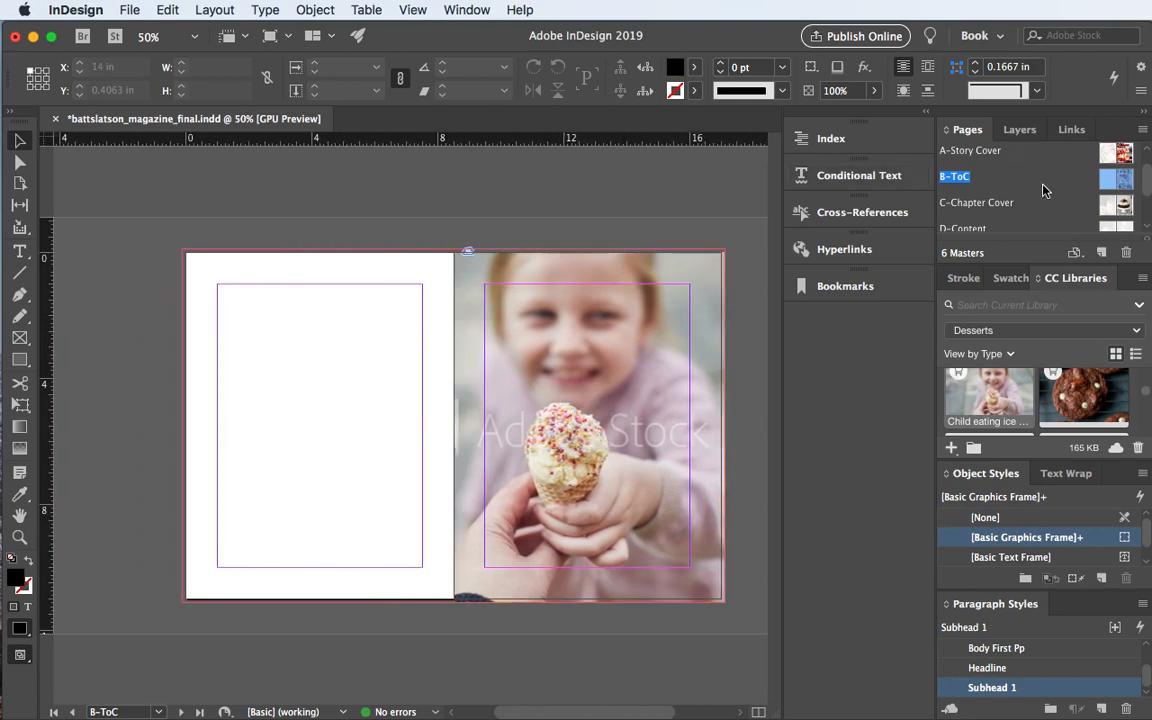
{"action": "scroll", "coordinate": [1043, 190], "scroll_direction": "down", "scroll_amount": 2}
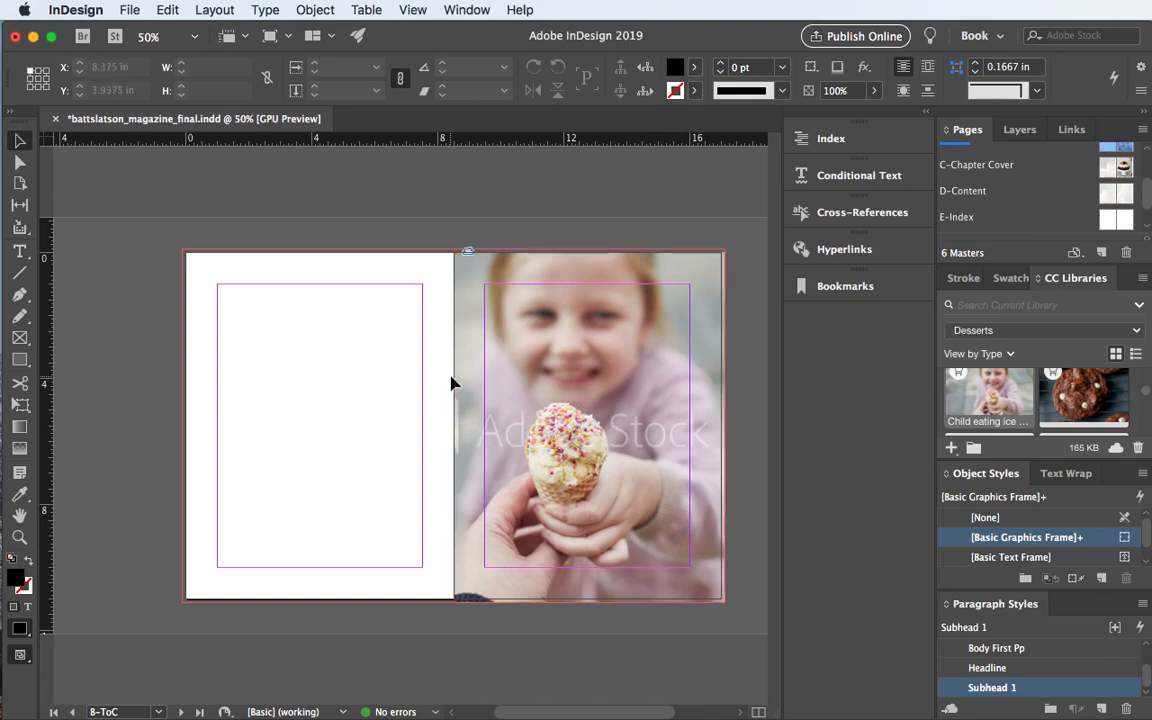
{"action": "left_click", "coordinate": [452, 430]}
{"action": "left_click_drag", "start_coordinate": [452, 428], "coordinate": [453, 427]}
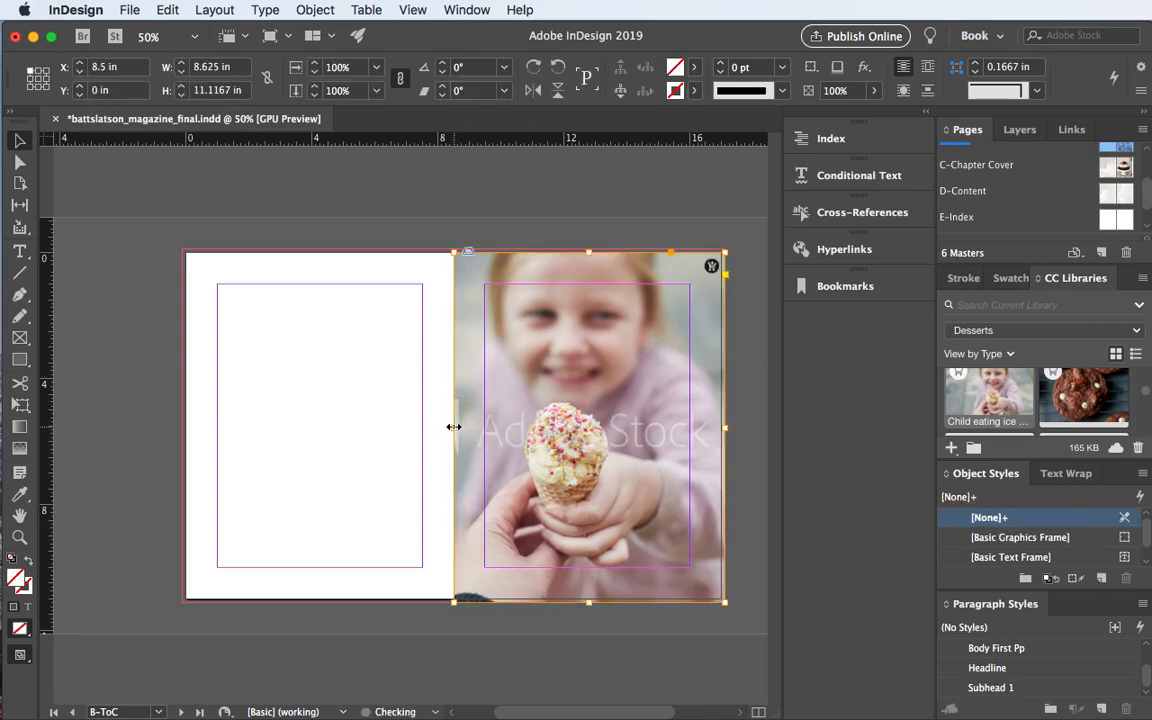
{"action": "left_click_drag", "start_coordinate": [589, 252], "coordinate": [591, 248]}
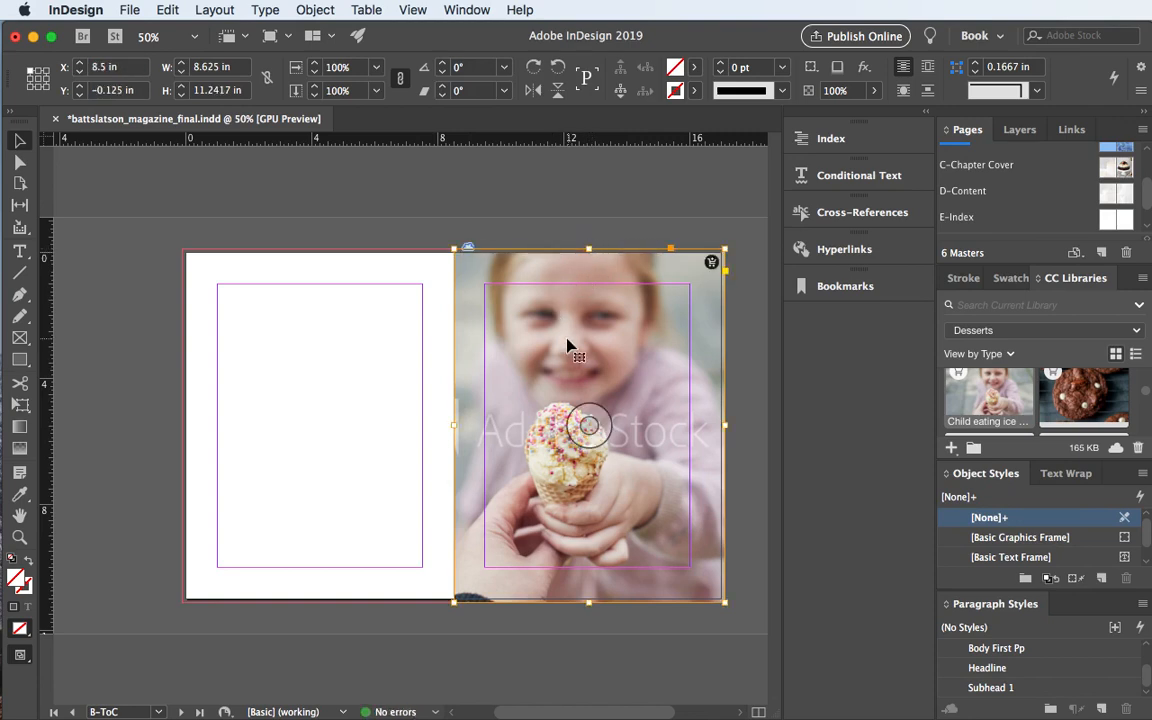
- Fit the ice cream photo to its frame with Fill Frame Proportionally
{"action": "right_click", "coordinate": [567, 346]}
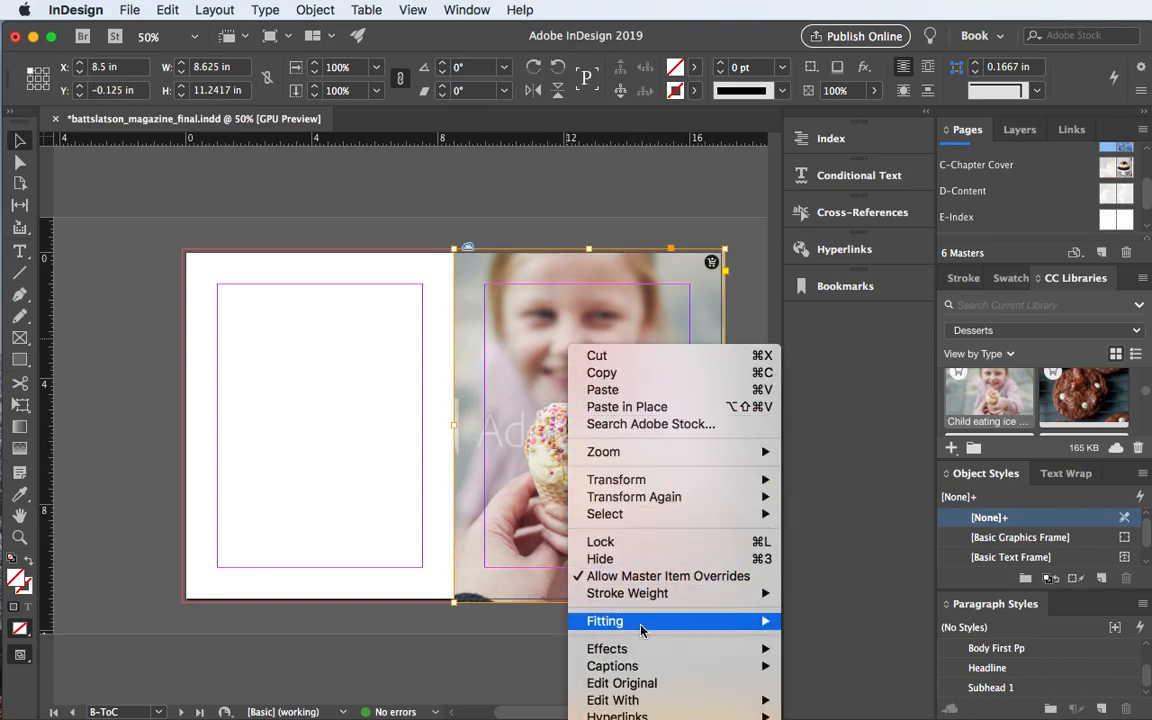
{"action": "mouse_move", "coordinate": [786, 624]}
{"action": "left_click", "coordinate": [860, 622]}
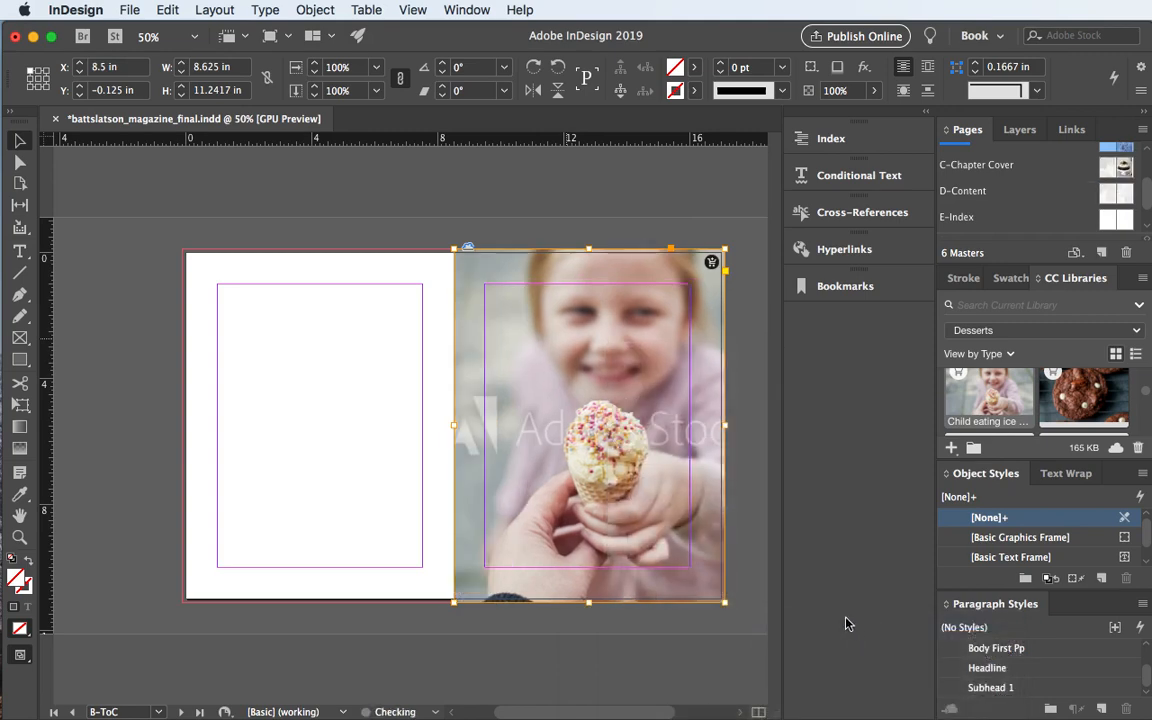
- Shift the ice cream photo leftward inside its frame to a horizontal offset of -5.2395 in
{"action": "left_click", "coordinate": [591, 427]}
{"action": "key", "text": "Left"}
{"action": "key", "text": "Left"}
{"action": "key", "text": "Left"}
{"action": "key", "text": "Left"}
{"action": "key", "text": "Left"}
{"action": "key", "text": "Left"}
{"action": "key", "text": "Left"}
{"action": "key", "text": "Left"}
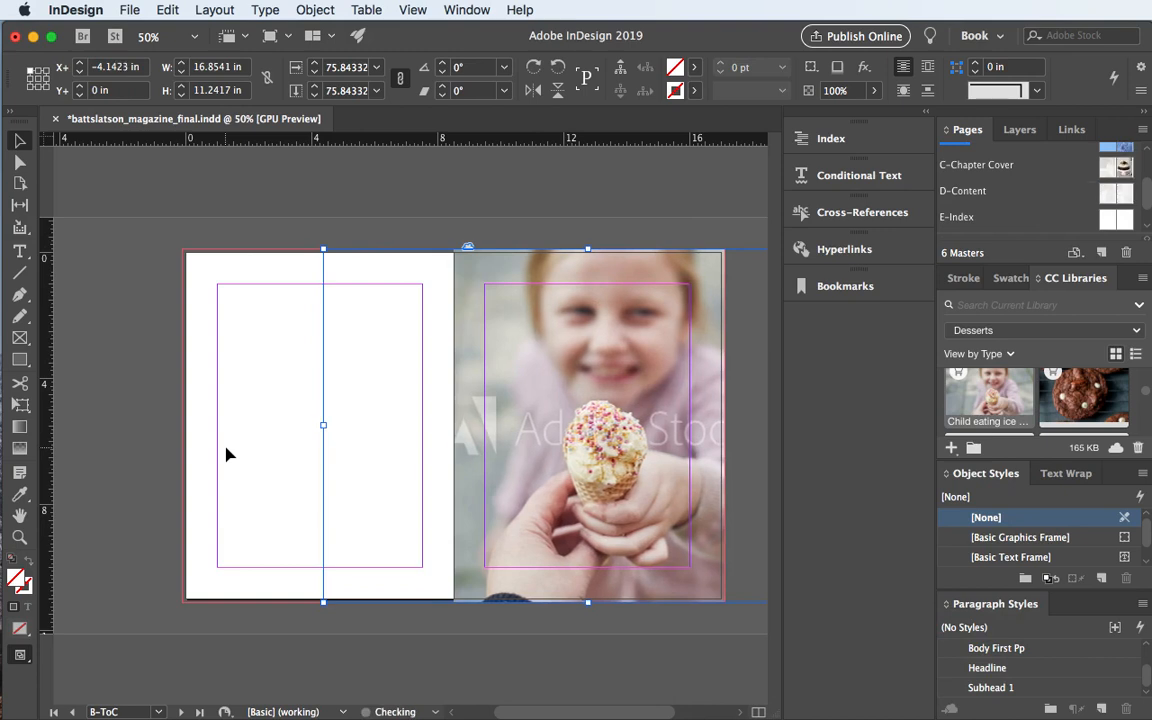
{"action": "key", "text": "Left"}
{"action": "key", "text": "Left"}
{"action": "key", "text": "Left"}
{"action": "key", "text": "Left"}
{"action": "key", "text": "Left"}
{"action": "key", "text": "Left"}
{"action": "key", "text": "Left"}
{"action": "key", "text": "Left"}
{"action": "key", "text": "Left"}
{"action": "key", "text": "Left"}
{"action": "key", "text": "Left"}
{"action": "key", "text": "Left"}
{"action": "key", "text": "Left"}
{"action": "key", "text": "Left"}
{"action": "key", "text": "Left"}
{"action": "key", "text": "Left"}
{"action": "key", "text": "Left"}
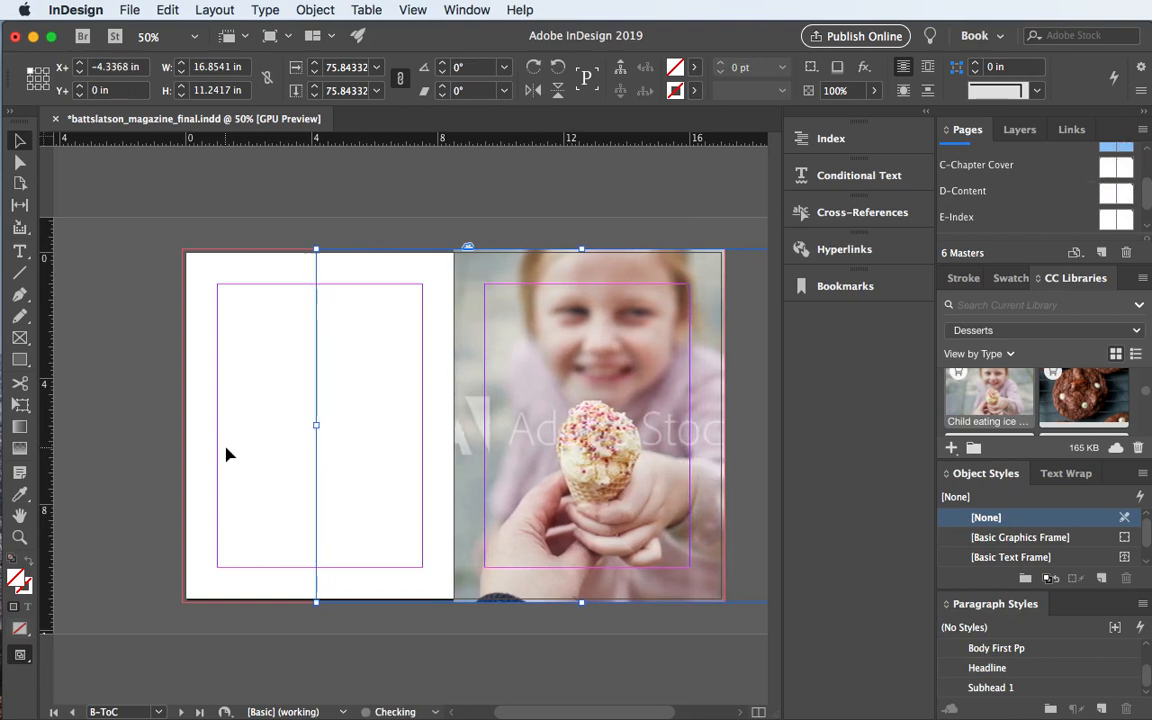
{"action": "key", "text": "Left"}
{"action": "key", "text": "Left"}
{"action": "key", "text": "Left"}
{"action": "key", "text": "Left"}
{"action": "key", "text": "Left"}
{"action": "key", "text": "Left"}
{"action": "key", "text": "Left"}
{"action": "key", "text": "Left"}
{"action": "key", "text": "Left"}
{"action": "key", "text": "Left"}
{"action": "key", "text": "Left"}
{"action": "key", "text": "Left"}
{"action": "key", "text": "Left"}
{"action": "key", "text": "Left"}
{"action": "key", "text": "Left"}
{"action": "key", "text": "Left"}
{"action": "key", "text": "Left"}
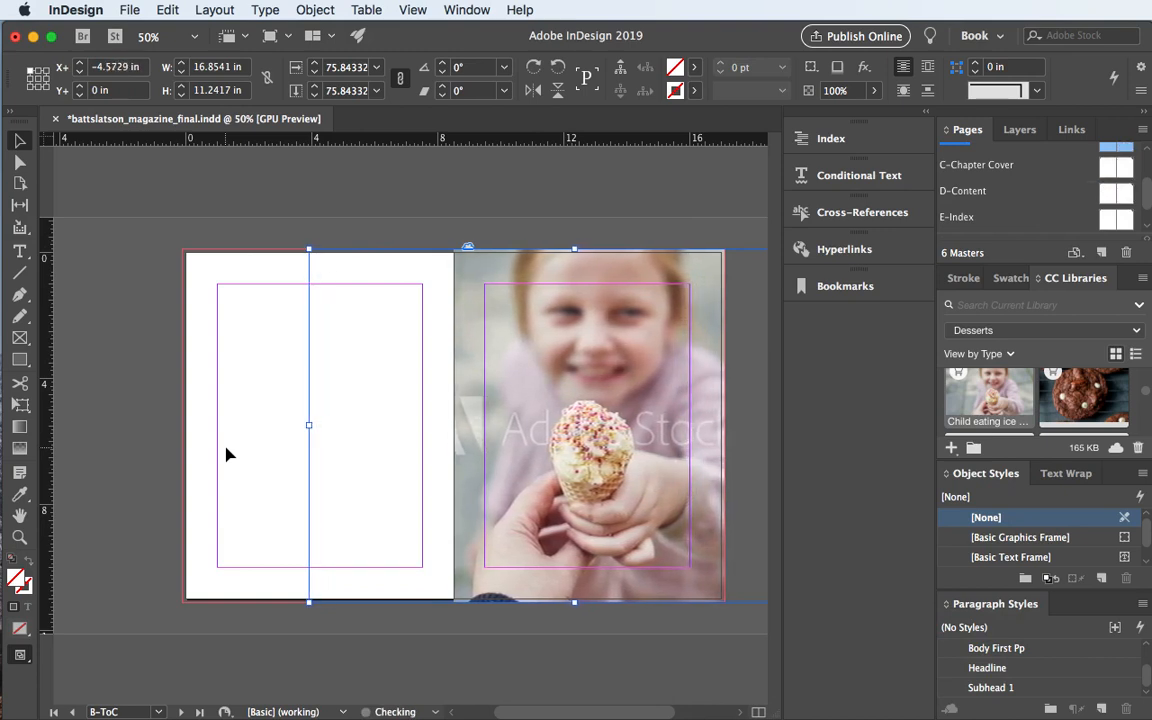
{"action": "key", "text": "Left"}
{"action": "key", "text": "Left"}
{"action": "key", "text": "Left"}
{"action": "key", "text": "Left"}
{"action": "key", "text": "Left"}
{"action": "key", "text": "Left"}
{"action": "key", "text": "Left"}
{"action": "key", "text": "Left"}
{"action": "key", "text": "Left"}
{"action": "key", "text": "Left"}
{"action": "key", "text": "Left"}
{"action": "key", "text": "Left"}
{"action": "key", "text": "Left"}
{"action": "key", "text": "Left"}
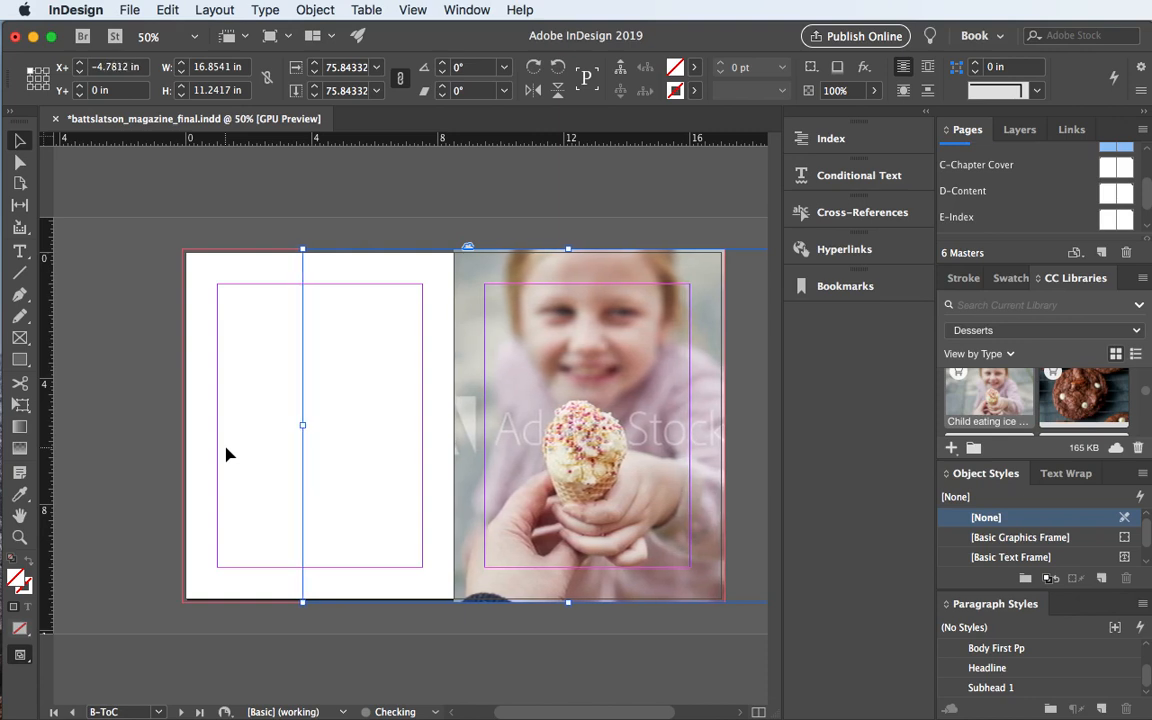
{"action": "key", "text": "Left"}
{"action": "key", "text": "Left"}
{"action": "key", "text": "Left"}
{"action": "key", "text": "Left"}
{"action": "key", "text": "Left"}
{"action": "key", "text": "Left"}
{"action": "key", "text": "Left"}
{"action": "key", "text": "Left"}
{"action": "key", "text": "Left"}
{"action": "key", "text": "Left"}
{"action": "key", "text": "Left"}
{"action": "key", "text": "Left"}
{"action": "key", "text": "Left"}
{"action": "key", "text": "Left"}
{"action": "key", "text": "Left"}
{"action": "key", "text": "Left"}
{"action": "key", "text": "Left"}
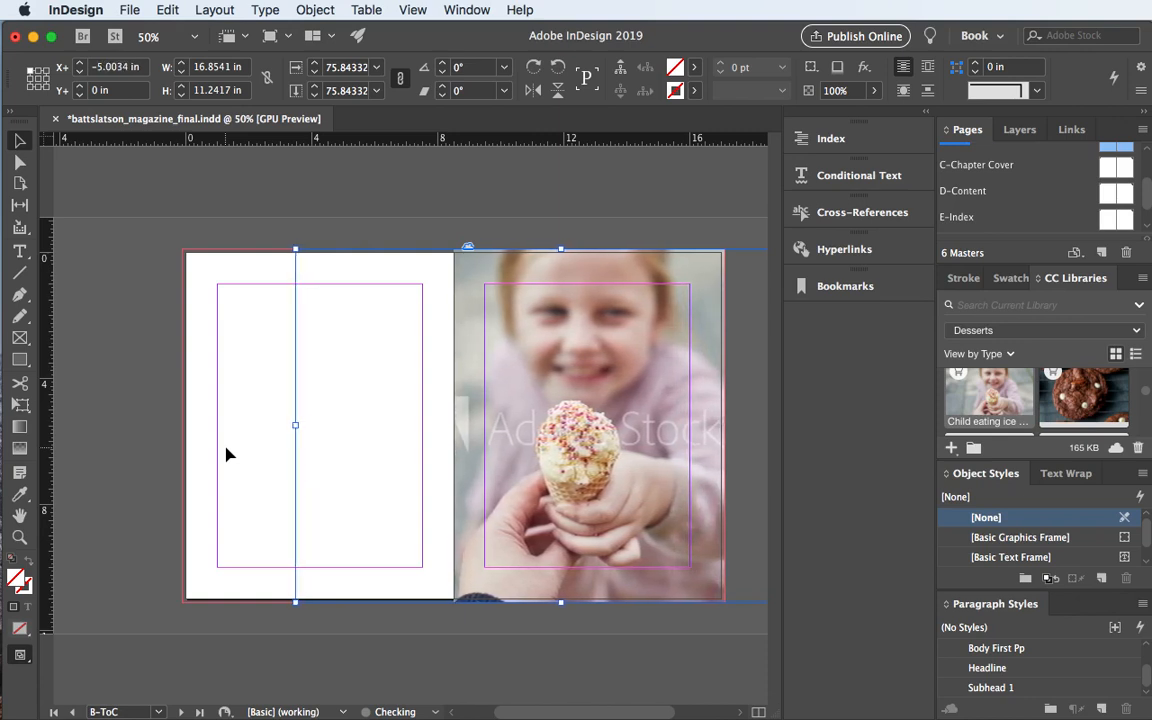
{"action": "key", "text": "Left"}
{"action": "key", "text": "Left"}
{"action": "key", "text": "Left"}
{"action": "key", "text": "Left"}
{"action": "key", "text": "Left"}
{"action": "key", "text": "Left"}
{"action": "key", "text": "Left"}
{"action": "key", "text": "Left"}
{"action": "key", "text": "Left"}
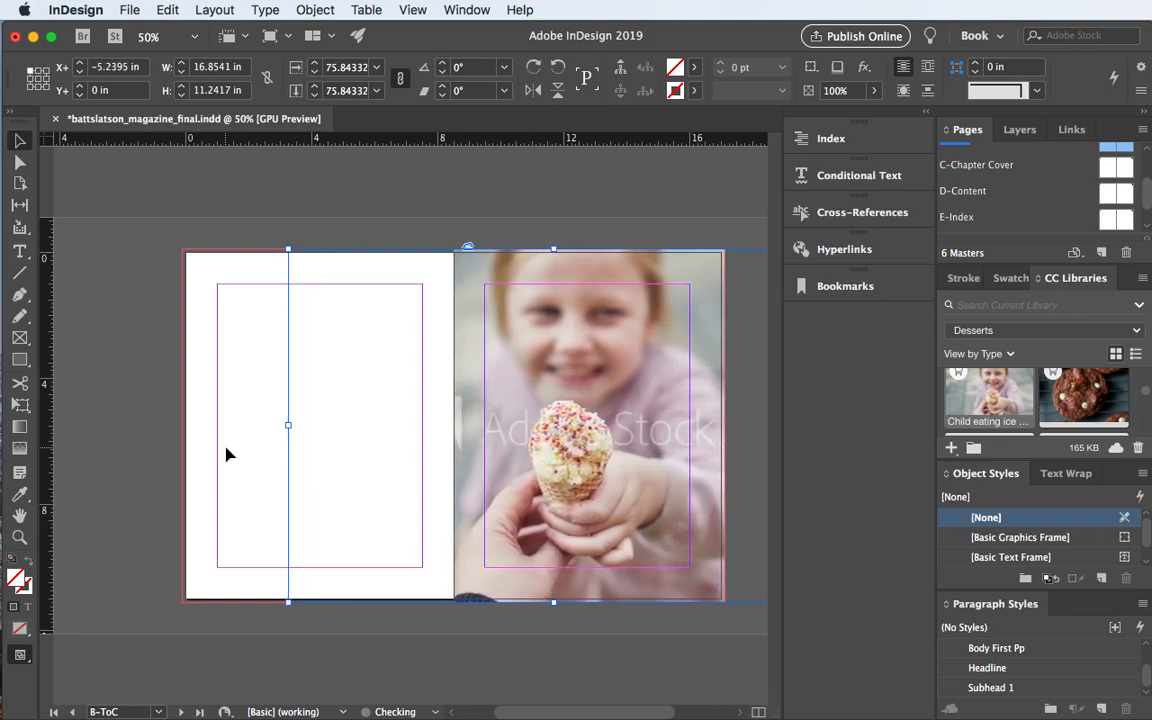
{"action": "left_click", "coordinate": [167, 197]}
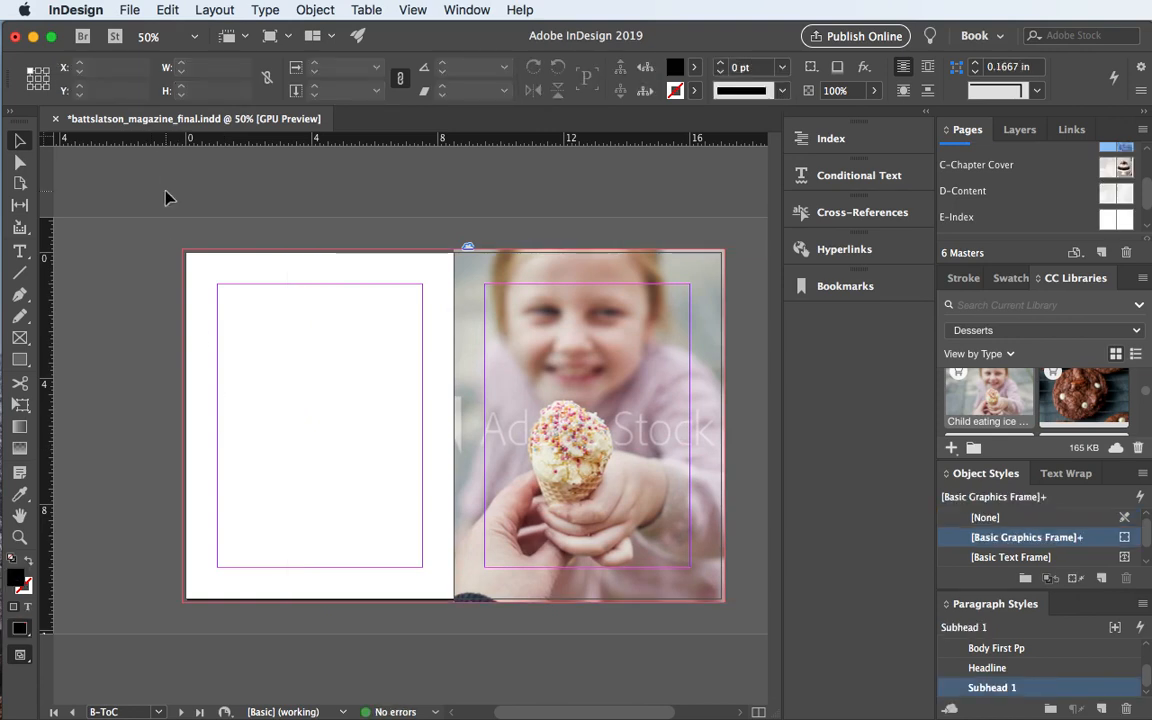
- Try the right page's ice cream photo at 20% opacity and settle on 30%
{"action": "left_click", "coordinate": [579, 283]}
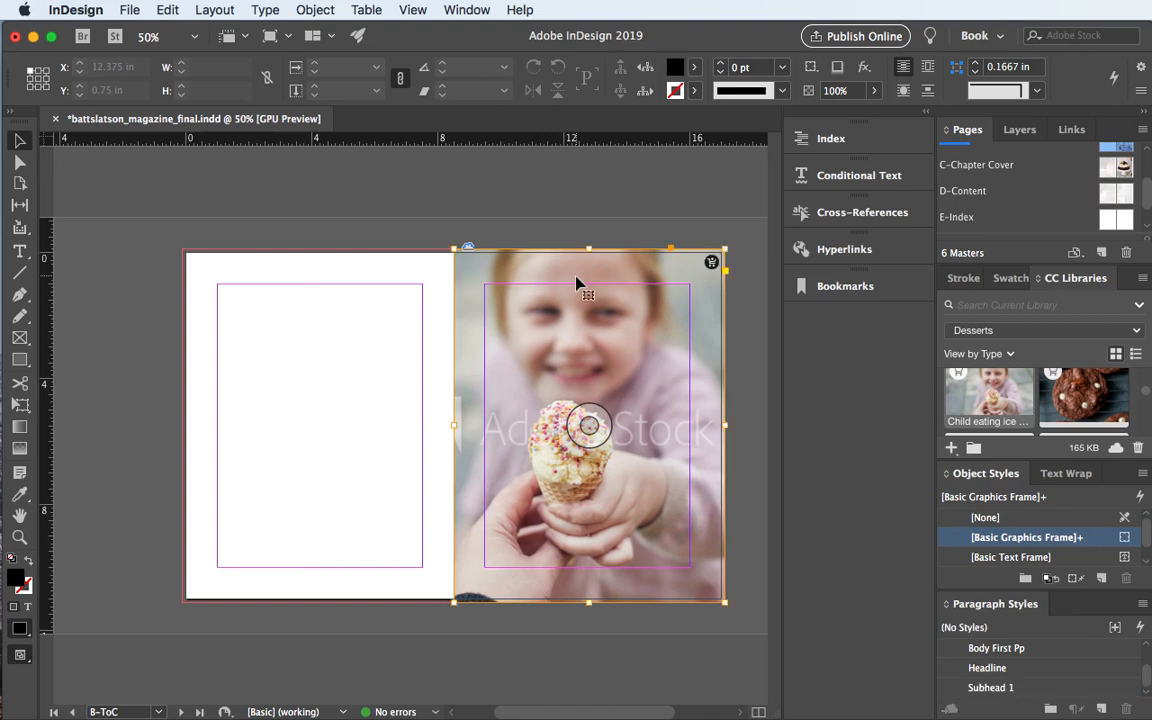
{"action": "left_click_drag", "start_coordinate": [847, 92], "coordinate": [823, 91]}
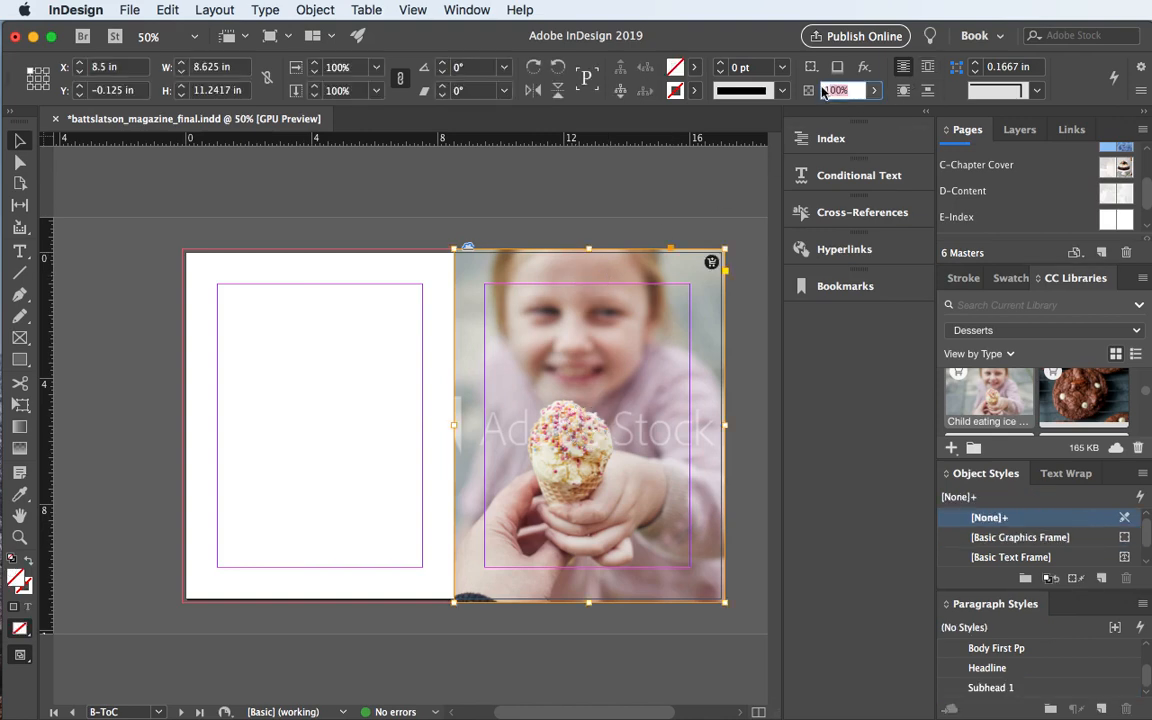
{"action": "type", "text": "20"}
{"action": "key", "text": "Return"}
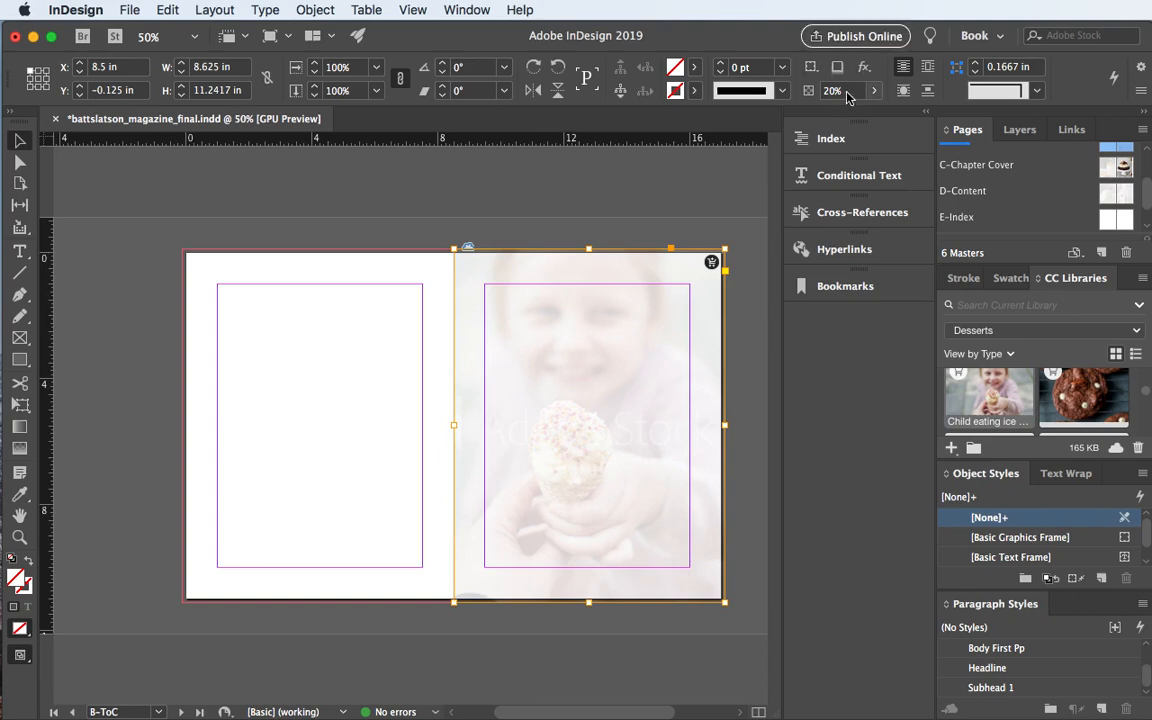
{"action": "key", "text": "Return"}
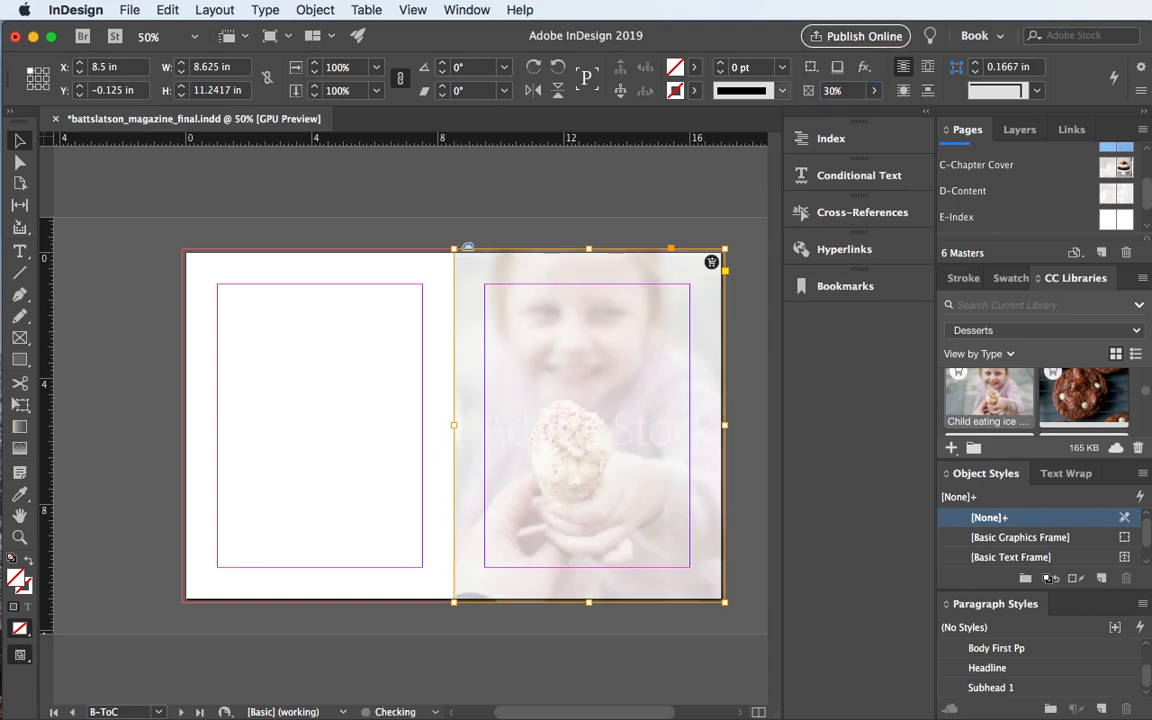
{"action": "left_click", "coordinate": [470, 187]}
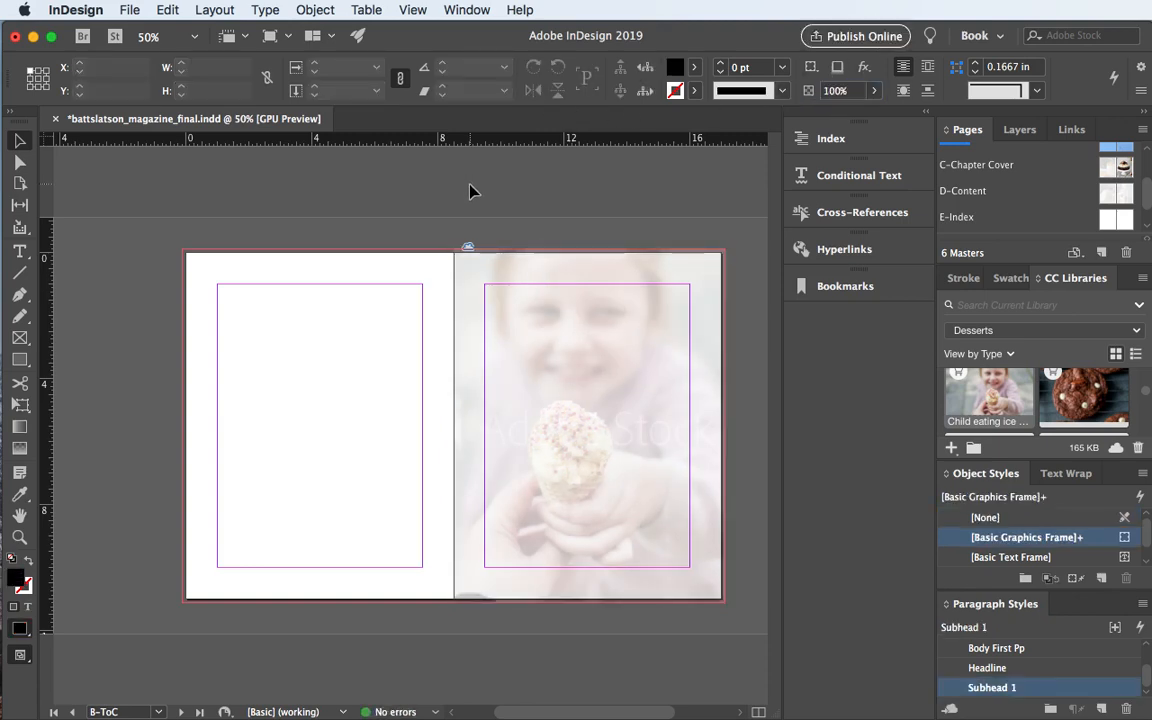
- Duplicate the ice cream photo onto the left page, placing the copy at X -0.125 in and Y -0.125 in
{"action": "left_click", "coordinate": [533, 266]}
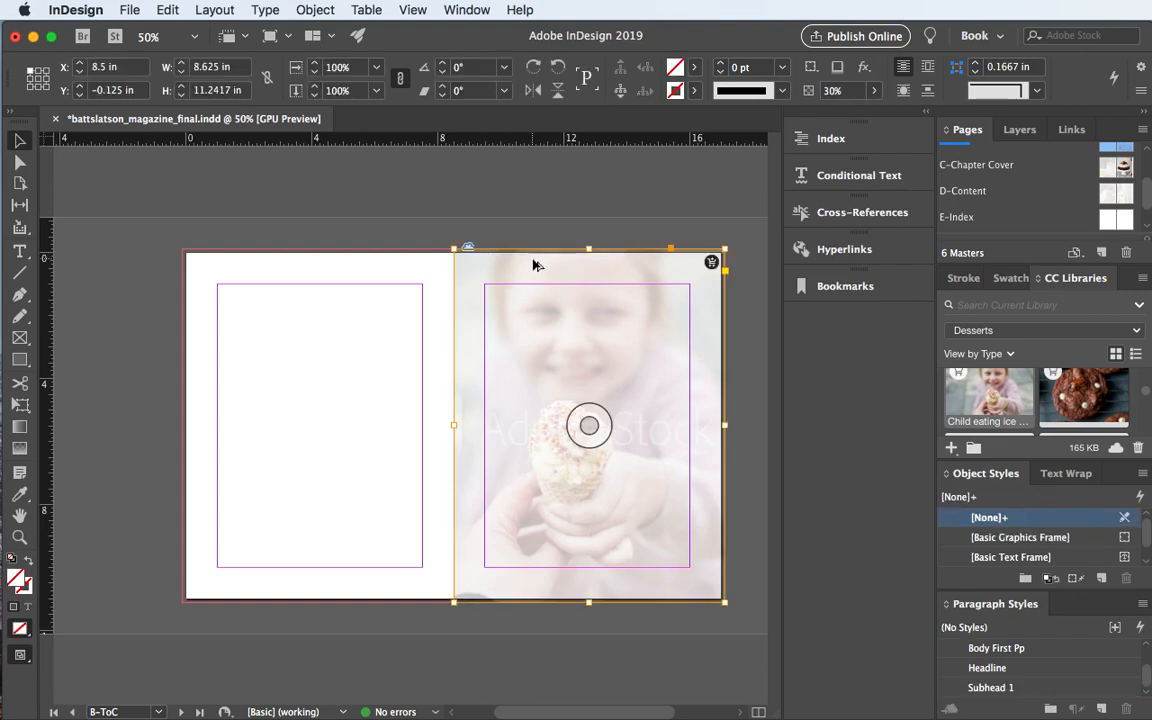
{"action": "left_click_drag", "start_coordinate": [537, 266], "coordinate": [277, 267]}
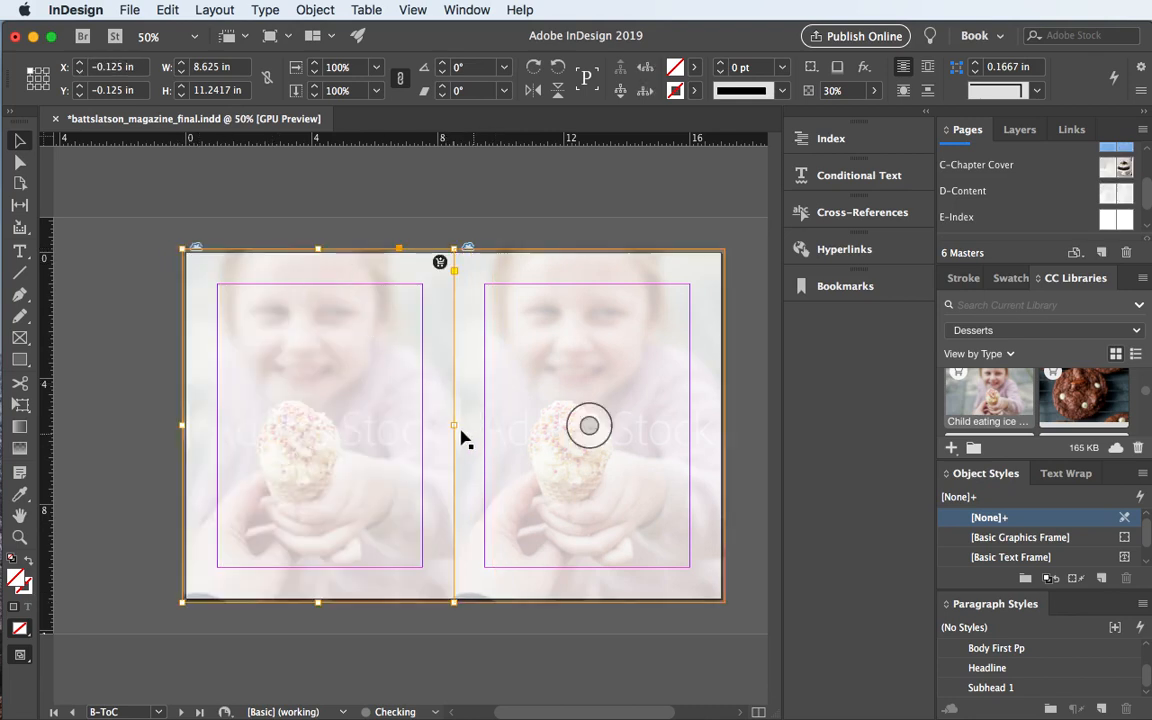
{"action": "left_click_drag", "start_coordinate": [455, 423], "coordinate": [454, 424]}
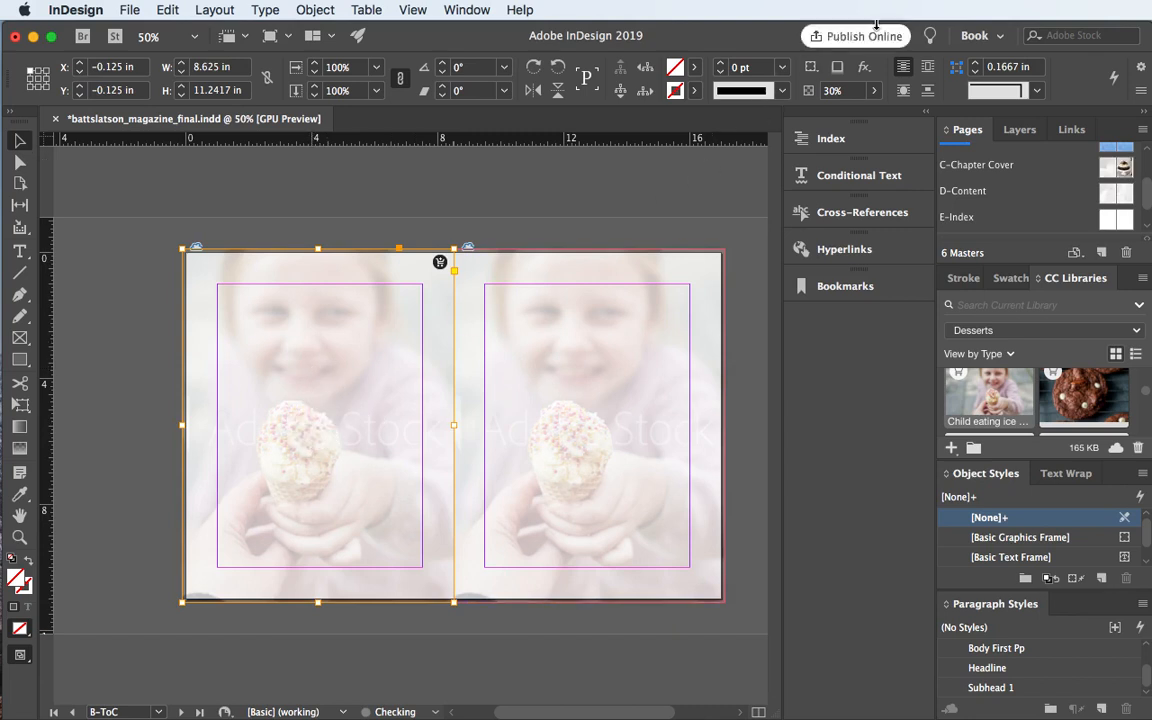
- Raise the left page photo's opacity to 35%, and on to 40%
{"action": "left_click", "coordinate": [872, 91]}
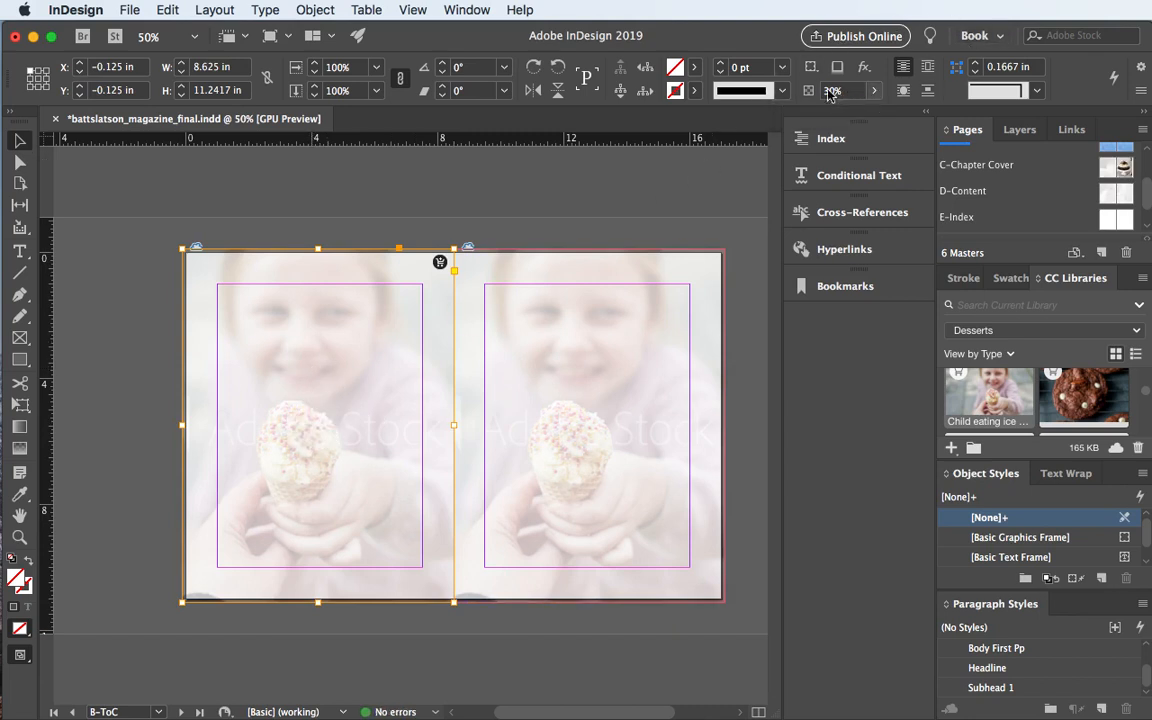
{"action": "left_click", "coordinate": [815, 91]}
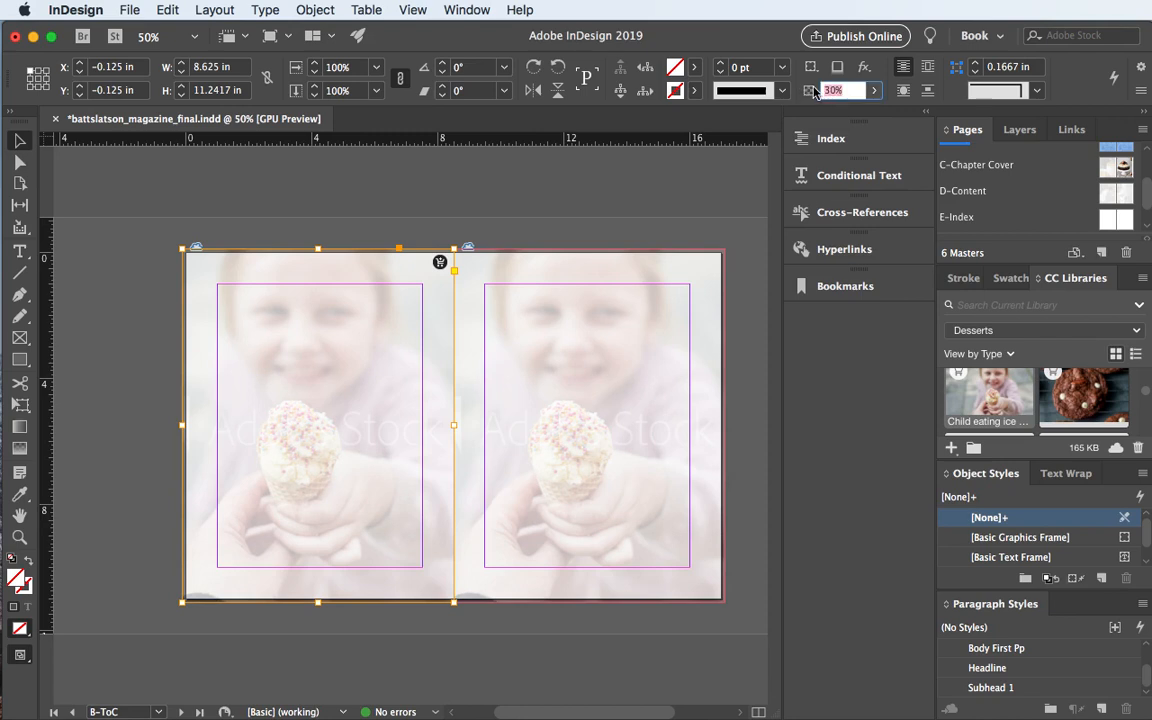
{"action": "type", "text": "35"}
{"action": "key", "text": "Return"}
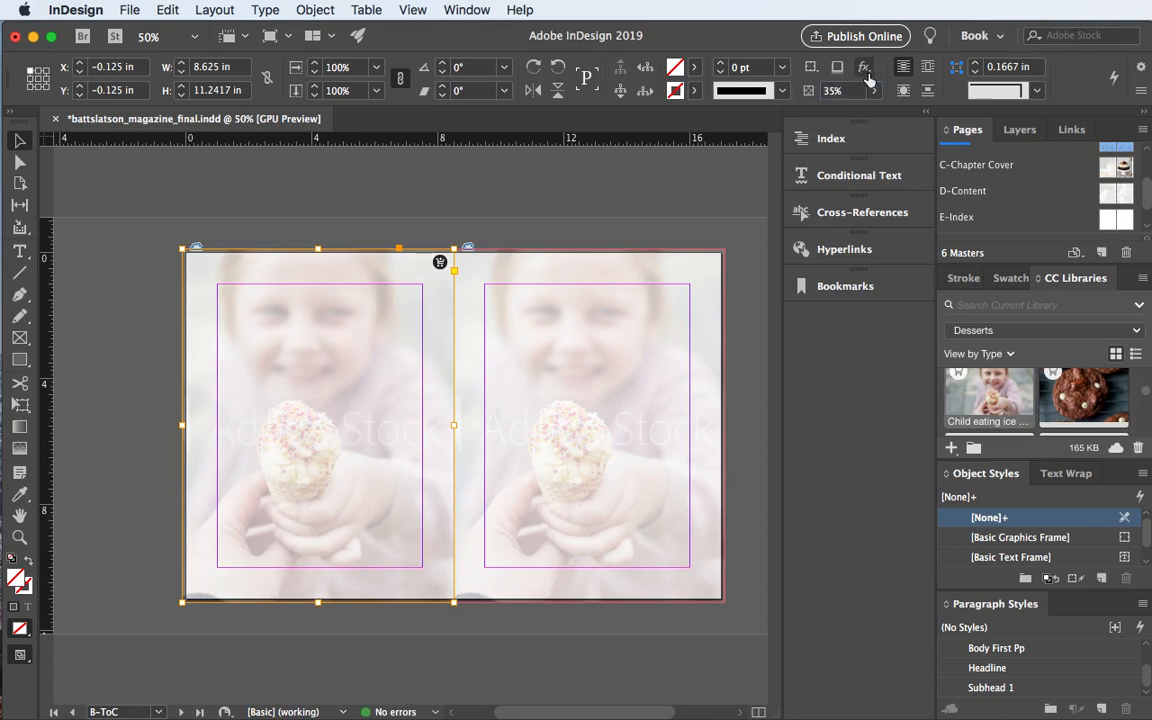
{"action": "left_click_drag", "start_coordinate": [843, 90], "coordinate": [803, 87]}
{"action": "type", "text": "40"}
{"action": "key", "text": "Return"}
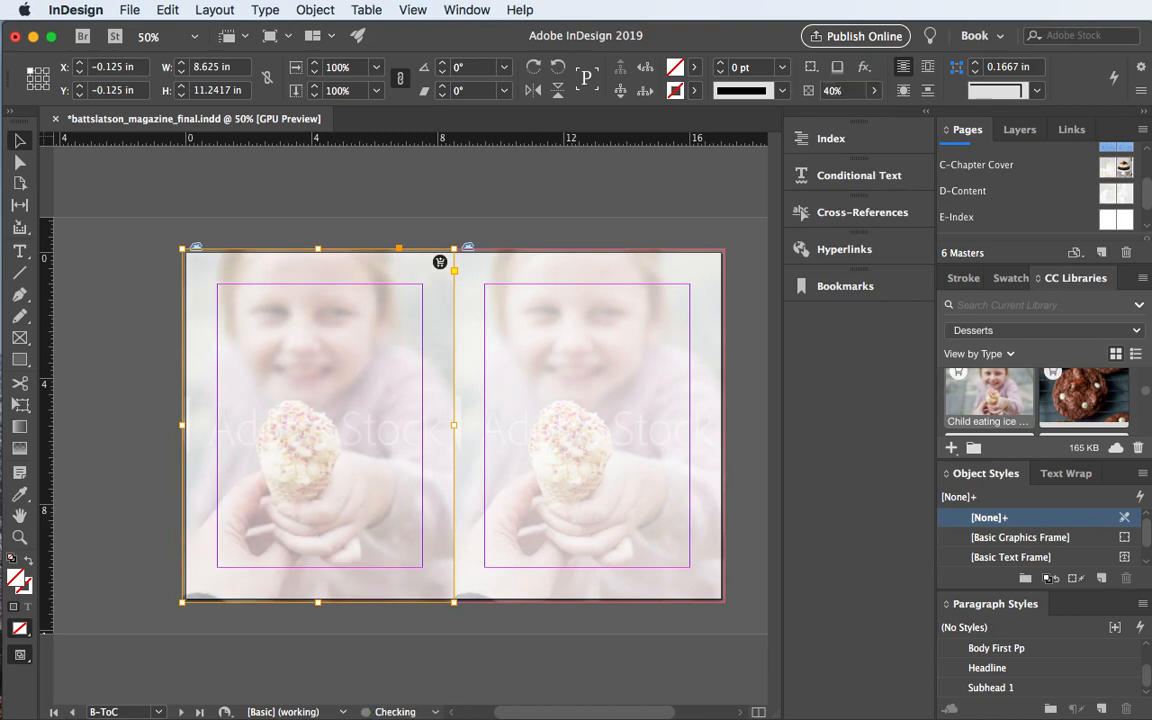
- Set the right page photo's opacity to 15% and save the document
{"action": "left_click", "coordinate": [530, 383]}
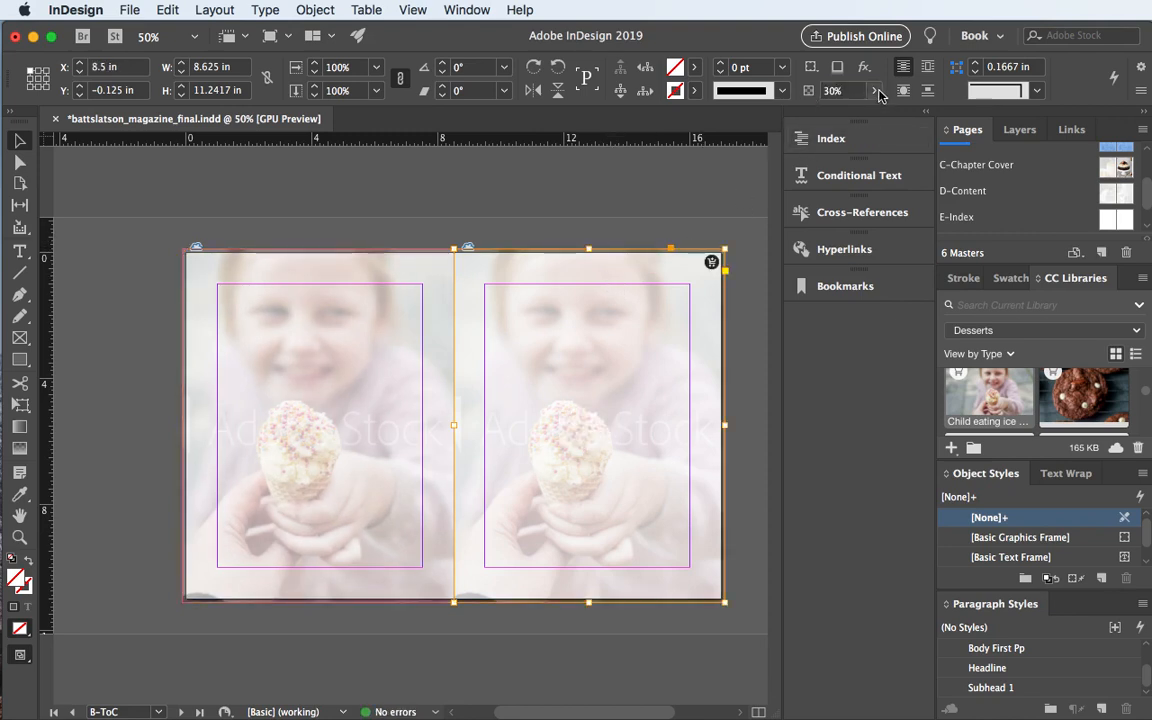
{"action": "left_click_drag", "start_coordinate": [864, 92], "coordinate": [821, 92]}
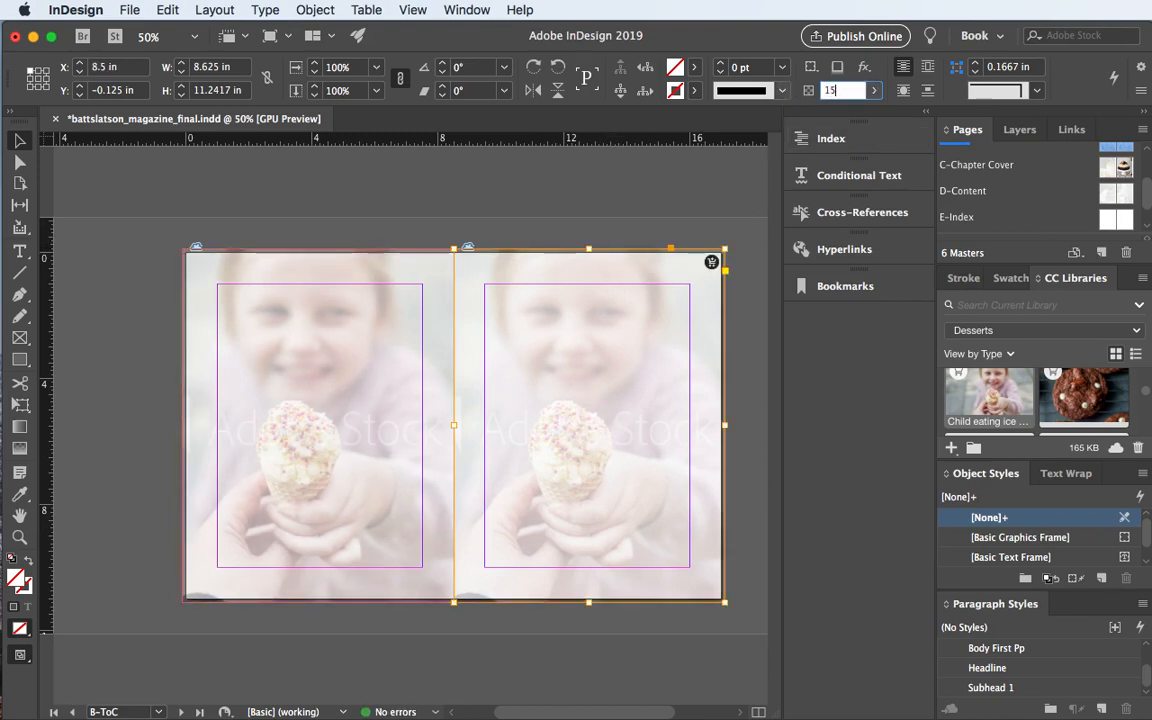
{"action": "key", "text": "Return"}
{"action": "left_click", "coordinate": [495, 179]}
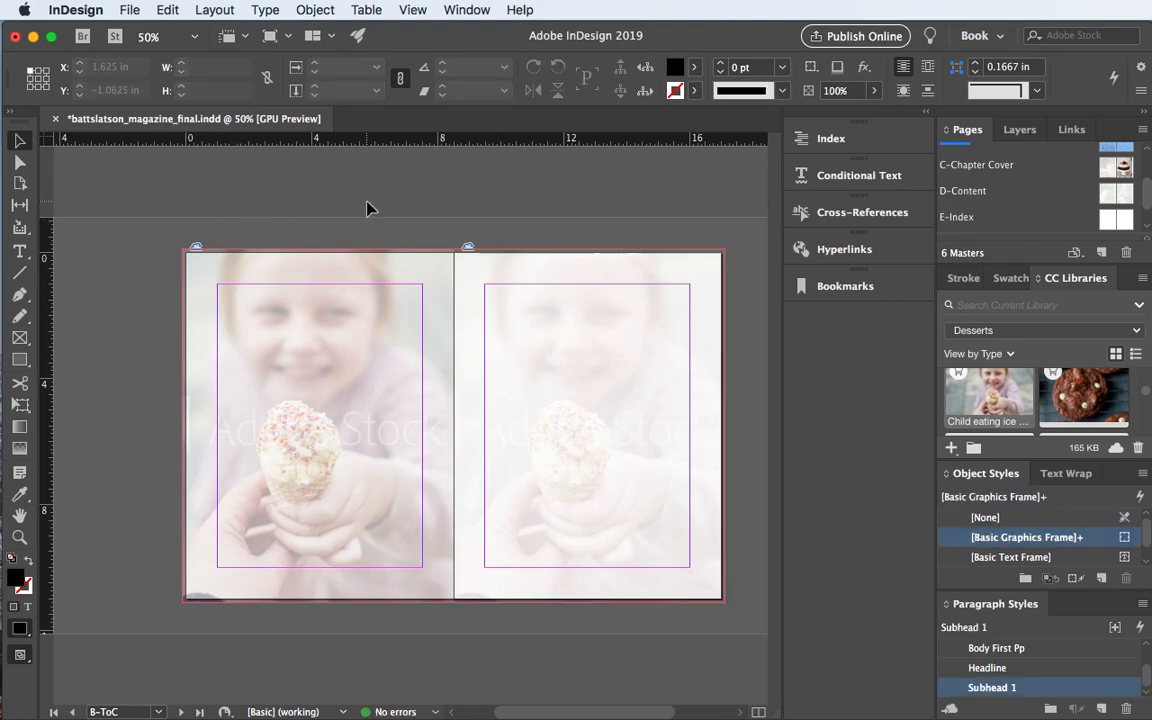
{"action": "key", "text": "super+s"}
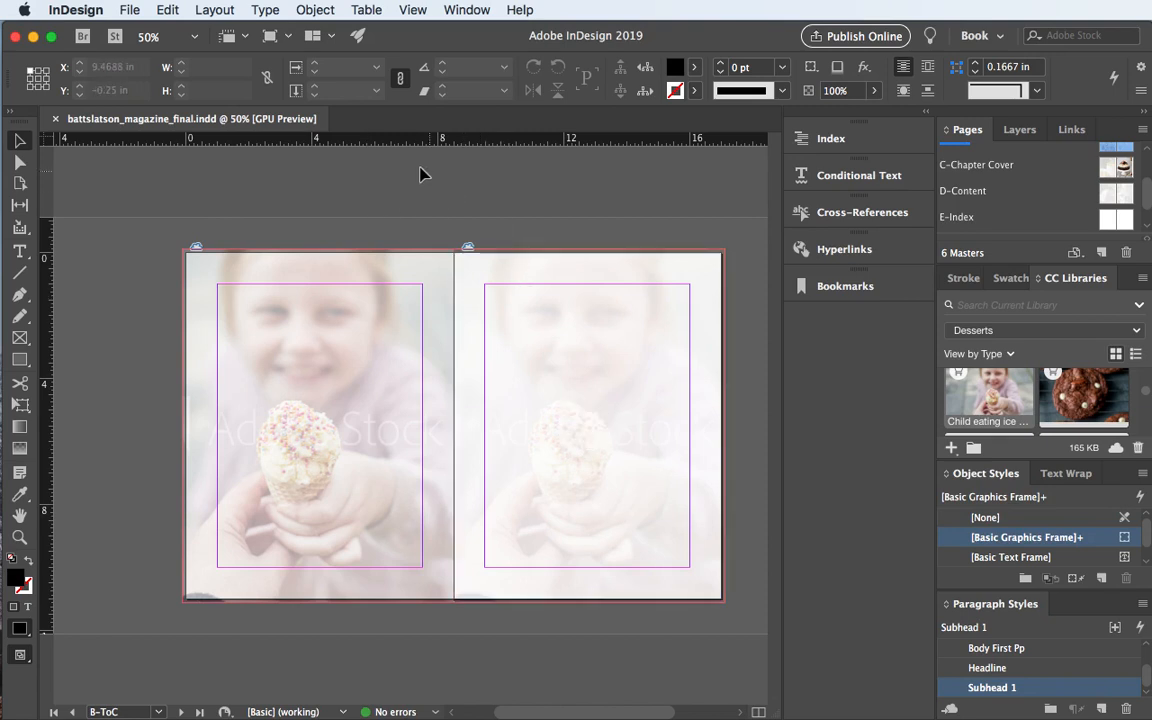
{"action": "scroll", "coordinate": [446, 198], "scroll_direction": "right", "scroll_amount": 2}
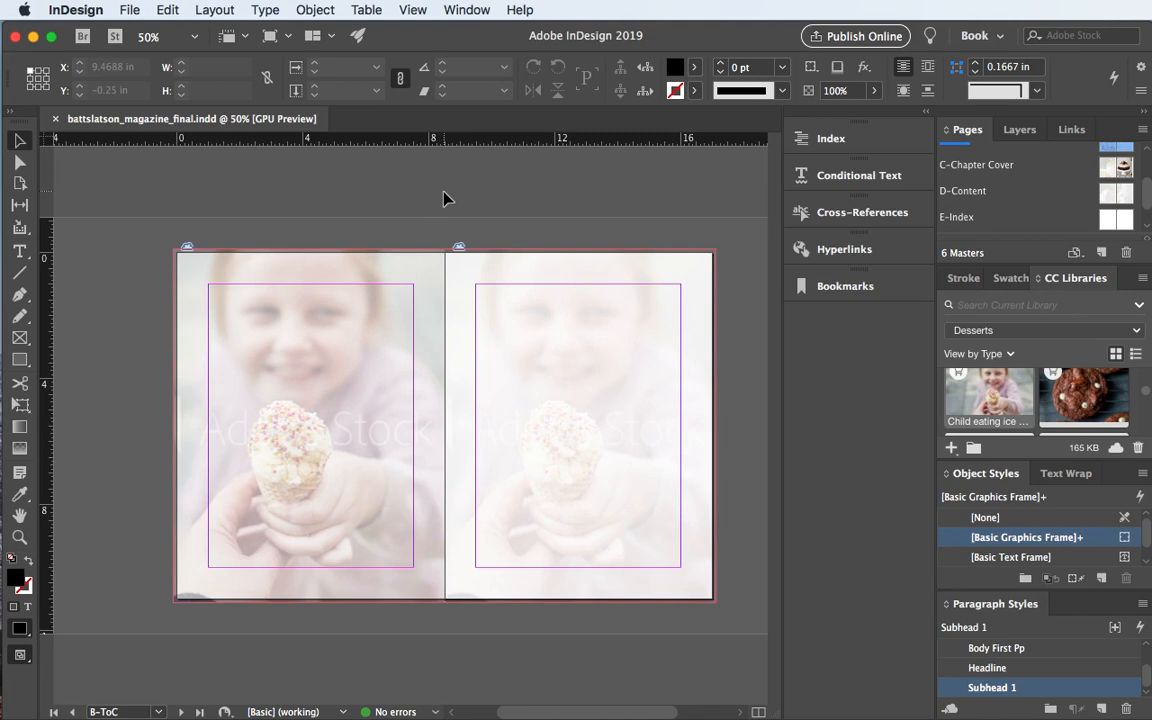
- Float the Pages panel over the workspace and lengthen it to show the document's page thumbnails
{"action": "left_click", "coordinate": [491, 263]}
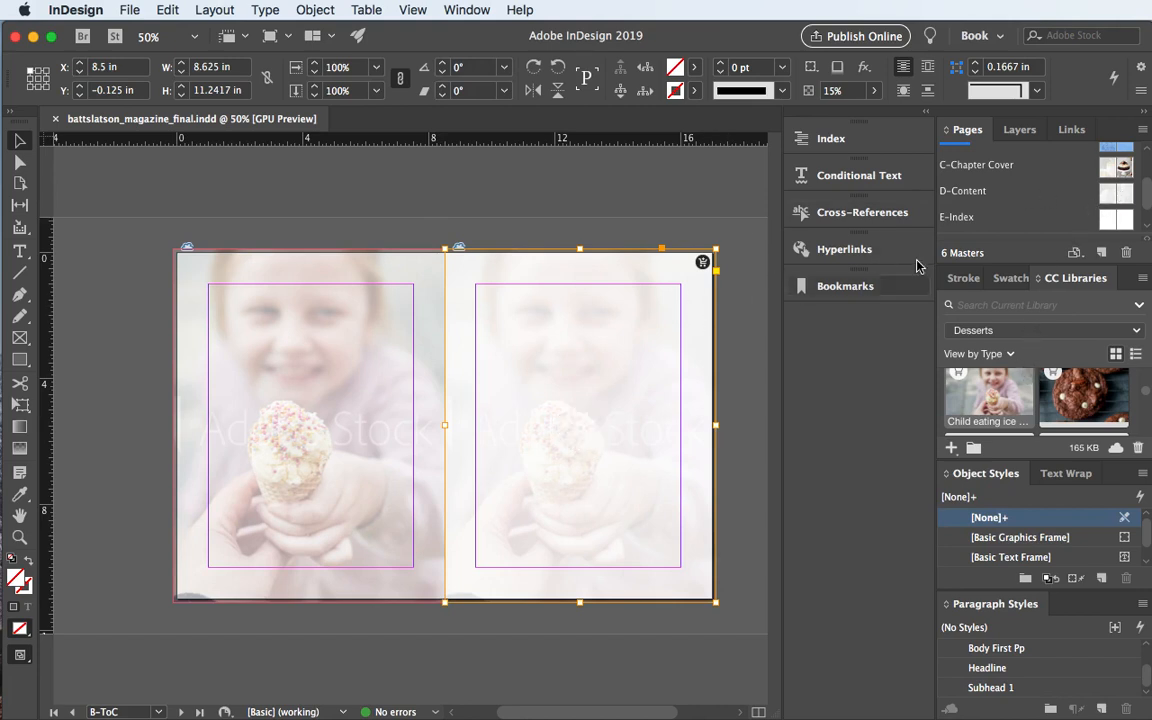
{"action": "left_click_drag", "start_coordinate": [967, 129], "coordinate": [771, 245]}
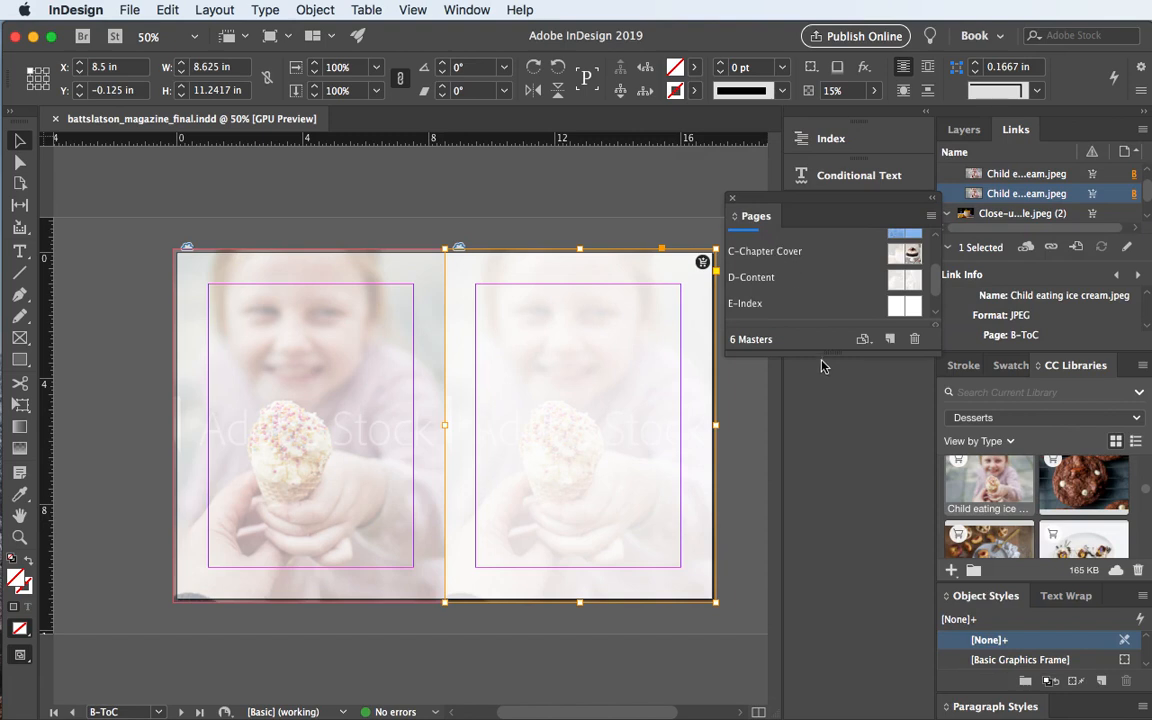
{"action": "left_click_drag", "start_coordinate": [828, 350], "coordinate": [863, 715]}
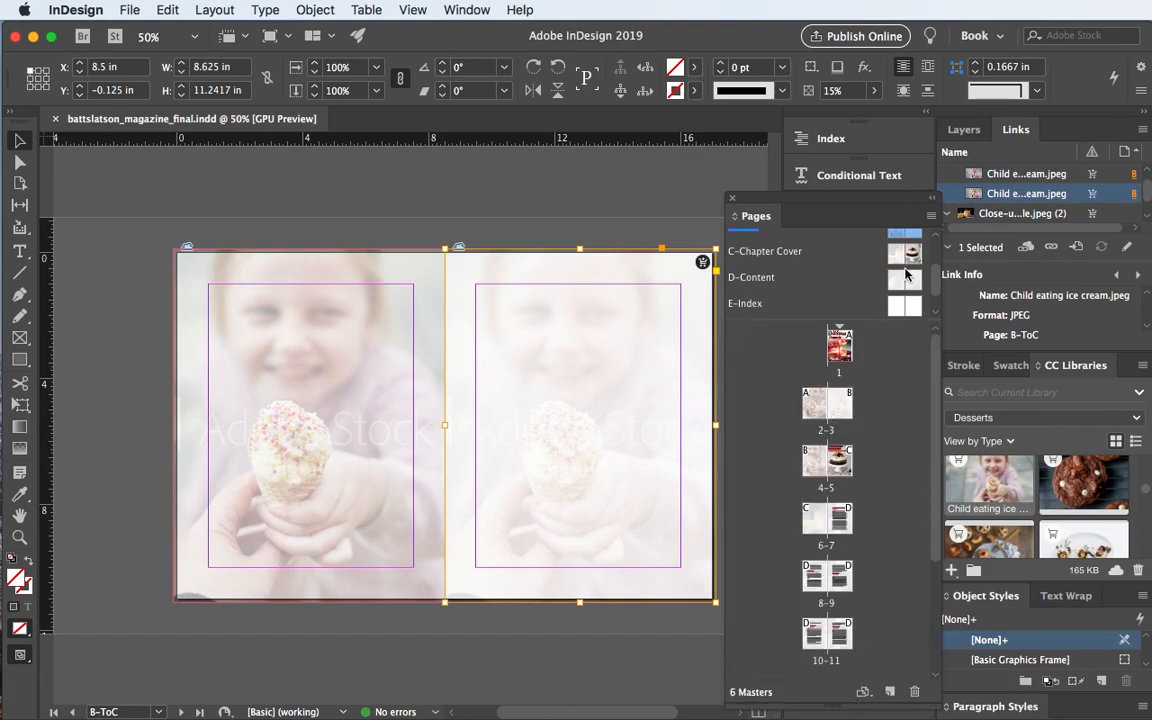
- View pages 3, 4 and 2 at full-page size to check how the master's ice cream photos appear on them
{"action": "double_click", "coordinate": [843, 404]}
{"action": "key", "text": "super+0"}
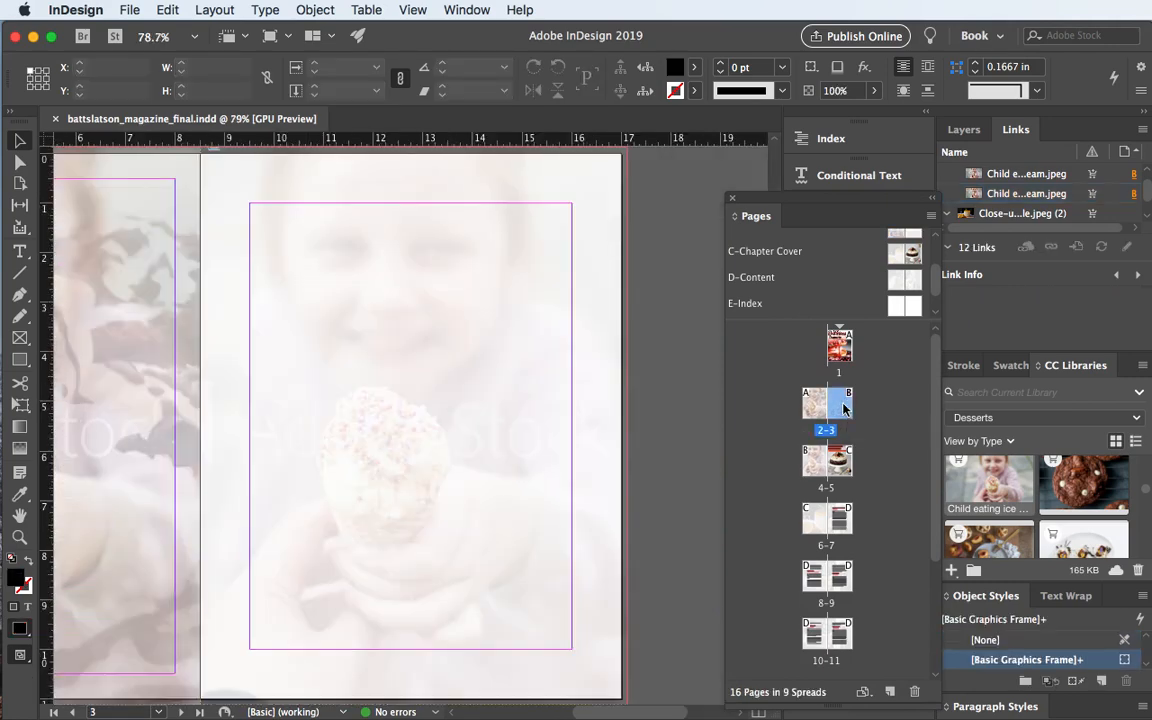
{"action": "double_click", "coordinate": [808, 463]}
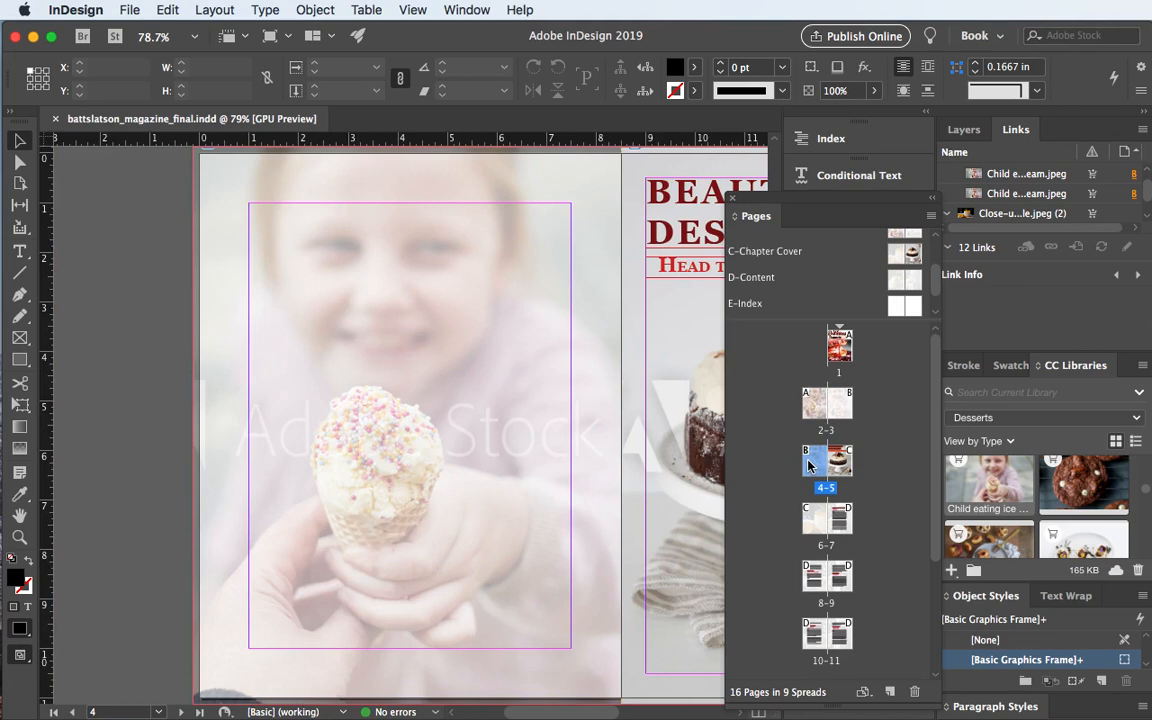
{"action": "double_click", "coordinate": [818, 407]}
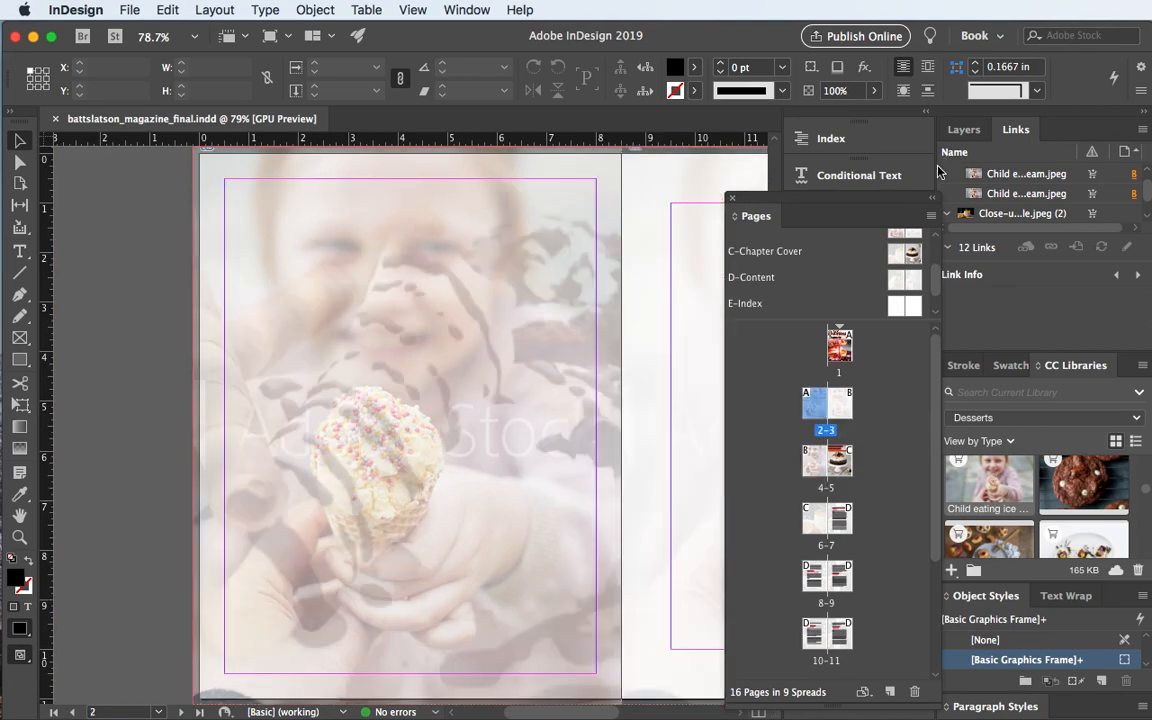
- Reopen the B-ToC master and pull the left photo's frame off the spine, leaving it 8.625 in wide at X -0.1389 in
{"action": "left_click_drag", "start_coordinate": [883, 321], "coordinate": [884, 428]}
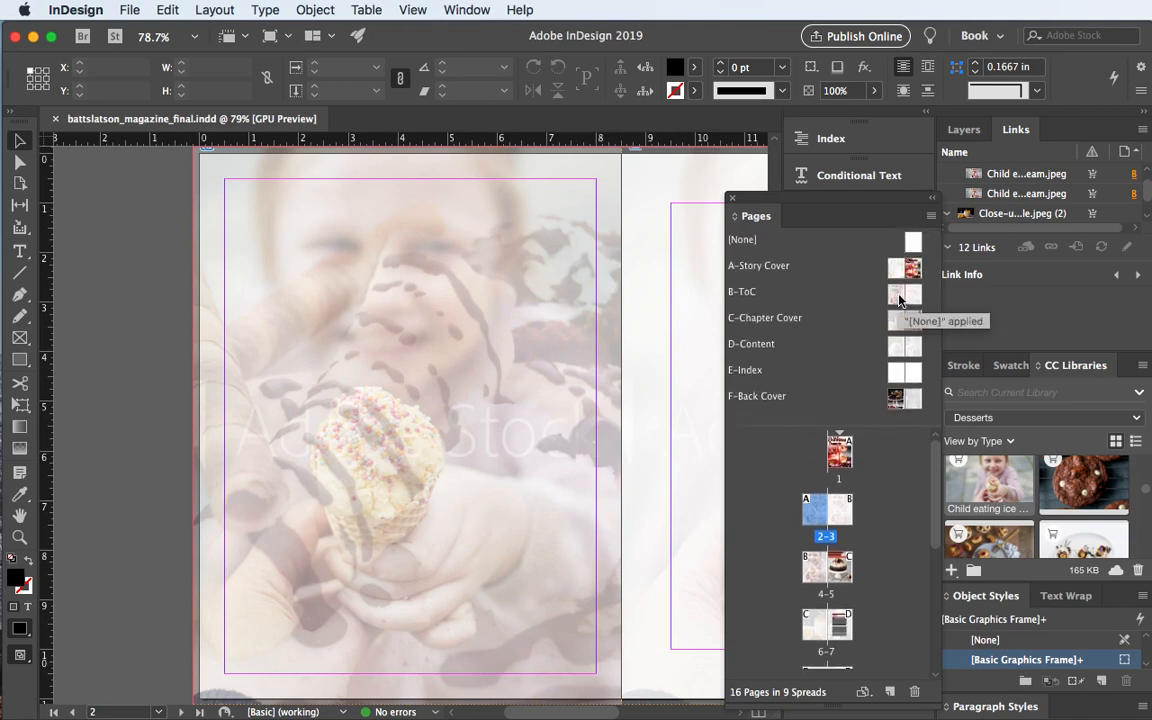
{"action": "double_click", "coordinate": [898, 296]}
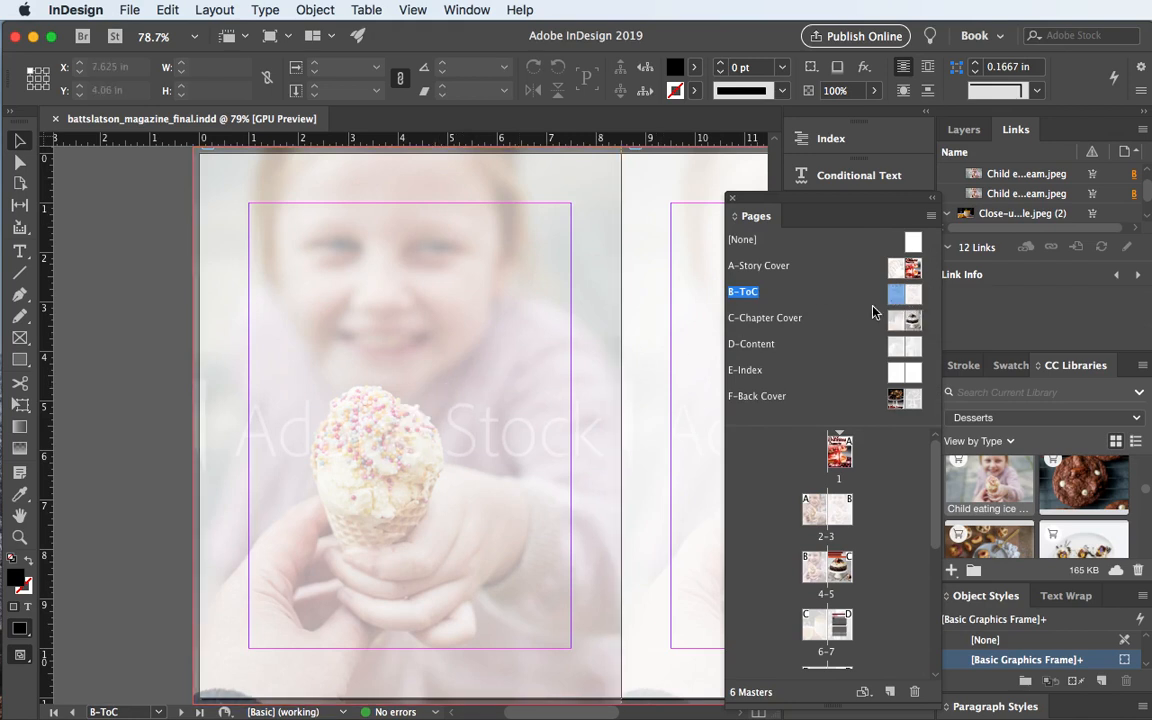
{"action": "left_click", "coordinate": [376, 404]}
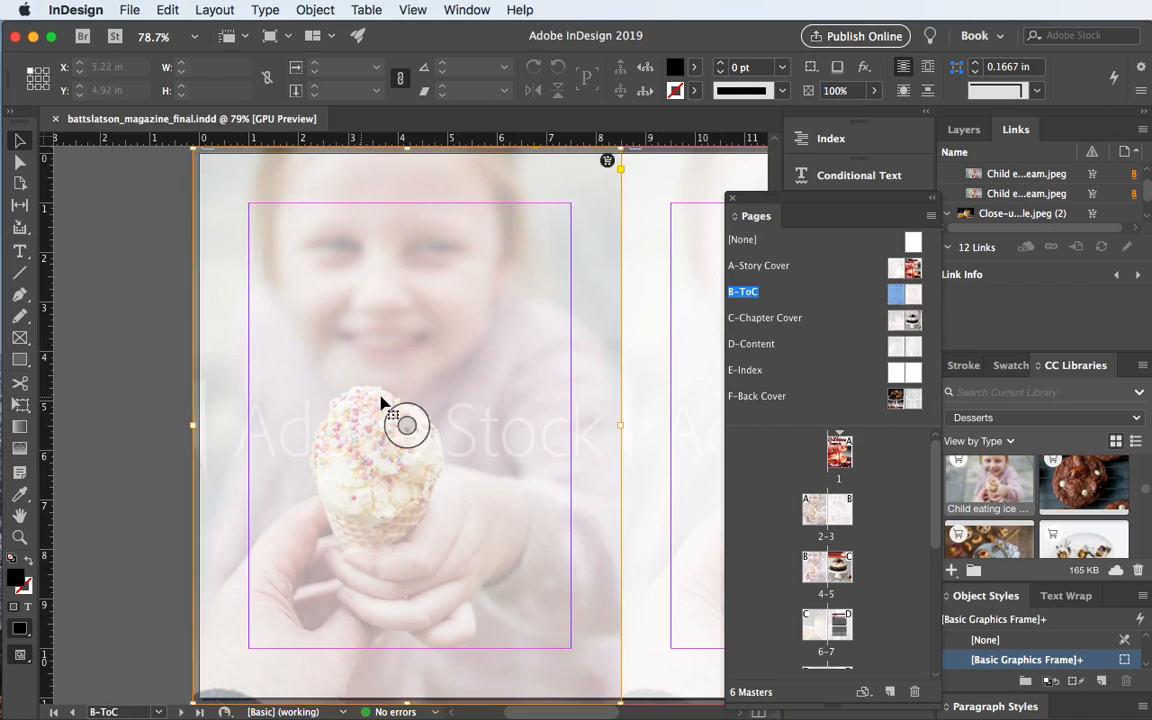
{"action": "left_click_drag", "start_coordinate": [618, 423], "coordinate": [617, 423]}
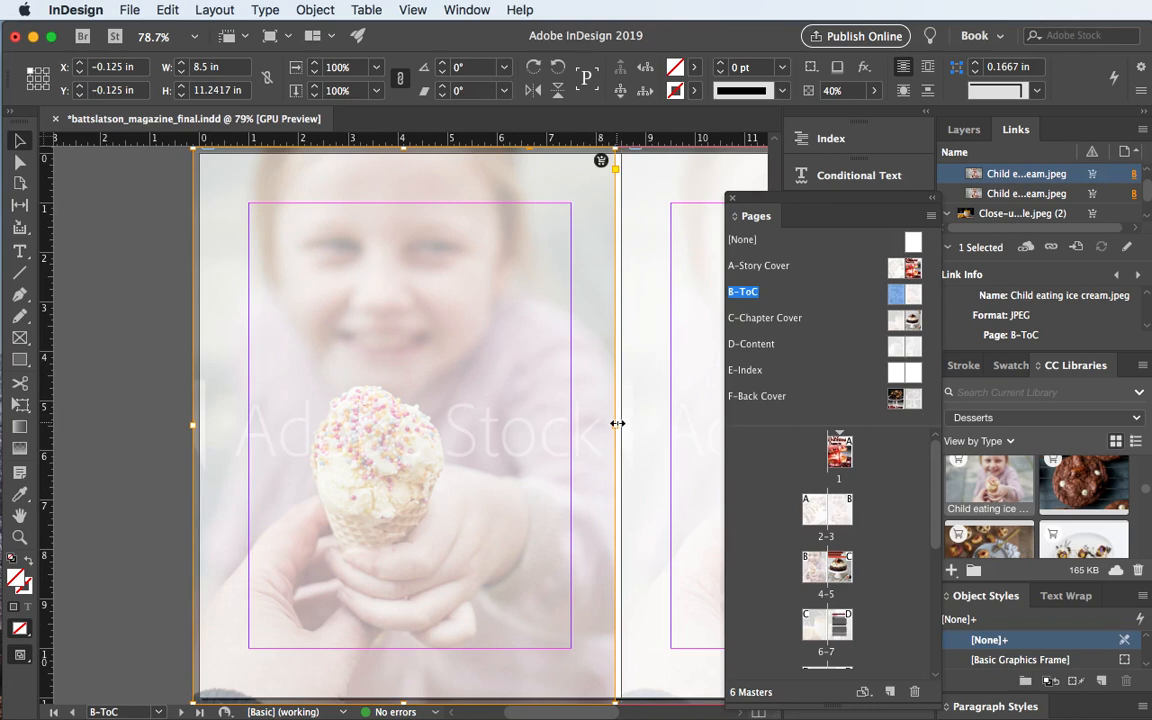
{"action": "left_click_drag", "start_coordinate": [618, 425], "coordinate": [619, 427]}
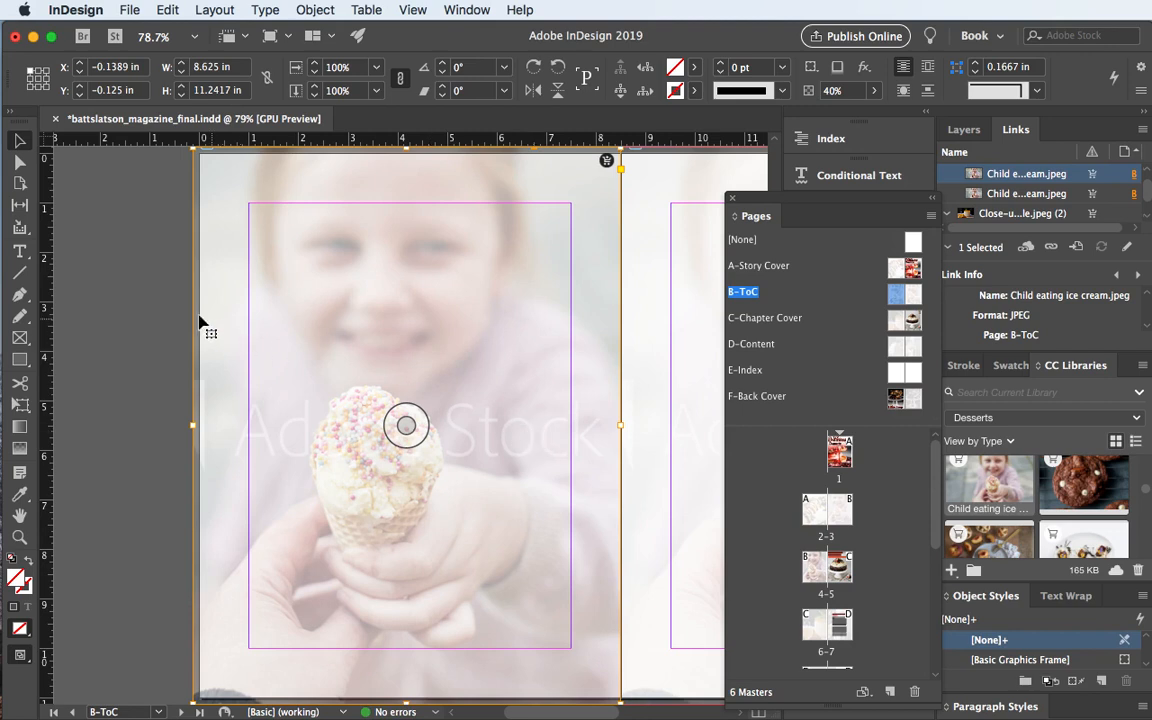
- Snap the outer edge of the left photo's frame to the bleed guide at X -0.125 in, width 8.6111 in, and deselect it
{"action": "left_click", "coordinate": [165, 290]}
{"action": "left_click", "coordinate": [268, 360]}
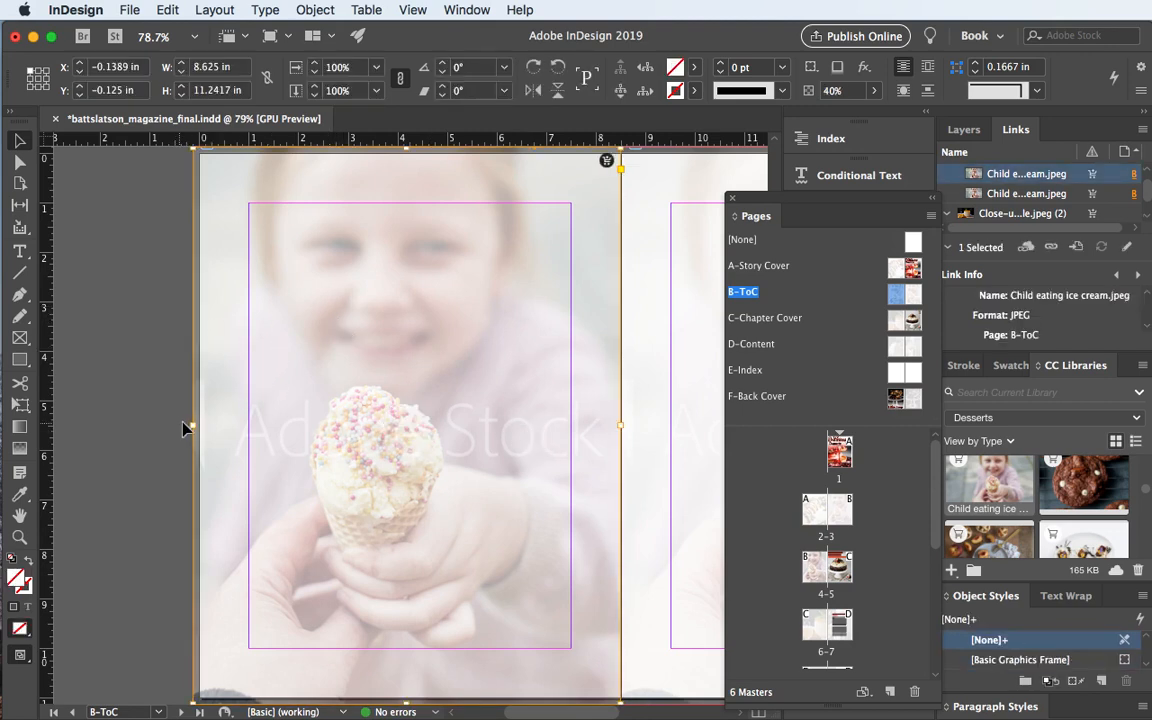
{"action": "key", "text": "w"}
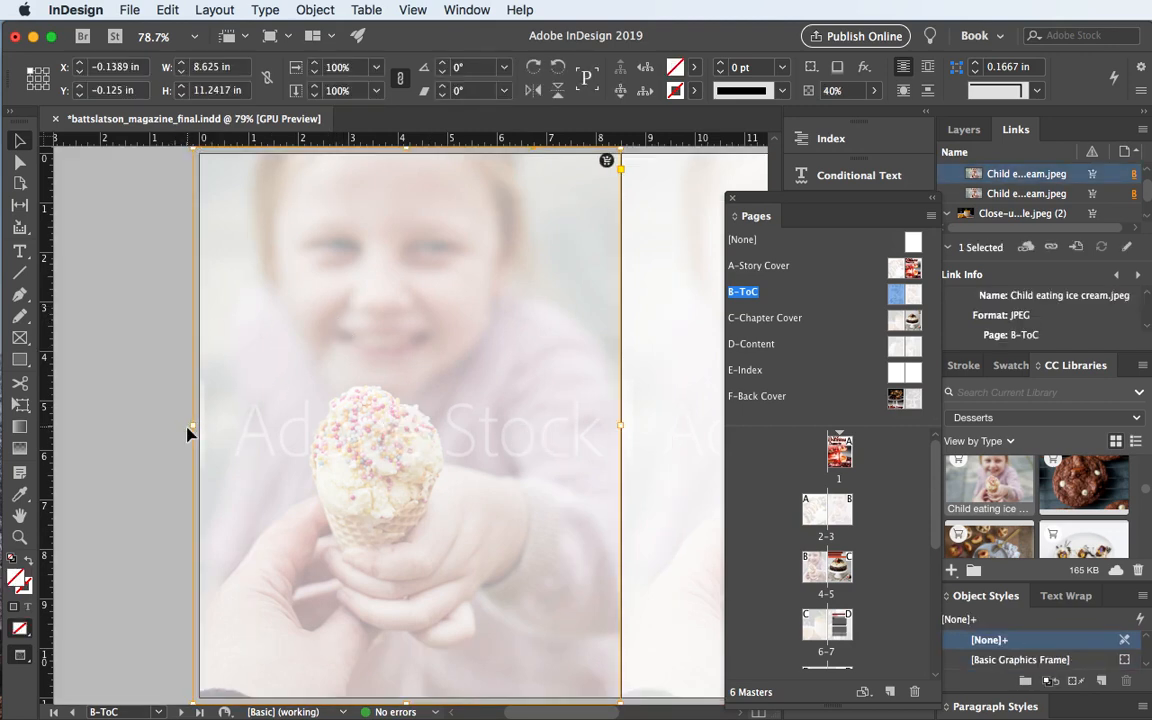
{"action": "key", "text": "w"}
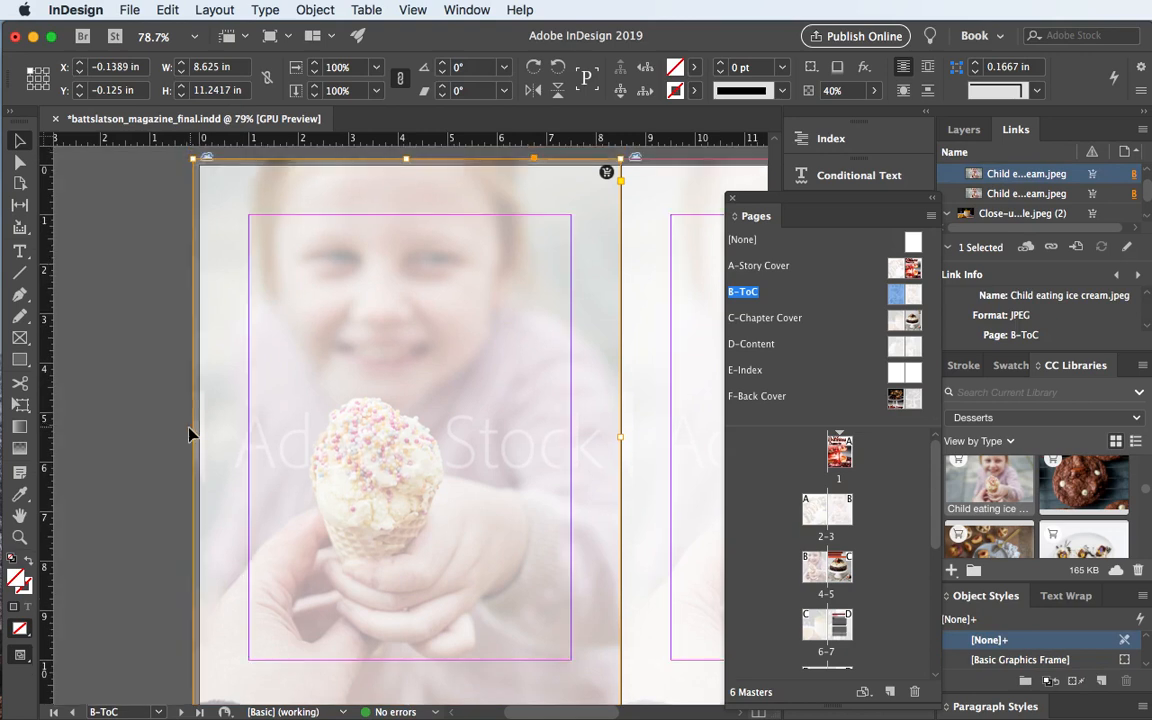
{"action": "mouse_move", "coordinate": [193, 437]}
{"action": "left_mouse_down"}
{"action": "mouse_move", "coordinate": [208, 437]}
{"action": "mouse_move", "coordinate": [193, 436]}
{"action": "left_mouse_up"}
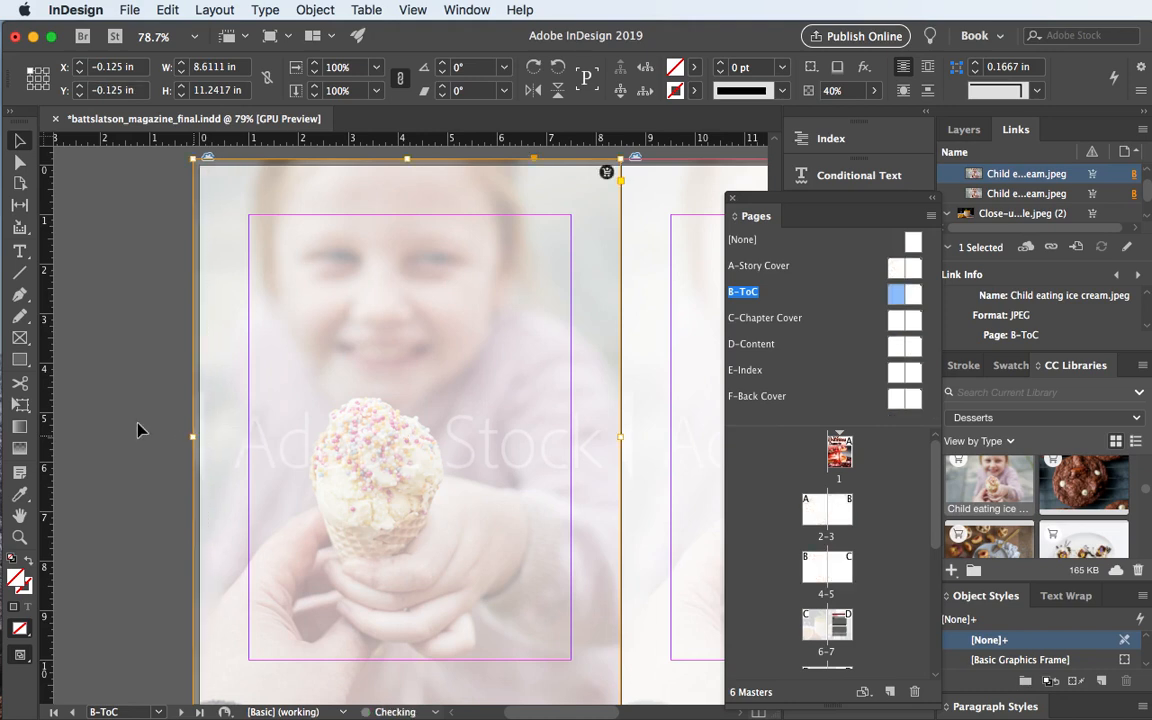
{"action": "left_click", "coordinate": [140, 430]}
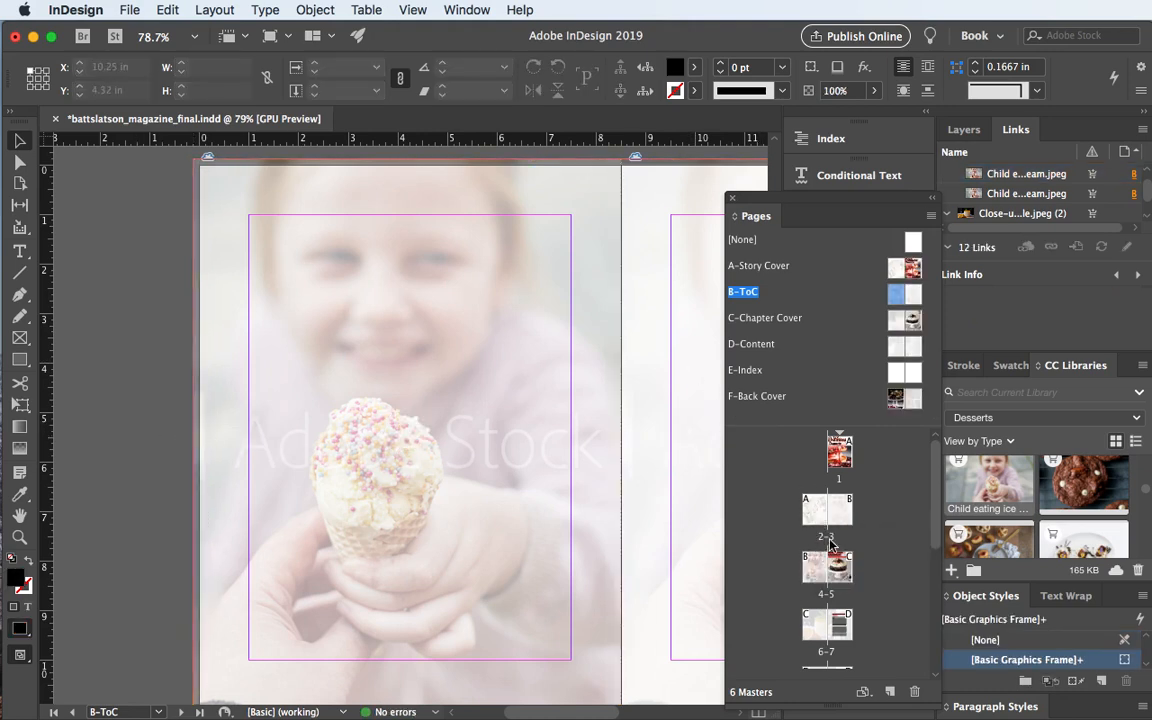
- Go to document page 3 and make the Text layer active
{"action": "left_click_drag", "start_coordinate": [830, 545], "coordinate": [838, 512]}
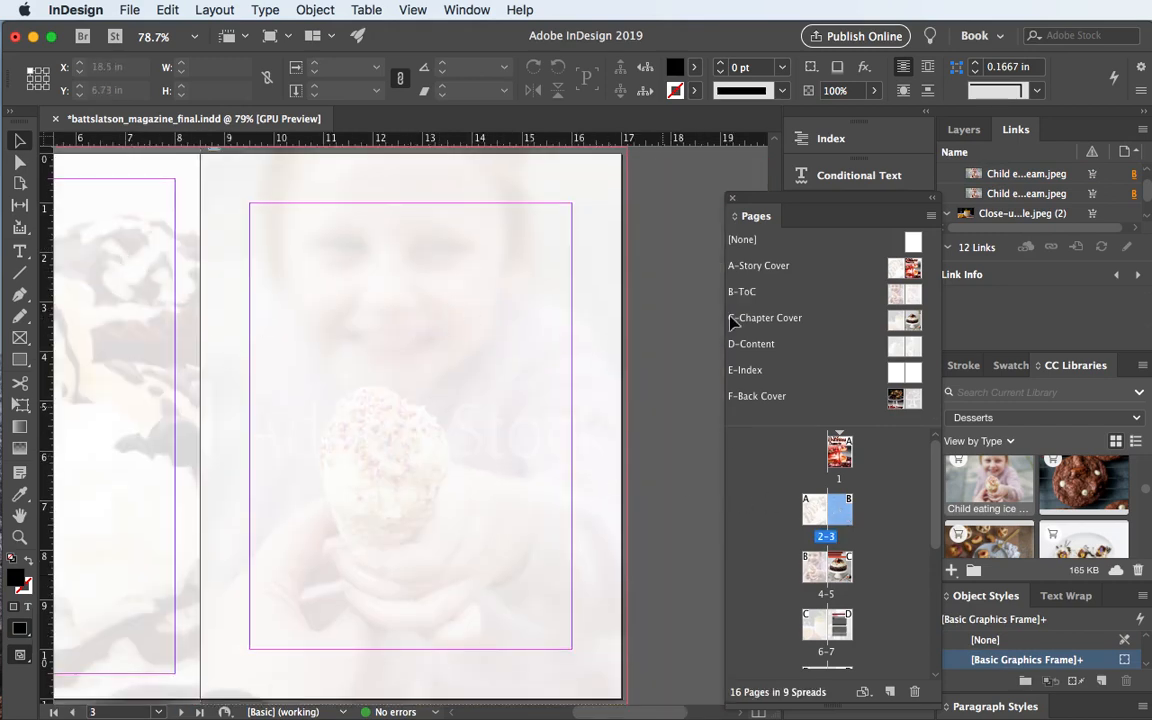
{"action": "left_click", "coordinate": [964, 129]}
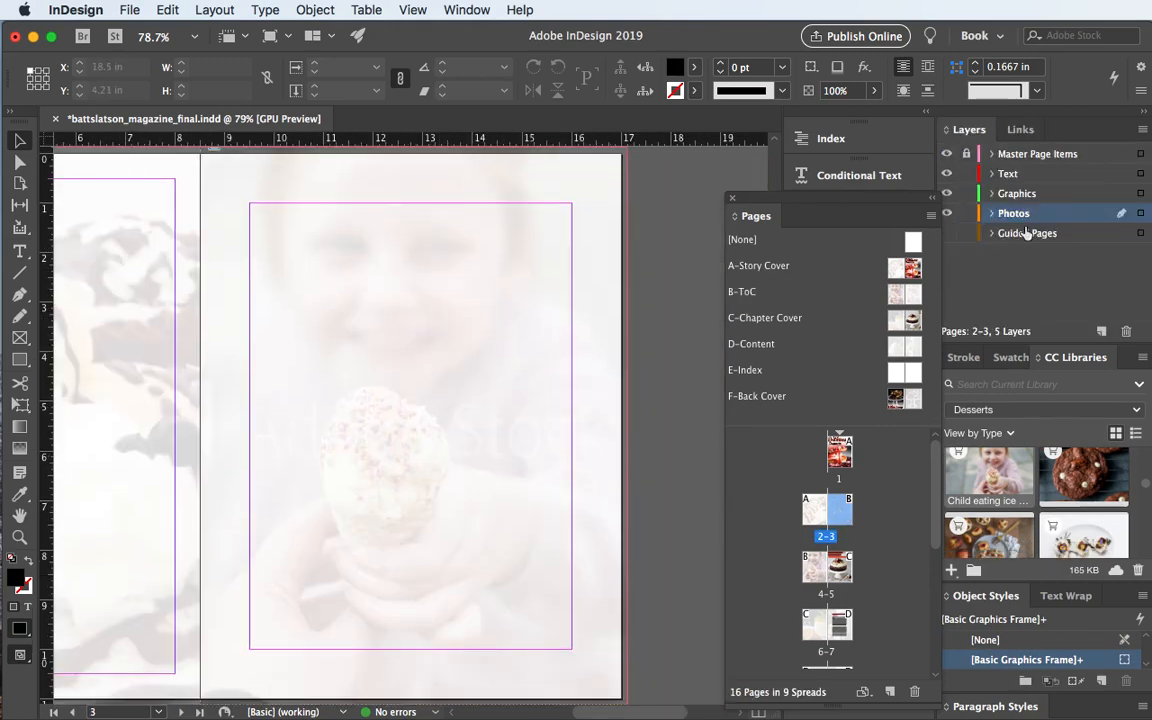
{"action": "left_click", "coordinate": [1008, 173]}
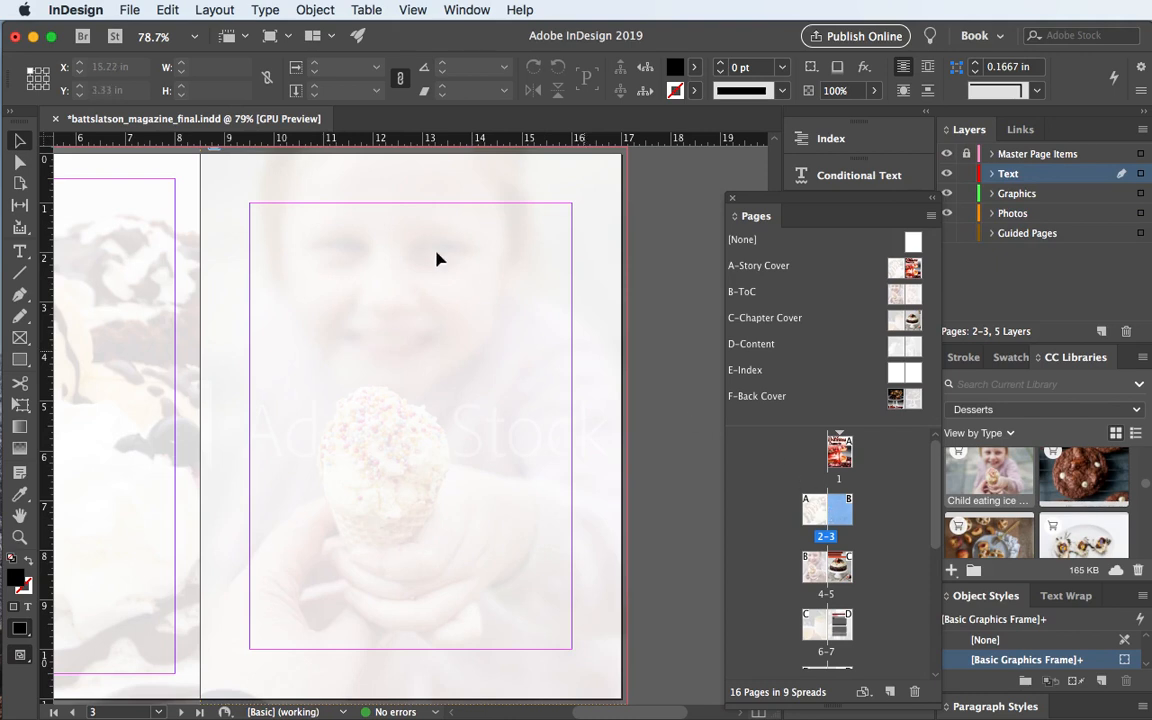
- Start a table of contents titled "Table of Contents" and give its title the TOC Title paragraph style
{"action": "left_click", "coordinate": [214, 10]}
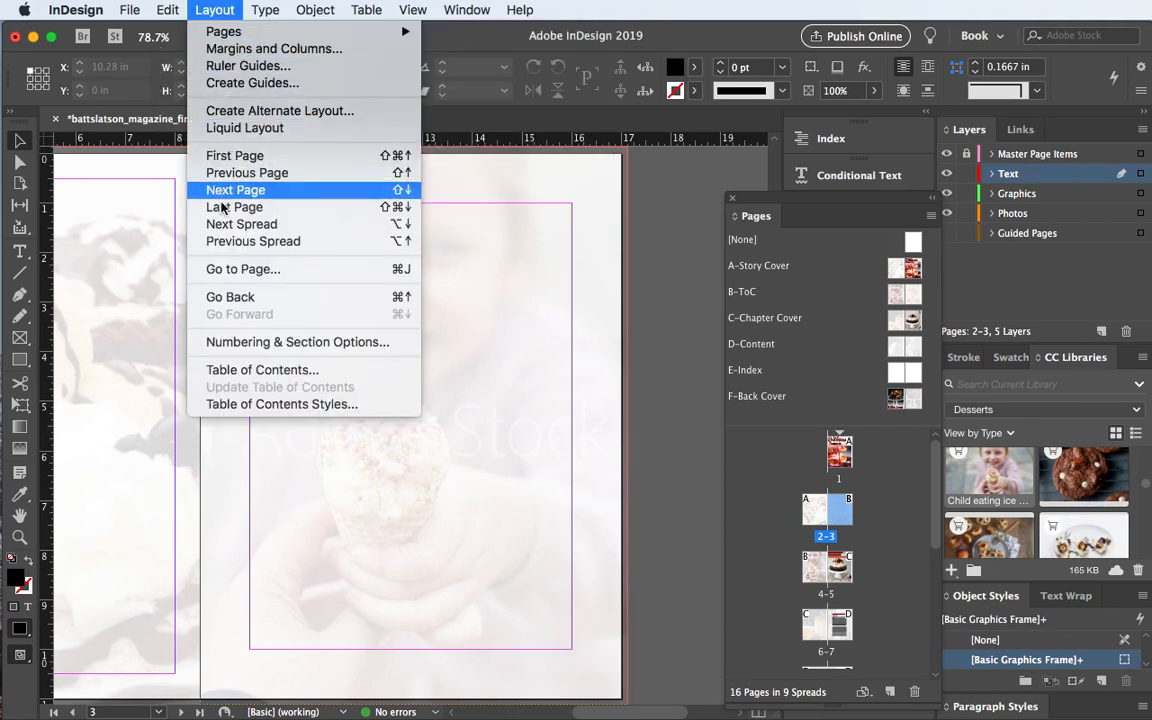
{"action": "left_click", "coordinate": [257, 370]}
{"action": "left_click_drag", "start_coordinate": [654, 259], "coordinate": [359, 177]}
{"action": "left_click", "coordinate": [349, 229]}
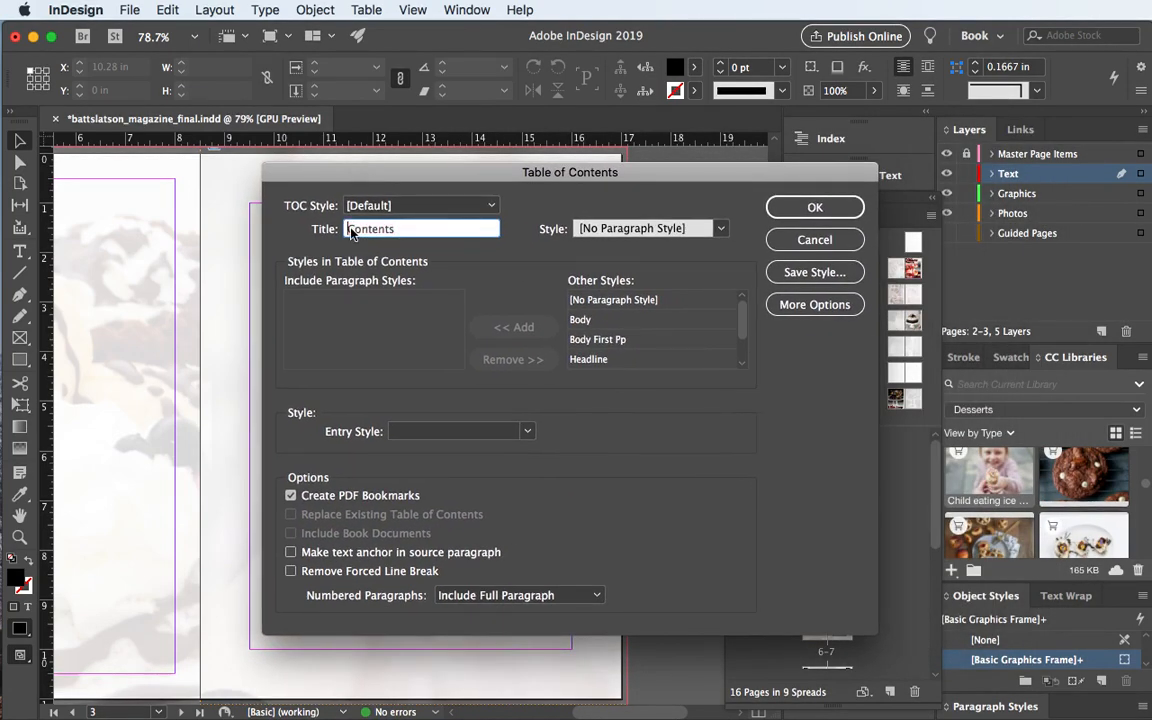
{"action": "type", "text": "Table of"}
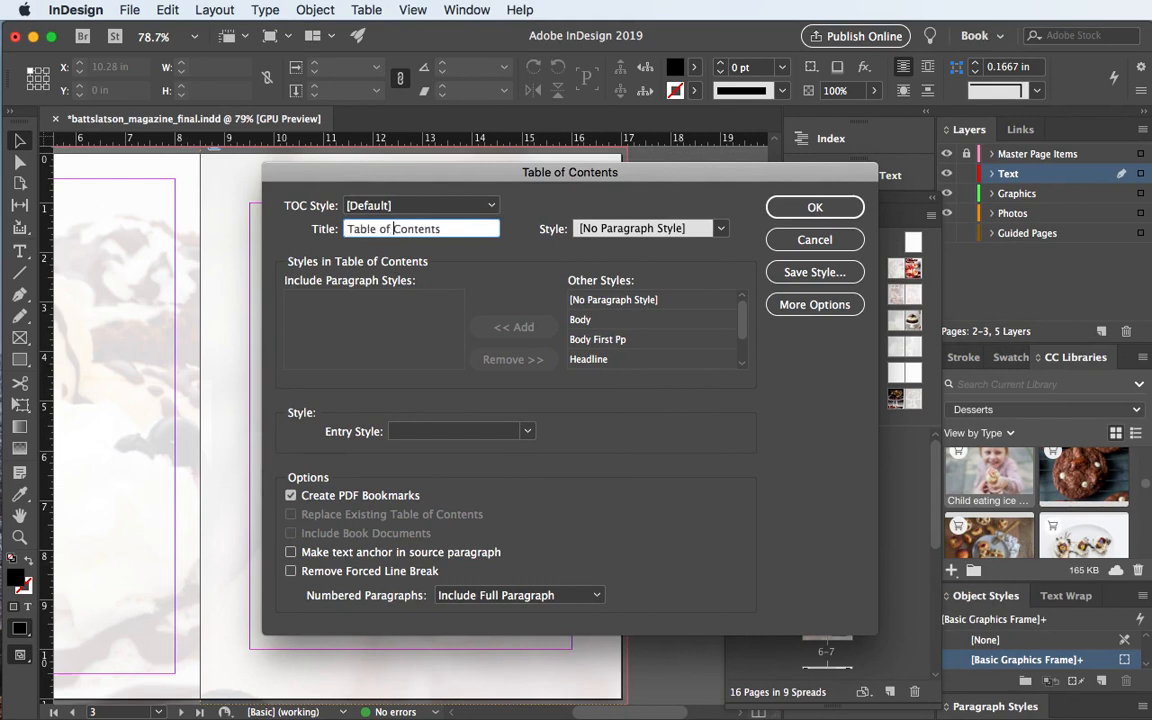
{"action": "left_click", "coordinate": [625, 229]}
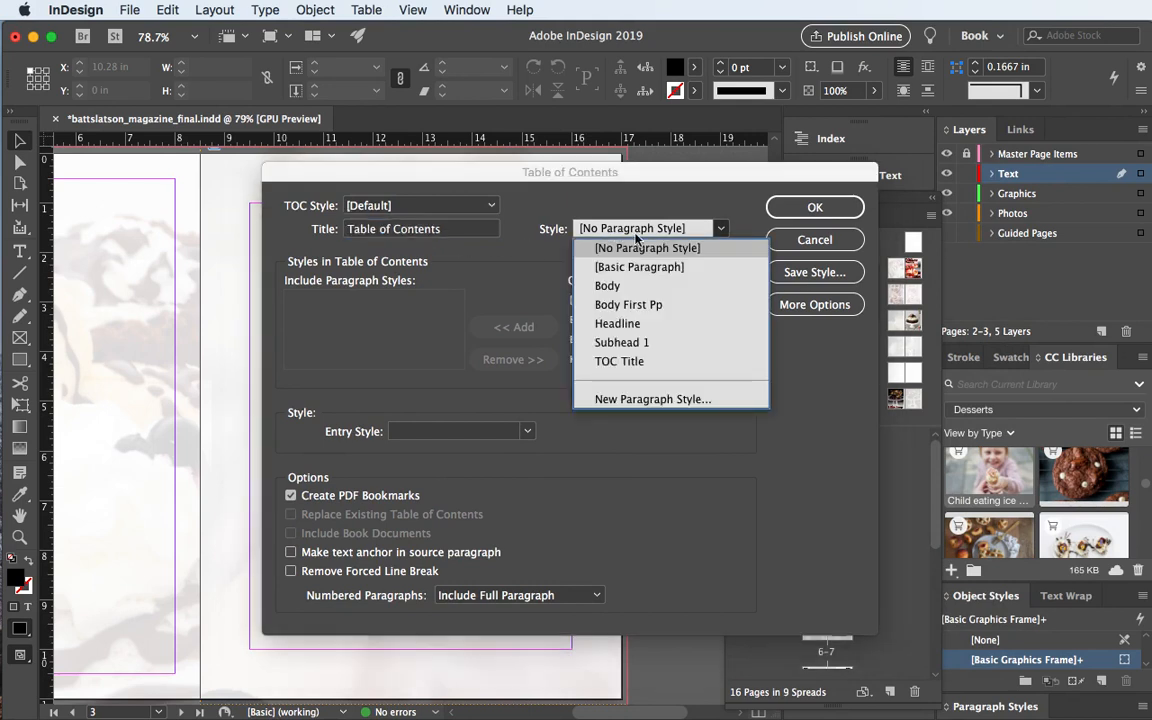
{"action": "left_click", "coordinate": [619, 362]}
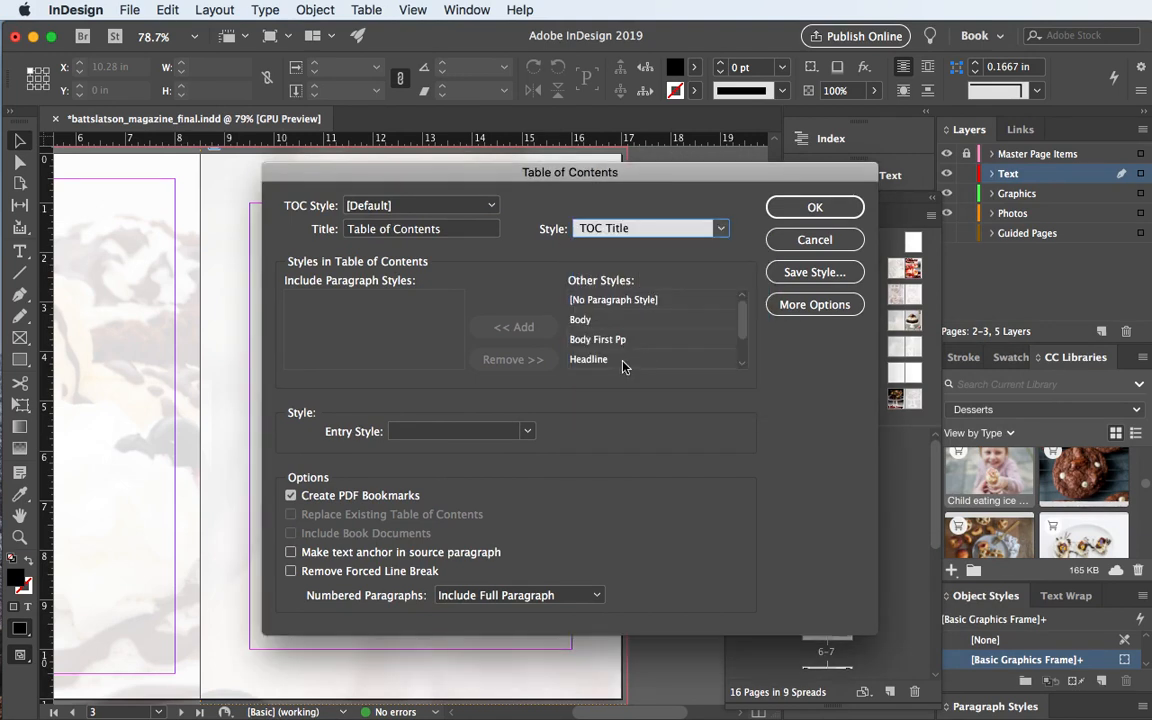
{"action": "left_click", "coordinate": [619, 229]}
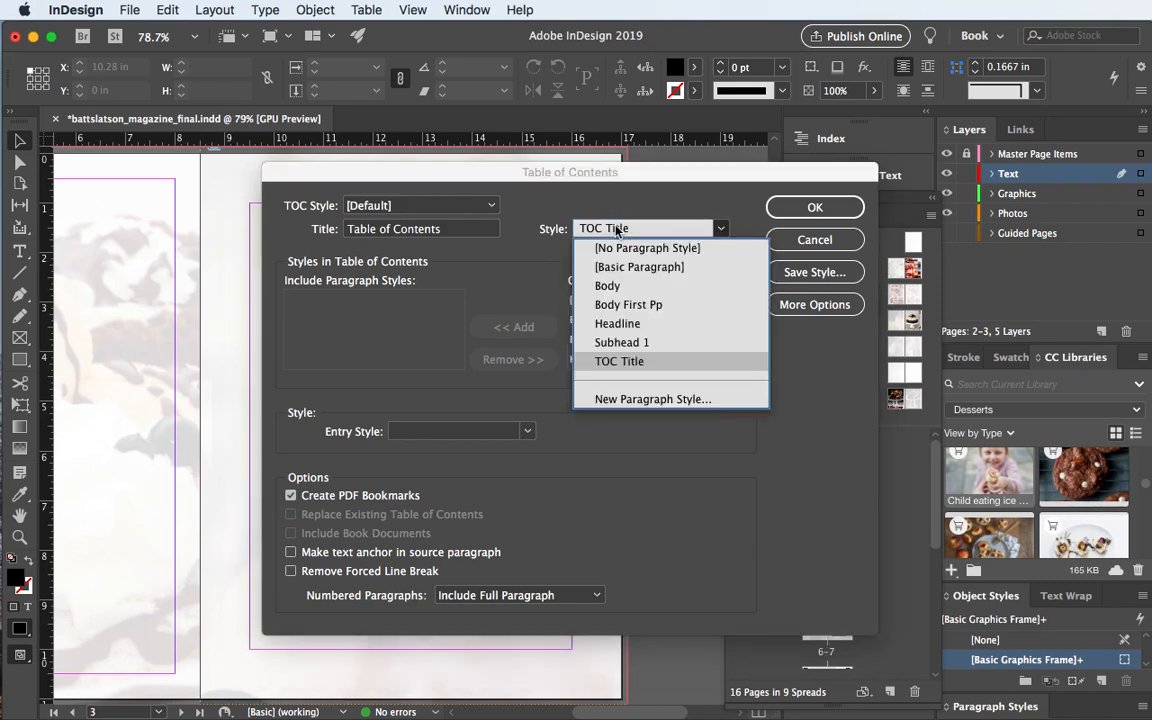
{"action": "left_click", "coordinate": [619, 362]}
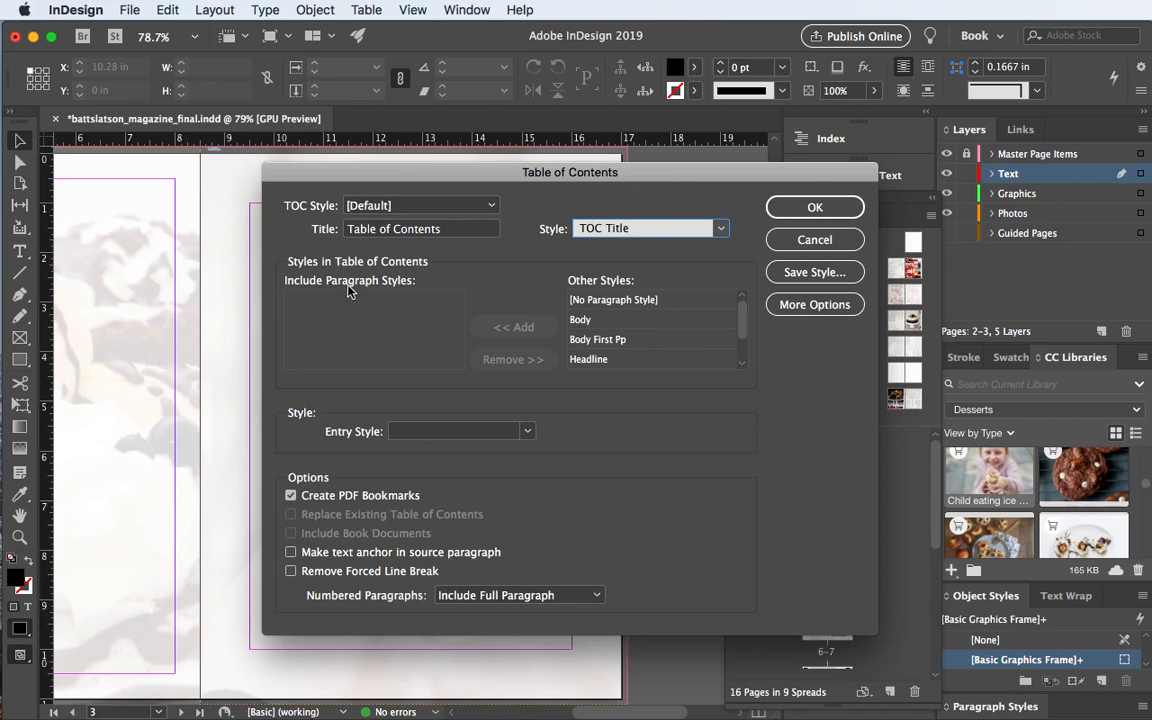
- Include the Headline and Subhead 1 paragraph styles in the table of contents
{"action": "double_click", "coordinate": [589, 360]}
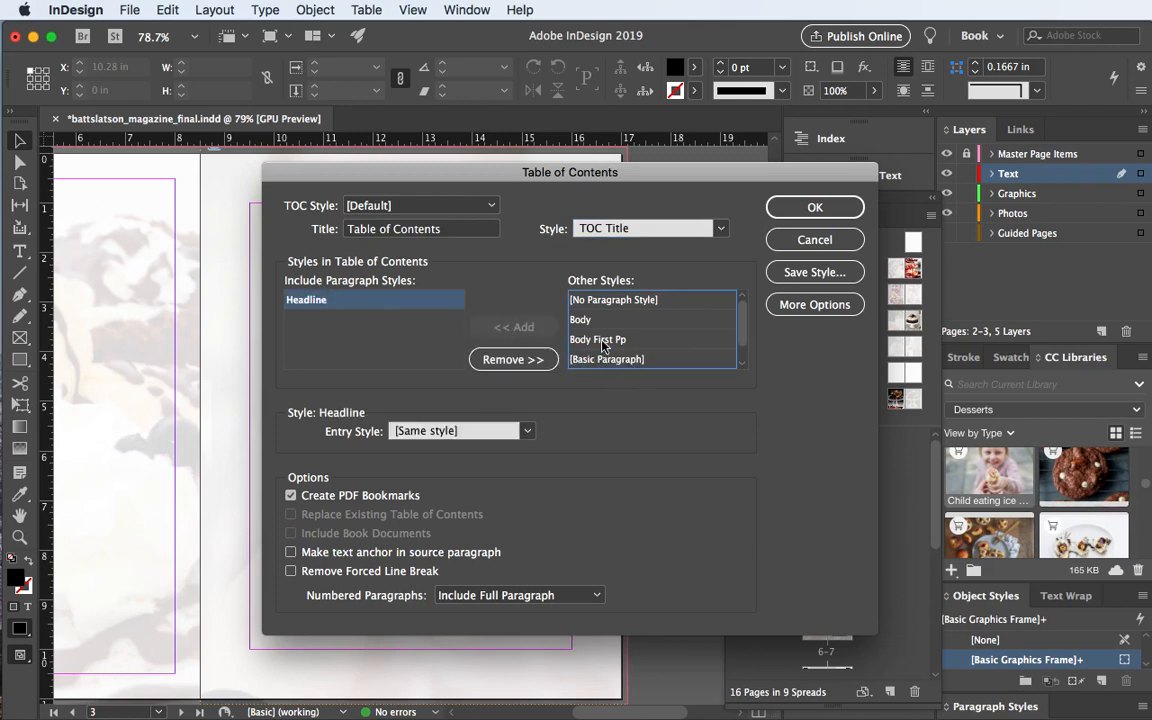
{"action": "scroll", "coordinate": [603, 345], "scroll_direction": "down", "scroll_amount": 1}
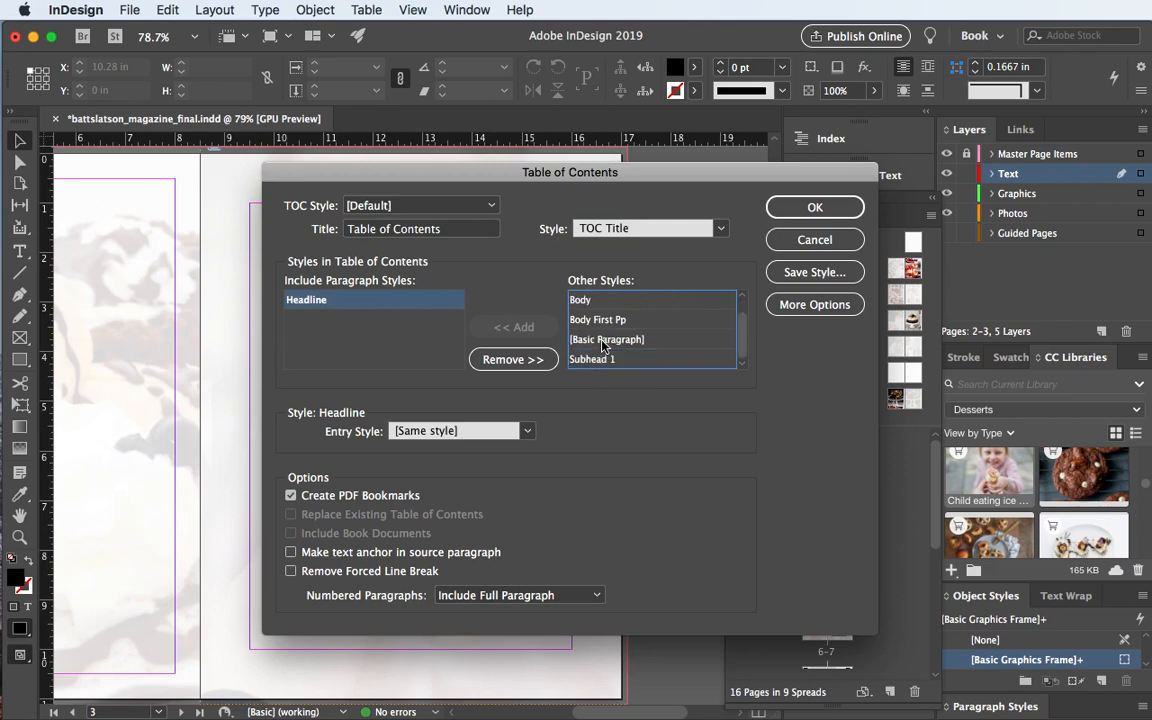
{"action": "left_click", "coordinate": [605, 359]}
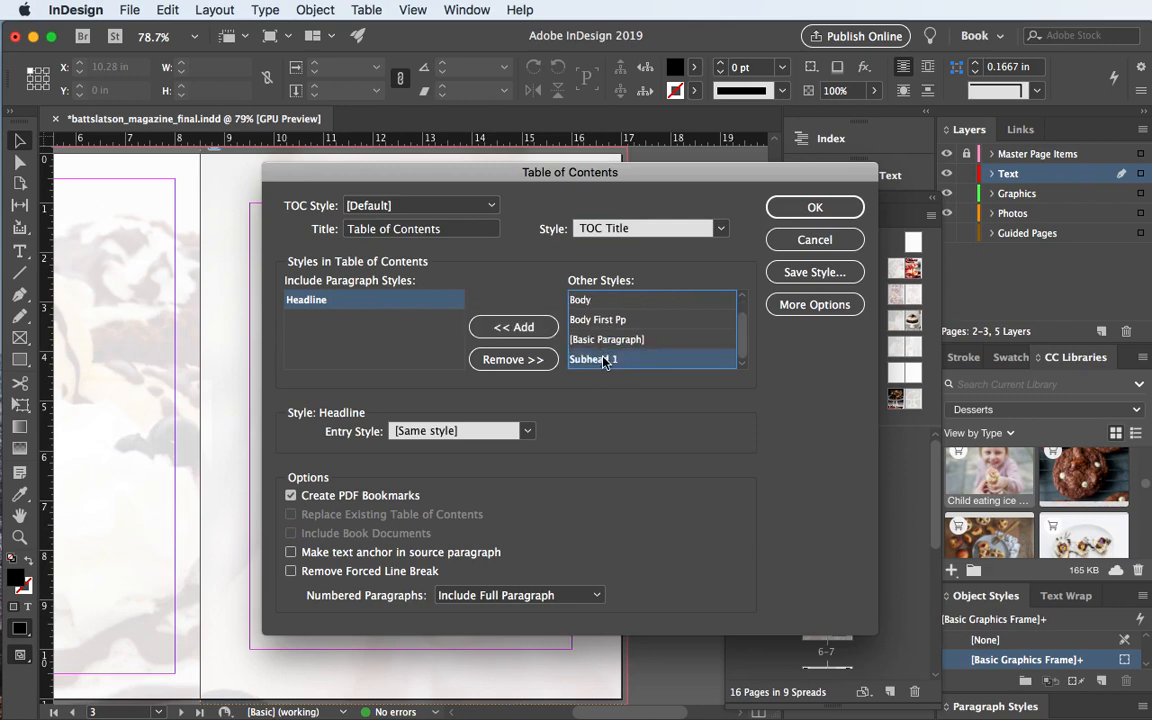
{"action": "left_click", "coordinate": [505, 328]}
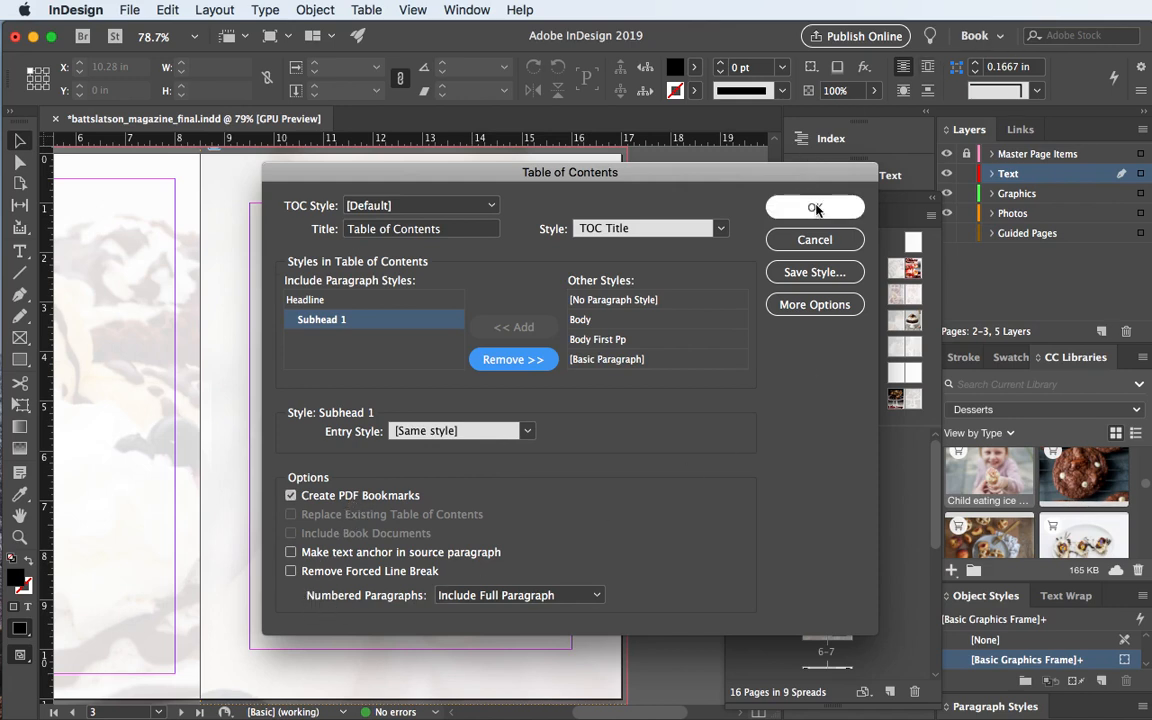
- Expand the table of contents options and review the entry levels of Headline and Subhead 1 and the separator choices before the page number
{"action": "left_click", "coordinate": [815, 304]}
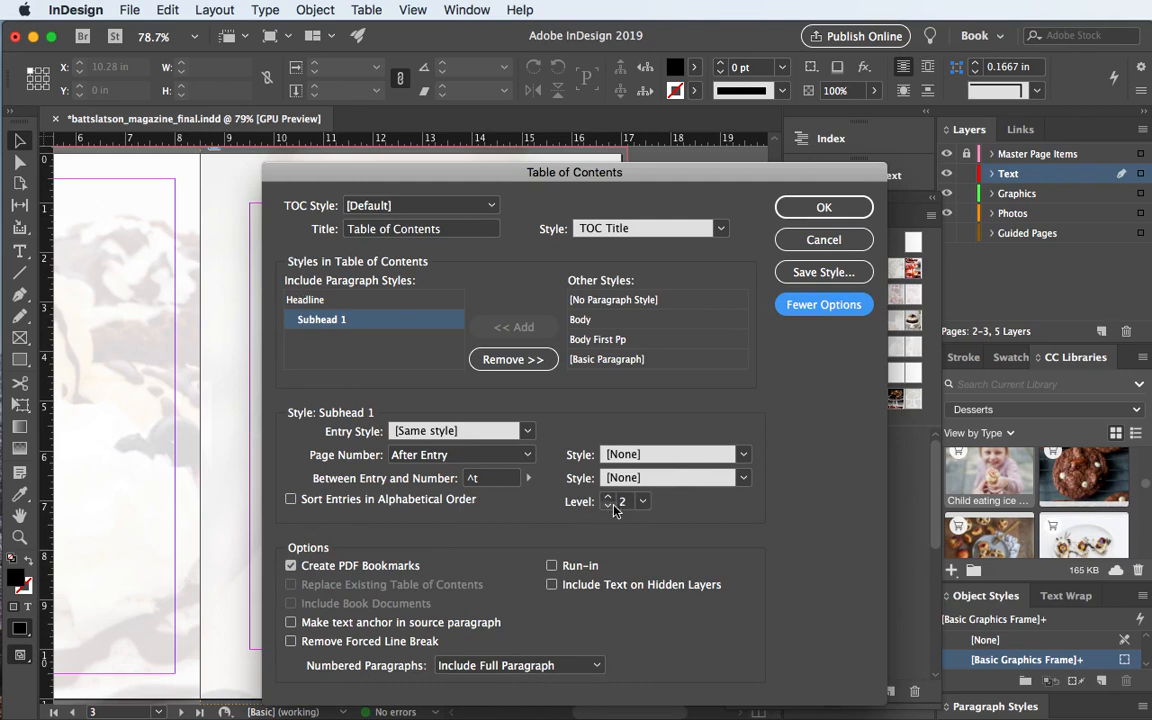
{"action": "left_click", "coordinate": [291, 303]}
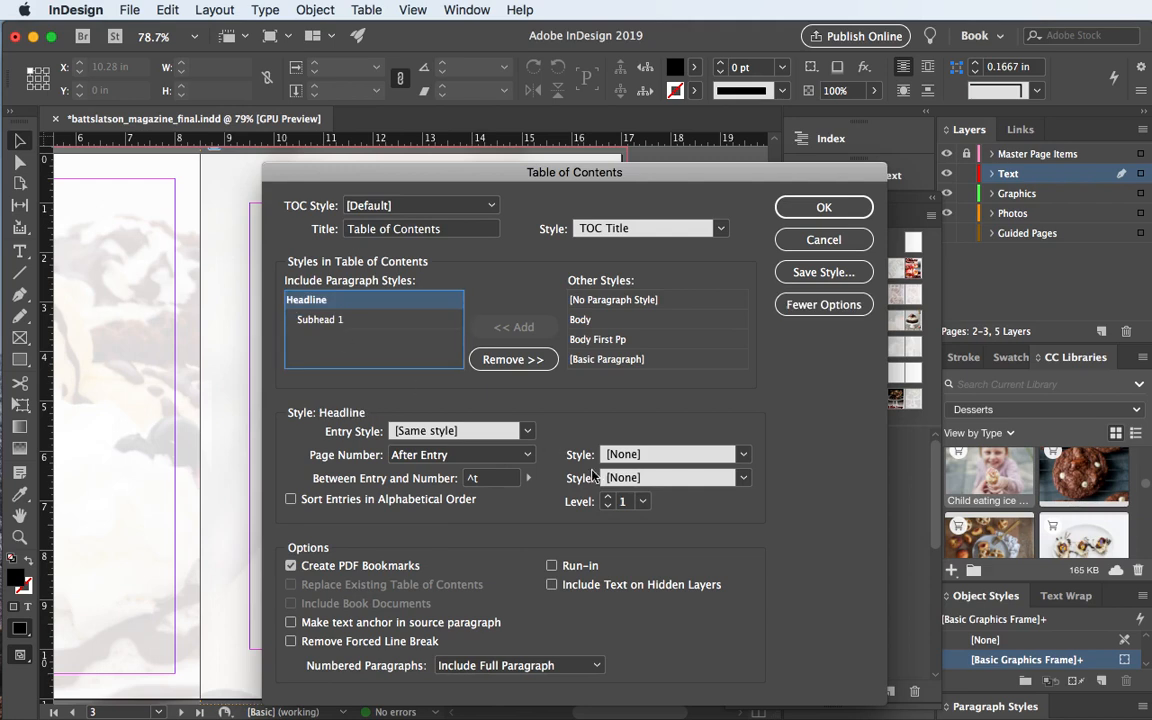
{"action": "left_click", "coordinate": [317, 326]}
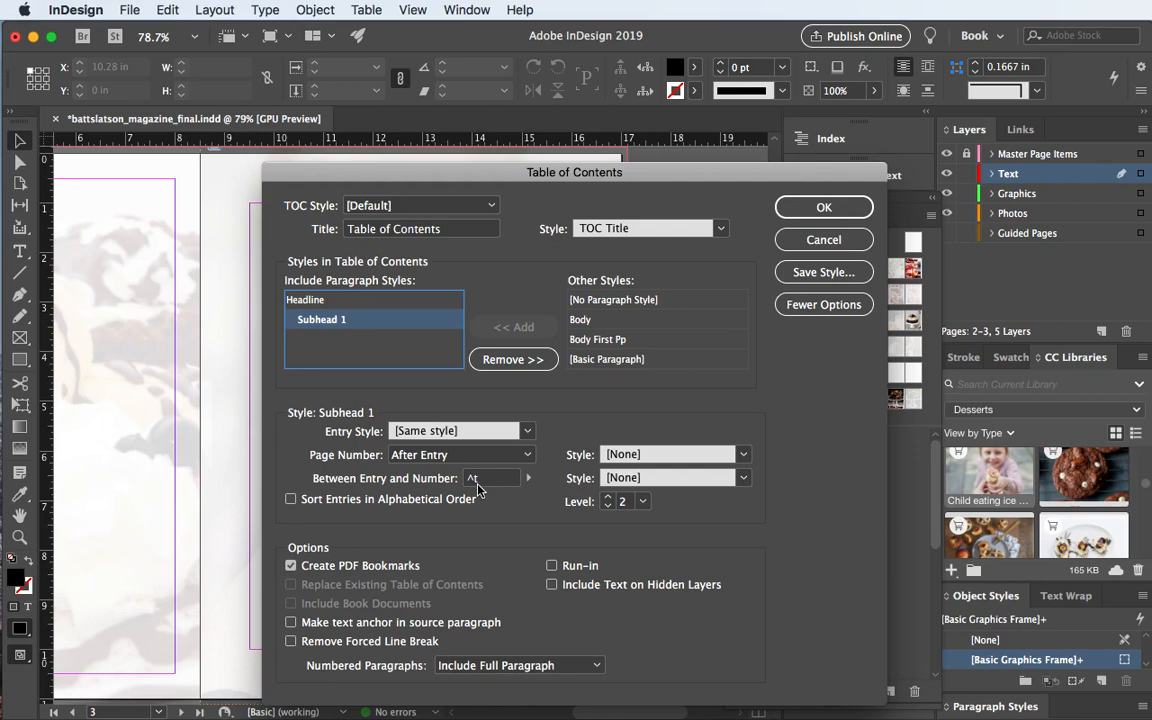
{"action": "left_click", "coordinate": [530, 479]}
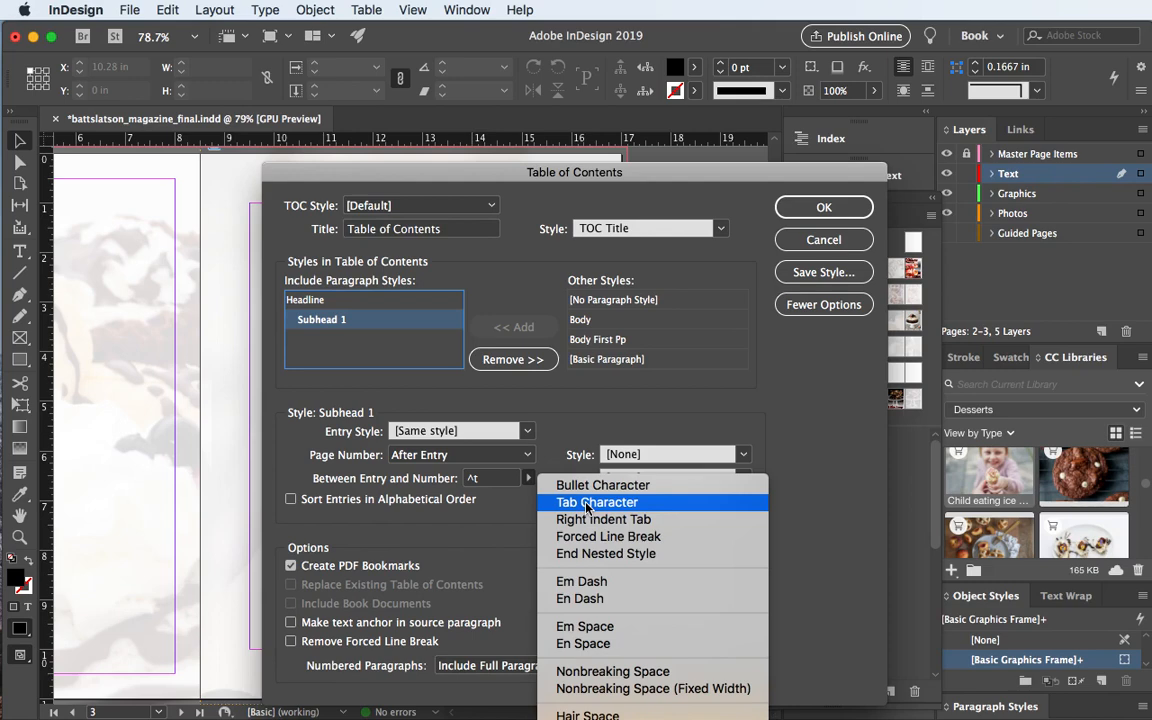
{"action": "left_click", "coordinate": [440, 466]}
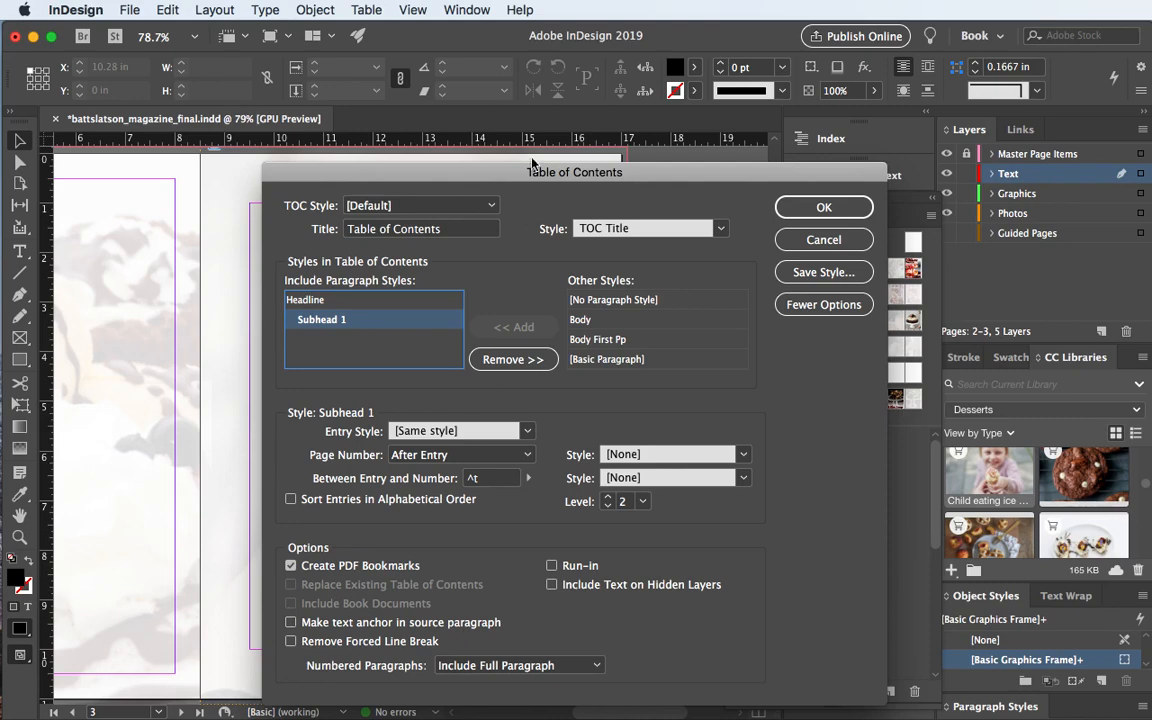
- Generate the table of contents and place it on page 3 in a 6.5 x 9 in text frame filling the margins
{"action": "left_click_drag", "start_coordinate": [486, 170], "coordinate": [461, 110]}
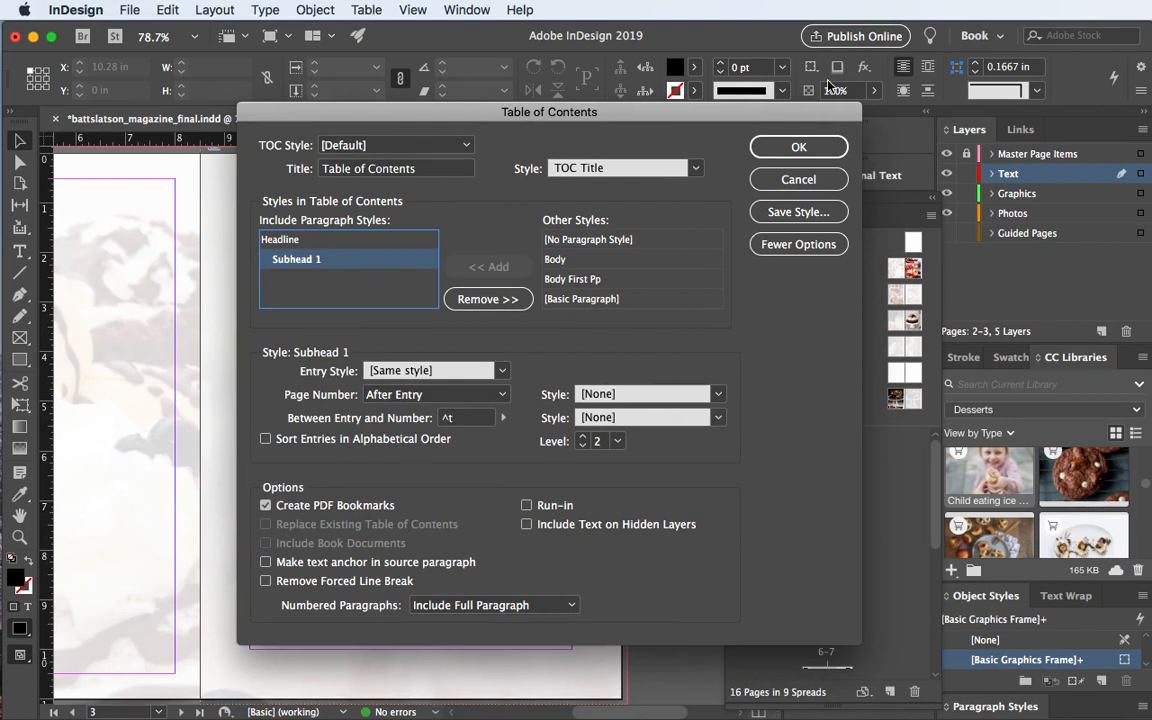
{"action": "left_click", "coordinate": [798, 147]}
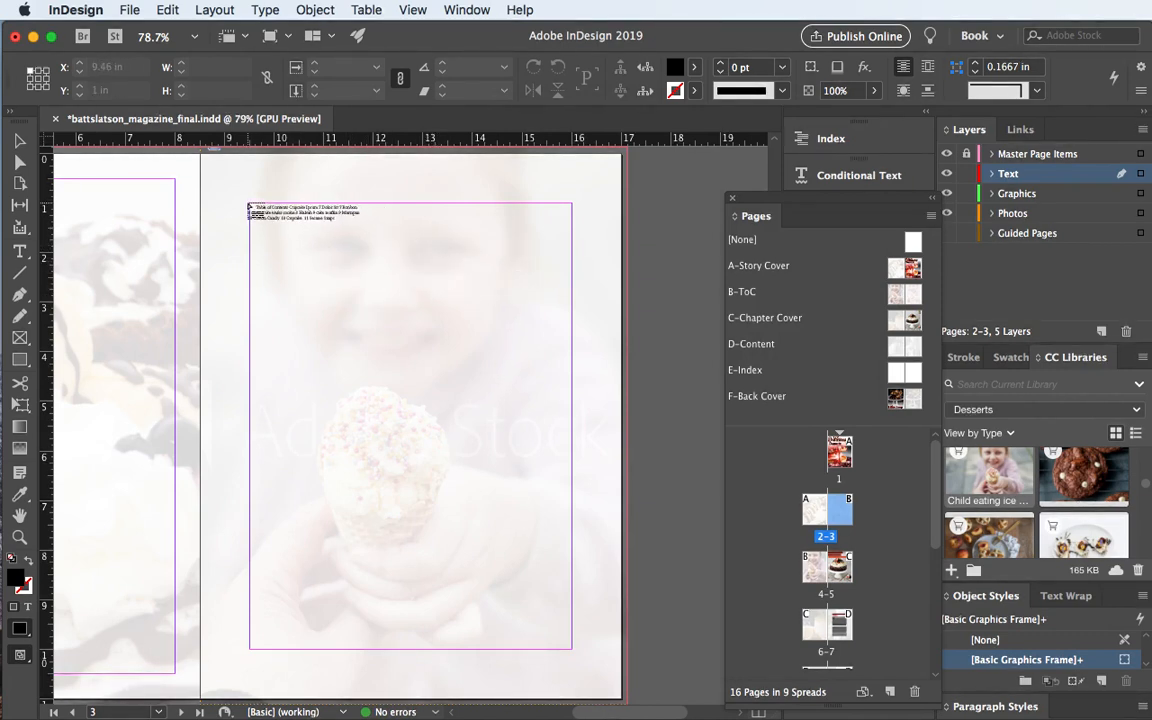
{"action": "left_click_drag", "start_coordinate": [251, 207], "coordinate": [569, 594]}
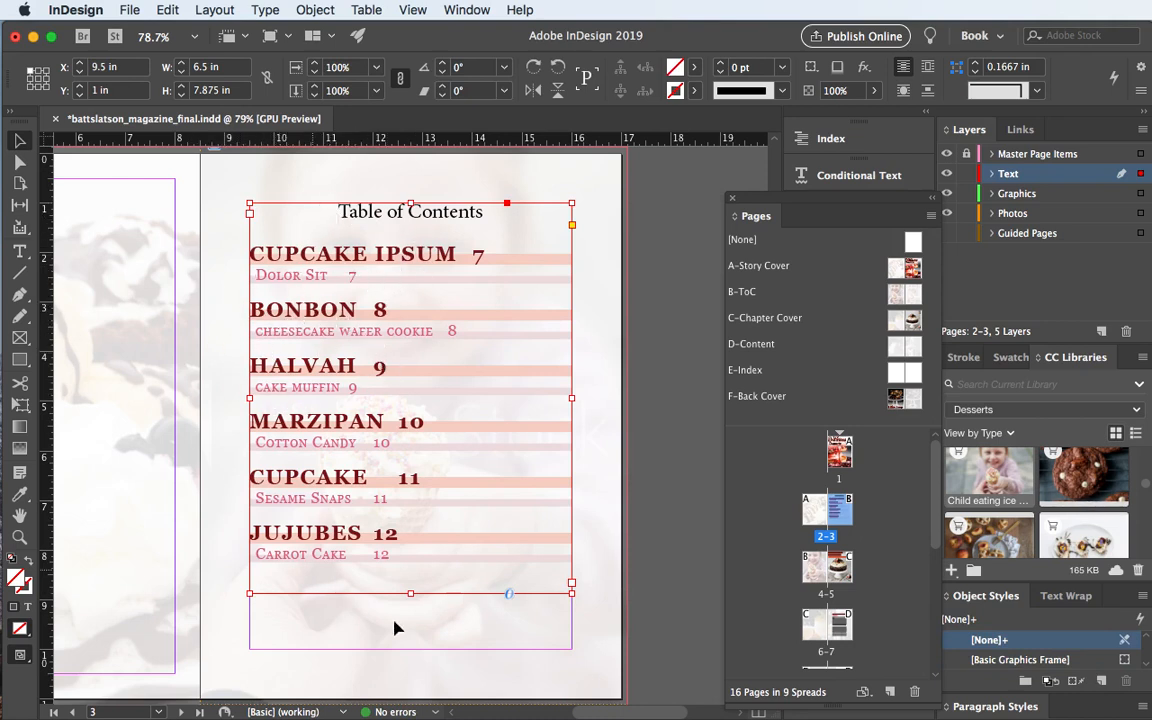
{"action": "left_click_drag", "start_coordinate": [410, 594], "coordinate": [414, 649]}
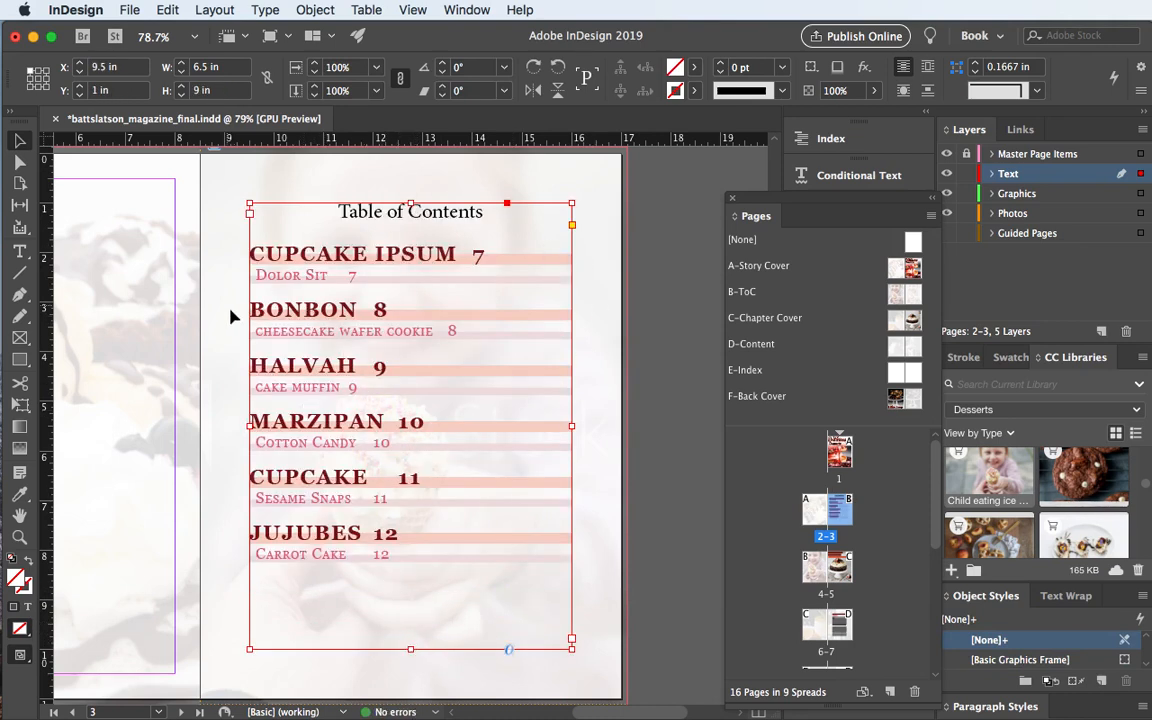
{"action": "left_click", "coordinate": [230, 404]}
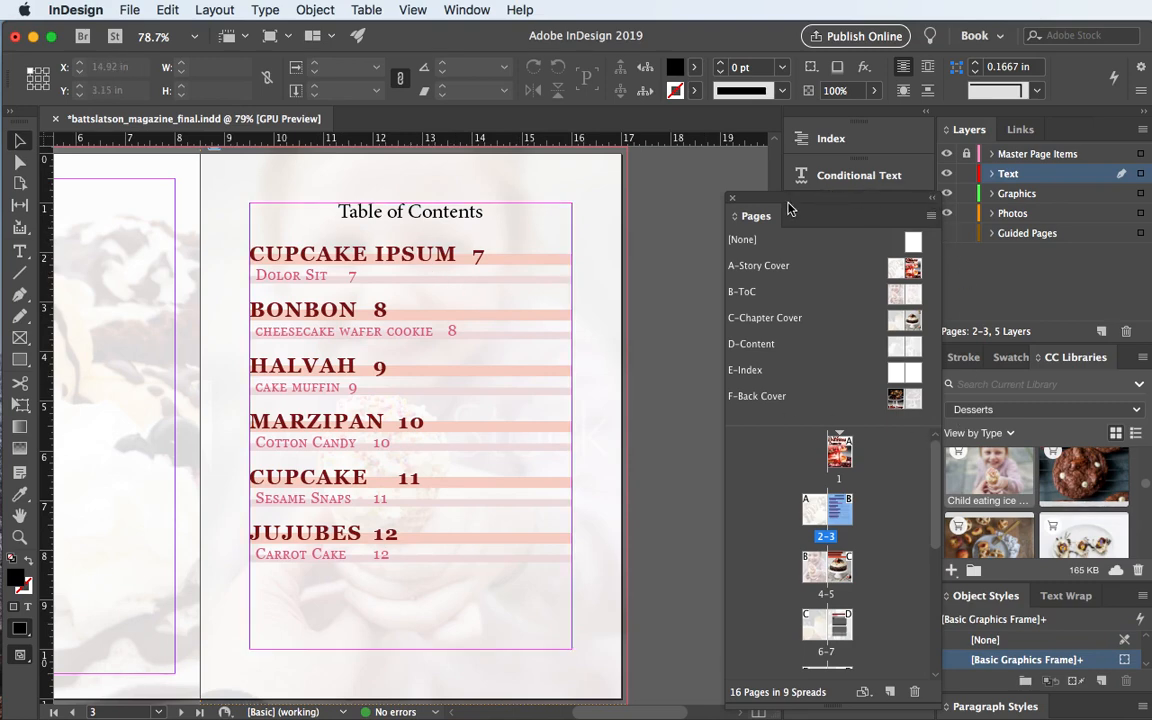
- Reset the Book workspace, float the Paragraph Styles panel beside the page, and lengthen it to list all styles
{"action": "left_click", "coordinate": [980, 40]}
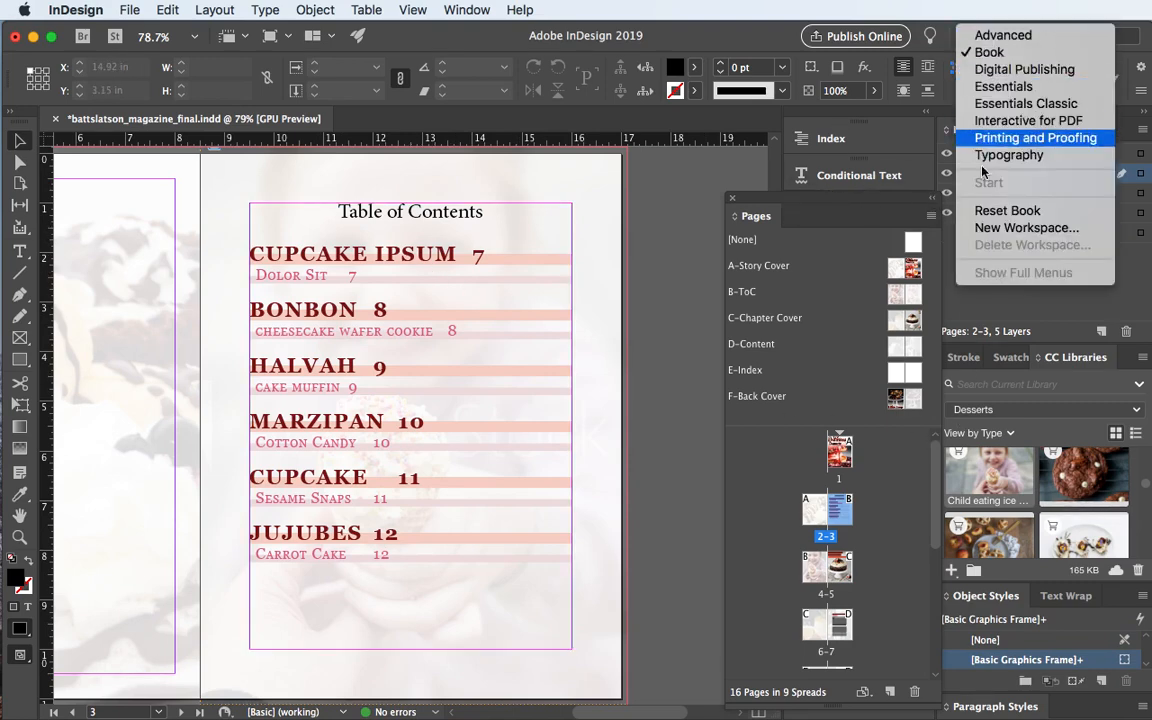
{"action": "left_click", "coordinate": [1000, 208]}
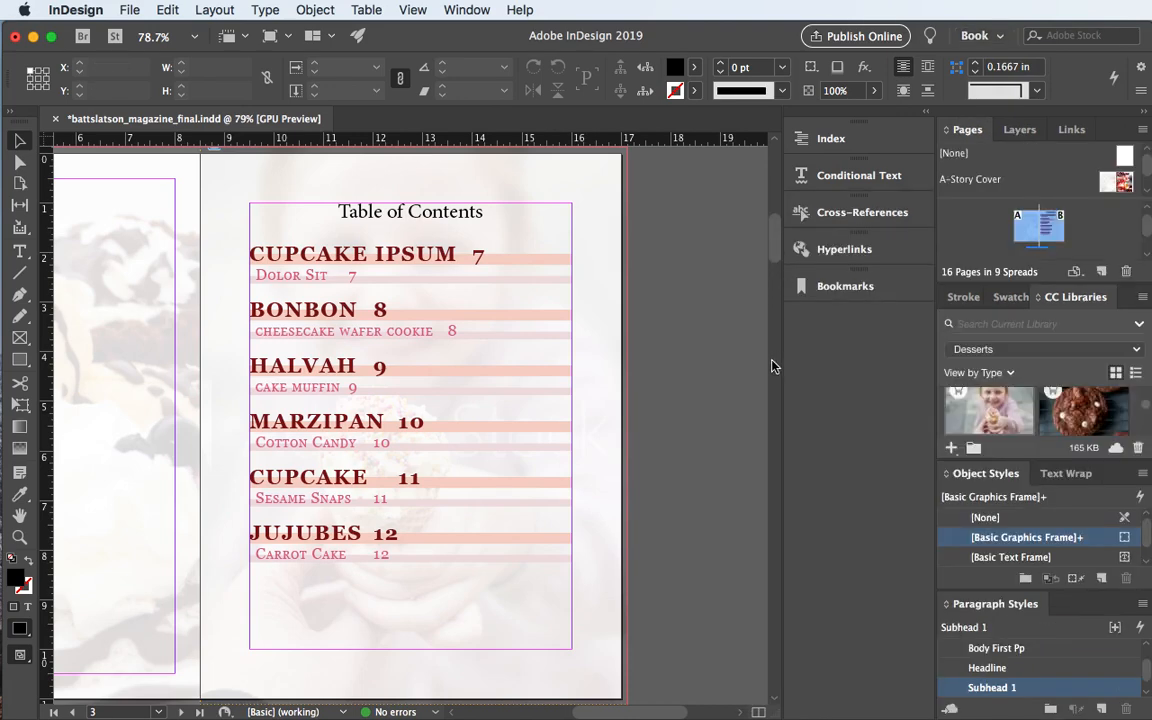
{"action": "left_click_drag", "start_coordinate": [995, 603], "coordinate": [725, 326]}
{"action": "left_click_drag", "start_coordinate": [769, 531], "coordinate": [772, 578]}
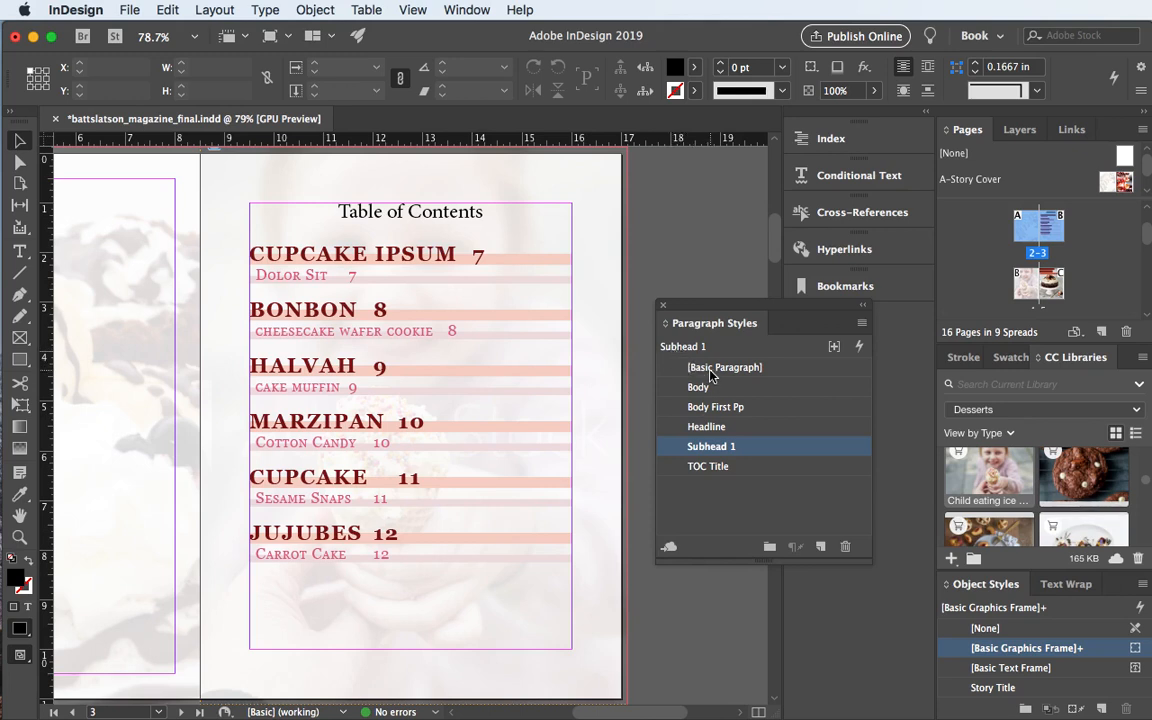
- Open the TOC Title paragraph style for editing and move its options dialog away from the table of contents
{"action": "left_click", "coordinate": [741, 468]}
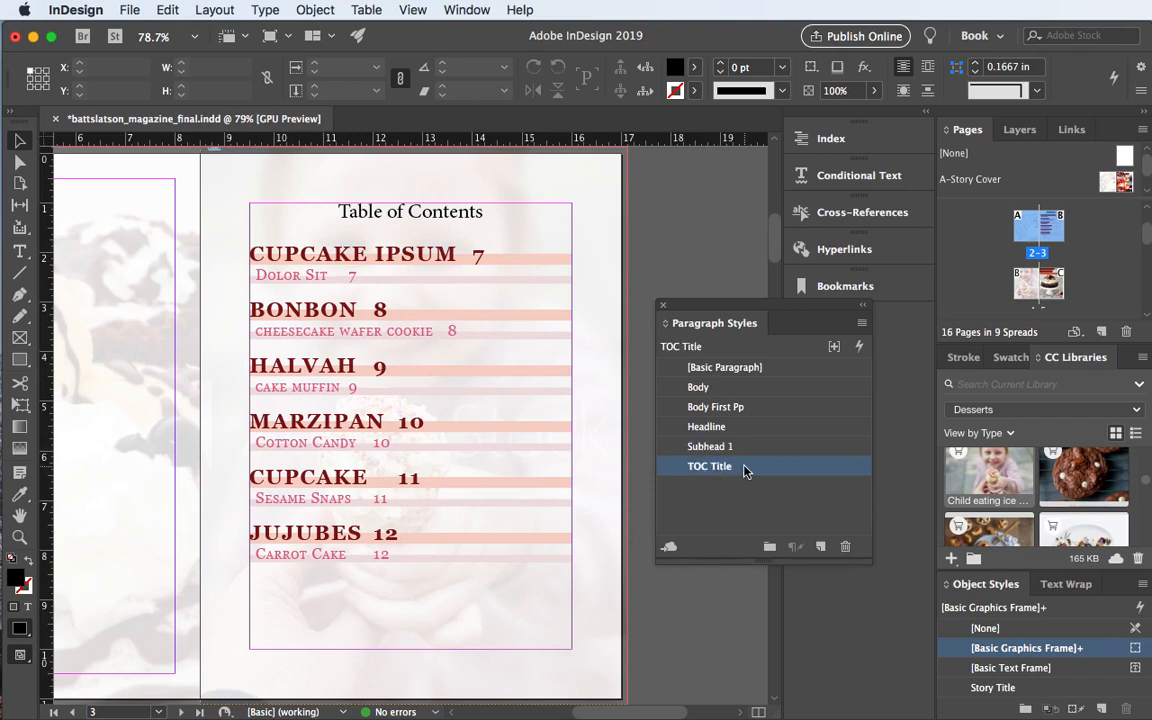
{"action": "left_click", "coordinate": [745, 468]}
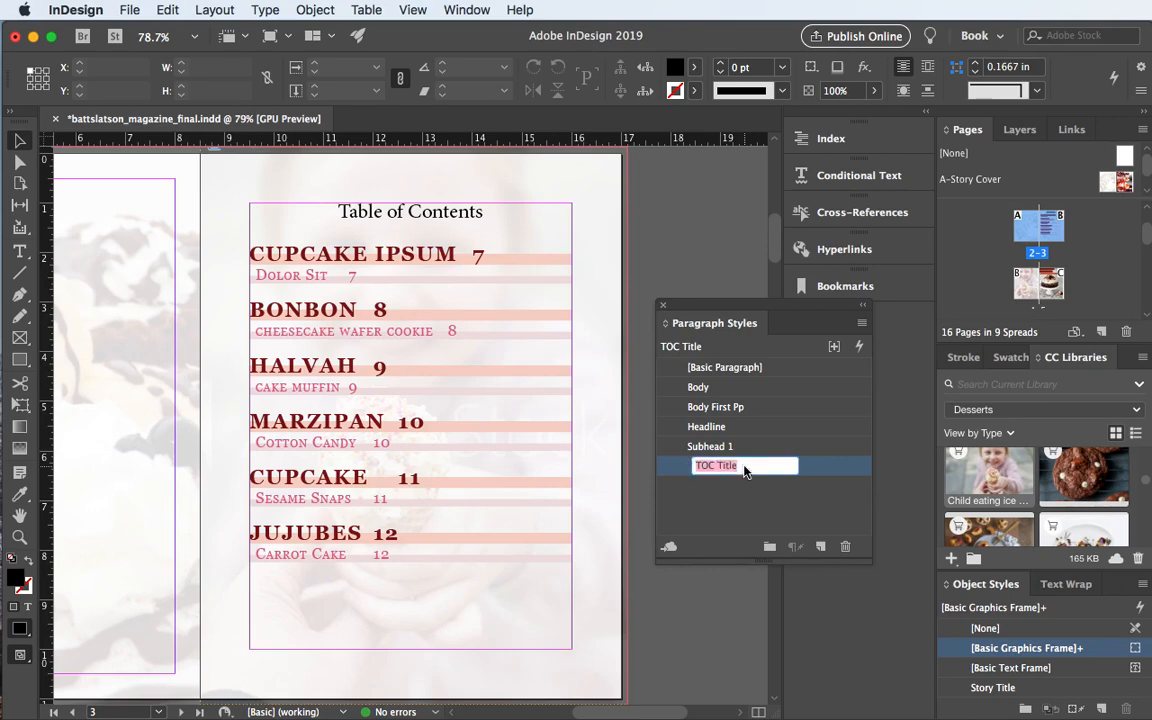
{"action": "left_click", "coordinate": [810, 470]}
{"action": "double_click", "coordinate": [810, 472]}
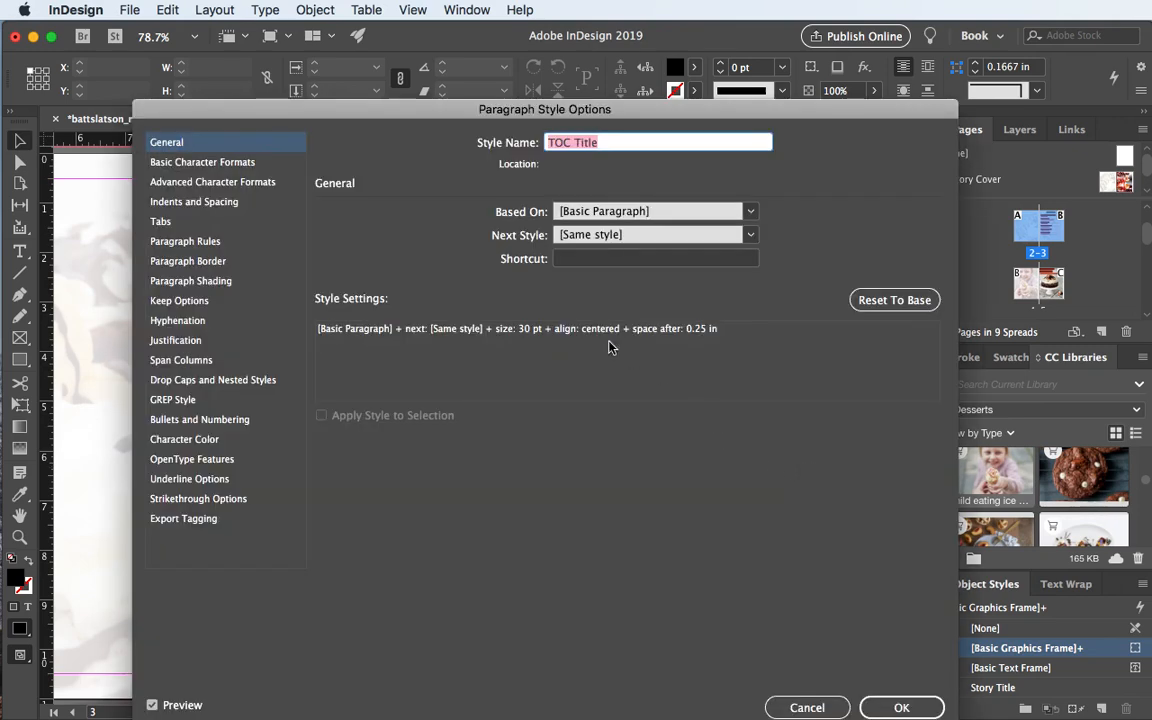
{"action": "left_click_drag", "start_coordinate": [451, 121], "coordinate": [755, 153]}
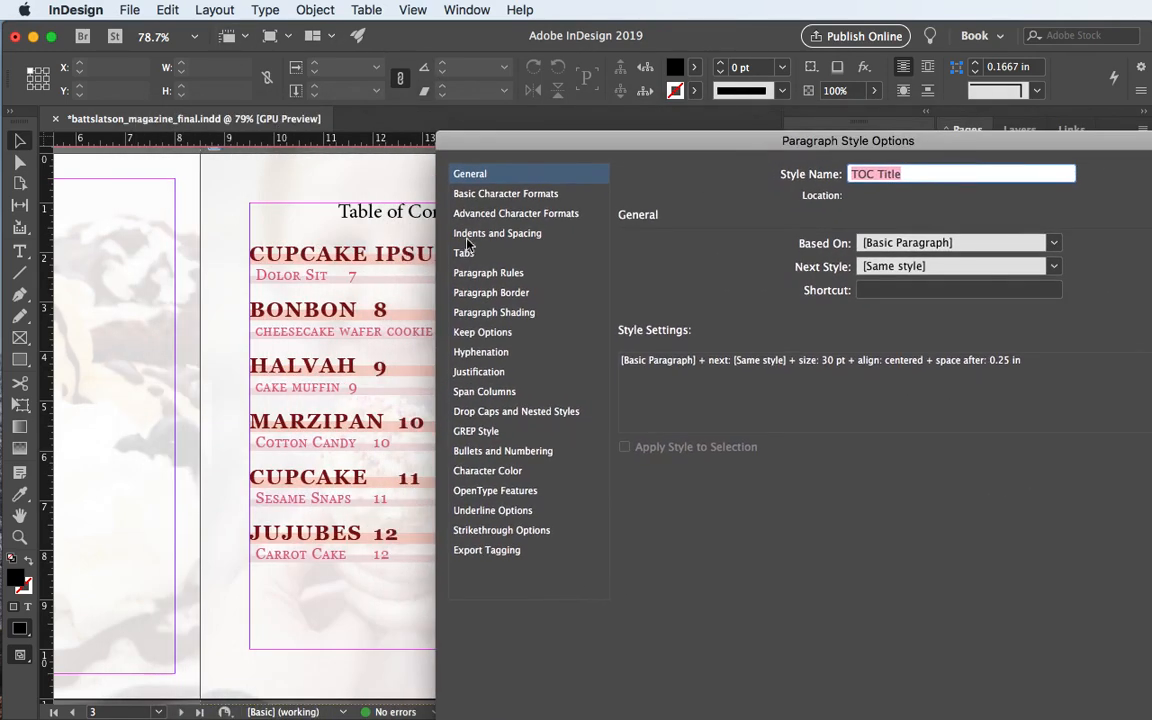
{"action": "left_click", "coordinate": [478, 195]}
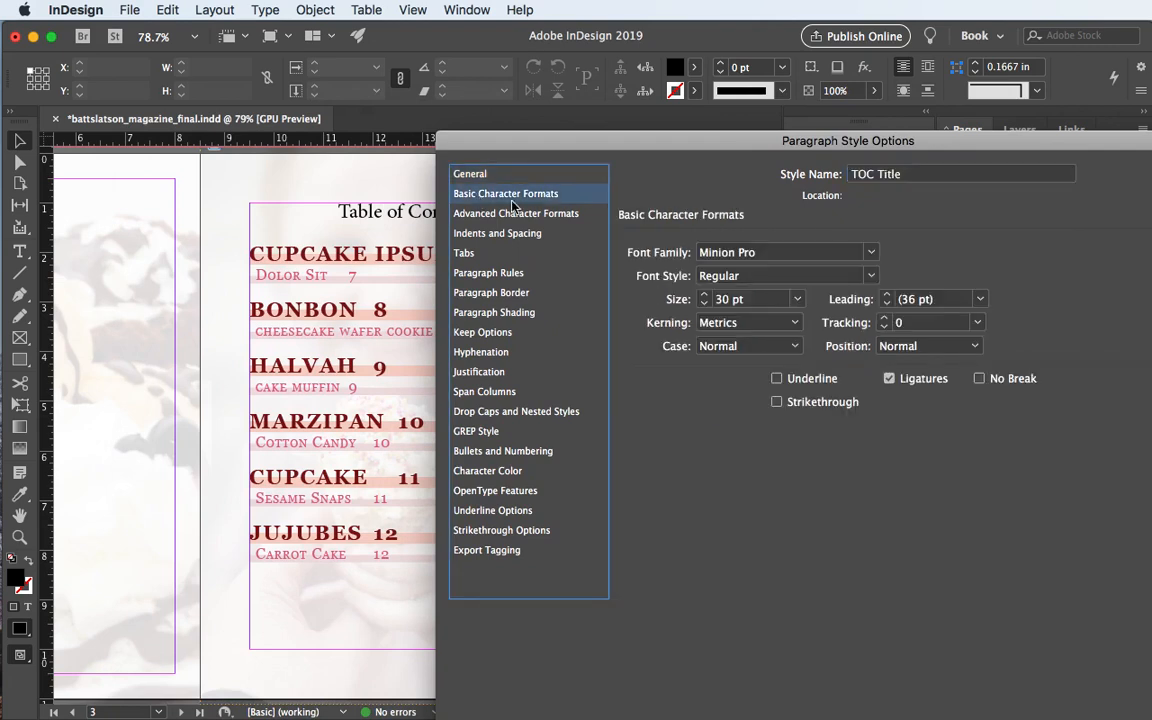
{"action": "left_click", "coordinate": [870, 252]}
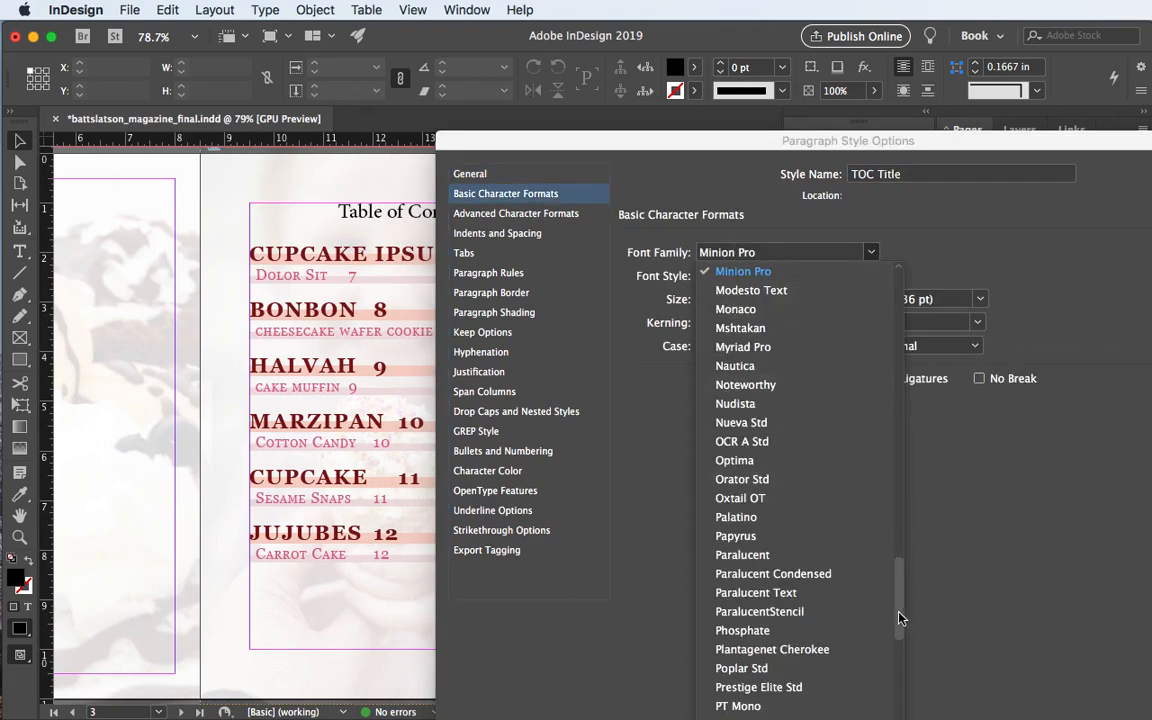
{"action": "left_click_drag", "start_coordinate": [900, 617], "coordinate": [879, 276]}
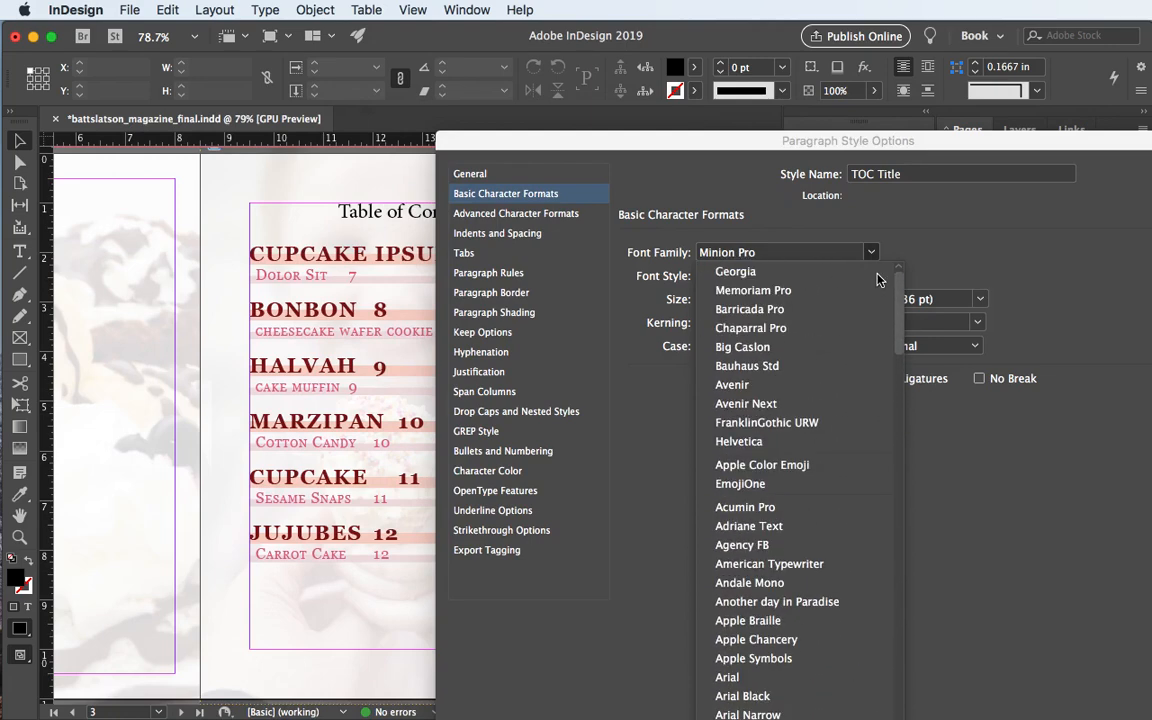
{"action": "left_click", "coordinate": [772, 222]}
- Base the TOC Title paragraph style on Headline and uncover the previewed table of contents title on the page
{"action": "left_click", "coordinate": [462, 174]}
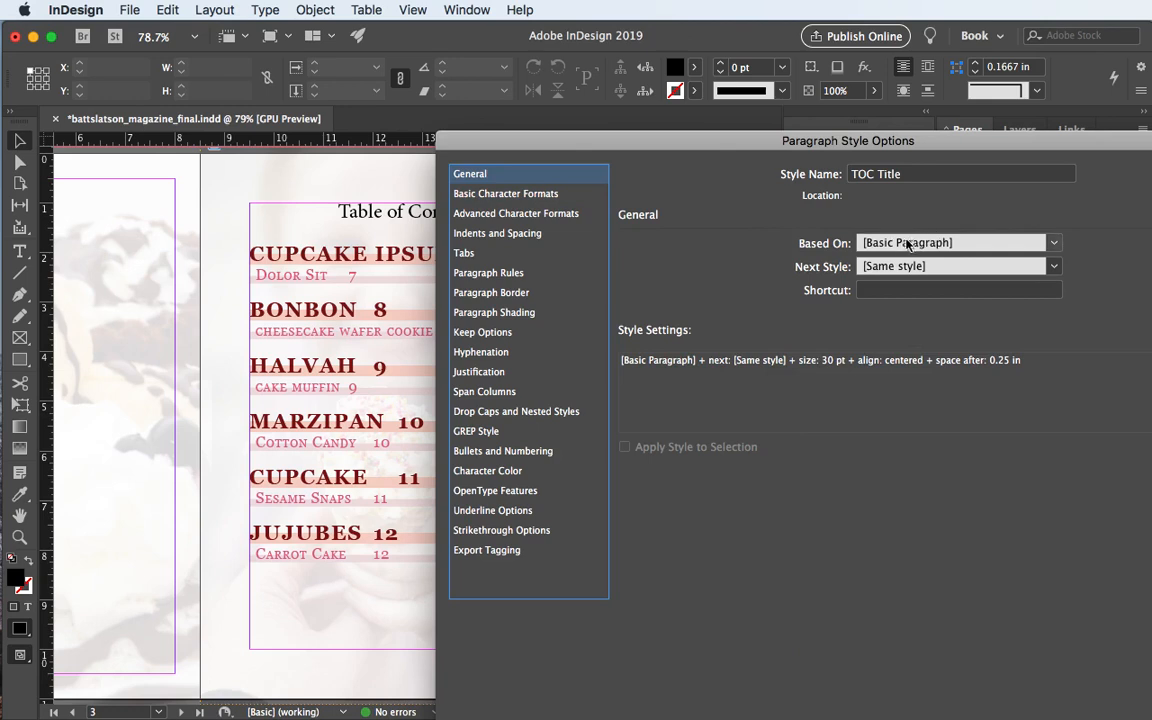
{"action": "left_click", "coordinate": [868, 246]}
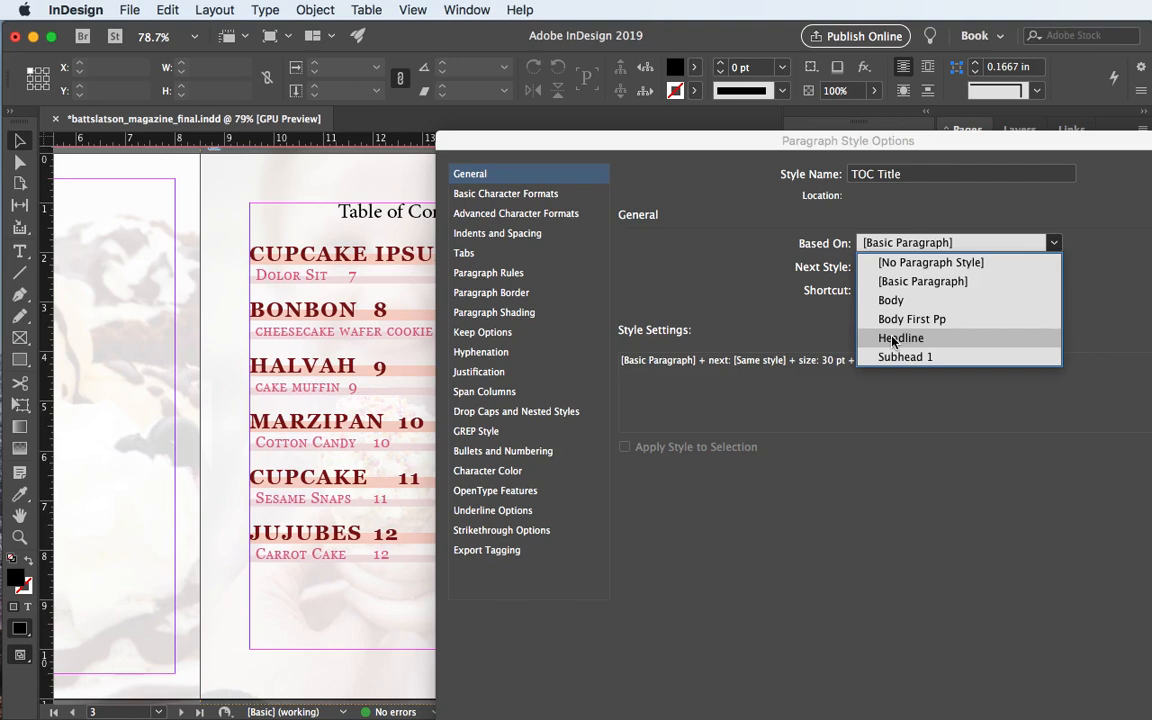
{"action": "left_click", "coordinate": [895, 339]}
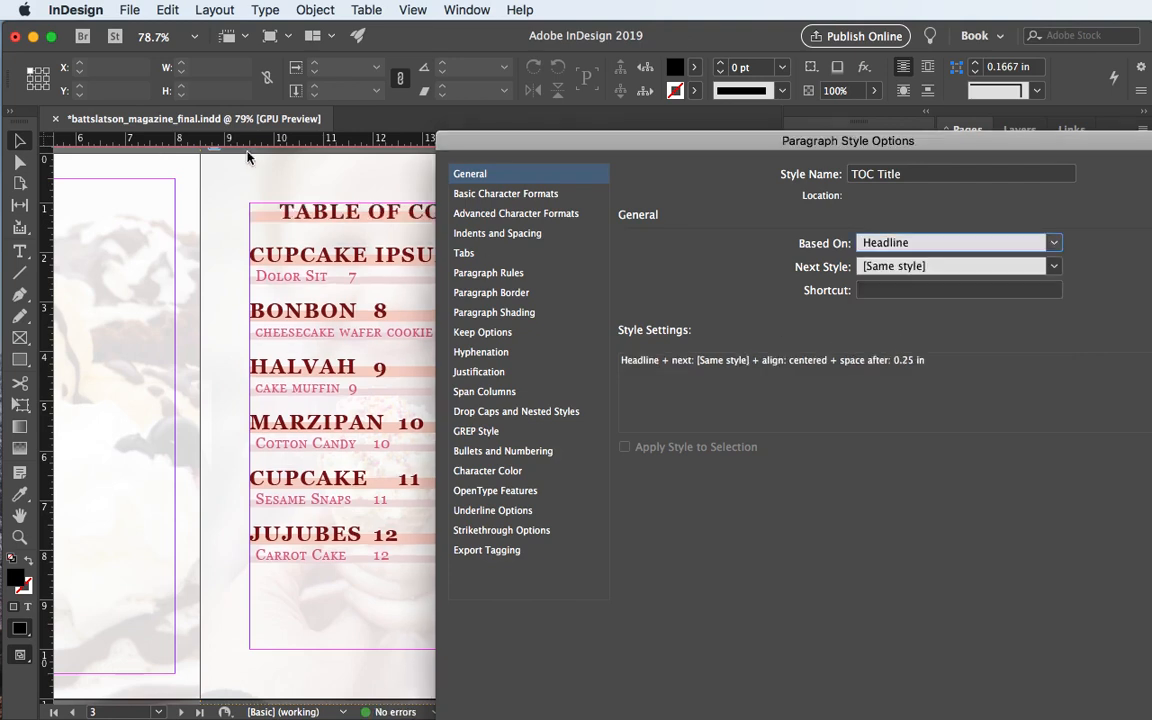
{"action": "left_click_drag", "start_coordinate": [561, 141], "coordinate": [815, 150]}
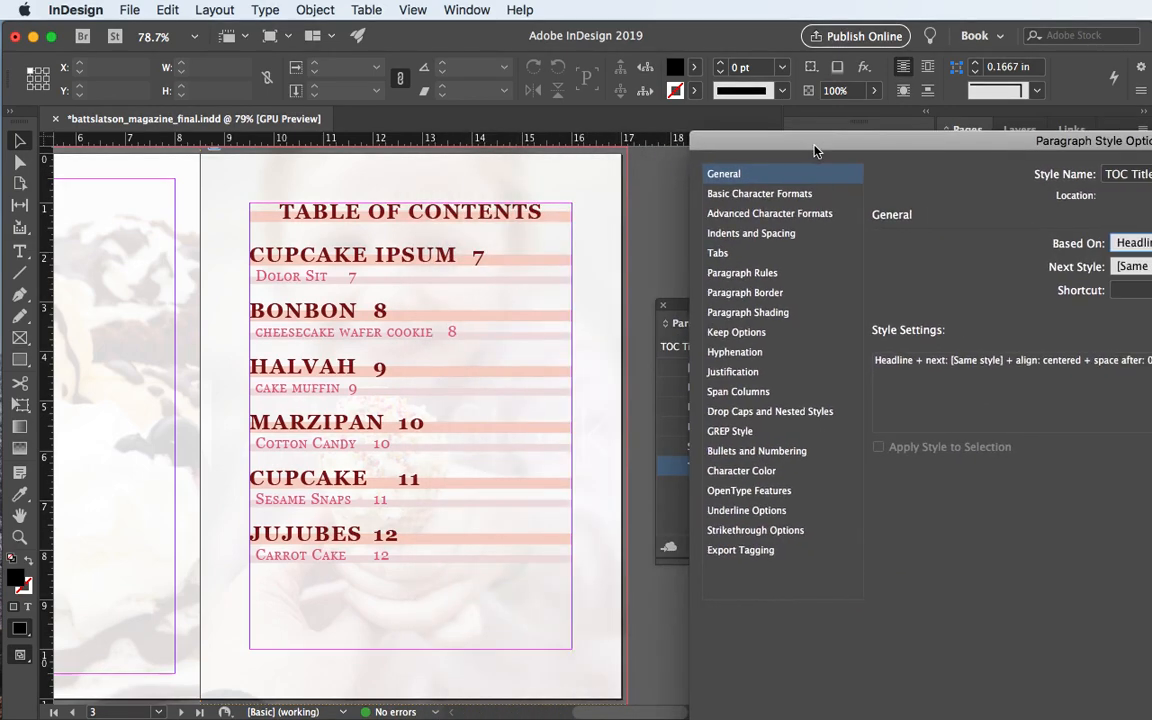
- Try a 35 pt font size for the TOC Title style
{"action": "left_click", "coordinate": [776, 195]}
{"action": "left_click_drag", "start_coordinate": [893, 138], "coordinate": [628, 138]}
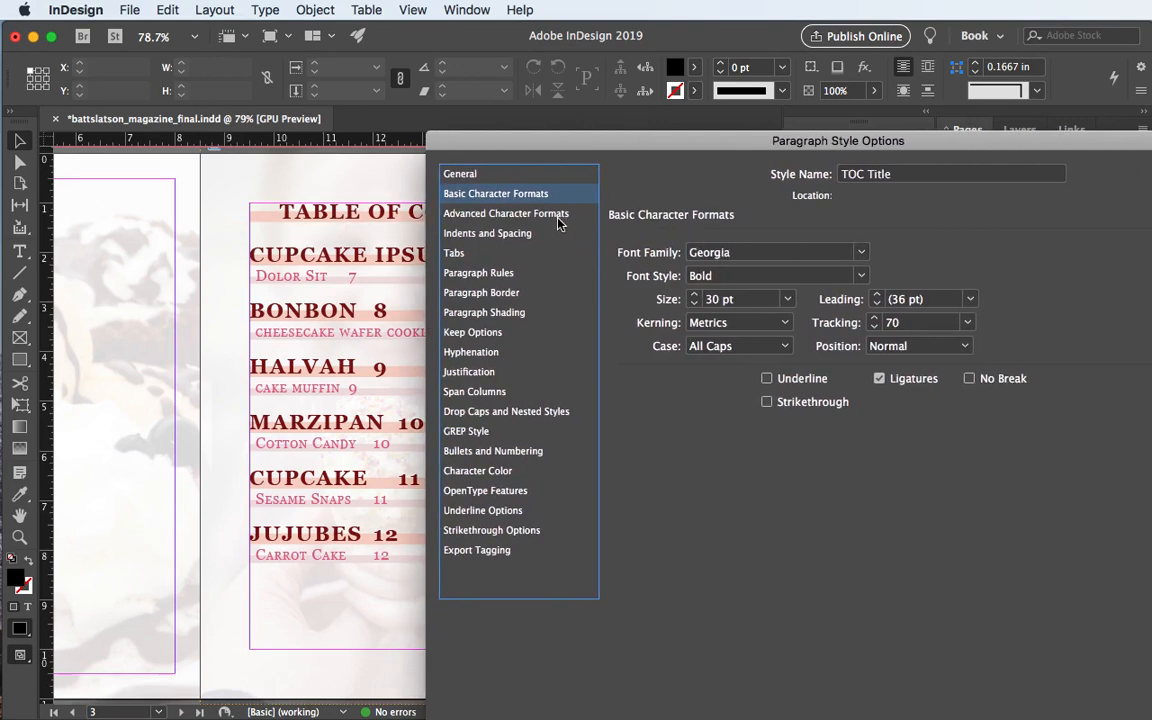
{"action": "left_click", "coordinate": [693, 295]}
{"action": "left_click", "coordinate": [693, 295]}
{"action": "left_click", "coordinate": [693, 295]}
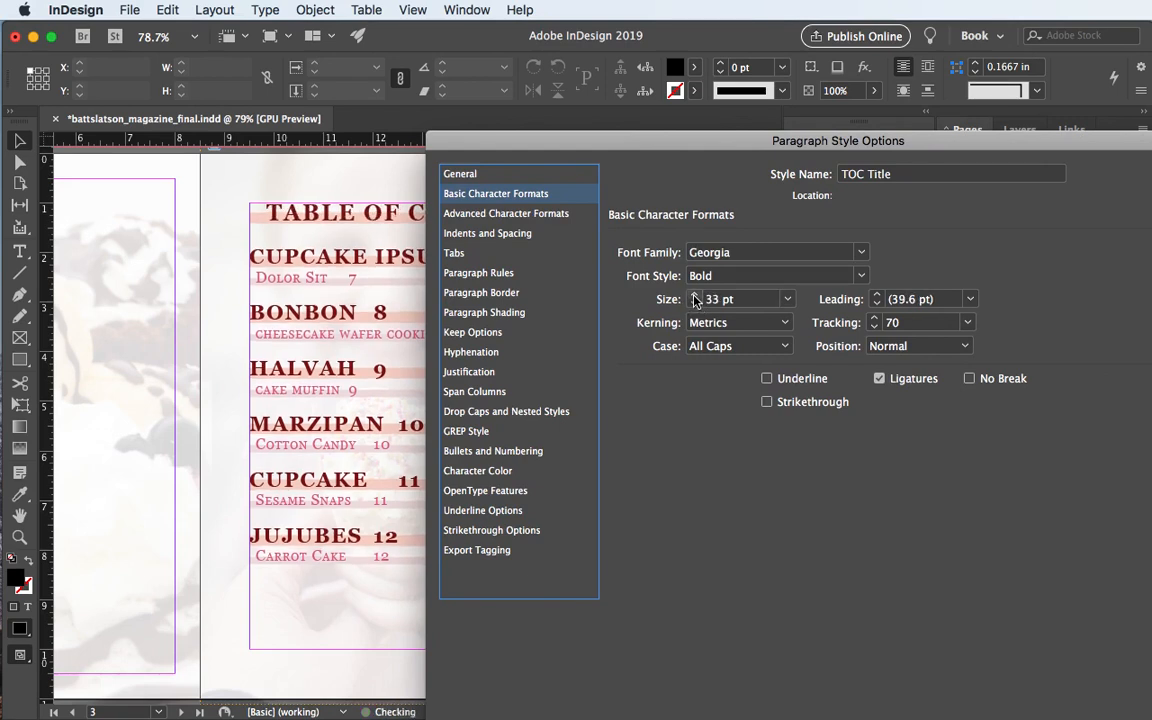
{"action": "left_click", "coordinate": [693, 295]}
{"action": "left_click", "coordinate": [694, 297]}
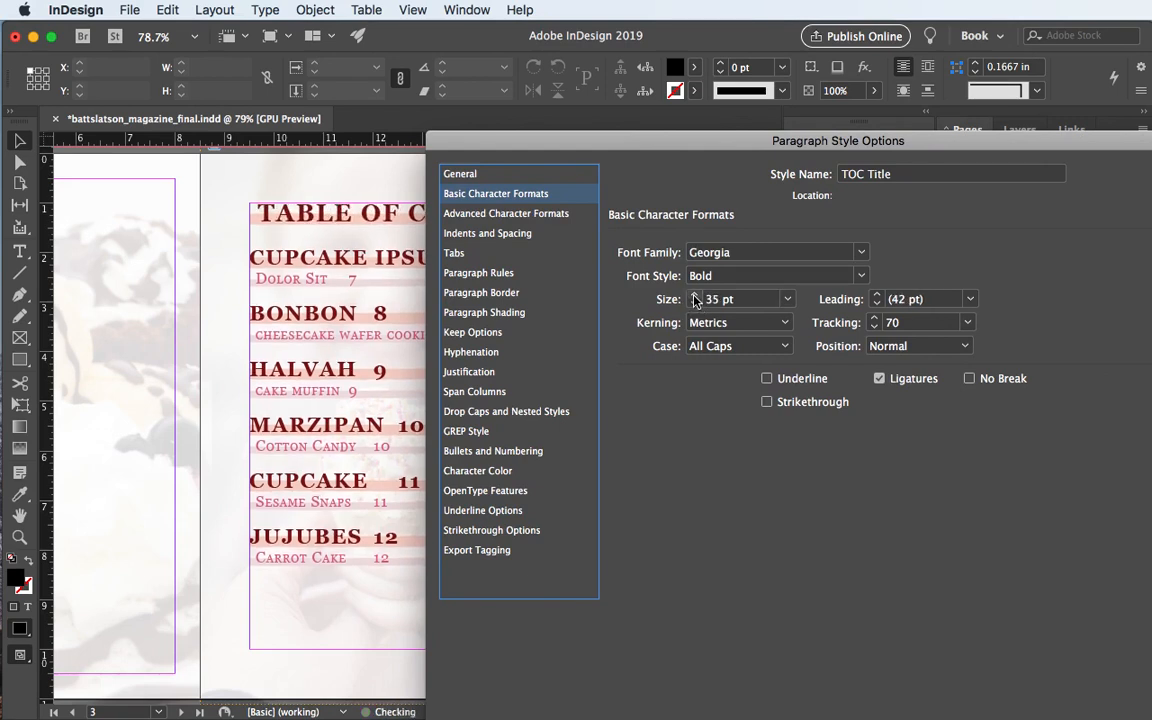
- Return the TOC Title style's font size to 30 pt
{"action": "left_click_drag", "start_coordinate": [593, 147], "coordinate": [603, 226]}
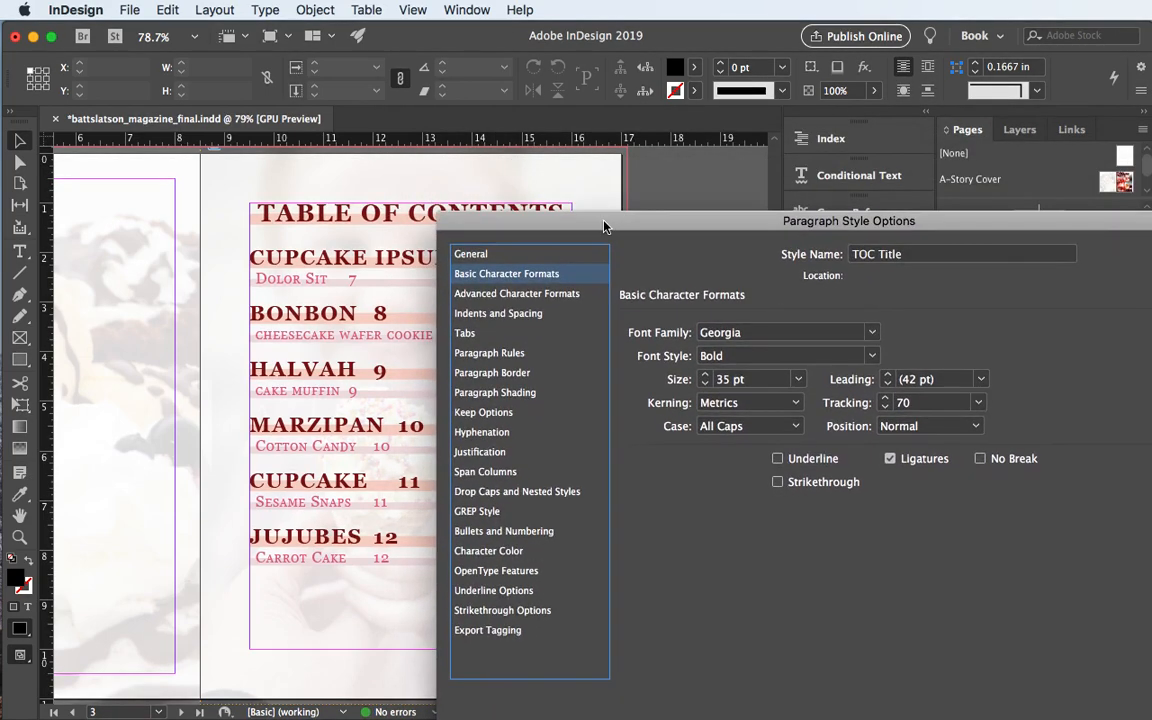
{"action": "left_click", "coordinate": [705, 385]}
{"action": "left_click", "coordinate": [705, 385]}
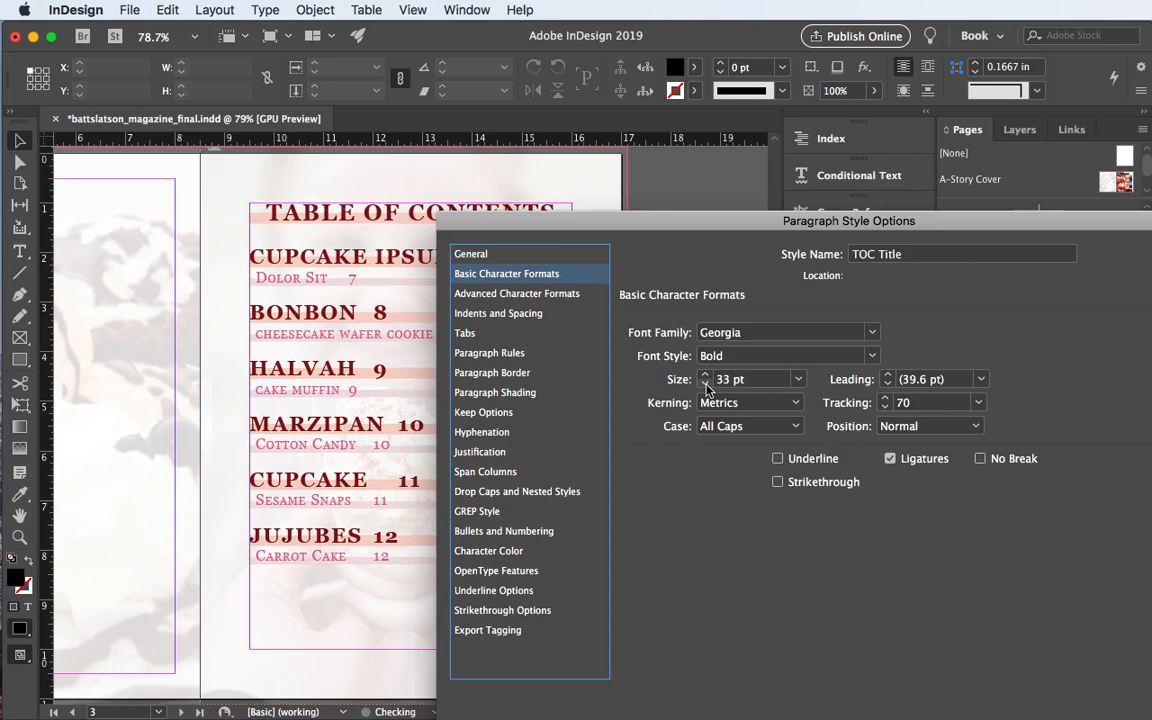
{"action": "left_click", "coordinate": [705, 385]}
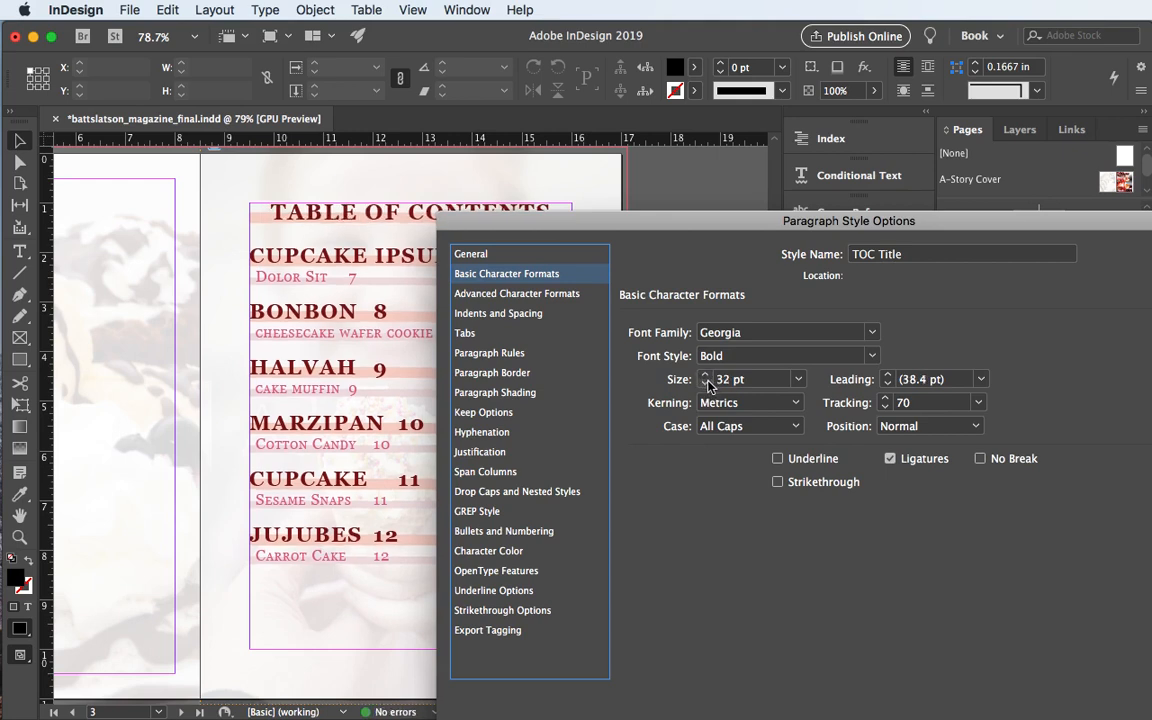
{"action": "left_click", "coordinate": [705, 385]}
{"action": "left_click", "coordinate": [705, 385]}
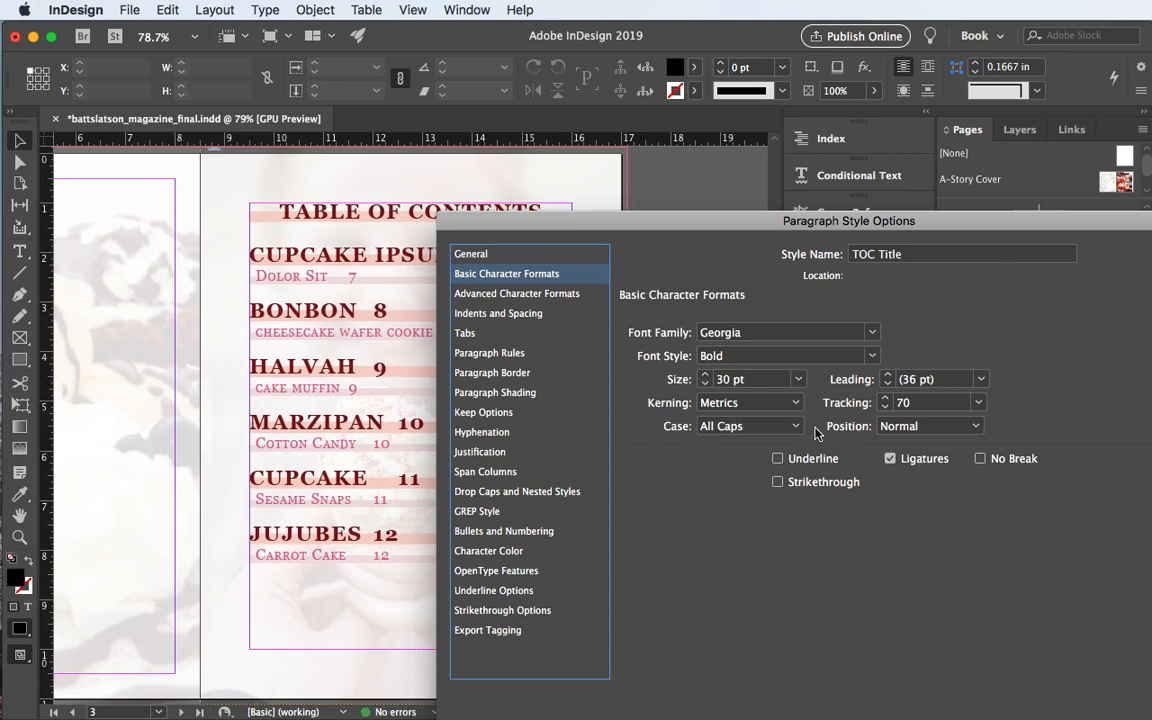
- Set the TOC Title style's space before to 0 in and its space after to 0.125 in
{"action": "left_click", "coordinate": [460, 294]}
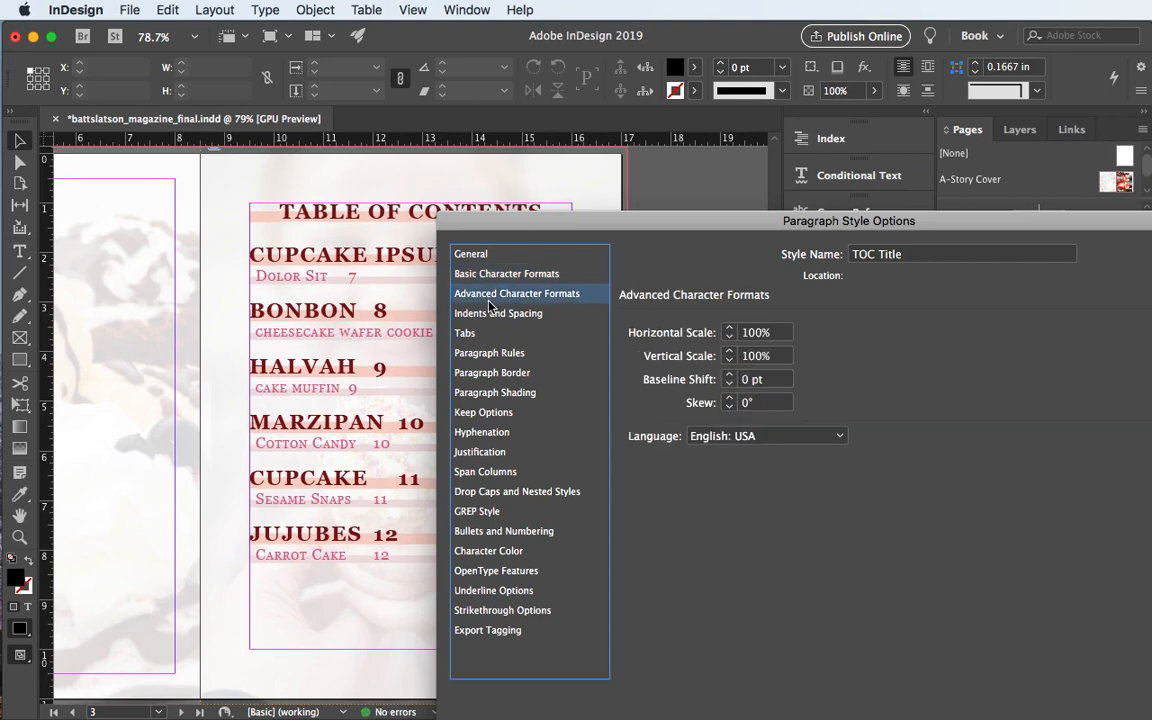
{"action": "left_click", "coordinate": [470, 313]}
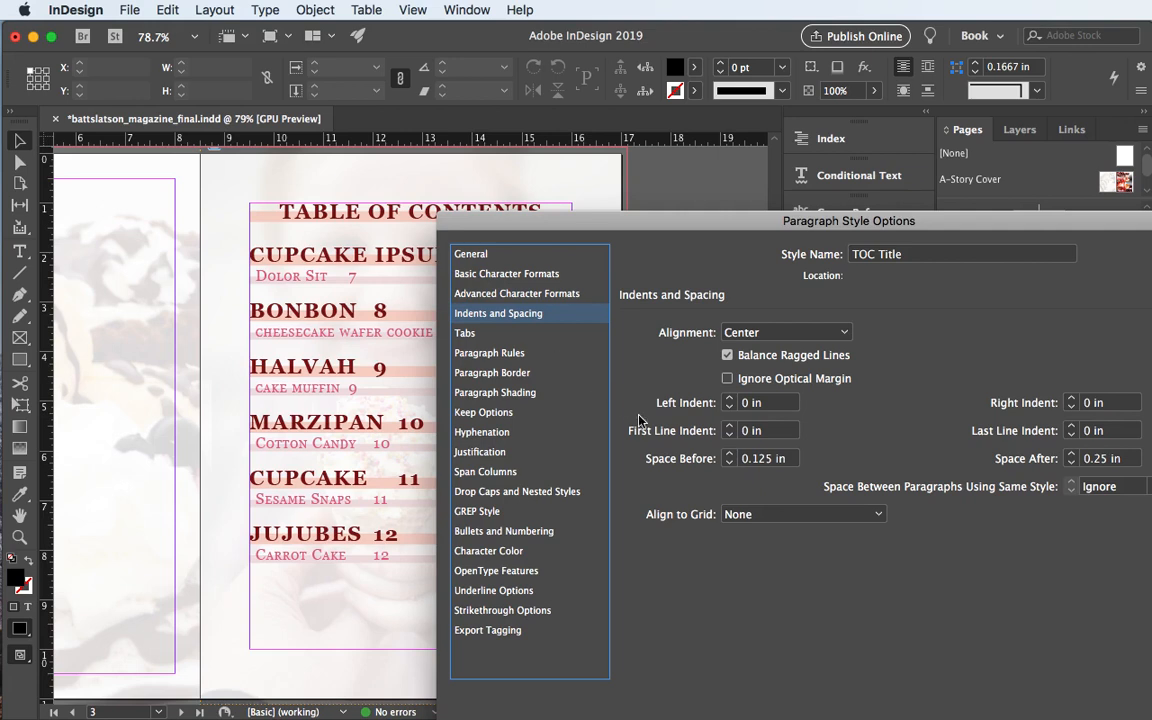
{"action": "left_click_drag", "start_coordinate": [783, 461], "coordinate": [722, 463]}
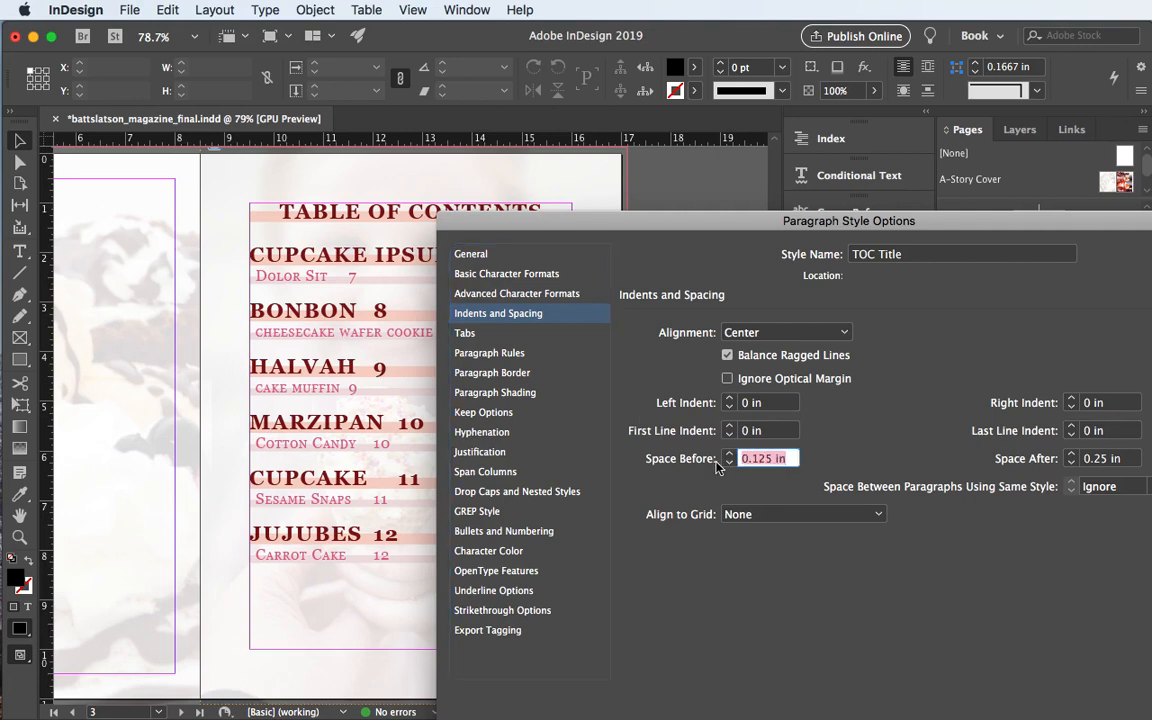
{"action": "type", "text": "0"}
{"action": "key", "text": "Tab"}
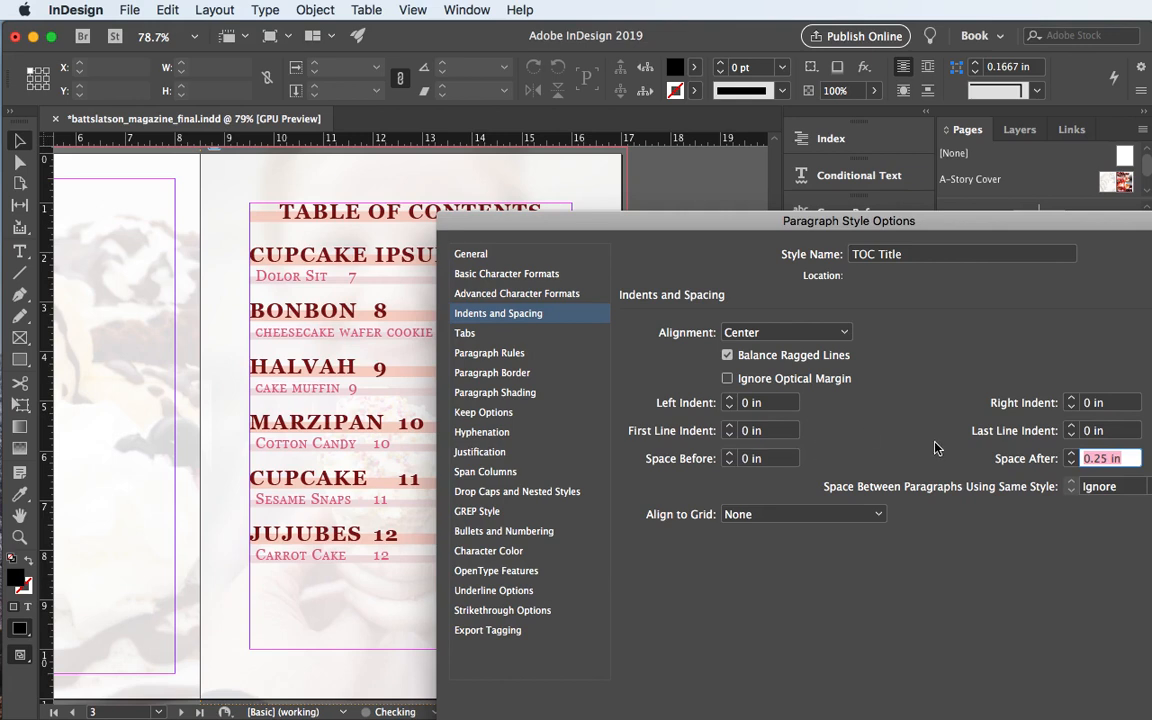
{"action": "left_click", "coordinate": [1070, 464]}
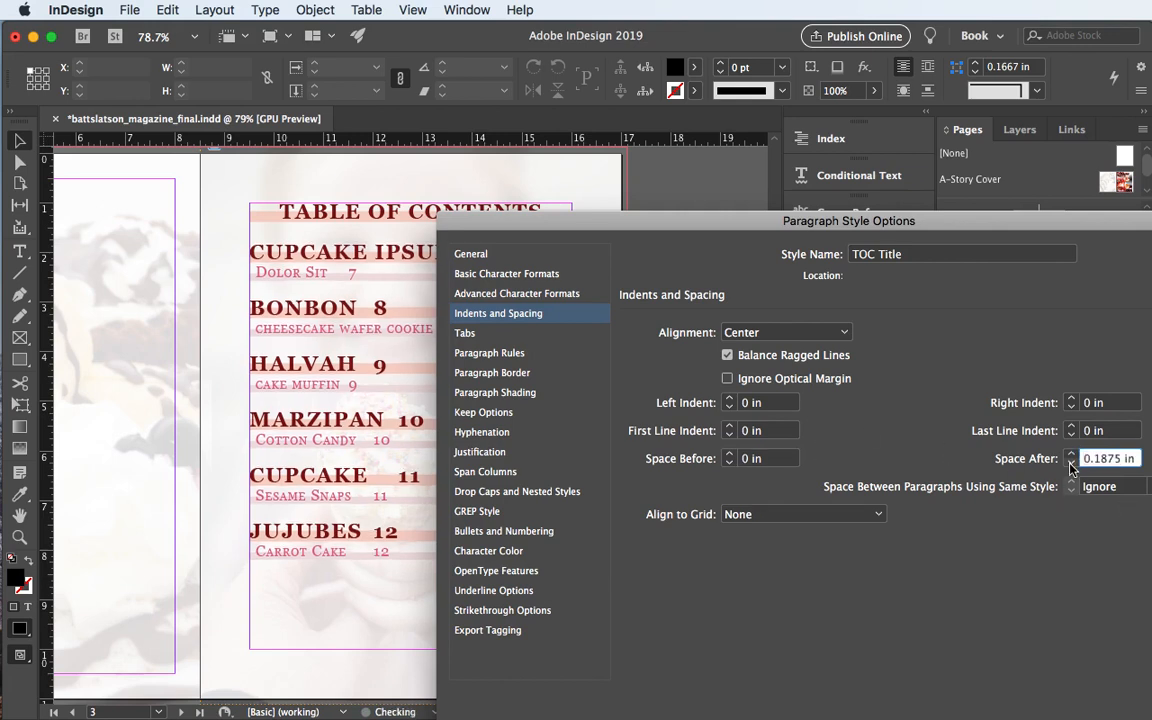
{"action": "left_click", "coordinate": [1070, 464]}
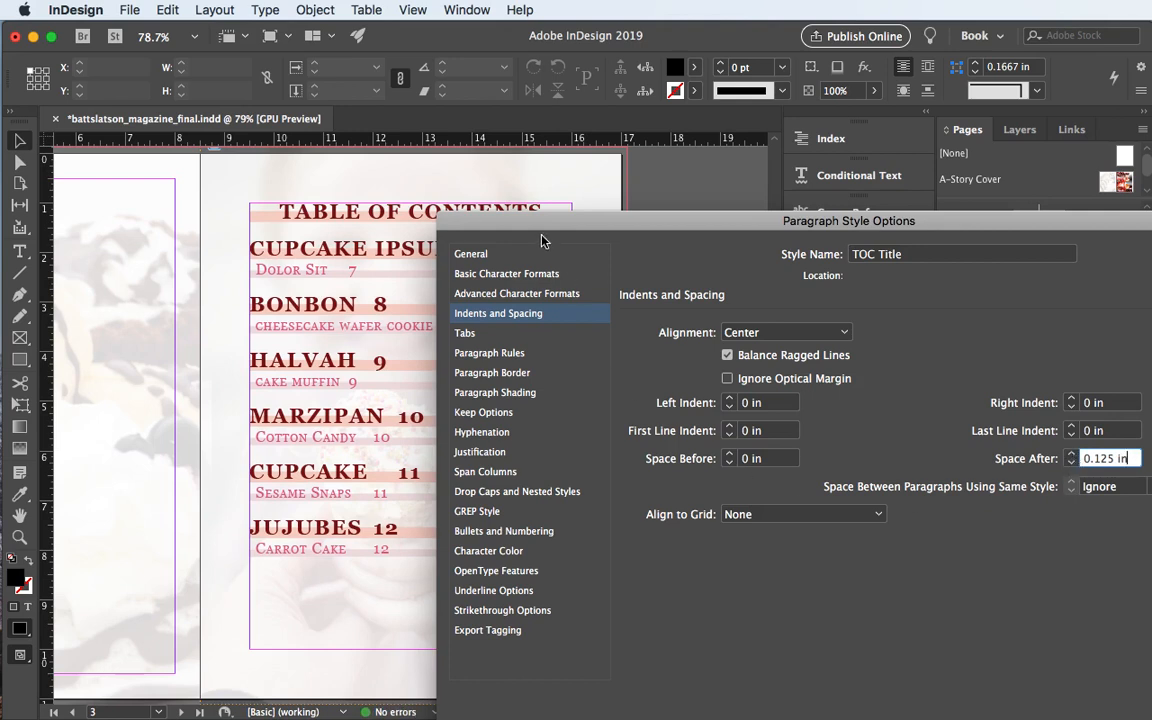
- Turn off the paragraph rule above in the TOC Title style
{"action": "left_click", "coordinate": [465, 333]}
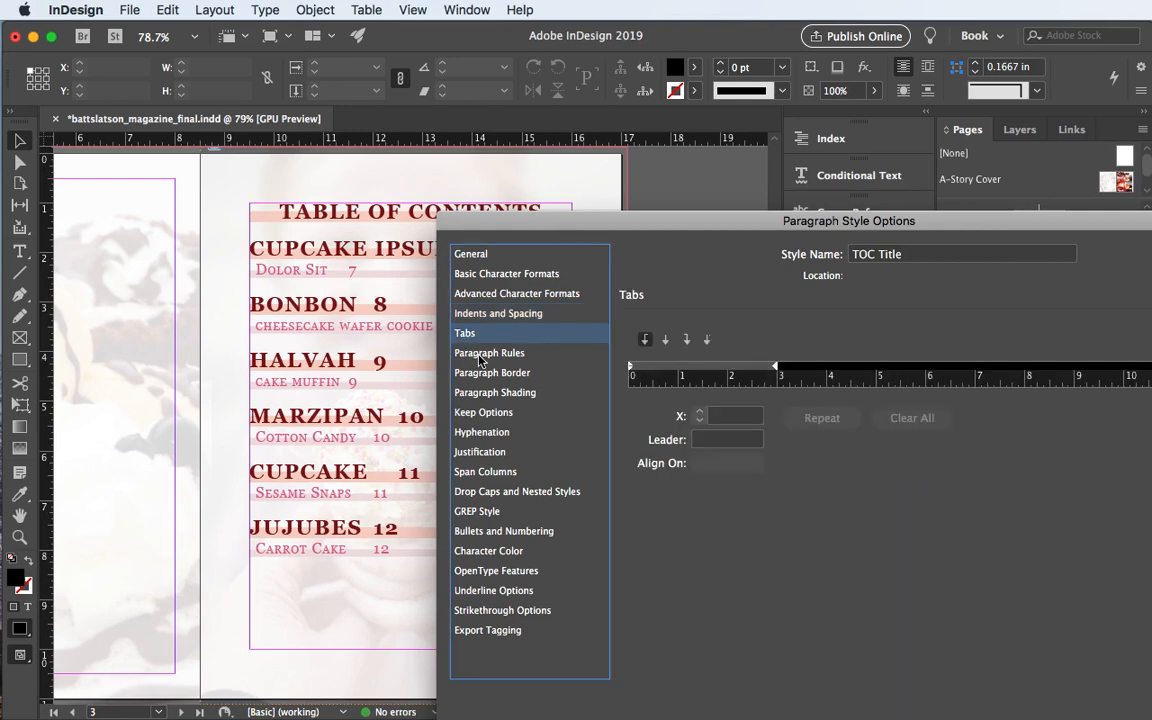
{"action": "left_click", "coordinate": [480, 354]}
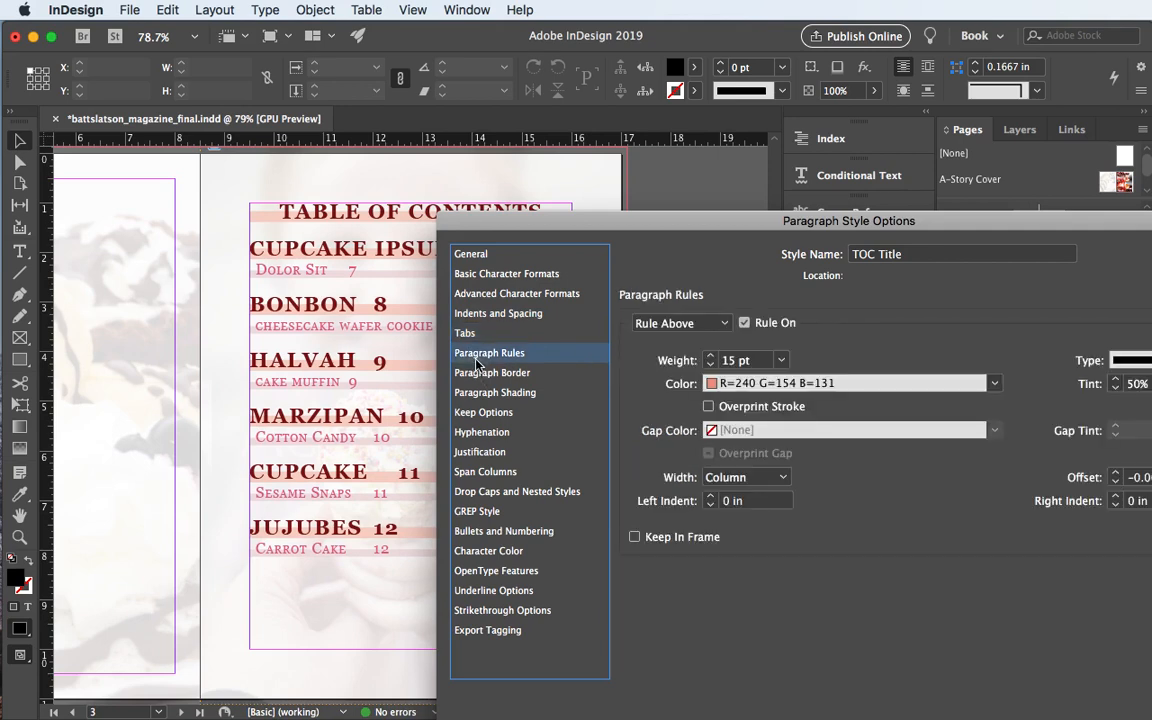
{"action": "left_click", "coordinate": [746, 323]}
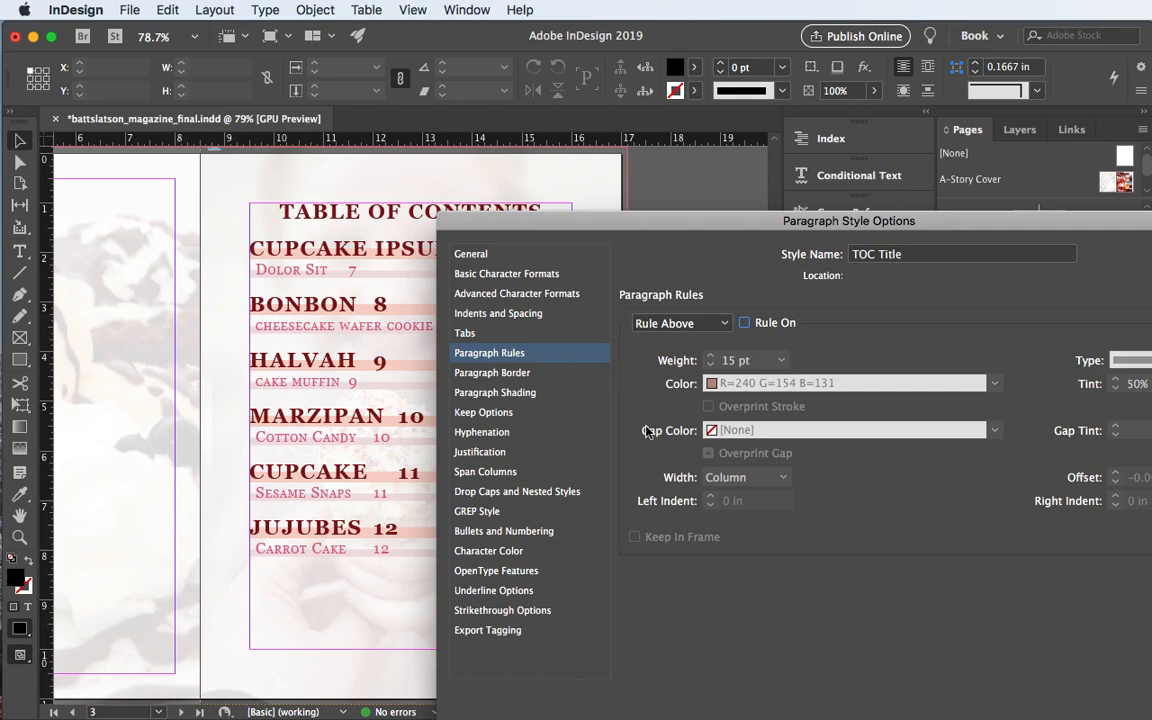
- Try the character colors R=222 G=89 B=132 and R=210 G=2 B=16 for the TOC Title style
{"action": "left_click", "coordinate": [462, 552]}
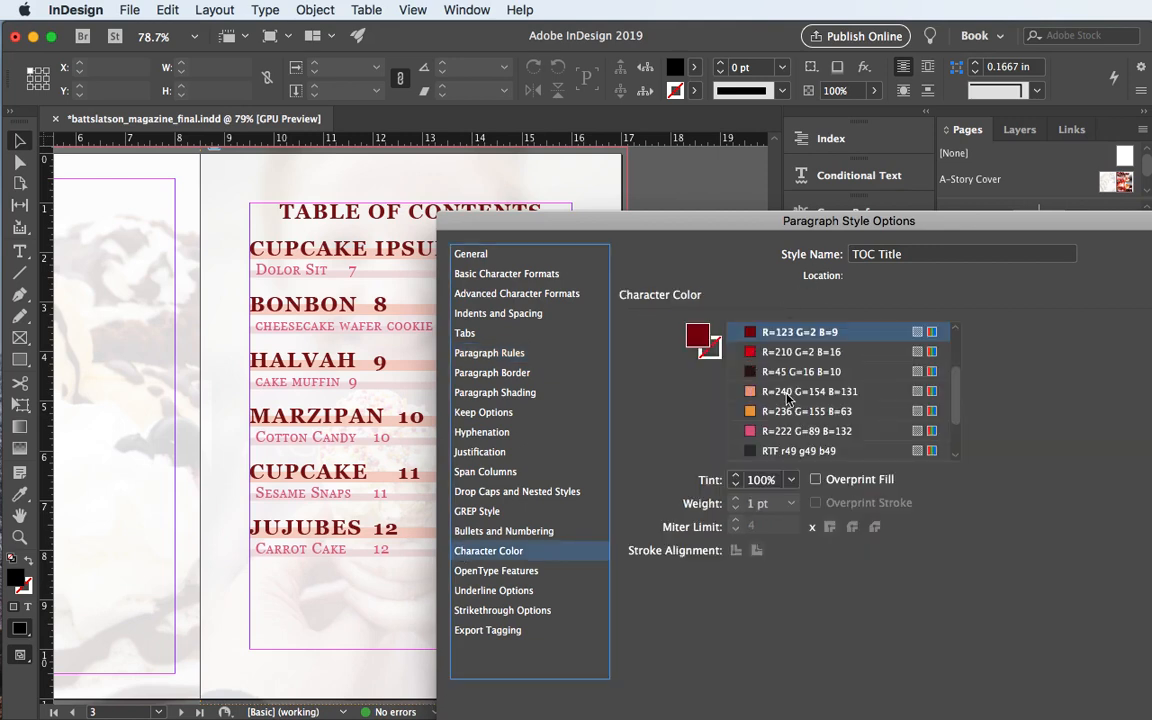
{"action": "scroll", "coordinate": [788, 399], "scroll_direction": "down", "scroll_amount": 3}
{"action": "scroll", "coordinate": [788, 399], "scroll_direction": "up", "scroll_amount": 4}
{"action": "scroll", "coordinate": [788, 399], "scroll_direction": "down", "scroll_amount": 1}
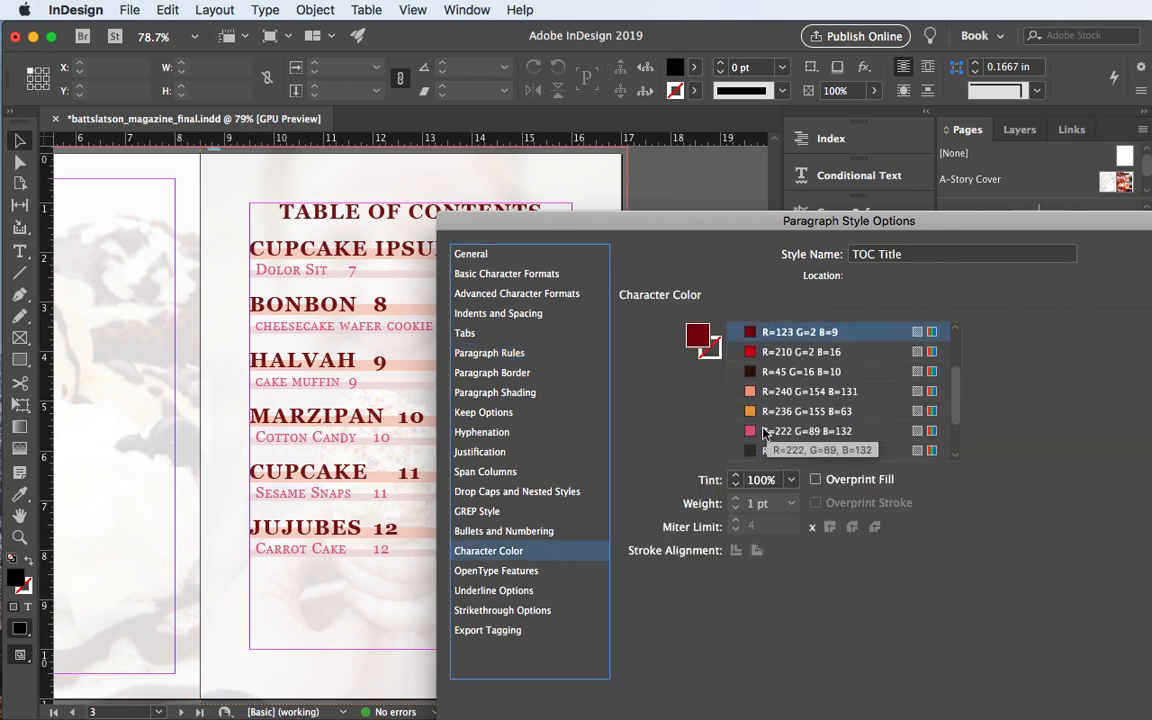
{"action": "left_click", "coordinate": [765, 432]}
{"action": "left_click", "coordinate": [762, 355]}
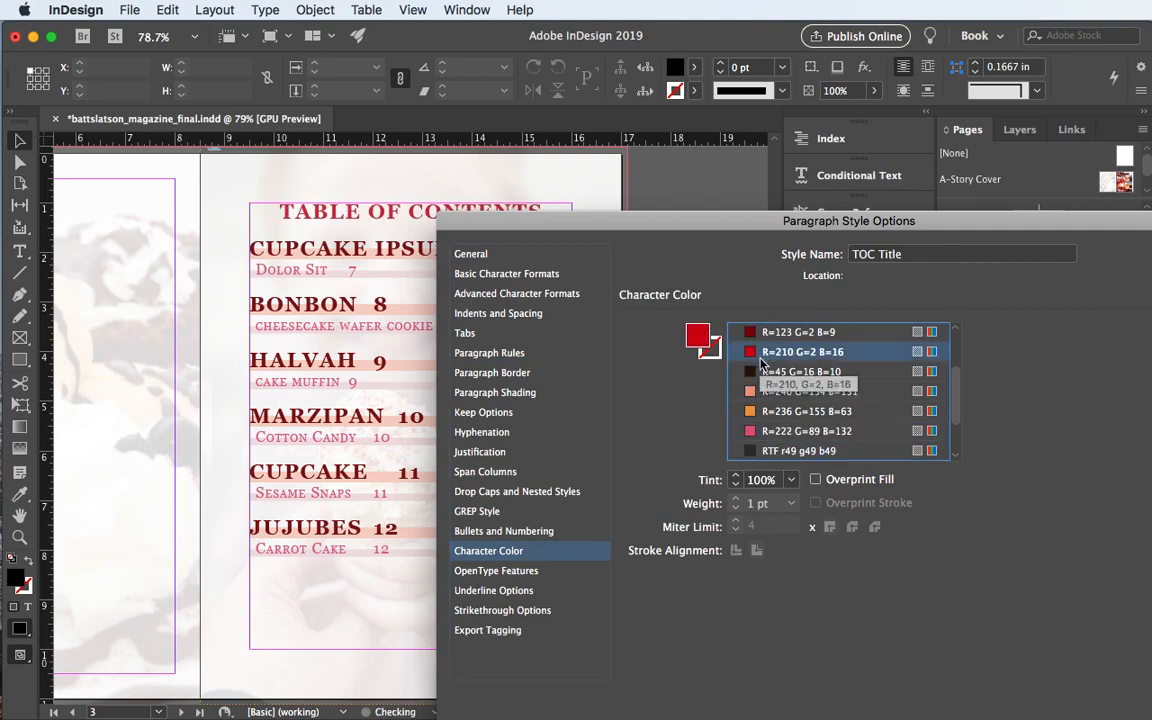
{"action": "scroll", "coordinate": [768, 390], "scroll_direction": "up", "scroll_amount": 2}
{"action": "scroll", "coordinate": [768, 397], "scroll_direction": "down", "scroll_amount": 2}
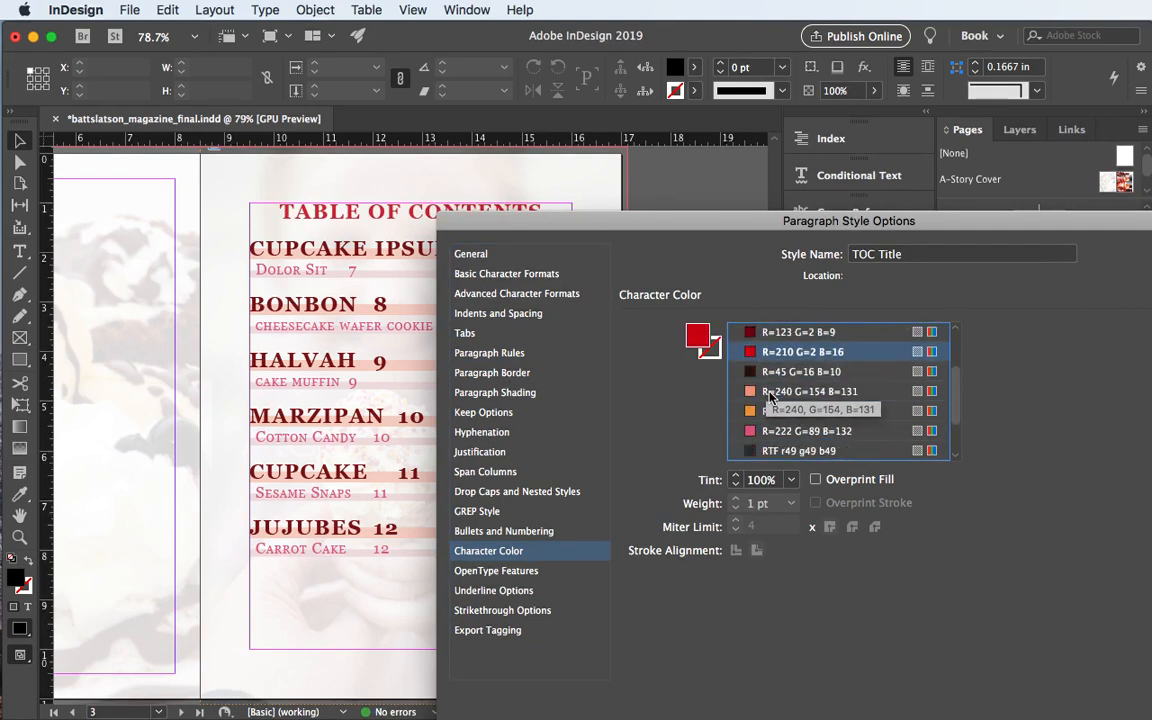
- Set the TOC Title style's character color to R=123 G=2 B=9 and save the style changes
{"action": "left_click", "coordinate": [771, 334]}
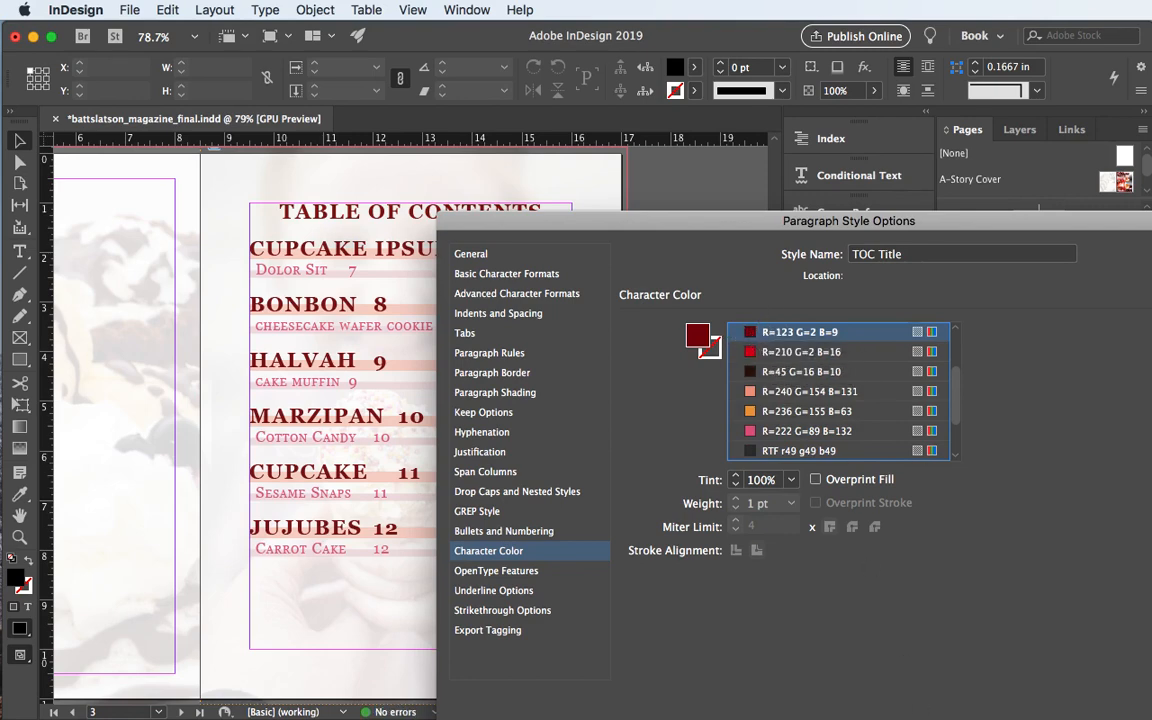
{"action": "key", "text": "Return"}
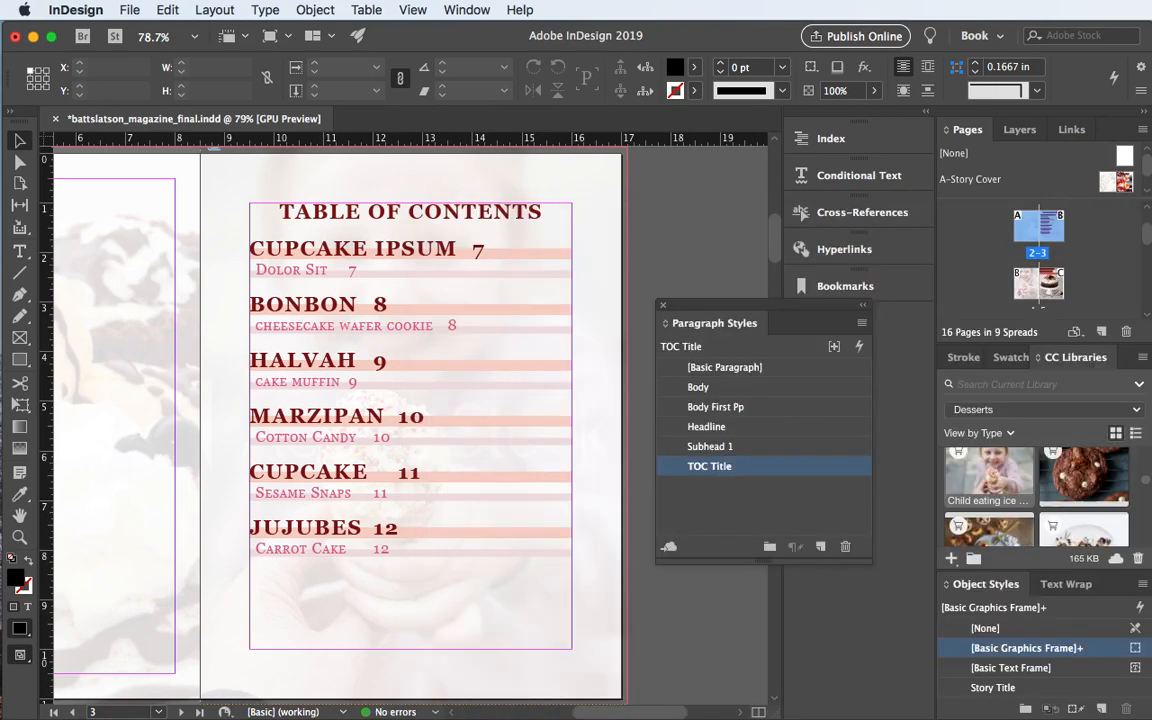
- Create a new paragraph style based on Headline from the Cupcake Ipsum entry and open its options
{"action": "left_click", "coordinate": [358, 252]}
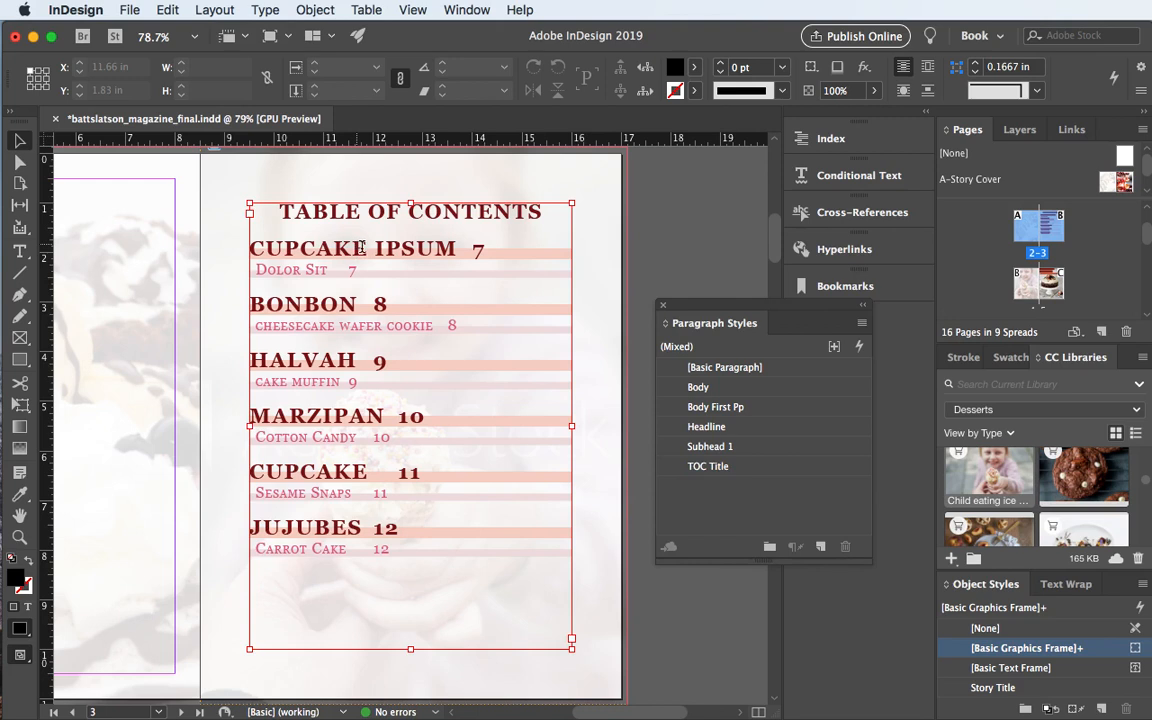
{"action": "double_click", "coordinate": [363, 249]}
{"action": "double_click", "coordinate": [365, 248]}
{"action": "left_click", "coordinate": [369, 250]}
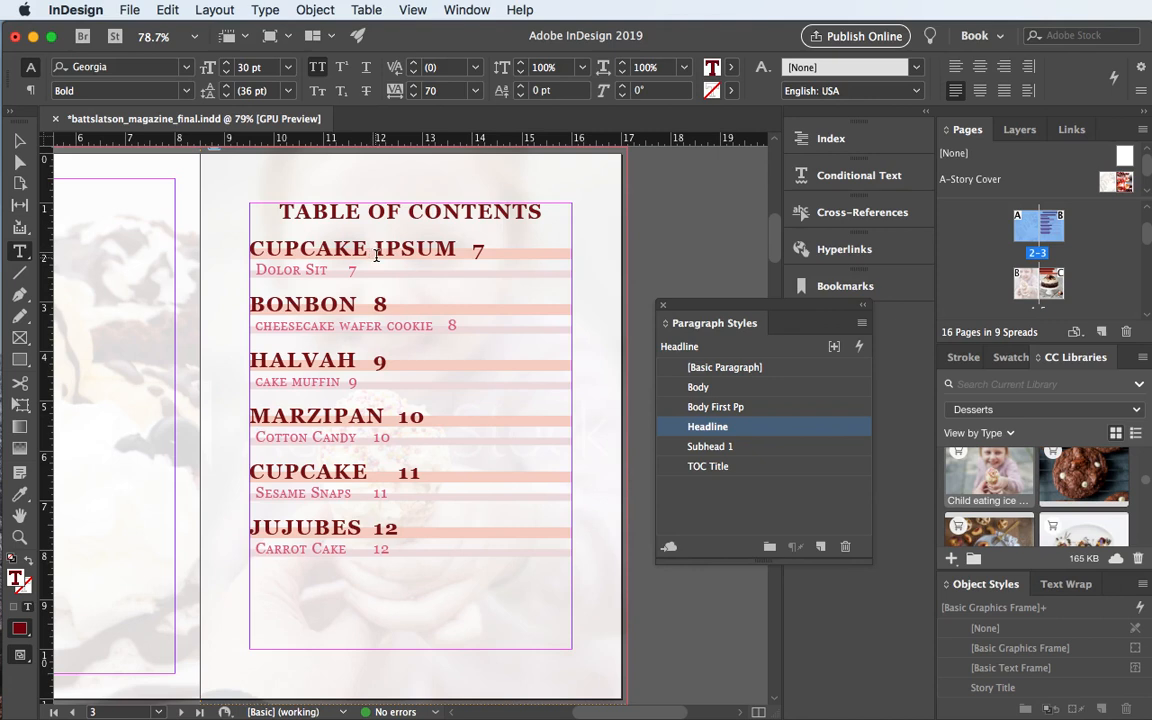
{"action": "left_click", "coordinate": [822, 547]}
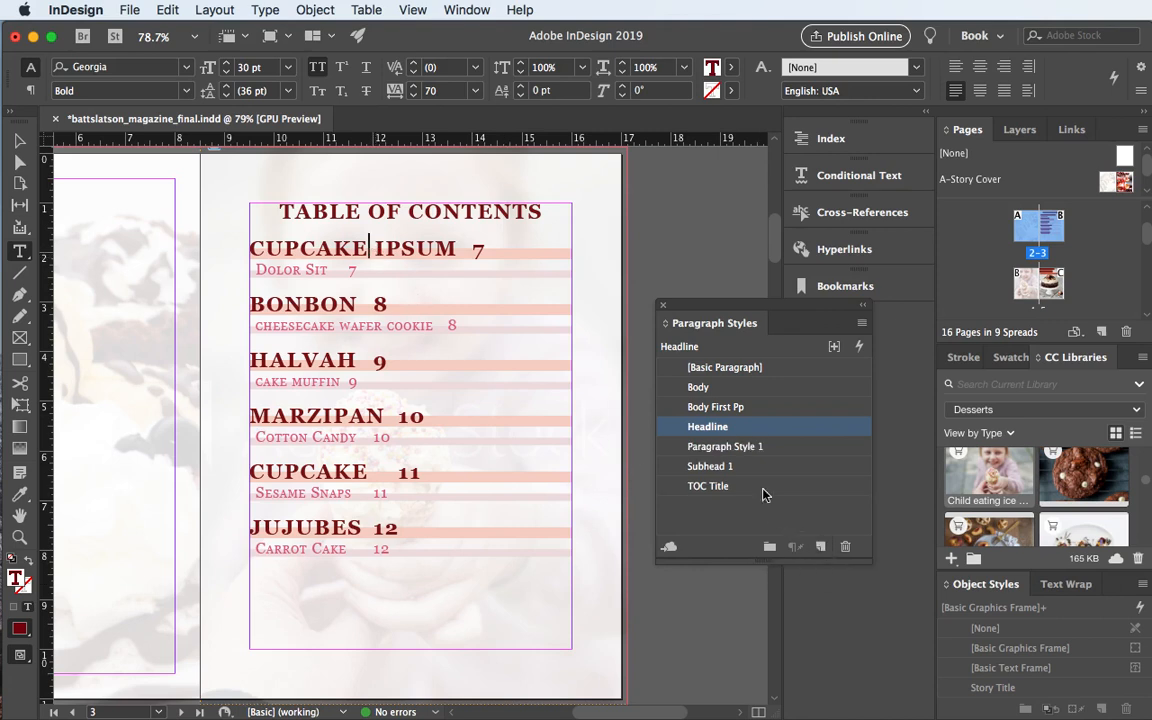
{"action": "double_click", "coordinate": [737, 447]}
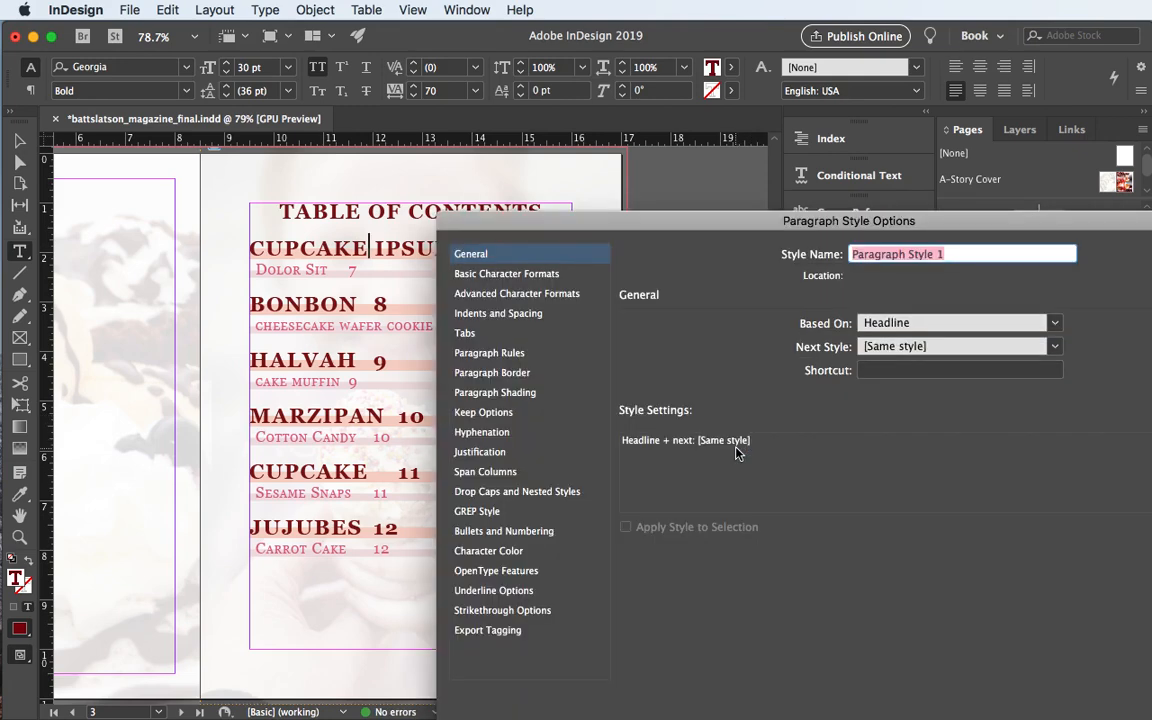
- Name the new paragraph style TOC Subhead 1, keeping the table of contents entries in view
{"action": "type", "text": "TOC"}
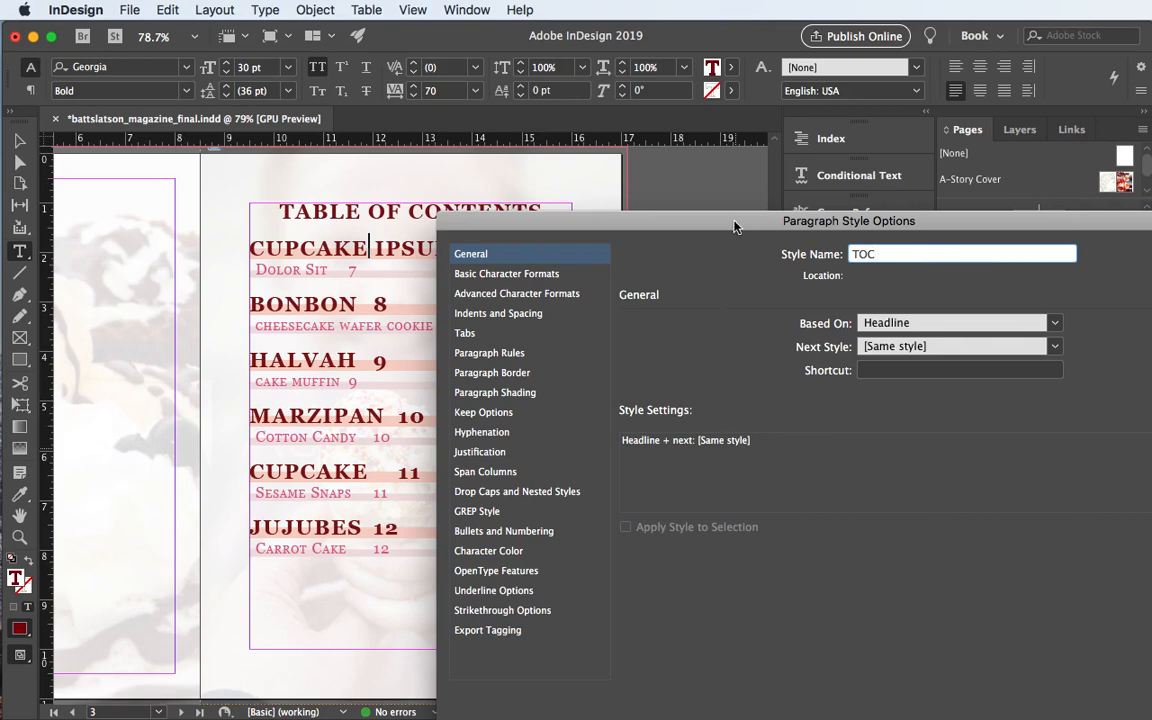
{"action": "left_click_drag", "start_coordinate": [733, 225], "coordinate": [829, 640]}
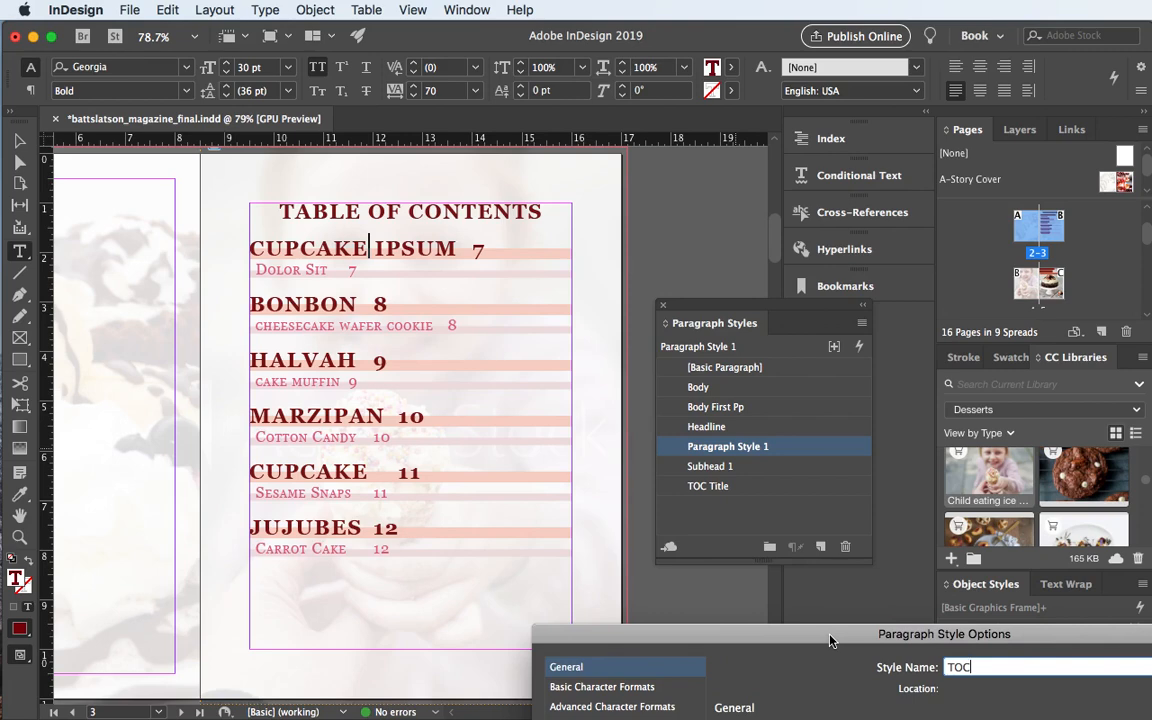
{"action": "left_click_drag", "start_coordinate": [829, 640], "coordinate": [620, 245]}
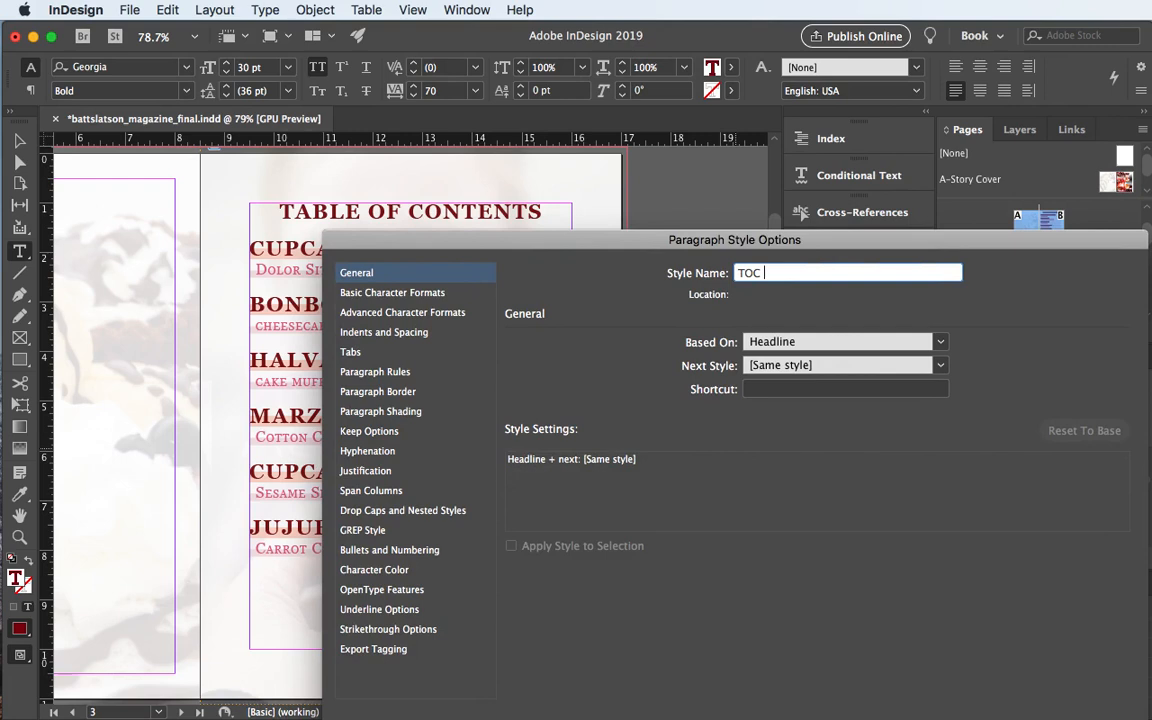
{"action": "type", "text": "Subhea"}
{"action": "type", "text": "r"}
{"action": "type", "text": "d 1"}
{"action": "left_click_drag", "start_coordinate": [653, 237], "coordinate": [808, 138]}
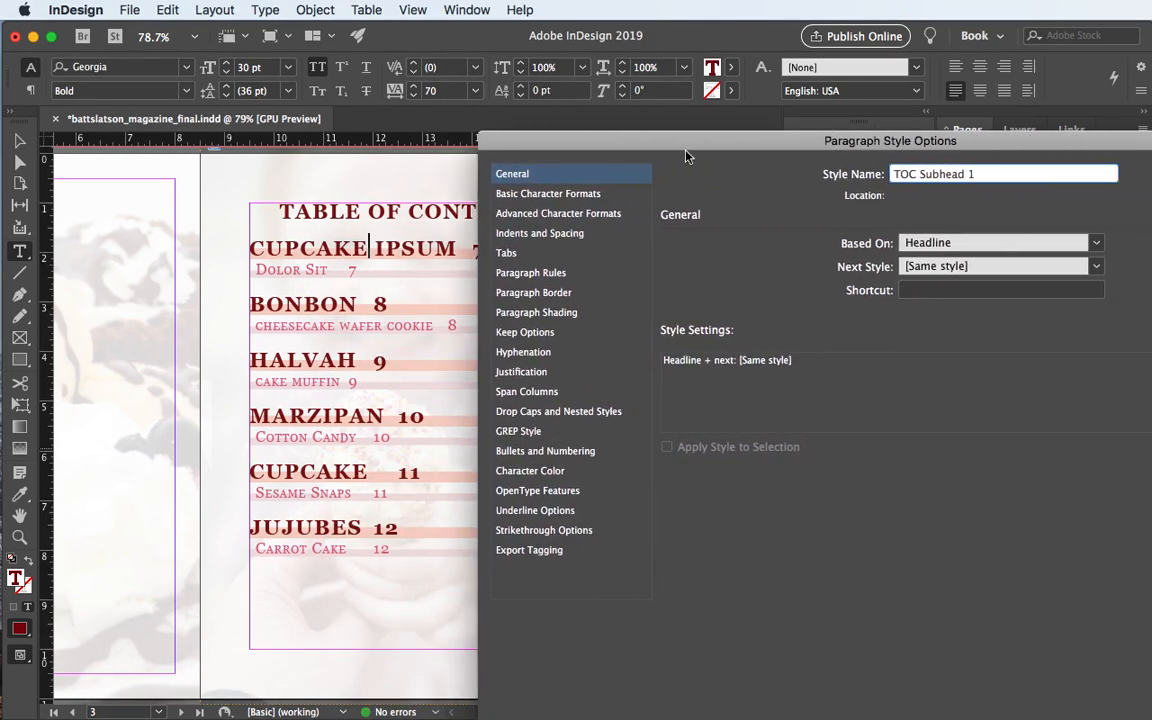
- Turn off the paragraph rule above in the TOC Subhead 1 style and check its rule below setting
{"action": "left_click", "coordinate": [509, 281]}
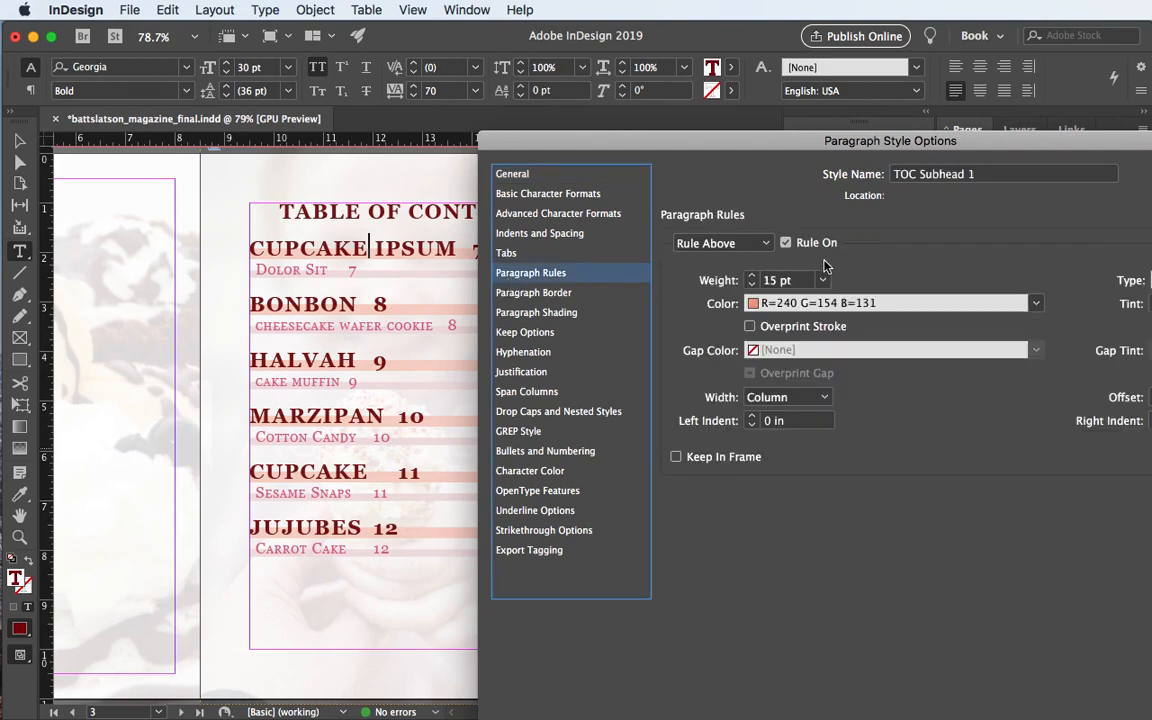
{"action": "left_click", "coordinate": [786, 242]}
{"action": "left_click", "coordinate": [768, 245]}
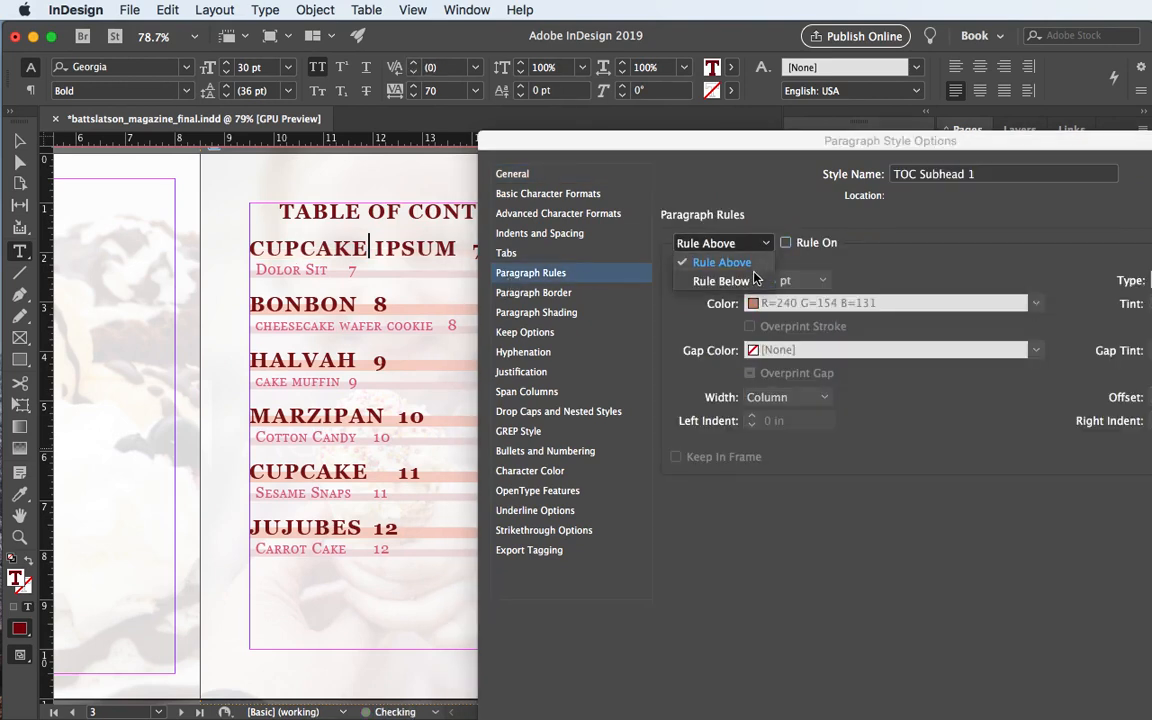
{"action": "left_click", "coordinate": [720, 281]}
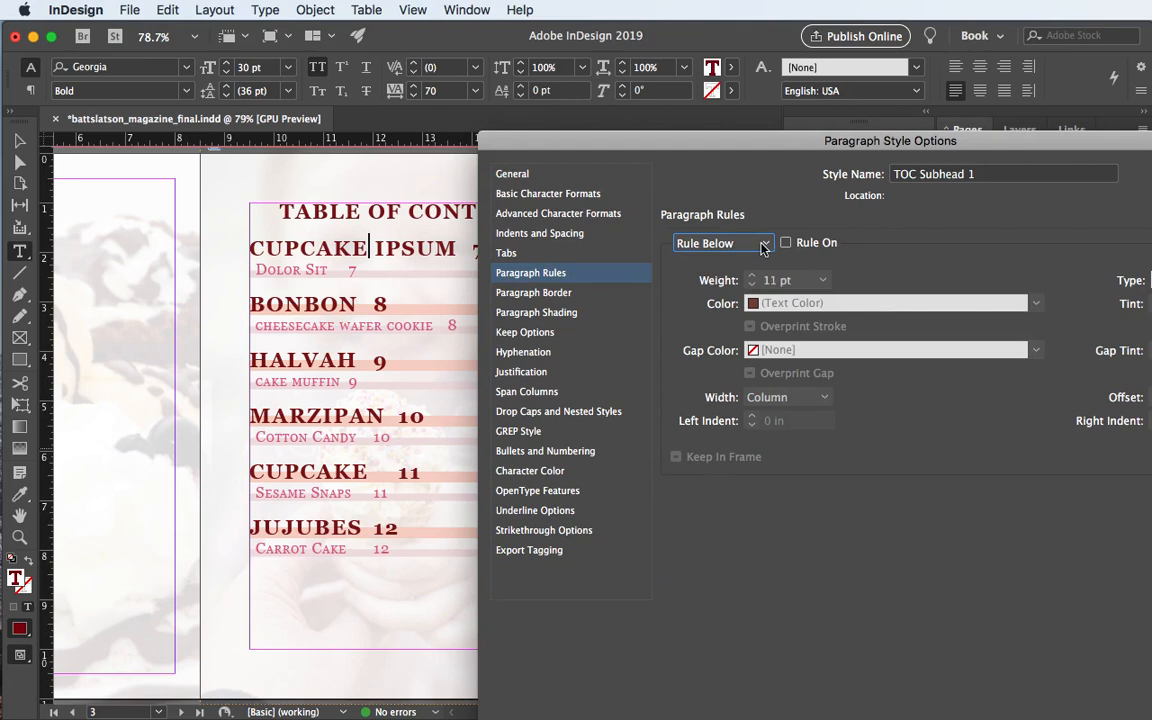
- Reduce the TOC Subhead 1 style's font size to 20 pt
{"action": "left_click", "coordinate": [516, 193]}
{"action": "left_click", "coordinate": [746, 303]}
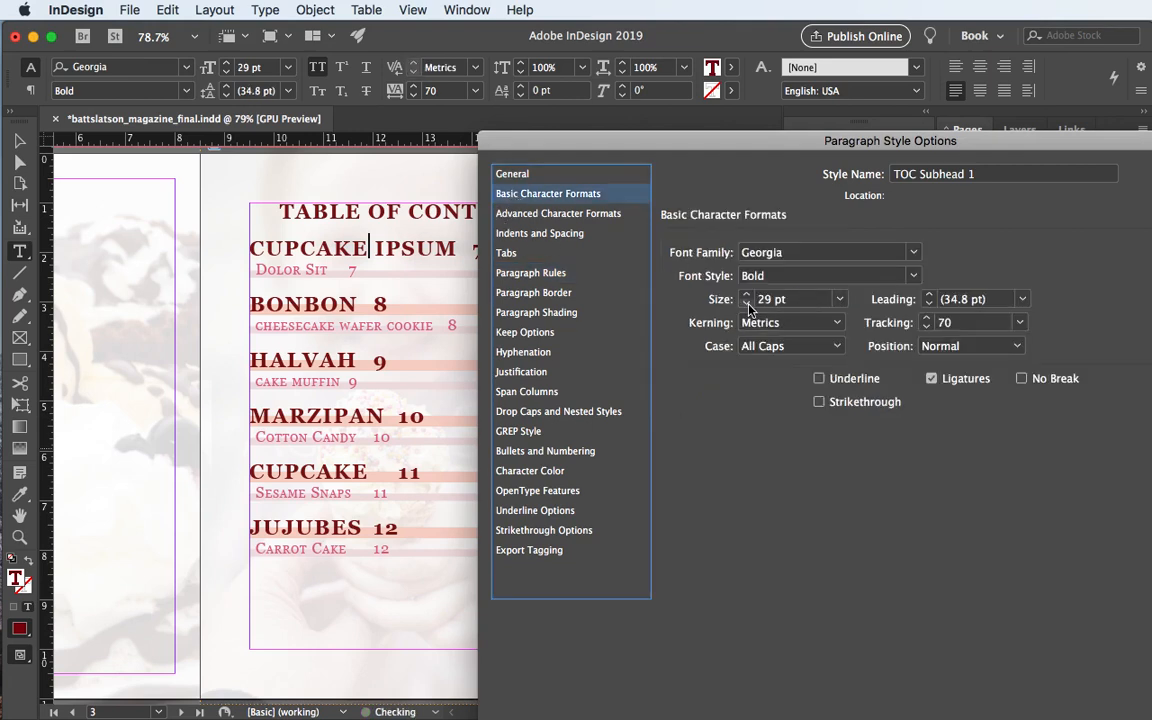
{"action": "left_click", "coordinate": [746, 303]}
{"action": "left_click", "coordinate": [746, 303]}
{"action": "left_click", "coordinate": [746, 303]}
{"action": "left_click", "coordinate": [746, 303]}
{"action": "left_click", "coordinate": [746, 303]}
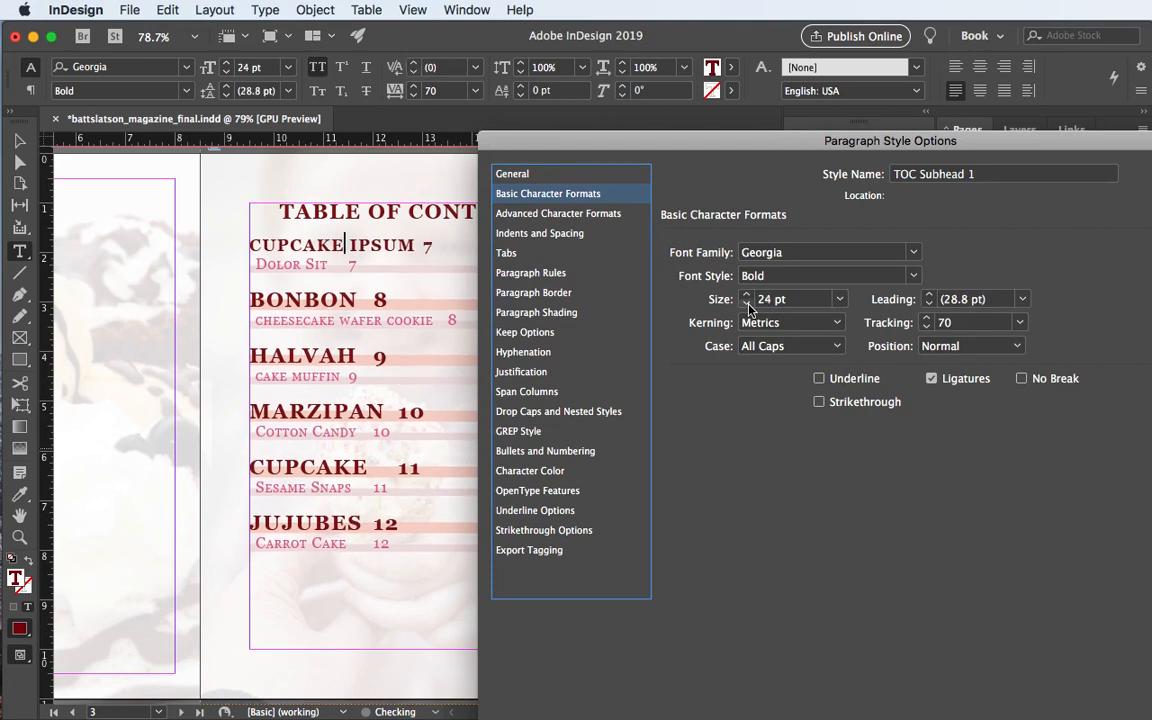
{"action": "left_click", "coordinate": [746, 303]}
{"action": "left_click", "coordinate": [746, 303]}
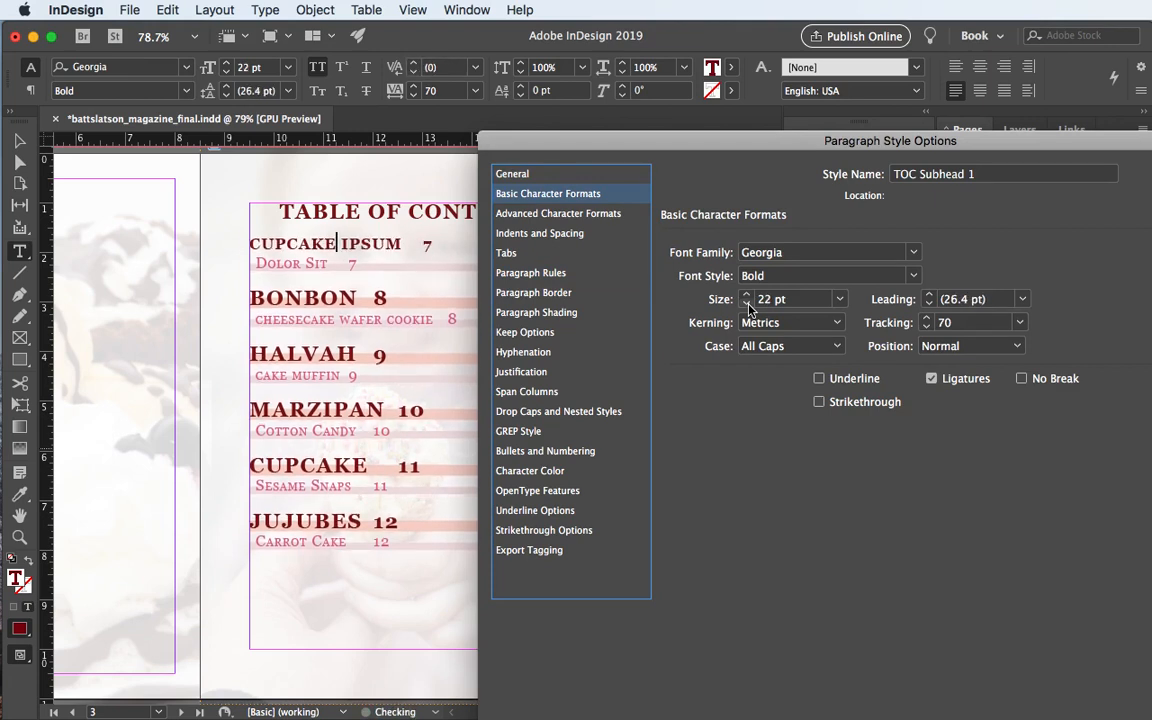
{"action": "left_click", "coordinate": [746, 303]}
{"action": "left_click", "coordinate": [746, 303]}
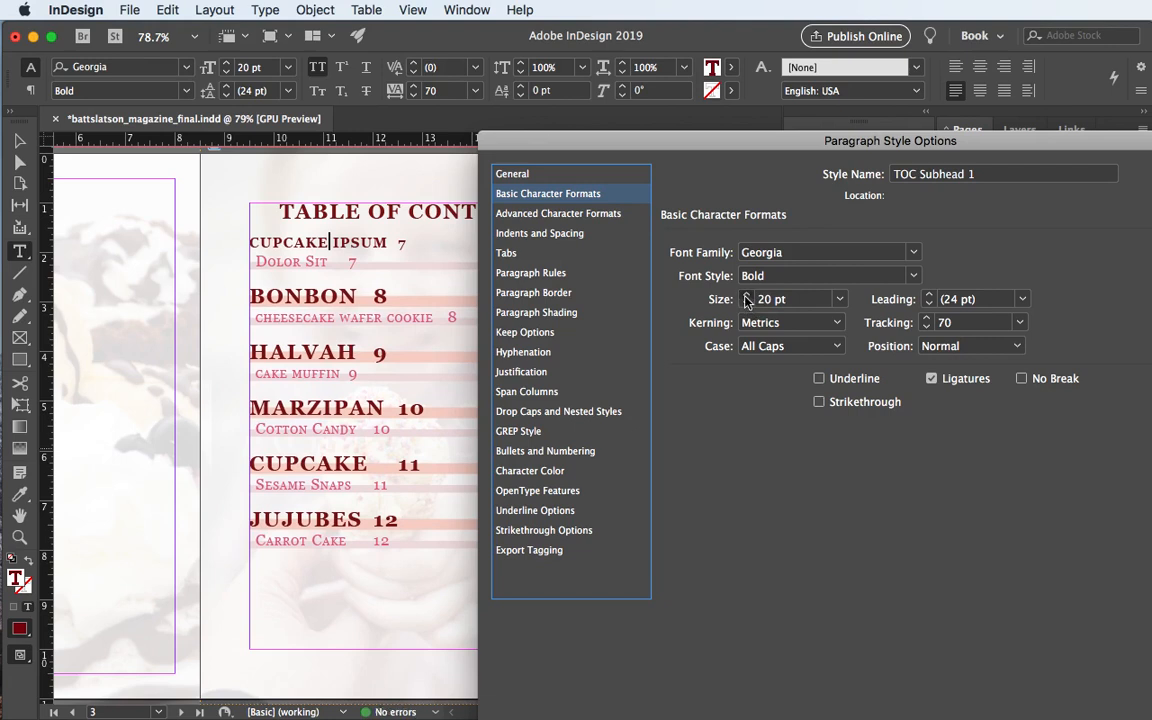
{"action": "left_click", "coordinate": [746, 297]}
{"action": "left_click", "coordinate": [746, 297]}
{"action": "left_click", "coordinate": [746, 297]}
{"action": "left_click", "coordinate": [746, 297]}
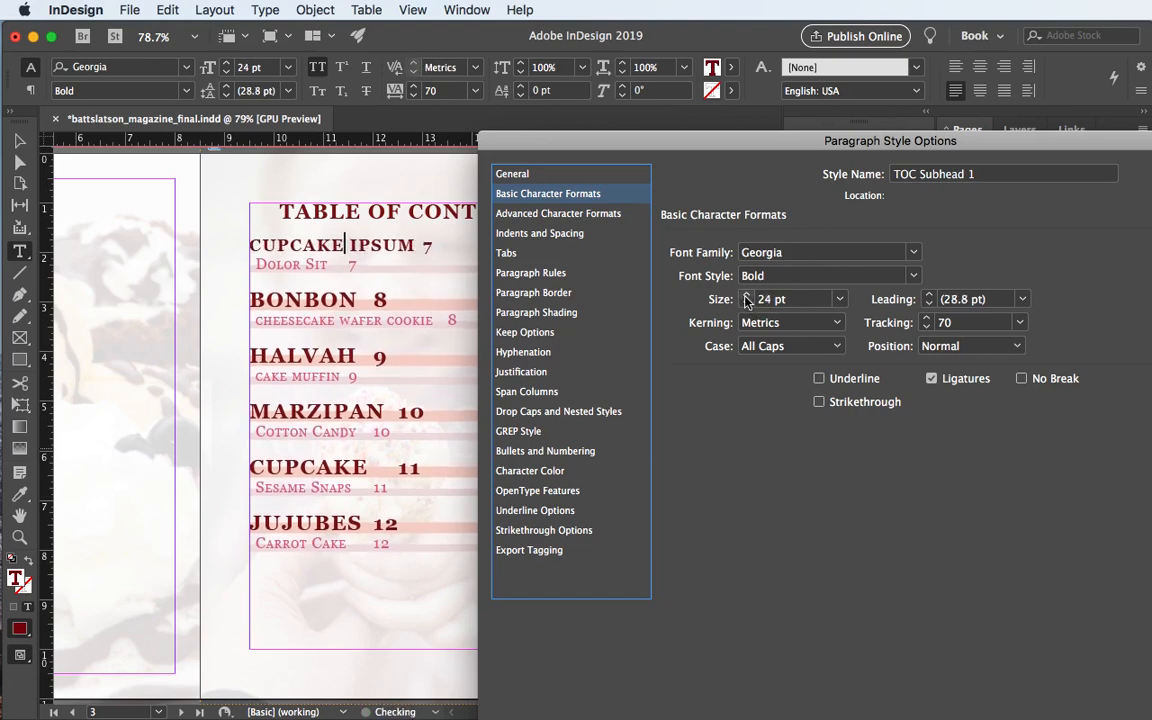
{"action": "left_click", "coordinate": [746, 303]}
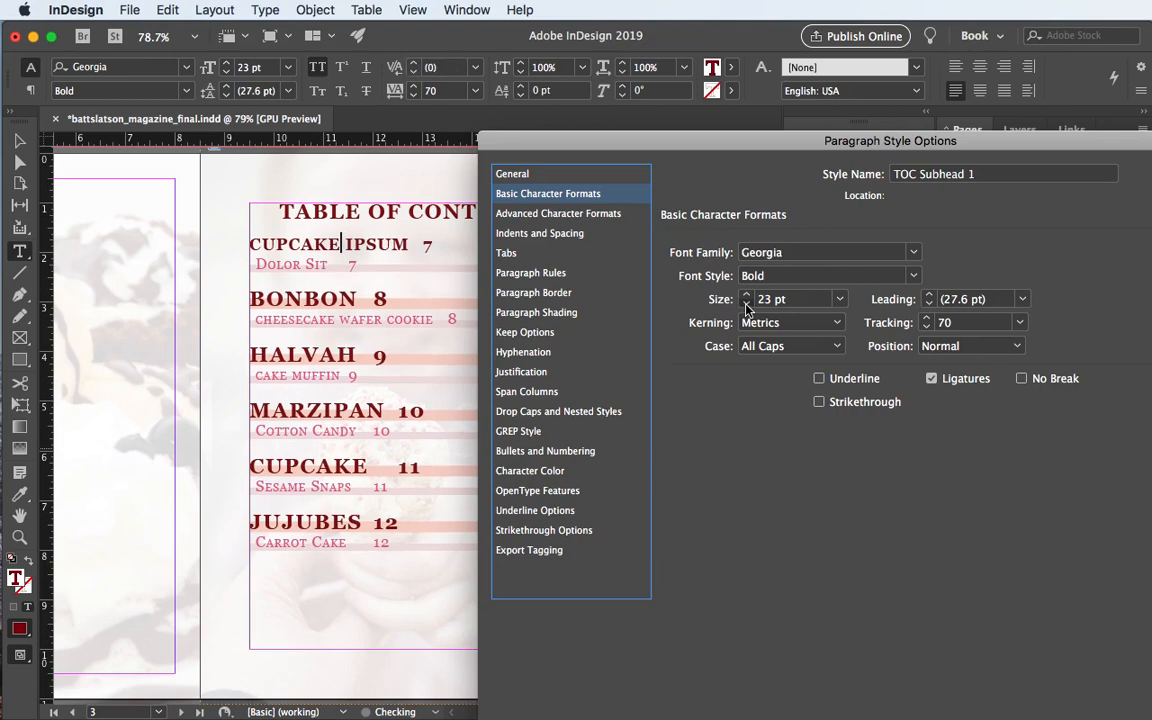
{"action": "left_click", "coordinate": [746, 303]}
{"action": "left_click", "coordinate": [746, 303]}
{"action": "left_click", "coordinate": [746, 303]}
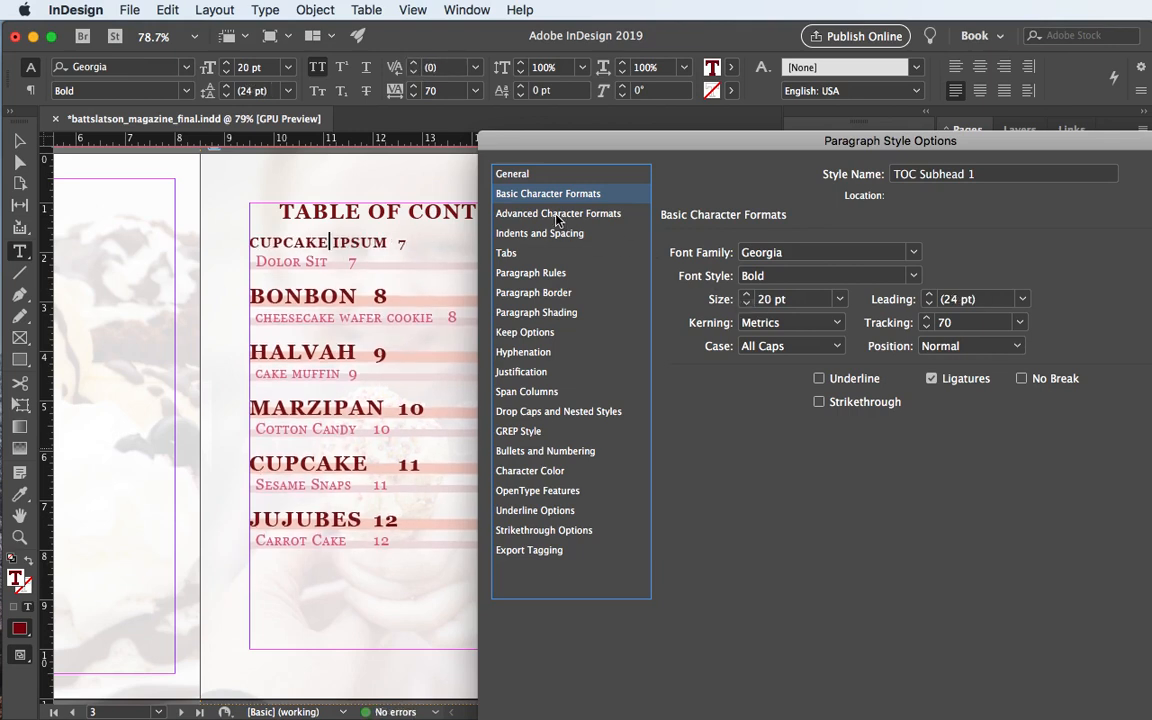
- Set the TOC Subhead 1 style's case to Normal, font style to Regular and tracking to 20
{"action": "left_click", "coordinate": [811, 347]}
{"action": "left_click", "coordinate": [797, 366]}
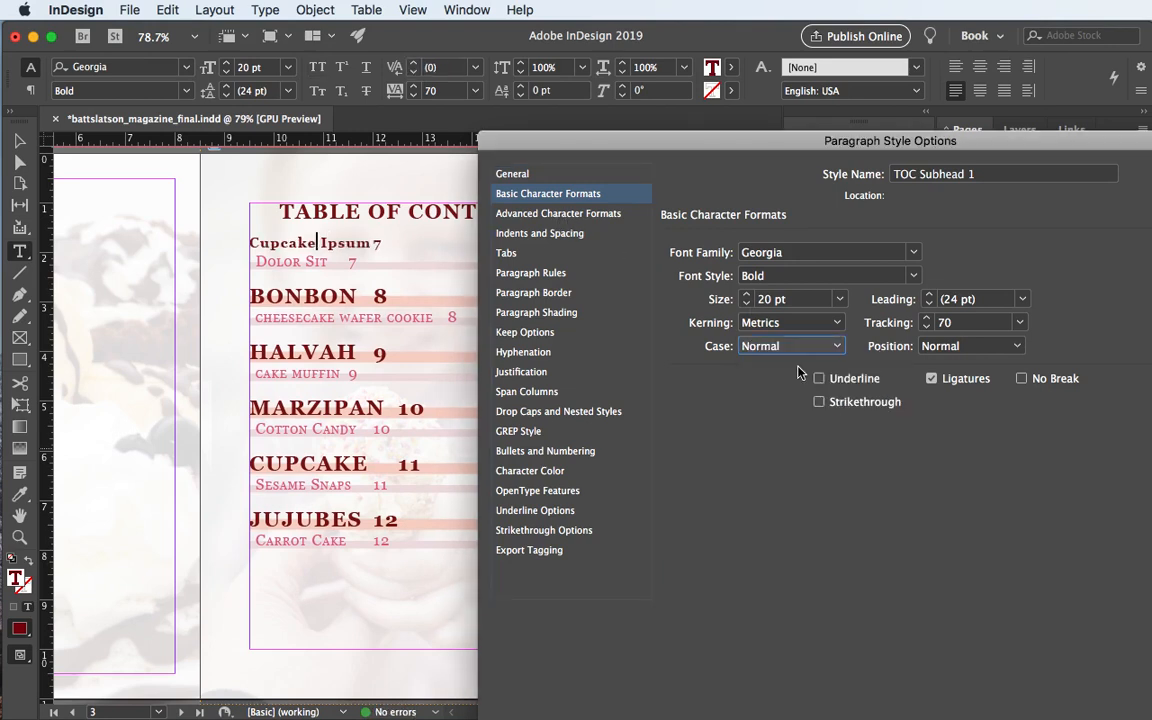
{"action": "left_click", "coordinate": [912, 276]}
{"action": "left_click", "coordinate": [777, 296]}
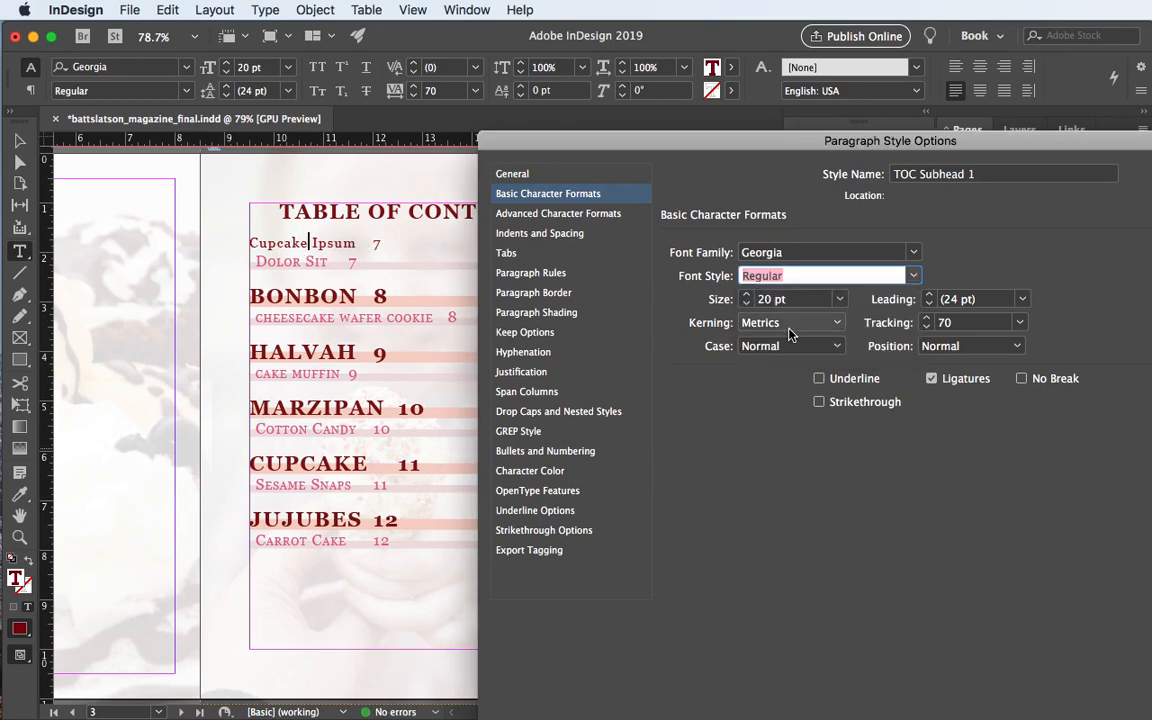
{"action": "left_click", "coordinate": [926, 328]}
{"action": "left_click", "coordinate": [926, 328]}
{"action": "left_click", "coordinate": [926, 328]}
{"action": "left_click", "coordinate": [926, 328]}
{"action": "left_click", "coordinate": [926, 328]}
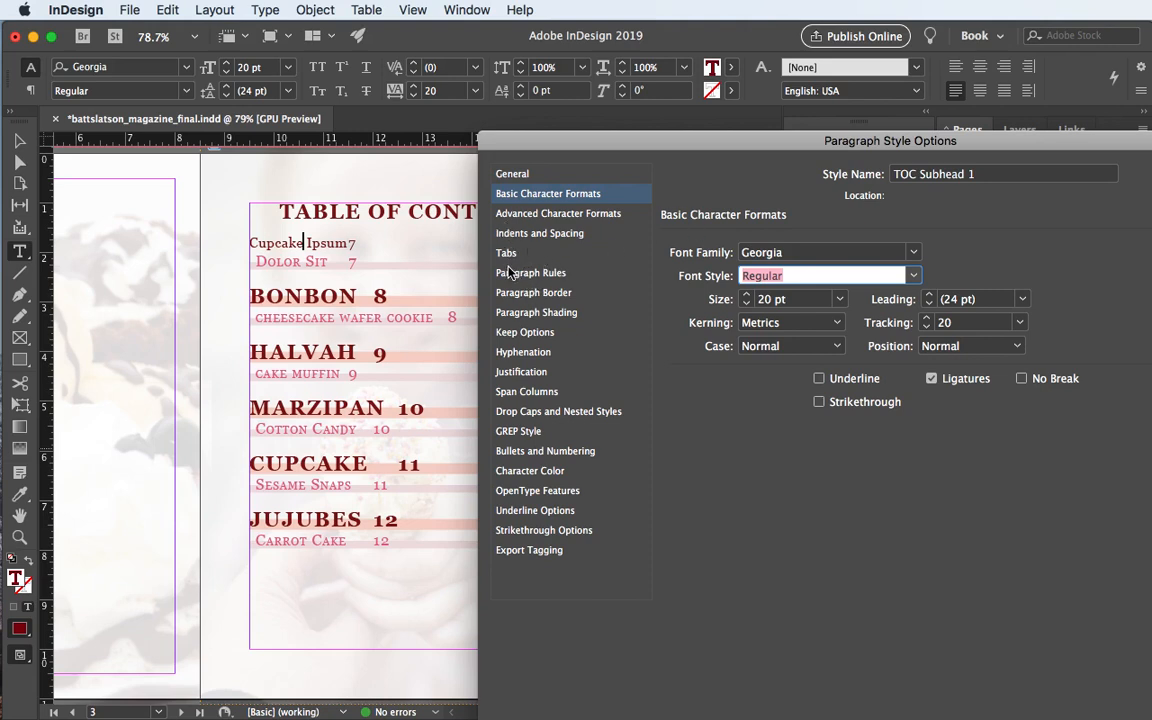
- Try character colors R=45 G=16 B=10, R=210 G=2 B=16, C=84 M=32 Y=0 K=19 and [Black] 85% for the TOC Subhead 1 style
{"action": "left_click", "coordinate": [520, 471]}
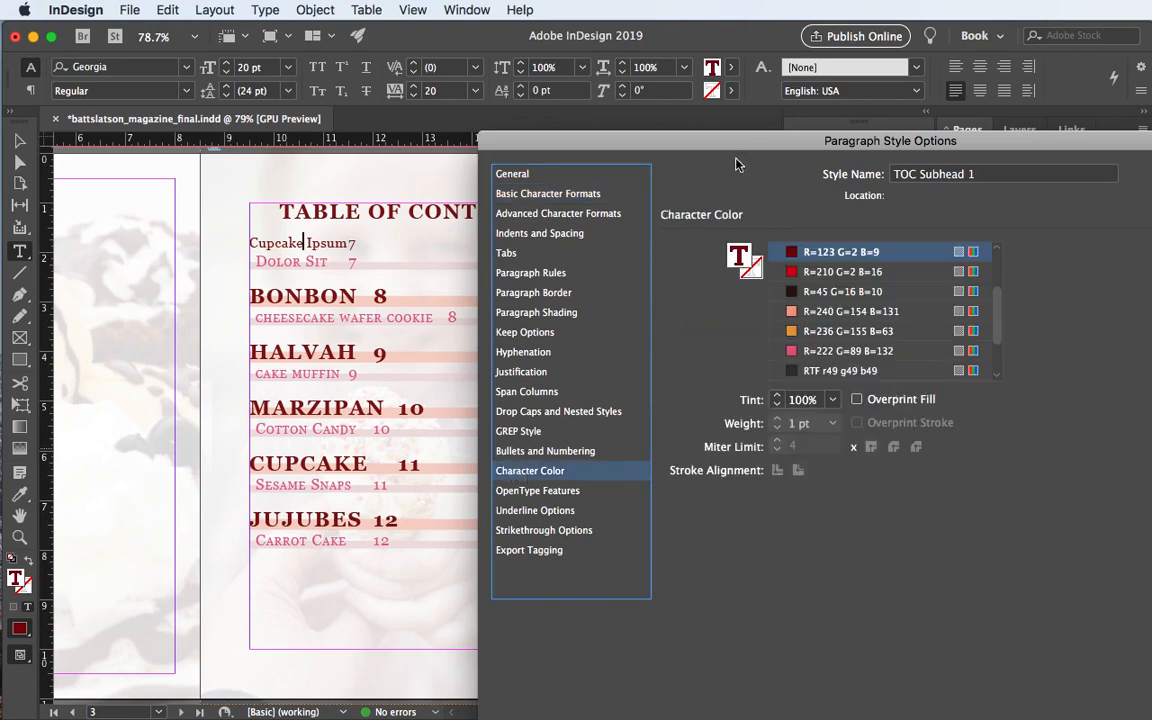
{"action": "left_click", "coordinate": [808, 292]}
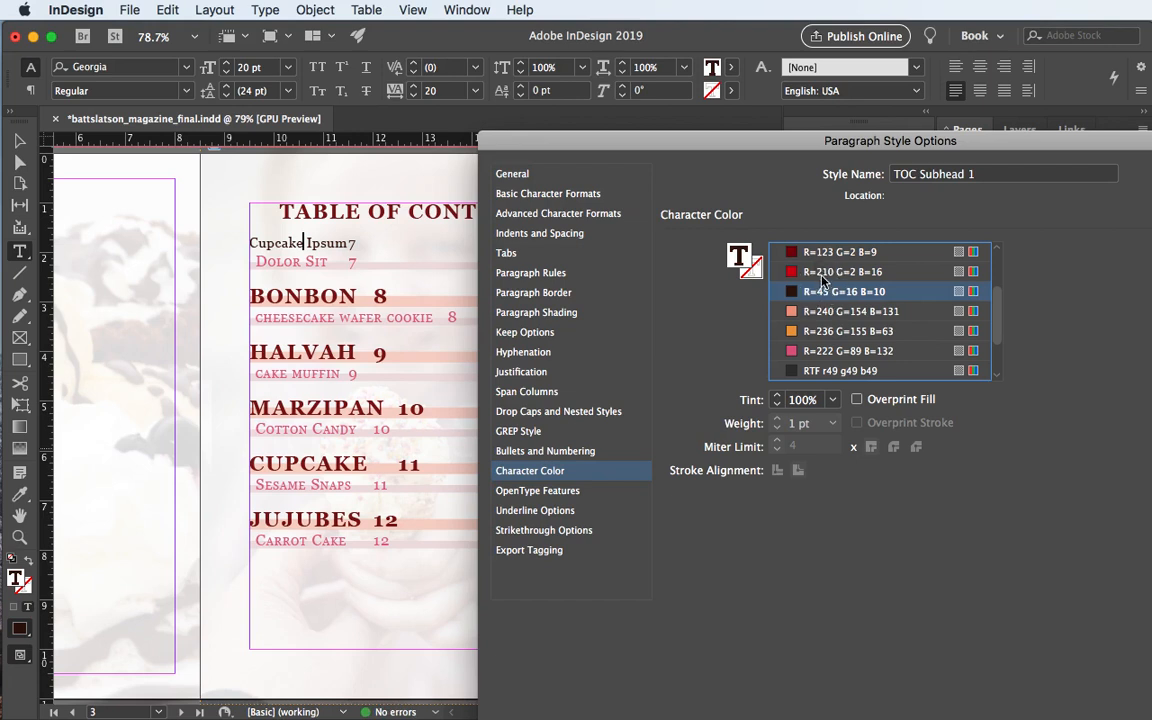
{"action": "left_click", "coordinate": [821, 275]}
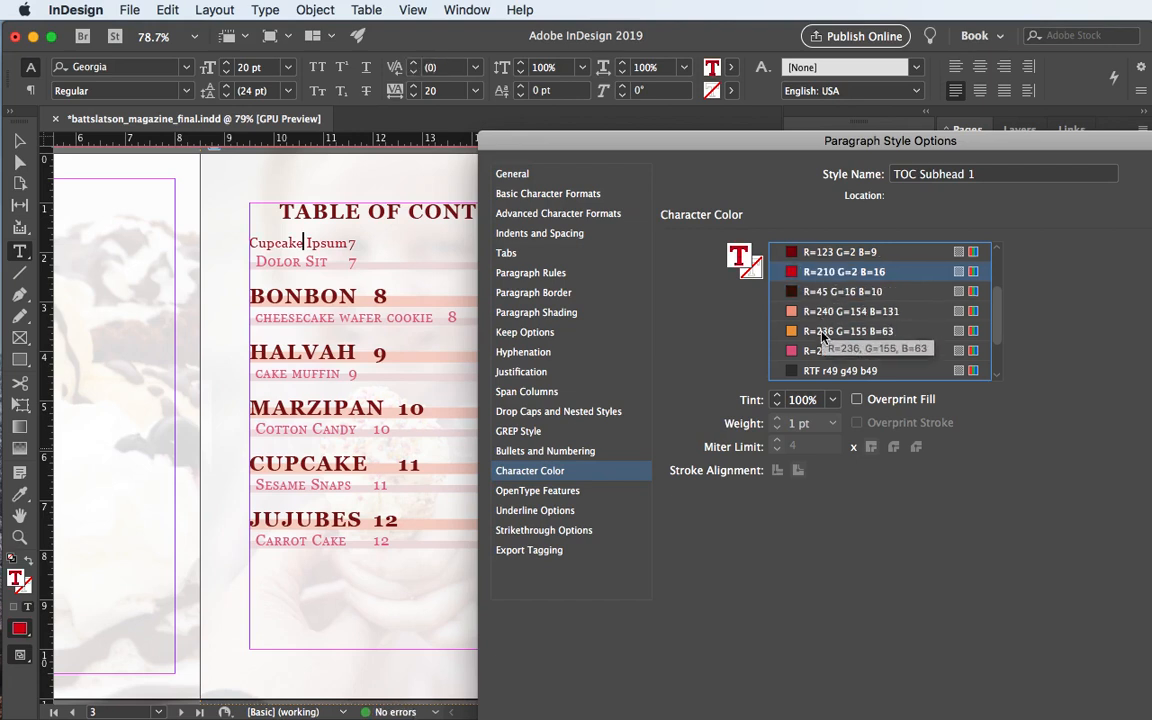
{"action": "scroll", "coordinate": [821, 338], "scroll_direction": "down", "scroll_amount": 2}
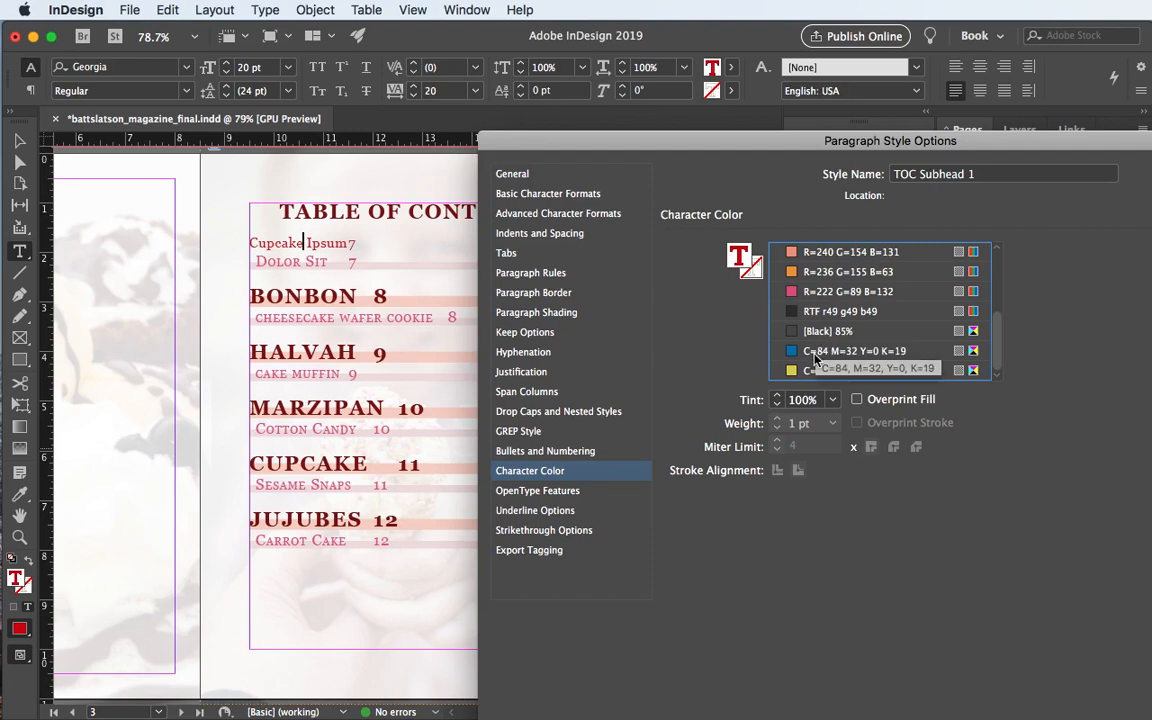
{"action": "left_click", "coordinate": [822, 350]}
{"action": "scroll", "coordinate": [830, 316], "scroll_direction": "up", "scroll_amount": 1}
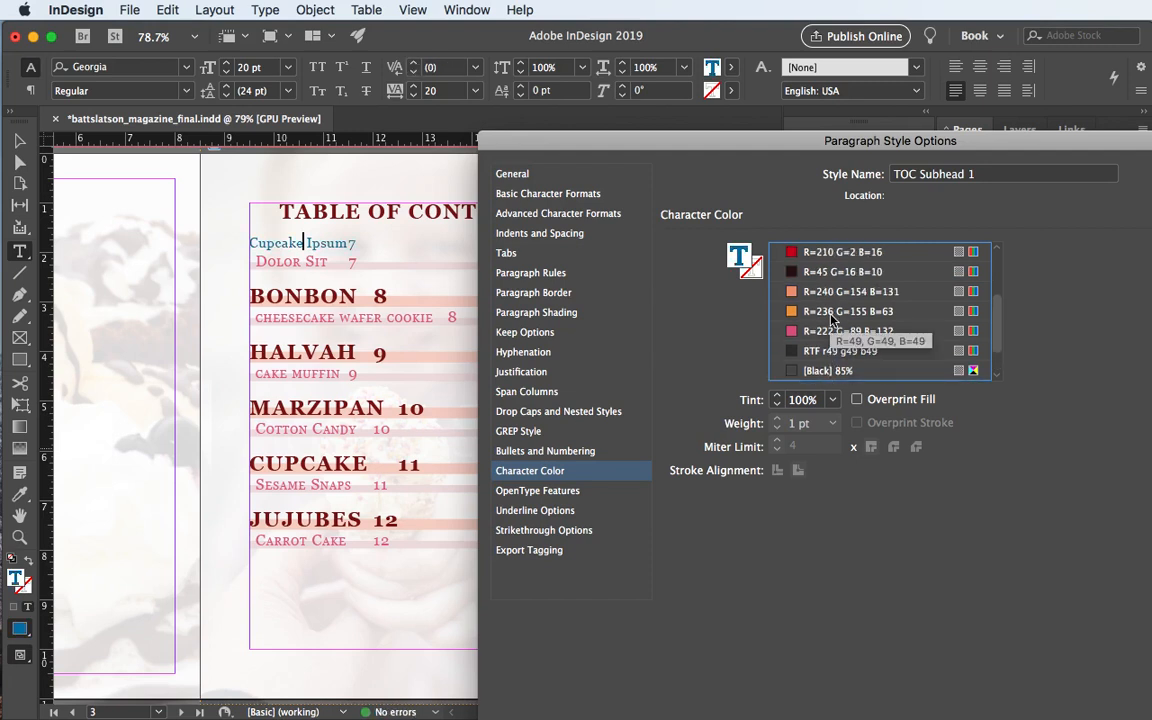
{"action": "scroll", "coordinate": [835, 325], "scroll_direction": "down", "scroll_amount": 1}
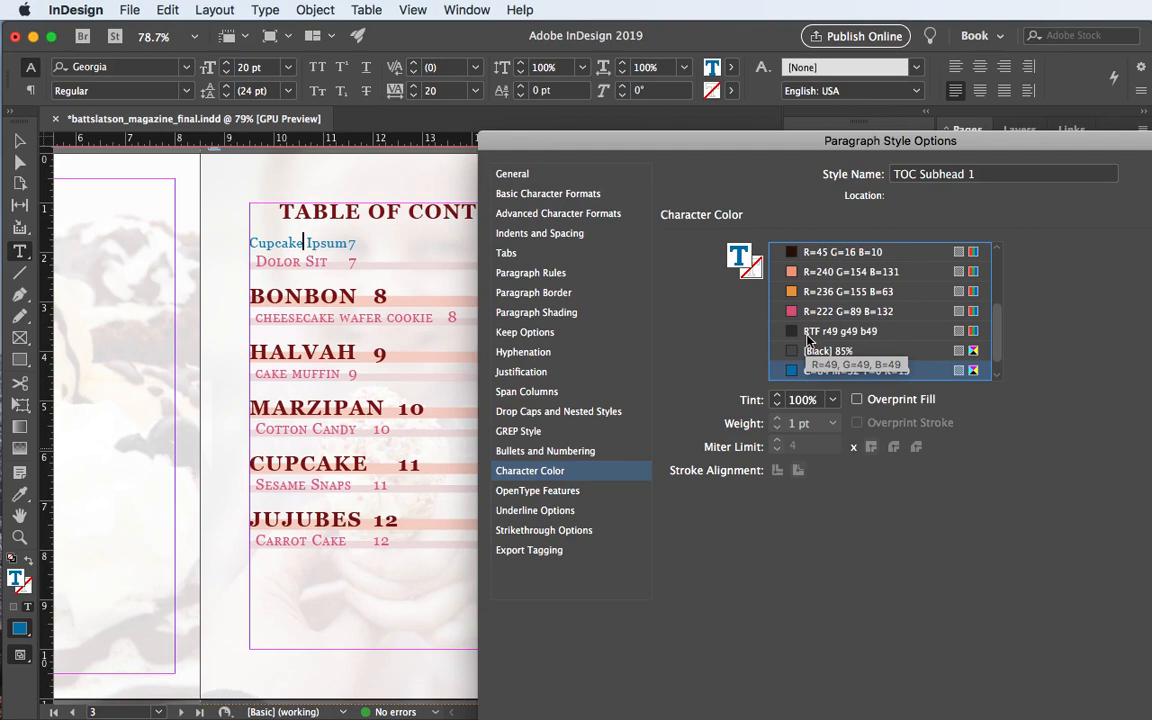
{"action": "left_click", "coordinate": [812, 352]}
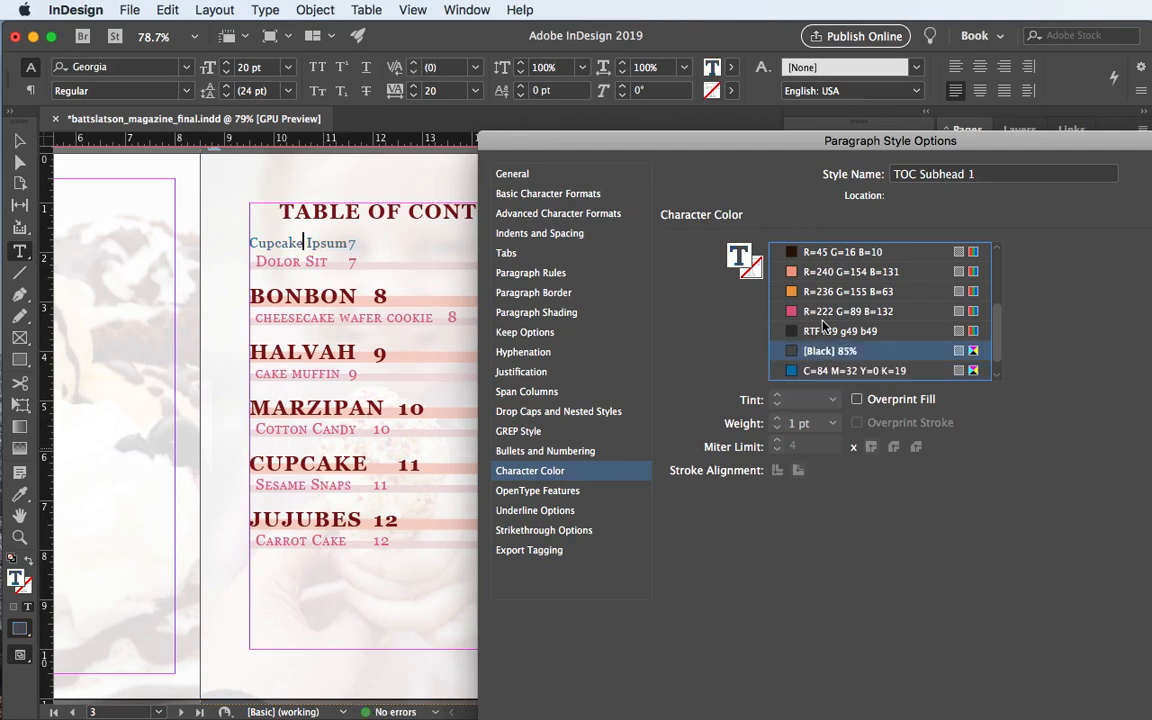
- Set the TOC Subhead 1 style's character color to [Black], save the style changes and deselect the text frame
{"action": "scroll", "coordinate": [810, 300], "scroll_direction": "up", "scroll_amount": 5}
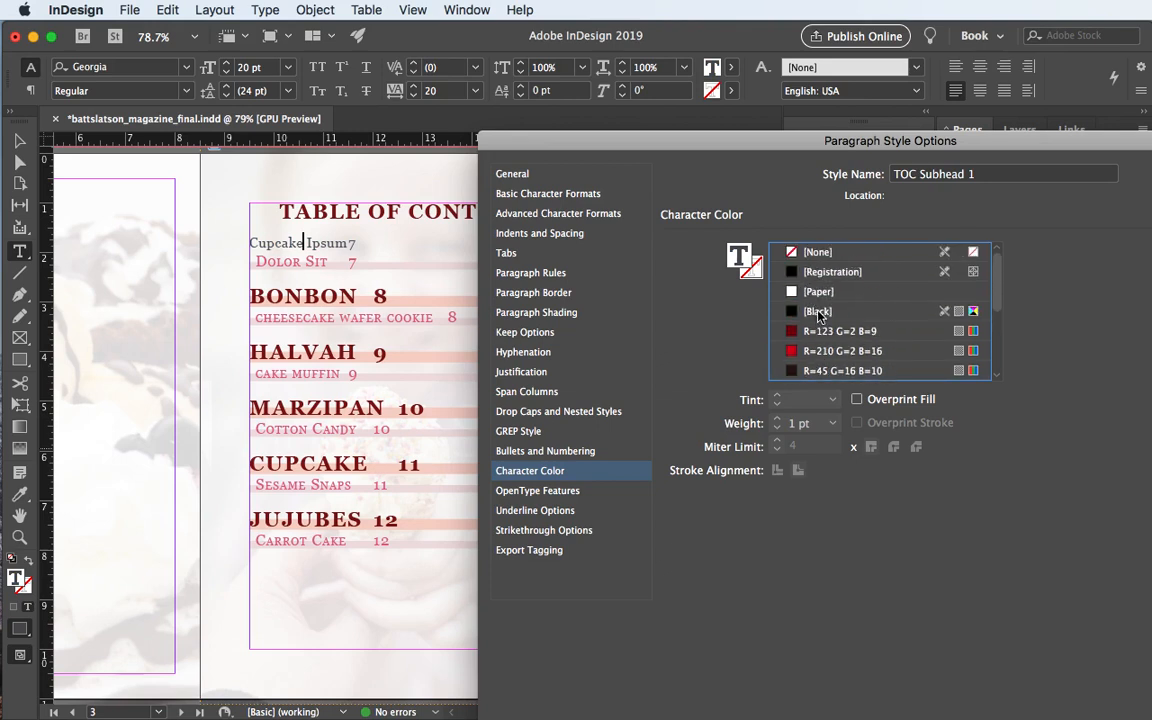
{"action": "left_click", "coordinate": [818, 311]}
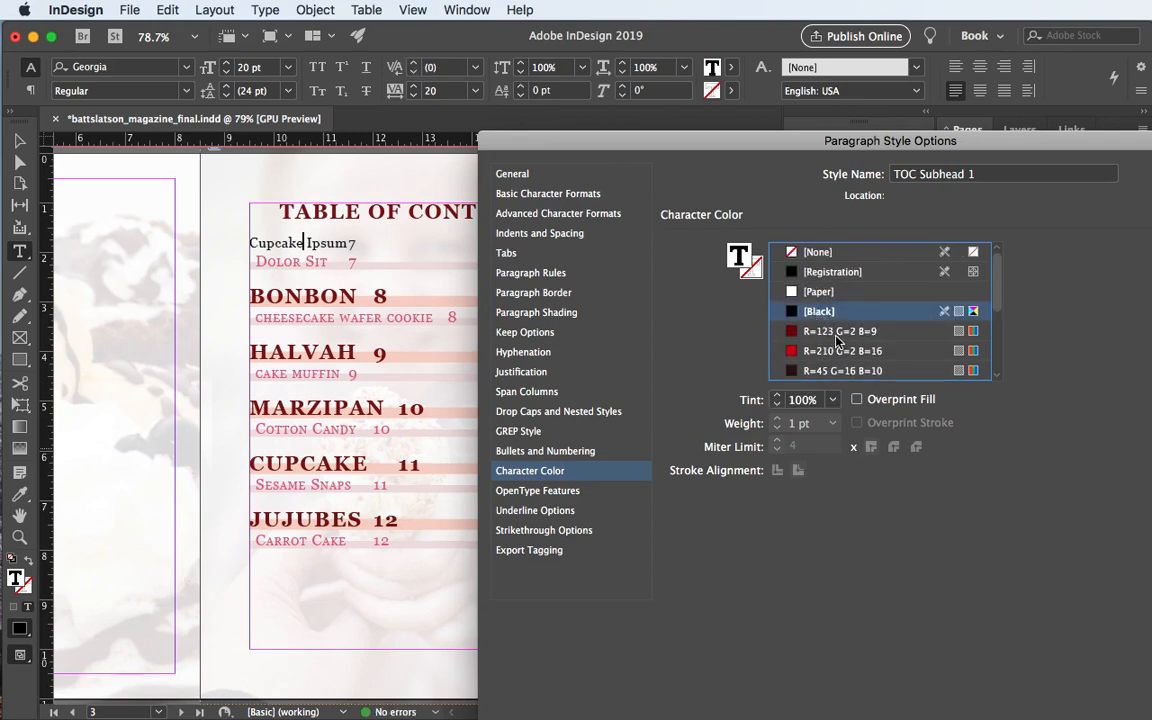
{"action": "left_click", "coordinate": [535, 197]}
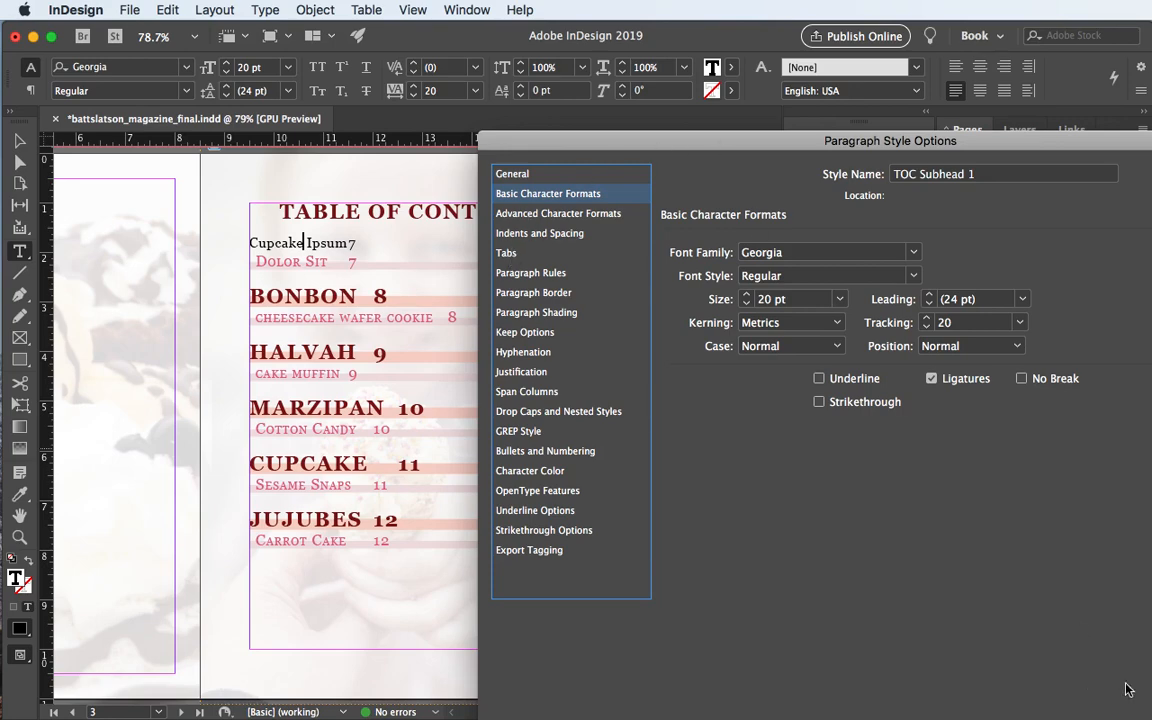
{"action": "left_click_drag", "start_coordinate": [642, 147], "coordinate": [952, 295]}
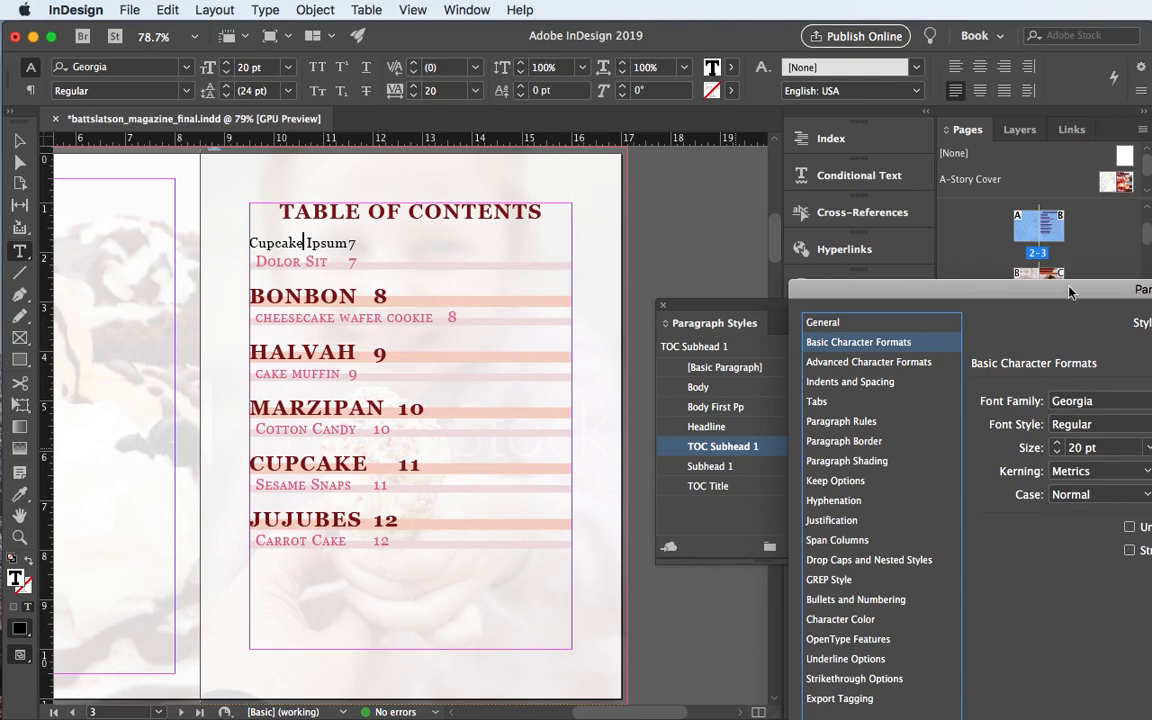
{"action": "left_click_drag", "start_coordinate": [1038, 289], "coordinate": [391, 76]}
{"action": "left_click", "coordinate": [906, 675]}
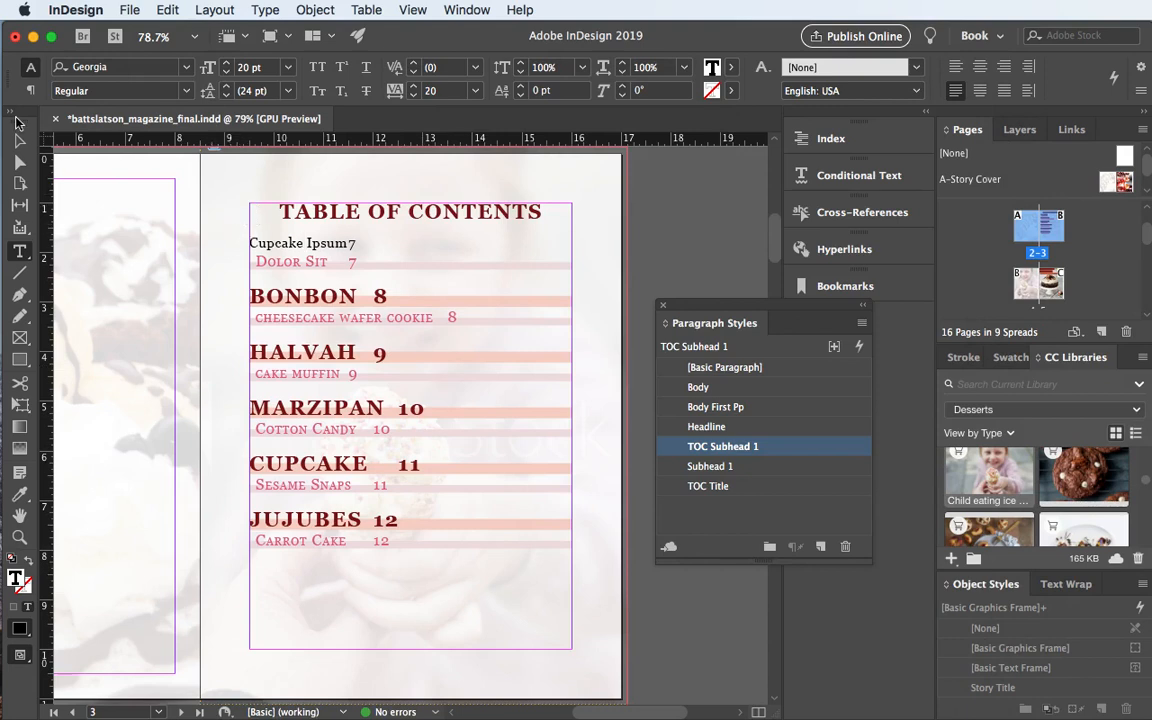
{"action": "left_click", "coordinate": [17, 143]}
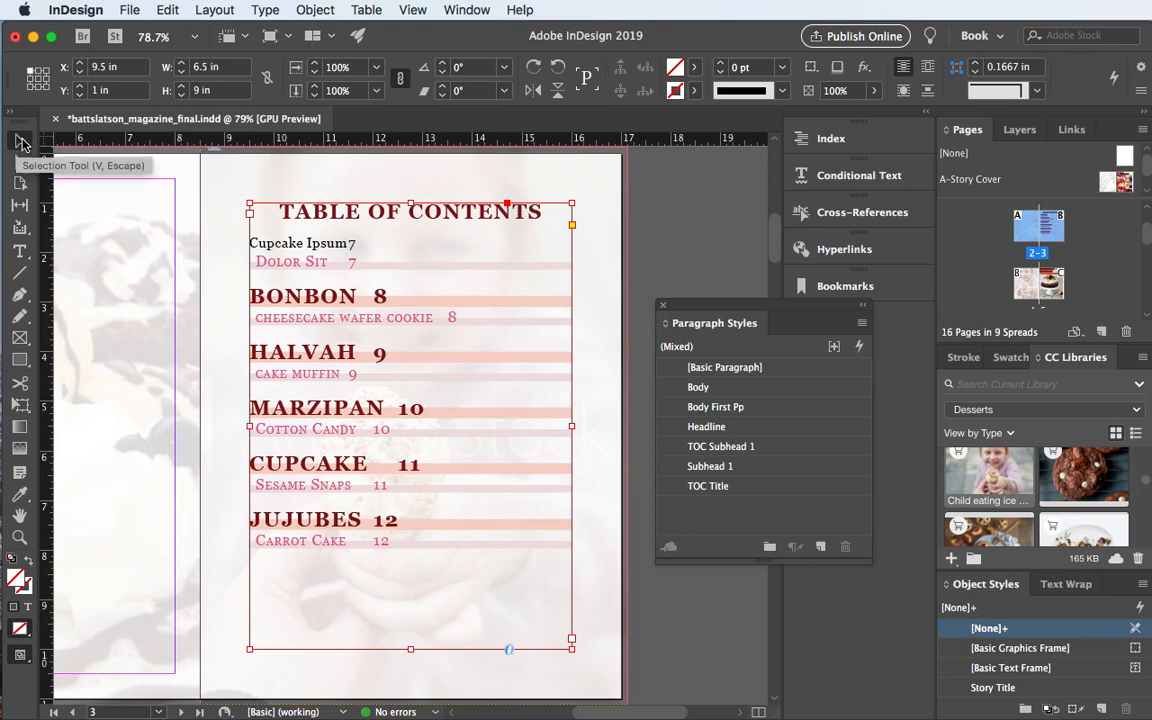
{"action": "left_click", "coordinate": [704, 213]}
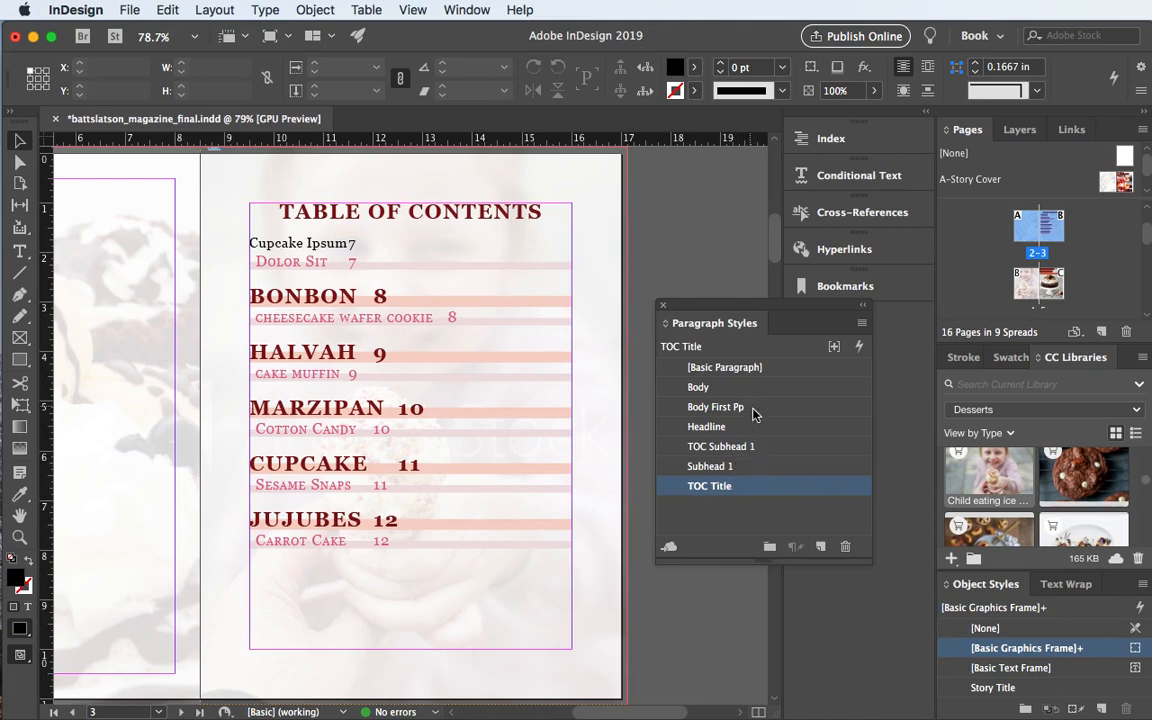
- Move the TOC Subhead 1 style below TOC Title in the list of paragraph styles
{"action": "left_click", "coordinate": [768, 448]}
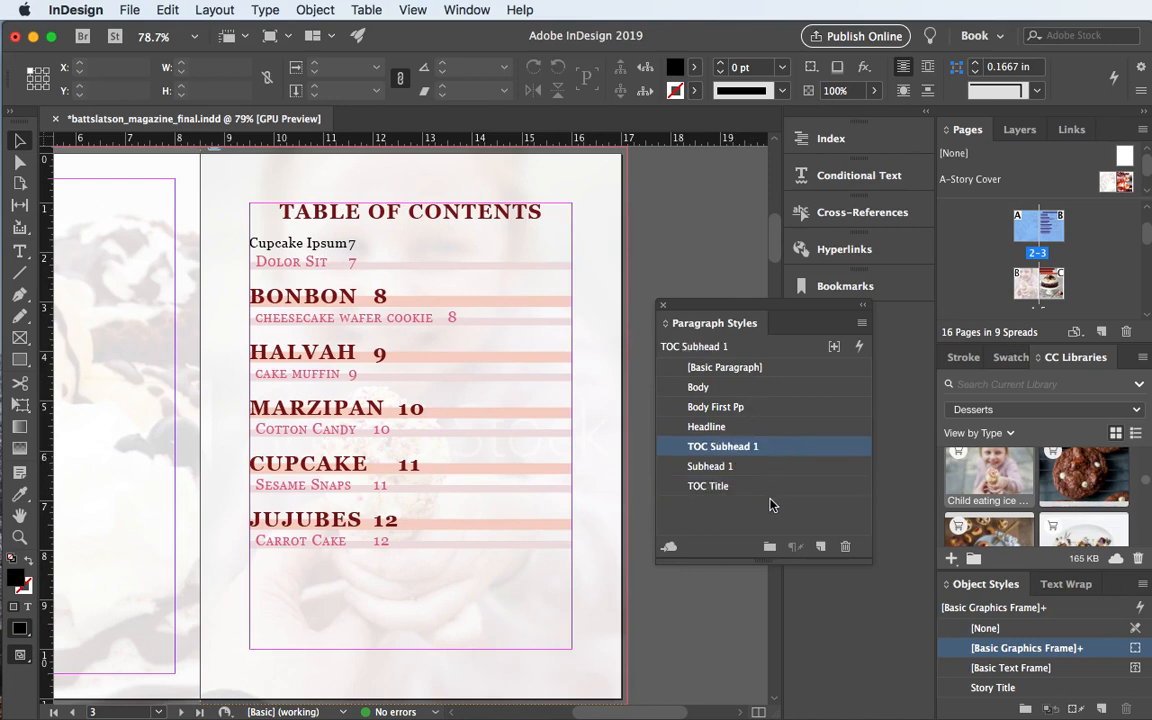
{"action": "left_click", "coordinate": [768, 452]}
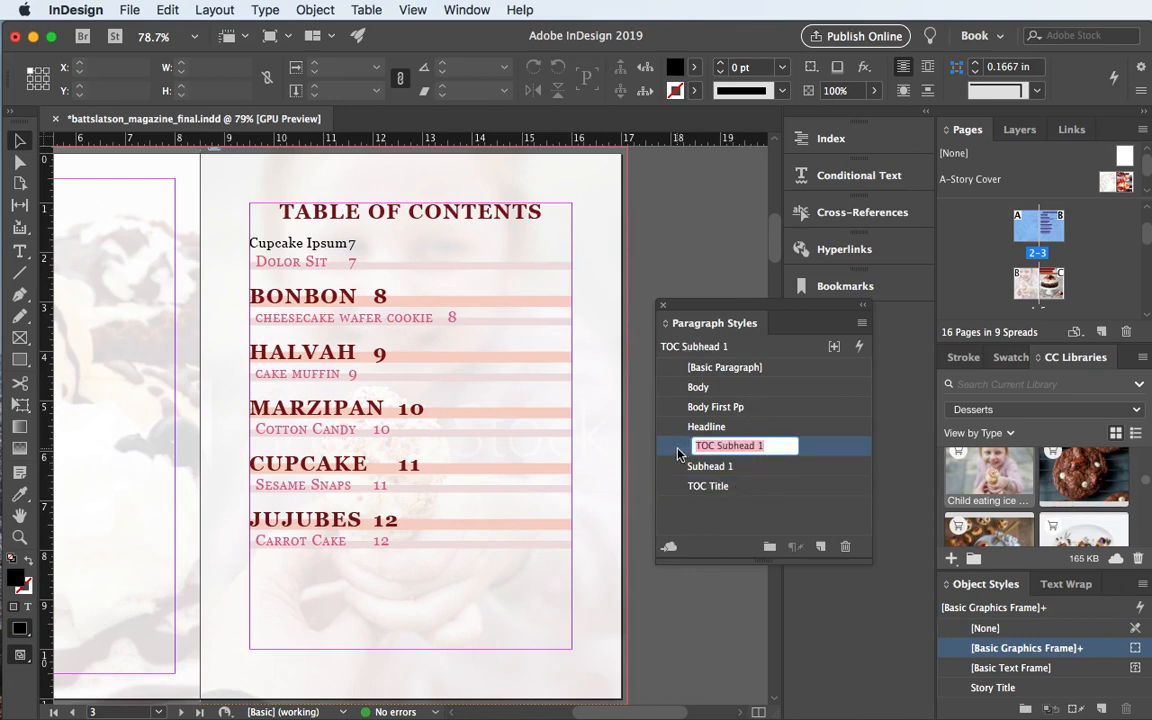
{"action": "left_click_drag", "start_coordinate": [677, 454], "coordinate": [685, 492]}
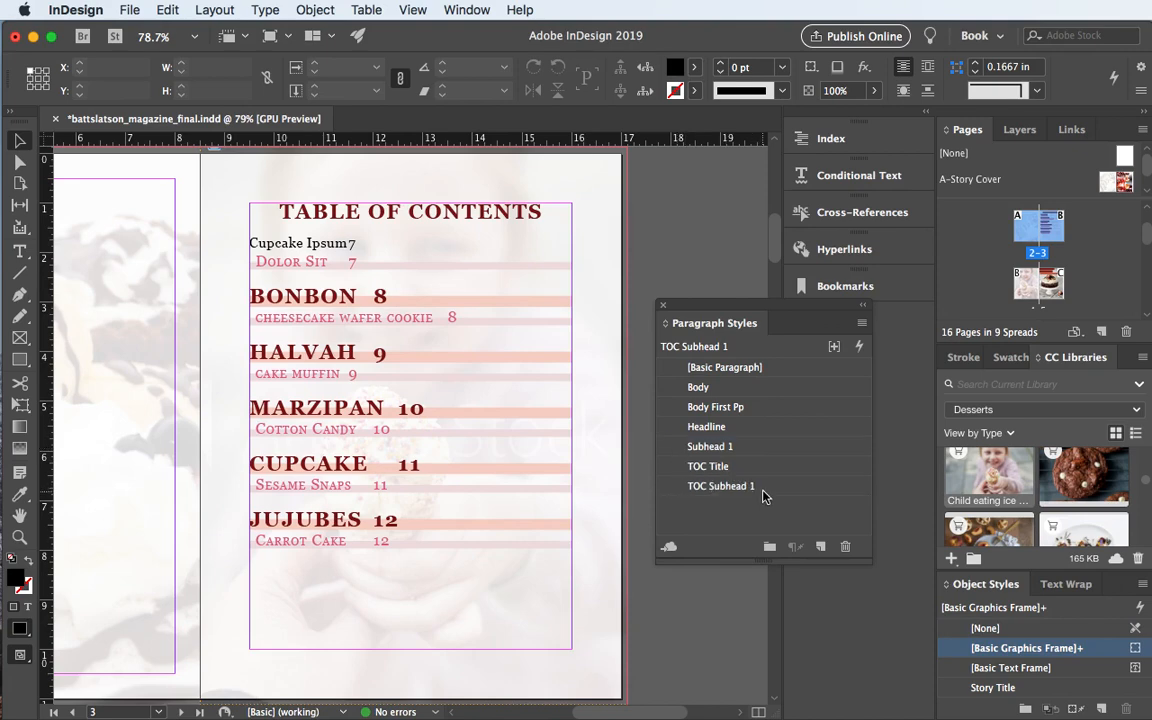
- Add a left-aligned tab stop at 6 in to the TOC Subhead 1 paragraph style
{"action": "double_click", "coordinate": [768, 490]}
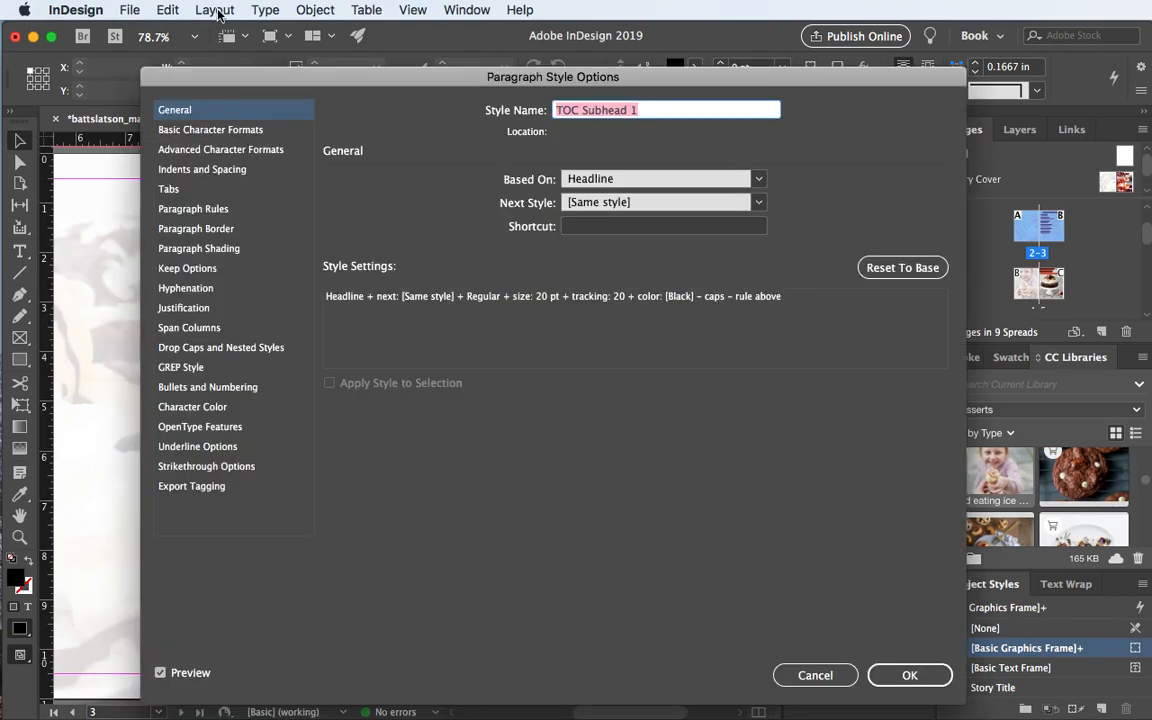
{"action": "left_click_drag", "start_coordinate": [295, 82], "coordinate": [523, 96]}
{"action": "left_click", "coordinate": [648, 205]}
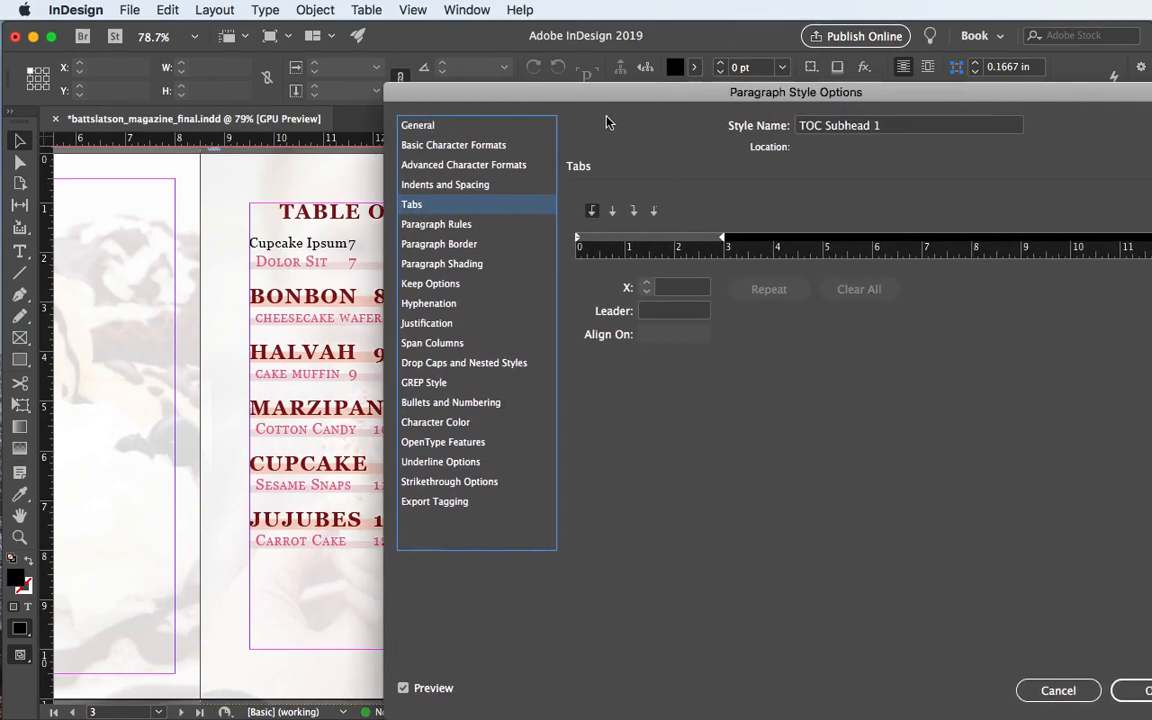
{"action": "left_click_drag", "start_coordinate": [605, 122], "coordinate": [766, 118]}
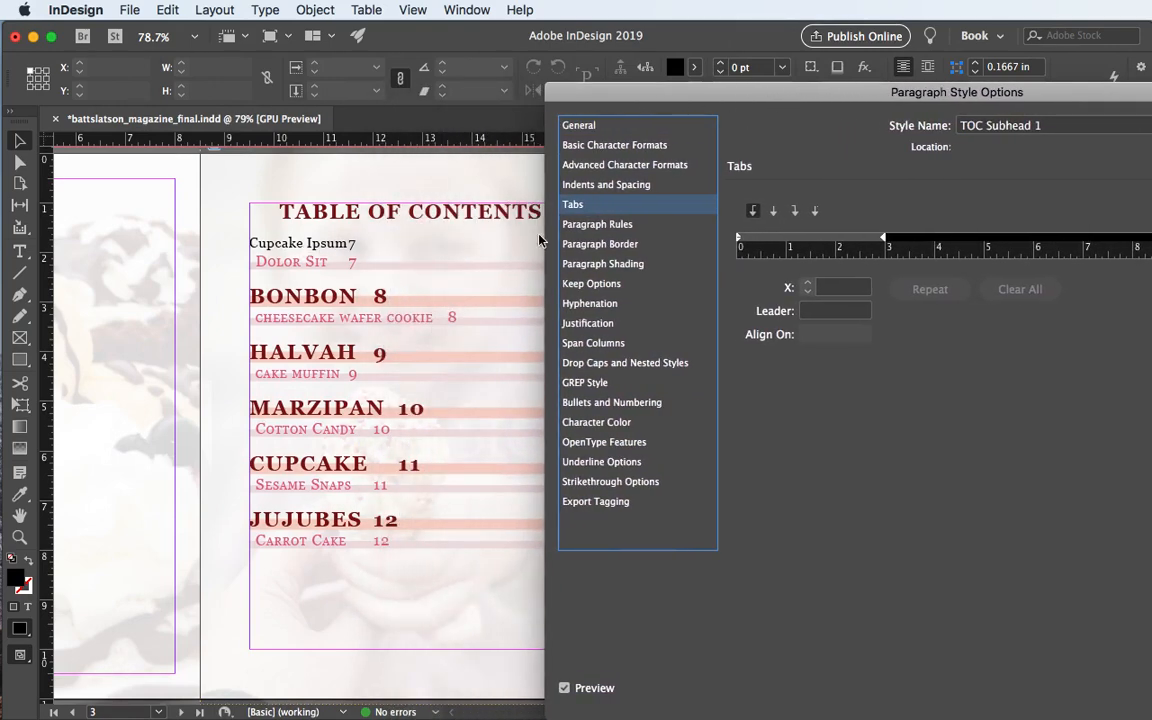
{"action": "left_click_drag", "start_coordinate": [586, 95], "coordinate": [705, 97]}
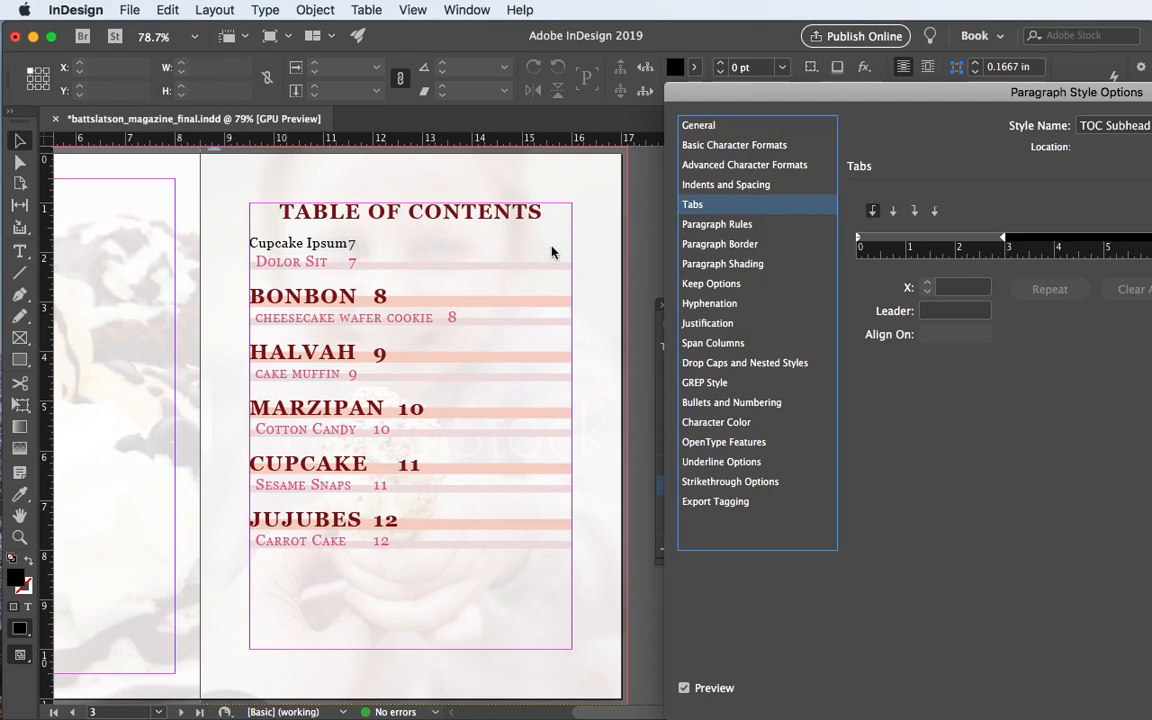
{"action": "left_click_drag", "start_coordinate": [680, 92], "coordinate": [264, 95]}
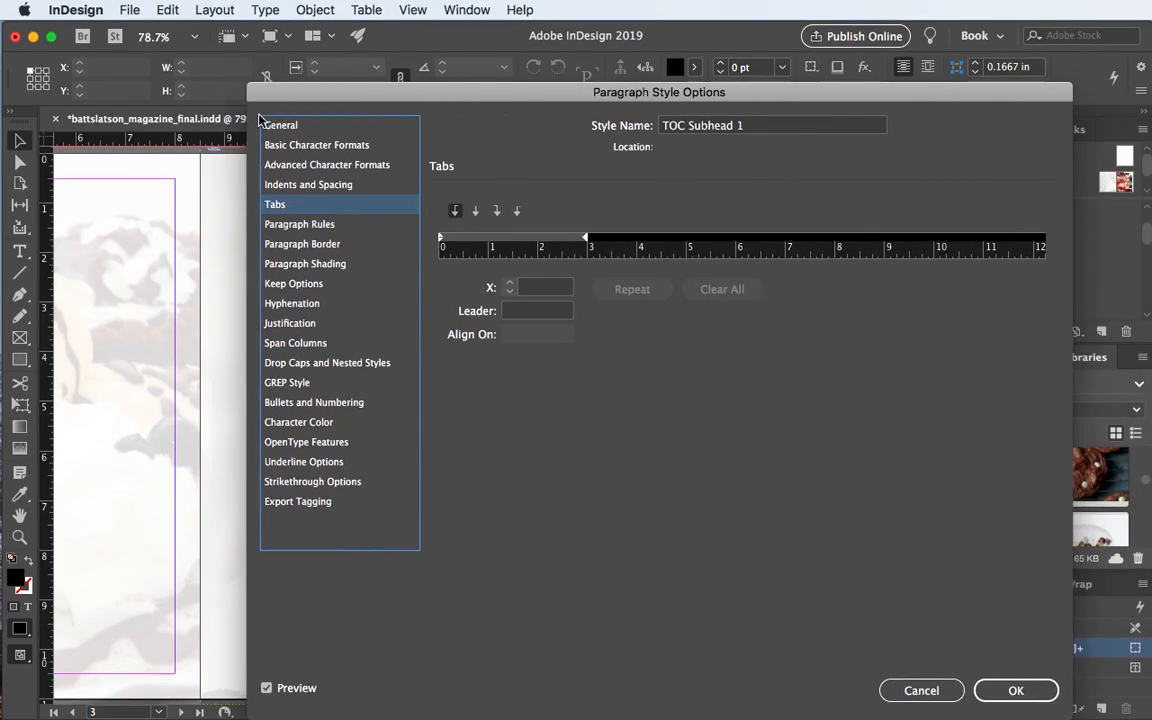
{"action": "left_click", "coordinate": [515, 241]}
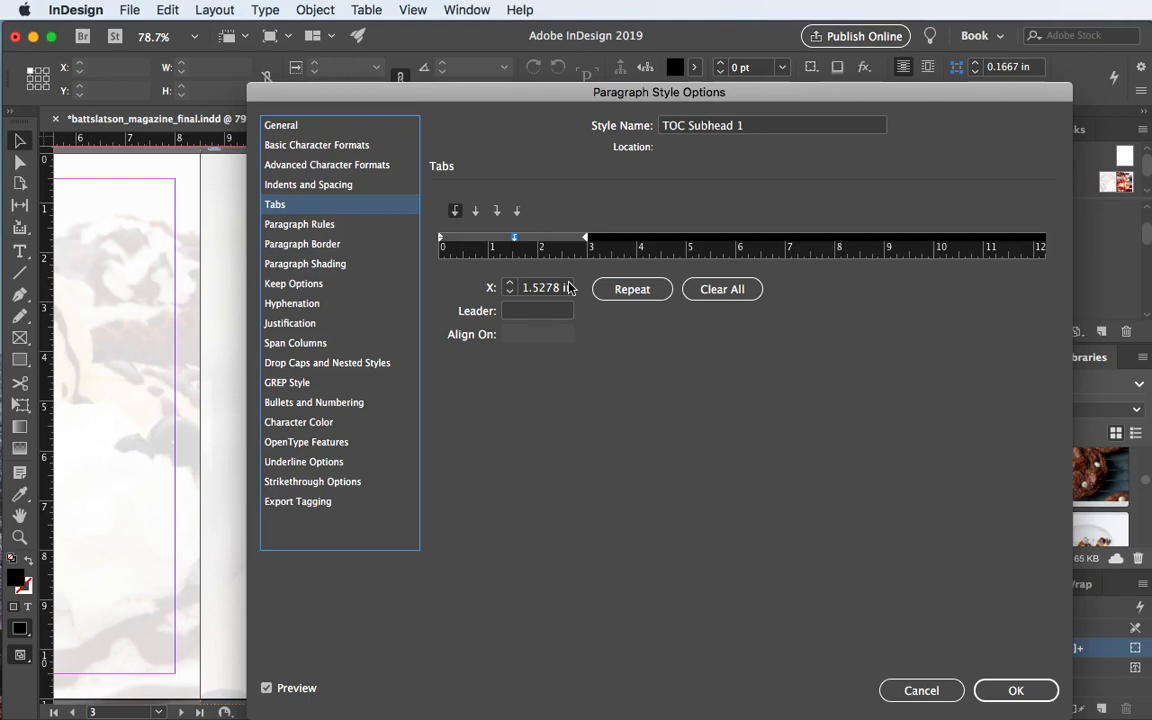
{"action": "left_click_drag", "start_coordinate": [496, 93], "coordinate": [676, 92]}
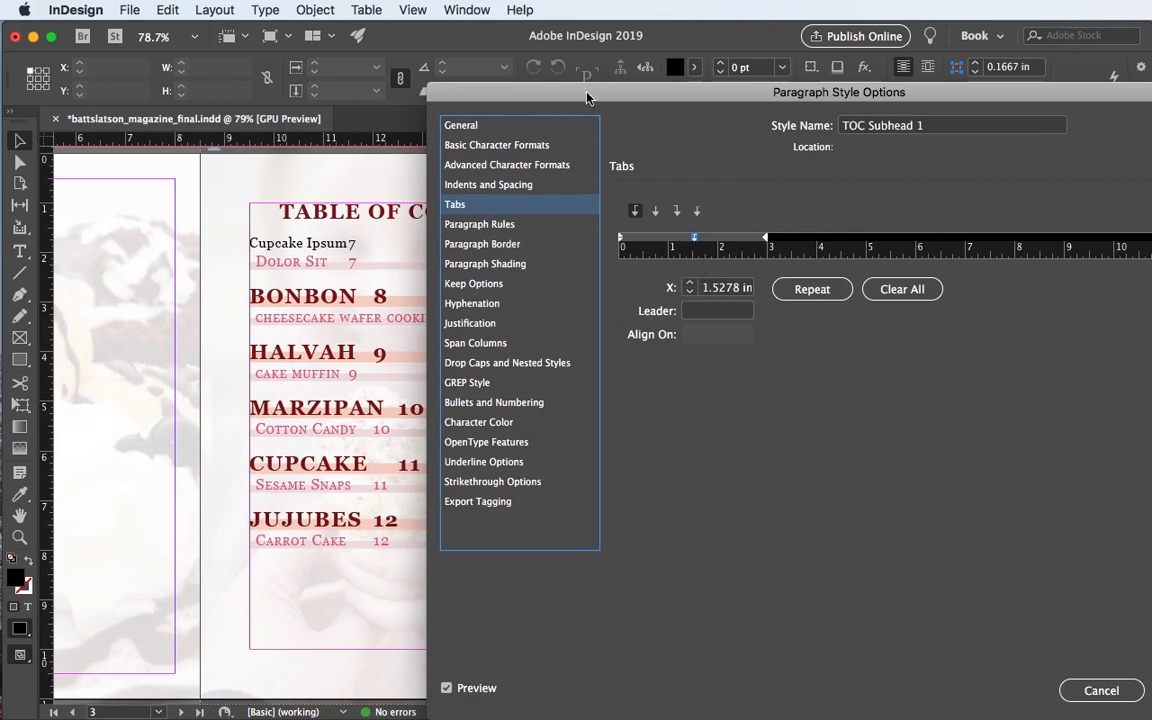
{"action": "left_click_drag", "start_coordinate": [701, 288], "coordinate": [728, 288]}
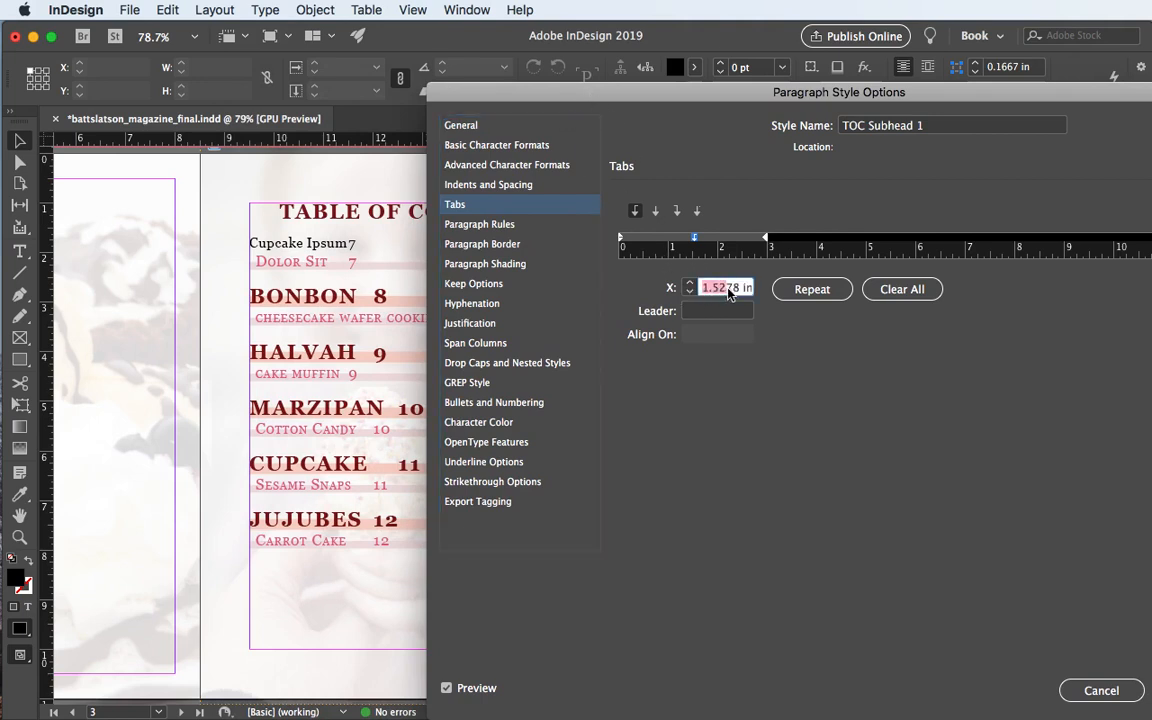
{"action": "type", "text": "6"}
{"action": "left_click", "coordinate": [722, 312]}
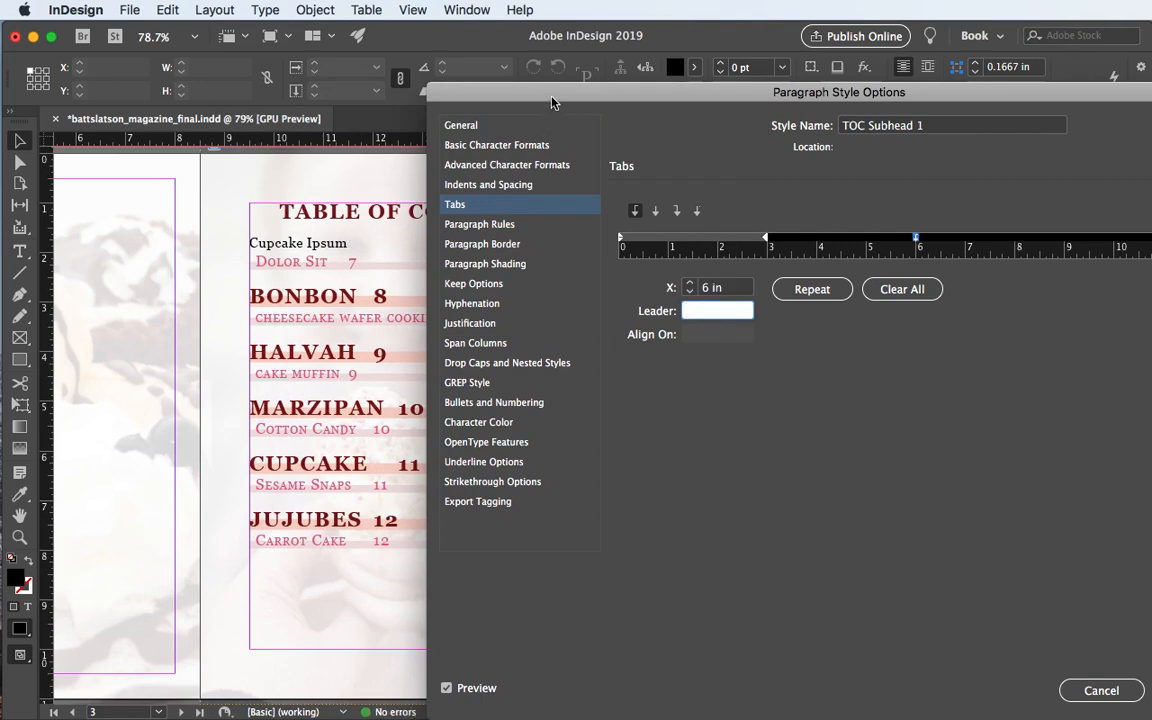
{"action": "left_click_drag", "start_coordinate": [496, 86], "coordinate": [392, 253]}
{"action": "left_click_drag", "start_coordinate": [445, 300], "coordinate": [315, 312]}
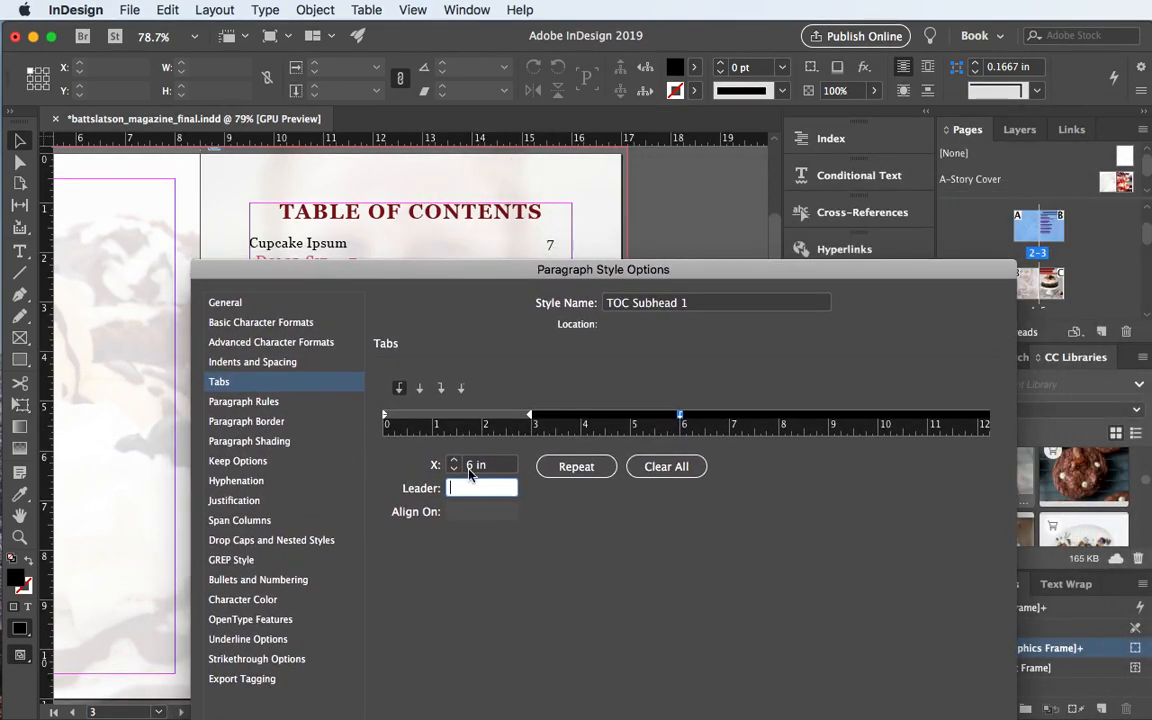
- Try the TOC Subhead 1 tab stop at 6.5 in, and return it to 6 in
{"action": "left_click", "coordinate": [469, 467]}
{"action": "type", "text": ".5"}
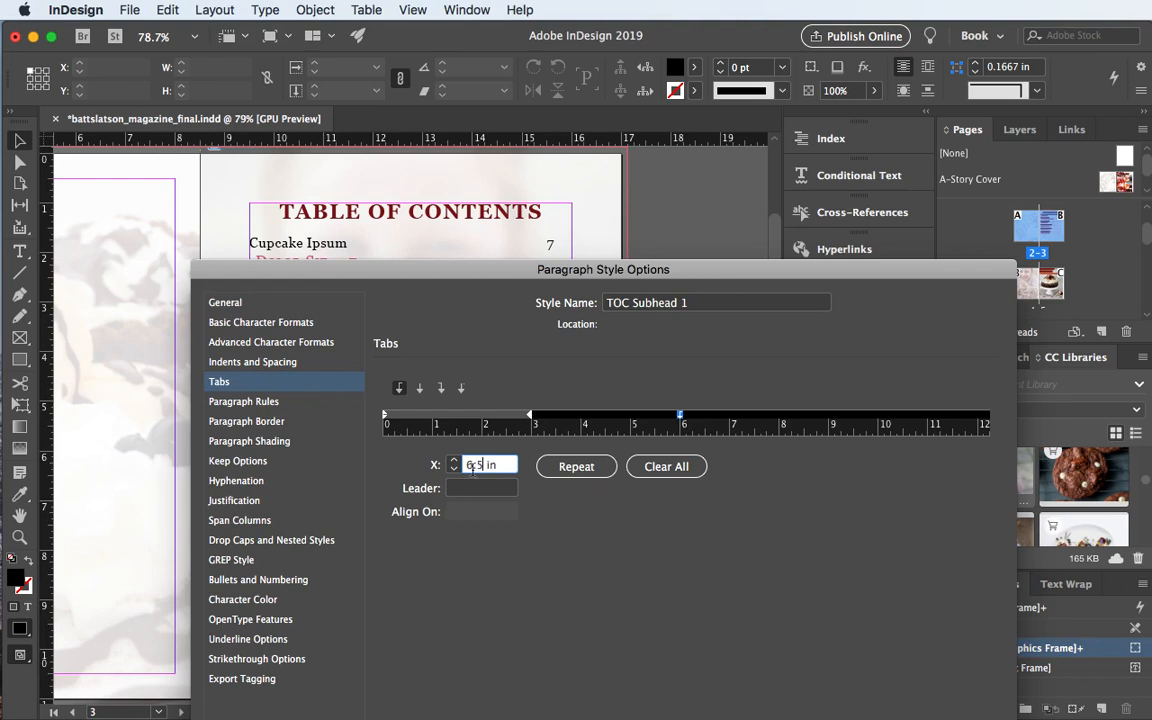
{"action": "key", "text": "Tab"}
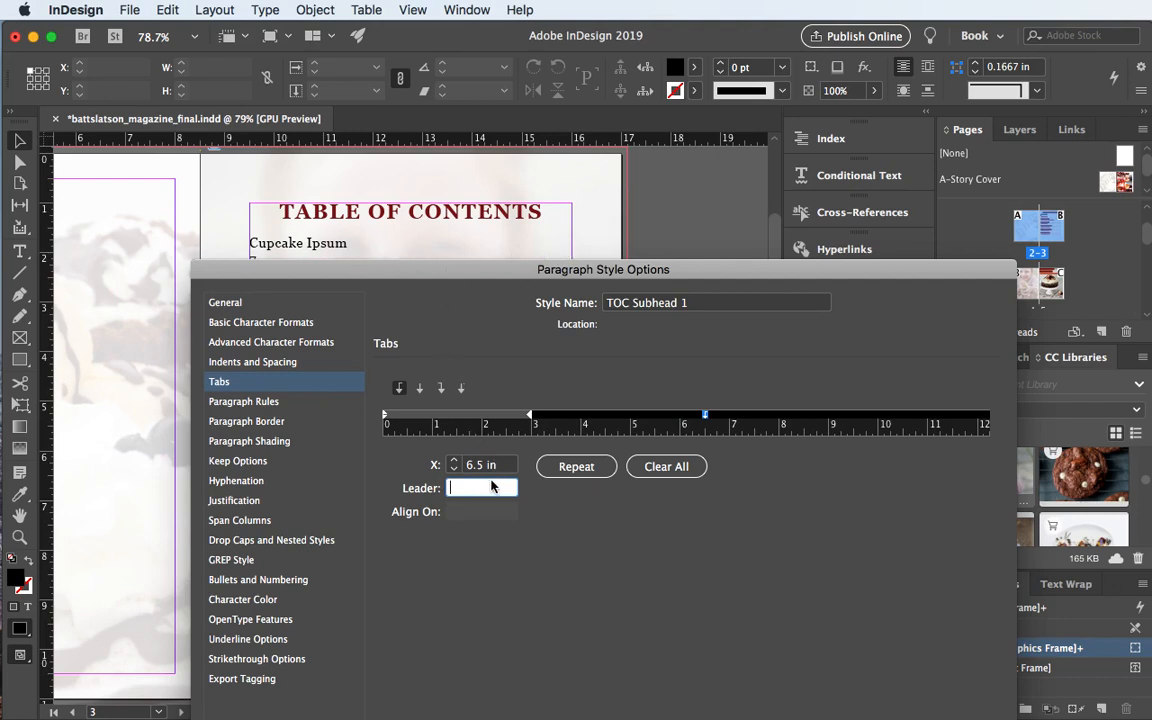
{"action": "left_click_drag", "start_coordinate": [481, 467], "coordinate": [467, 467]}
{"action": "type", "text": "6"}
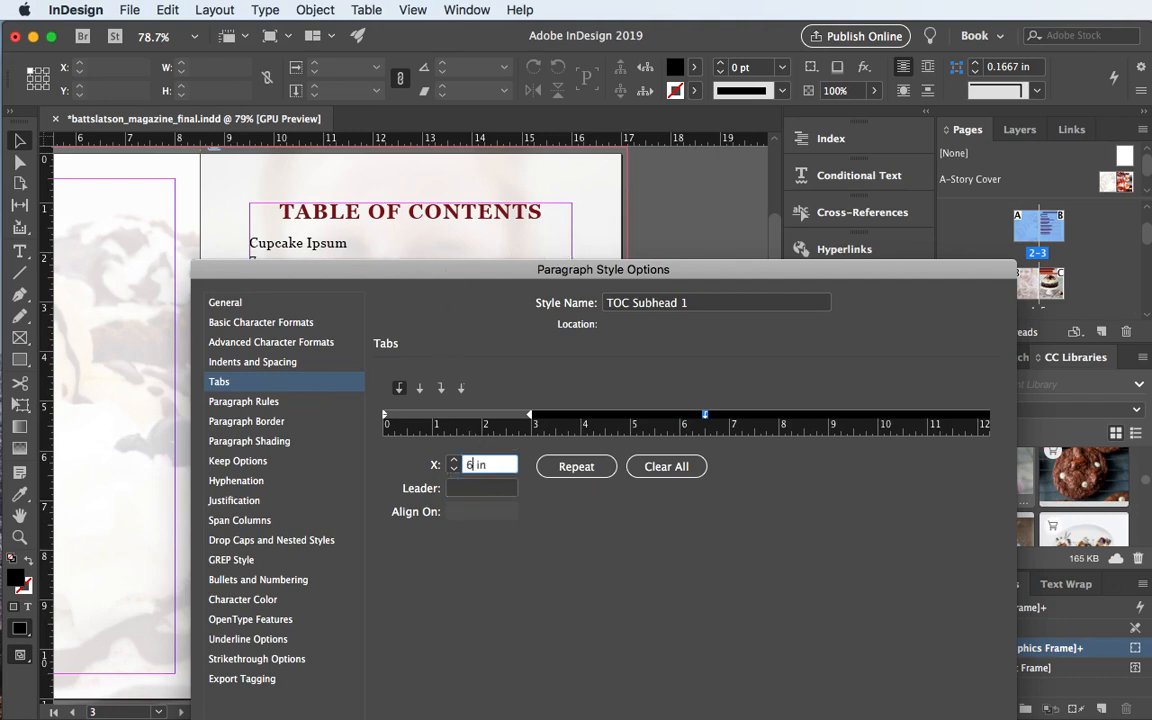
{"action": "key", "text": "Tab"}
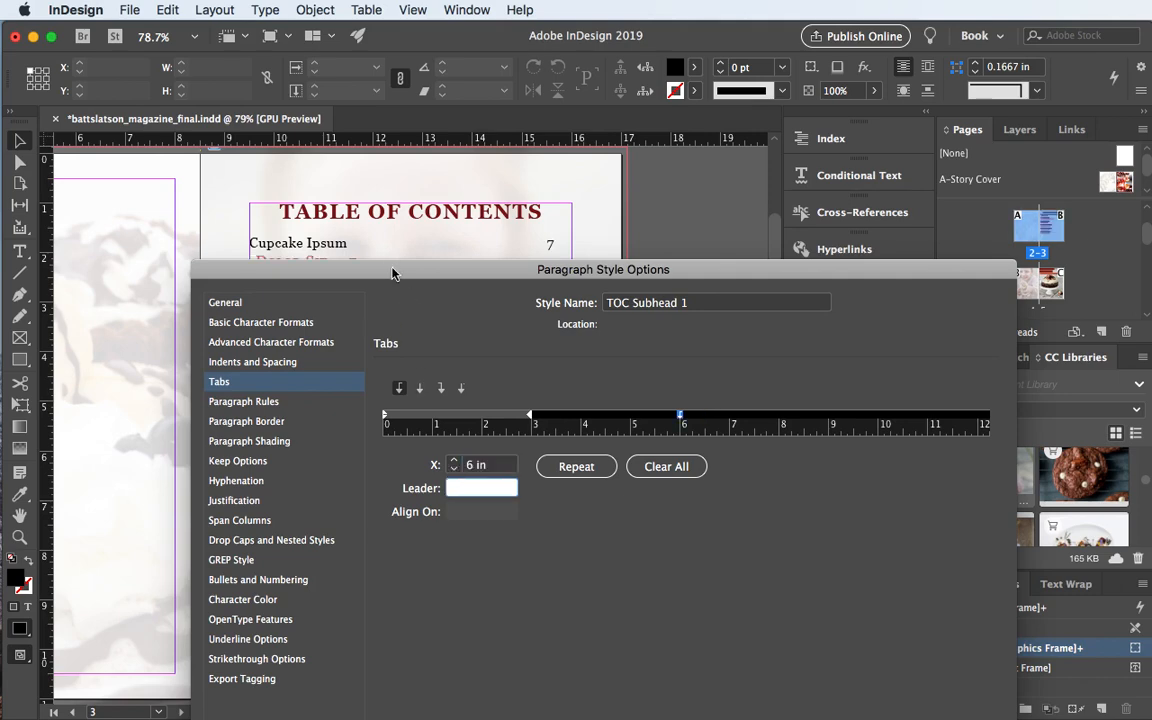
- Set a period as the leader character for the TOC Subhead 1 tab stop
{"action": "left_click_drag", "start_coordinate": [393, 273], "coordinate": [450, 348]}
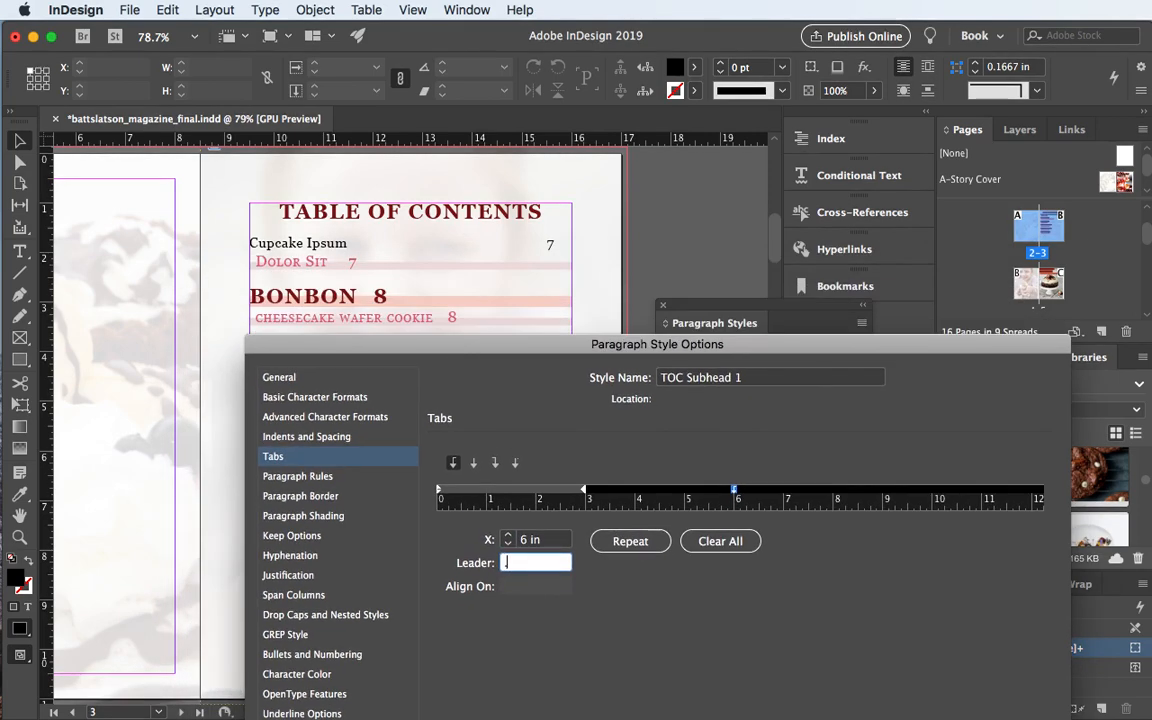
{"action": "type", "text": "."}
{"action": "left_click", "coordinate": [538, 541]}
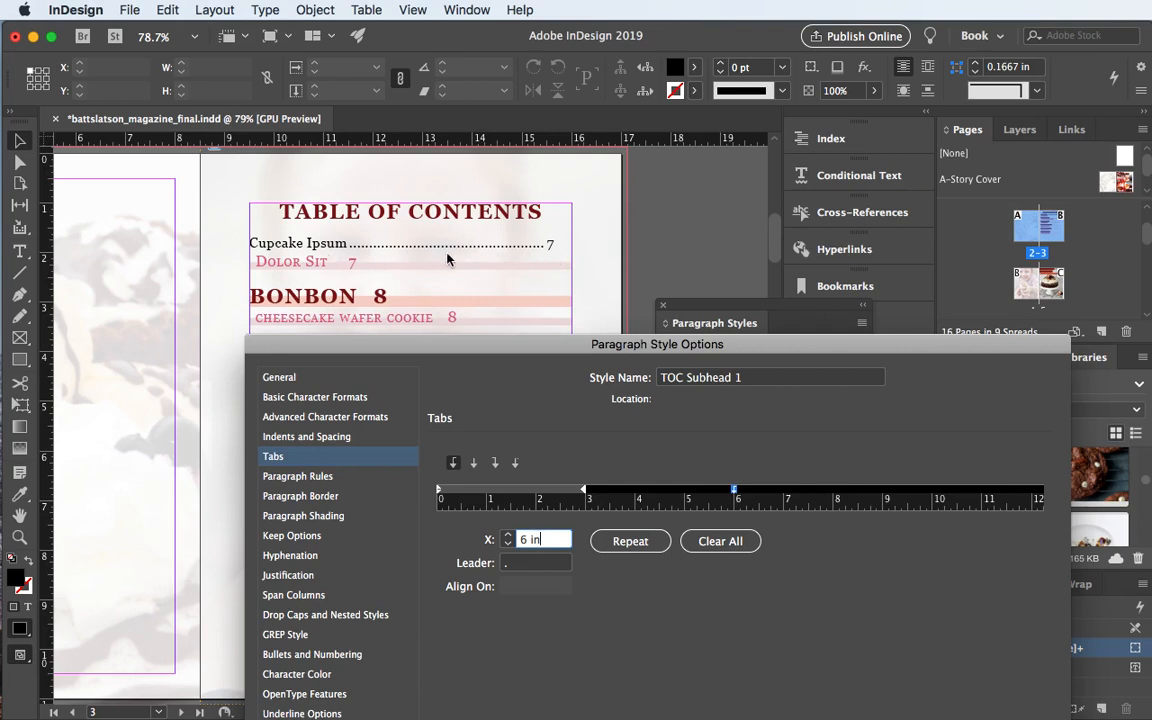
- Try the spaced leader pattern ".. ." for the TOC Subhead 1 tab stop, and restore the single-period leader
{"action": "left_click", "coordinate": [521, 564]}
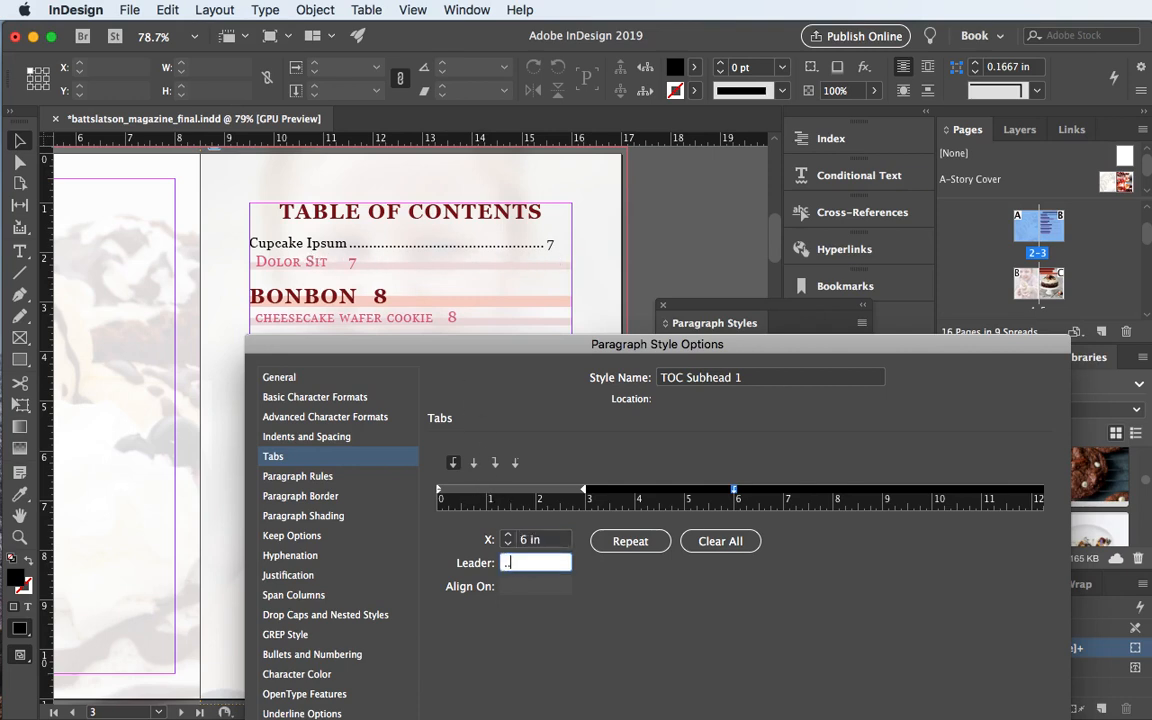
{"action": "left_click", "coordinate": [524, 541]}
{"action": "left_click", "coordinate": [510, 565]}
{"action": "type", "text": "."}
{"action": "key", "text": "BackSpace"}
{"action": "key", "text": "Tab"}
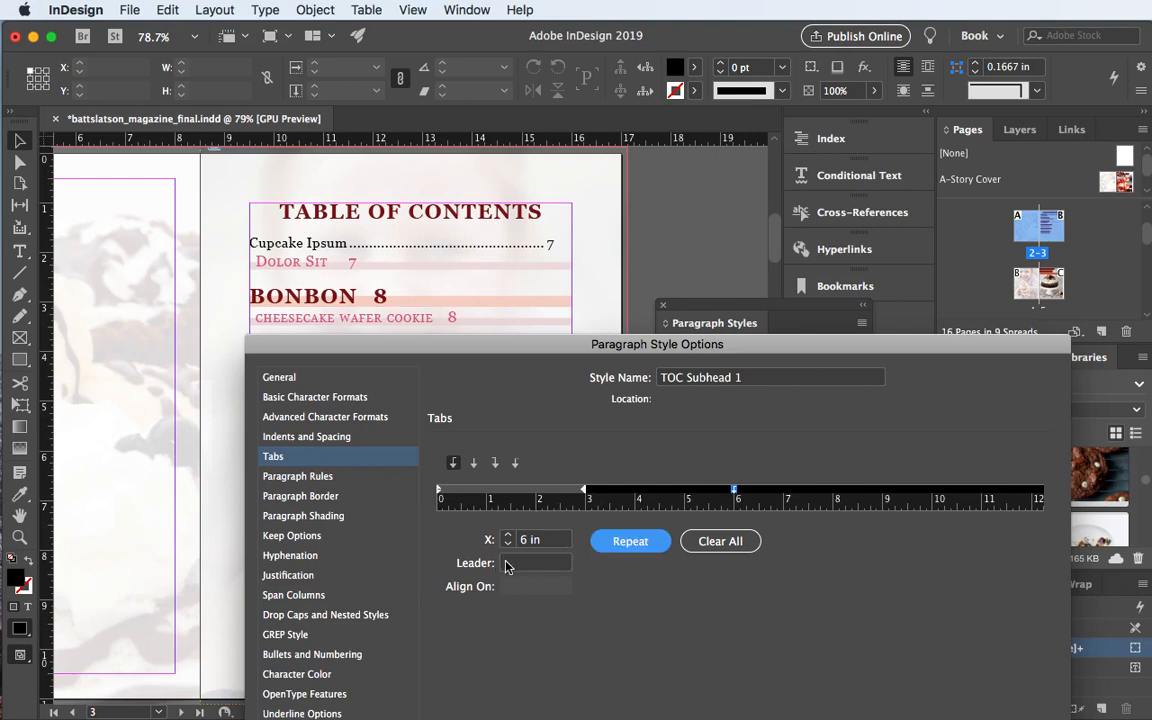
{"action": "left_click", "coordinate": [510, 563]}
{"action": "type", "text": ". ."}
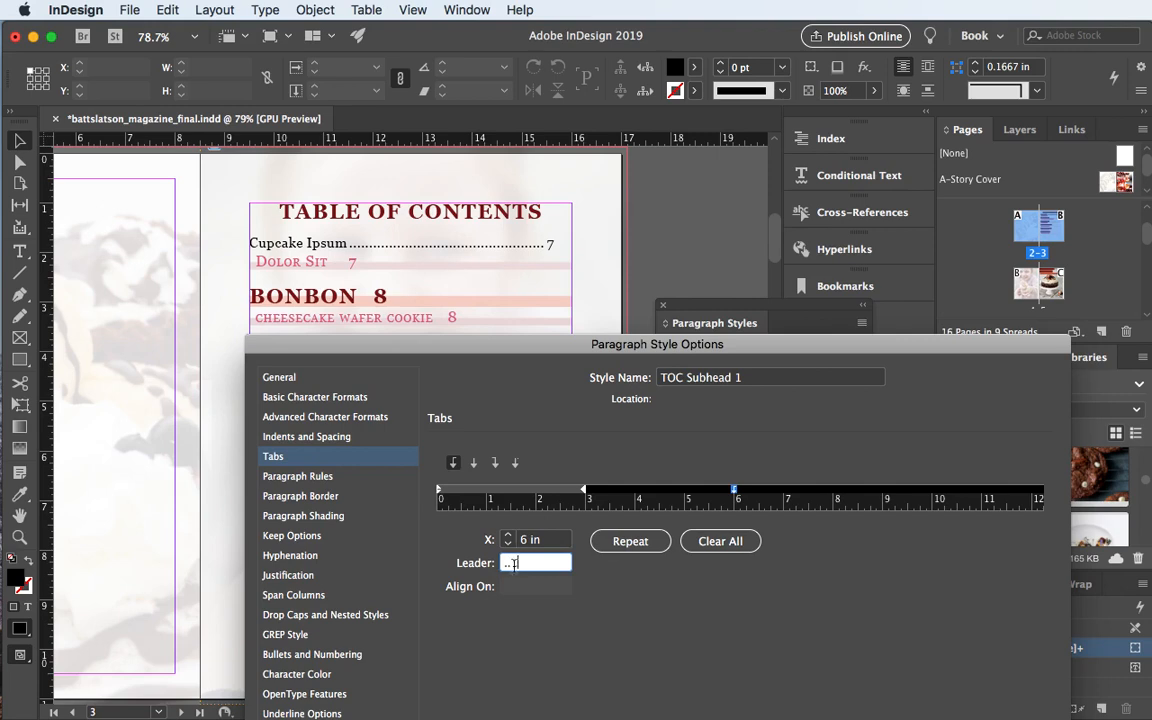
{"action": "left_click", "coordinate": [612, 541]}
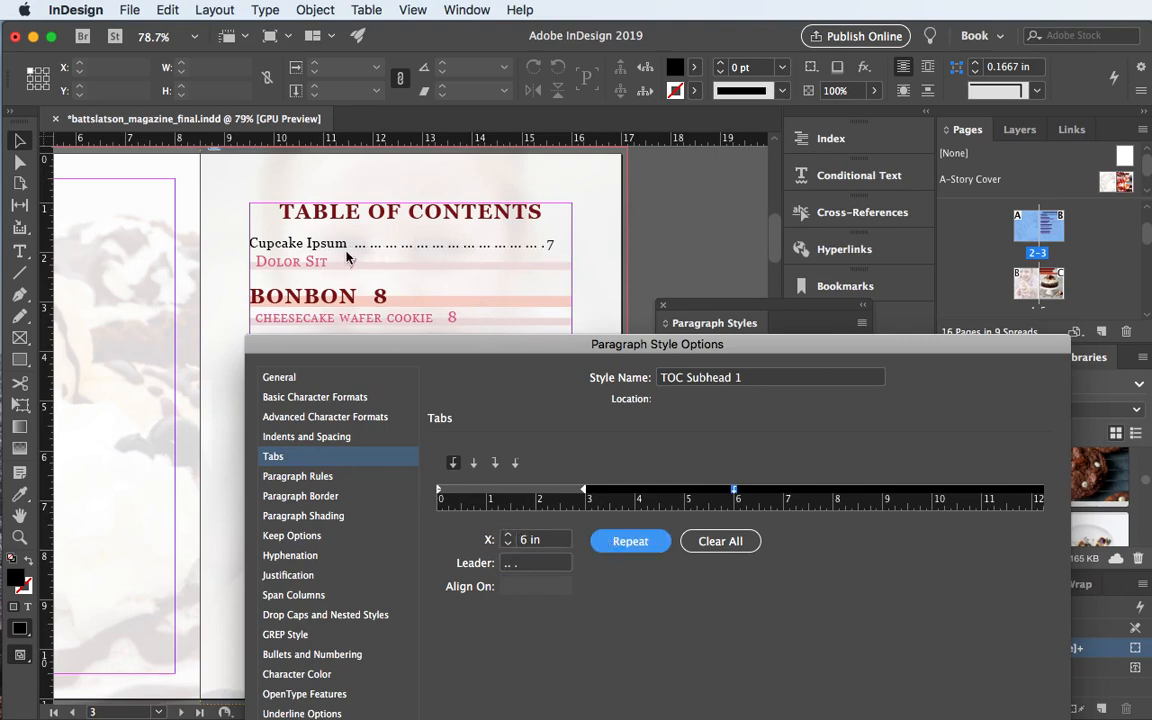
{"action": "double_click", "coordinate": [503, 563]}
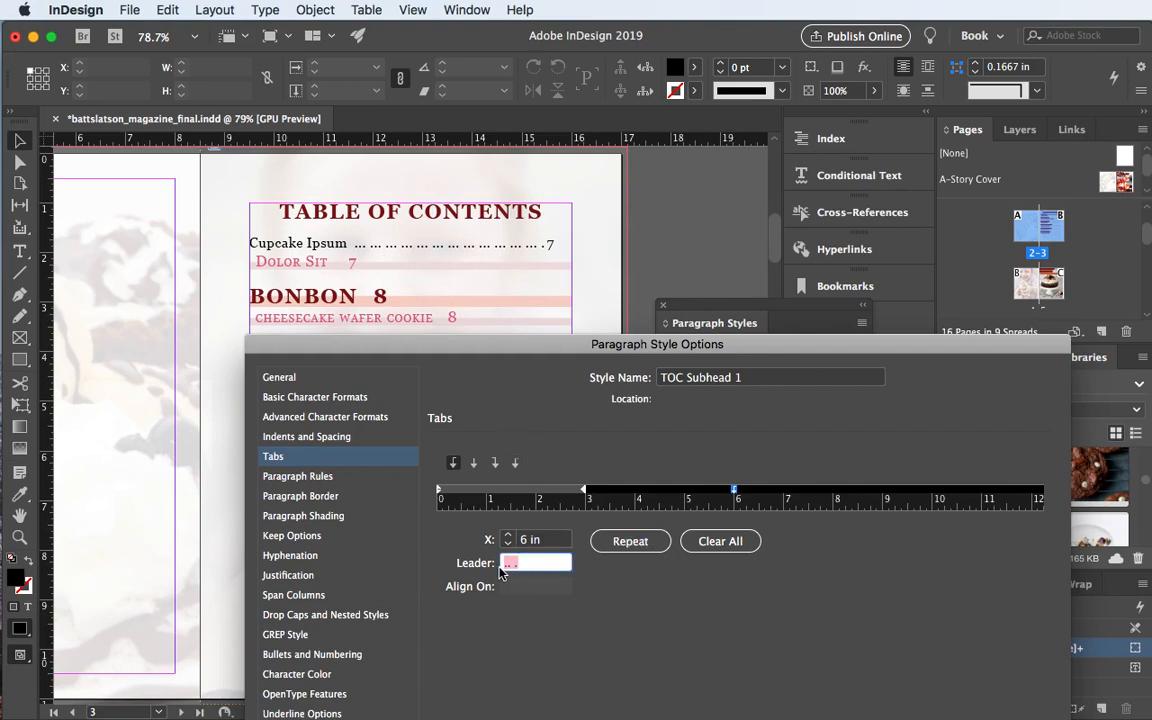
{"action": "type", "text": "."}
{"action": "key", "text": "Tab"}
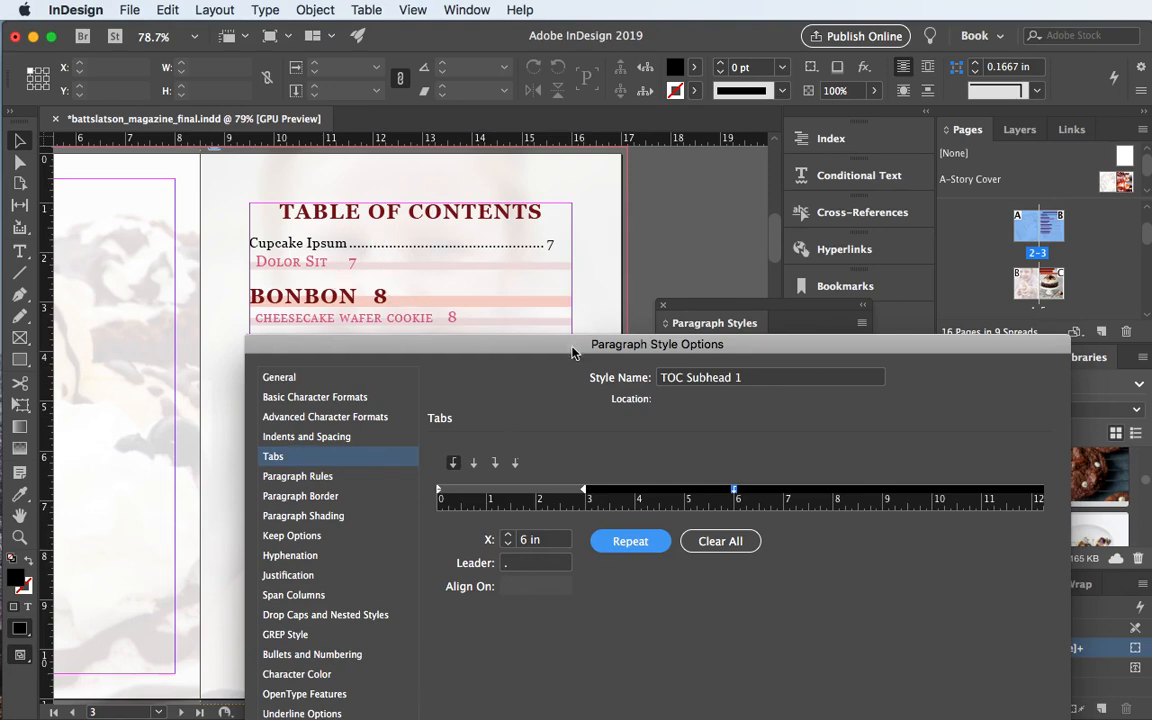
- Review the TOC Subhead 1 style's indents and spacing, and save the style changes
{"action": "left_click_drag", "start_coordinate": [573, 350], "coordinate": [494, 300]}
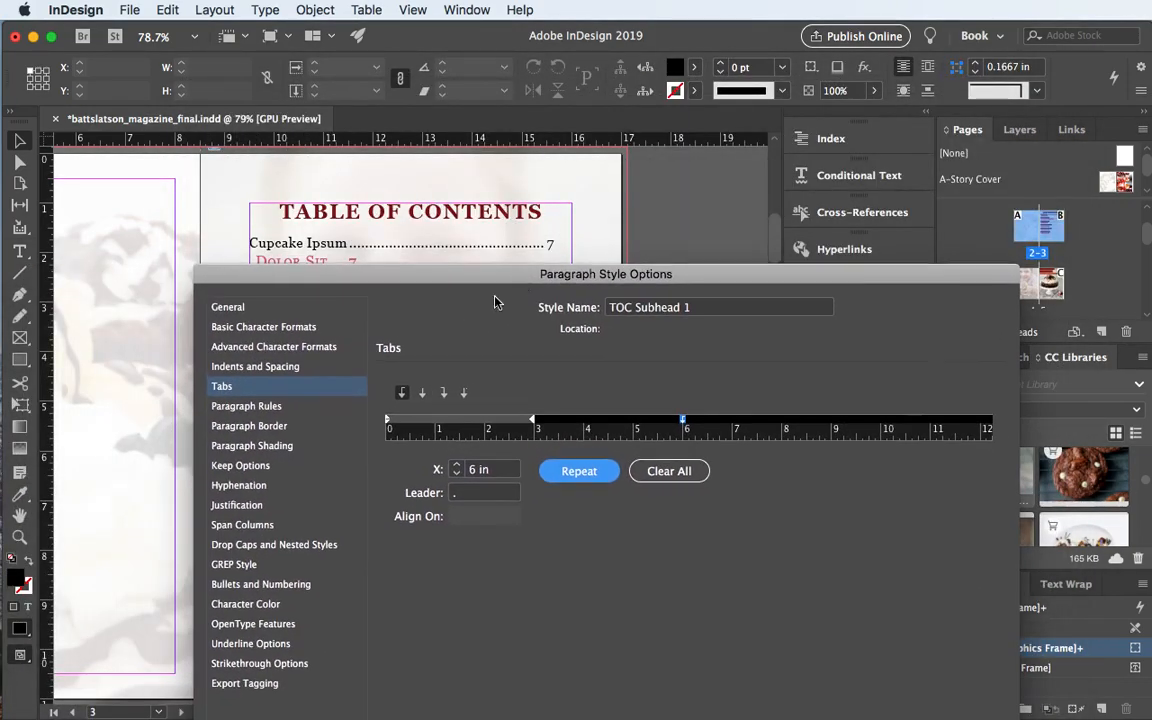
{"action": "left_click", "coordinate": [241, 370]}
{"action": "left_click_drag", "start_coordinate": [297, 282], "coordinate": [208, 126]}
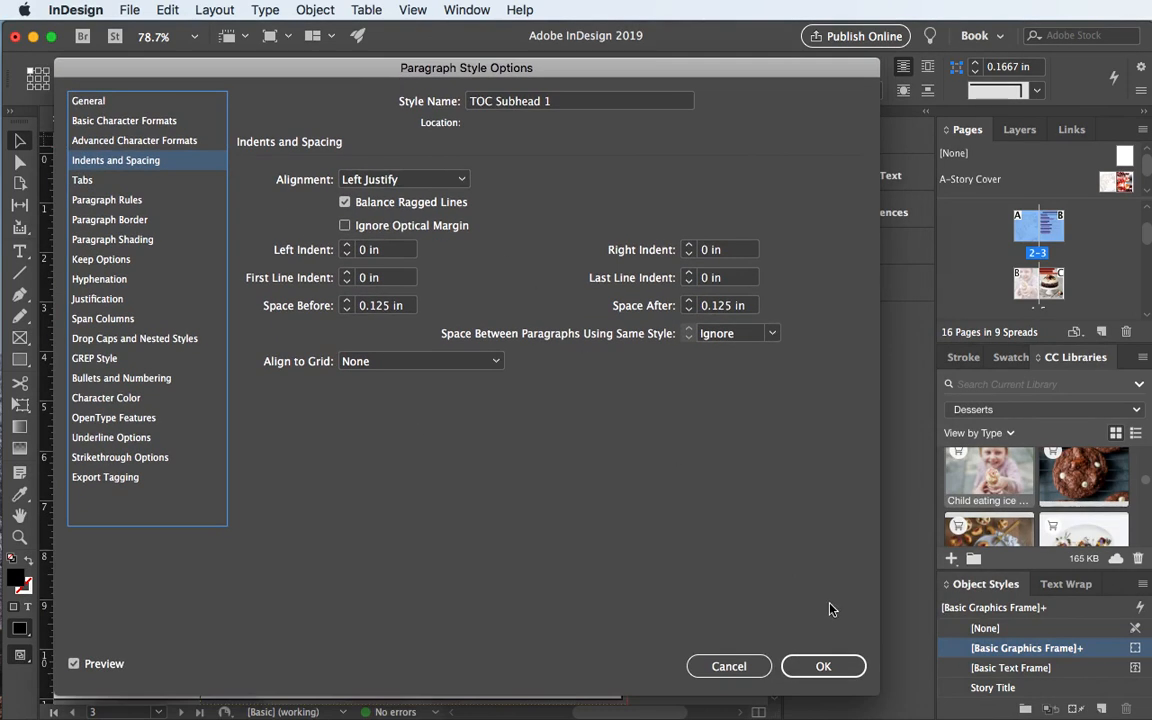
{"action": "left_click", "coordinate": [845, 716]}
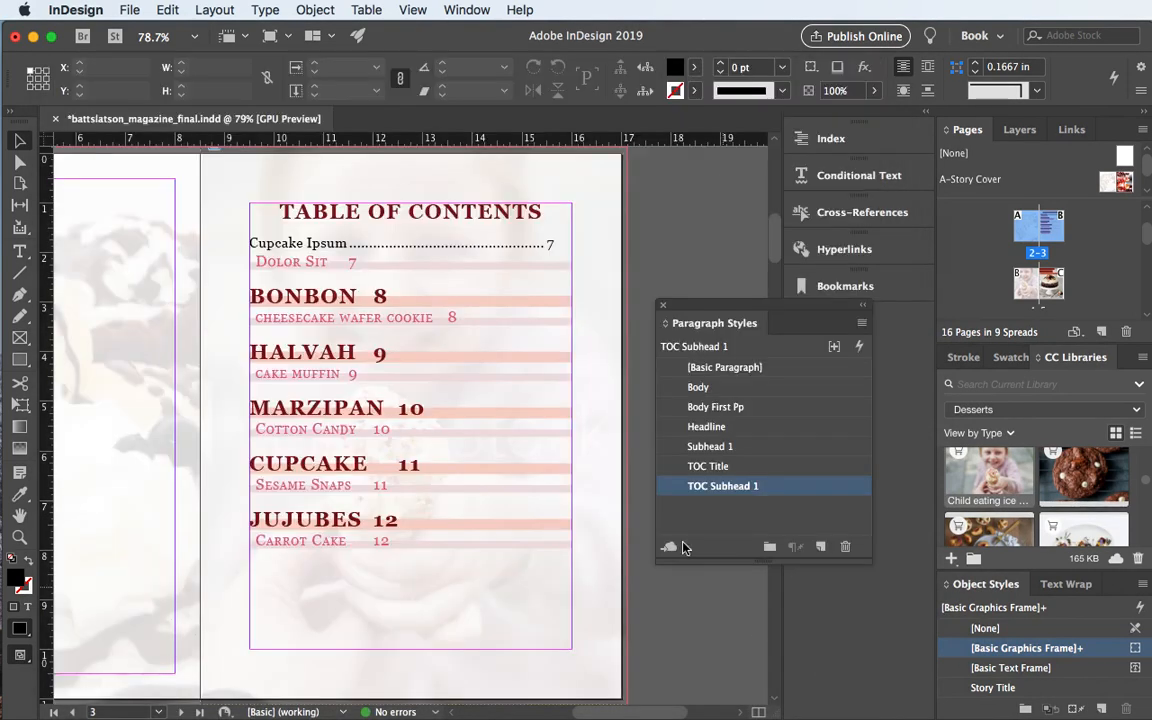
- Create a paragraph style named ToC Subhead 2, based on Subhead 1, from the Dolor Sit line in the table of contents
{"action": "left_click", "coordinate": [297, 270]}
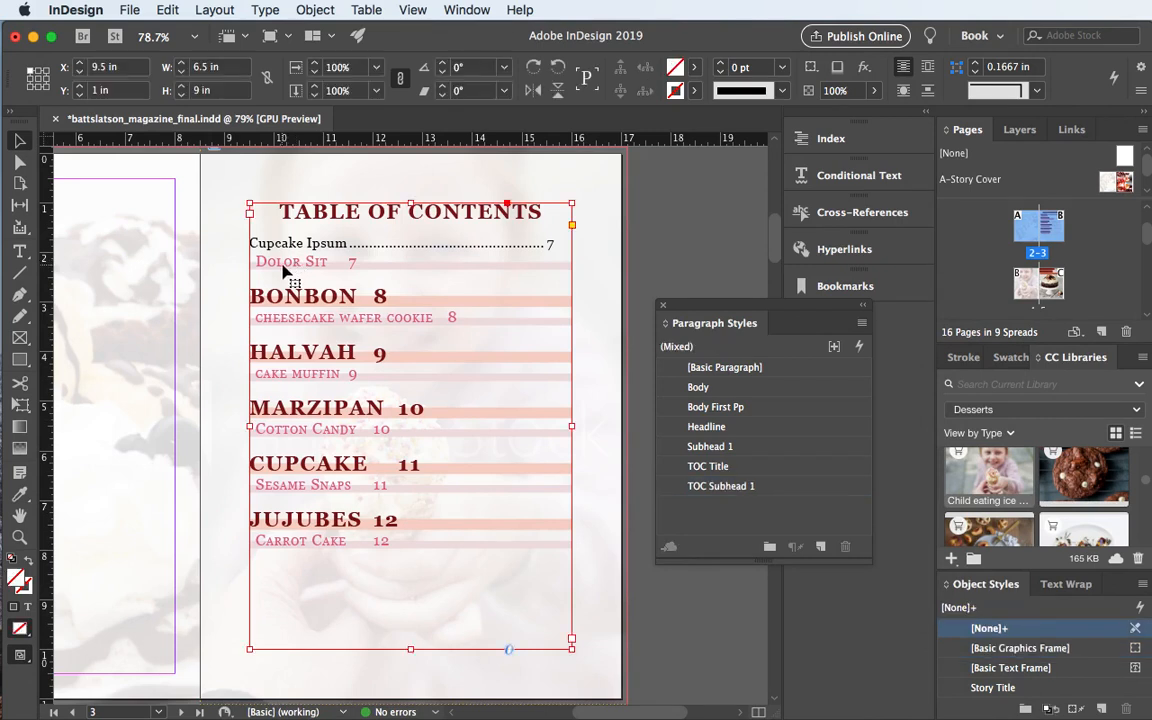
{"action": "double_click", "coordinate": [276, 264]}
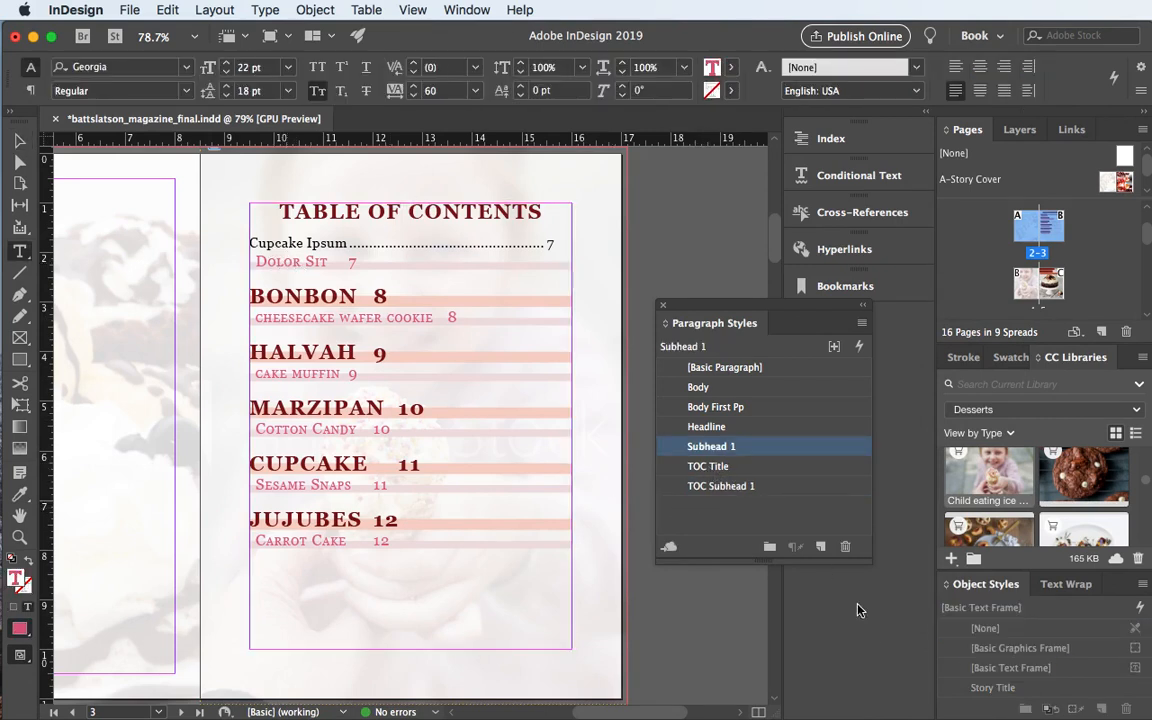
{"action": "left_click", "coordinate": [820, 546]}
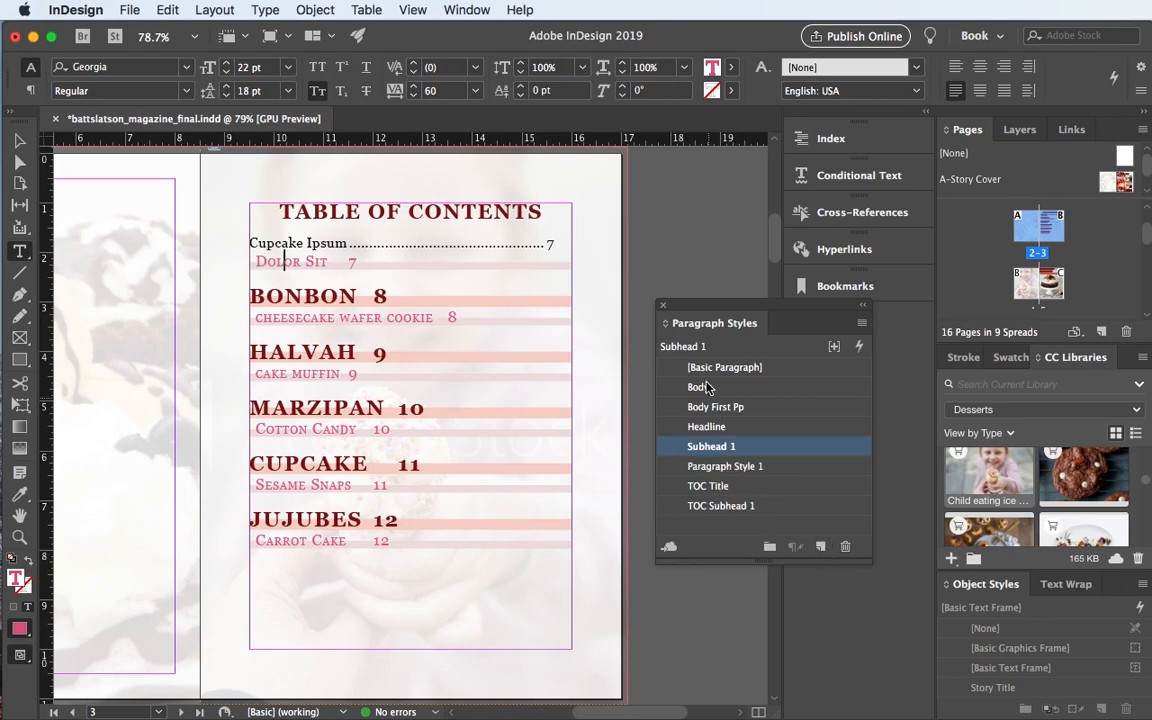
{"action": "double_click", "coordinate": [708, 470]}
{"action": "type", "text": "ToC Subhea"}
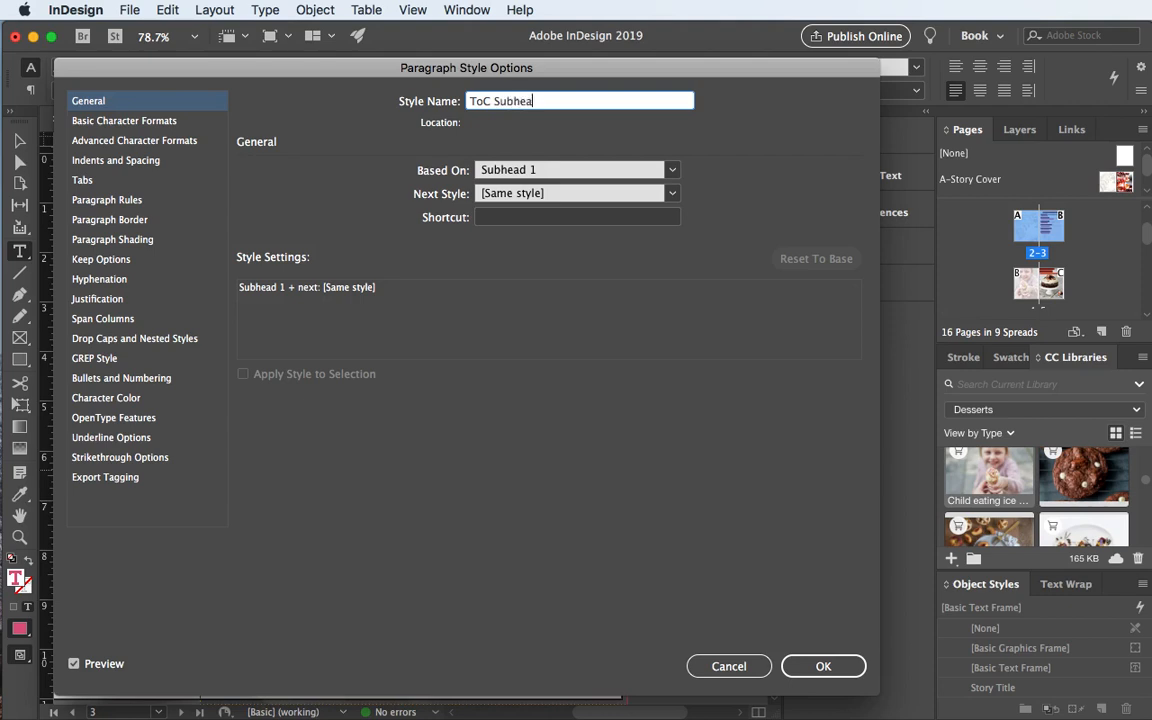
{"action": "type", "text": "d 2"}
{"action": "left_click_drag", "start_coordinate": [410, 80], "coordinate": [514, 88]}
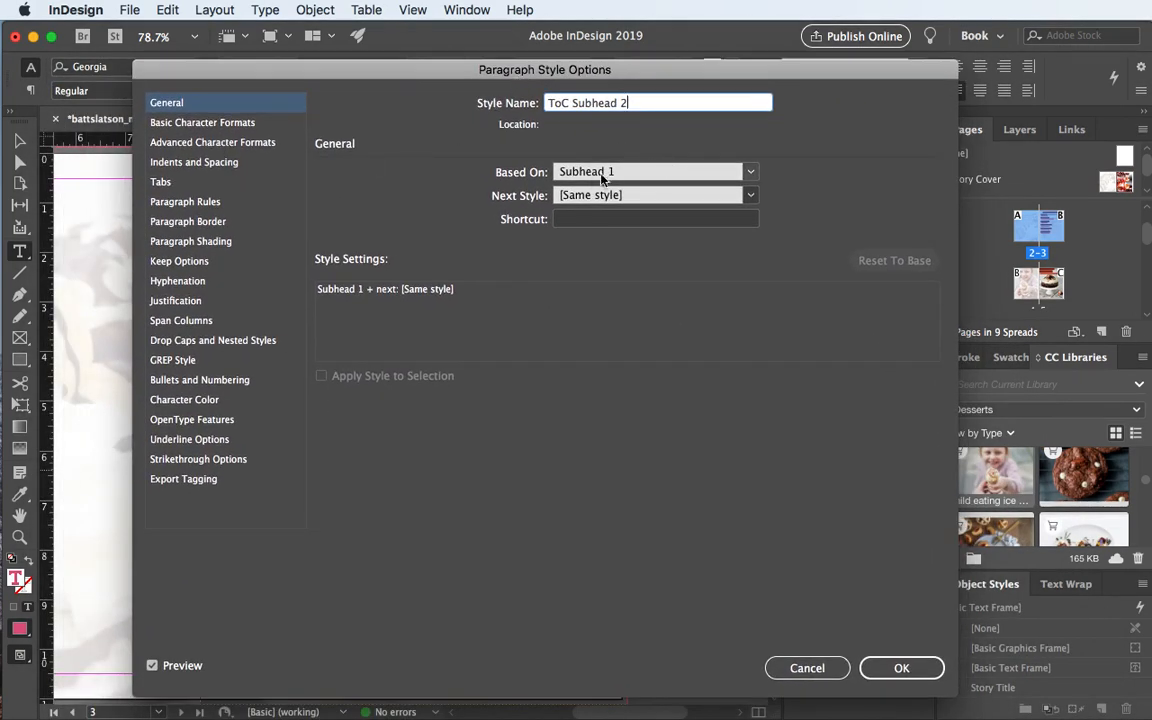
{"action": "left_click", "coordinate": [900, 668]}
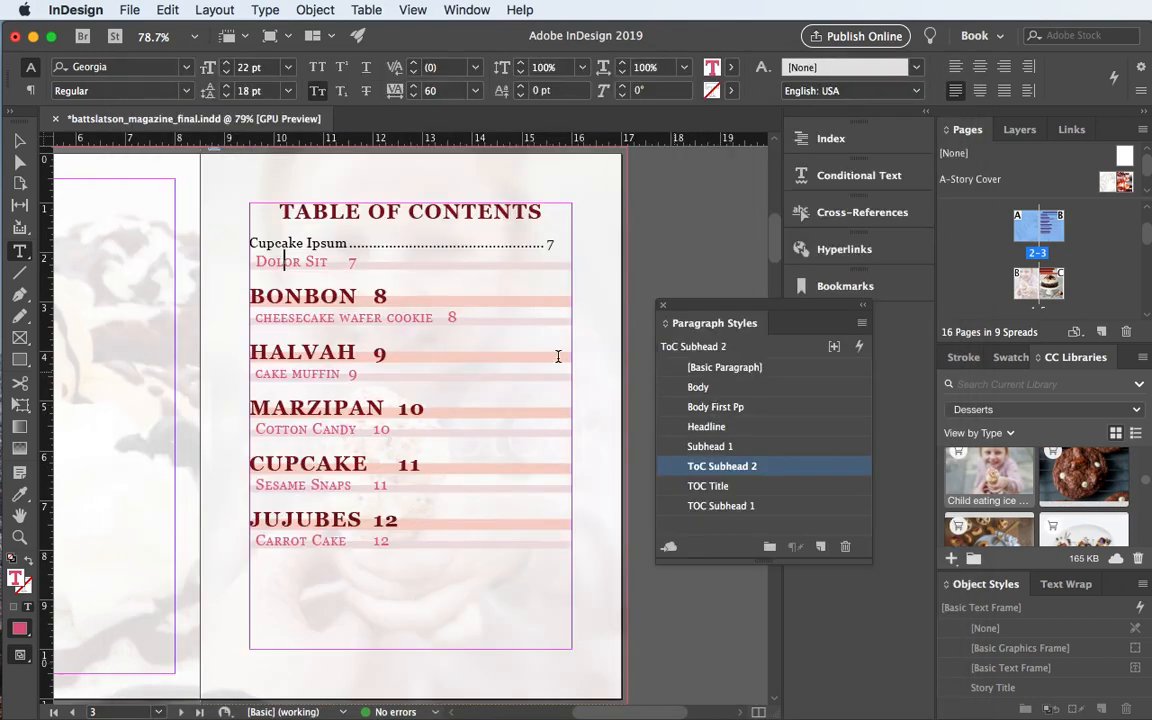
- Apply the TOC Subhead 1 style to the Dolor Sit line
{"action": "left_click", "coordinate": [712, 506]}
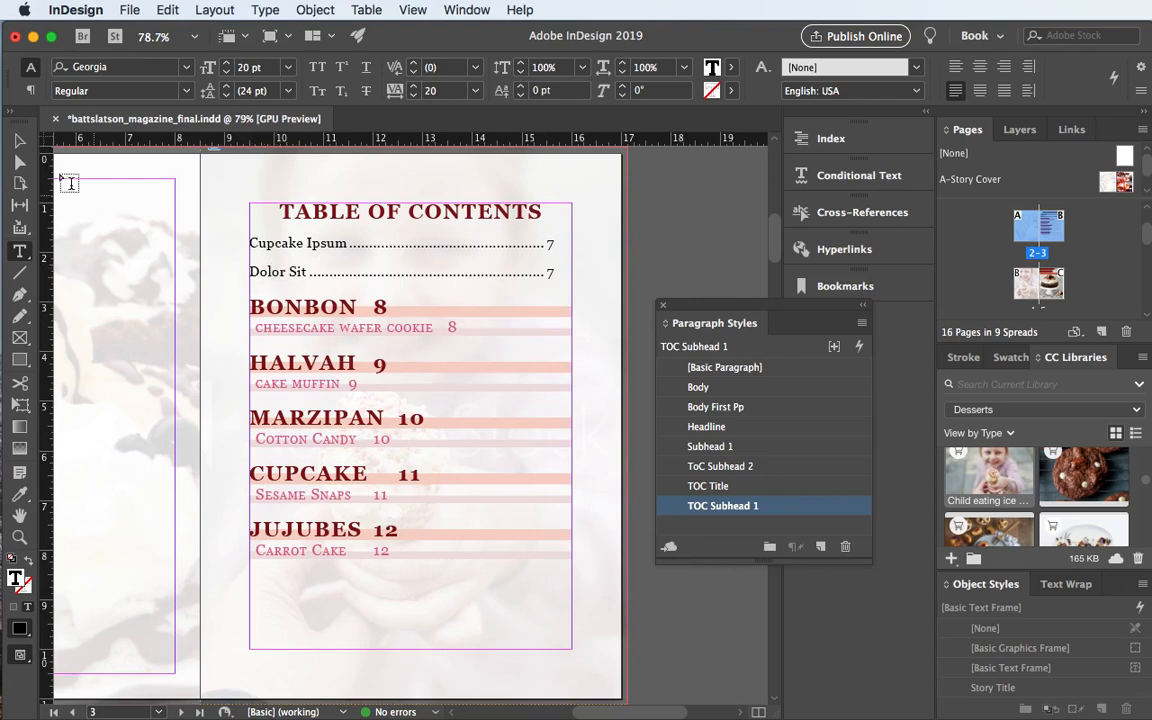
- Deselect the table of contents frame and move the ToC Subhead 2 style below TOC Subhead 1 in the paragraph style list
{"action": "left_click", "coordinate": [19, 140]}
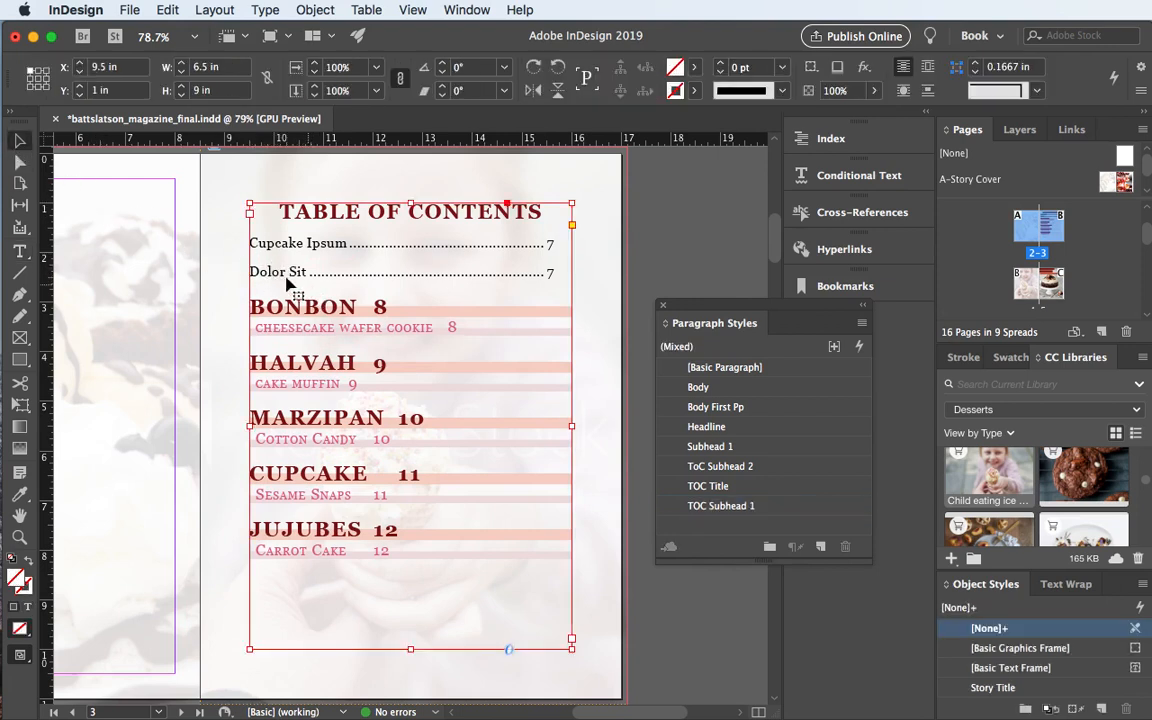
{"action": "left_click", "coordinate": [658, 211]}
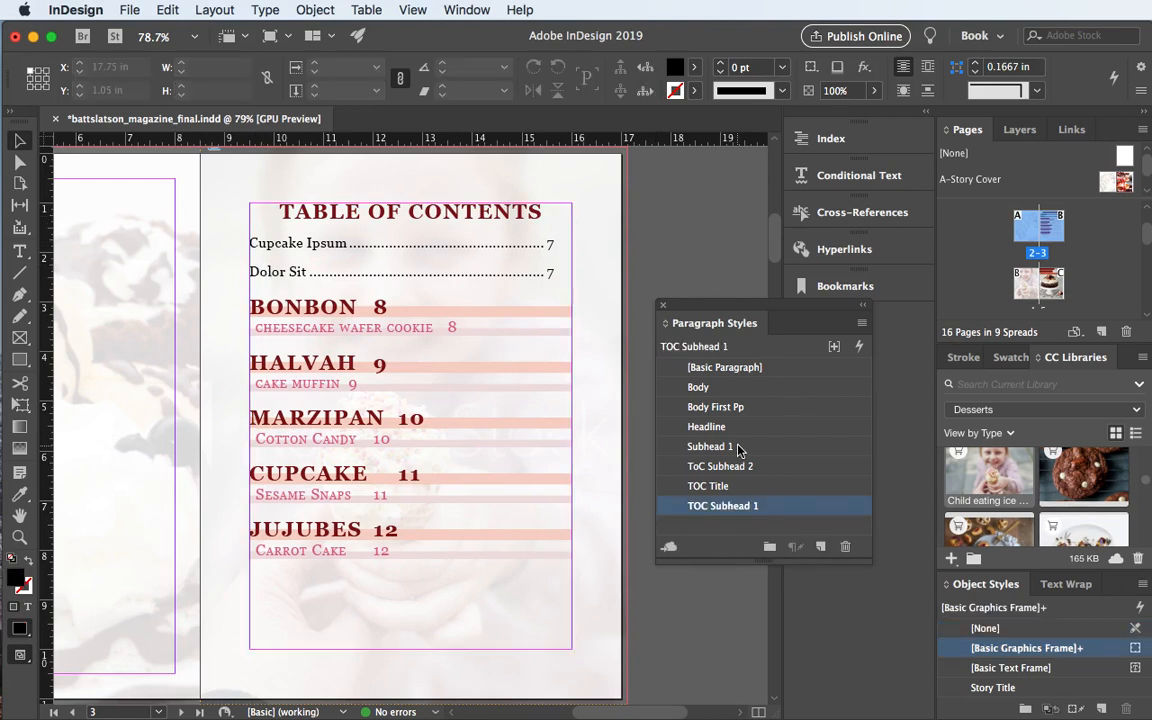
{"action": "left_click", "coordinate": [772, 469]}
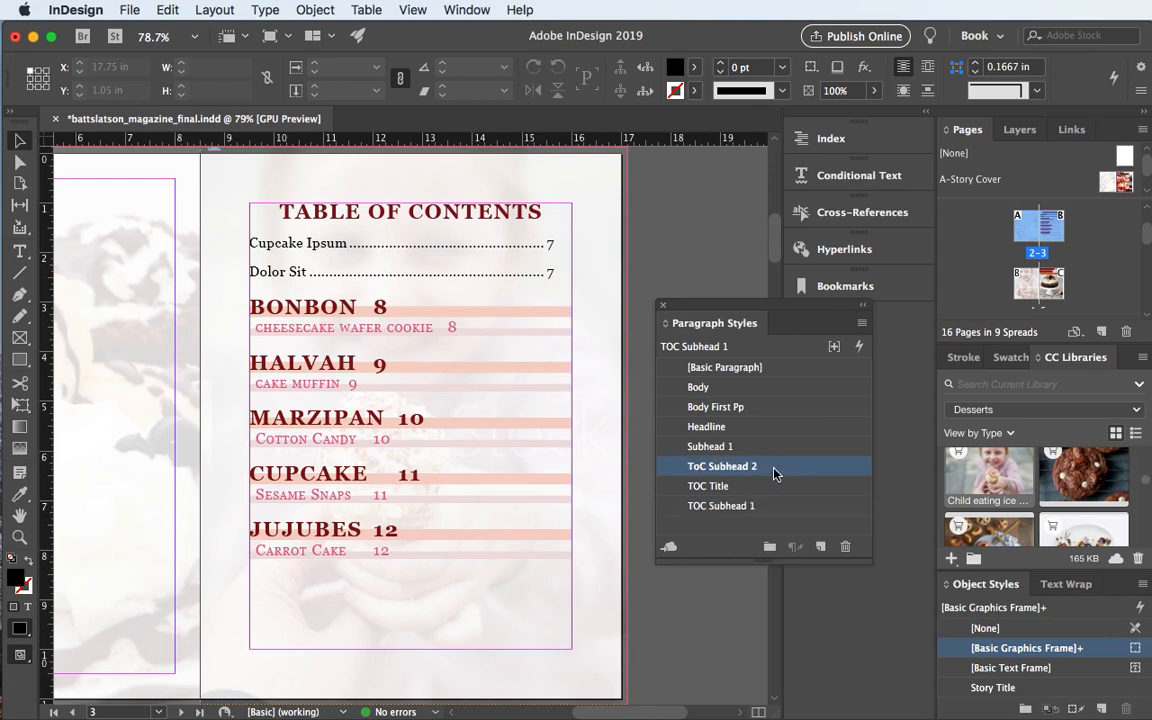
{"action": "left_click", "coordinate": [775, 469]}
{"action": "left_click", "coordinate": [666, 474]}
{"action": "left_click_drag", "start_coordinate": [666, 474], "coordinate": [670, 512]}
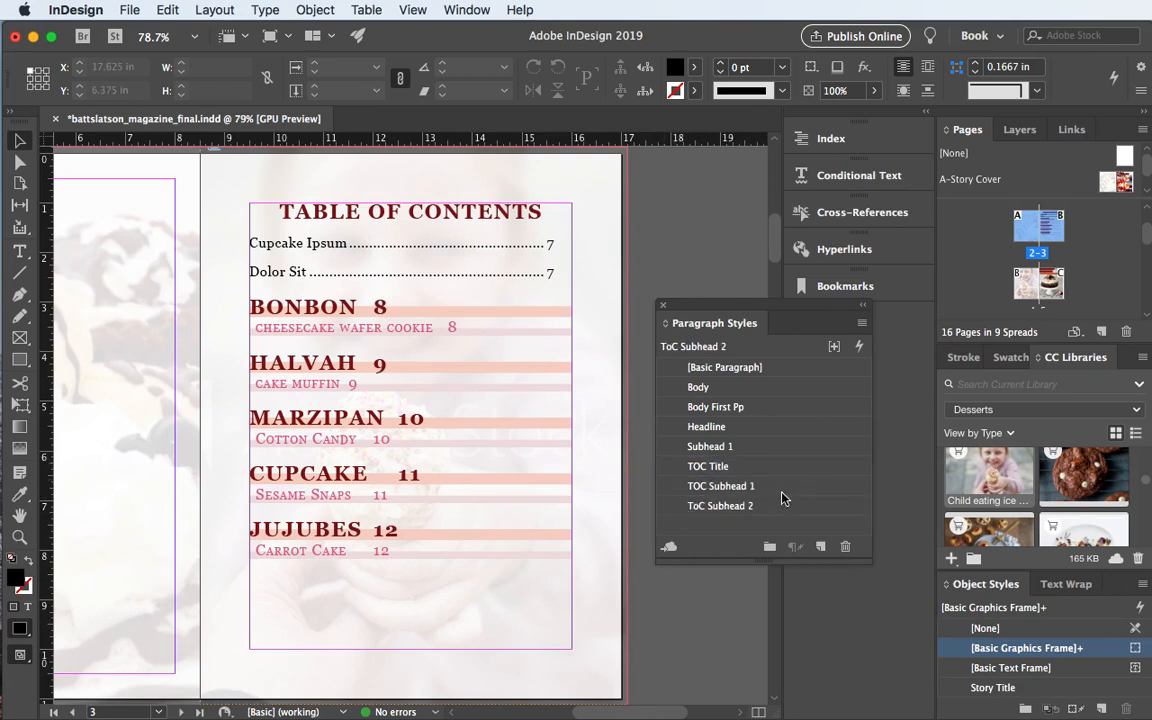
- Edit the ToC Subhead 2 paragraph style and set its character color to [Black] 85%
{"action": "double_click", "coordinate": [720, 506]}
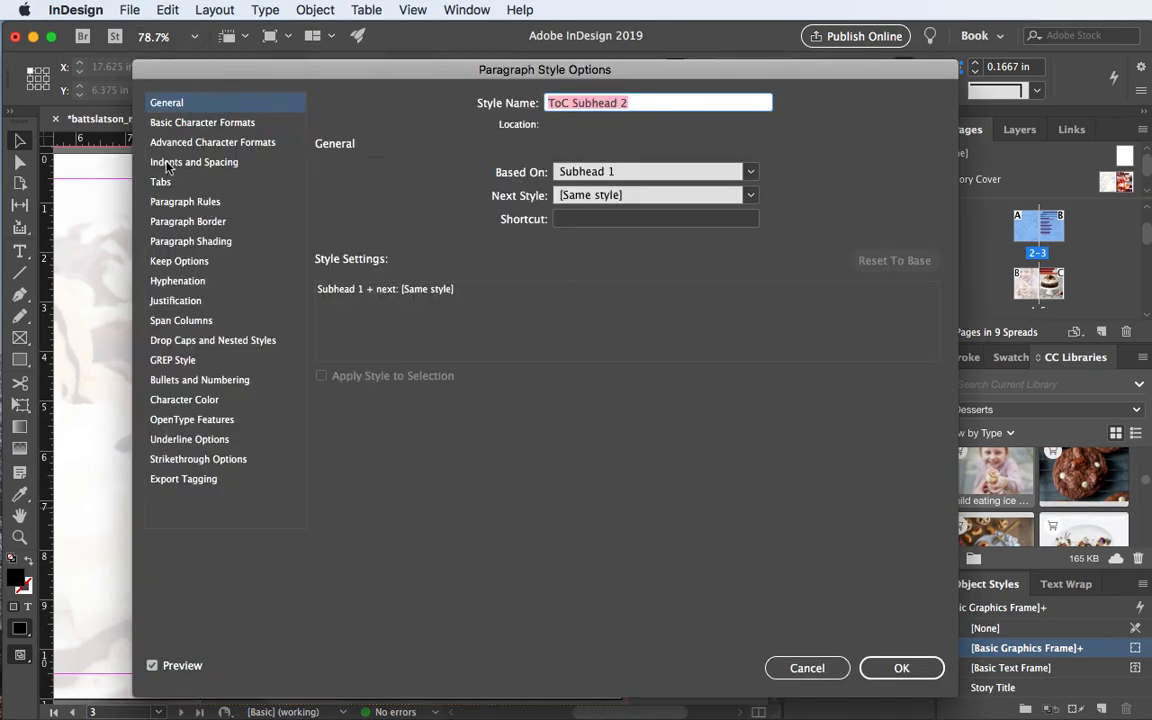
{"action": "left_click", "coordinate": [174, 404]}
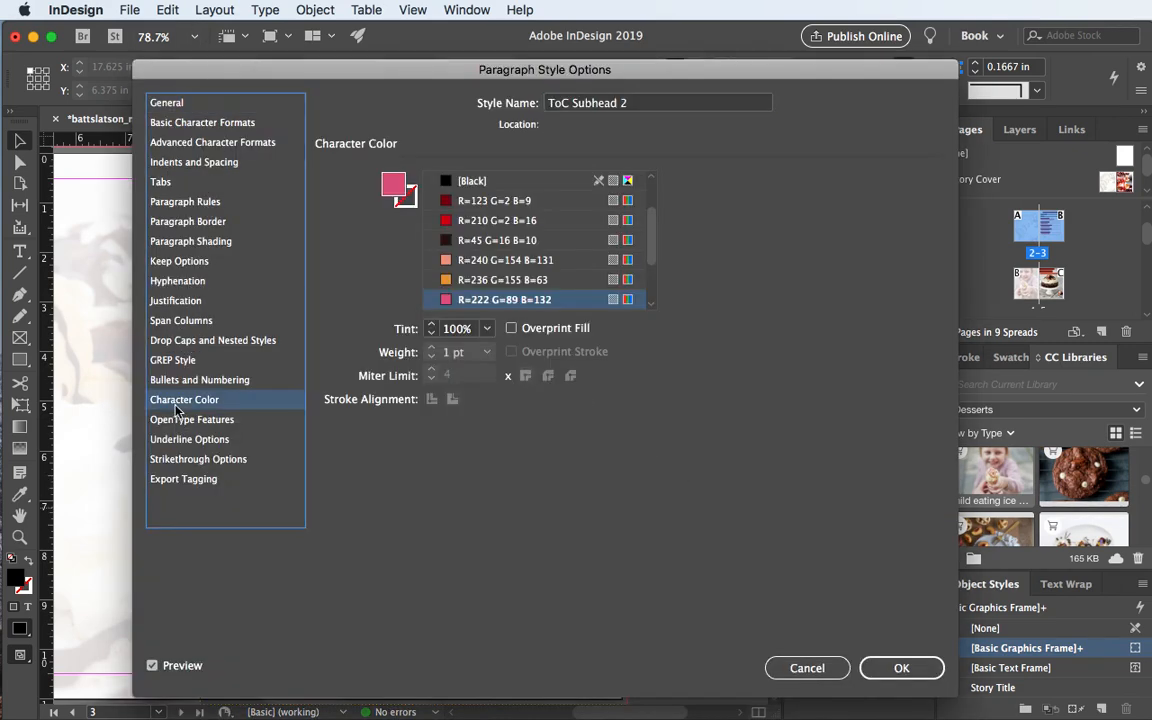
{"action": "scroll", "coordinate": [640, 255], "scroll_direction": "down", "scroll_amount": 1}
{"action": "left_click_drag", "start_coordinate": [657, 261], "coordinate": [657, 285]}
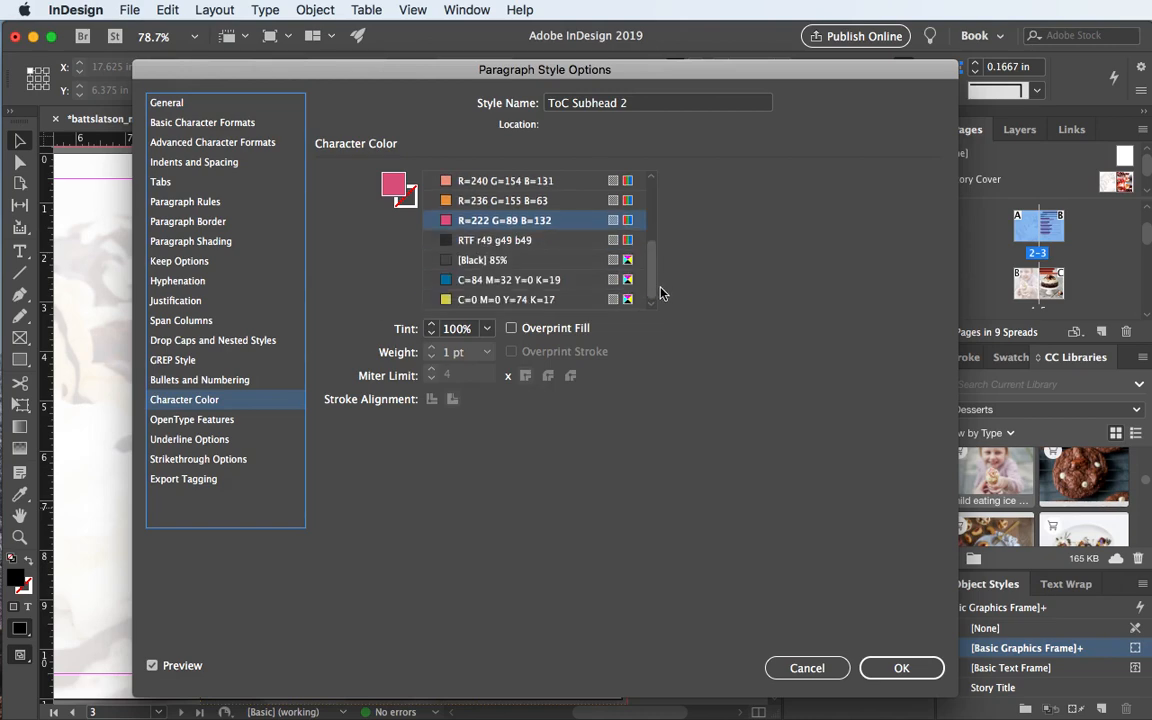
{"action": "left_click", "coordinate": [489, 264]}
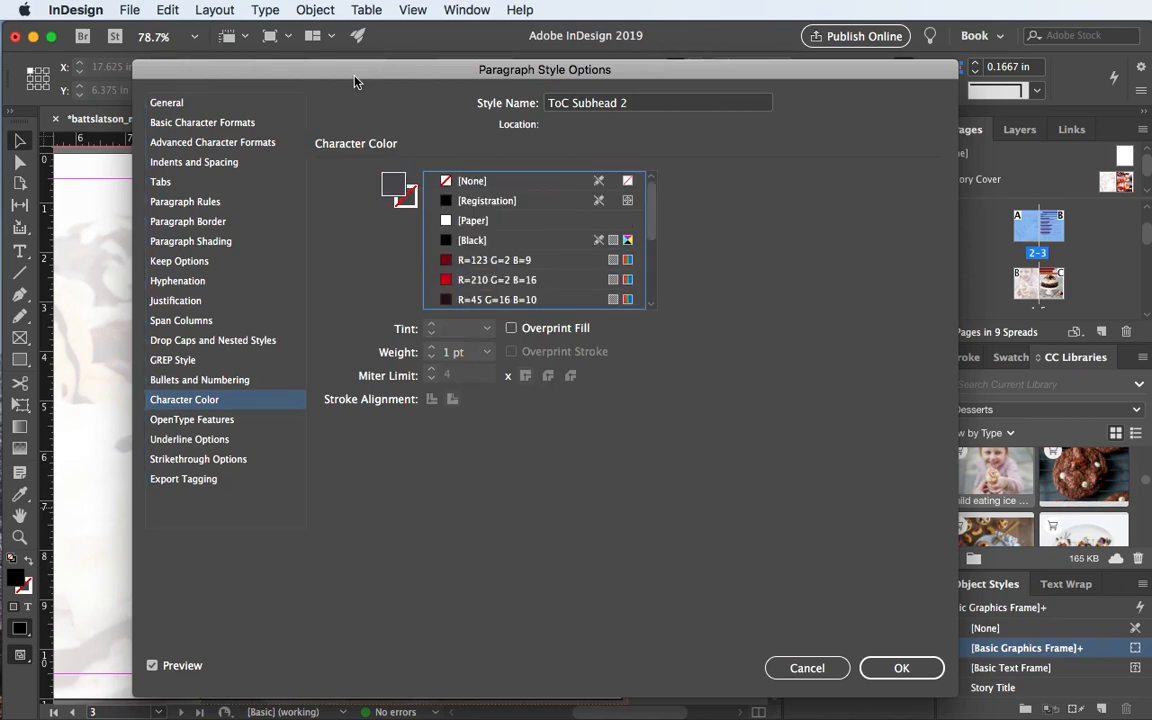
- Set the ToC Subhead 2 style's font size to 18 pt with automatic leading
{"action": "left_click_drag", "start_coordinate": [354, 80], "coordinate": [707, 102]}
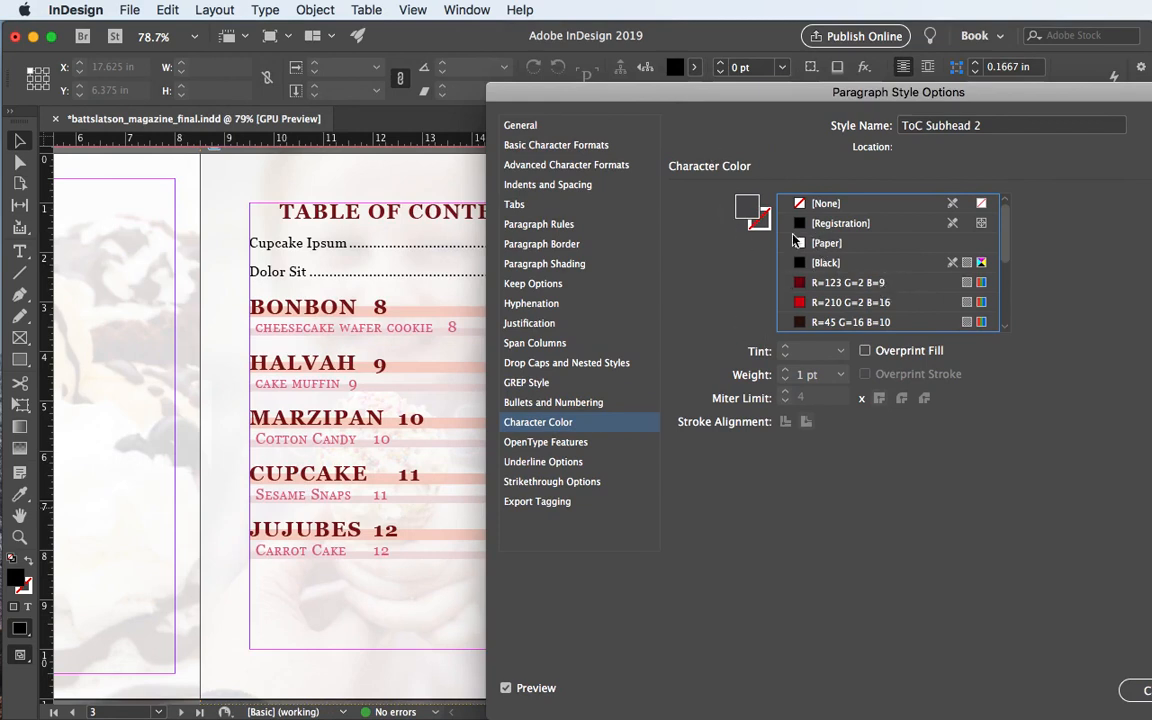
{"action": "left_click", "coordinate": [550, 147]}
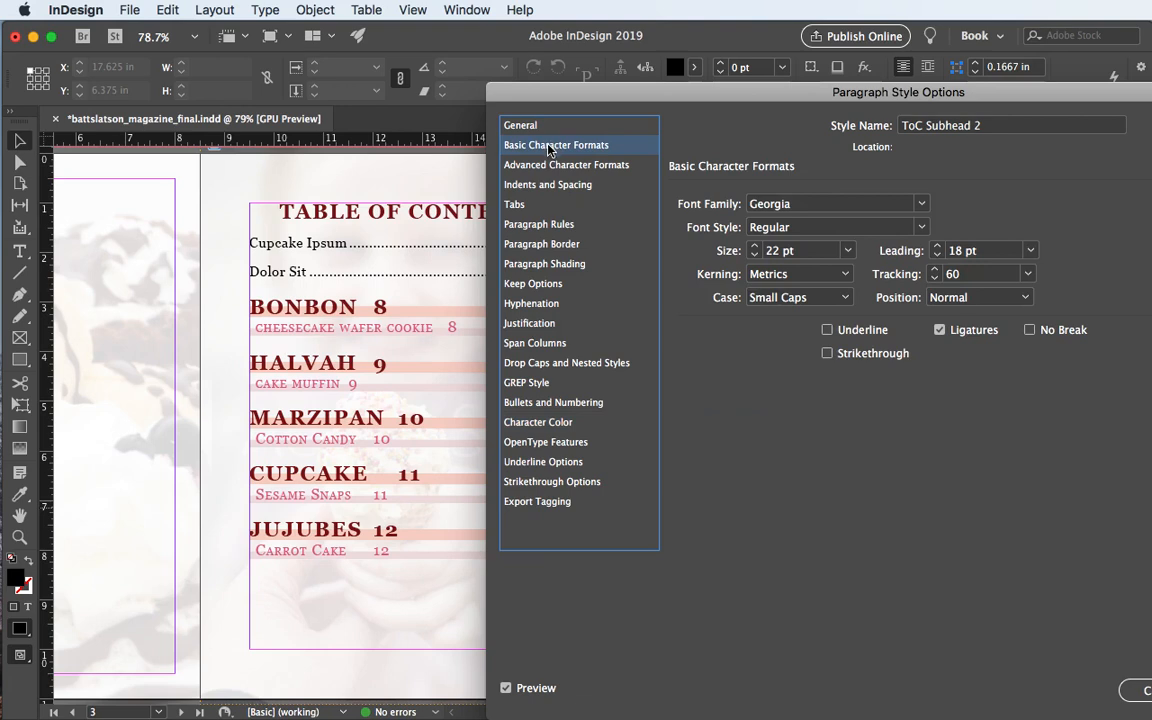
{"action": "left_click", "coordinate": [753, 255]}
{"action": "left_click", "coordinate": [754, 255]}
{"action": "left_click", "coordinate": [751, 247]}
{"action": "left_click", "coordinate": [1030, 251]}
{"action": "left_click", "coordinate": [996, 279]}
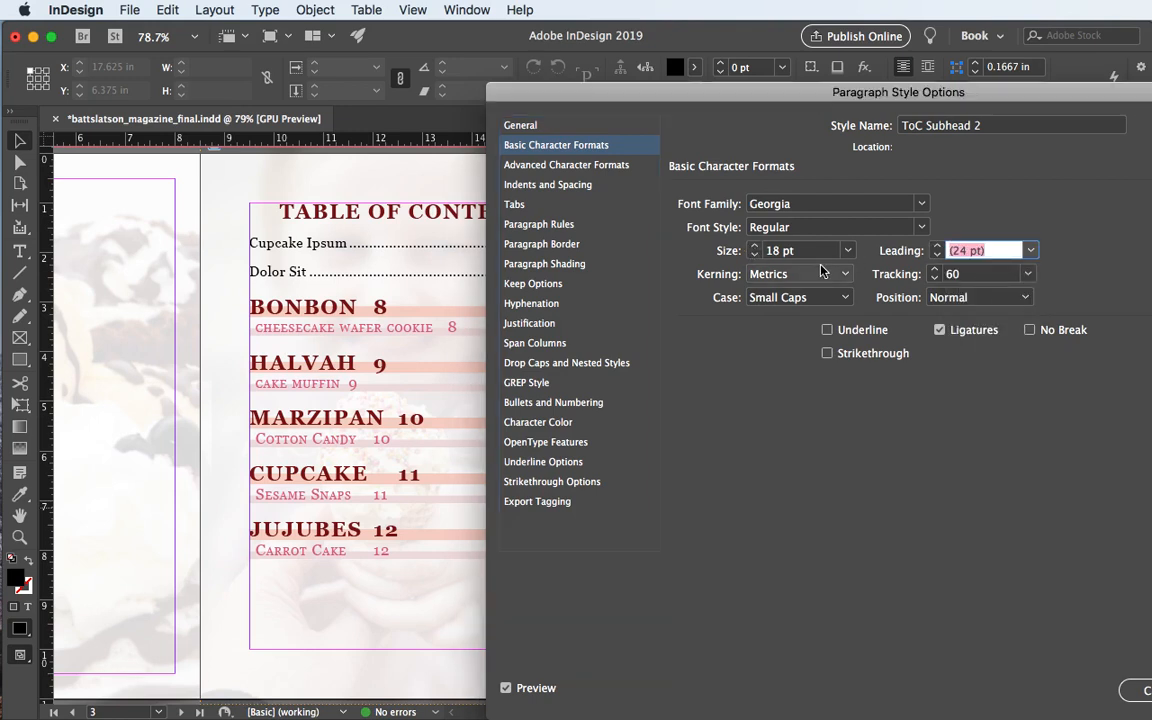
- Reduce the ToC Subhead 2 style's tracking to 40 and set its case to Normal
{"action": "left_click", "coordinate": [934, 279]}
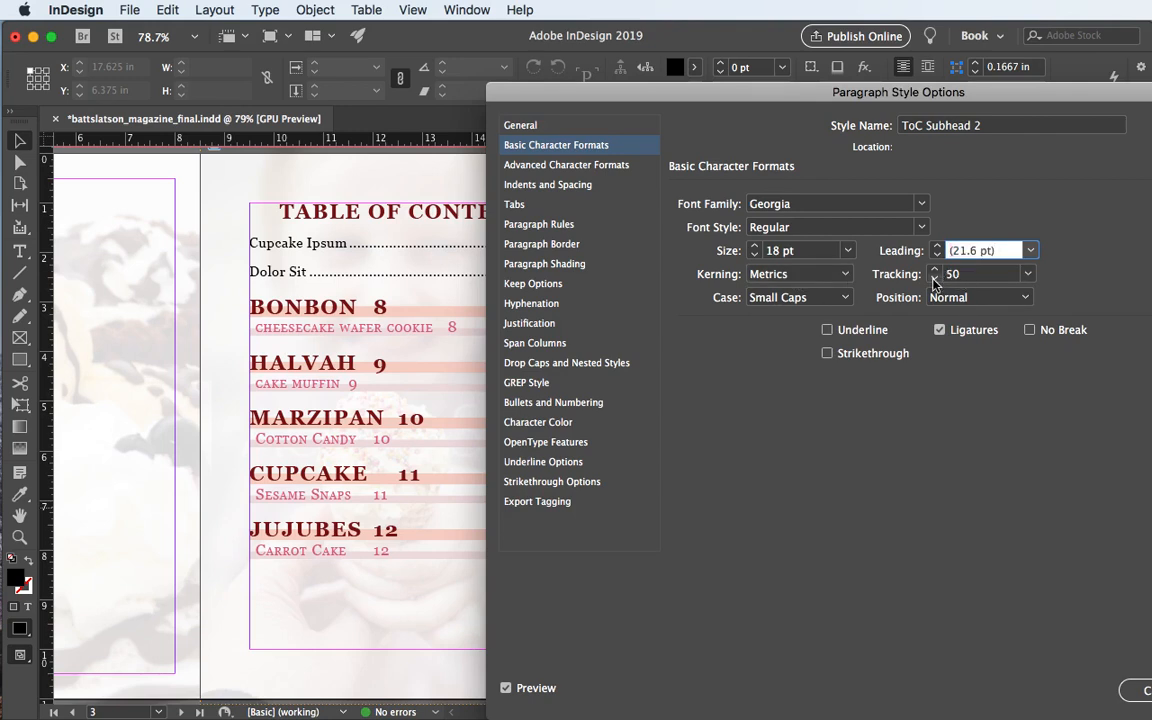
{"action": "left_click", "coordinate": [934, 280]}
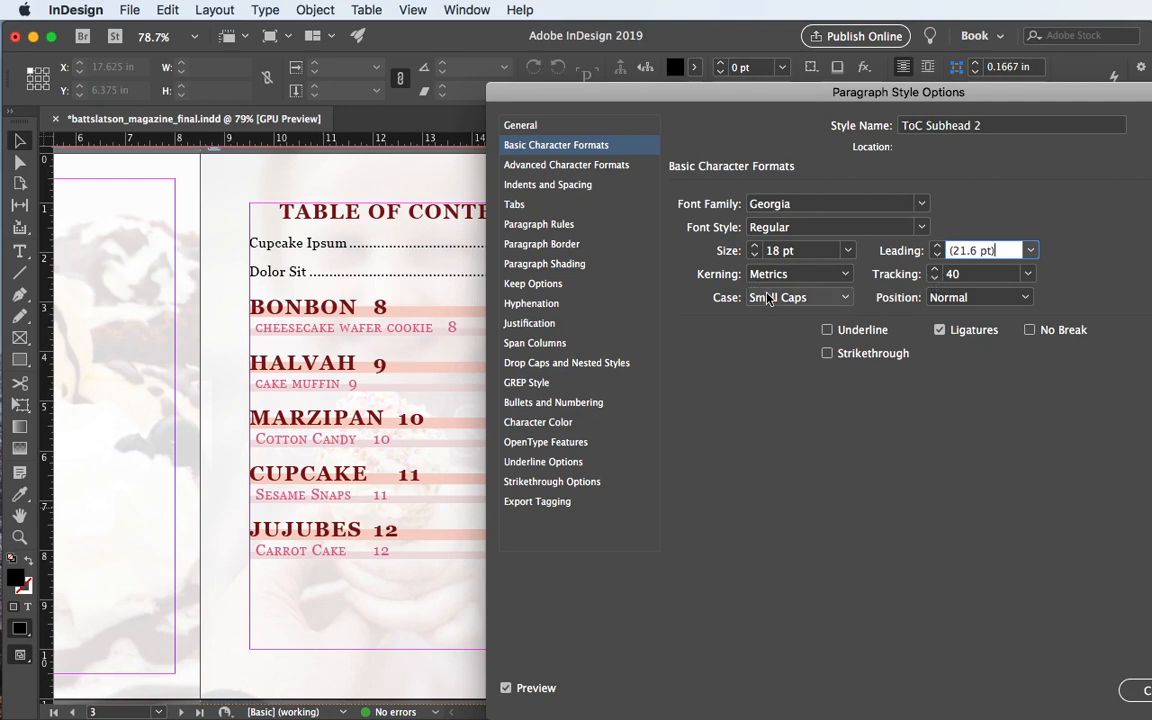
{"action": "left_click", "coordinate": [838, 298]}
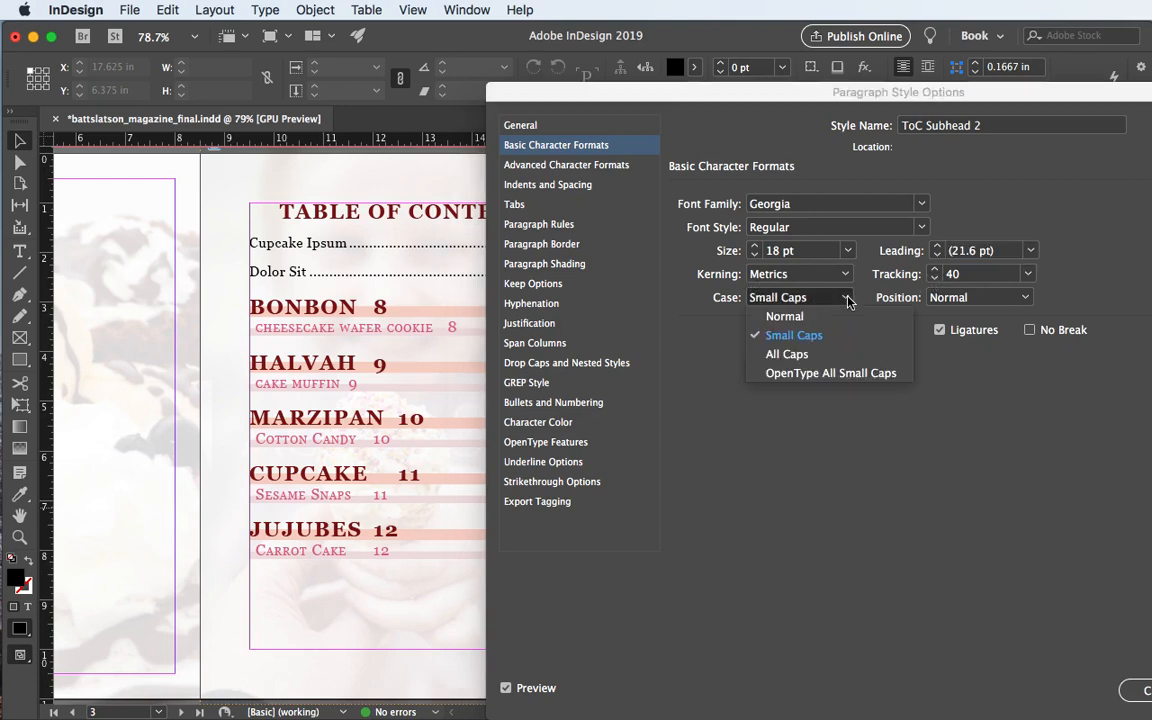
{"action": "left_click", "coordinate": [824, 318]}
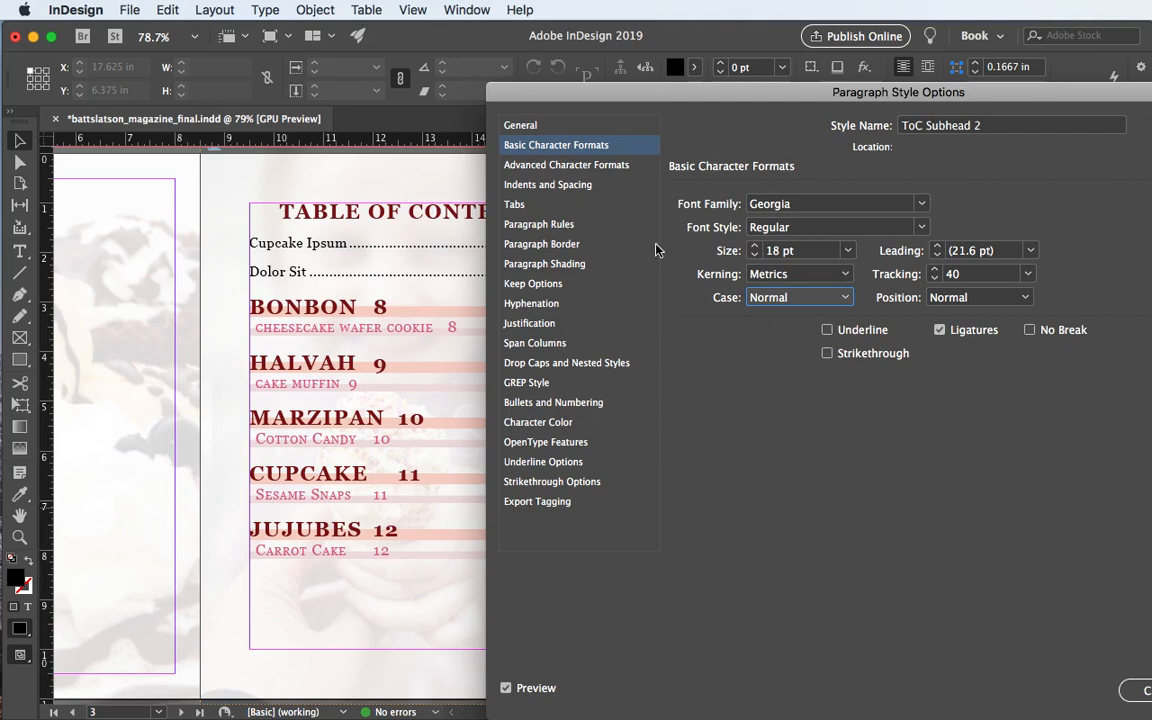
- Set the ToC Subhead 2 style's left indent to 0.375 in, with the preview enabled
{"action": "left_click", "coordinate": [535, 190]}
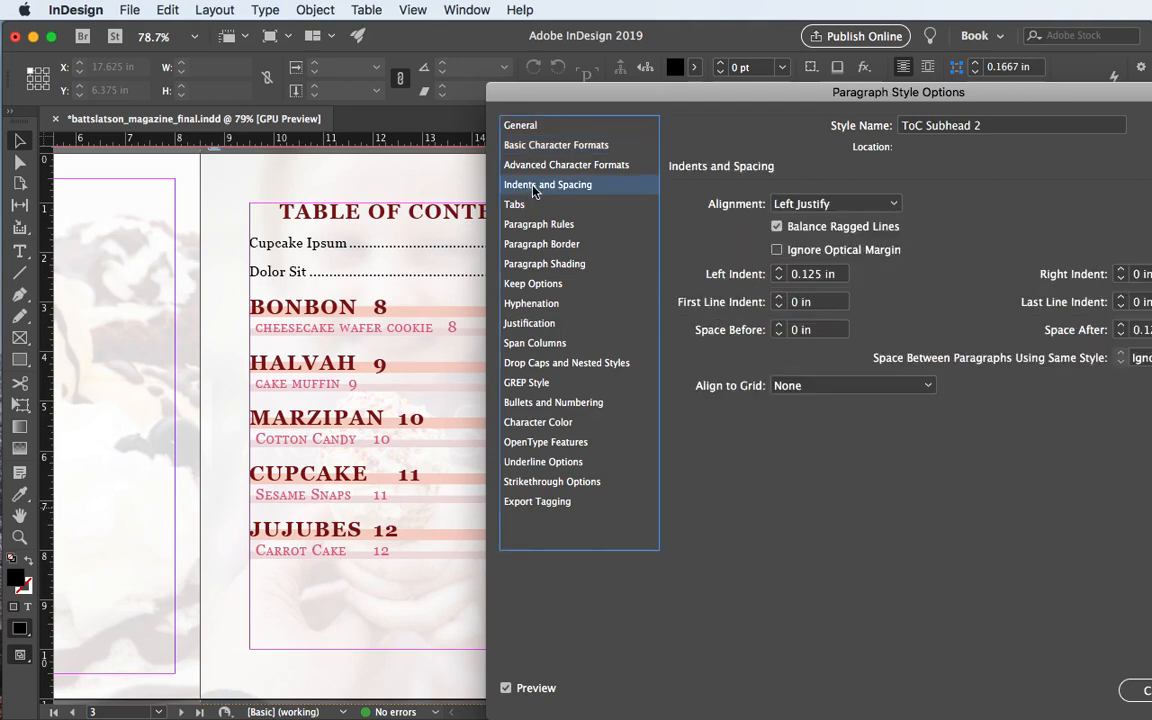
{"action": "left_click", "coordinate": [780, 271]}
{"action": "left_click", "coordinate": [780, 271]}
{"action": "left_click", "coordinate": [780, 271]}
{"action": "left_click", "coordinate": [780, 271]}
{"action": "left_click", "coordinate": [505, 688]}
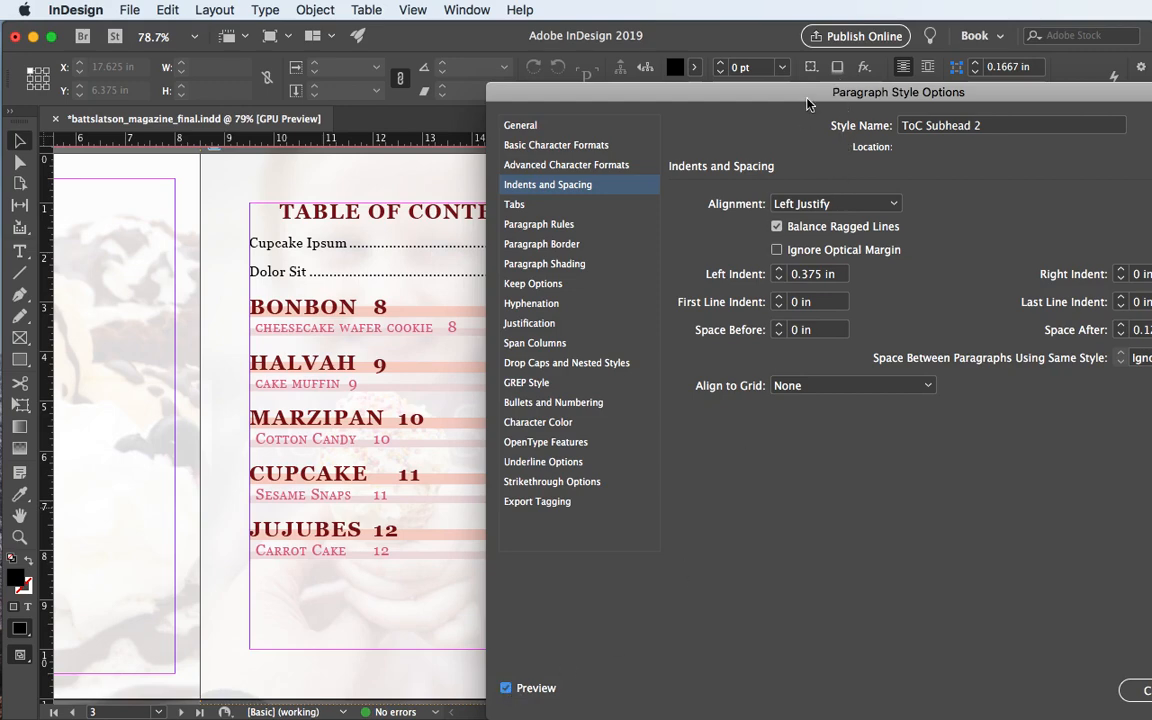
- Set the ToC Subhead 2 style's paragraph alignment to Left
{"action": "left_click_drag", "start_coordinate": [807, 98], "coordinate": [764, 121]}
{"action": "left_click", "coordinate": [833, 204]}
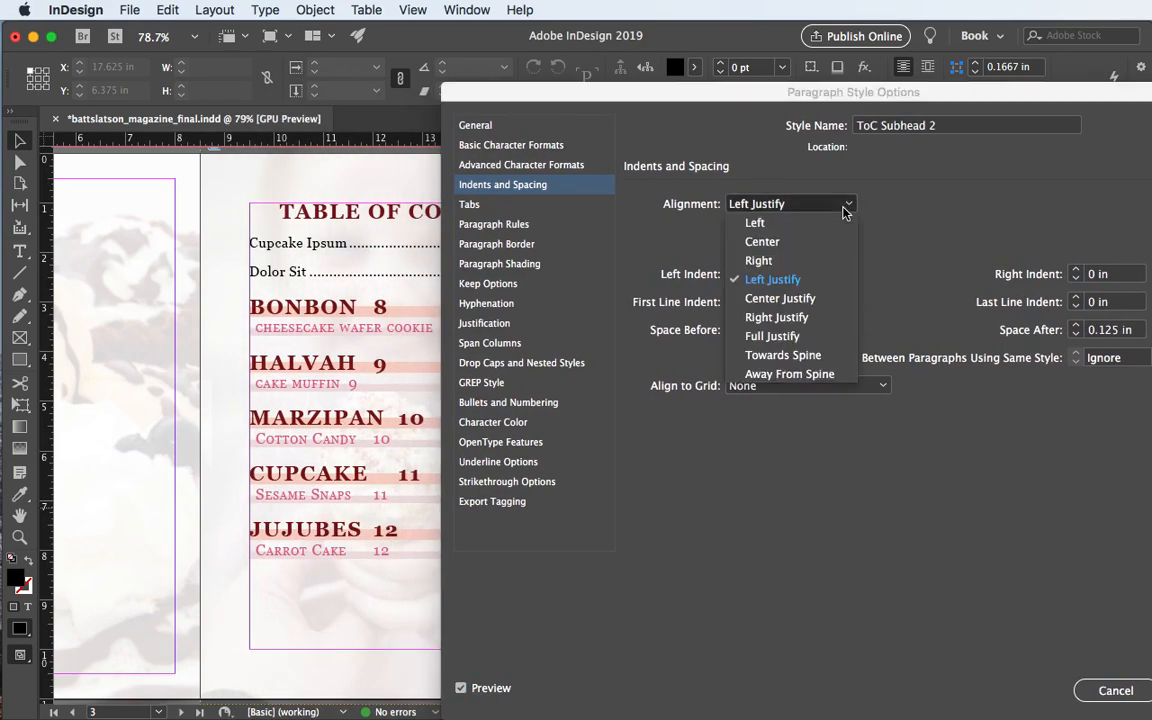
{"action": "left_click", "coordinate": [787, 241]}
{"action": "left_click", "coordinate": [750, 203]}
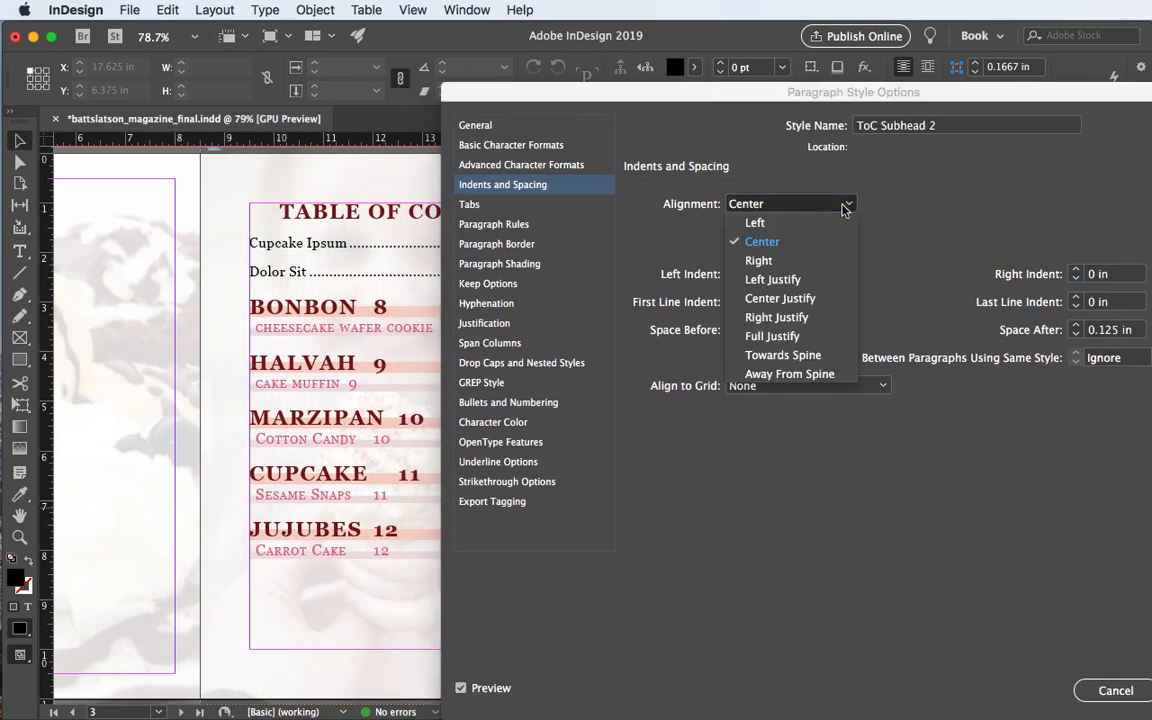
{"action": "left_click", "coordinate": [767, 222]}
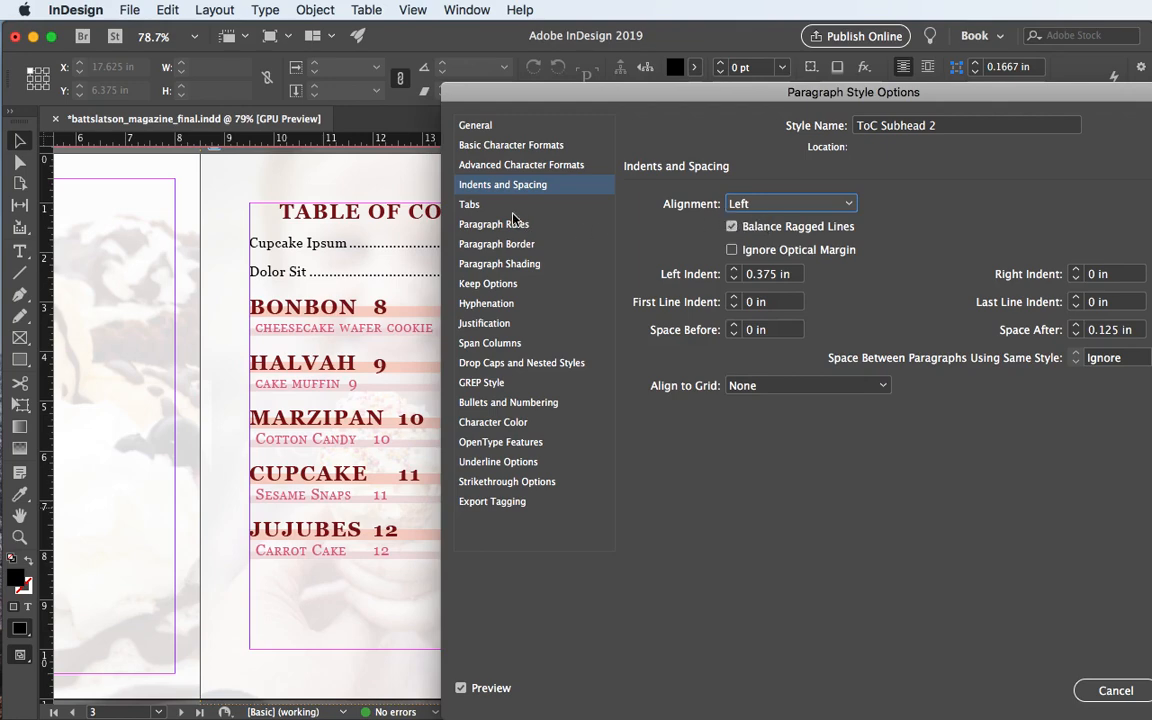
- Save the ToC Subhead 2 style changes and apply the style to the Dolor Sit line in the table of contents
{"action": "left_click", "coordinate": [1148, 690]}
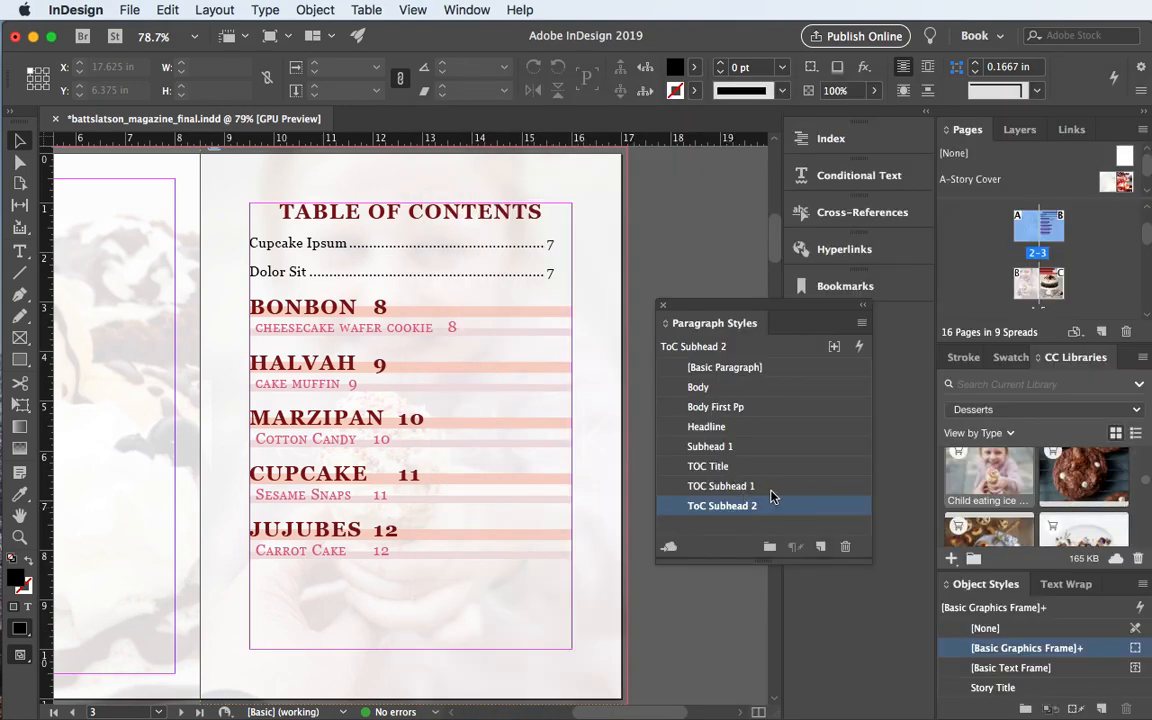
{"action": "double_click", "coordinate": [285, 272]}
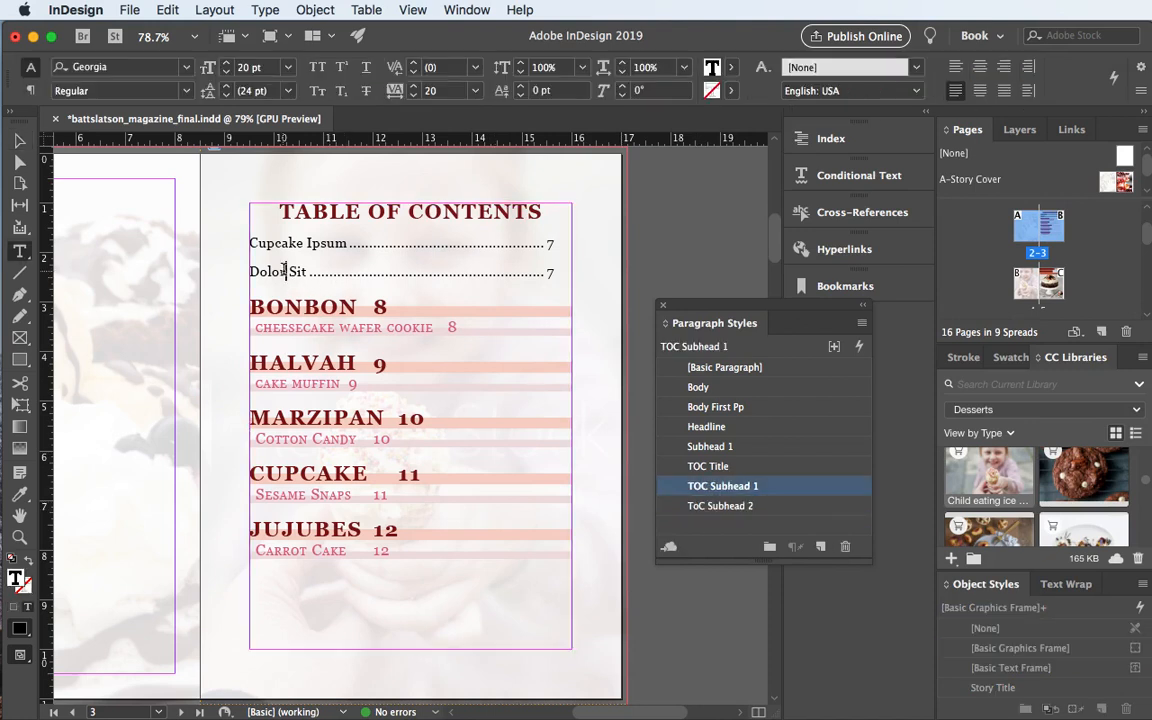
{"action": "left_click", "coordinate": [689, 506]}
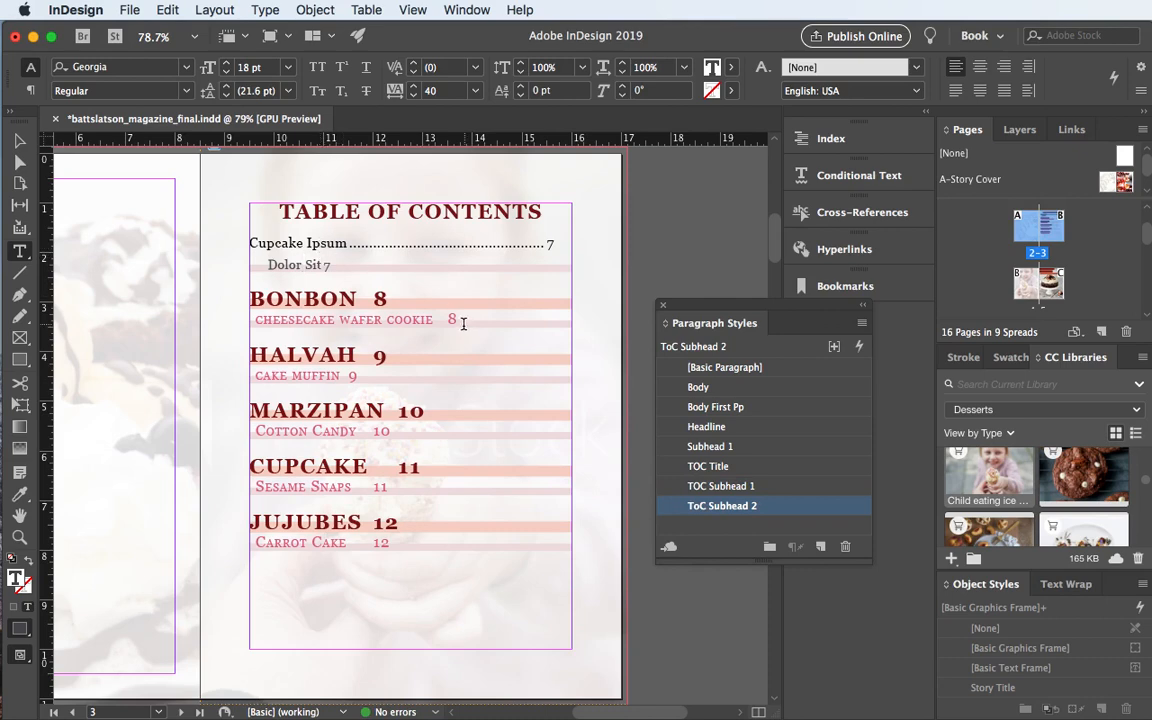
- Edit the TOC Subhead 1 style used by the Cupcake Ipsum line and set its alignment to Left
{"action": "left_click", "coordinate": [308, 243]}
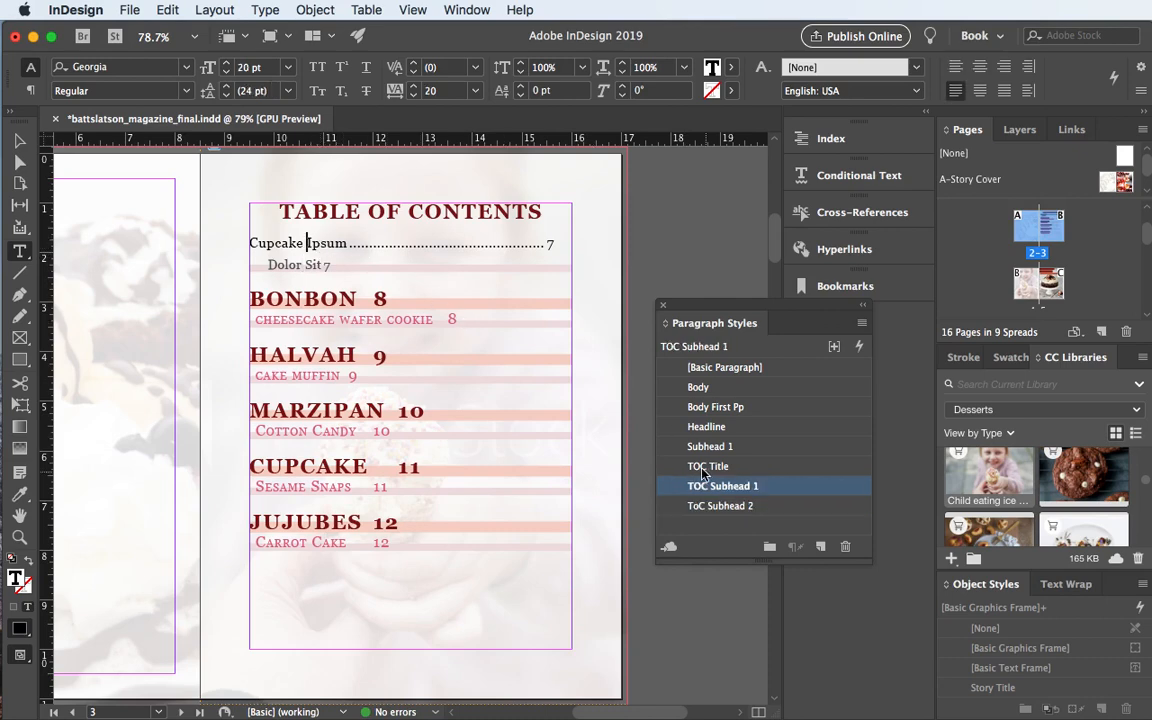
{"action": "double_click", "coordinate": [801, 493]}
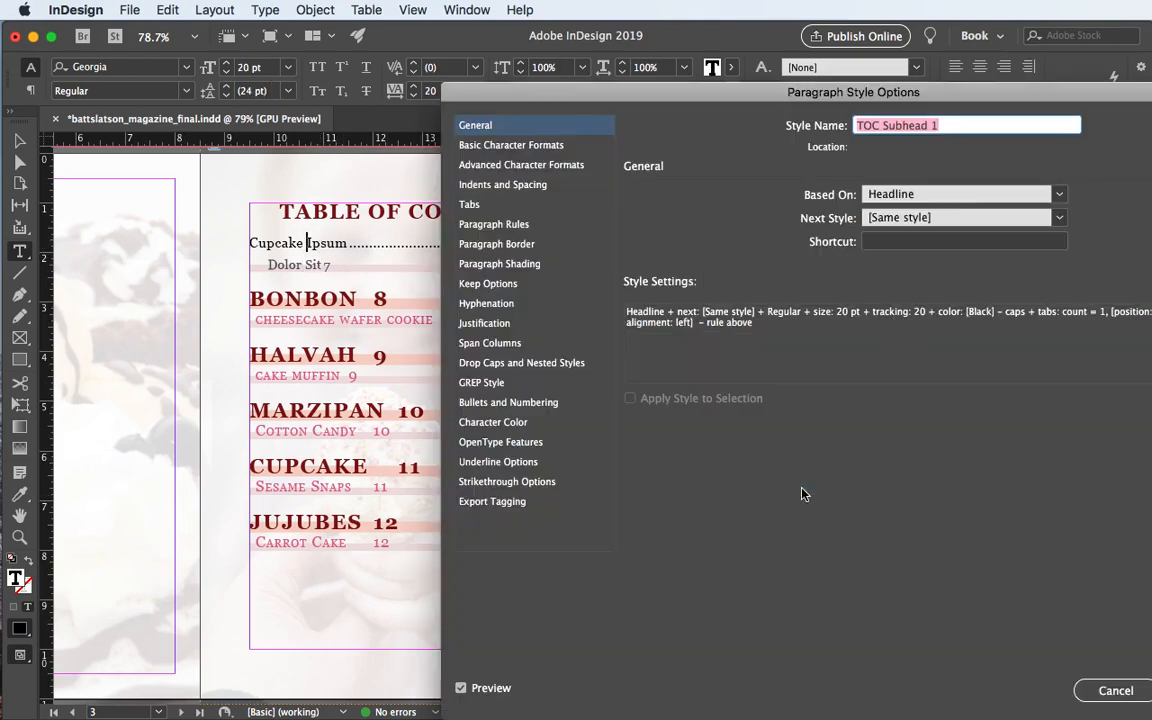
{"action": "left_click", "coordinate": [491, 190]}
{"action": "left_click", "coordinate": [766, 203]}
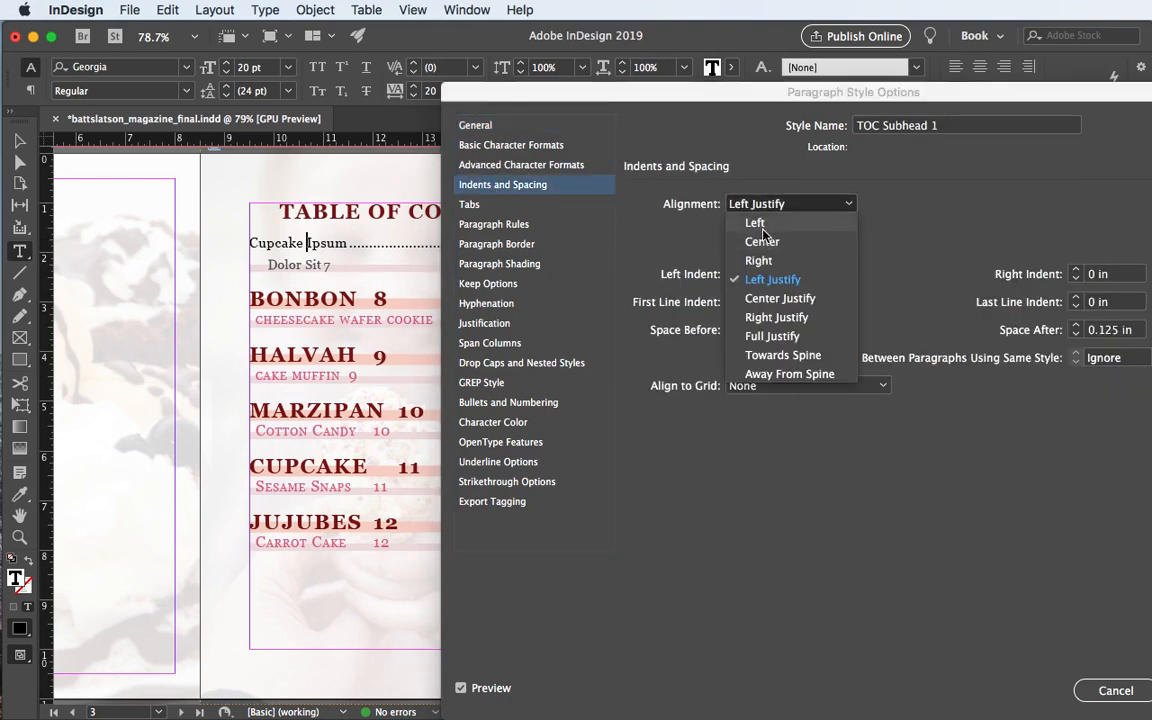
{"action": "left_click", "coordinate": [757, 224]}
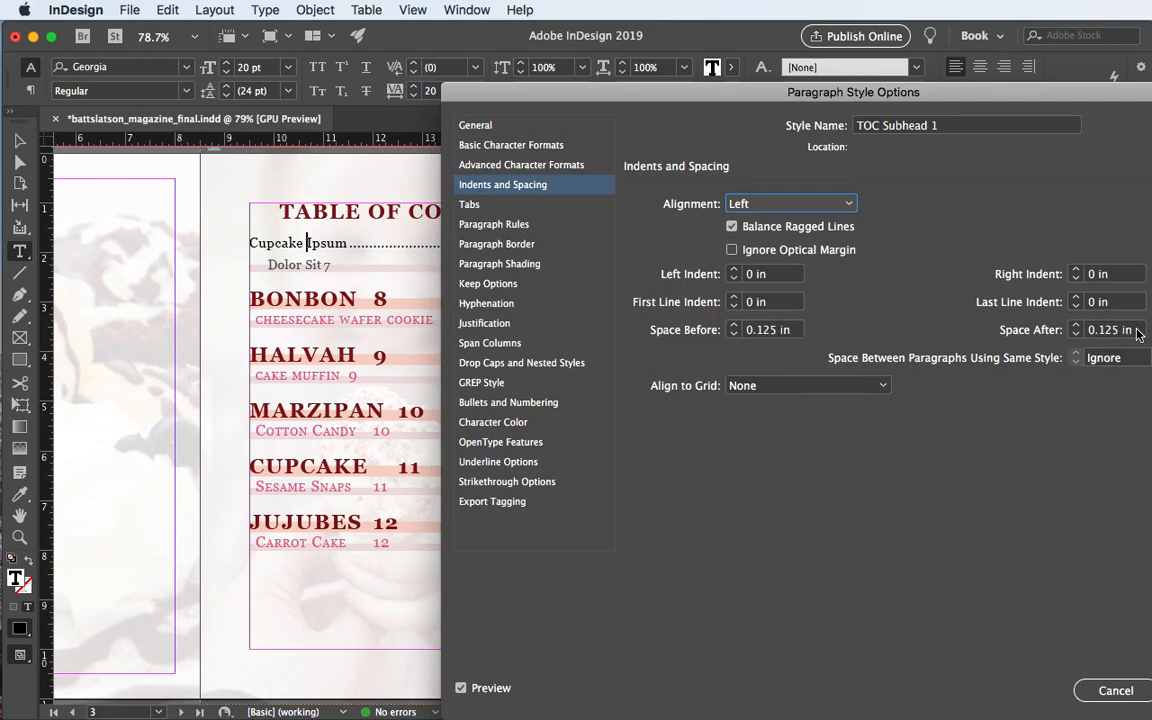
- Set the TOC Subhead 1 style's space after to 0.0625 in
{"action": "left_click", "coordinate": [1105, 330]}
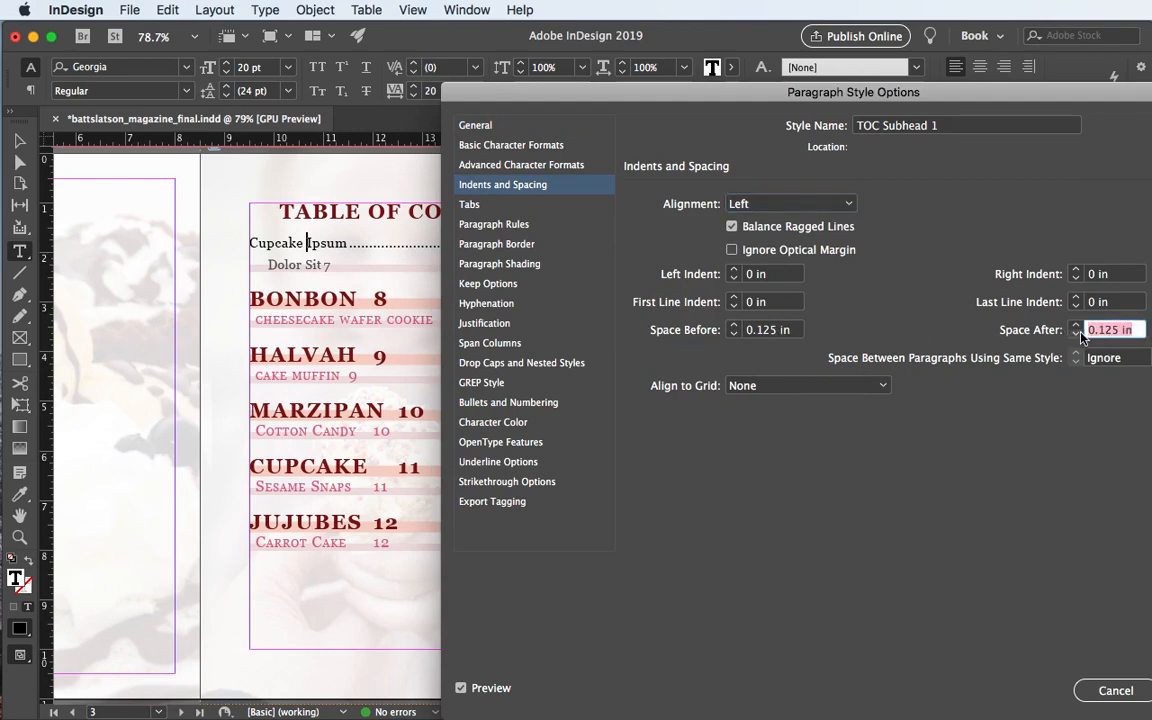
{"action": "type", "text": "0"}
{"action": "left_click", "coordinate": [1113, 303]}
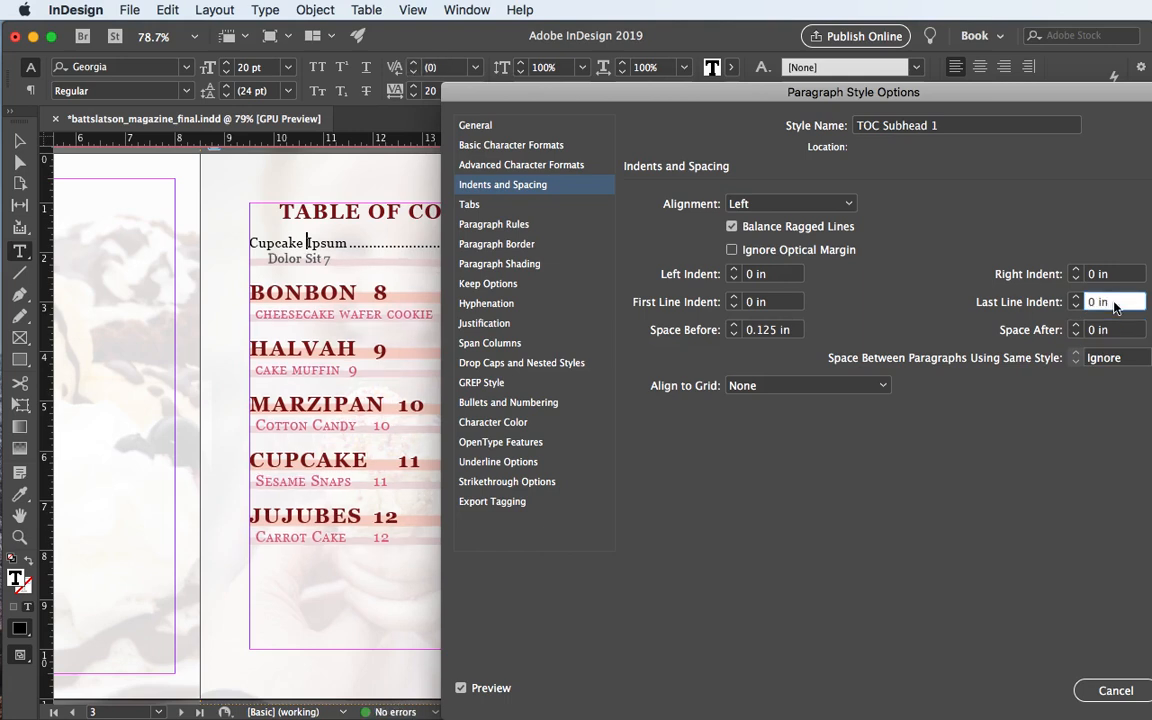
{"action": "left_click", "coordinate": [1075, 327]}
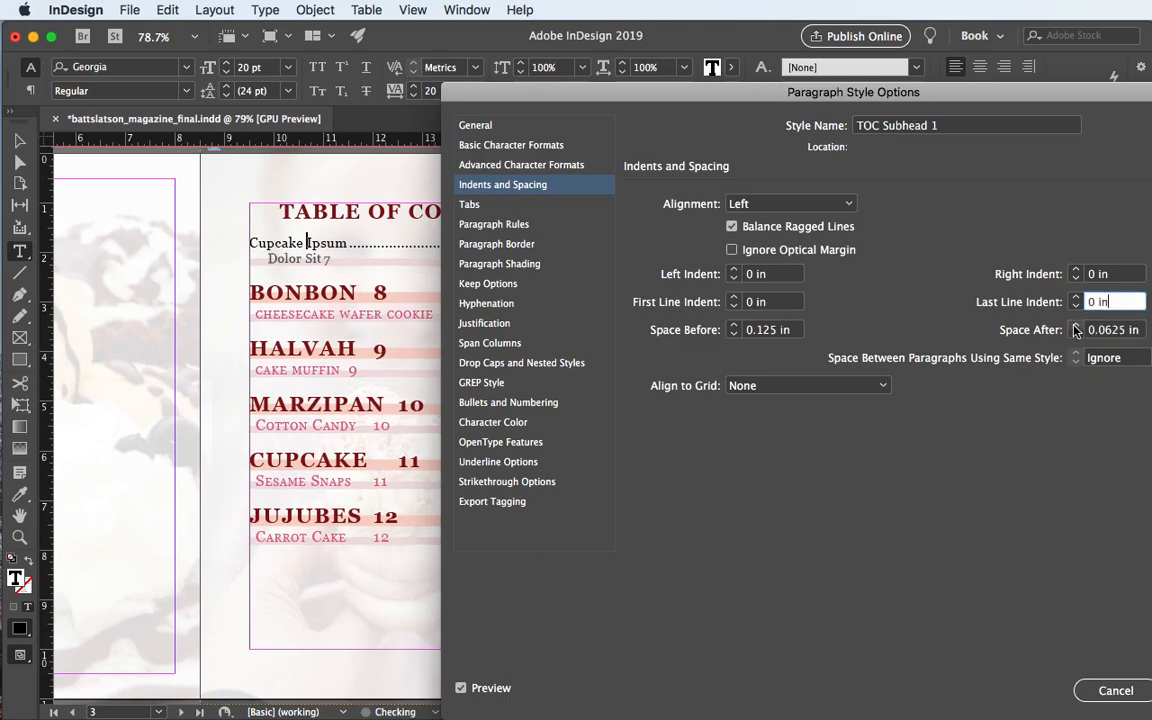
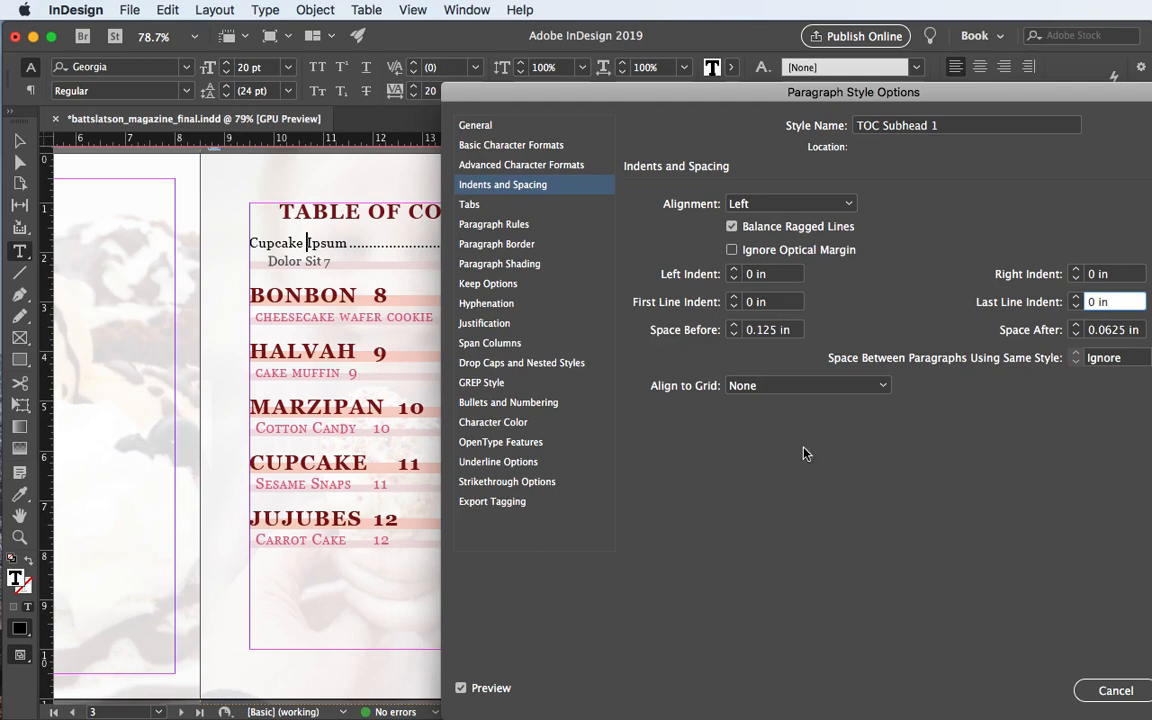
- Set the TOC Subhead 1 style's font size to 22 pt and its tracking to 0
{"action": "left_click", "coordinate": [481, 168]}
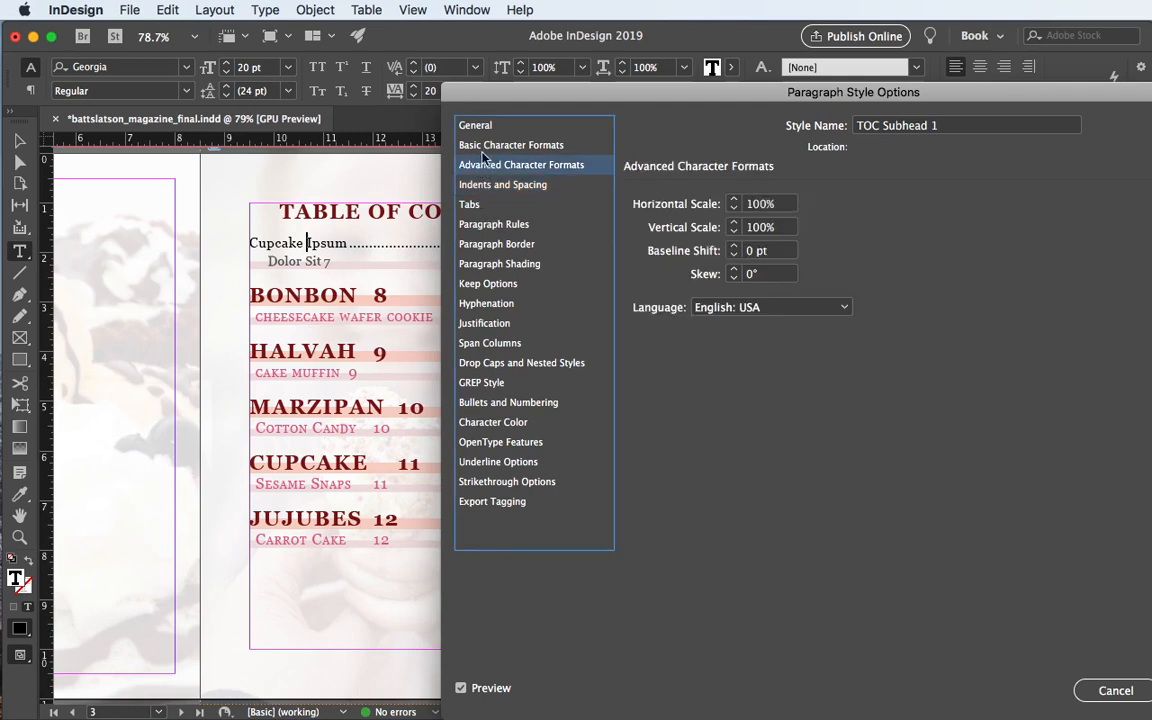
{"action": "left_click", "coordinate": [480, 146]}
{"action": "left_click", "coordinate": [706, 247]}
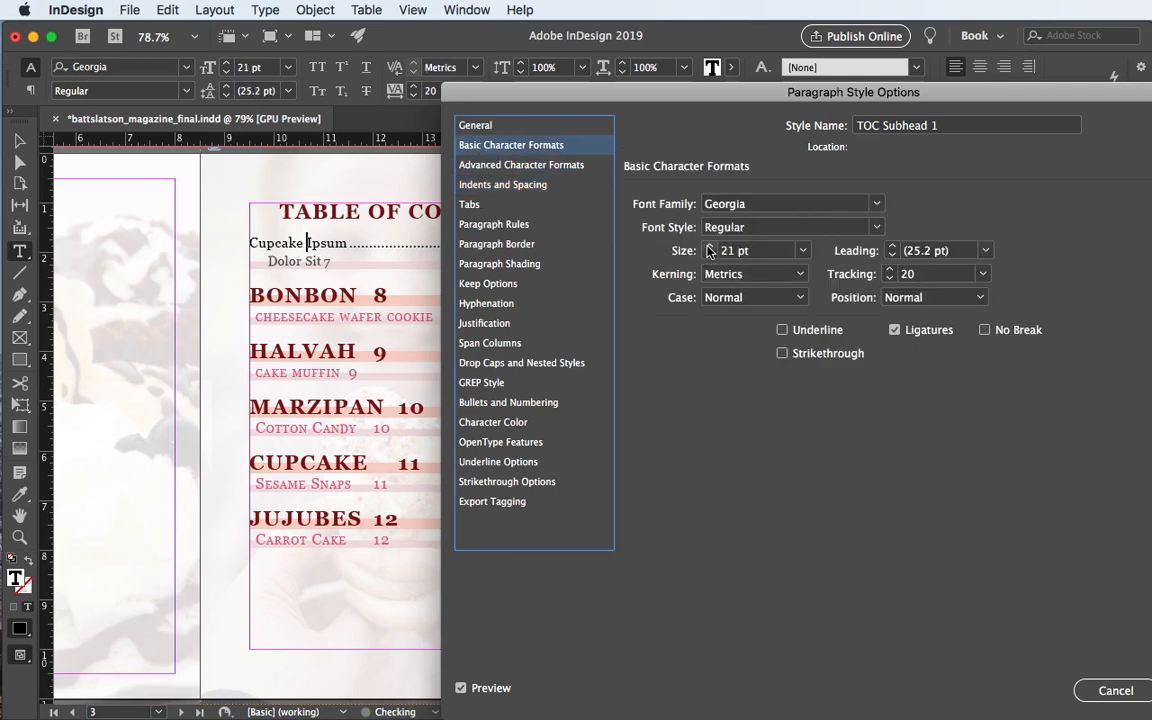
{"action": "left_click", "coordinate": [707, 247]}
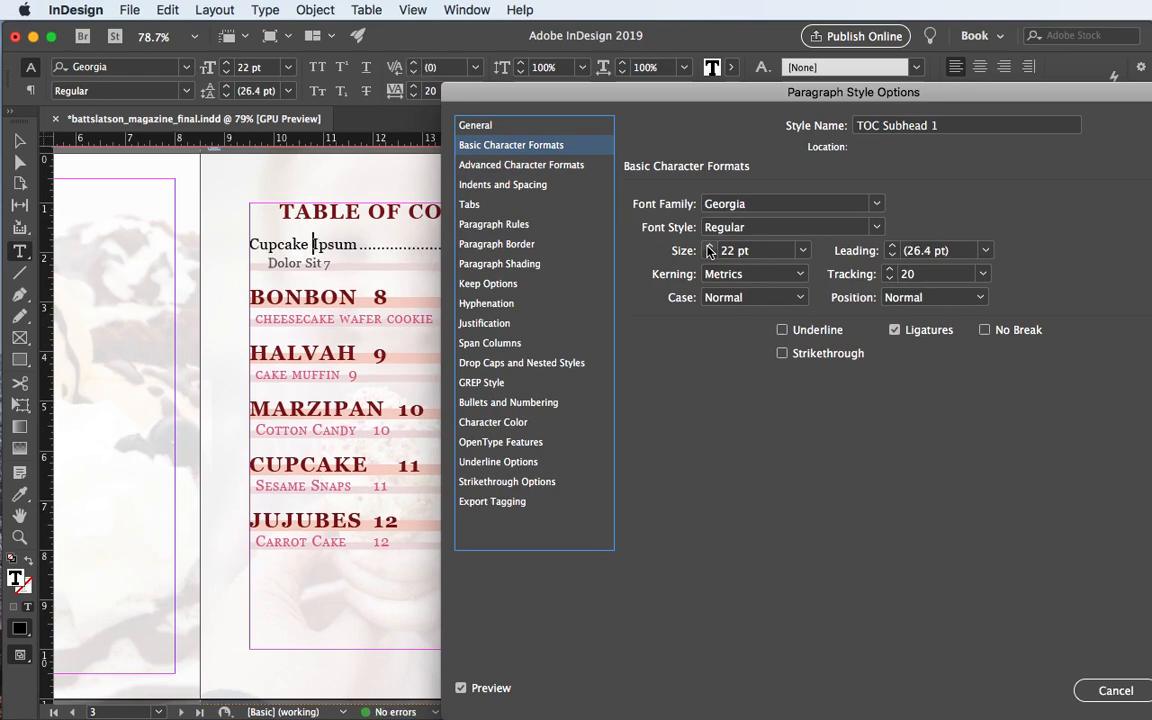
{"action": "left_click", "coordinate": [983, 275]}
{"action": "left_click", "coordinate": [954, 408]}
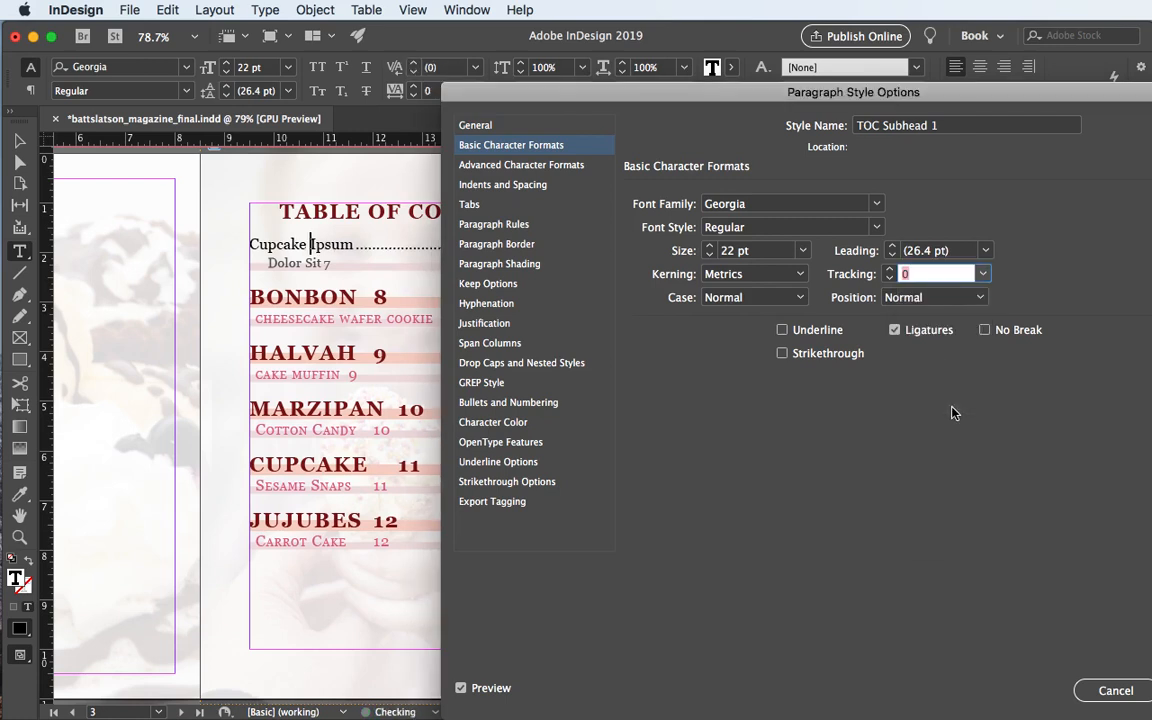
- Set the TOC Subhead 1 style's tracking to 25, keep the Regular font style, and save the style changes
{"action": "left_click", "coordinate": [983, 274]}
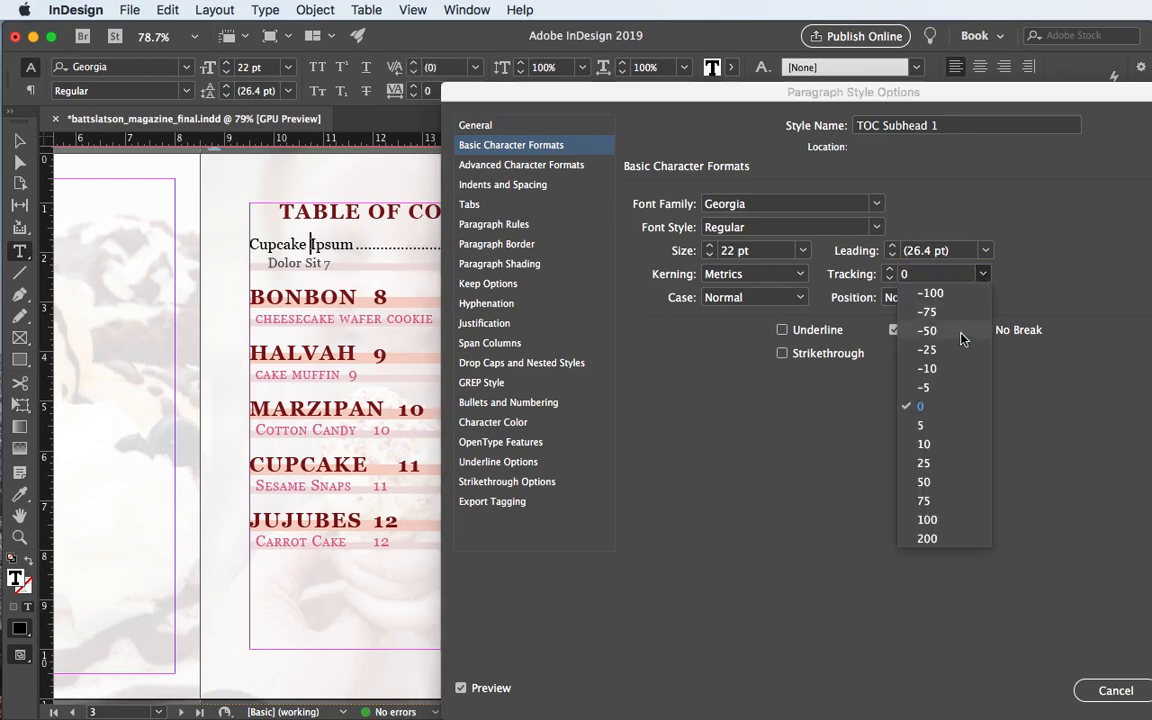
{"action": "left_click", "coordinate": [926, 462]}
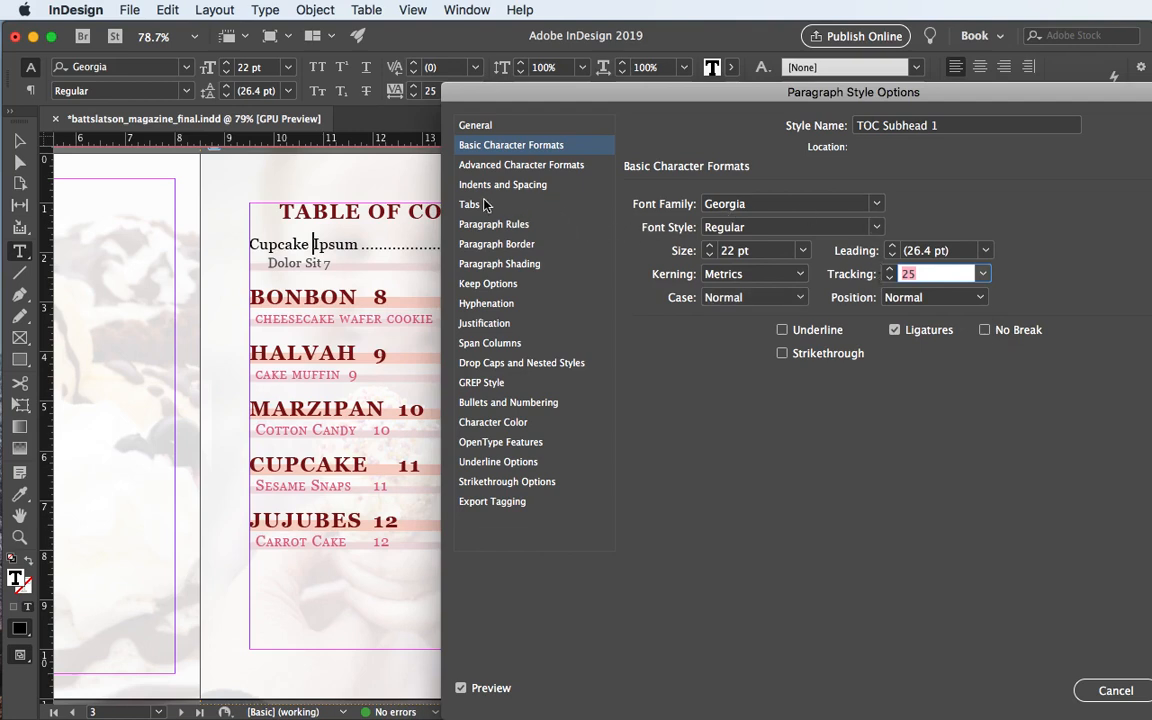
{"action": "left_click", "coordinate": [740, 227]}
{"action": "left_click", "coordinate": [877, 227]}
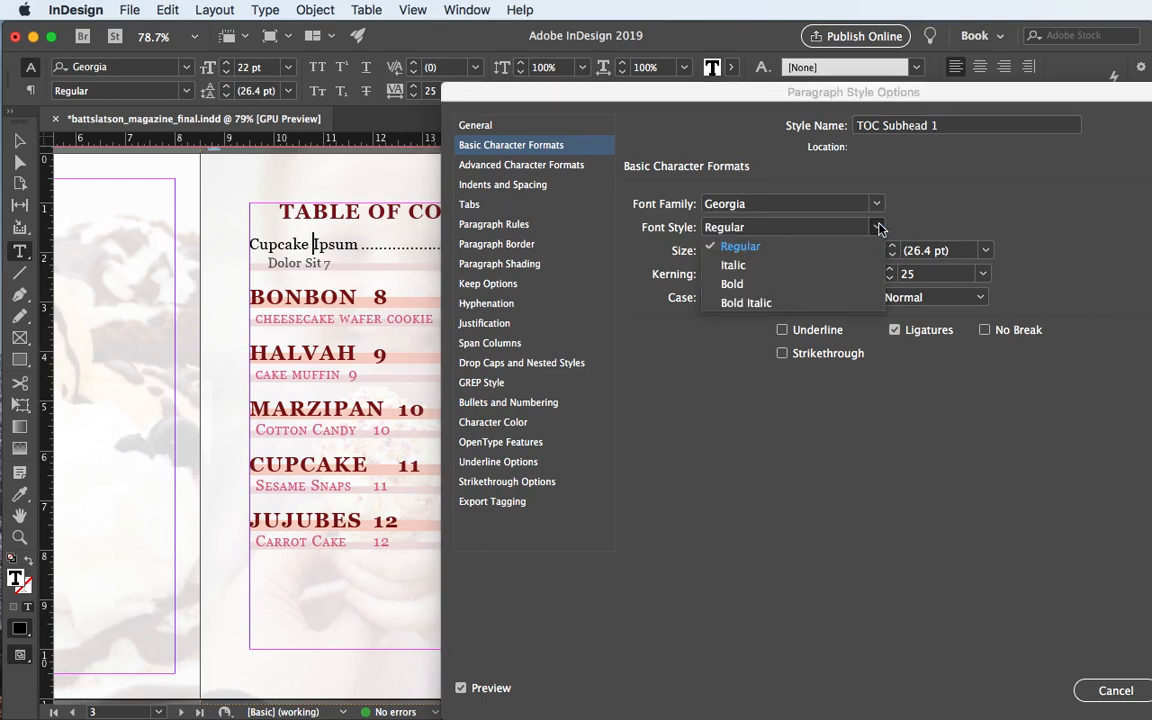
{"action": "left_click", "coordinate": [877, 227]}
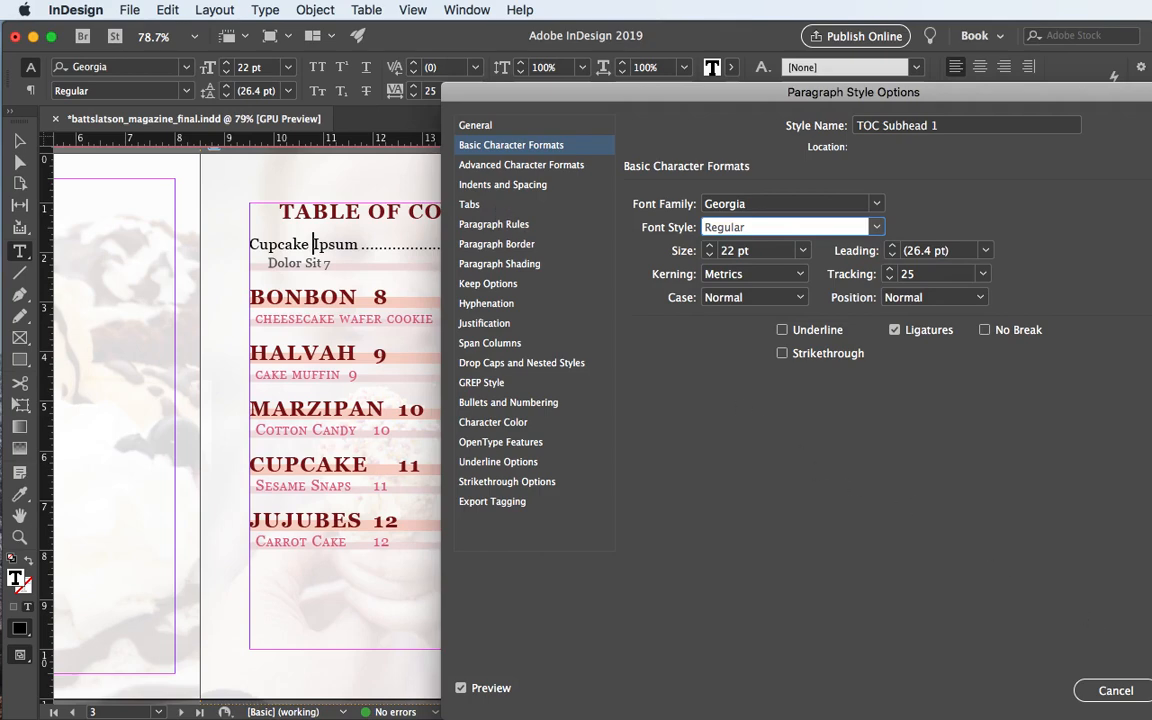
{"action": "key", "text": "Return"}
{"action": "double_click", "coordinate": [722, 506]}
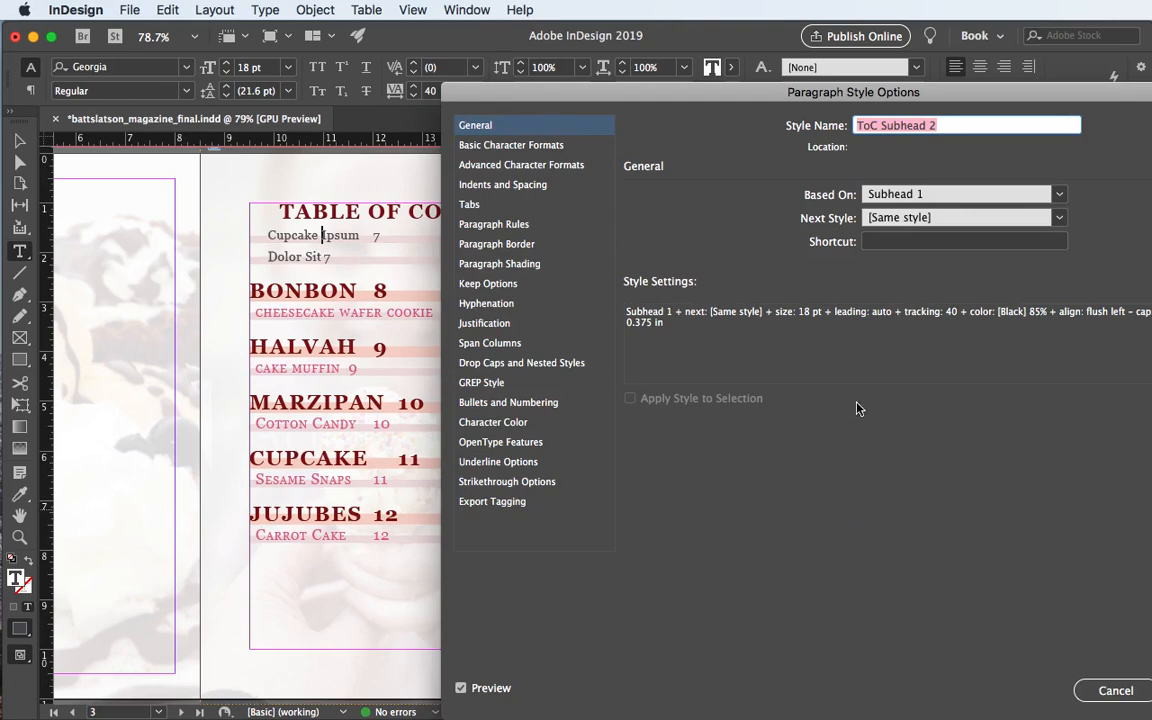
{"action": "key", "text": "Return"}
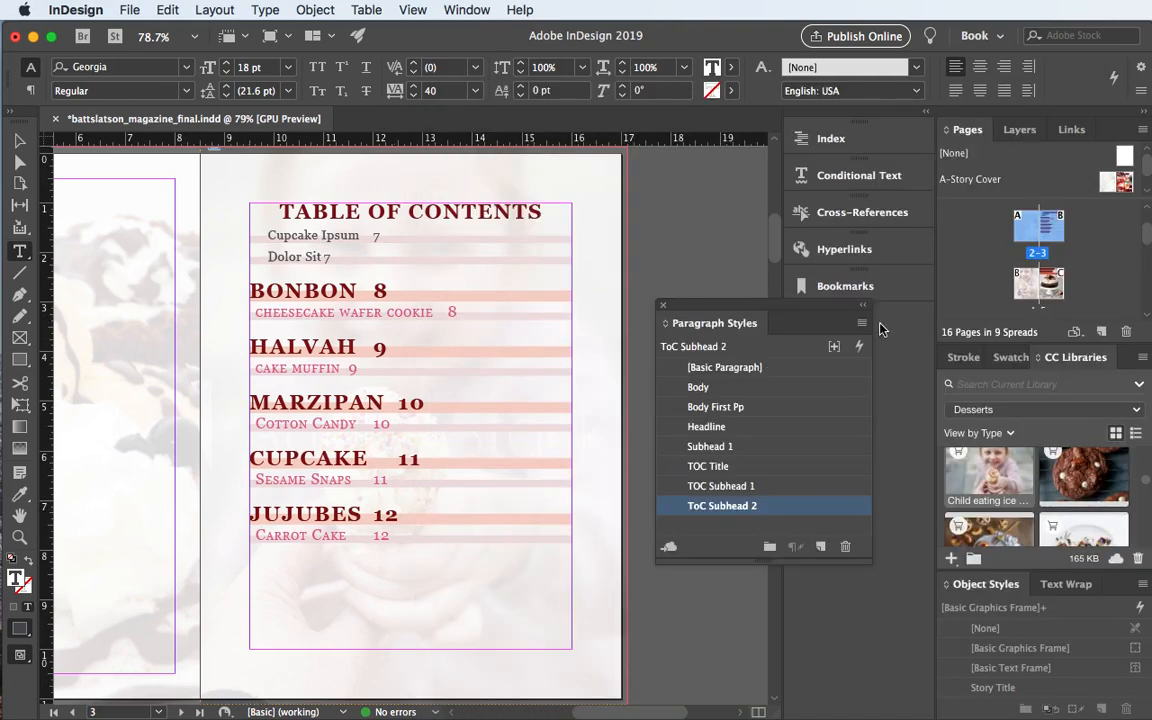
{"action": "left_click", "coordinate": [735, 487]}
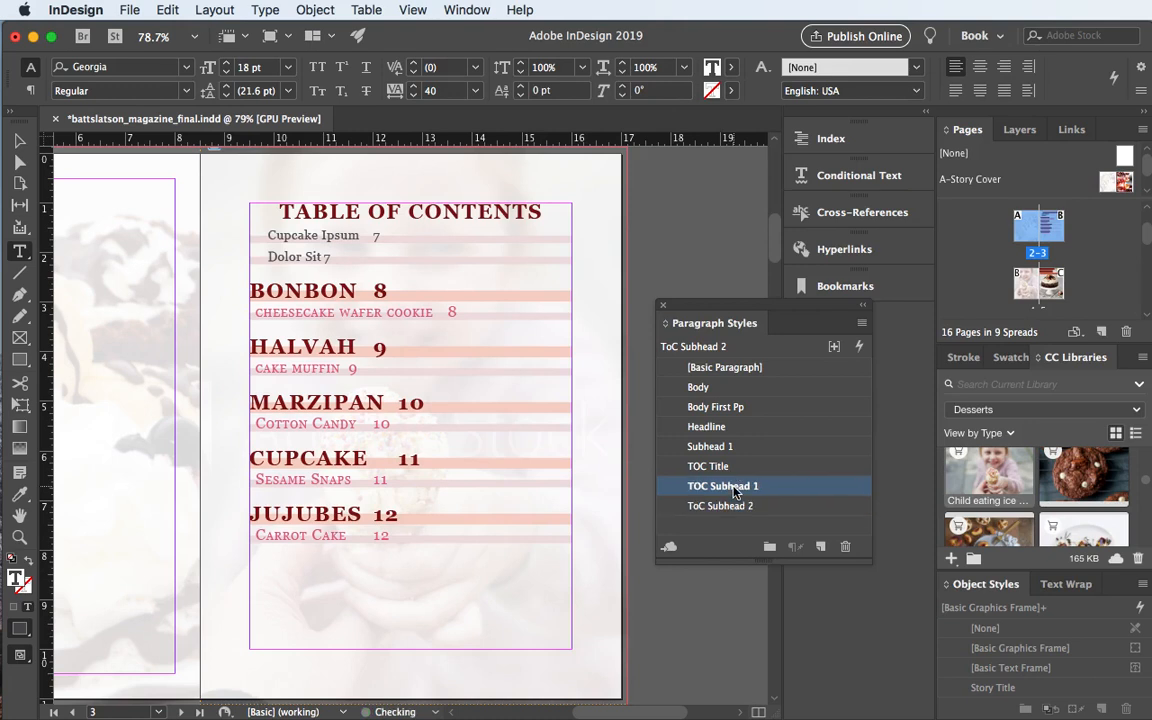
- Deselect the table of contents text and turn off the Rule Above in the ToC Subhead 2 style
{"action": "left_click", "coordinate": [22, 141]}
{"action": "left_click", "coordinate": [702, 237]}
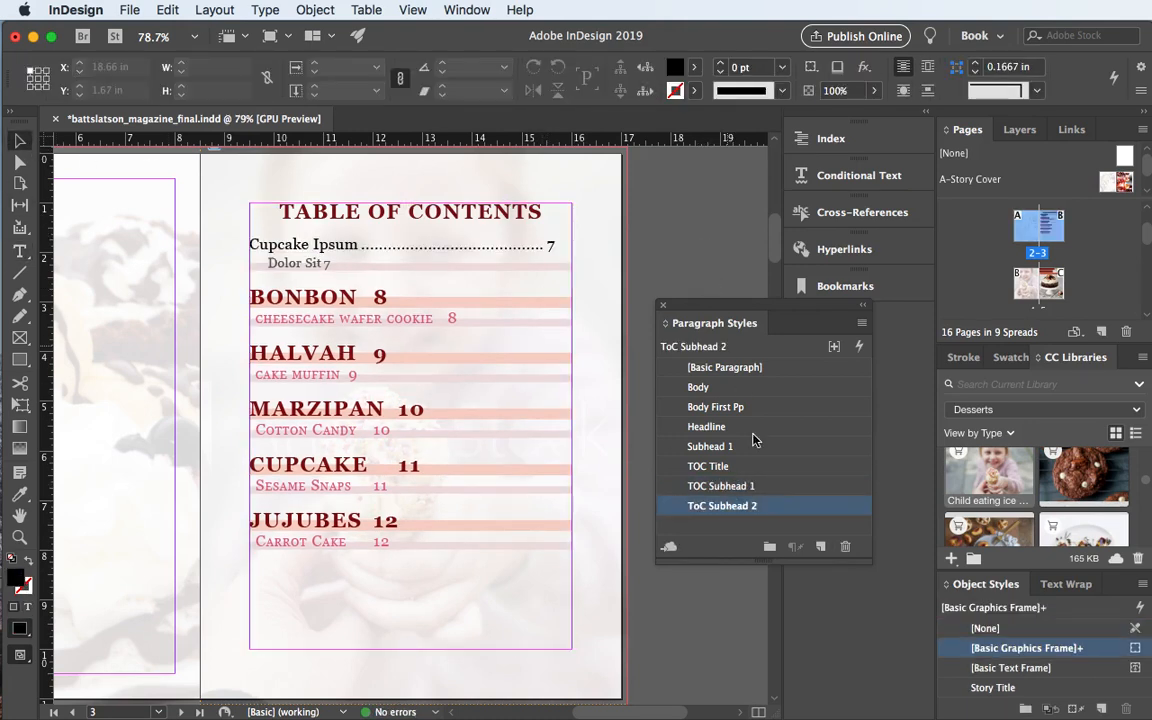
{"action": "double_click", "coordinate": [760, 506]}
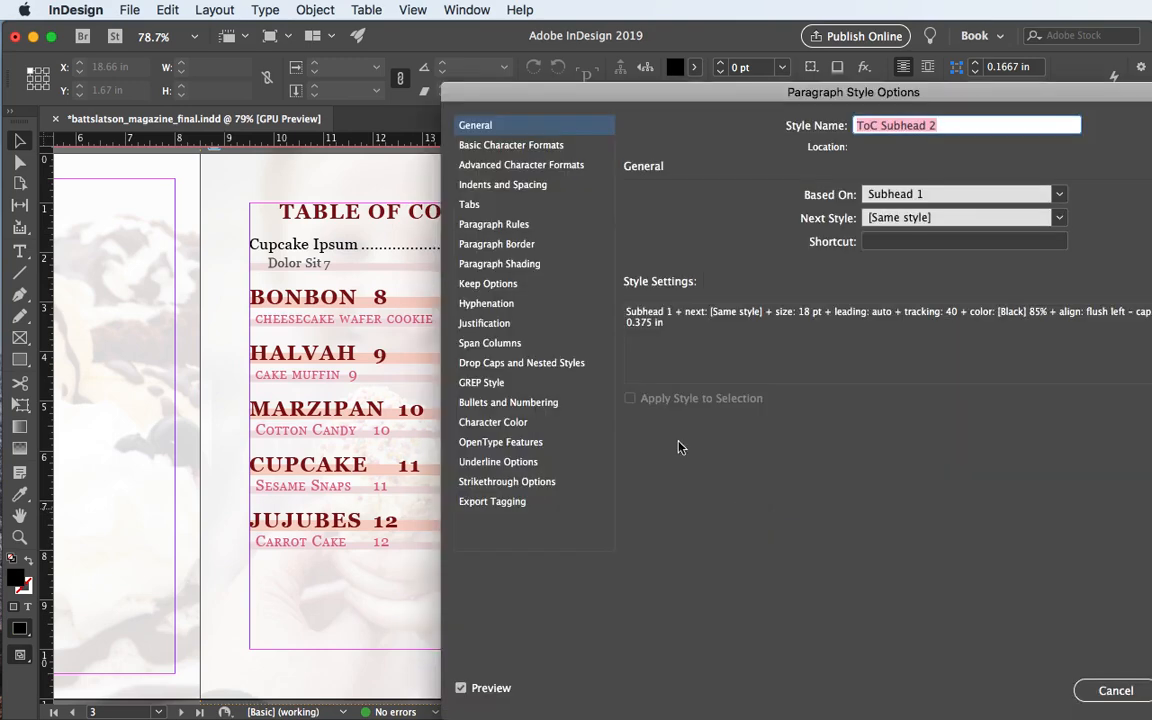
{"action": "left_click", "coordinate": [470, 145]}
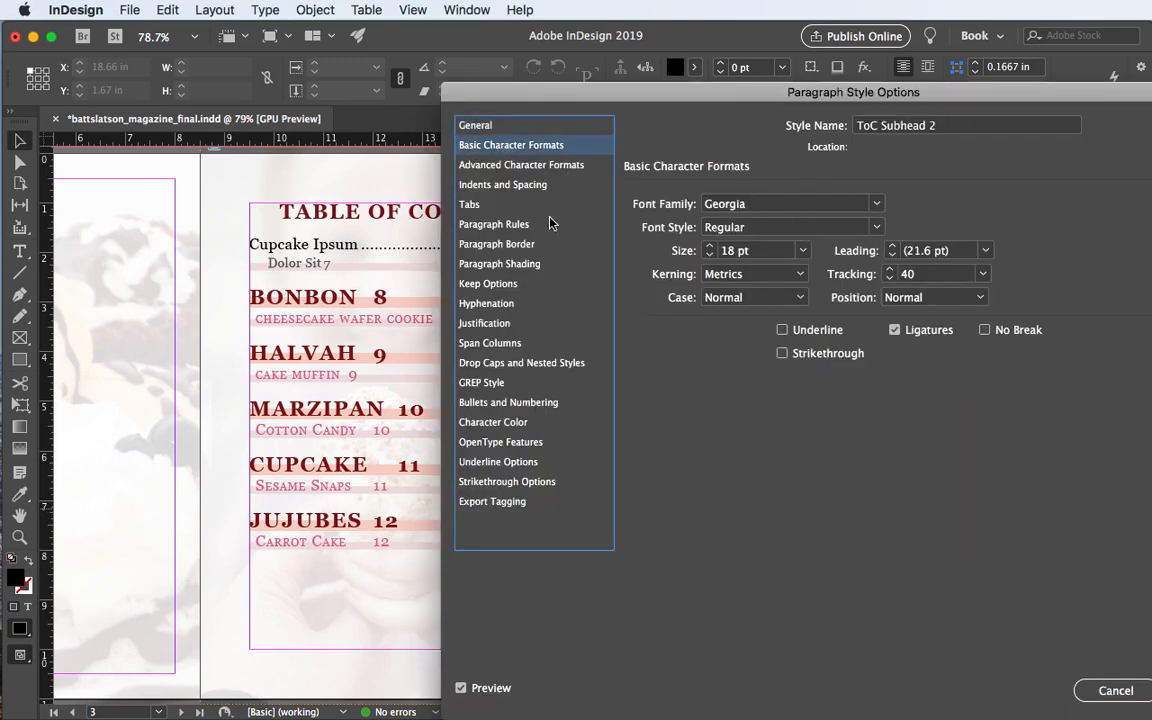
{"action": "left_click", "coordinate": [494, 224]}
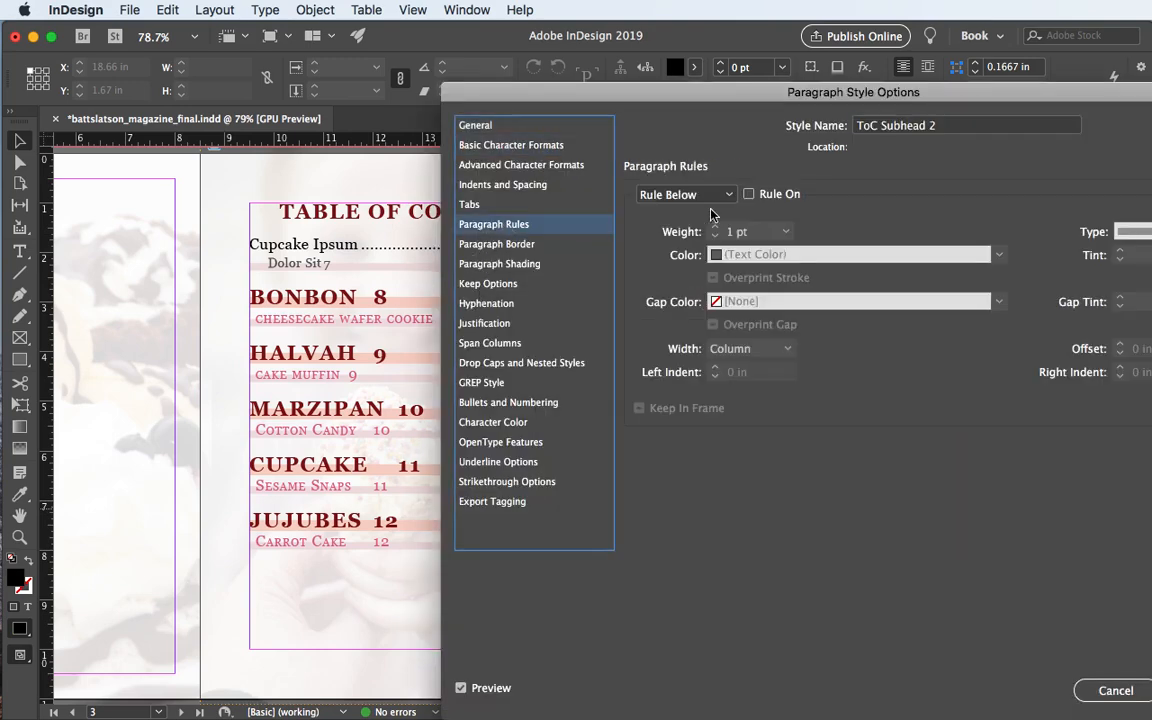
{"action": "left_click", "coordinate": [729, 194]}
{"action": "left_click", "coordinate": [690, 214]}
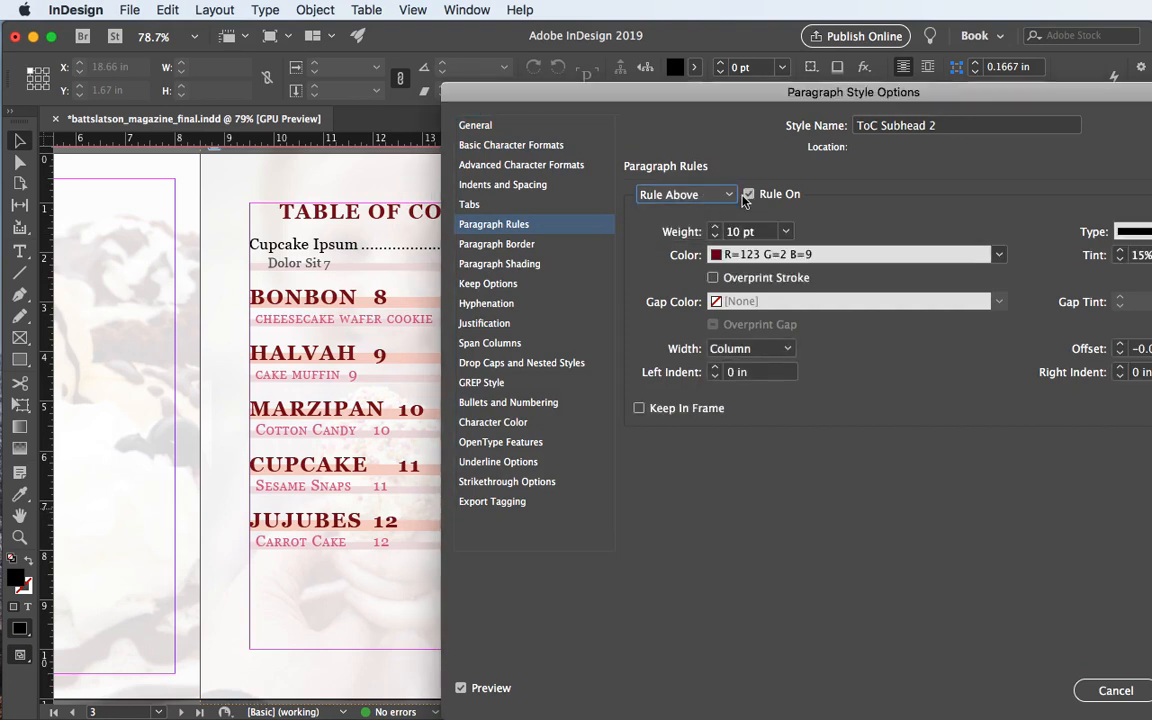
{"action": "left_click", "coordinate": [749, 194]}
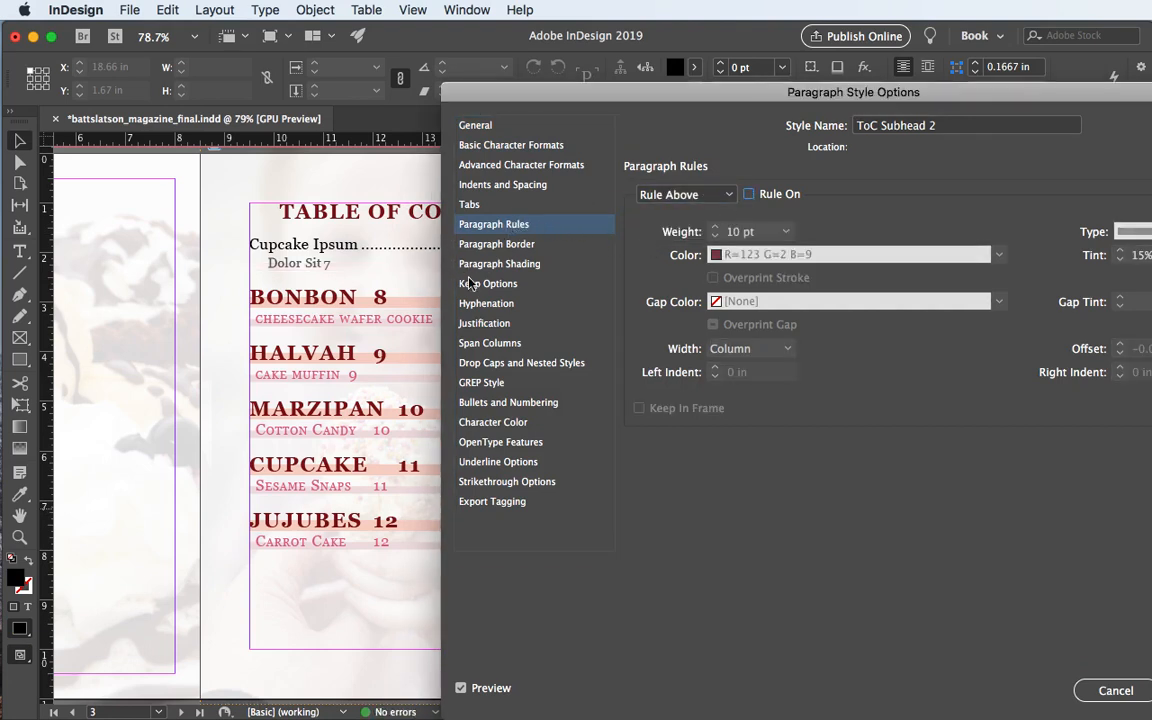
- Set the ToC Subhead 2 style's left indent to 0.125 in
{"action": "left_click", "coordinate": [485, 184]}
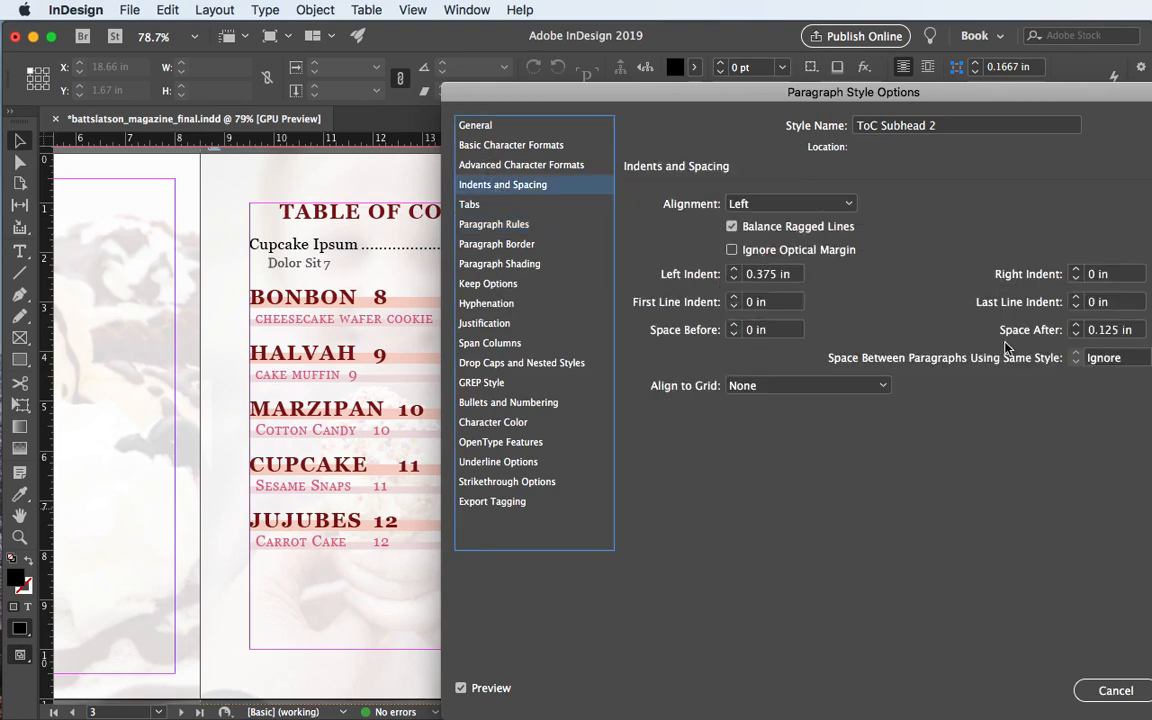
{"action": "left_click", "coordinate": [733, 279]}
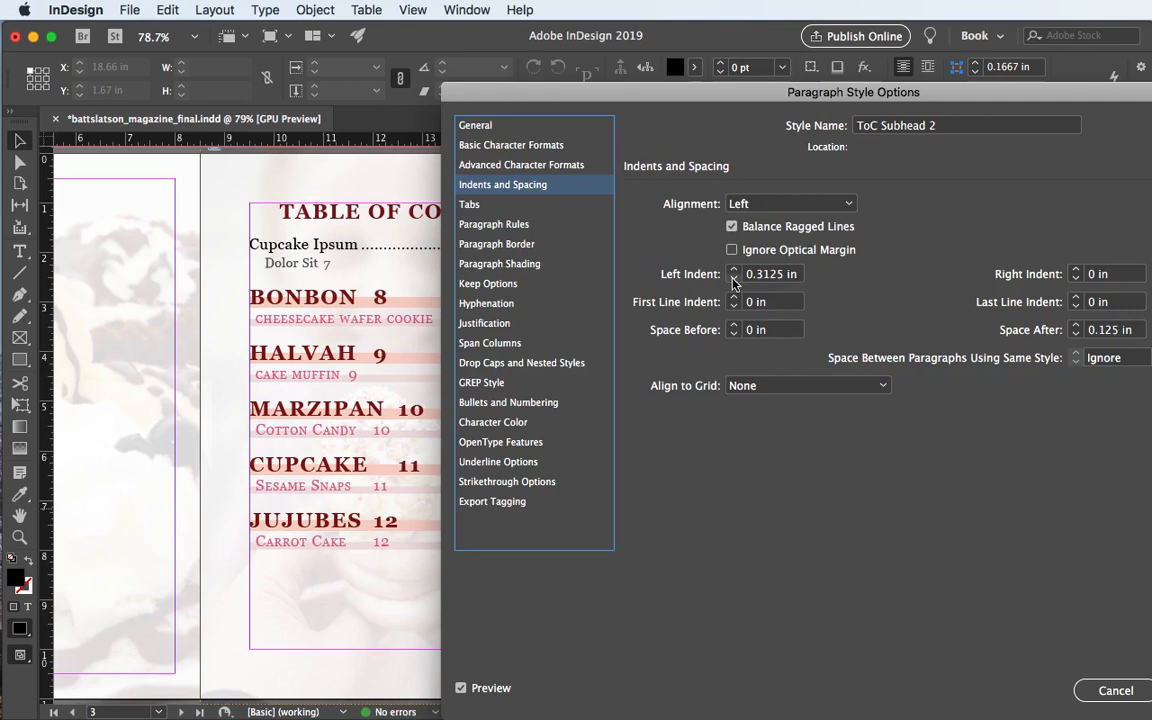
{"action": "left_click", "coordinate": [733, 279]}
{"action": "left_click", "coordinate": [733, 279]}
{"action": "left_click", "coordinate": [733, 279]}
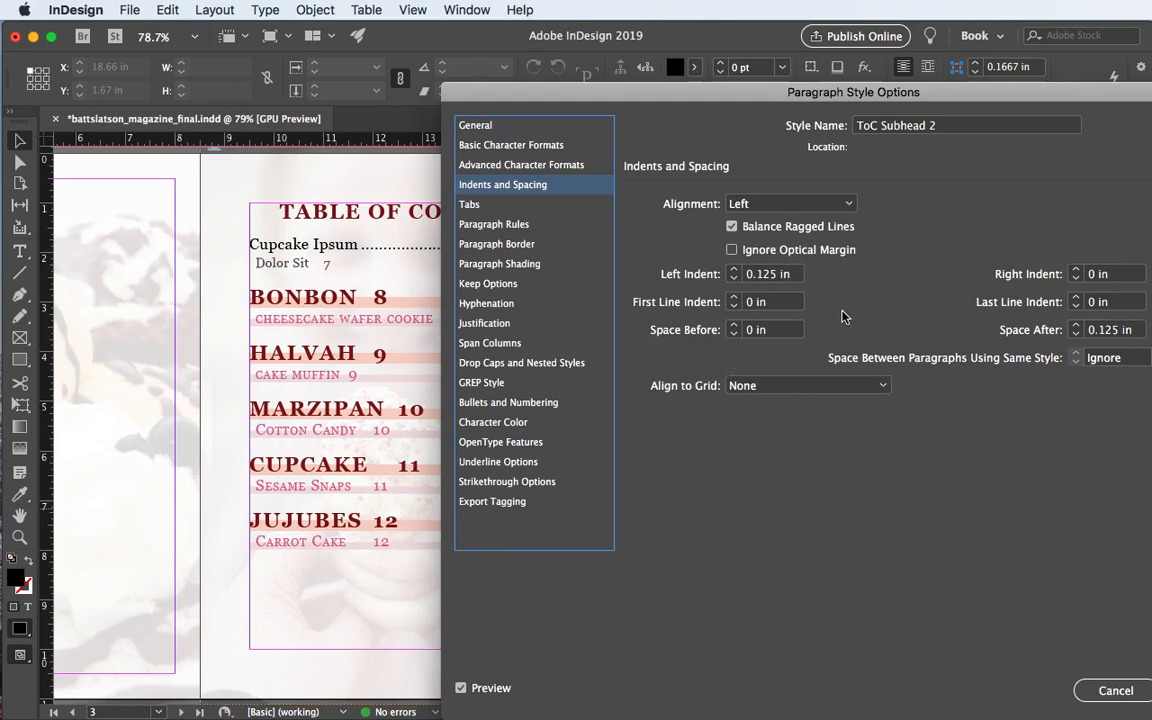
- Set the ToC Subhead 2 style's space before to 0 in and space after to 0.0625 in, and save the style
{"action": "left_click", "coordinate": [733, 326]}
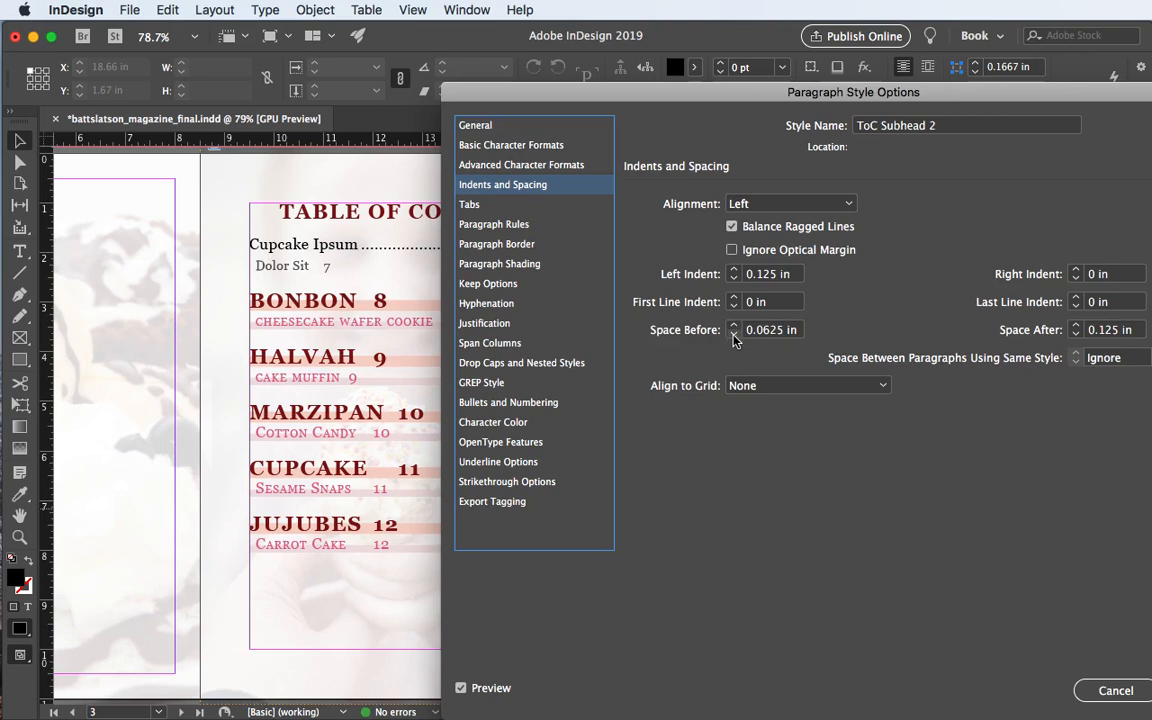
{"action": "left_click", "coordinate": [733, 335]}
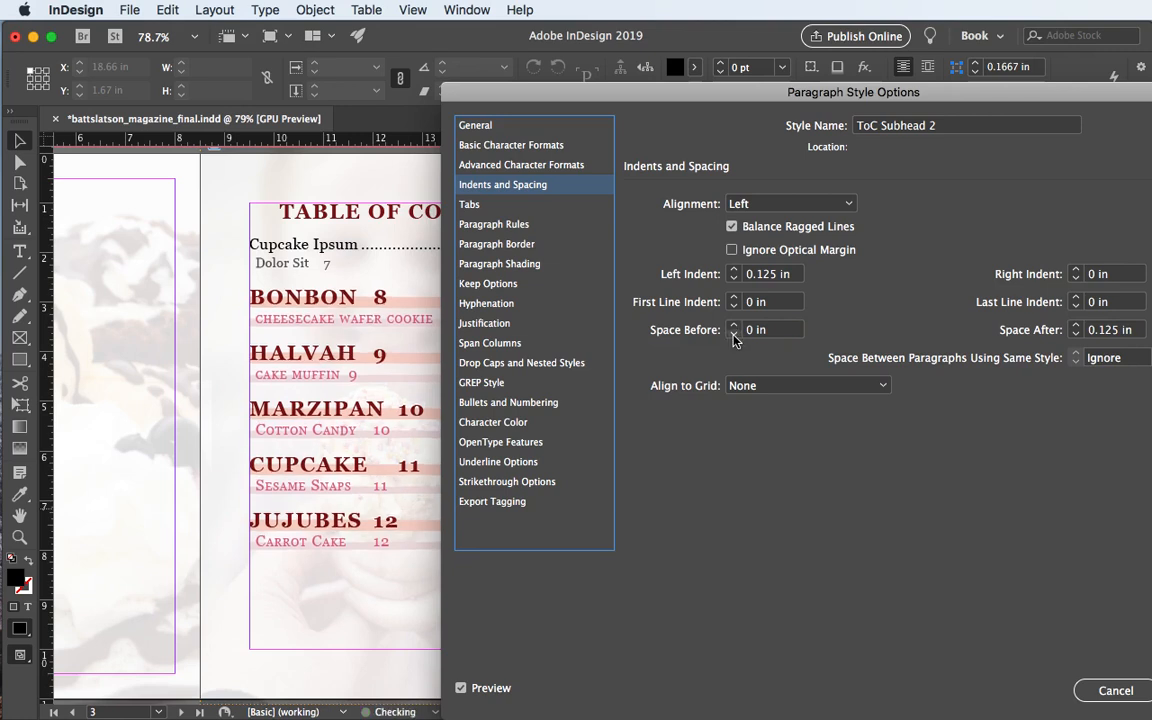
{"action": "left_click", "coordinate": [1075, 335]}
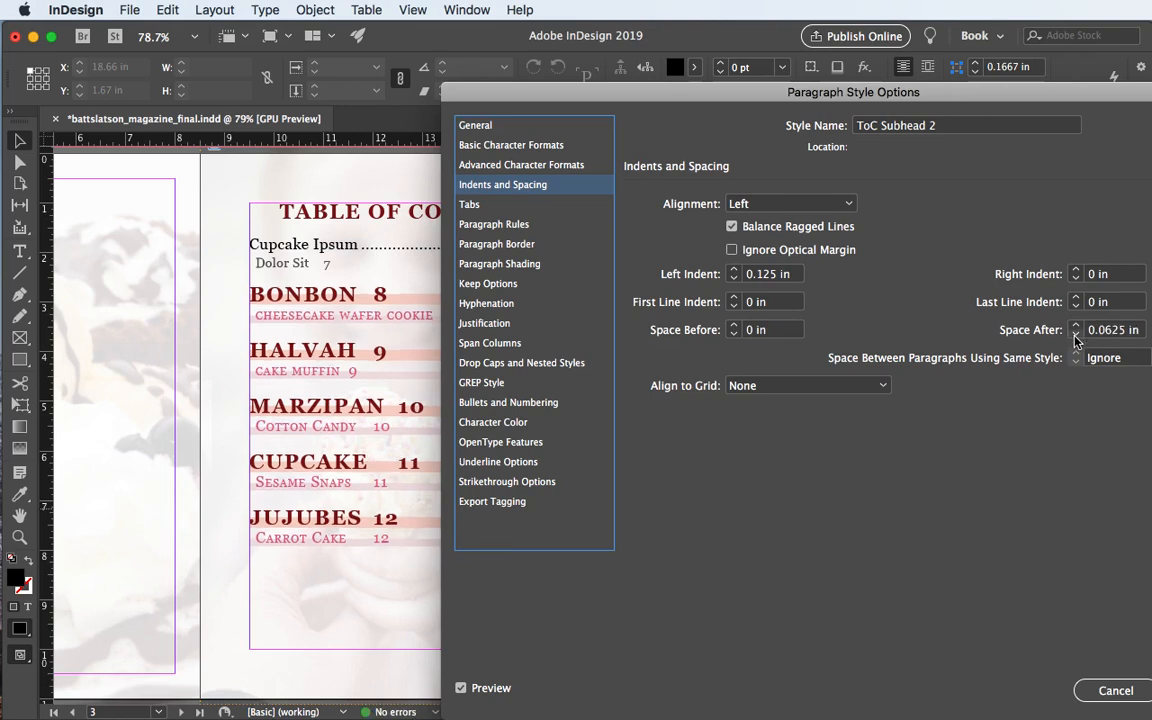
{"action": "left_click", "coordinate": [1075, 335]}
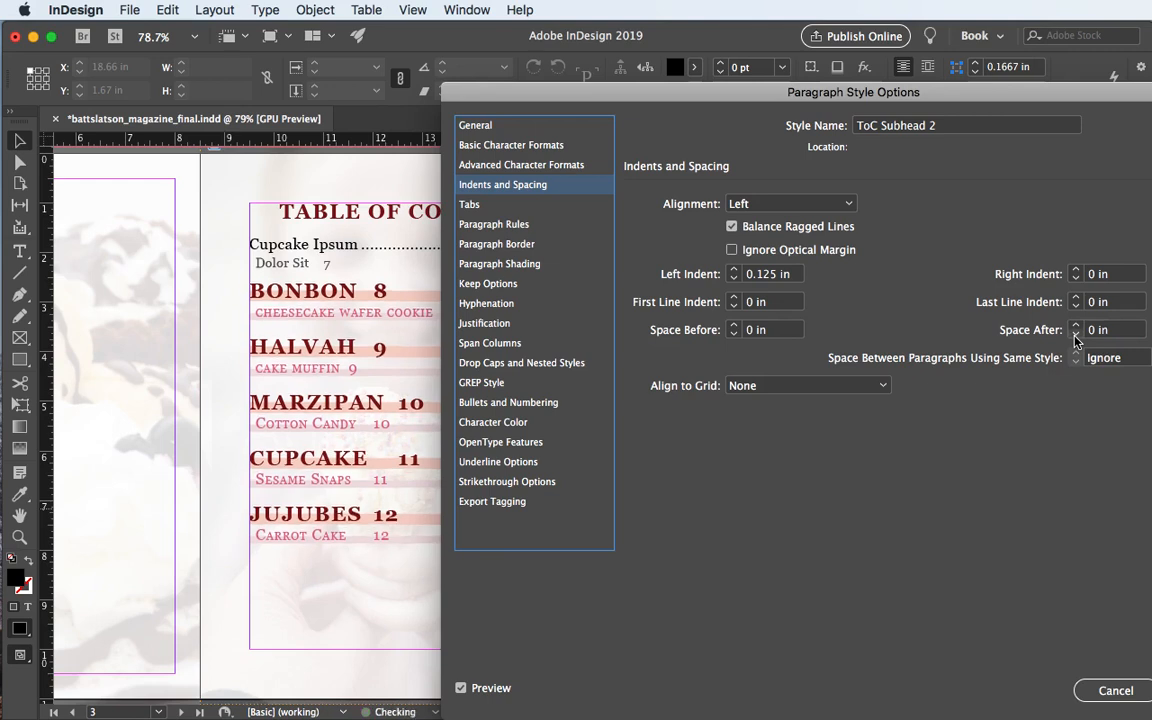
{"action": "left_click", "coordinate": [1075, 326]}
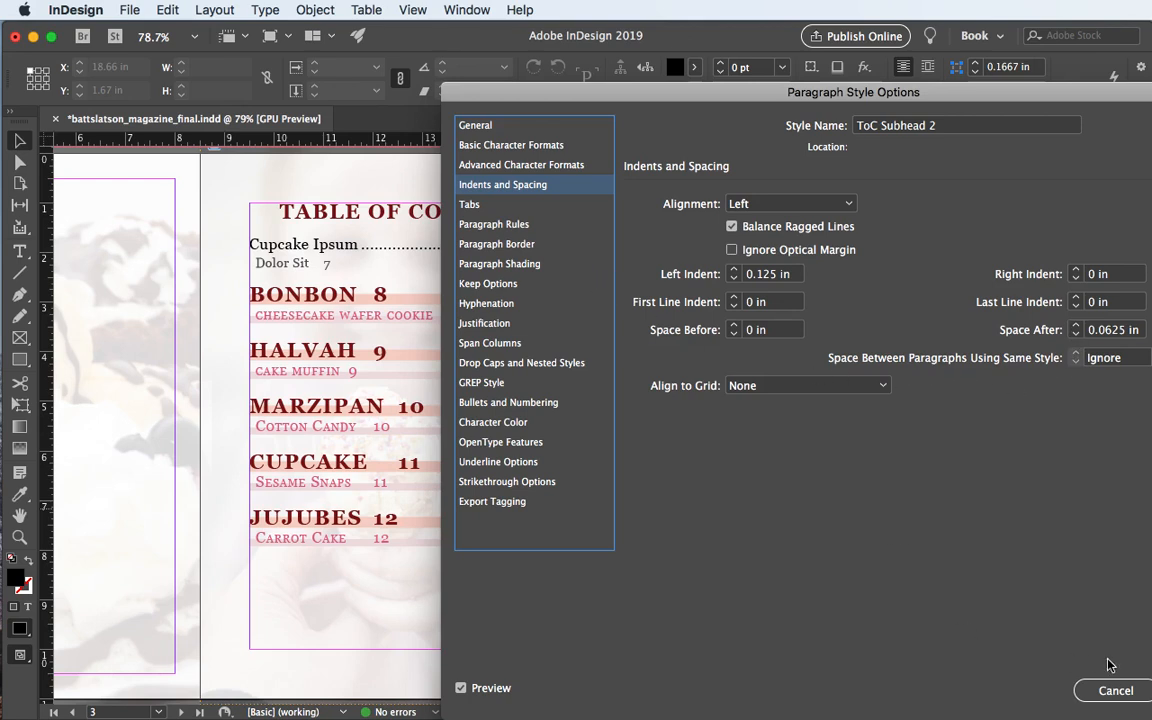
{"action": "key", "text": "Return"}
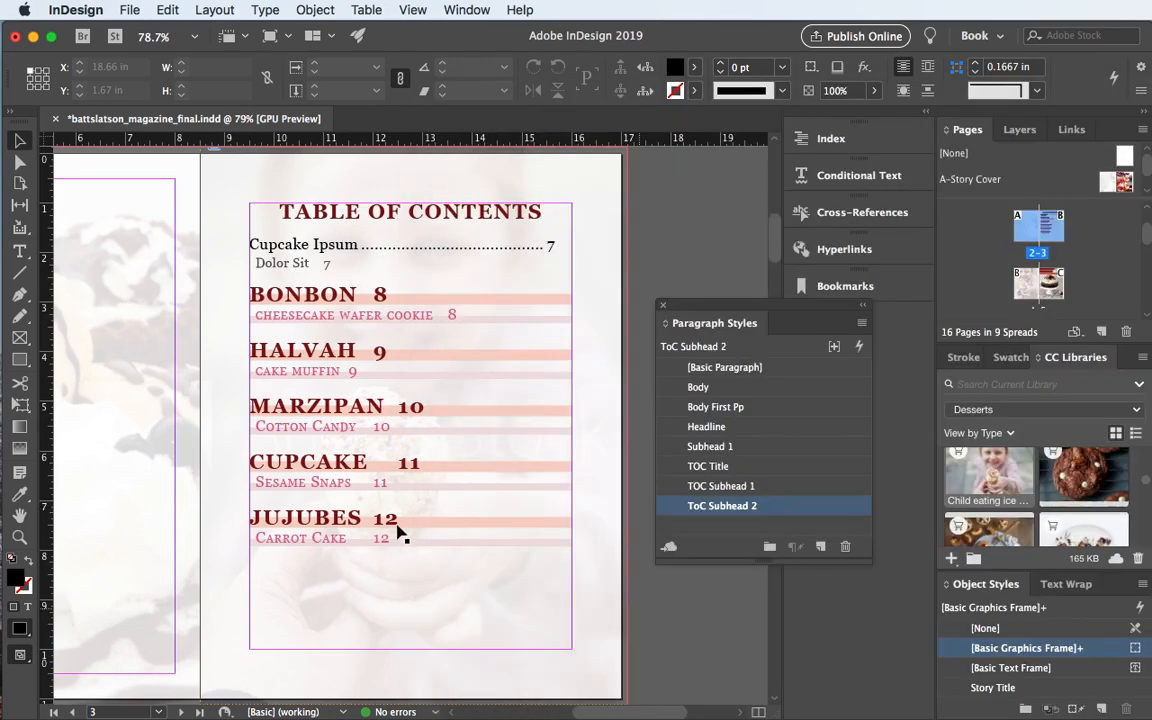
- Apply the TOC Subhead 1 style to the Bonbon line in the table of contents
{"action": "double_click", "coordinate": [289, 293]}
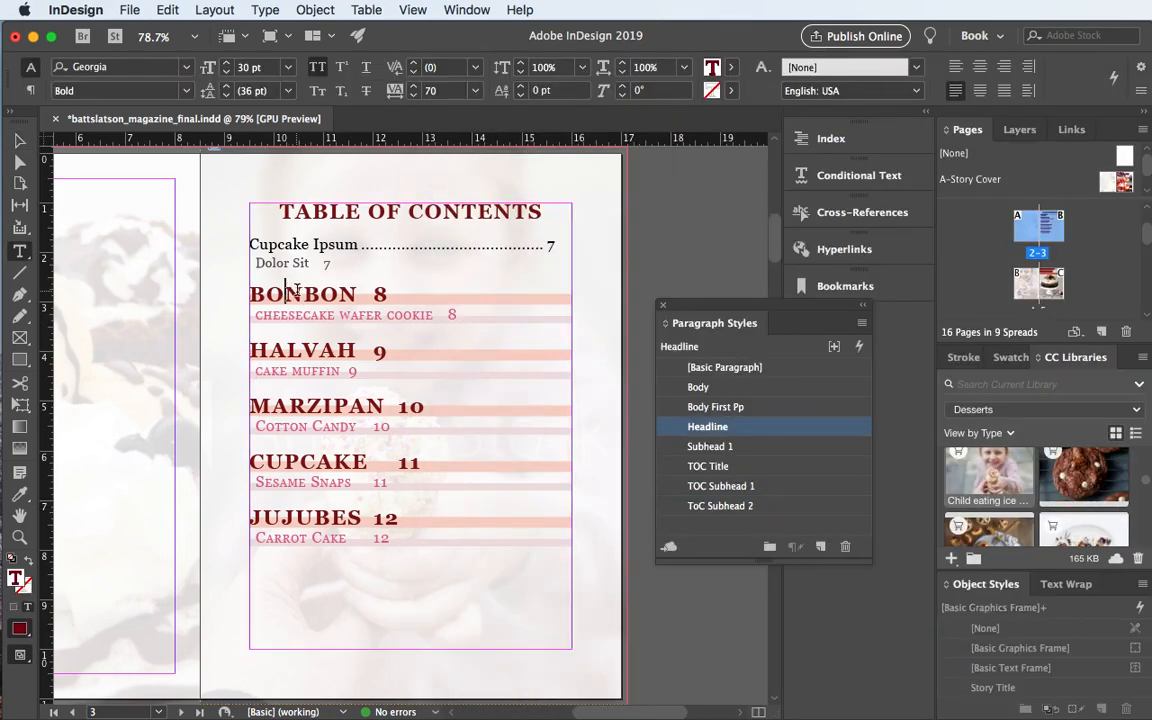
{"action": "left_click", "coordinate": [720, 490]}
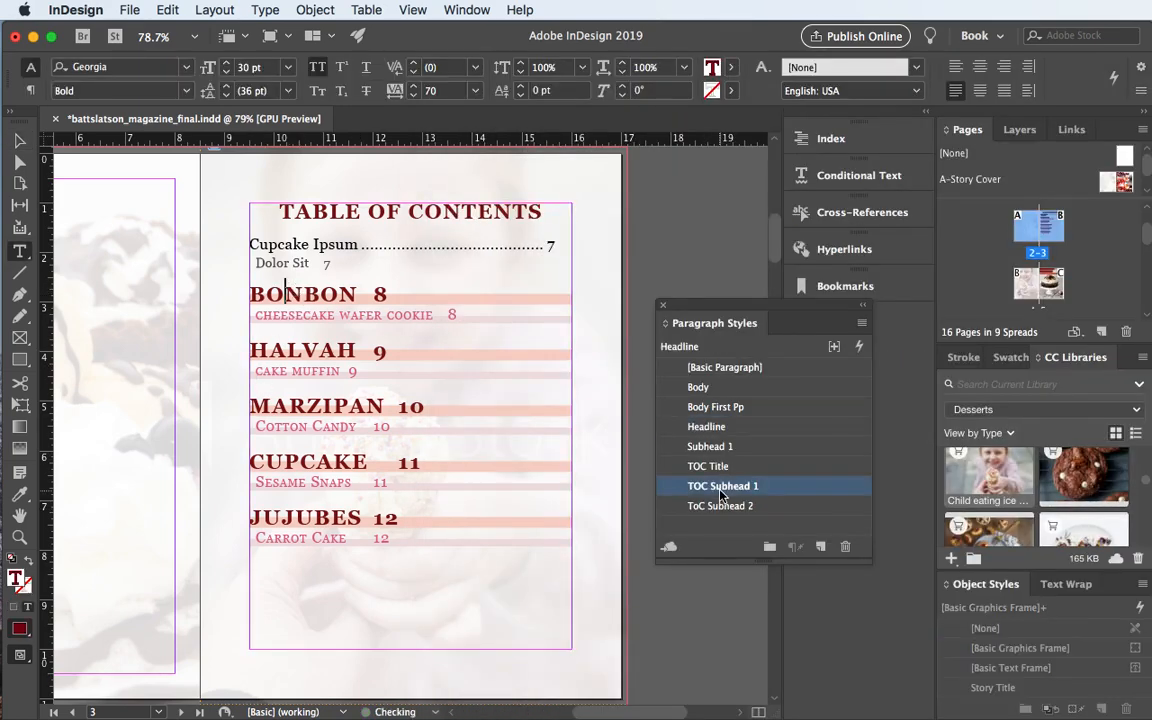
{"action": "left_click", "coordinate": [340, 310]}
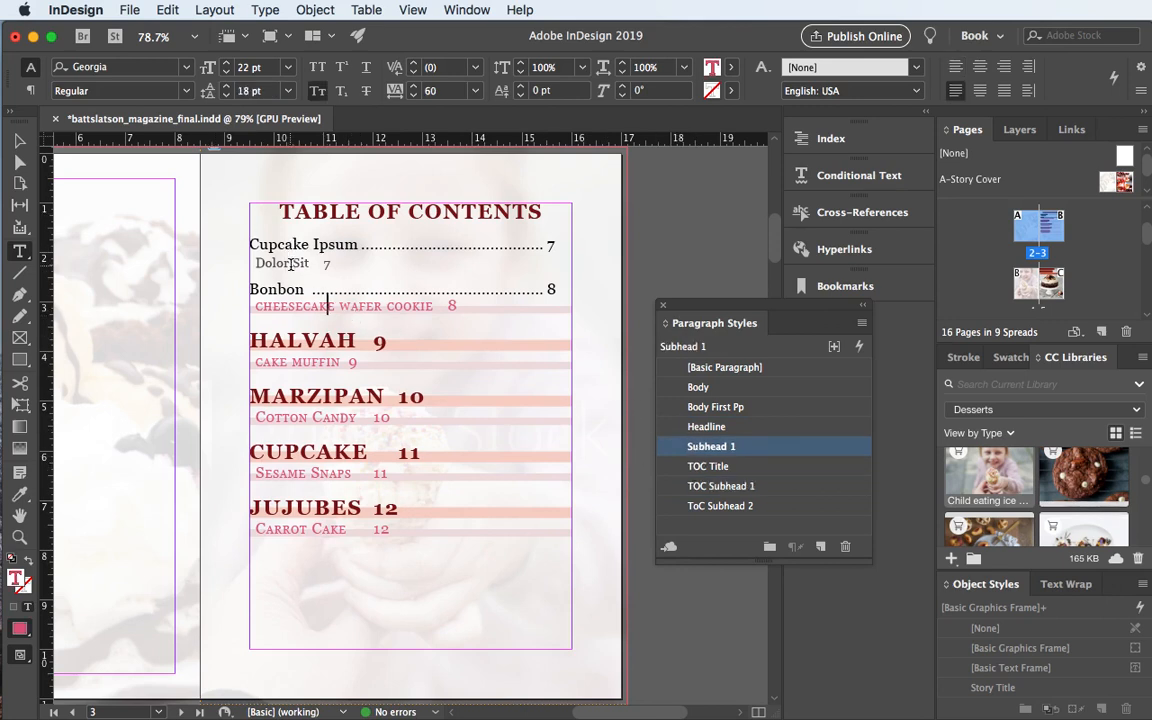
- With nothing selected, edit the ToC Subhead 2 style and set its tab stop to 6 in with a dot leader
{"action": "left_click", "coordinate": [290, 263]}
{"action": "left_click", "coordinate": [16, 139]}
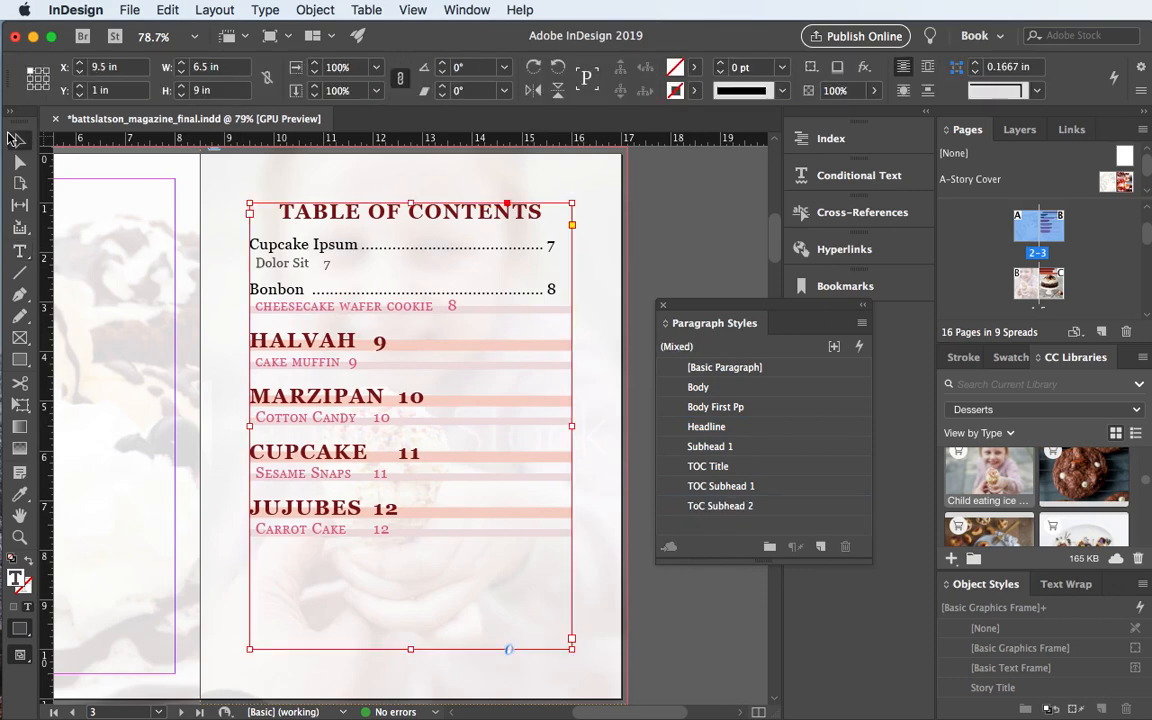
{"action": "left_click", "coordinate": [640, 179]}
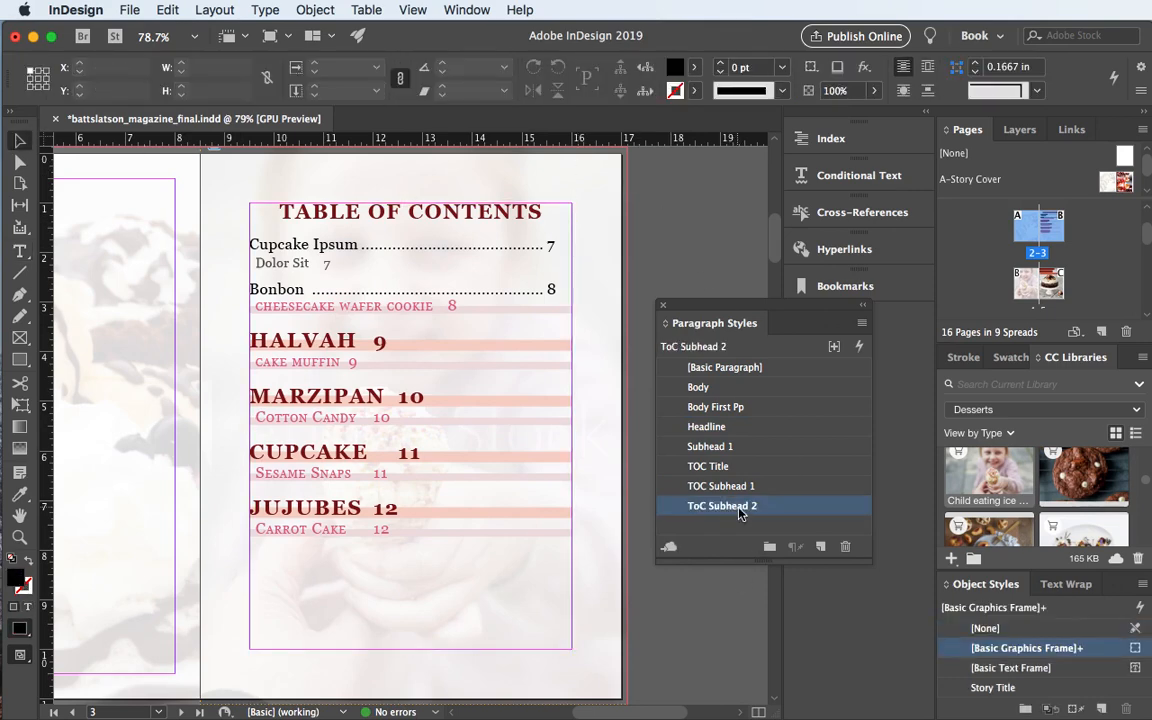
{"action": "double_click", "coordinate": [740, 514]}
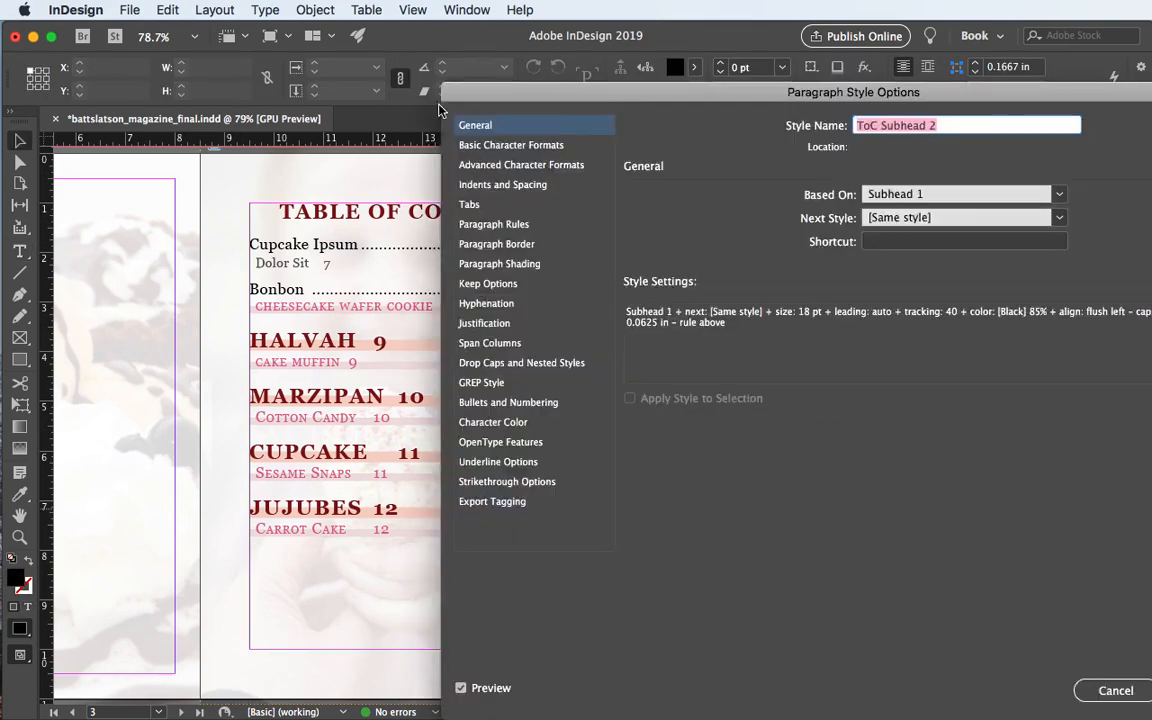
{"action": "left_click", "coordinate": [469, 204]}
{"action": "left_click", "coordinate": [701, 239]}
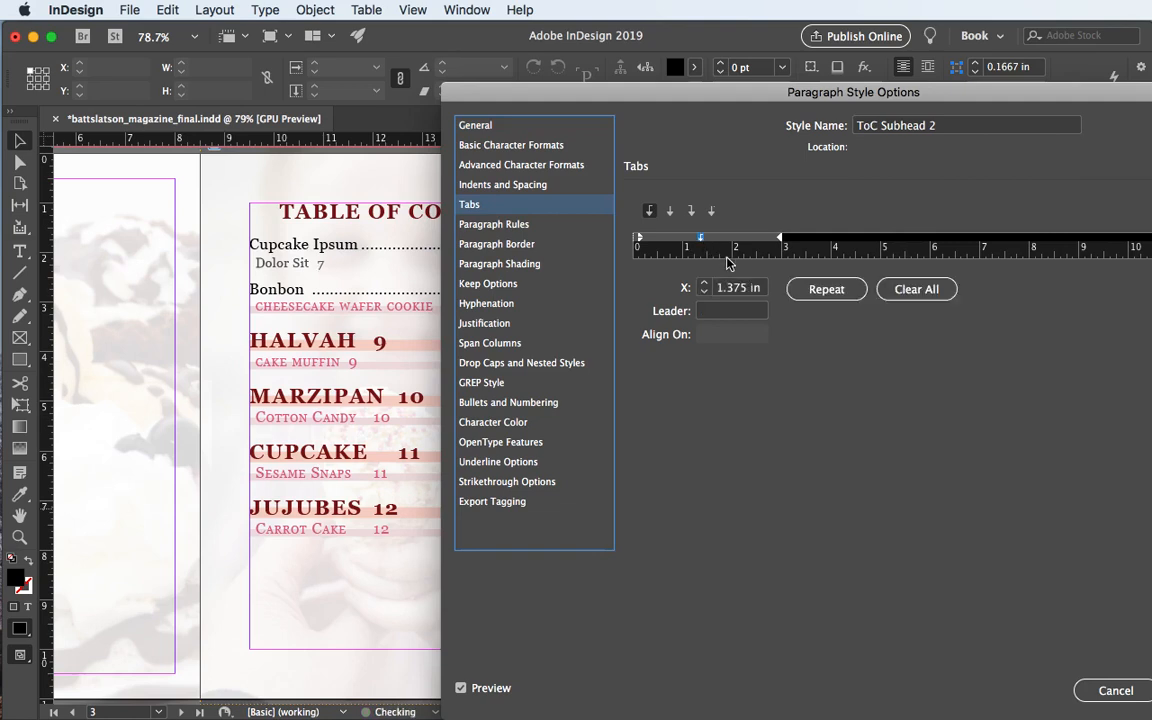
{"action": "left_click_drag", "start_coordinate": [748, 287], "coordinate": [719, 286]}
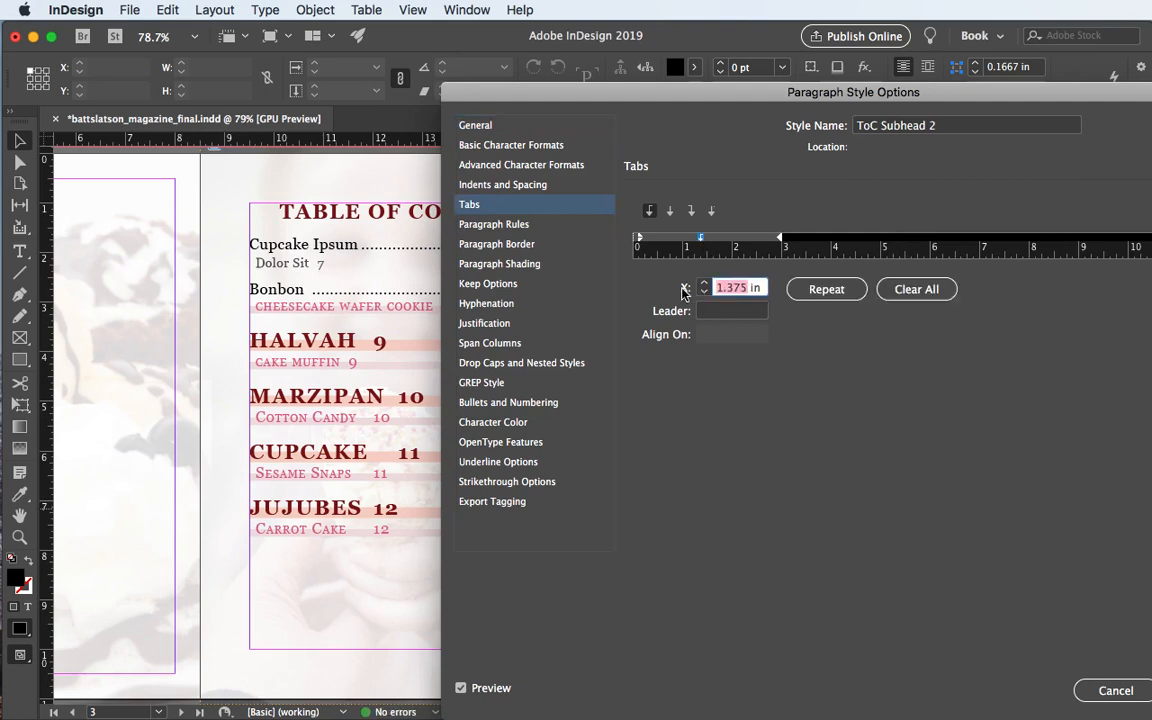
{"action": "type", "text": "6"}
{"action": "left_click", "coordinate": [710, 311]}
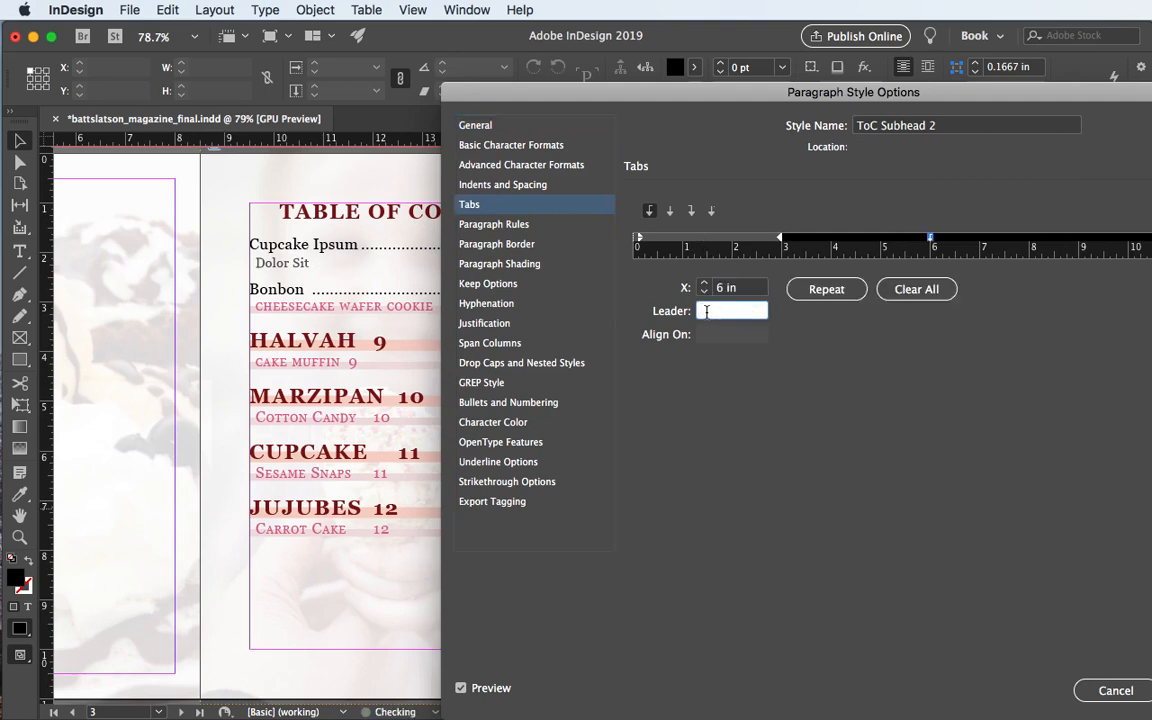
{"action": "type", "text": "."}
- Shift the ToC Subhead 2 style's tab stop inward to just under 5.8125 in and save the style
{"action": "left_click_drag", "start_coordinate": [604, 103], "coordinate": [1020, 232]}
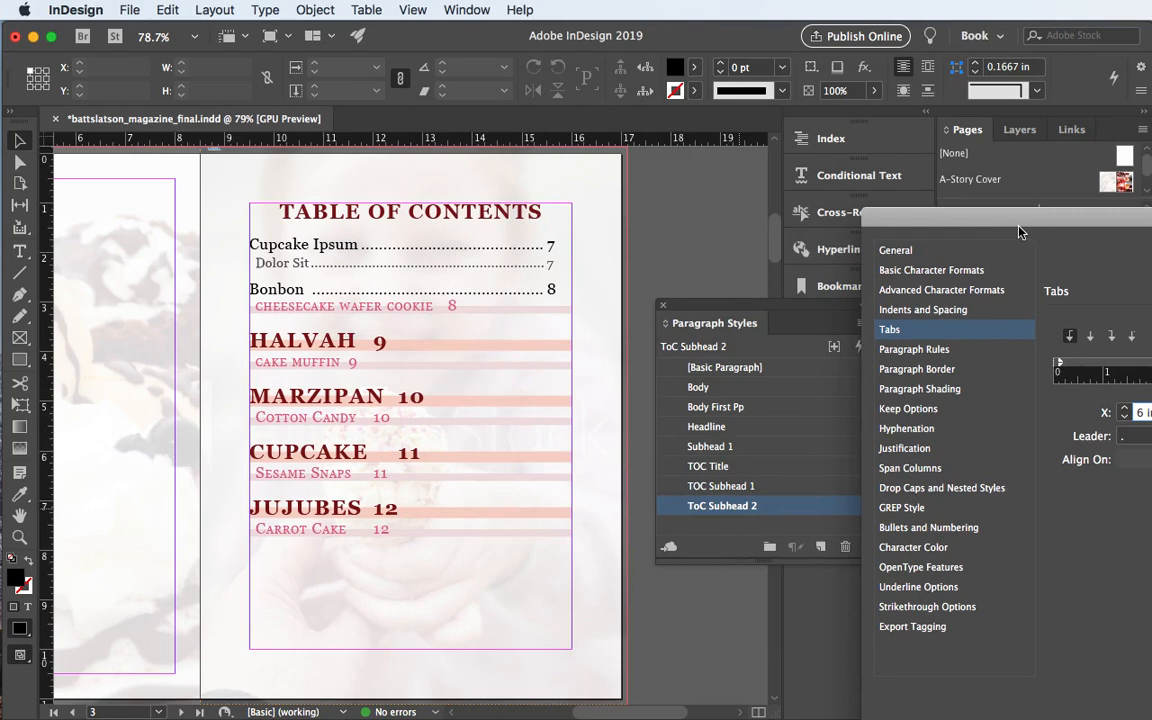
{"action": "left_click_drag", "start_coordinate": [1020, 232], "coordinate": [816, 138]}
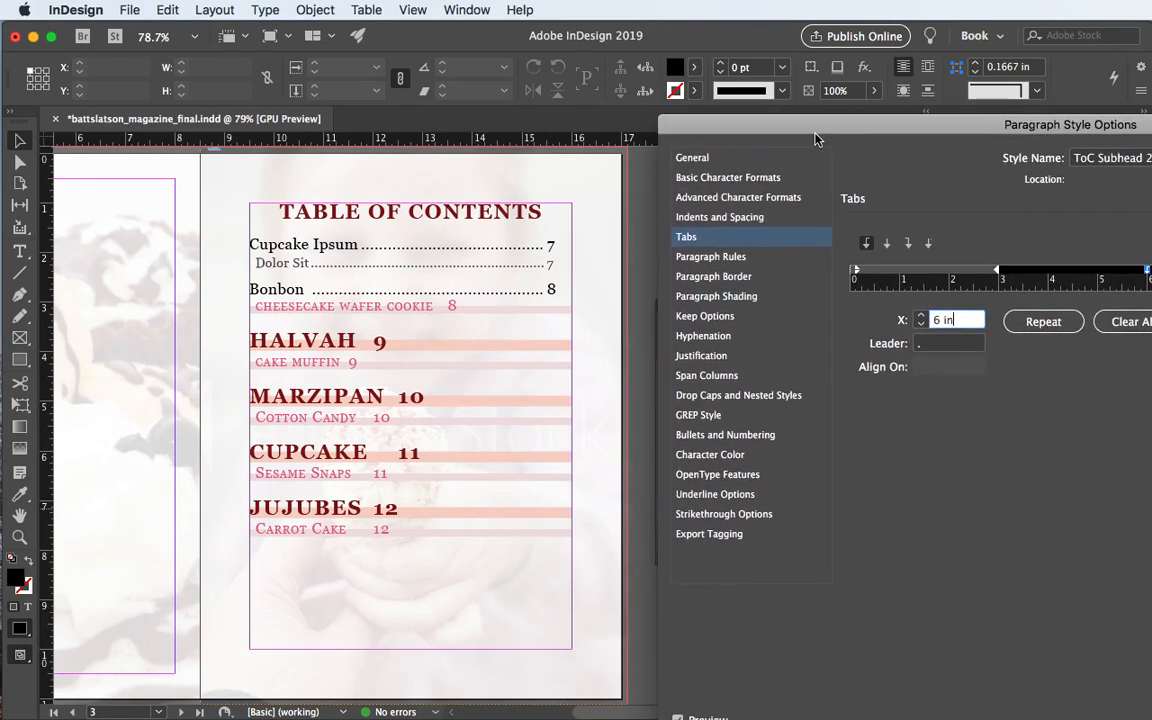
{"action": "left_click", "coordinate": [922, 325]}
{"action": "left_click", "coordinate": [922, 325]}
{"action": "left_click", "coordinate": [922, 325]}
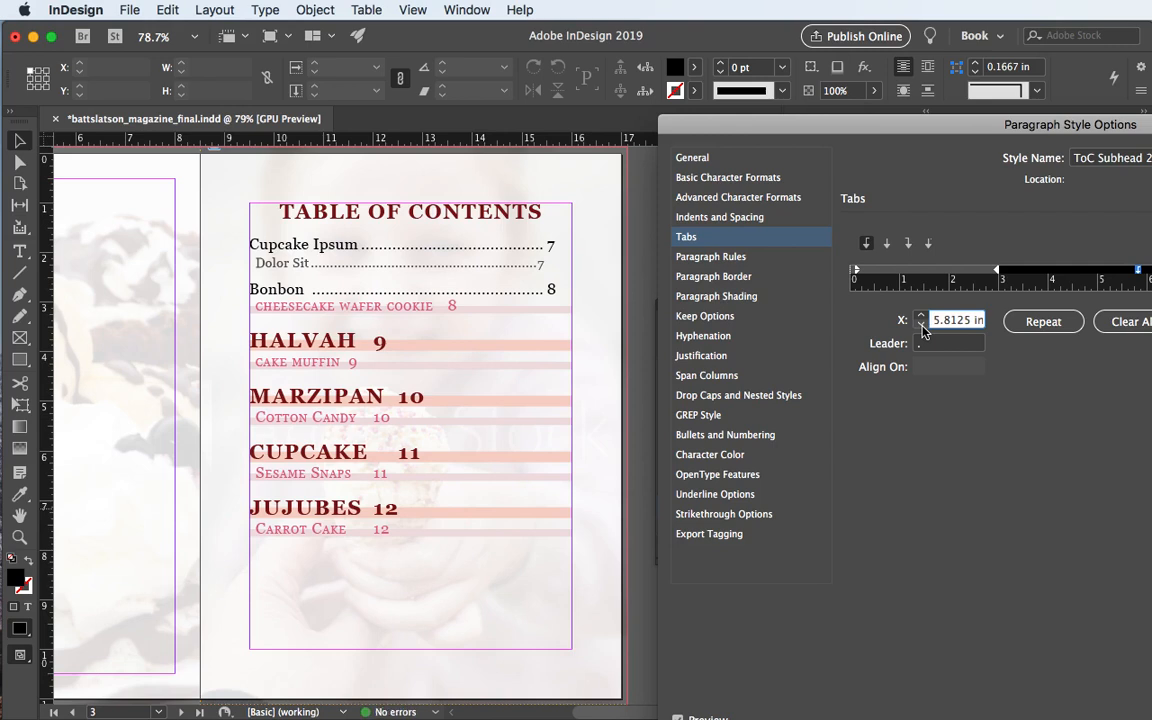
{"action": "left_click", "coordinate": [921, 325]}
{"action": "key", "text": "Return"}
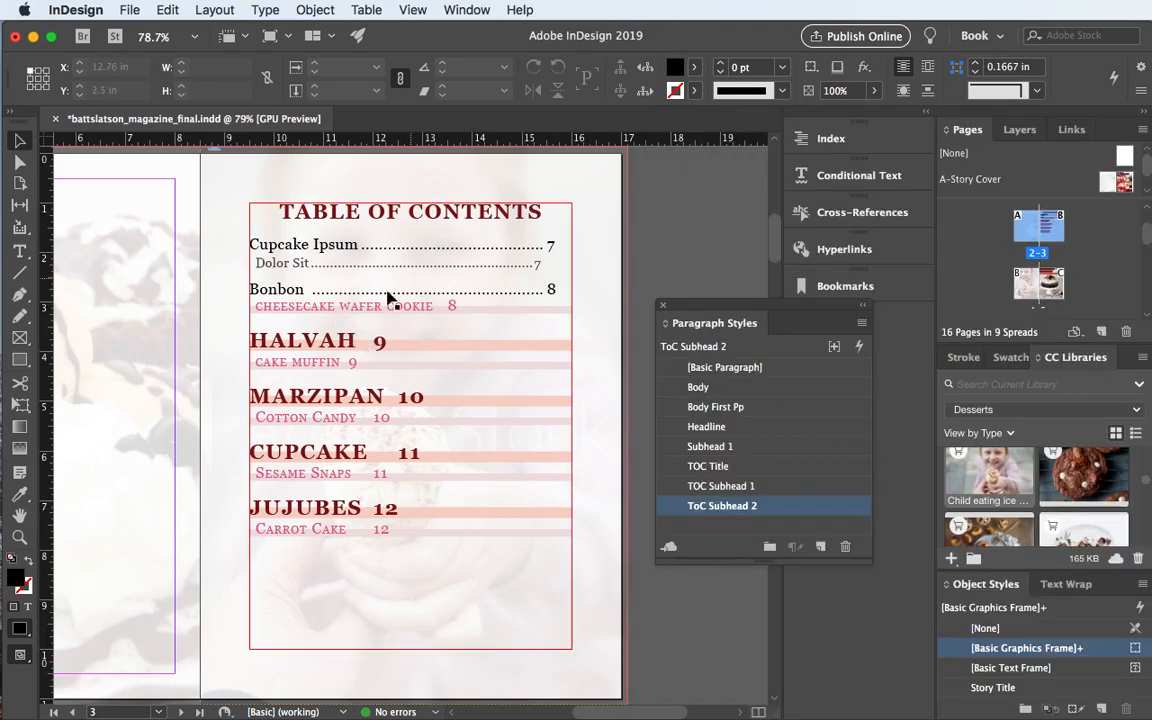
- Select the table of contents text frame at the cheesecake wafer cookie line
{"action": "left_click", "coordinate": [301, 302]}
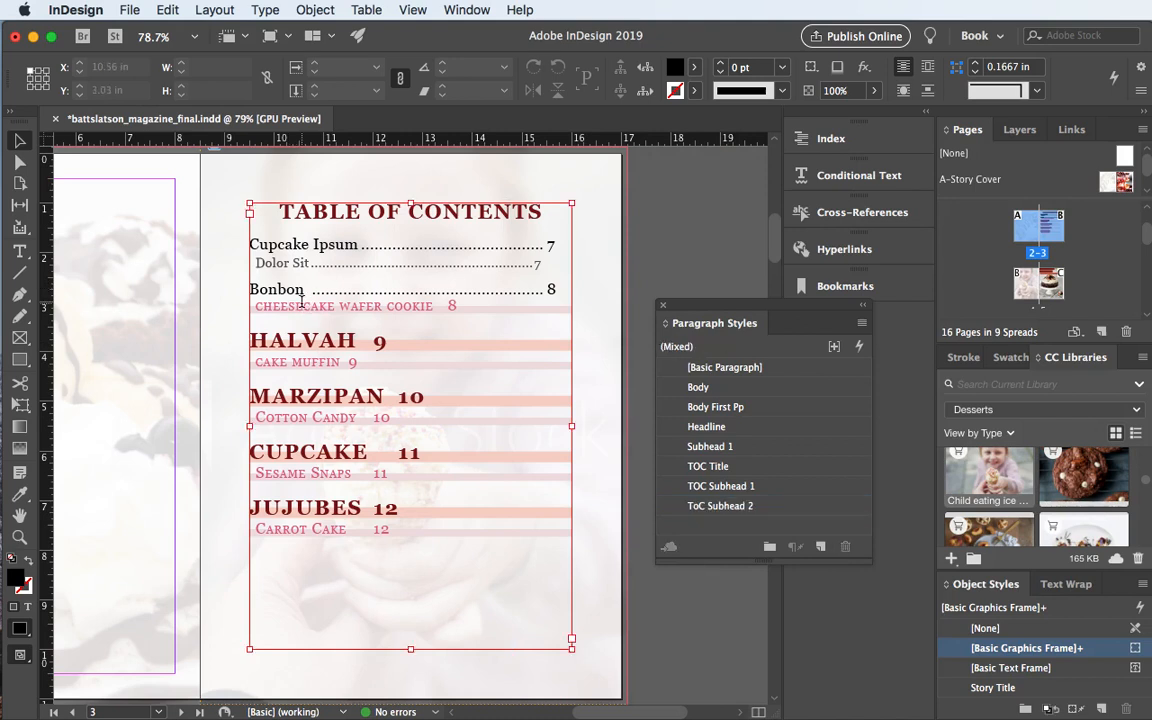
- Apply the ToC Subhead 2 paragraph style to the "cheesecake wafer cookie" entry in the table of contents
{"action": "double_click", "coordinate": [302, 304]}
{"action": "left_click", "coordinate": [718, 506]}
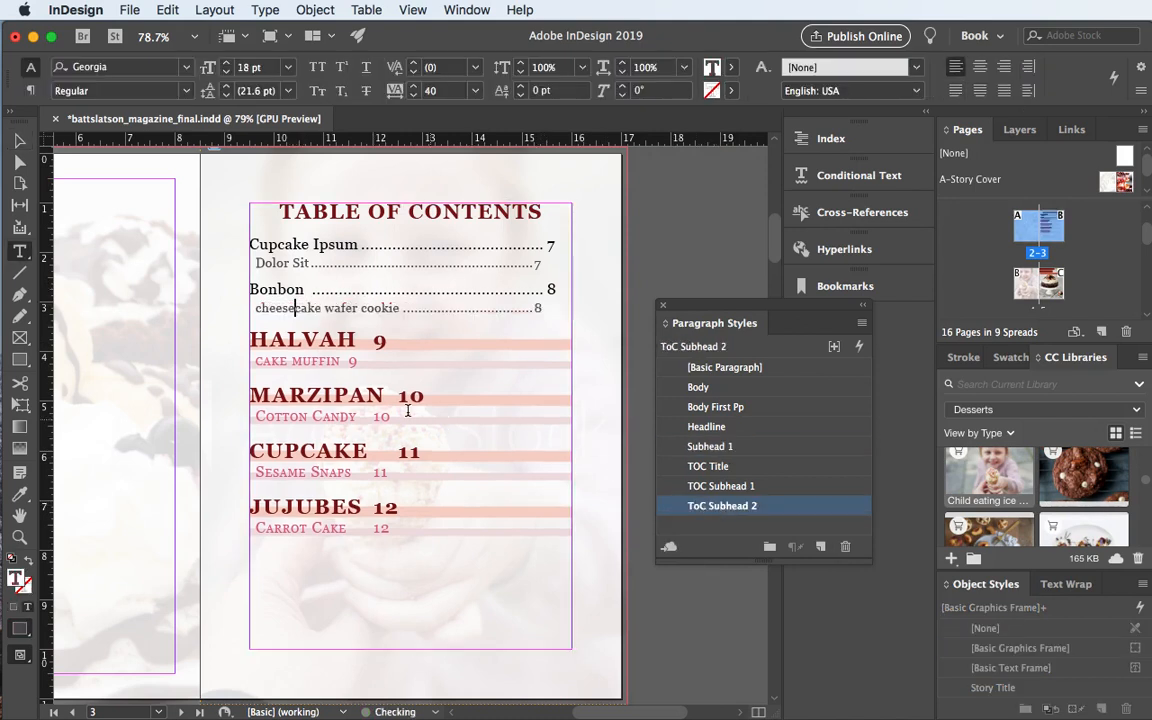
{"action": "left_click", "coordinate": [307, 340]}
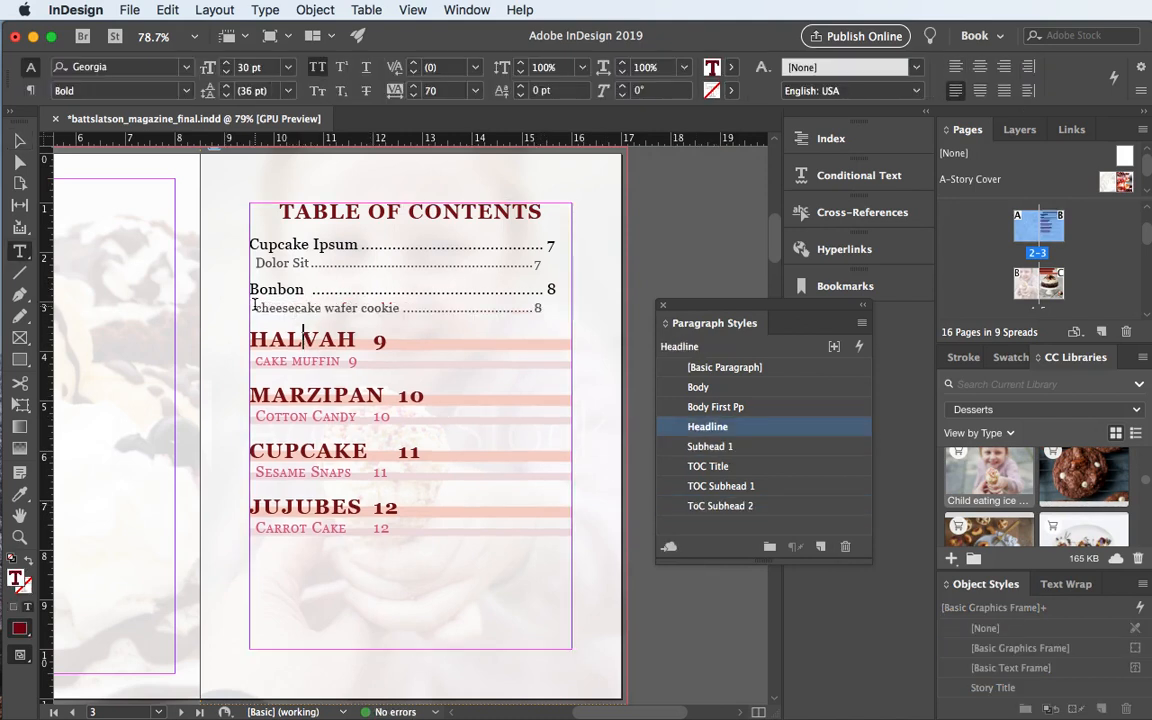
- Try capitalizing the words of the "cheesecake wafer cookie" entry and undo the letter changes
{"action": "left_click", "coordinate": [254, 308]}
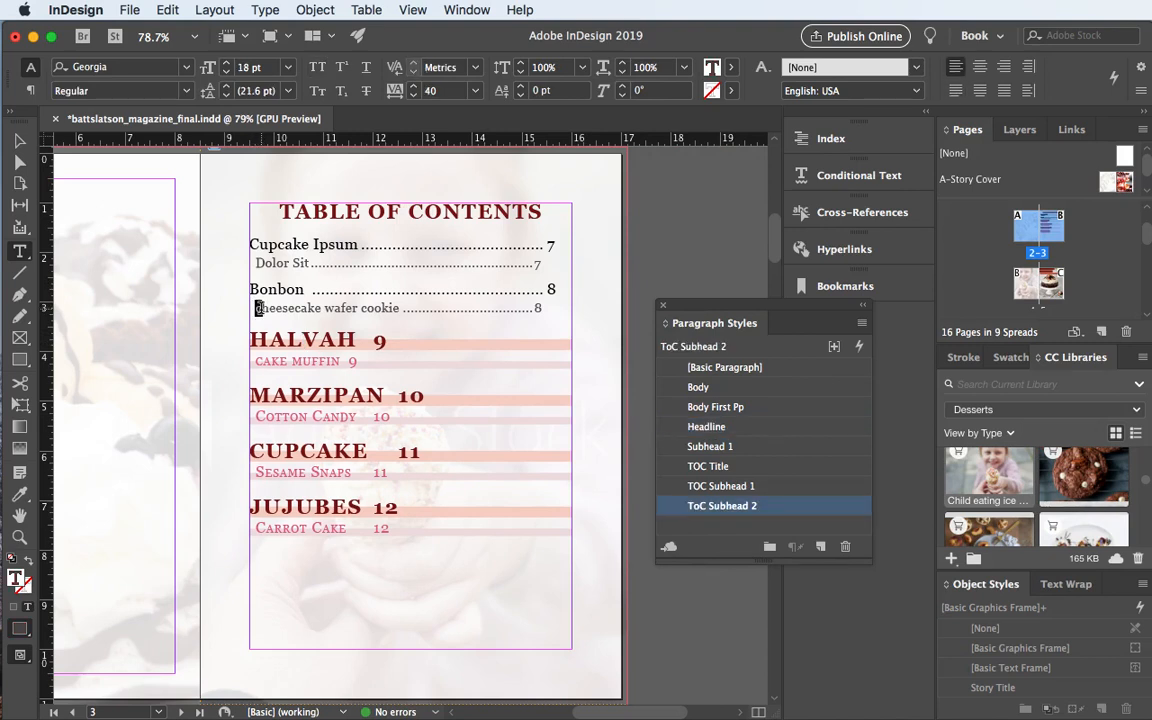
{"action": "mouse_move", "coordinate": [257, 308]}
{"action": "left_mouse_down"}
{"action": "mouse_move", "coordinate": [275, 325]}
{"action": "mouse_move", "coordinate": [257, 308]}
{"action": "left_mouse_up"}
{"action": "type", "text": "C"}
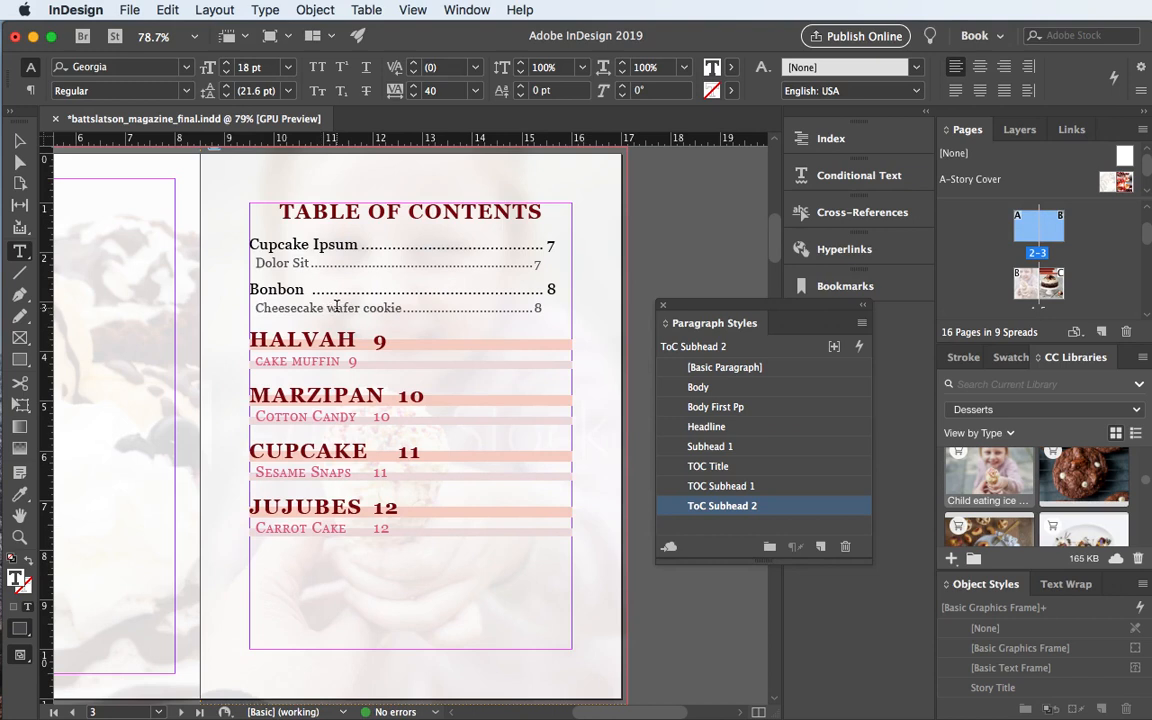
{"action": "left_click_drag", "start_coordinate": [337, 307], "coordinate": [329, 307]}
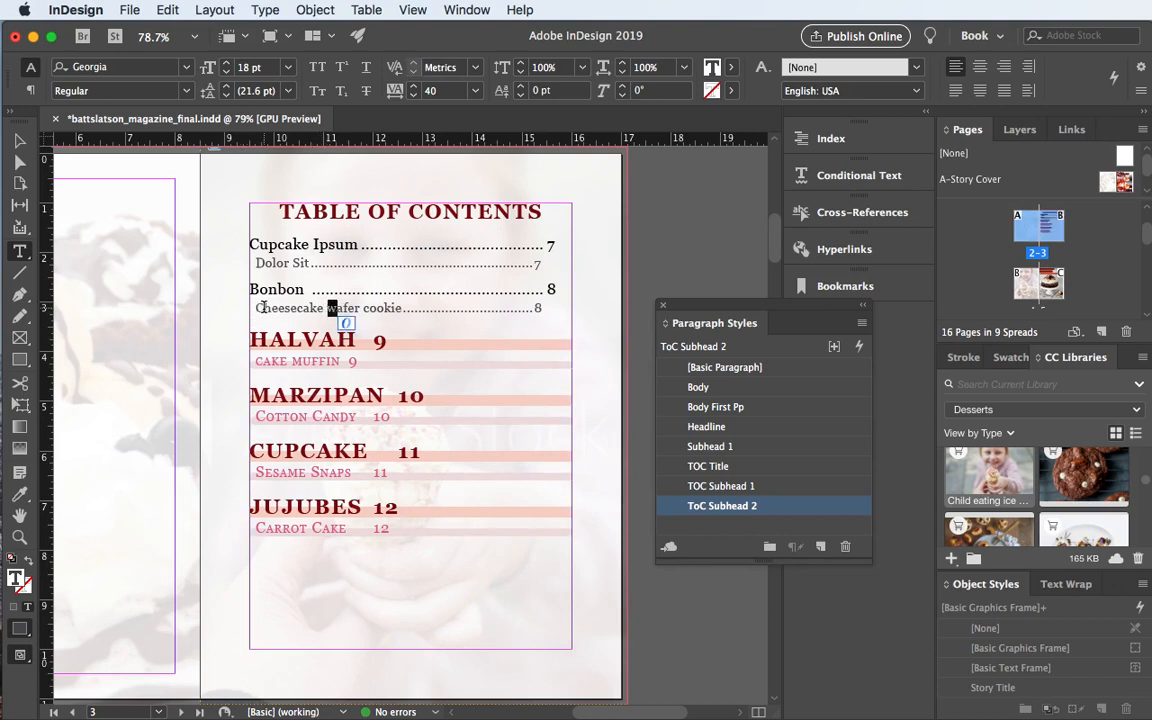
{"action": "left_click_drag", "start_coordinate": [256, 308], "coordinate": [265, 308]}
{"action": "left_click_drag", "start_coordinate": [337, 308], "coordinate": [329, 308]}
{"action": "type", "text": "W"}
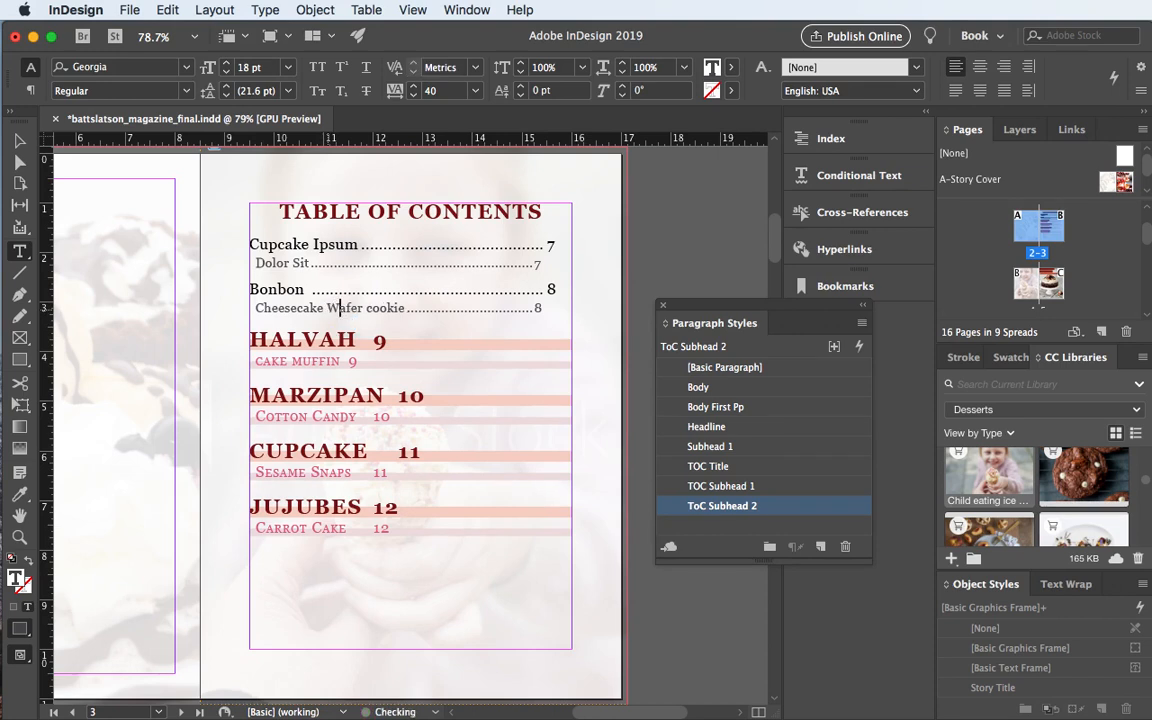
{"action": "left_click_drag", "start_coordinate": [365, 308], "coordinate": [372, 308]}
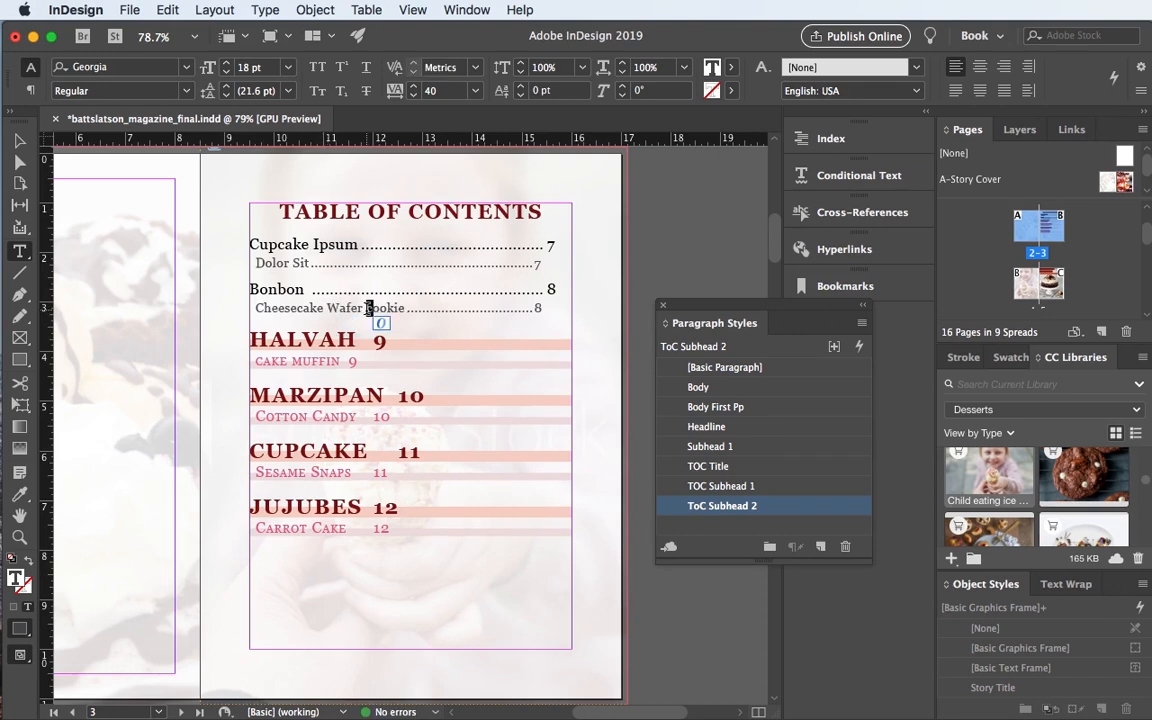
{"action": "key", "text": "super+z"}
{"action": "key", "text": "super+z"}
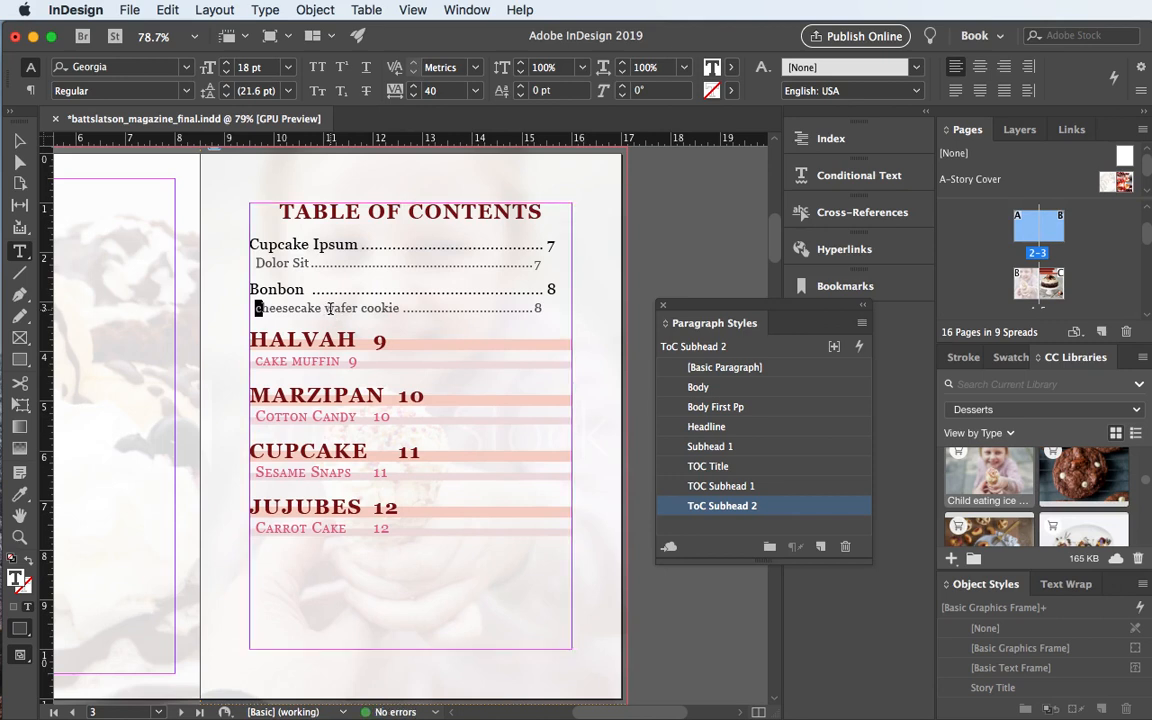
- Try the TOC Subhead 1 paragraph style on the Halvah entry and undo it
{"action": "left_click", "coordinate": [305, 340]}
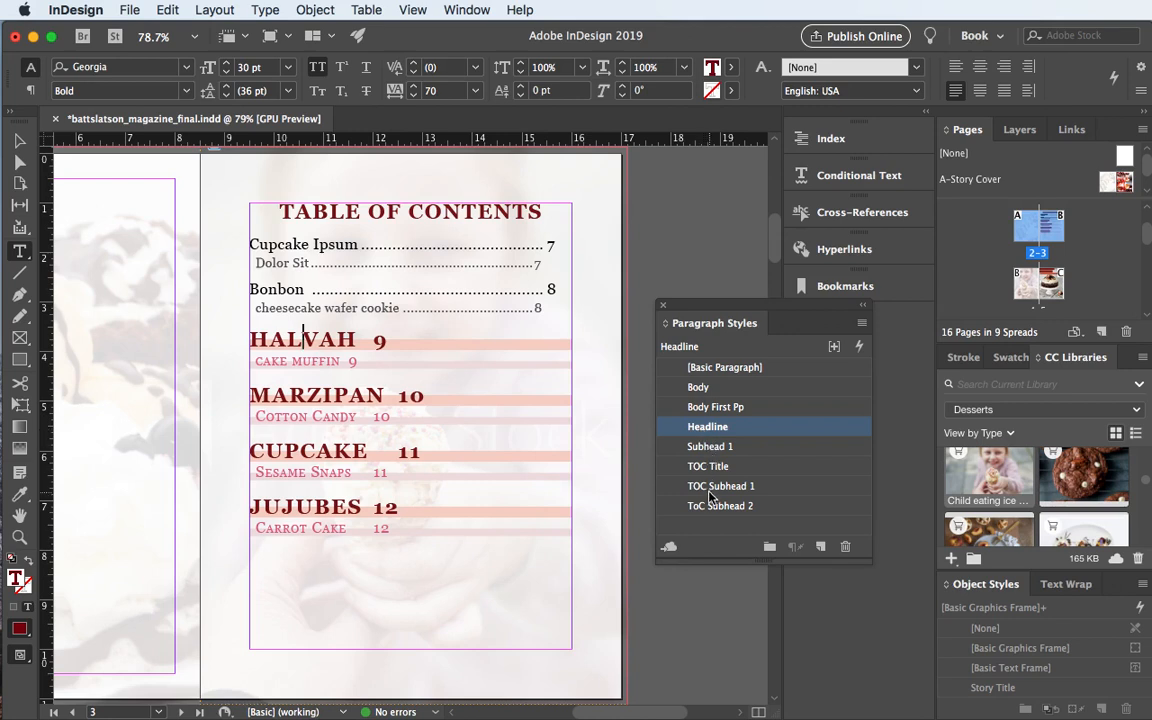
{"action": "left_click", "coordinate": [660, 485]}
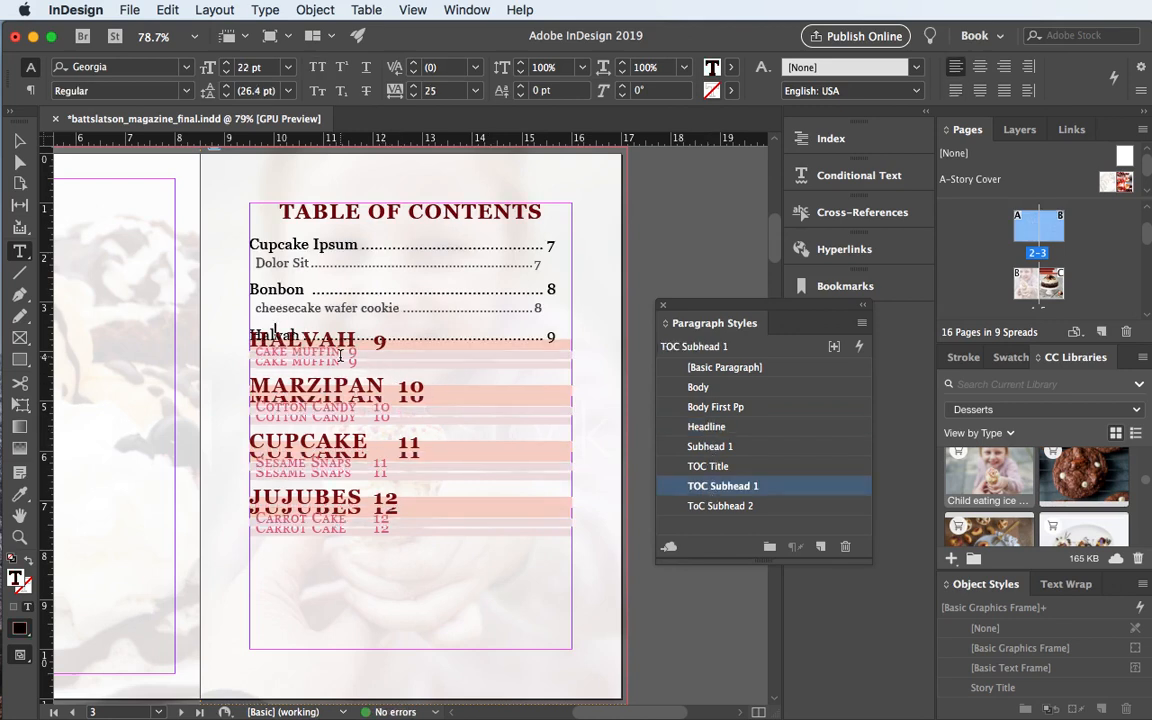
{"action": "key", "text": "super+z"}
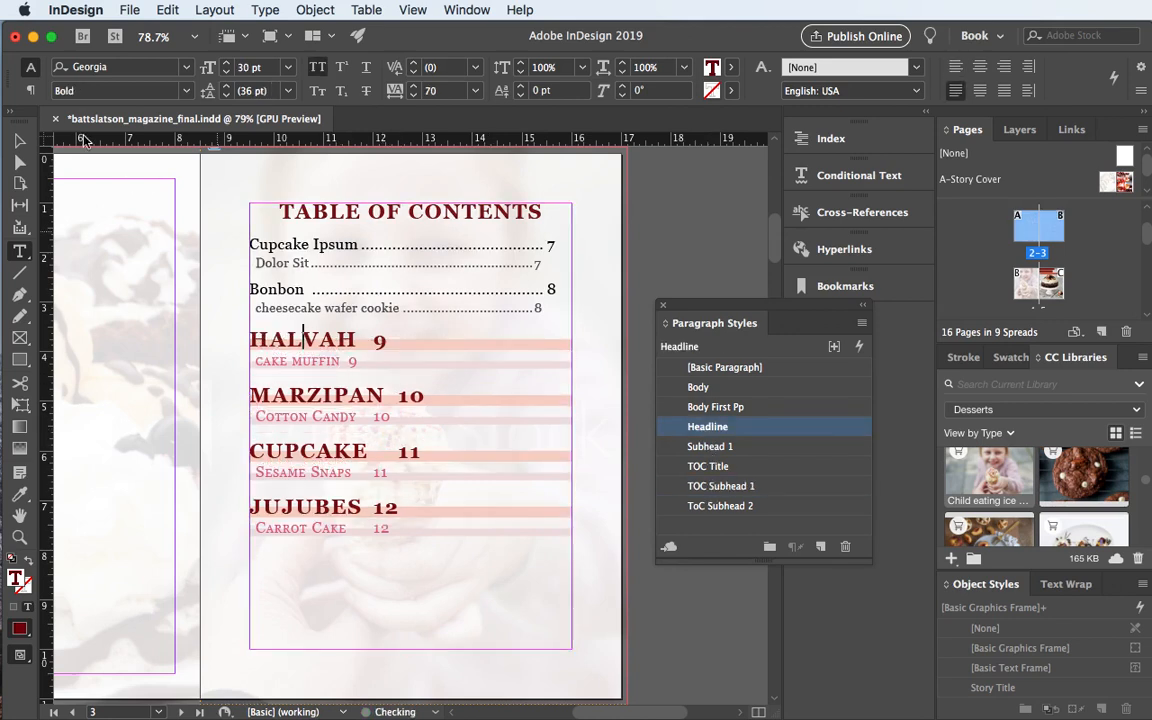
- Apply the TOC Subhead 1 paragraph style to the Halvah entry and ToC Subhead 2 to the cake muffin entry
{"action": "left_click", "coordinate": [19, 140]}
{"action": "double_click", "coordinate": [286, 339]}
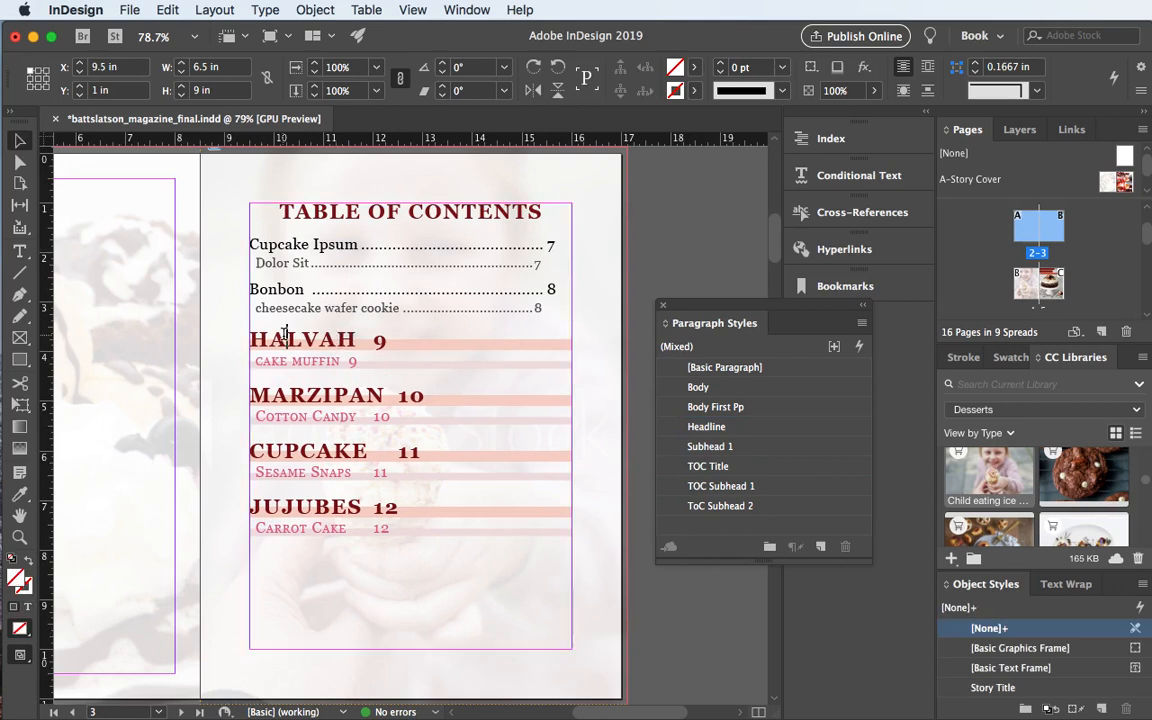
{"action": "left_click", "coordinate": [730, 487]}
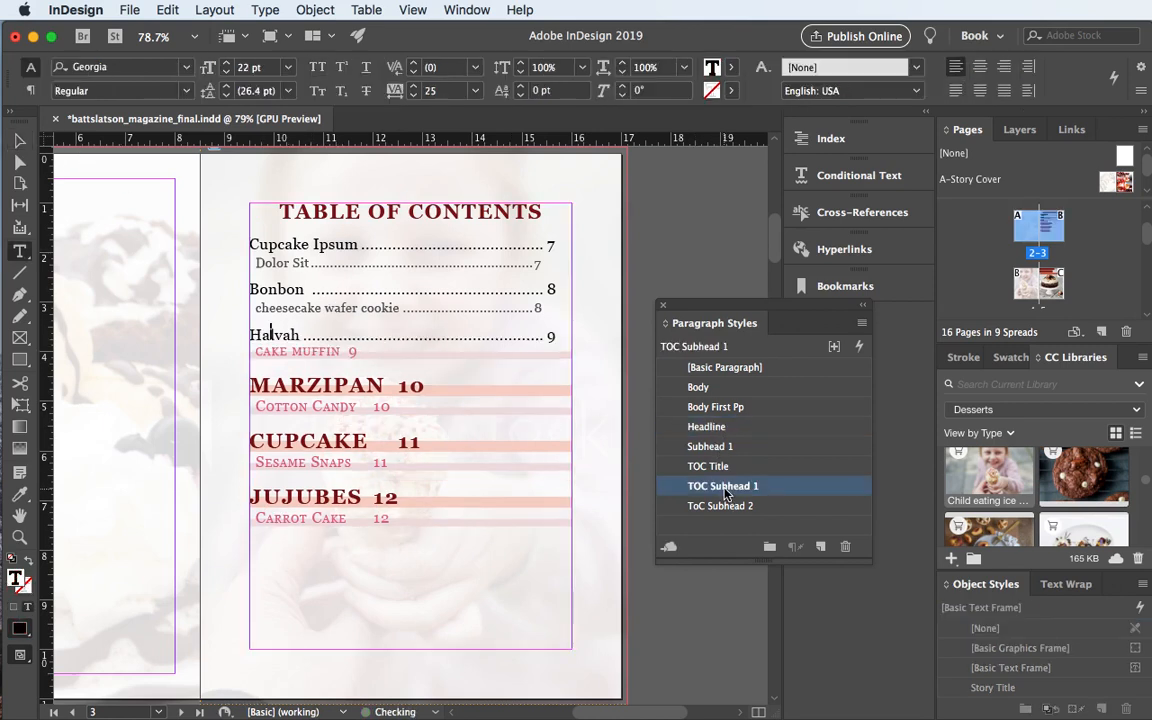
{"action": "left_click", "coordinate": [294, 353]}
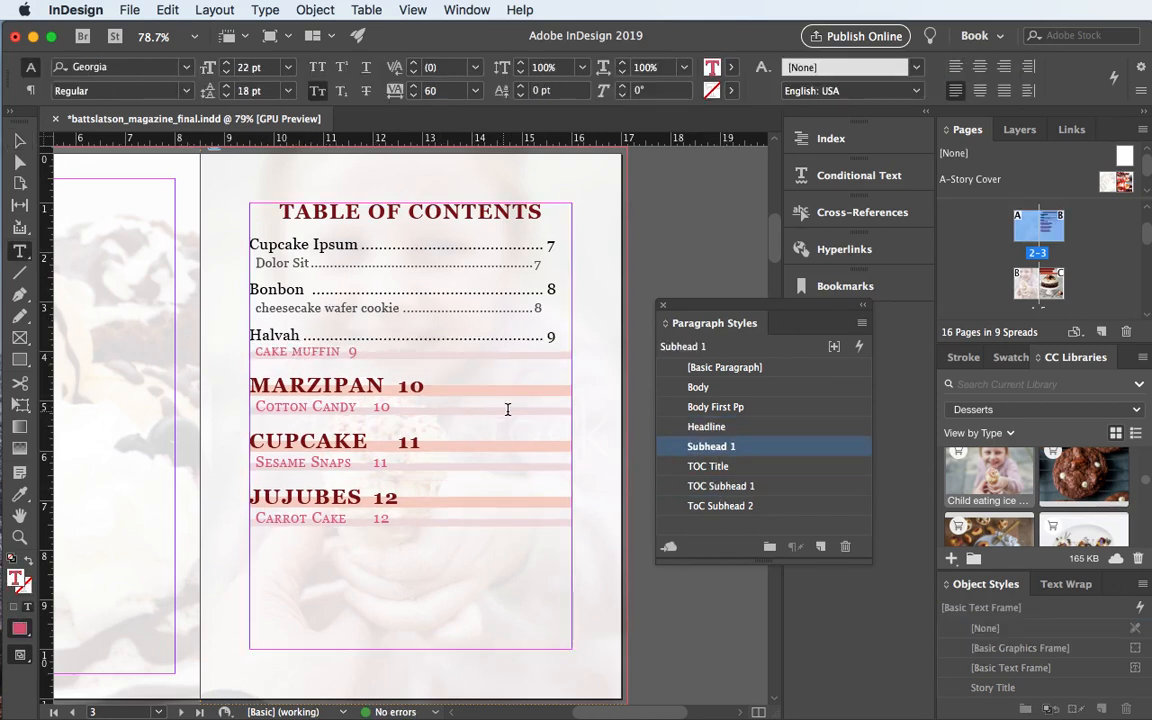
{"action": "left_click", "coordinate": [729, 507]}
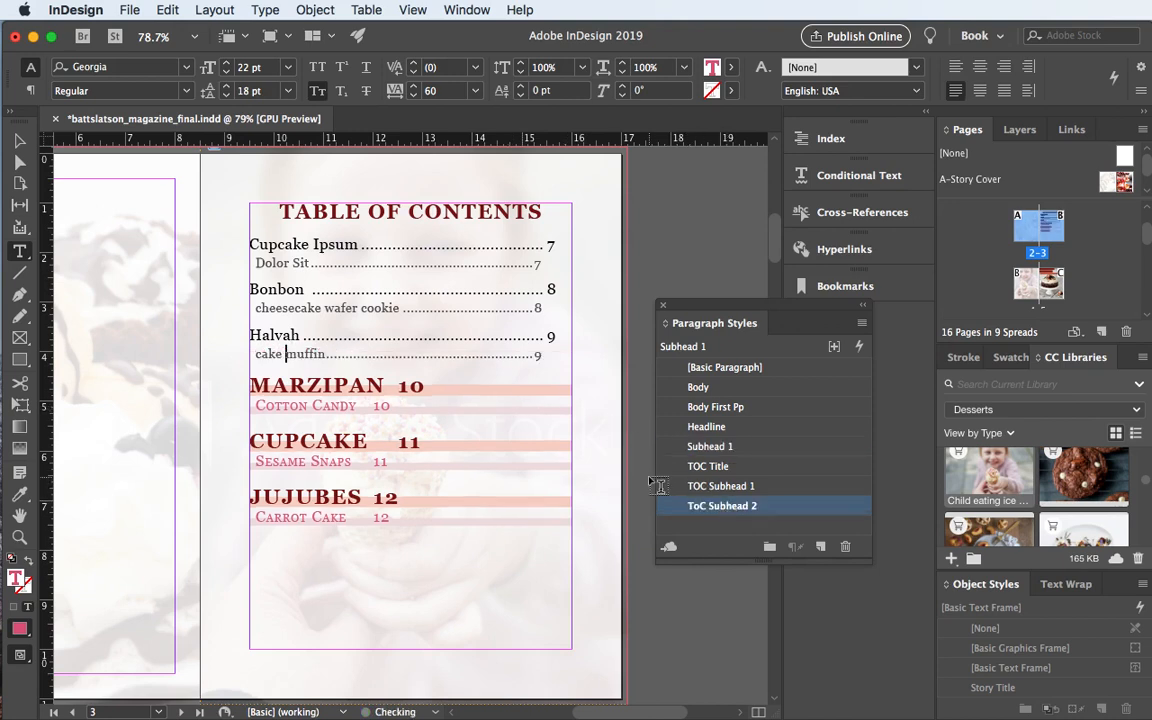
- Style the Marzipan entry with TOC Subhead 1 and the Cotton Candy entry with ToC Subhead 2
{"action": "left_click", "coordinate": [281, 385]}
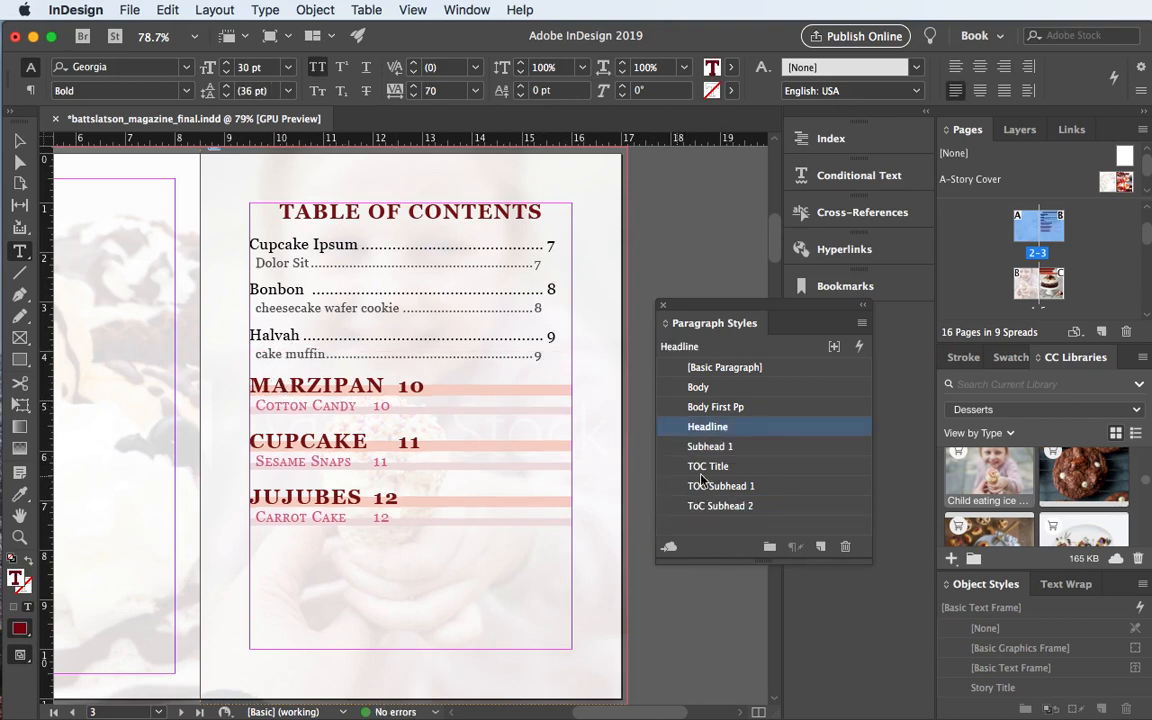
{"action": "left_click", "coordinate": [721, 492]}
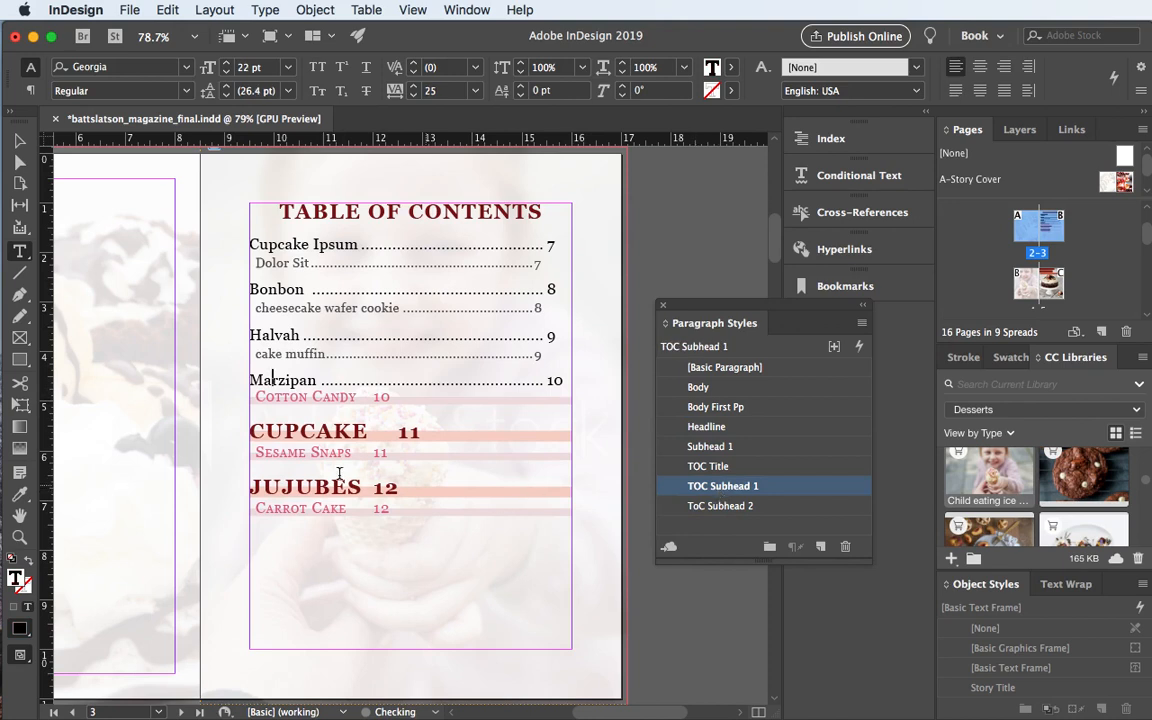
{"action": "left_click", "coordinate": [292, 400]}
{"action": "left_click", "coordinate": [721, 506]}
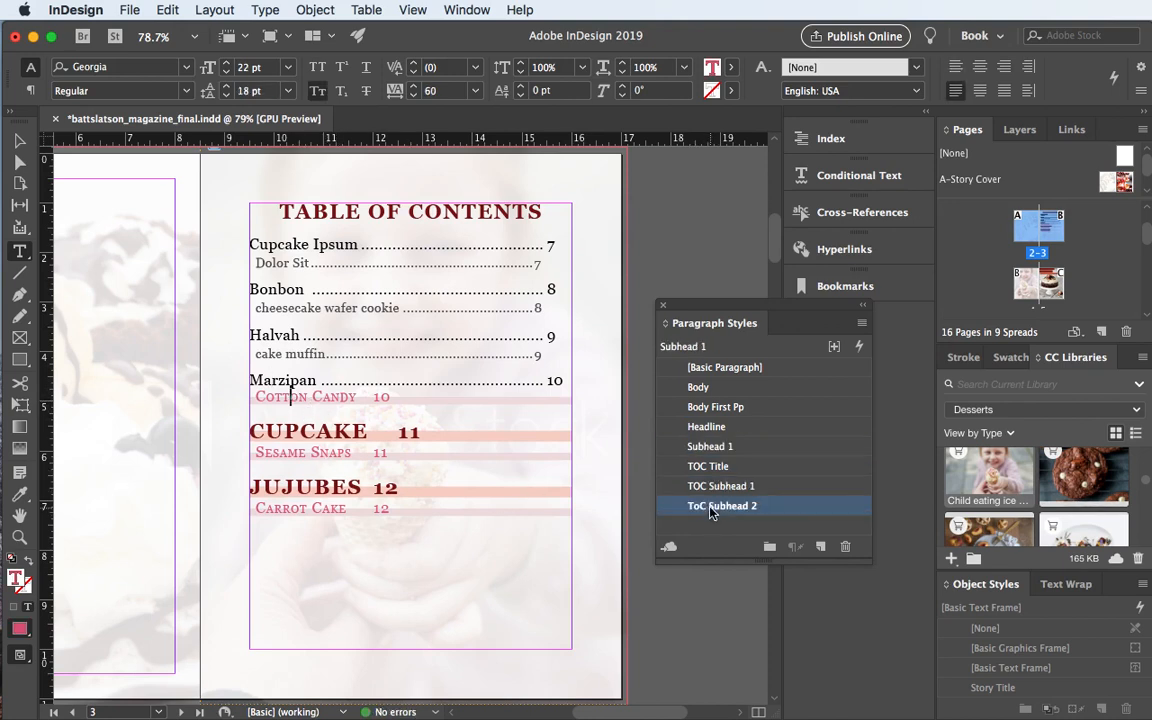
- Style the Cupcake entry on page 11 with TOC Subhead 1 and the Sesame Snaps entry with ToC Subhead 2
{"action": "left_click", "coordinate": [402, 430]}
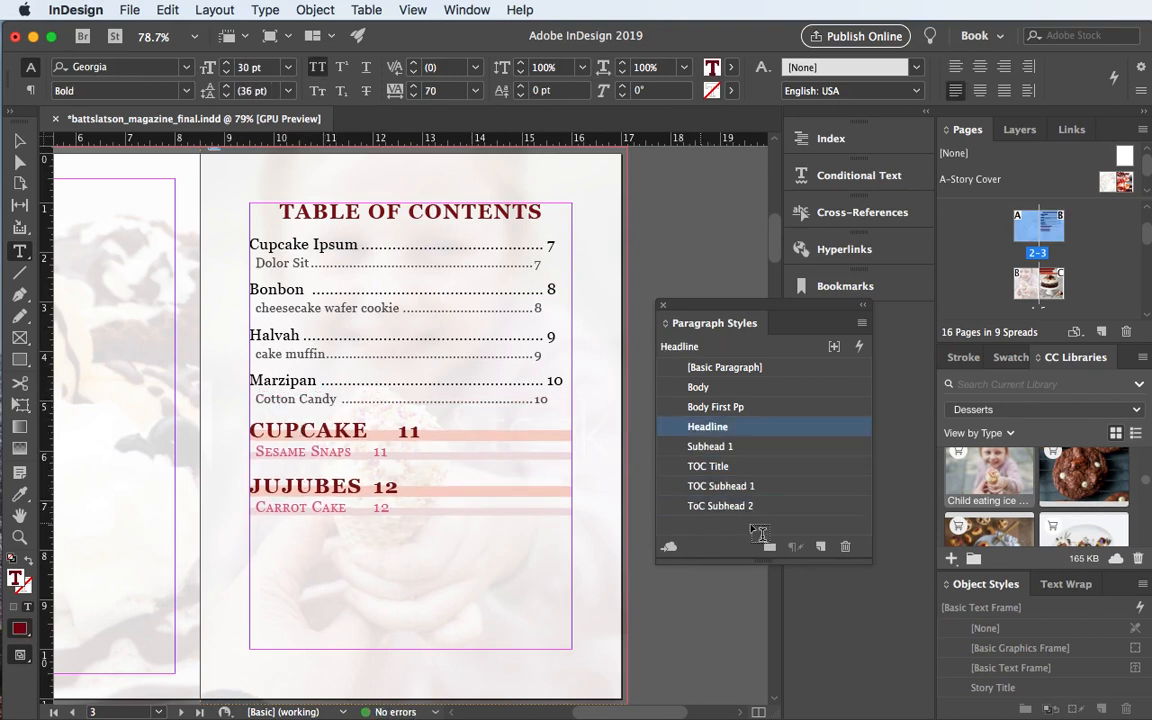
{"action": "left_click", "coordinate": [711, 486]}
{"action": "left_click", "coordinate": [320, 441]}
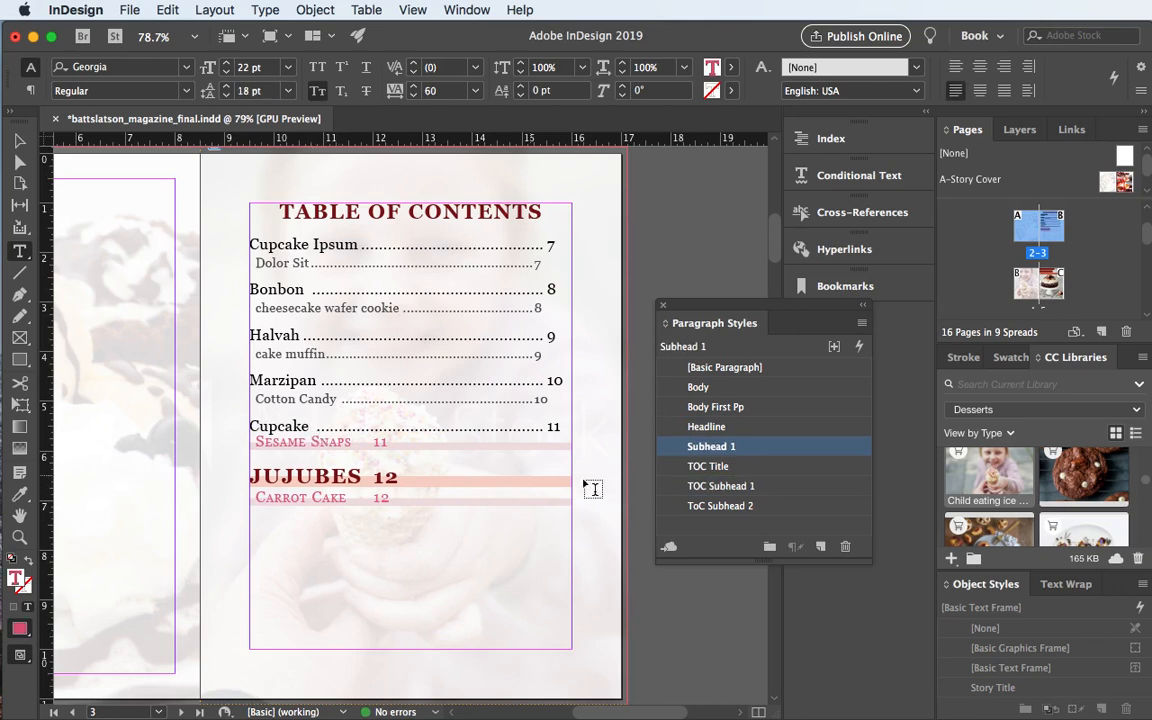
{"action": "left_click", "coordinate": [711, 506]}
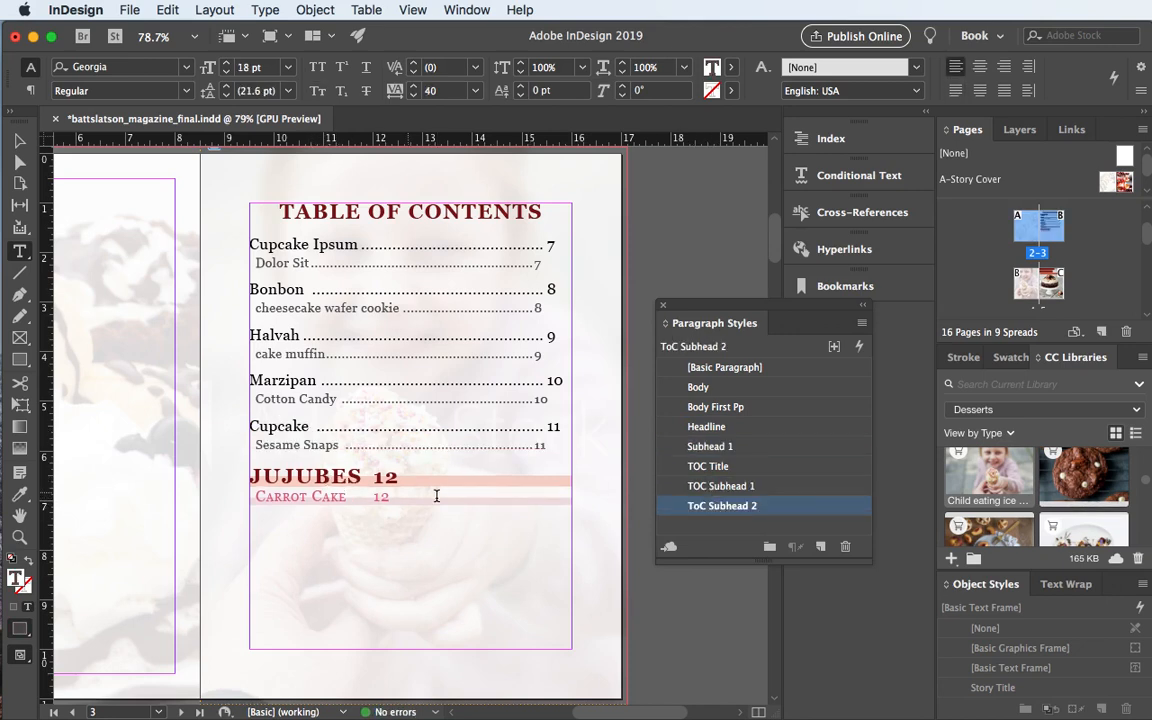
- Style the Jujubes entry with TOC Subhead 1 and Carrot Cake with ToC Subhead 2, and deselect the text frame
{"action": "left_click", "coordinate": [332, 476]}
{"action": "left_click", "coordinate": [692, 487]}
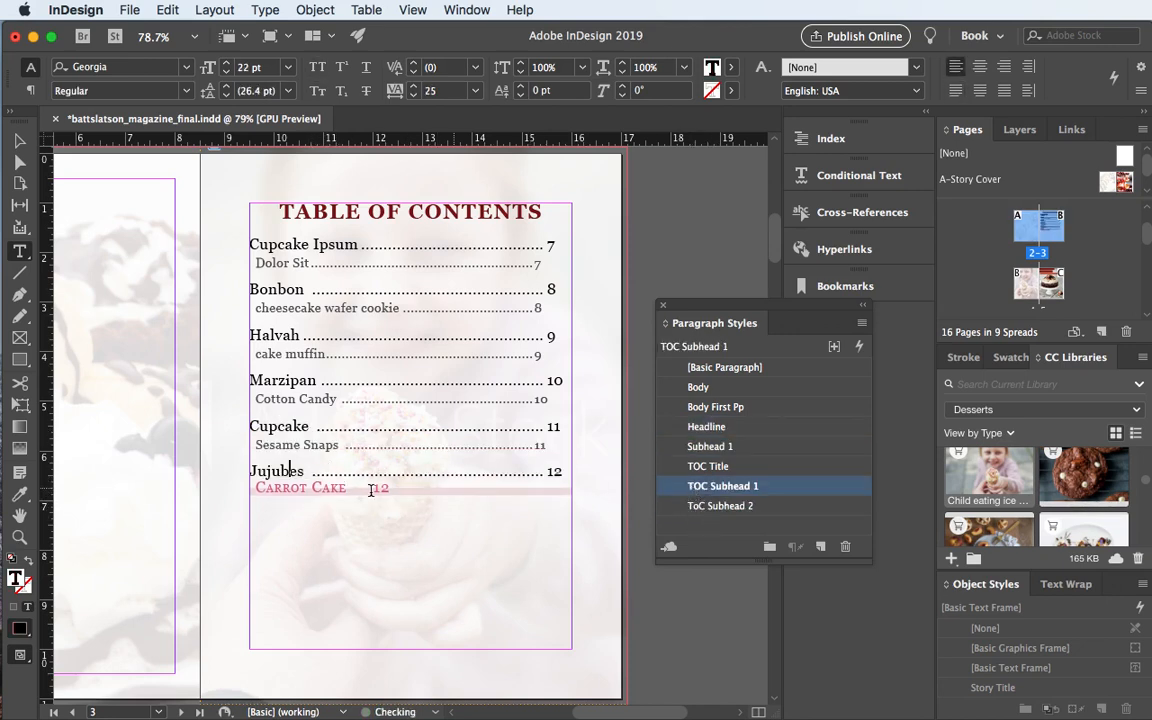
{"action": "key", "text": "Down"}
{"action": "left_click", "coordinate": [700, 507]}
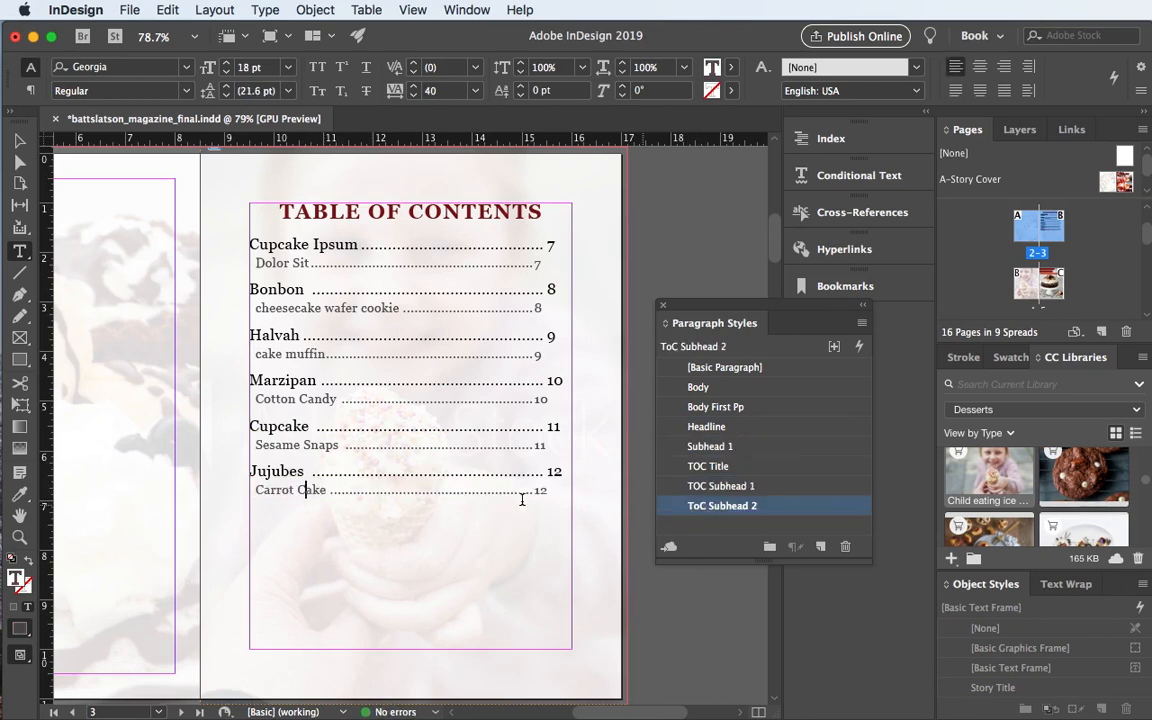
{"action": "left_click", "coordinate": [22, 148]}
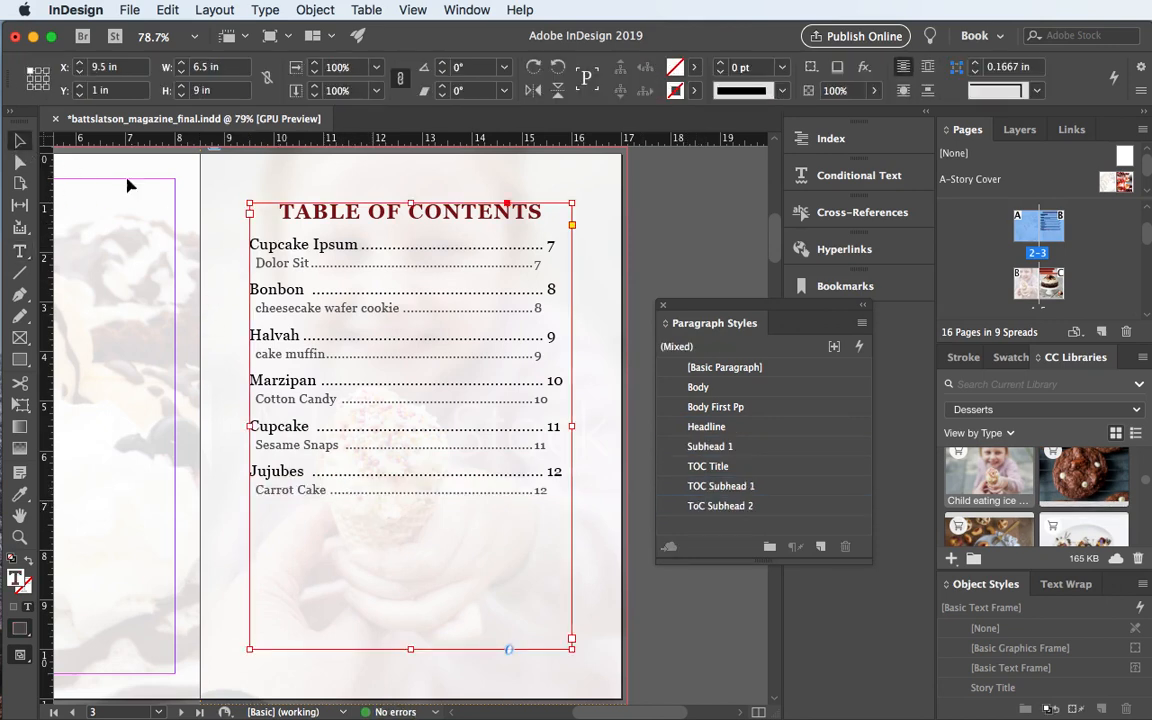
{"action": "left_click", "coordinate": [643, 195]}
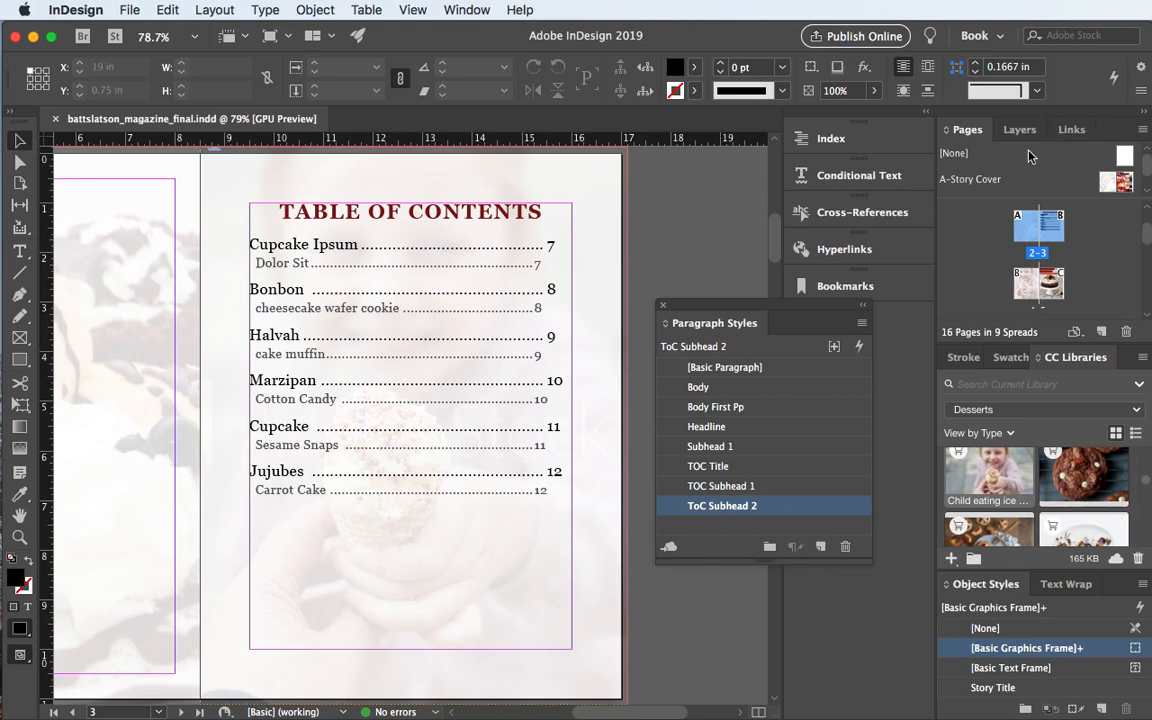
- Place the color swatches beside the floating paragraph styles and enlarge them to show the full swatch list
{"action": "left_click_drag", "start_coordinate": [806, 308], "coordinate": [670, 313]}
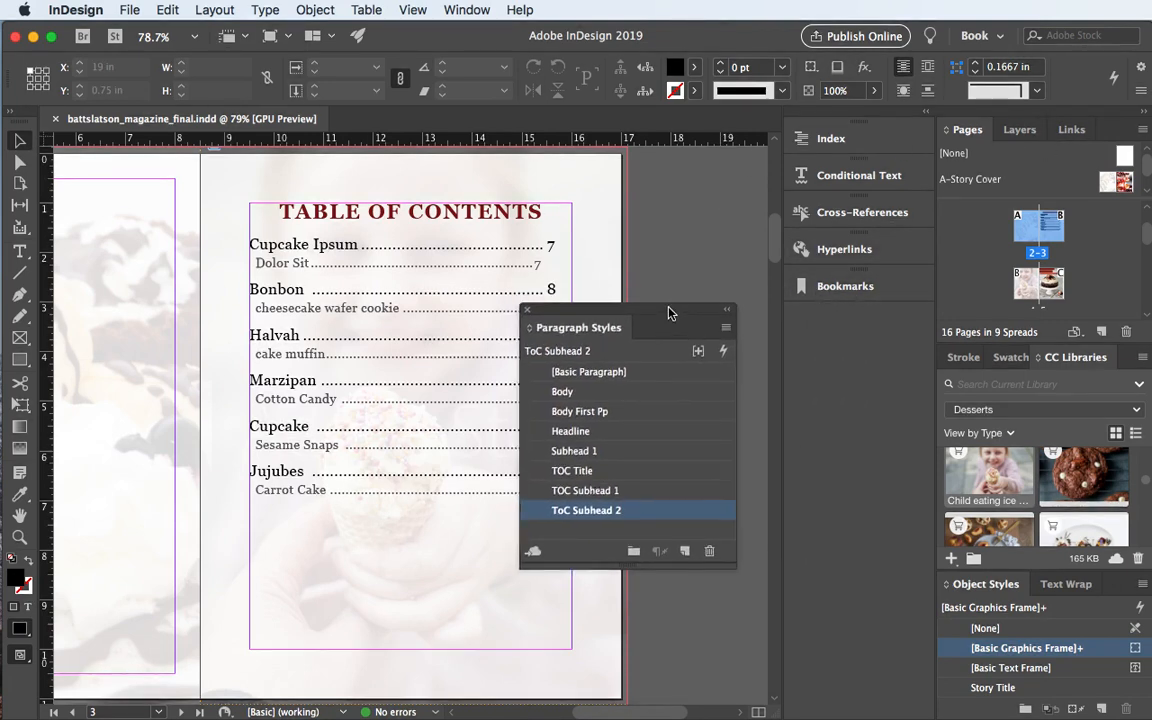
{"action": "left_click", "coordinate": [1011, 357]}
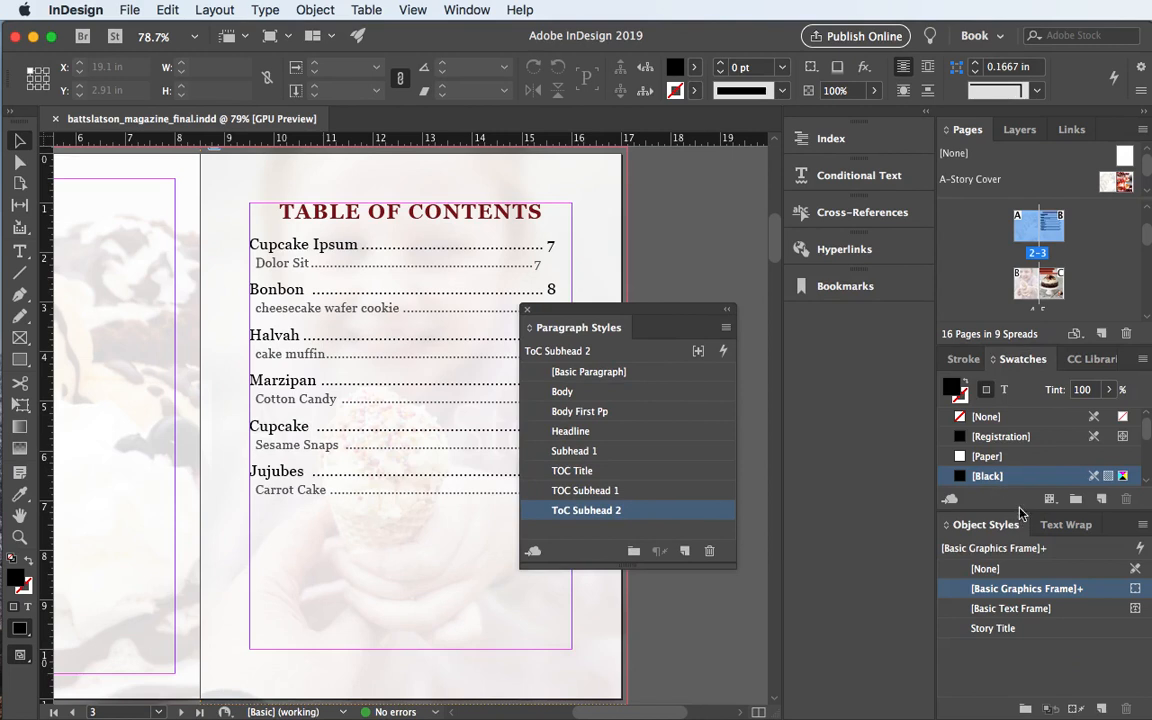
{"action": "left_click_drag", "start_coordinate": [1020, 357], "coordinate": [738, 381]}
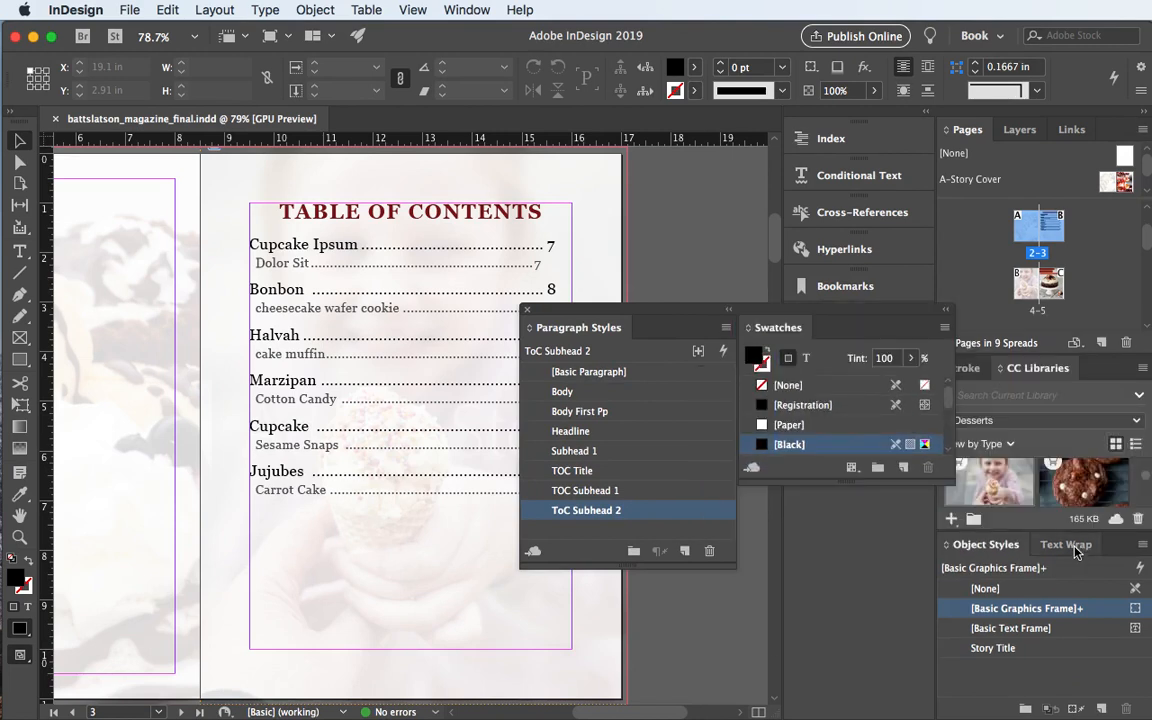
{"action": "left_click_drag", "start_coordinate": [854, 482], "coordinate": [877, 668]}
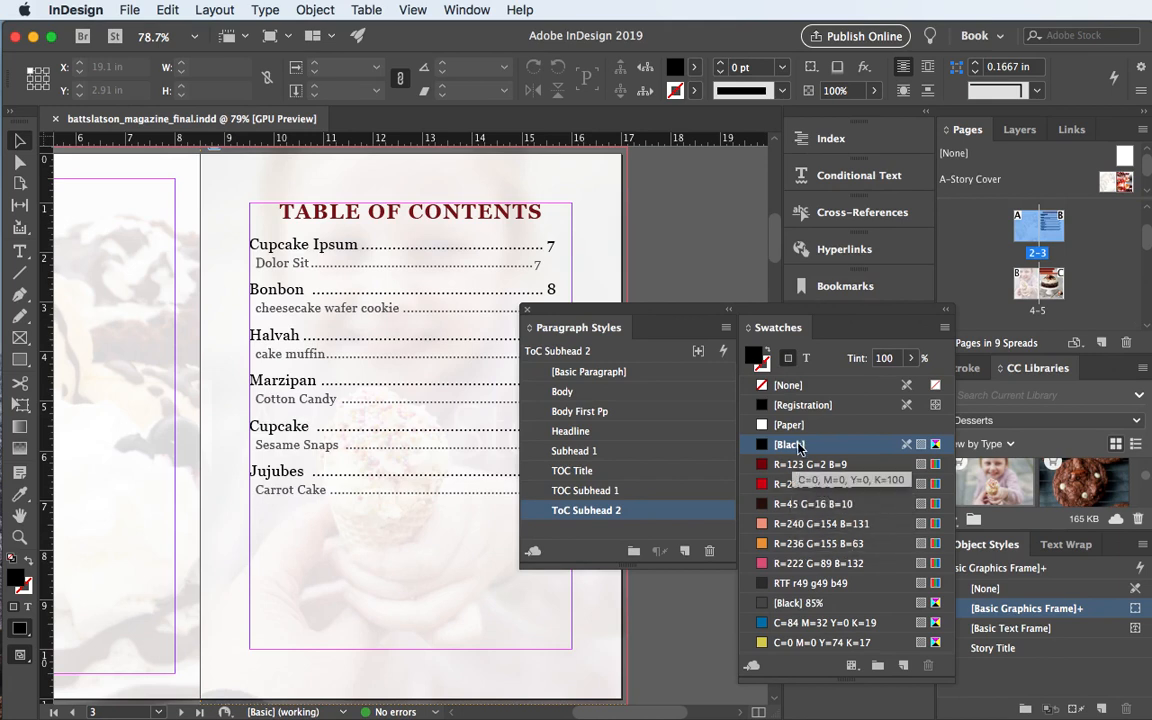
- Create a new tint swatch of [Black] at 70%
{"action": "left_click_drag", "start_coordinate": [890, 360], "coordinate": [874, 361]}
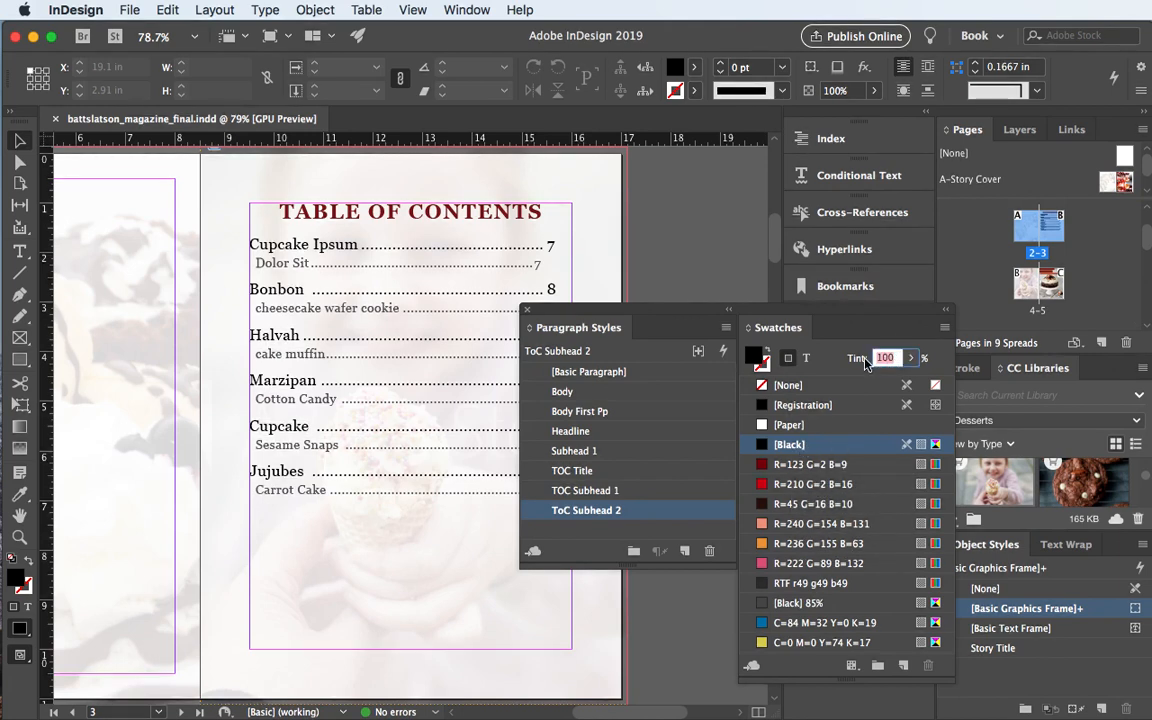
{"action": "type", "text": "70"}
{"action": "key", "text": "Return"}
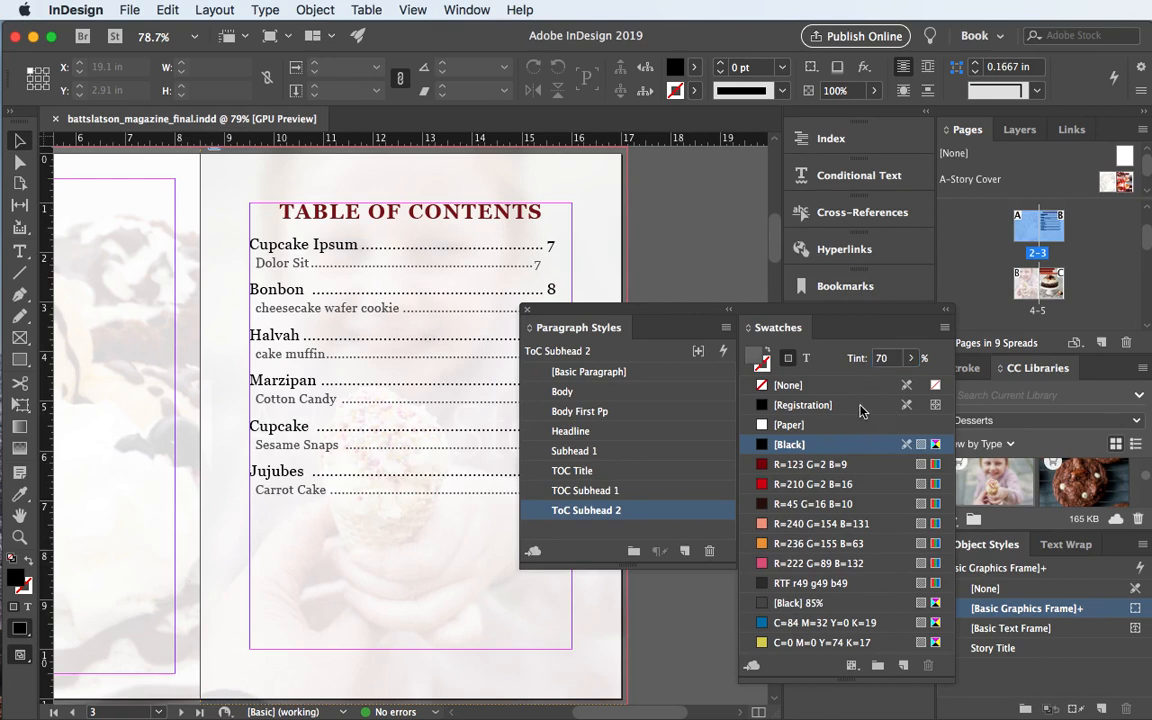
{"action": "left_click", "coordinate": [901, 667]}
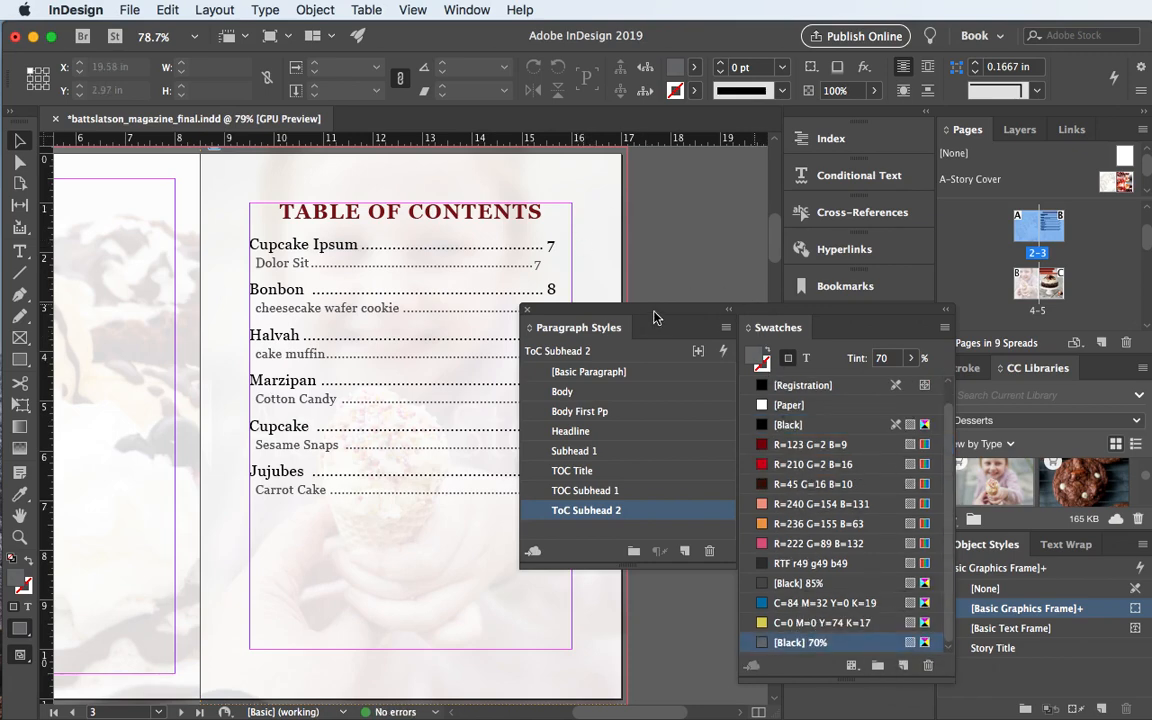
- Set the character color of the TOC Subhead 1 paragraph style to the [Black] 85% swatch
{"action": "left_click_drag", "start_coordinate": [647, 313], "coordinate": [755, 348]}
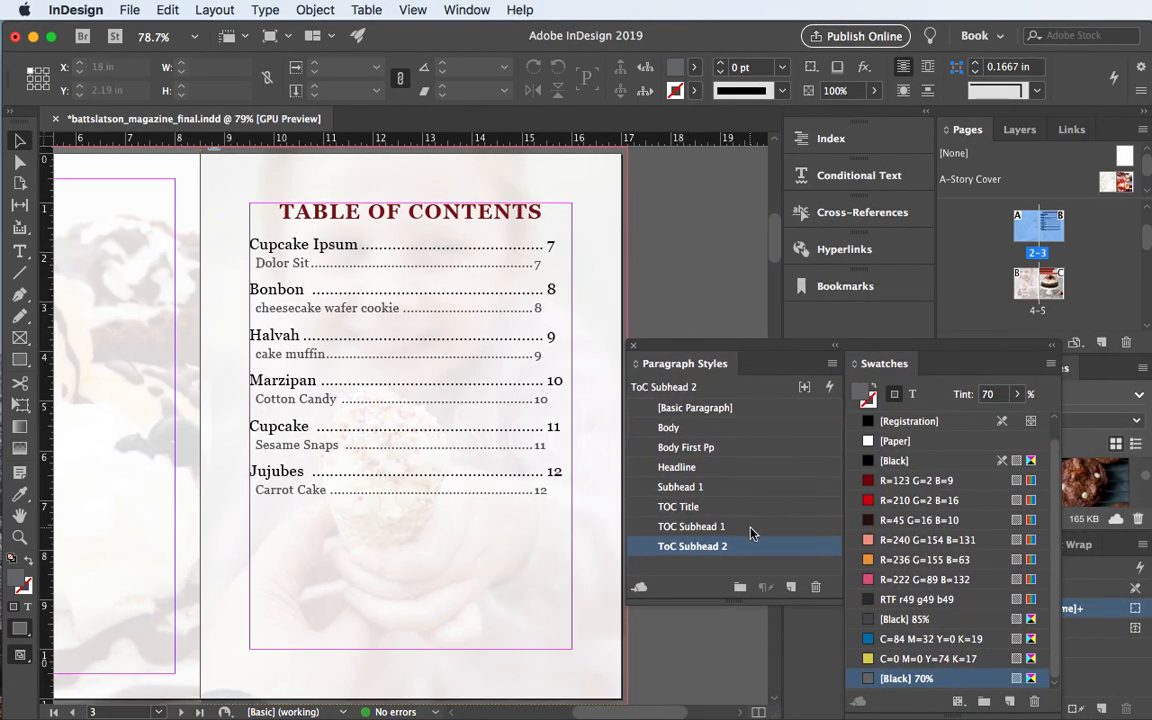
{"action": "double_click", "coordinate": [750, 527]}
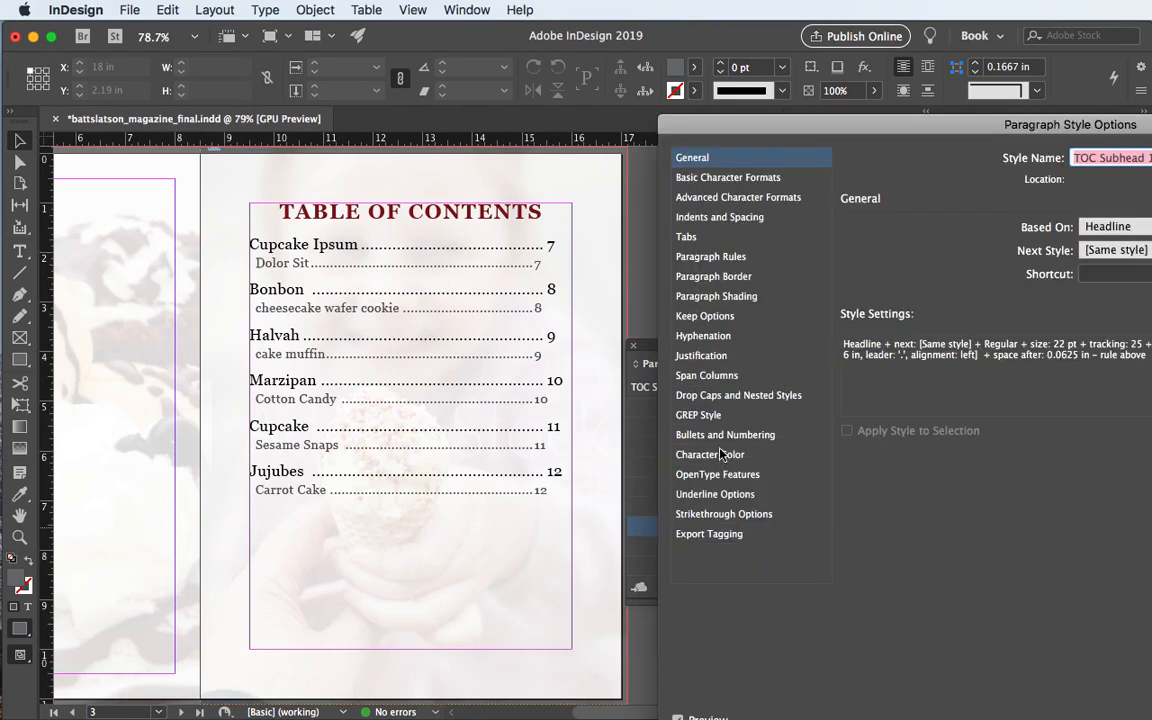
{"action": "left_click", "coordinate": [709, 454]}
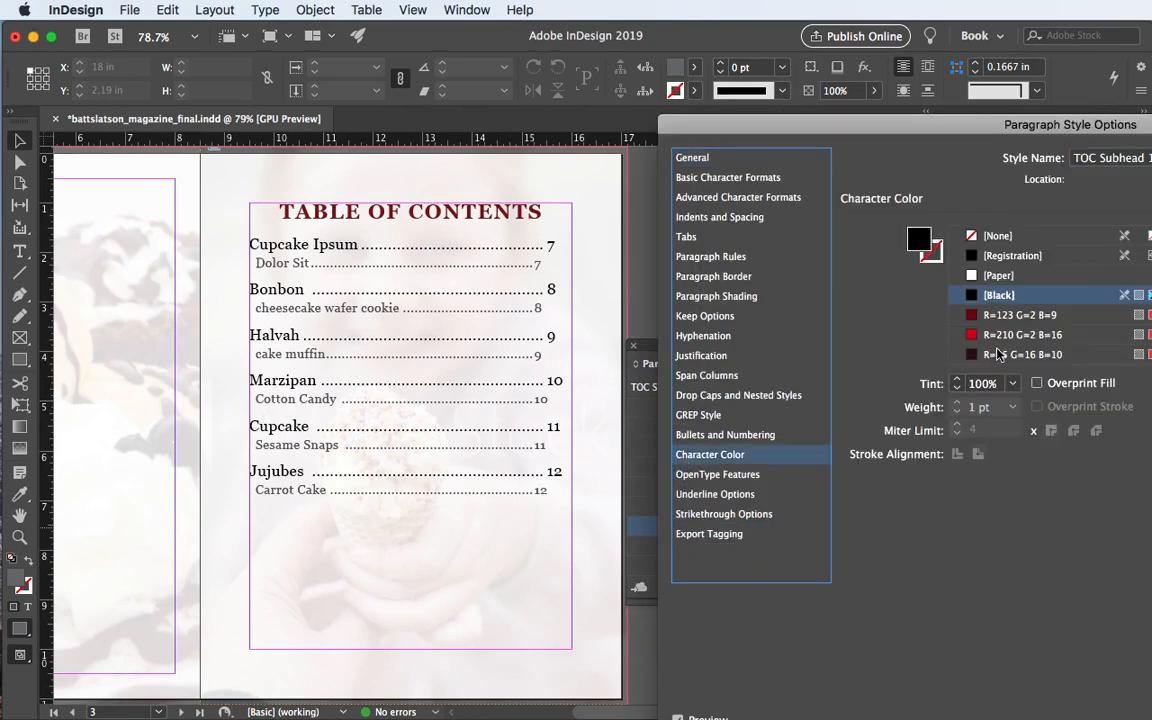
{"action": "scroll", "coordinate": [954, 285], "scroll_direction": "down", "scroll_amount": 2}
{"action": "scroll", "coordinate": [1063, 323], "scroll_direction": "down", "scroll_amount": 2}
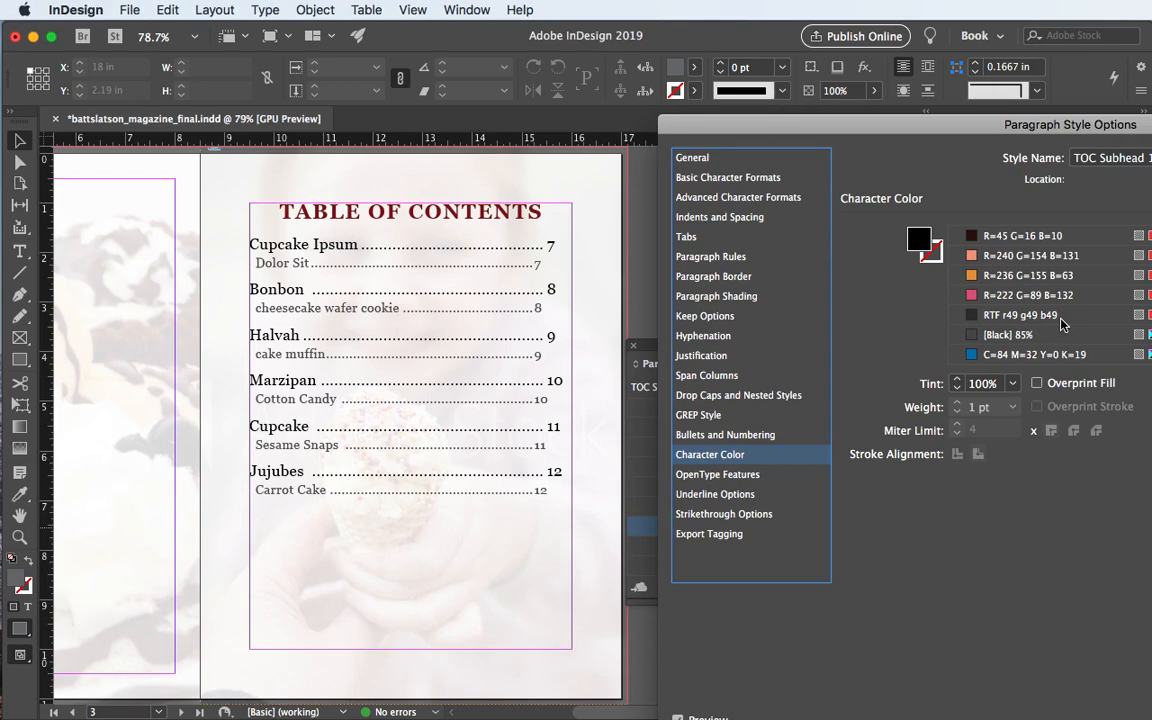
{"action": "scroll", "coordinate": [1063, 323], "scroll_direction": "down", "scroll_amount": 1}
{"action": "left_click", "coordinate": [1010, 315]}
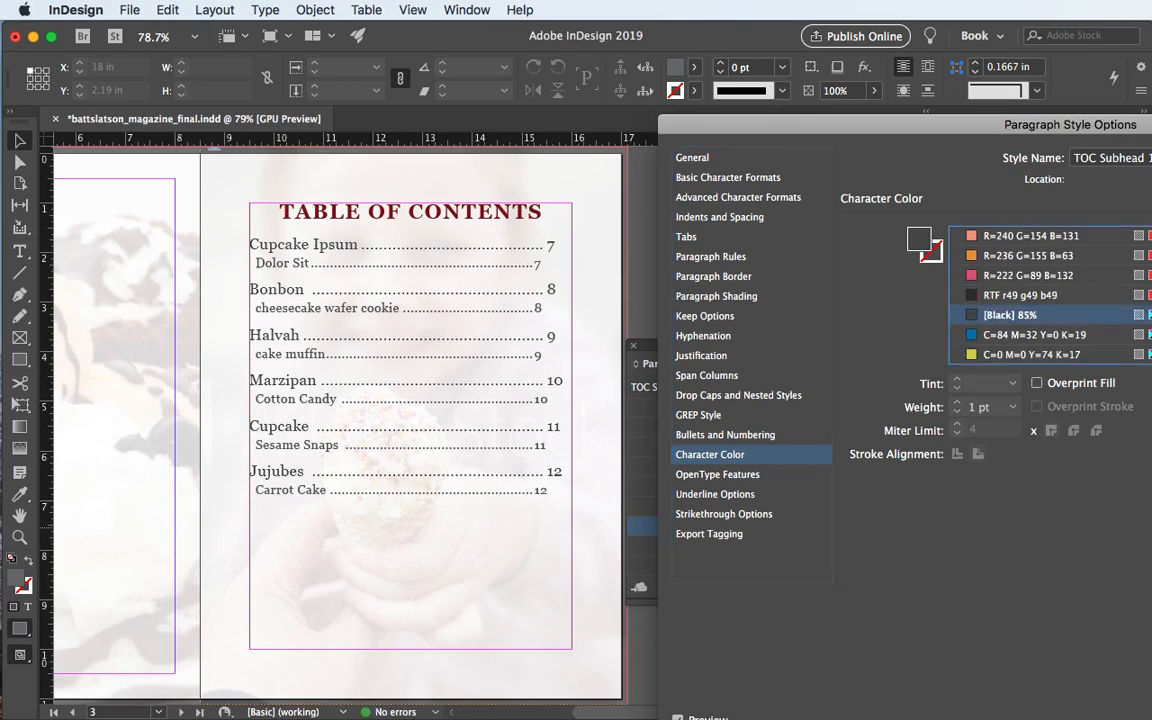
{"action": "key", "text": "Return"}
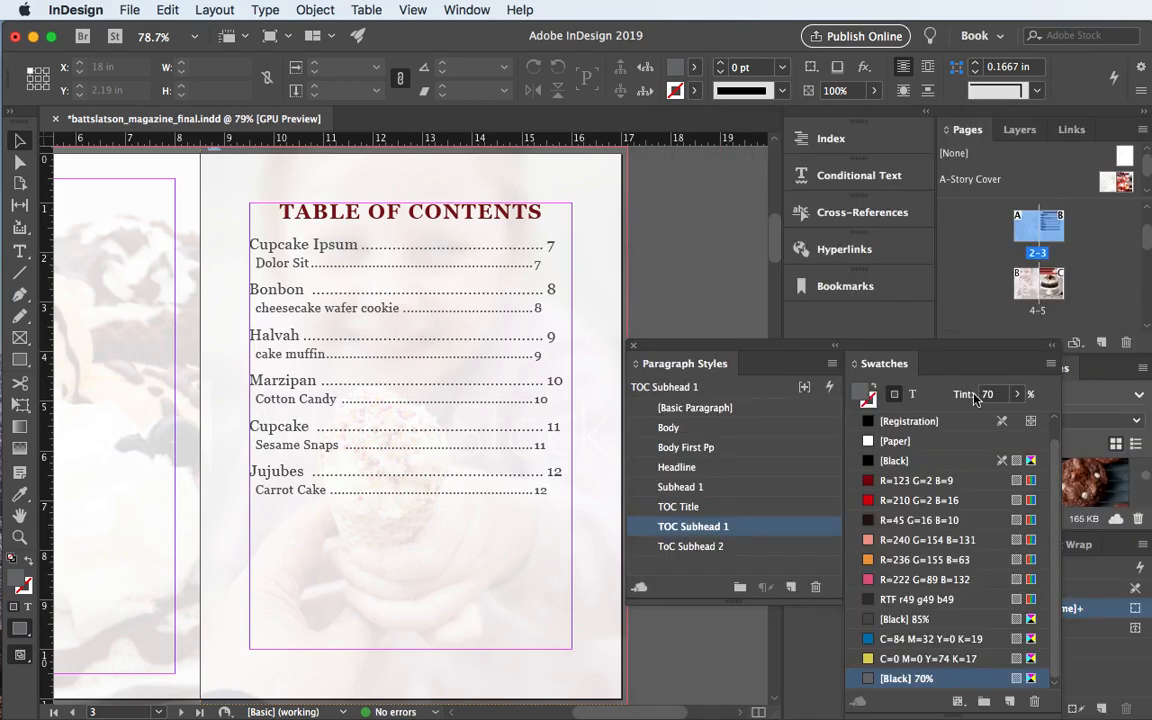
- Set the character color of the ToC Subhead 2 paragraph style to the [Black] 70% swatch
{"action": "double_click", "coordinate": [735, 547]}
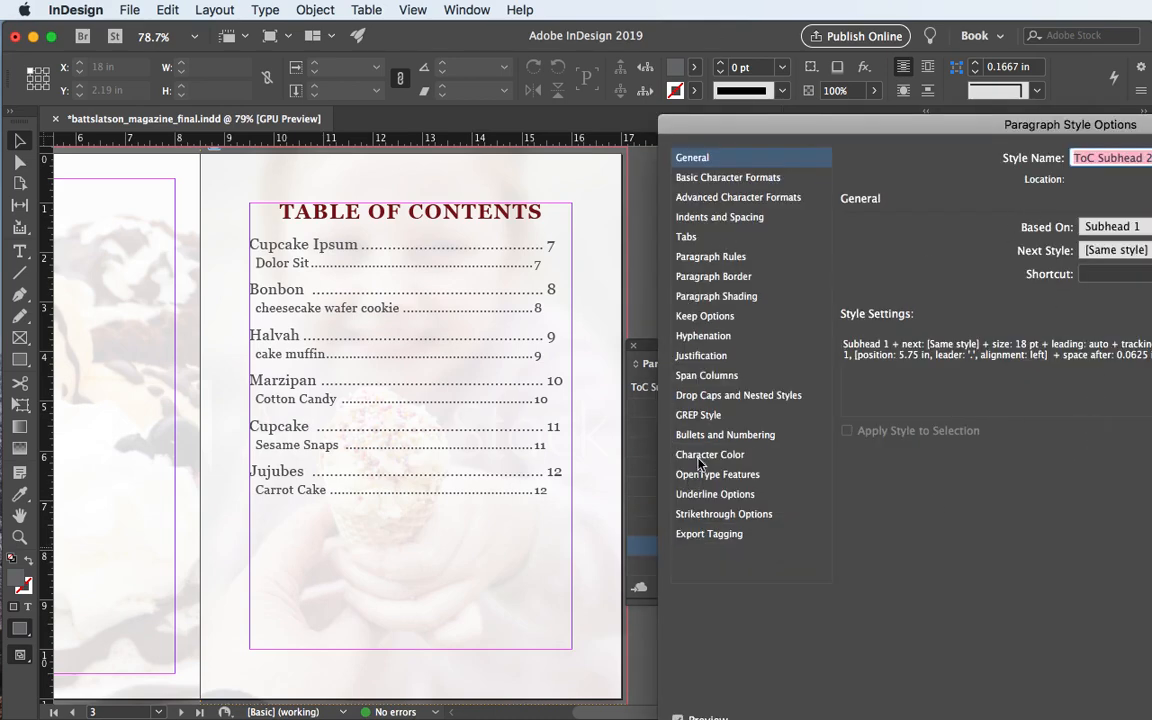
{"action": "left_click", "coordinate": [712, 454]}
{"action": "scroll", "coordinate": [1066, 333], "scroll_direction": "down", "scroll_amount": 1}
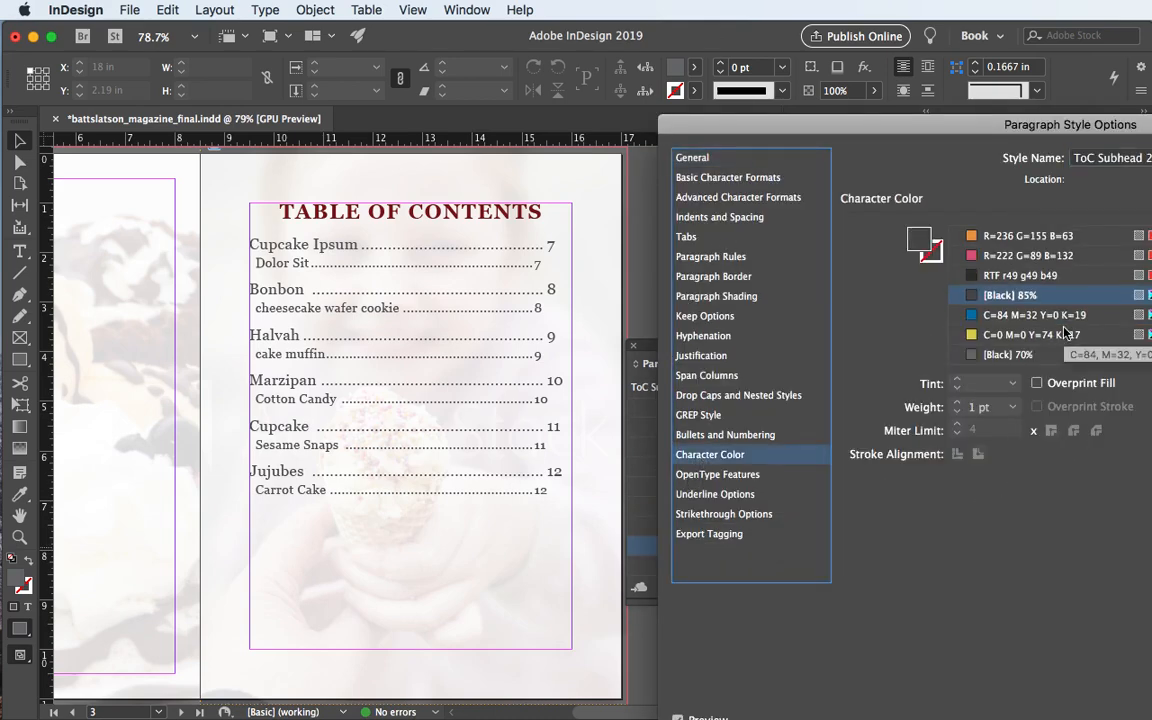
{"action": "left_click", "coordinate": [1030, 355]}
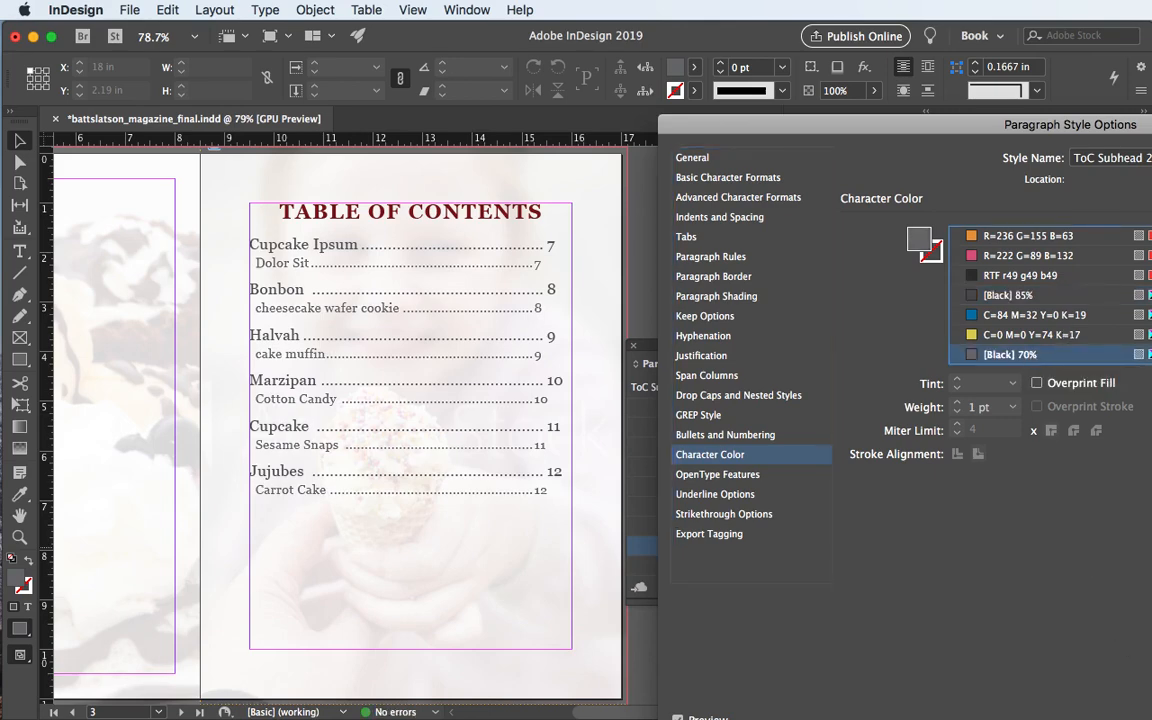
{"action": "key", "text": "Return"}
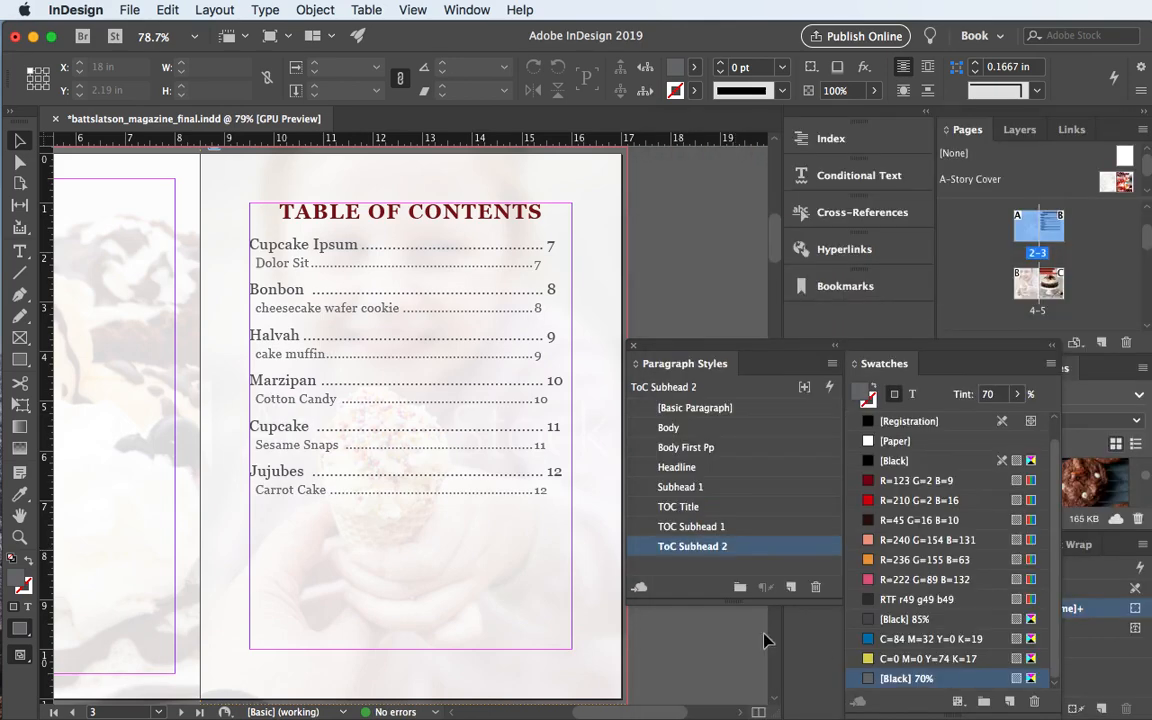
{"action": "left_click", "coordinate": [339, 598]}
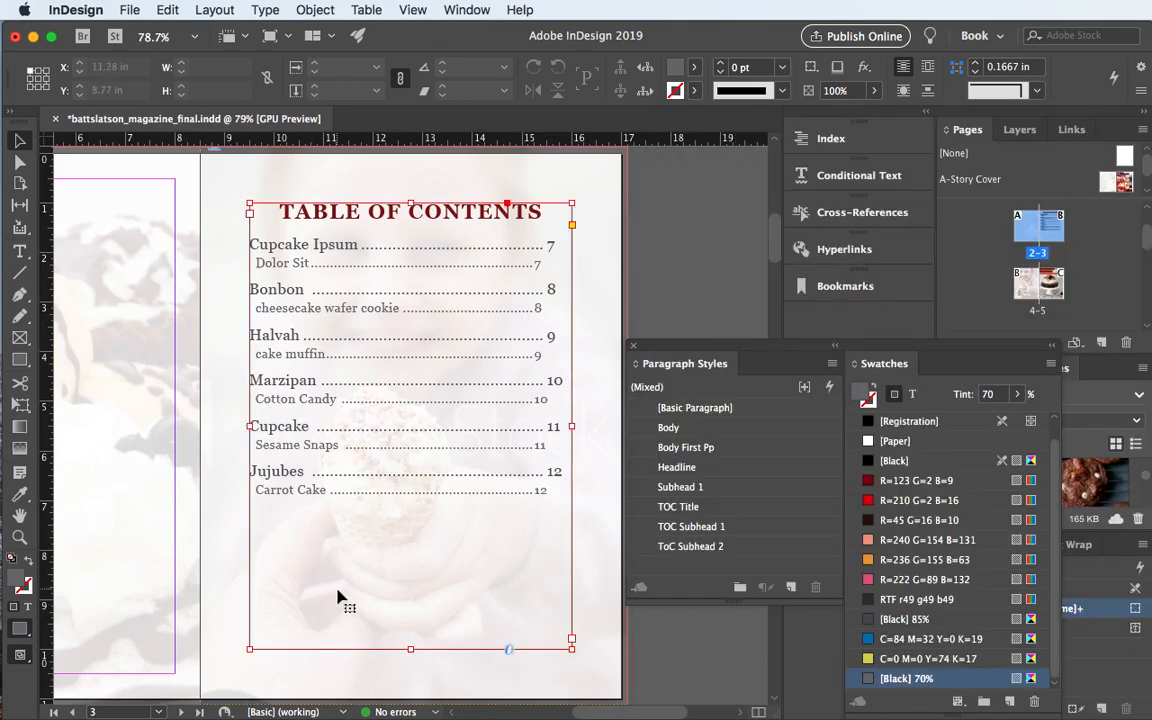
{"action": "left_click", "coordinate": [215, 557]}
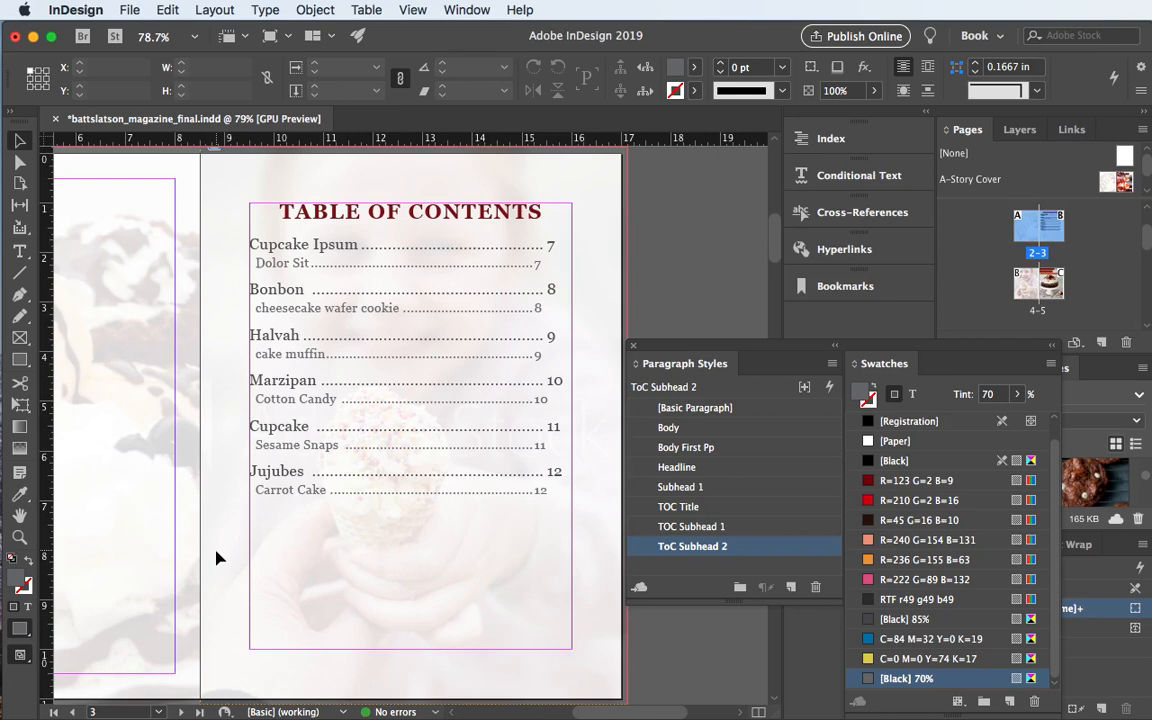
{"action": "scroll", "coordinate": [224, 557], "scroll_direction": "up", "scroll_amount": 1}
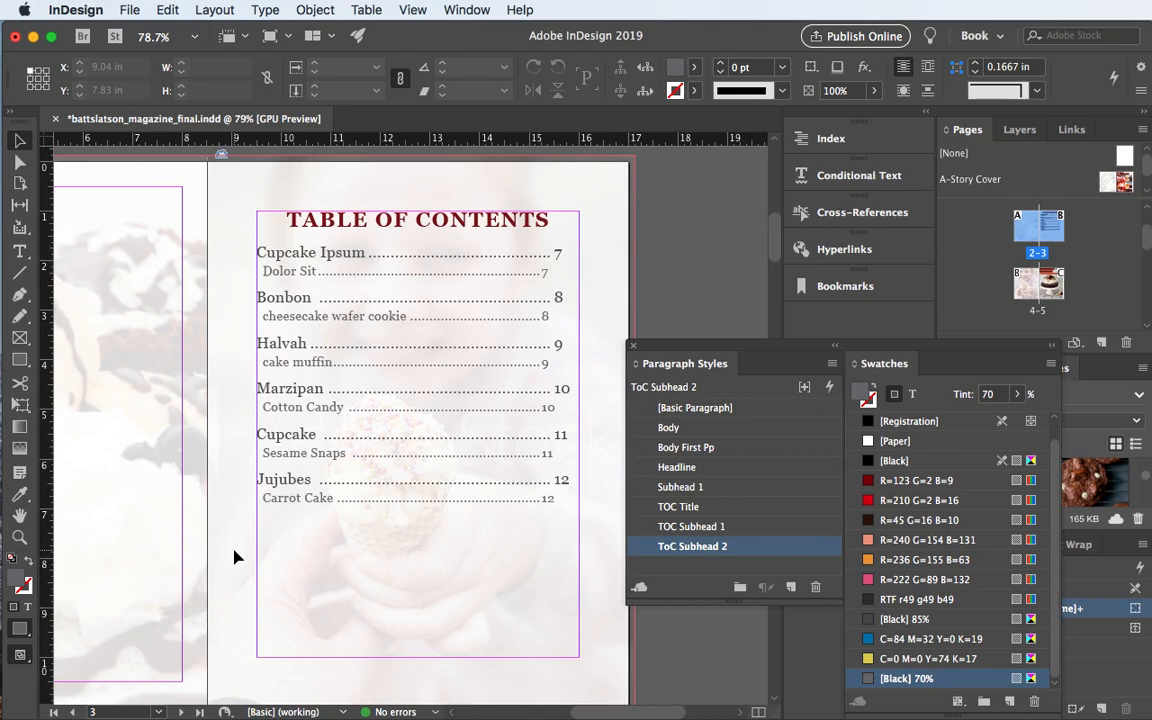
- Change the case of the TOC Subhead 1 paragraph style to Small Caps
{"action": "double_click", "coordinate": [762, 526]}
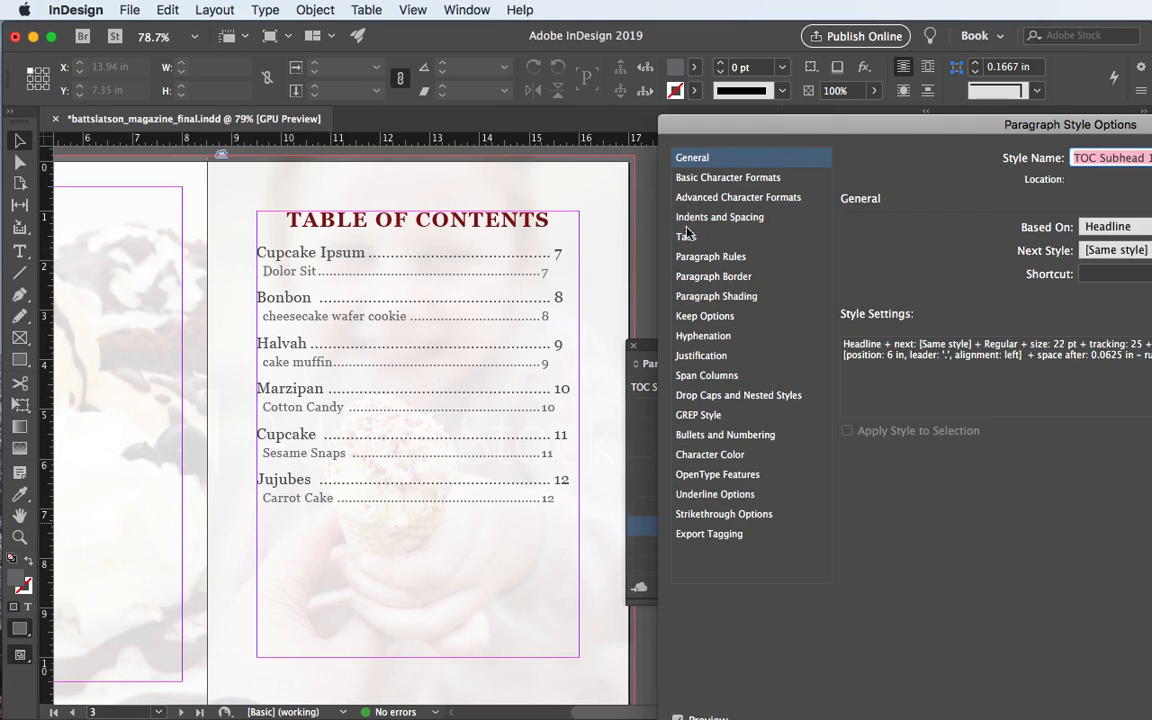
{"action": "left_click", "coordinate": [700, 178]}
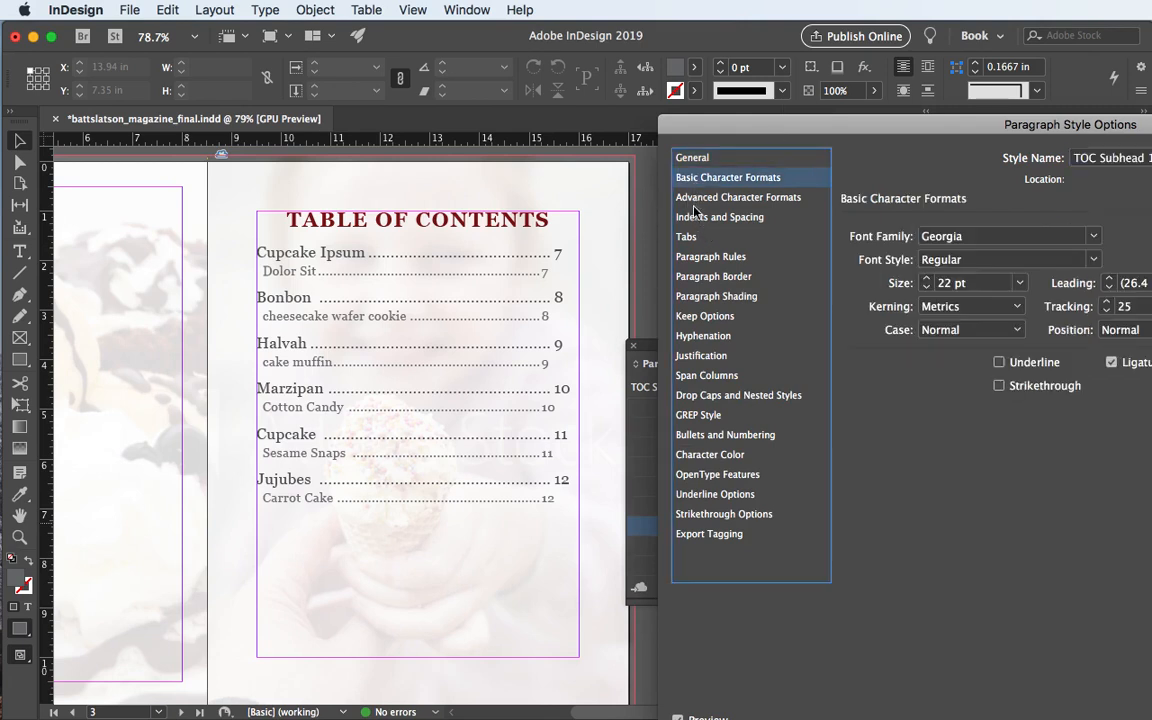
{"action": "left_click", "coordinate": [918, 329]}
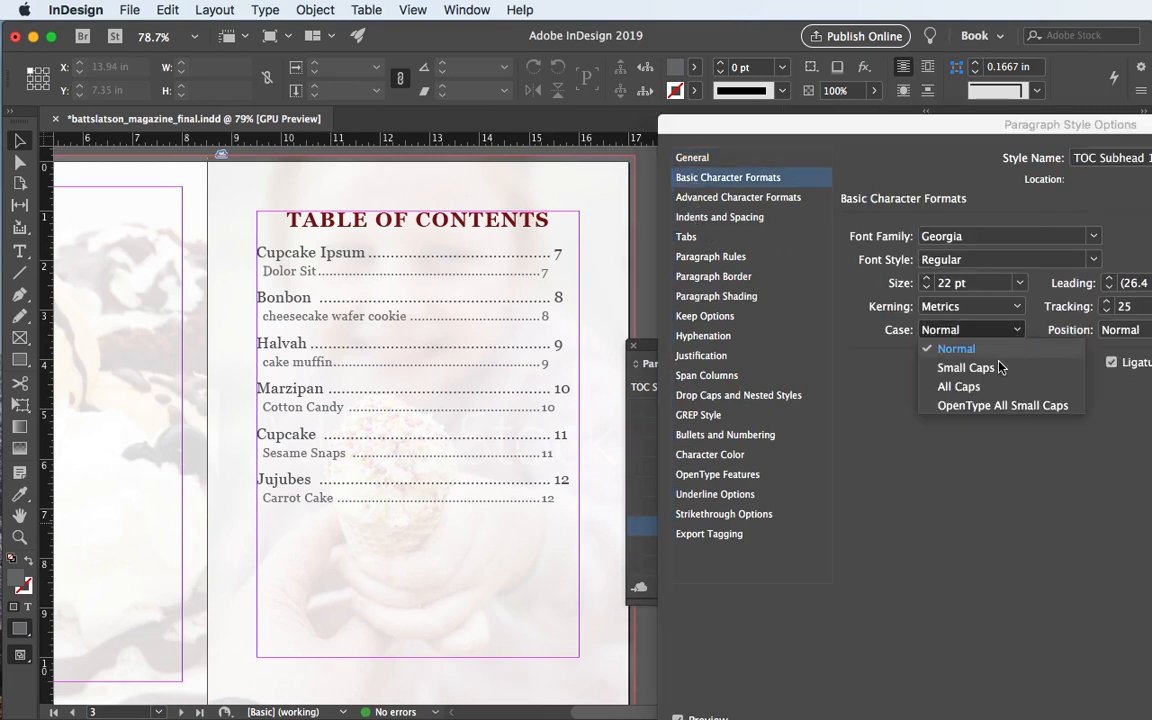
{"action": "left_click", "coordinate": [966, 368]}
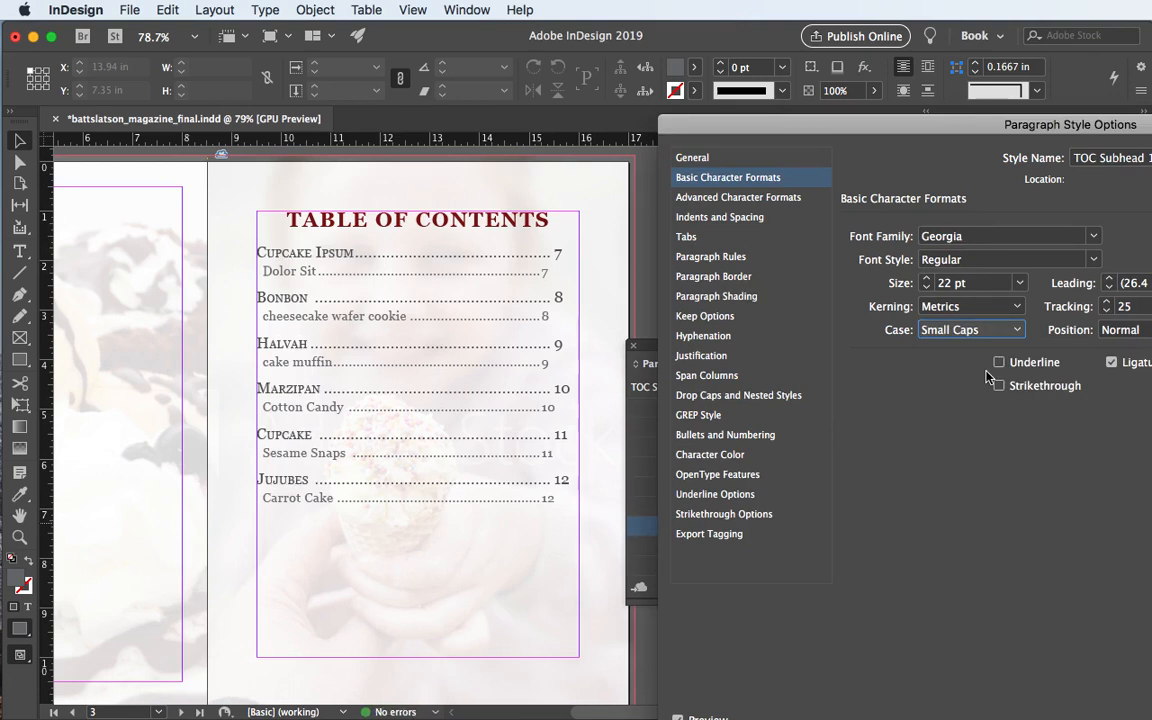
- Set the tracking of the TOC Subhead 1 style to 70 and save the document
{"action": "left_click", "coordinate": [1107, 302]}
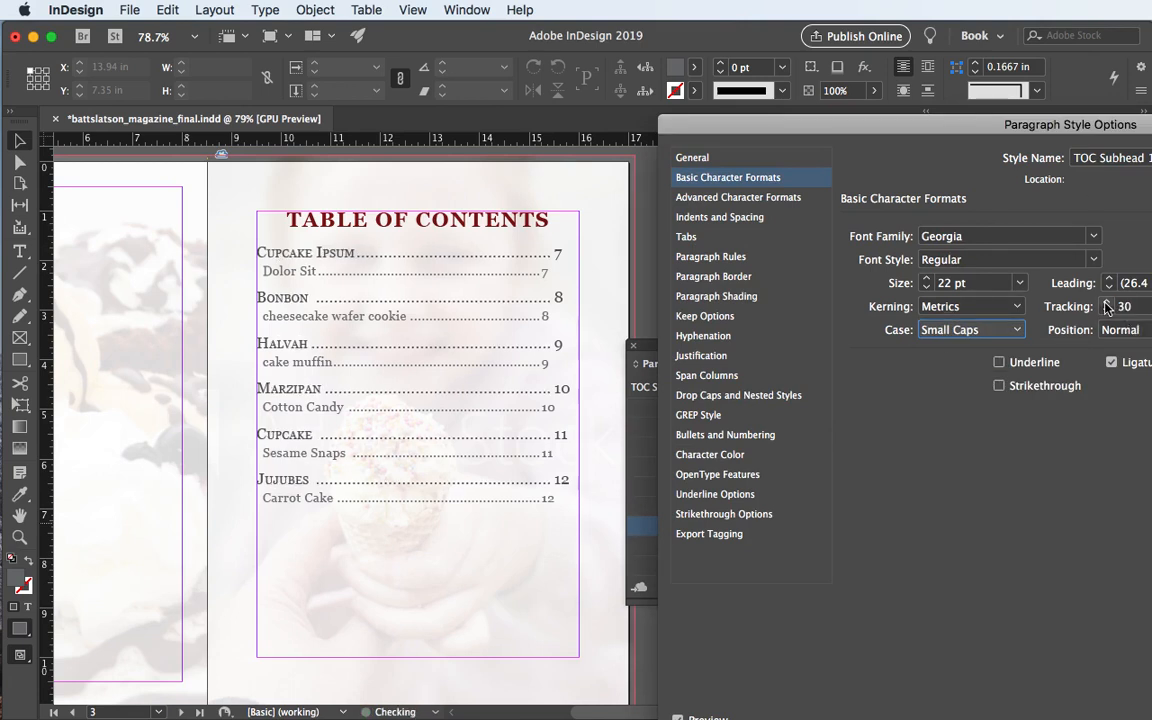
{"action": "left_click", "coordinate": [1107, 302]}
{"action": "left_click", "coordinate": [1107, 302]}
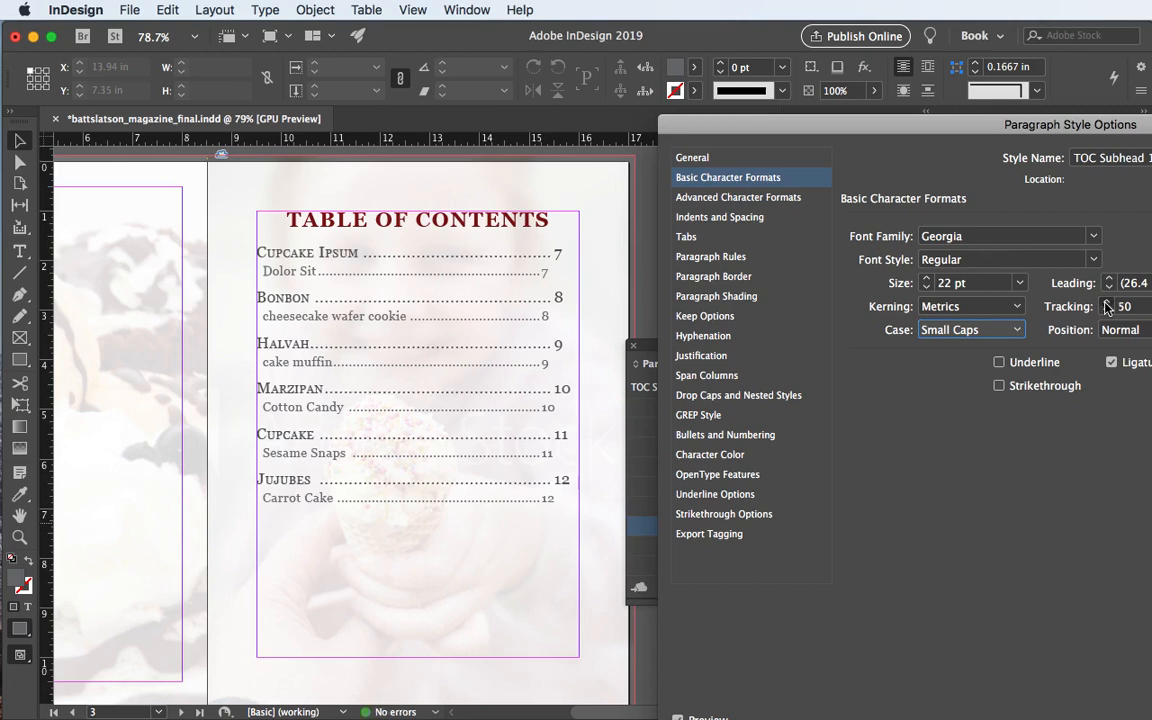
{"action": "left_click", "coordinate": [1107, 302]}
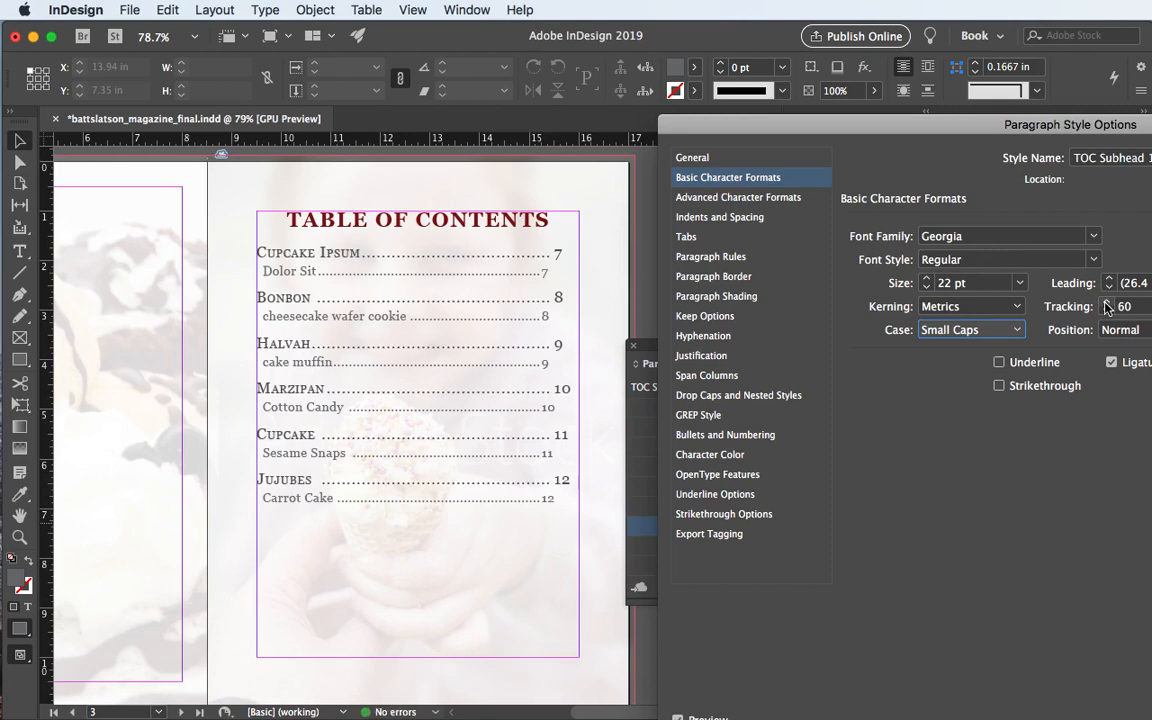
{"action": "left_click", "coordinate": [1107, 302]}
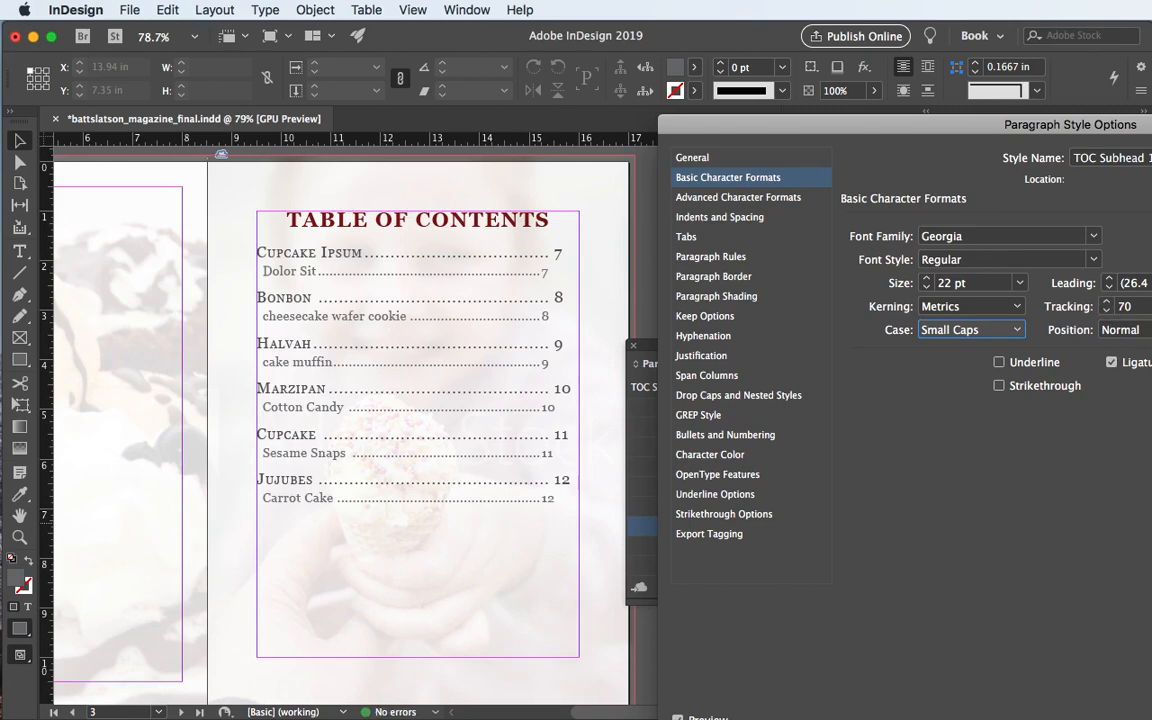
{"action": "key", "text": "Return"}
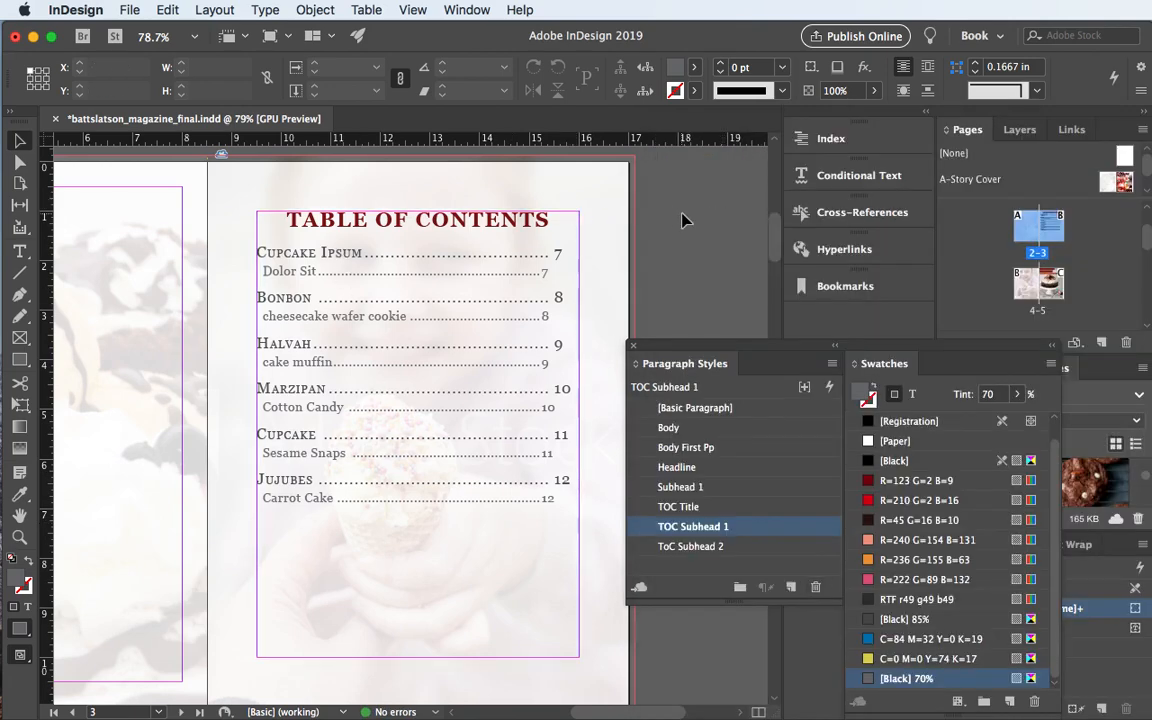
{"action": "key", "text": "super+s"}
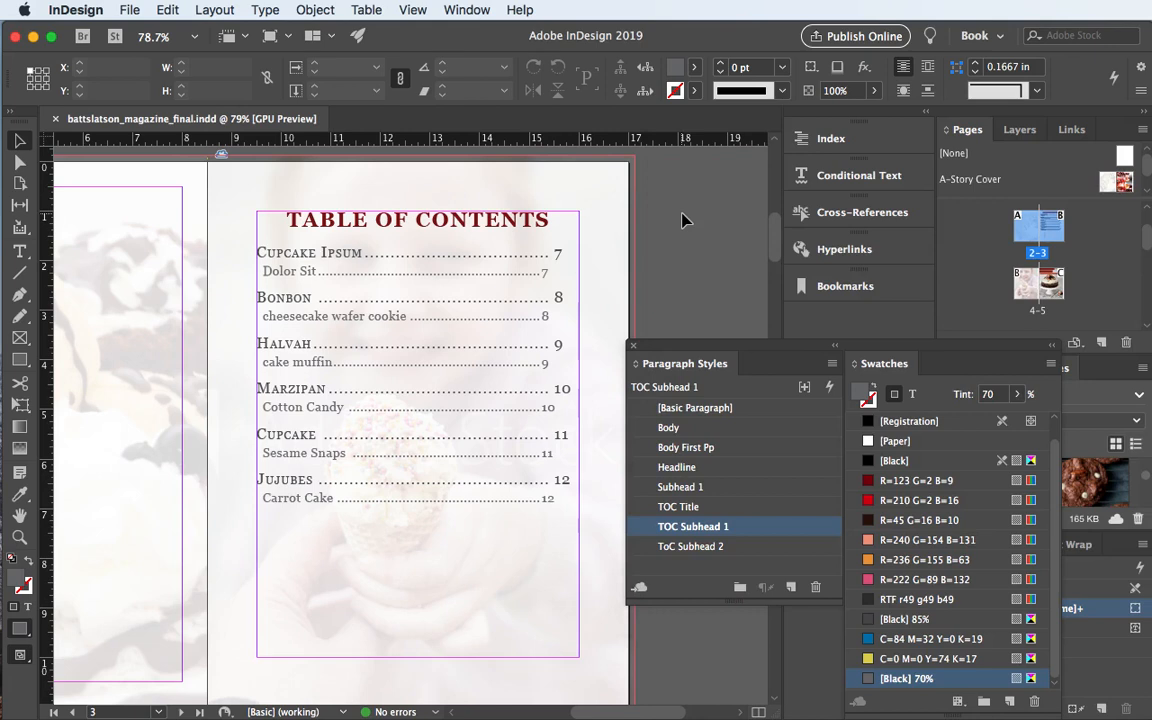
- Change the character color of the TOC Title paragraph style to [Black]
{"action": "left_click", "coordinate": [290, 228]}
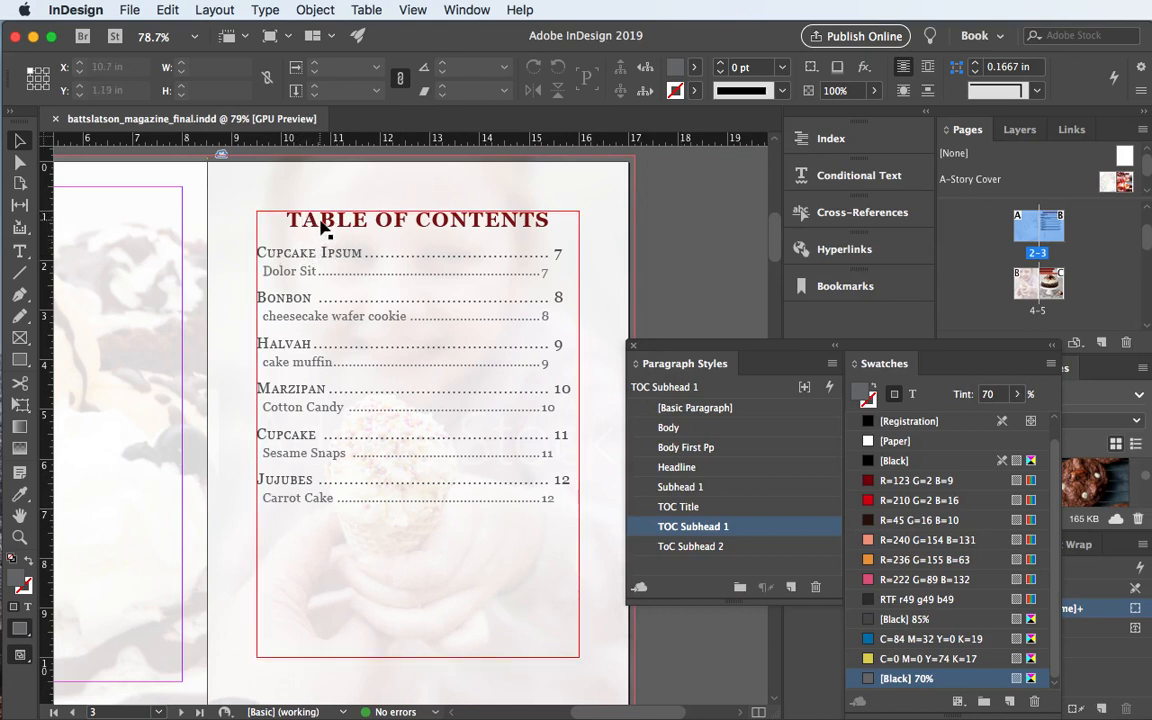
{"action": "left_click", "coordinate": [712, 508]}
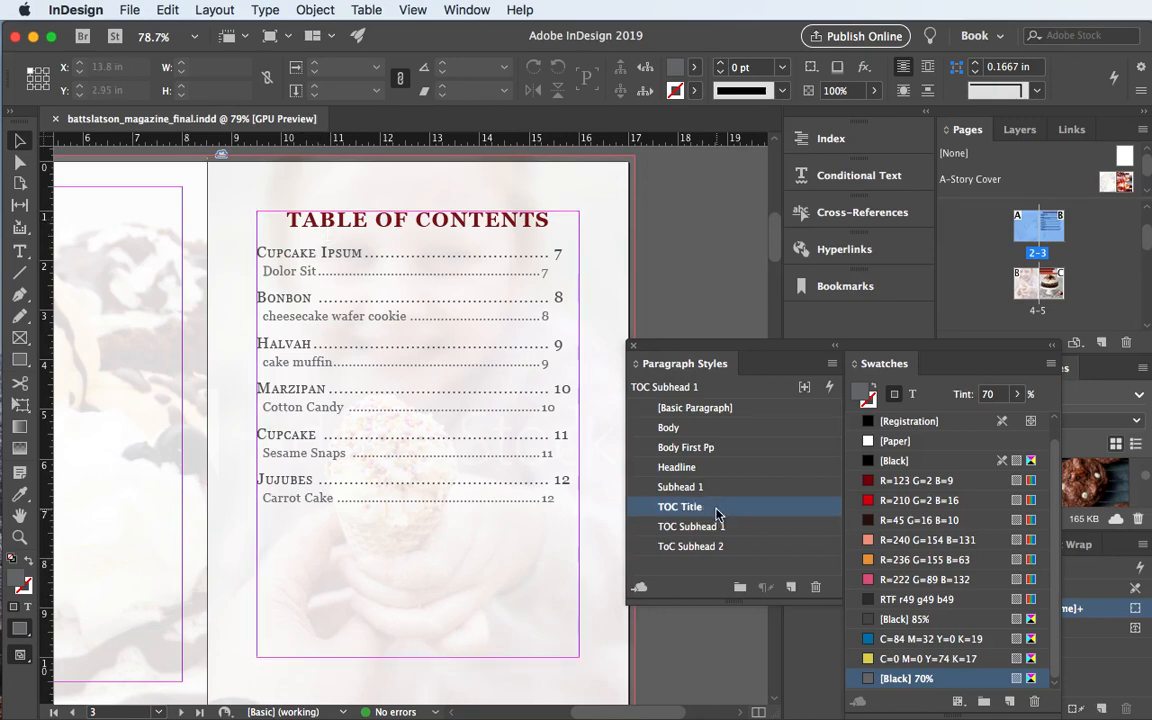
{"action": "double_click", "coordinate": [716, 510]}
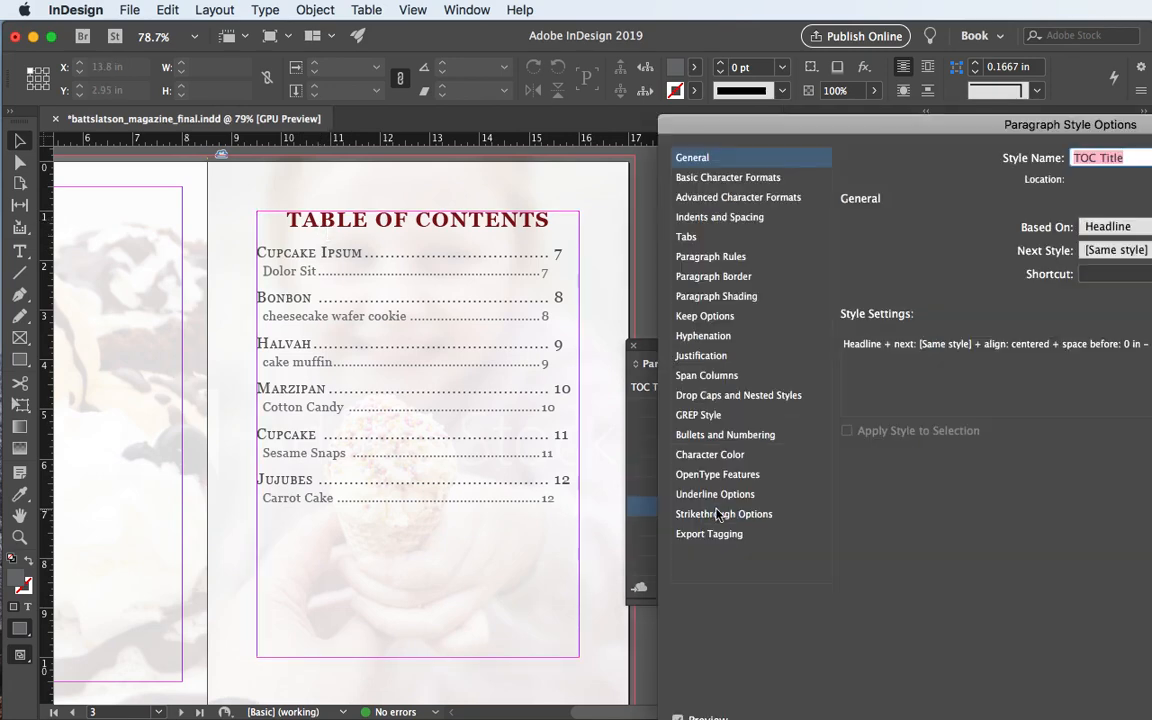
{"action": "left_click", "coordinate": [710, 457]}
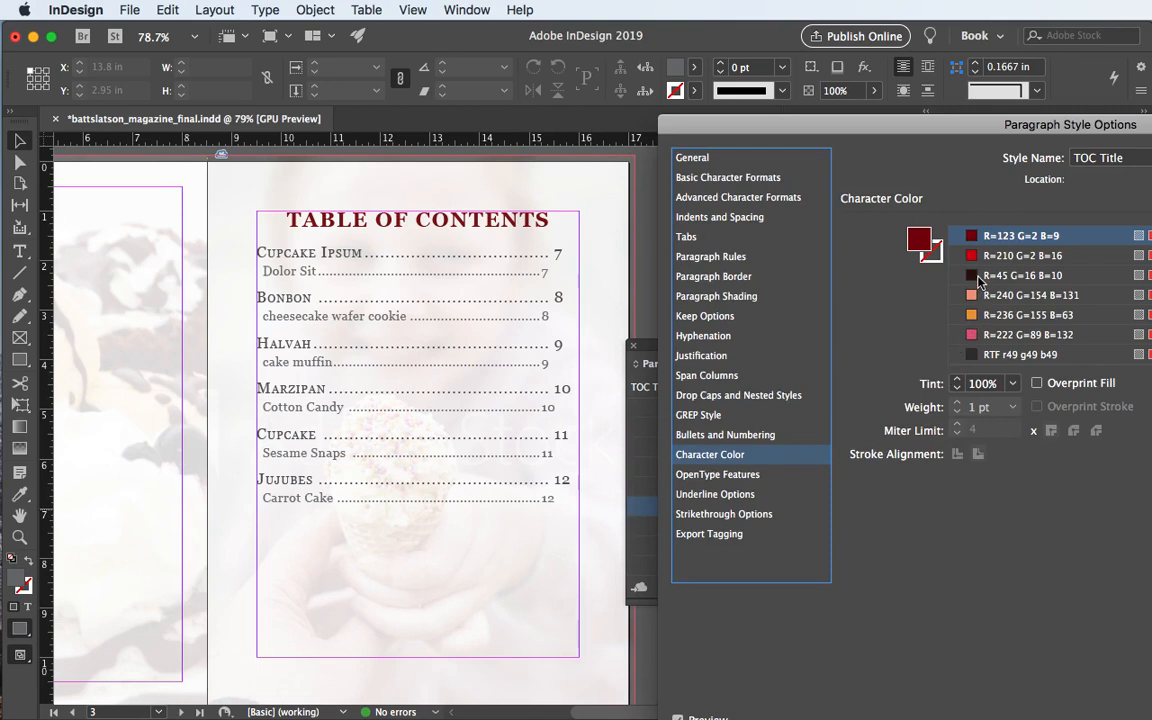
{"action": "scroll", "coordinate": [980, 282], "scroll_direction": "up", "scroll_amount": 2}
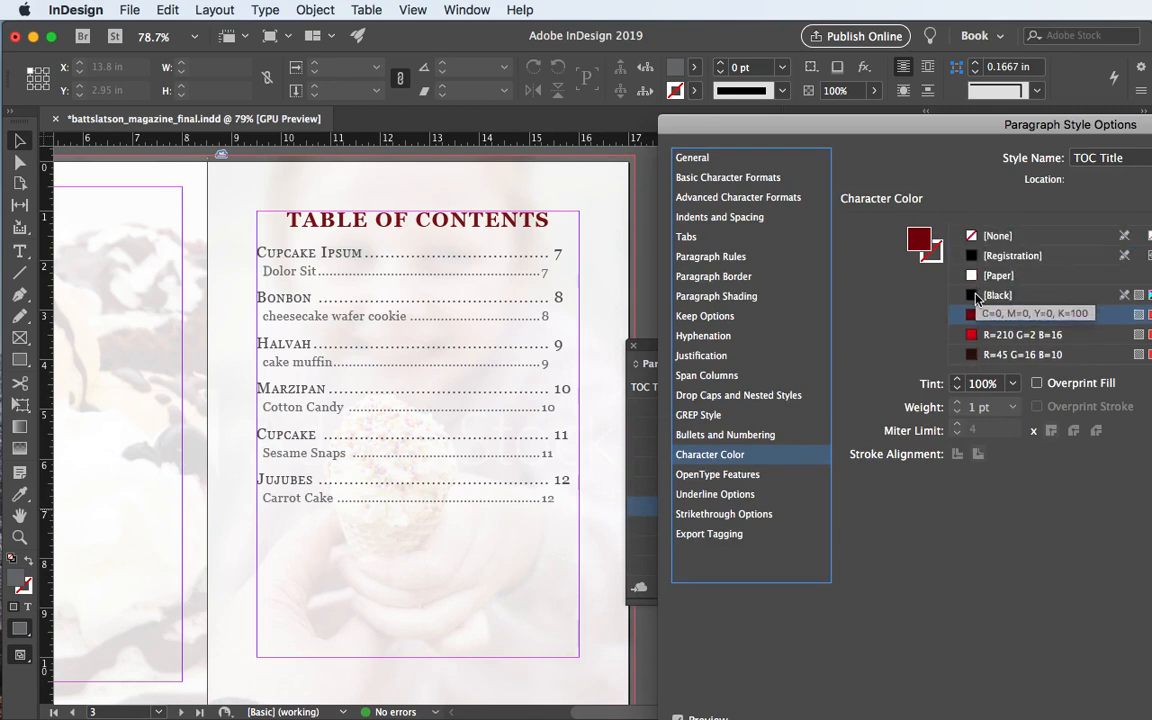
{"action": "left_click", "coordinate": [977, 296]}
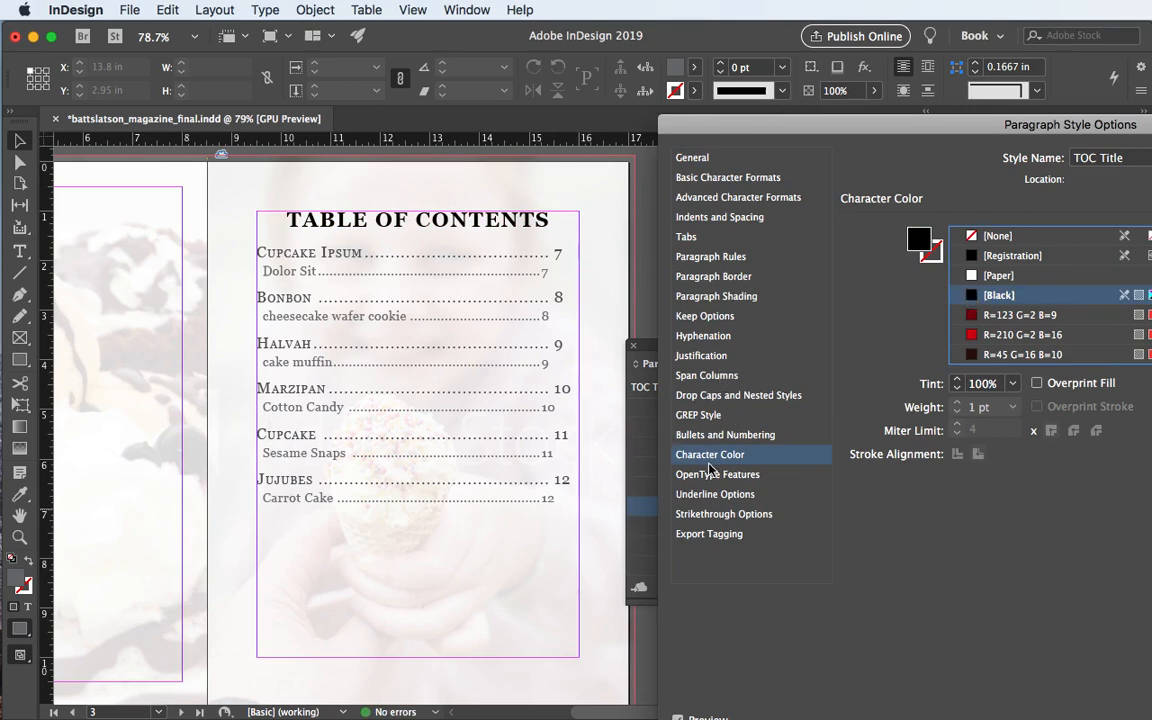
- Set the TOC Title paragraph style's space after to 0.375 in and save the document
{"action": "left_click", "coordinate": [726, 219]}
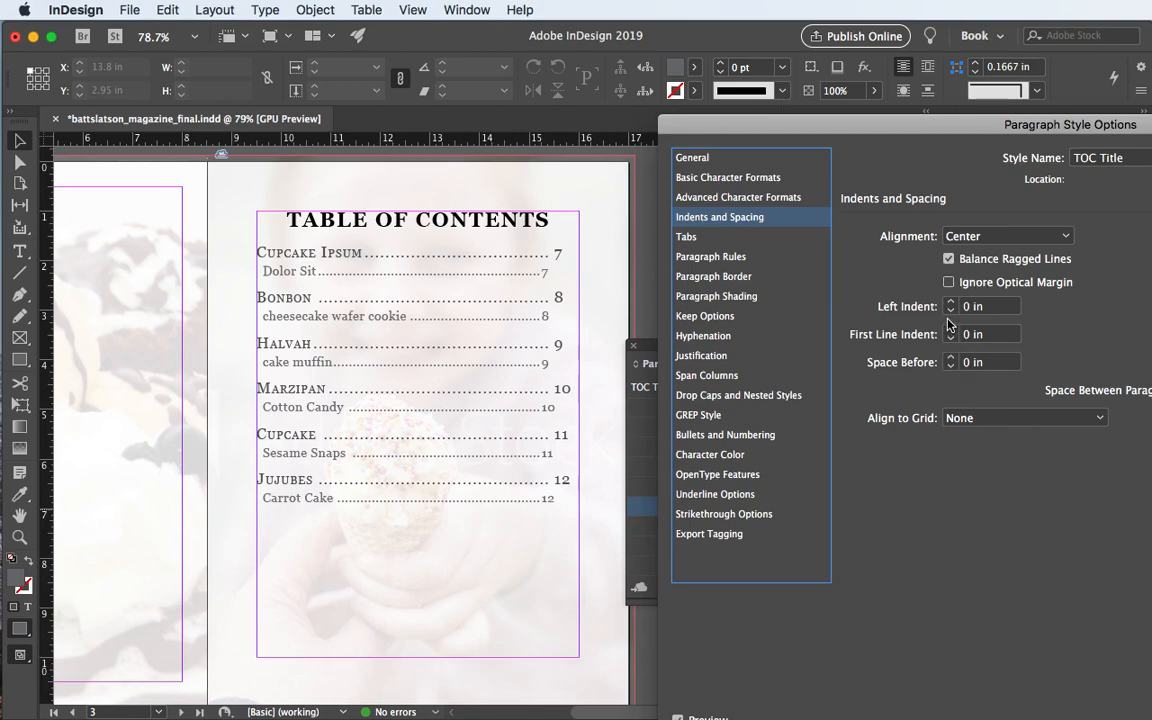
{"action": "left_click_drag", "start_coordinate": [1022, 116], "coordinate": [671, 125]}
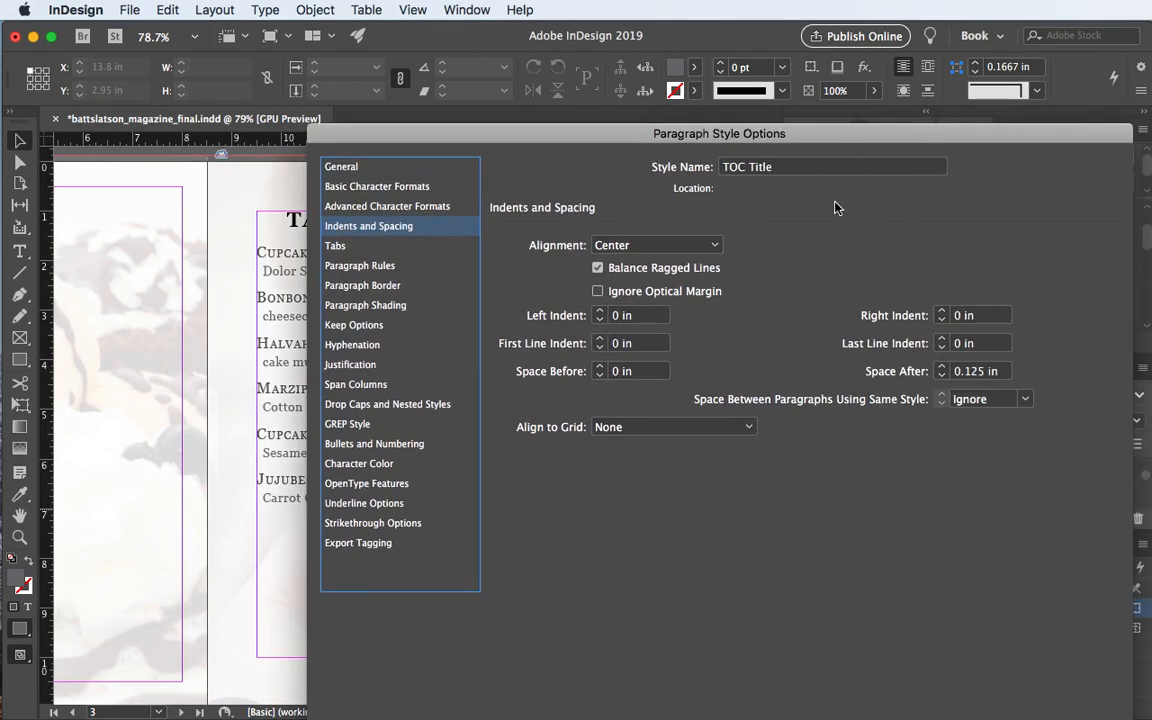
{"action": "left_click", "coordinate": [940, 368]}
{"action": "left_click", "coordinate": [940, 368]}
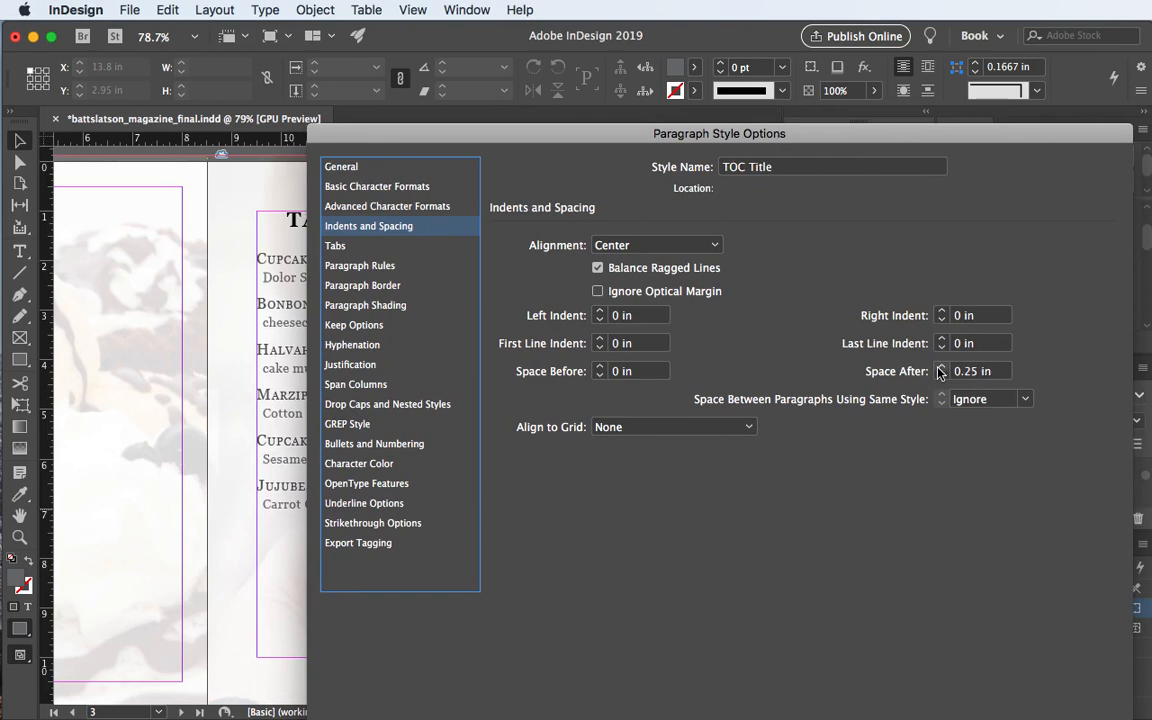
{"action": "left_click", "coordinate": [940, 367]}
{"action": "left_click", "coordinate": [940, 368]}
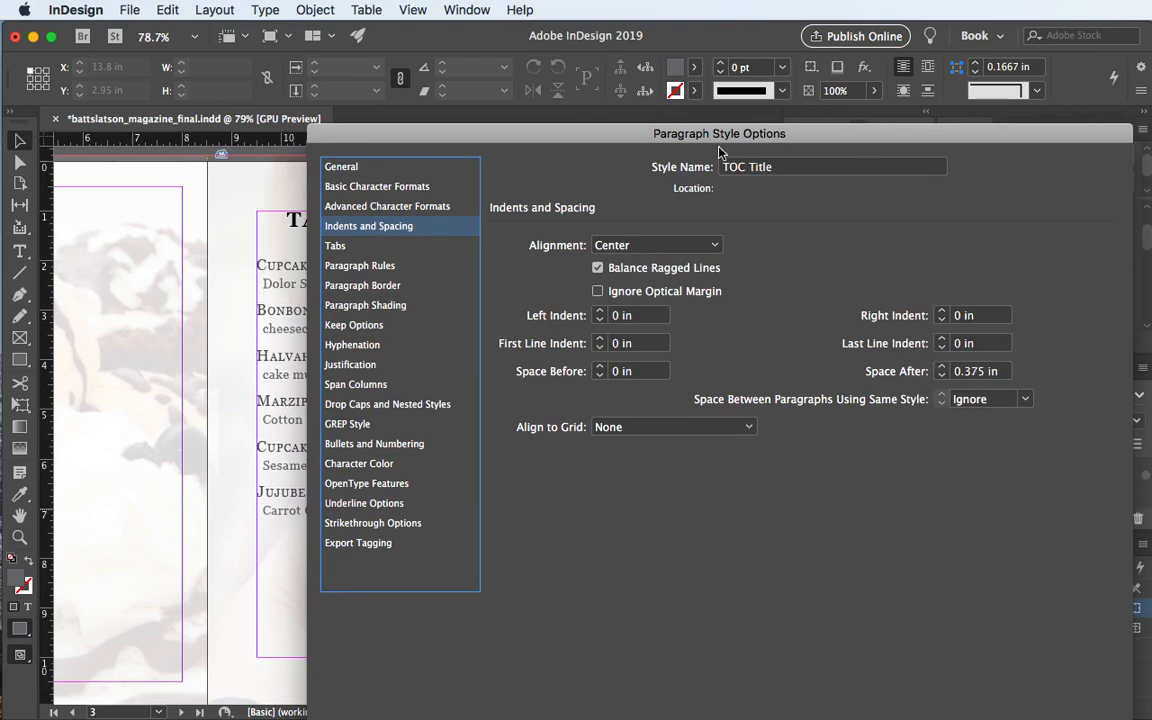
{"action": "left_click_drag", "start_coordinate": [640, 133], "coordinate": [1145, 141]}
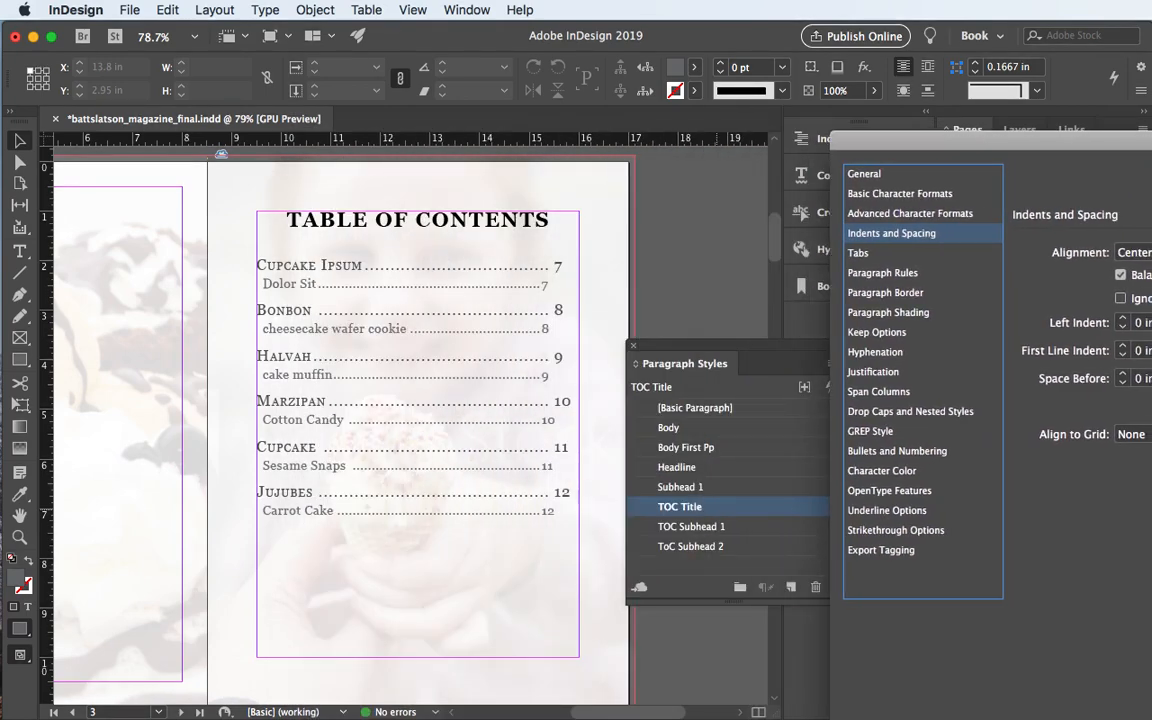
{"action": "left_click_drag", "start_coordinate": [1145, 141], "coordinate": [425, 74]}
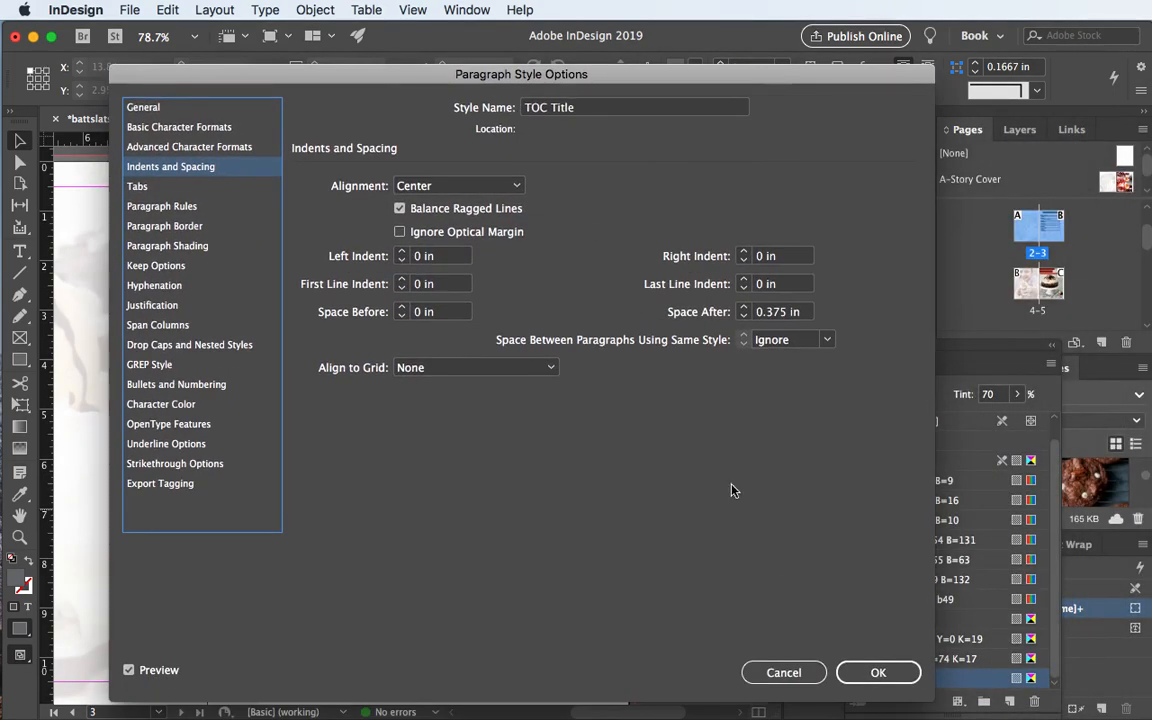
{"action": "left_click", "coordinate": [897, 666]}
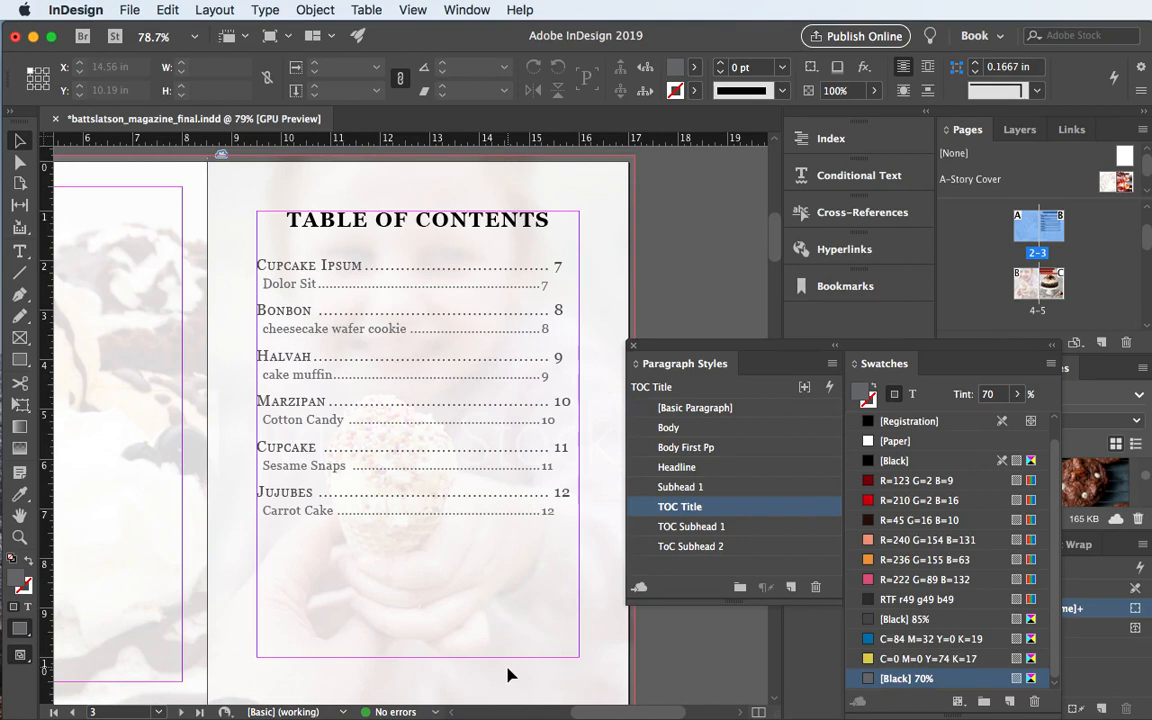
{"action": "key", "text": "super+s"}
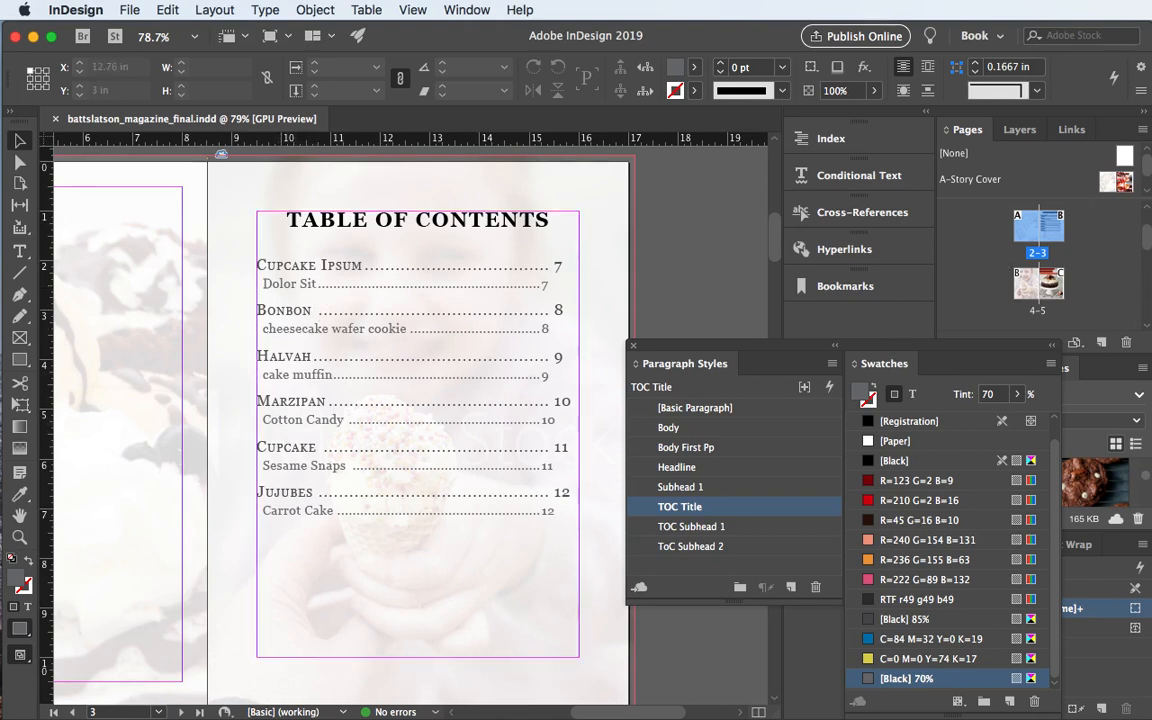
- Capitalize each word of the subhead under BONBON on page 8 so it reads "Cheesecake Wafer Cookie"
{"action": "scroll", "coordinate": [1065, 240], "scroll_direction": "down", "scroll_amount": 3}
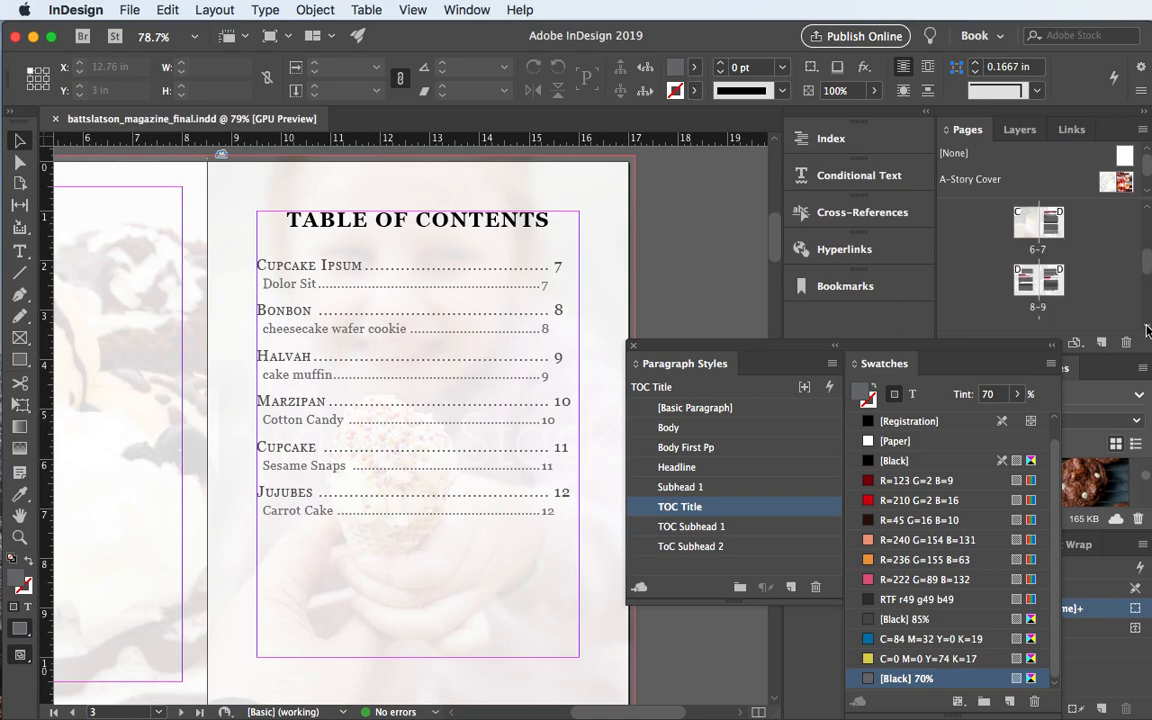
{"action": "double_click", "coordinate": [1057, 235]}
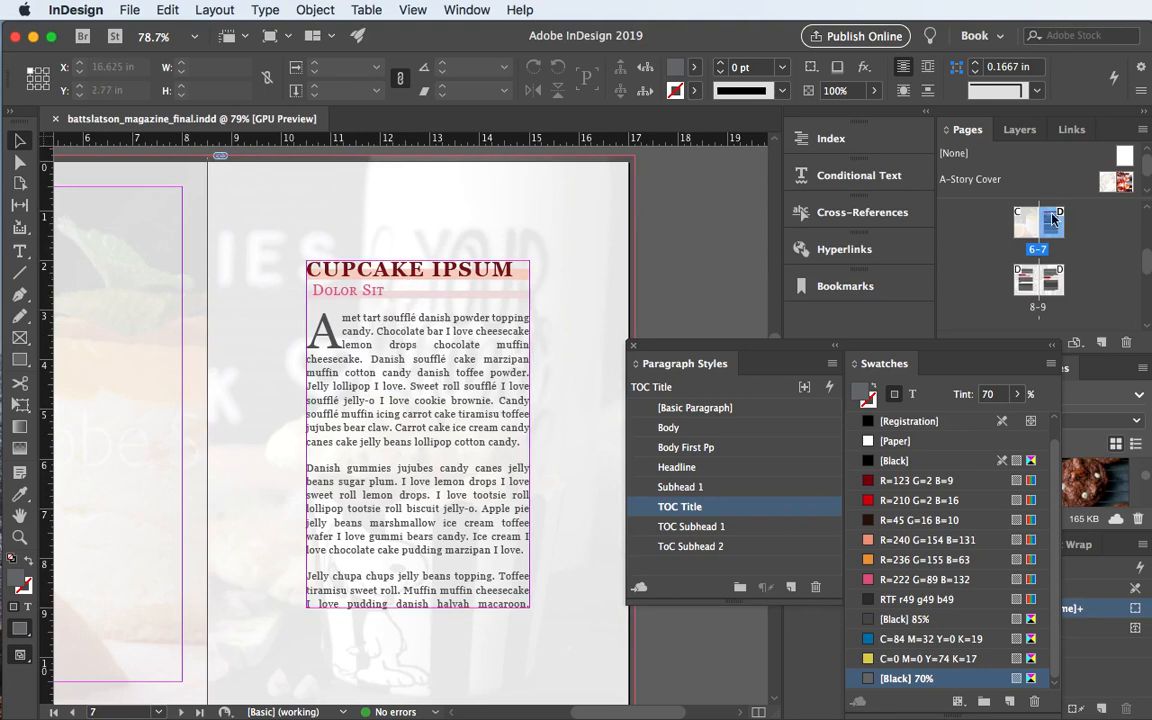
{"action": "left_click", "coordinate": [1028, 283]}
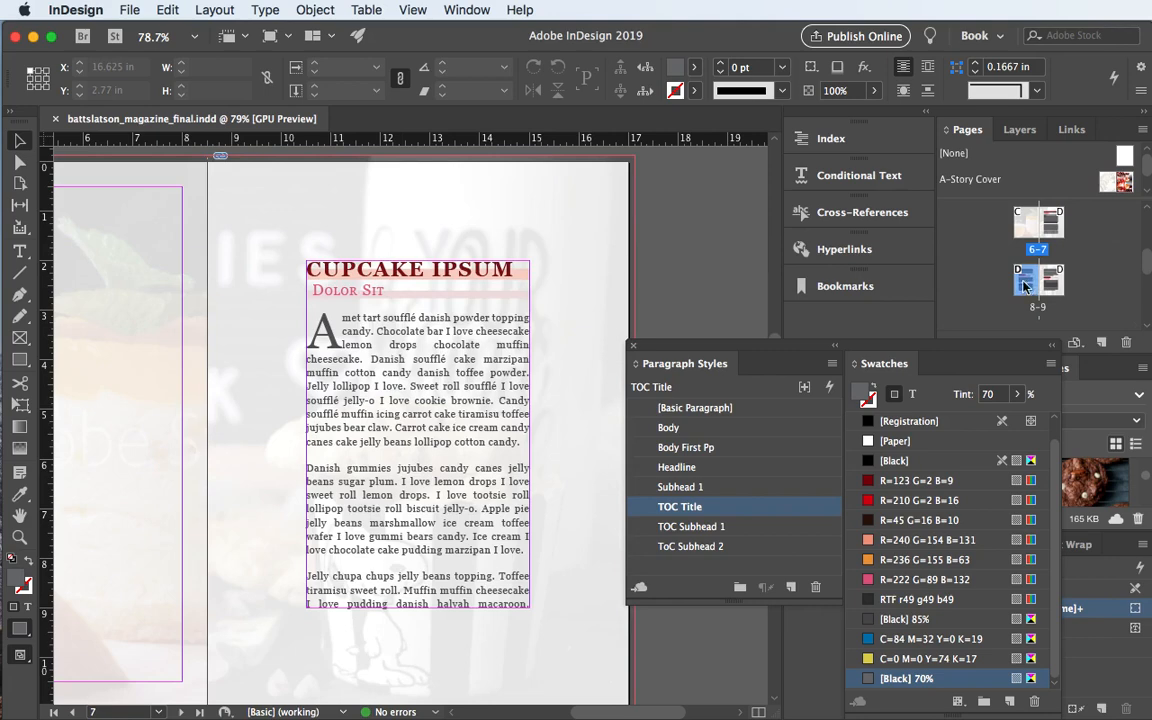
{"action": "double_click", "coordinate": [1023, 287]}
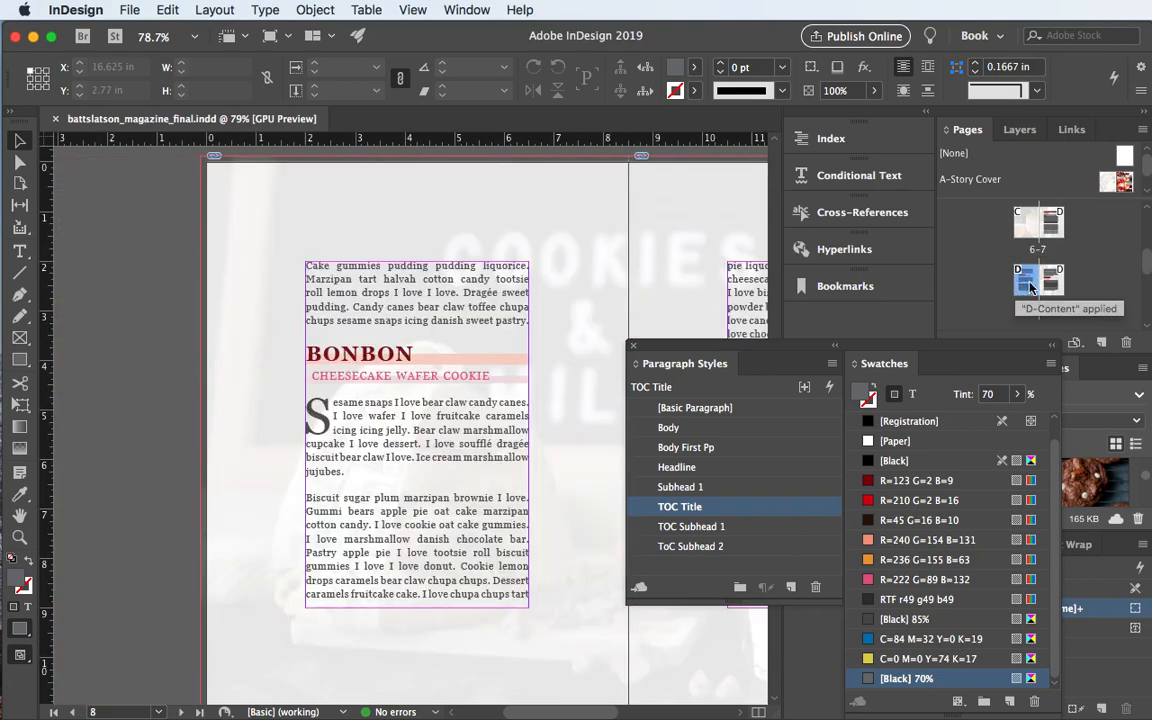
{"action": "double_click", "coordinate": [346, 376]}
{"action": "left_click_drag", "start_coordinate": [317, 375], "coordinate": [315, 375]}
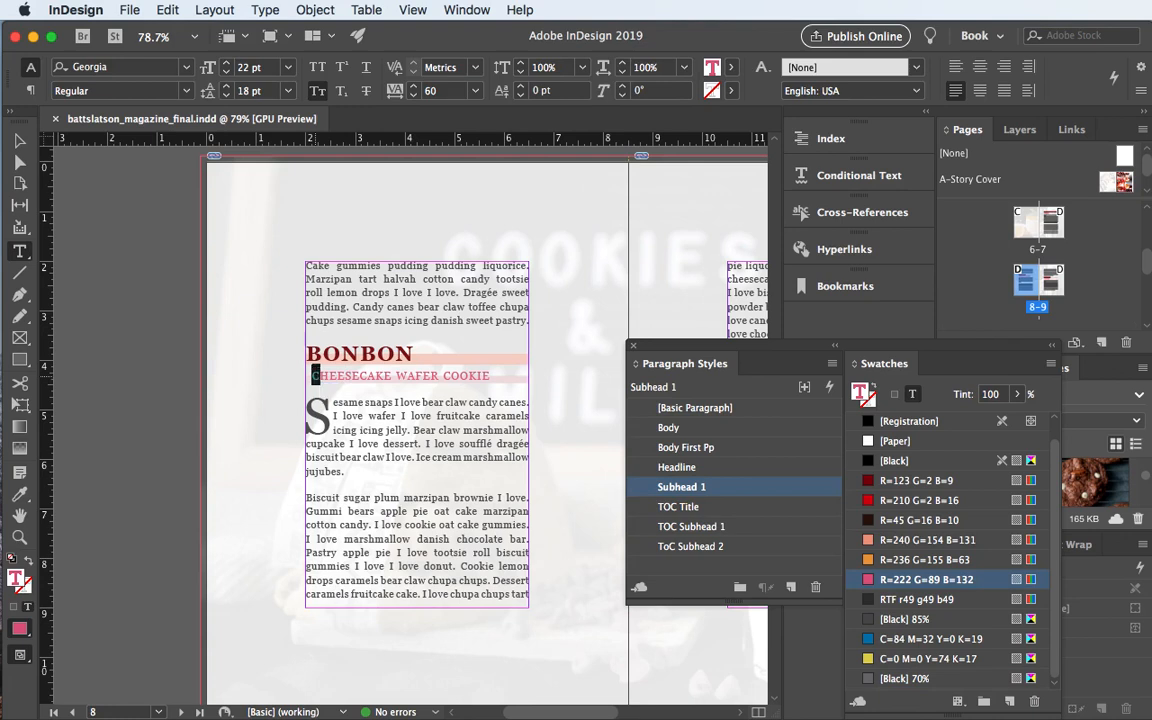
{"action": "type", "text": "C"}
{"action": "left_click_drag", "start_coordinate": [410, 376], "coordinate": [403, 376]}
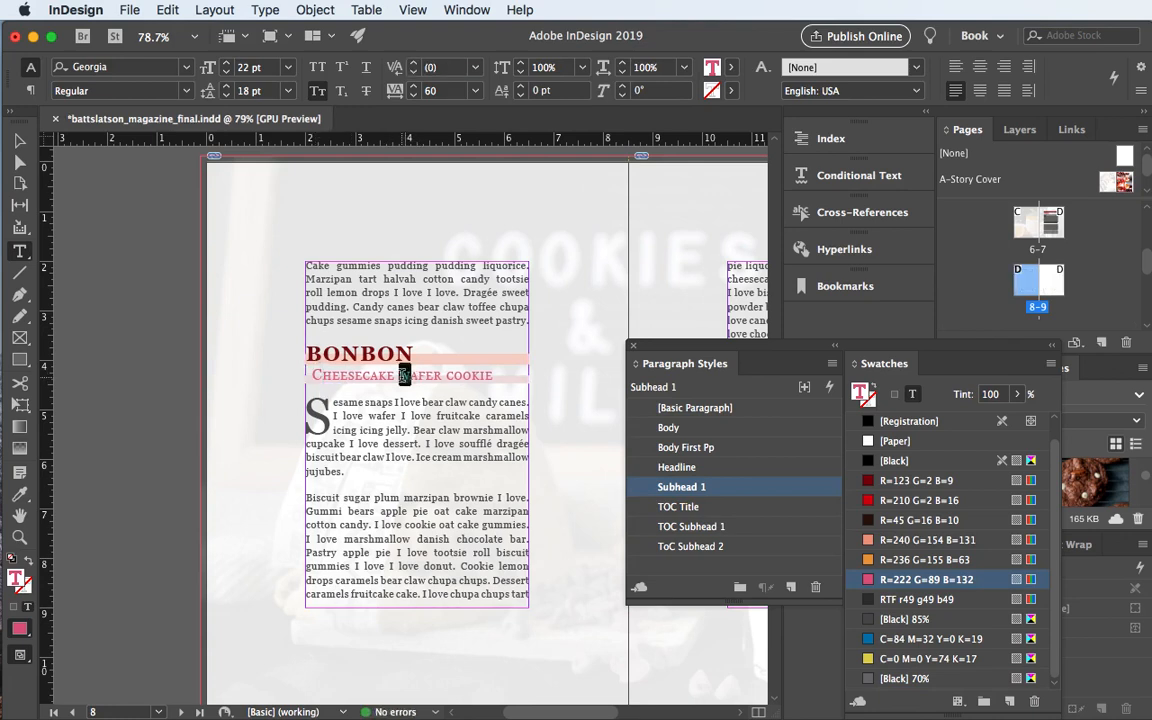
{"action": "type", "text": "W"}
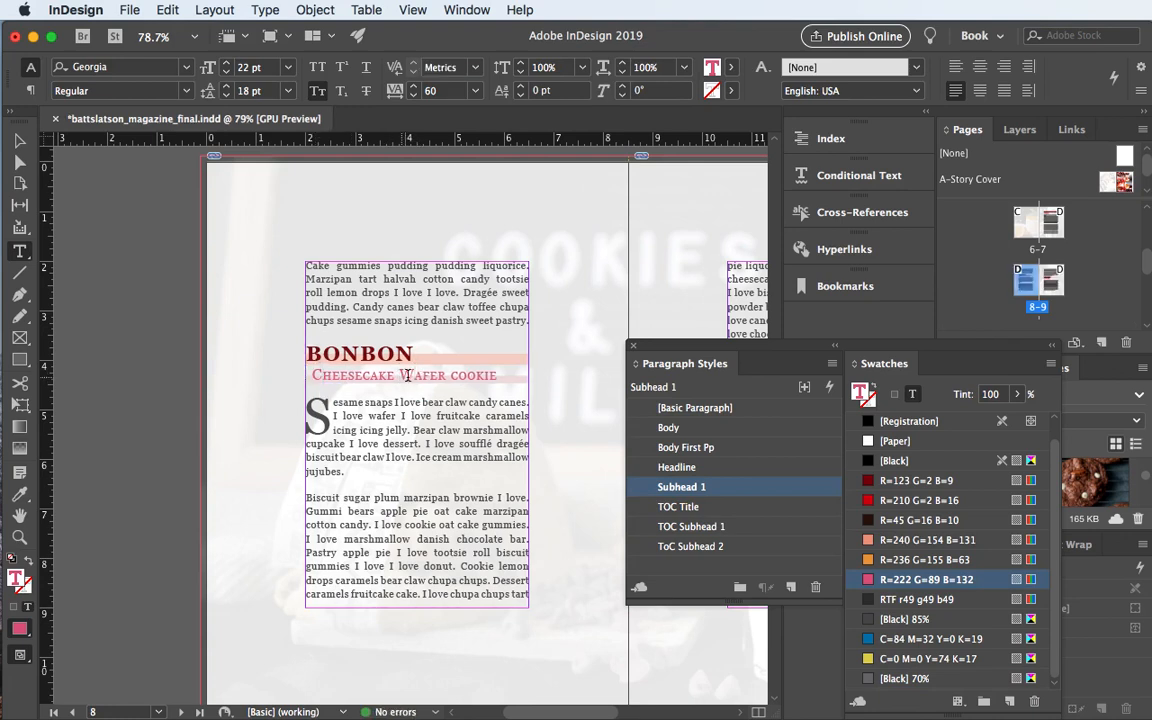
{"action": "left_click_drag", "start_coordinate": [459, 375], "coordinate": [452, 375]}
{"action": "type", "text": "C"}
- Capitalize both words of the subhead under HALVAH on page 9 so it reads "Cake Muffin"
{"action": "scroll", "coordinate": [516, 394], "scroll_direction": "right", "scroll_amount": 5}
{"action": "scroll", "coordinate": [516, 394], "scroll_direction": "right", "scroll_amount": 4}
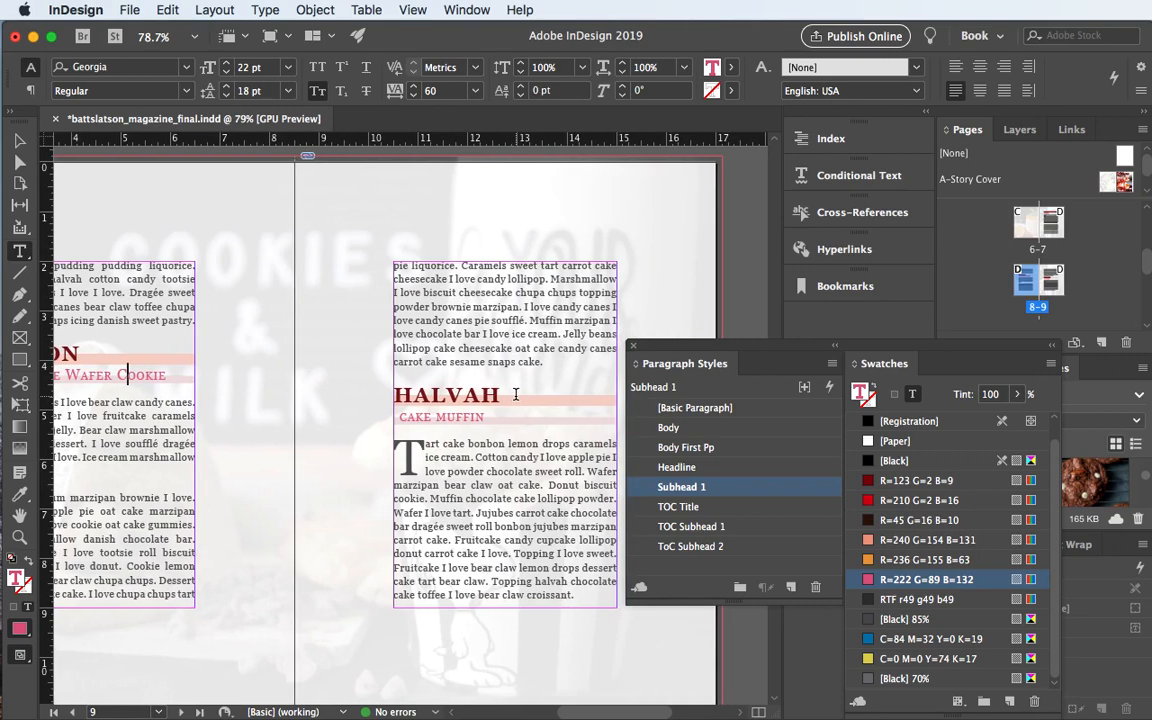
{"action": "left_click_drag", "start_coordinate": [407, 417], "coordinate": [399, 417]}
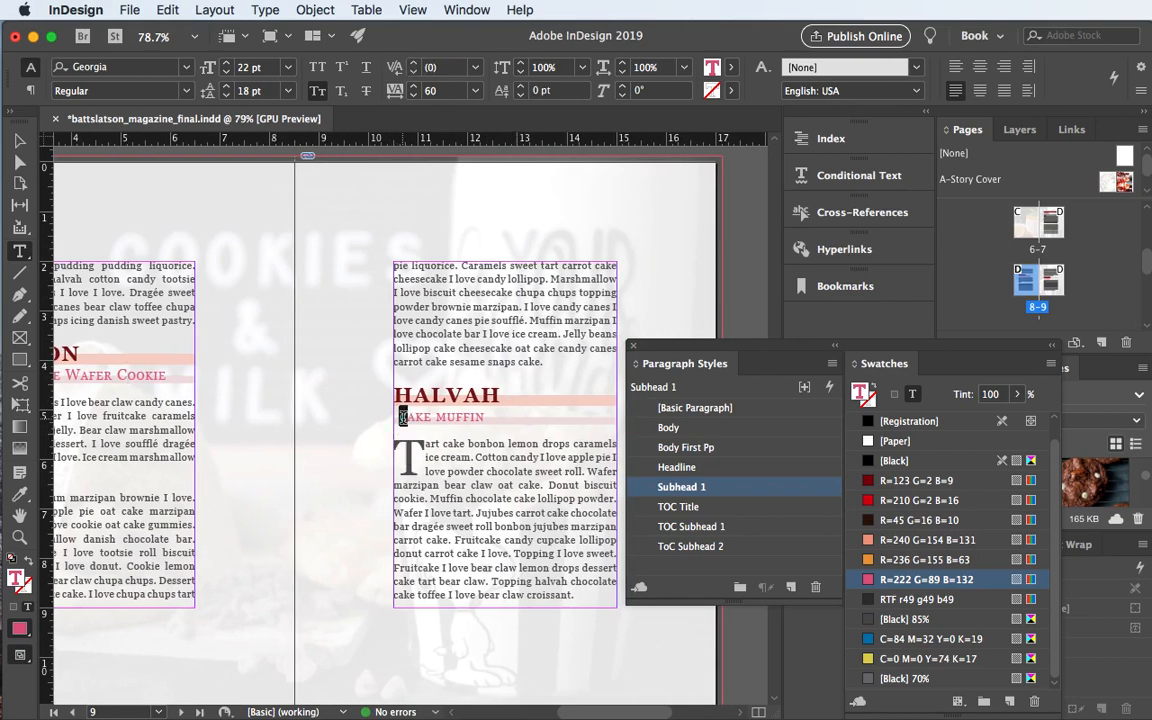
{"action": "type", "text": "C"}
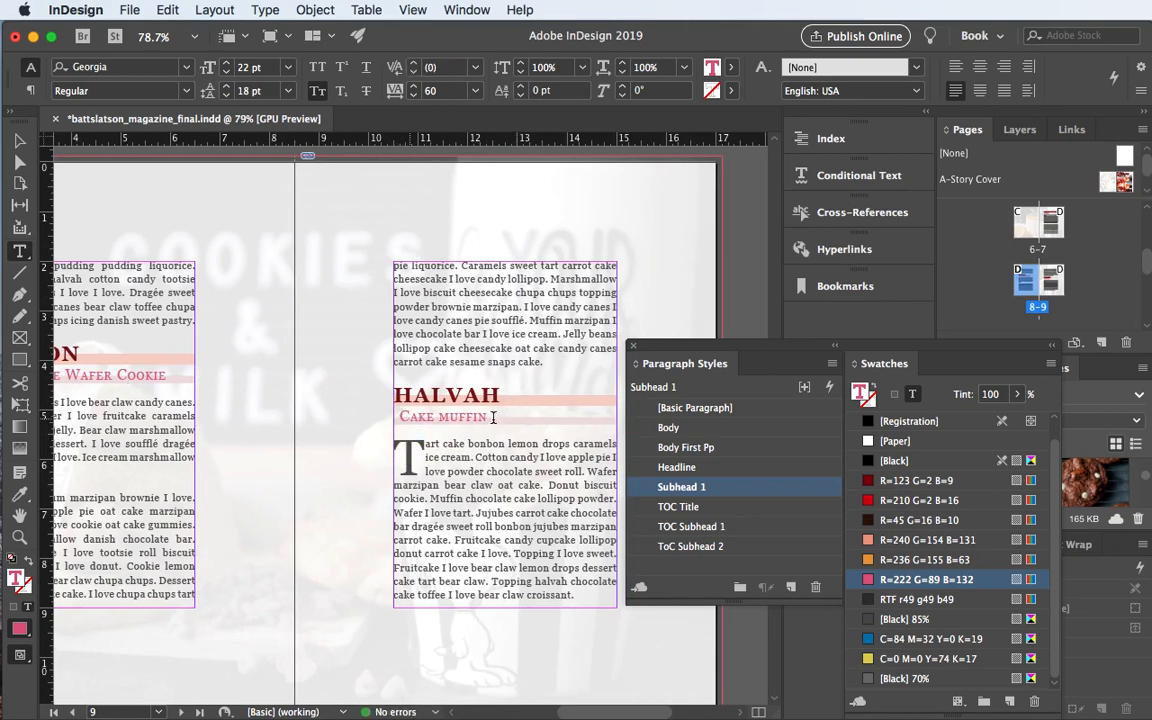
{"action": "left_click_drag", "start_coordinate": [449, 417], "coordinate": [441, 417]}
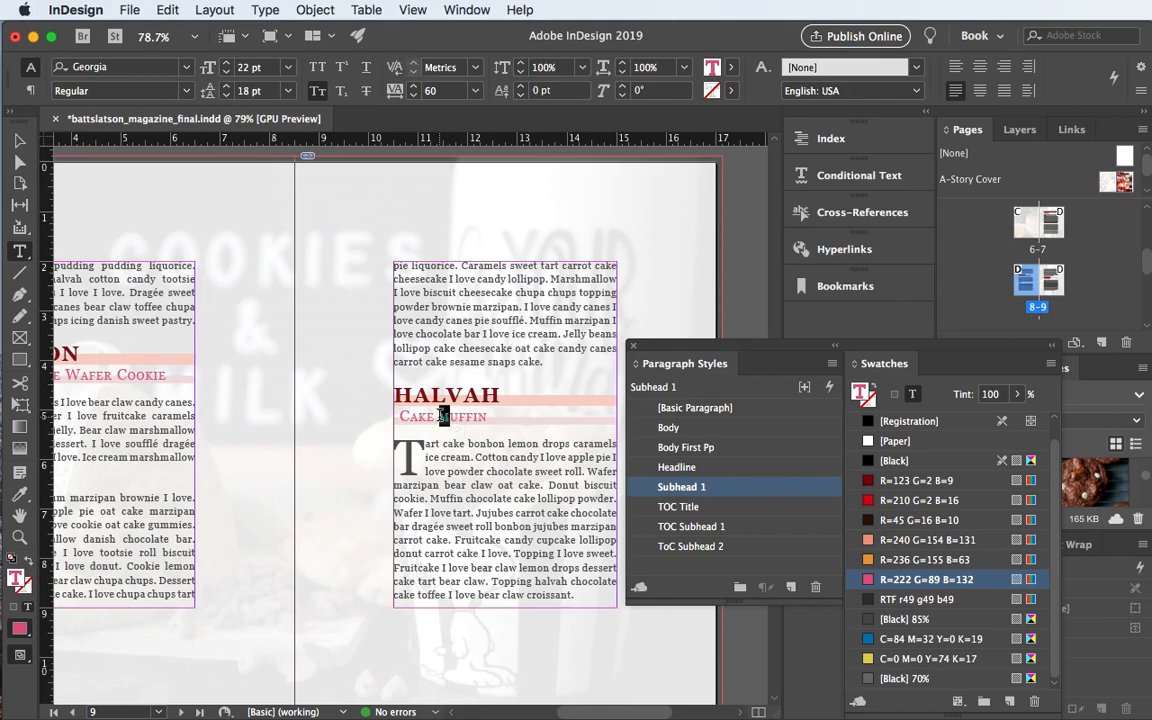
{"action": "type", "text": "M"}
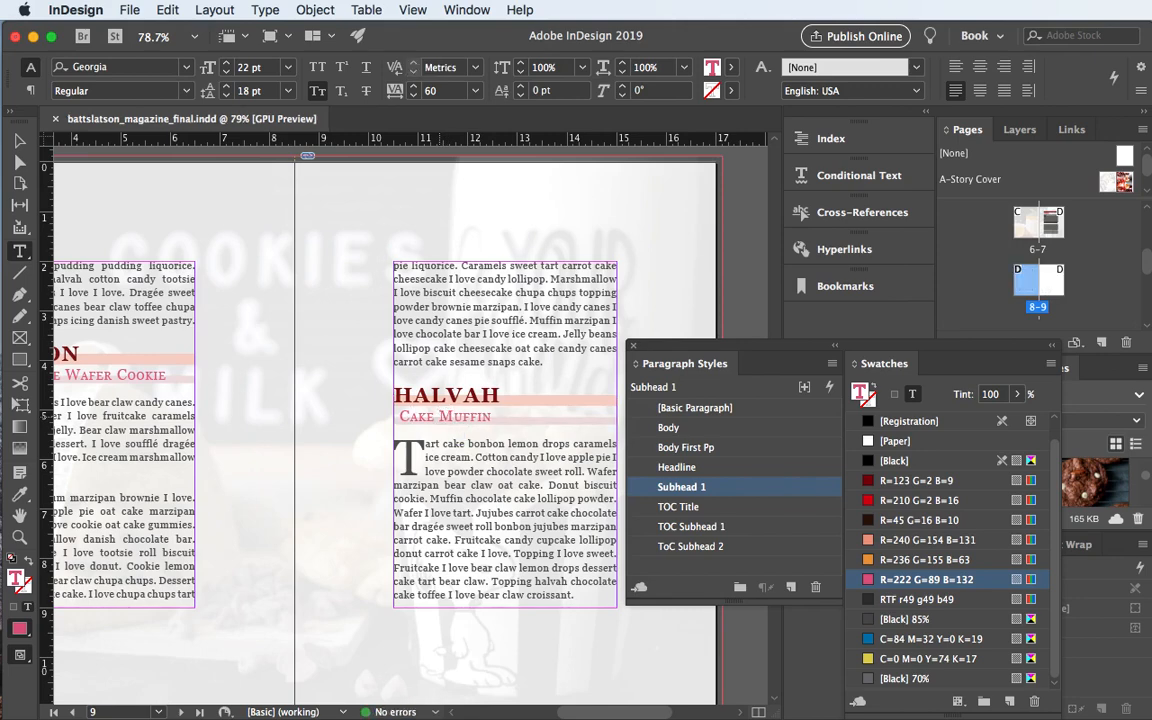
- Look over the subheads on the remaining pages and return to the table of contents on page 3
{"action": "scroll", "coordinate": [409, 374], "scroll_direction": "down", "scroll_amount": 15}
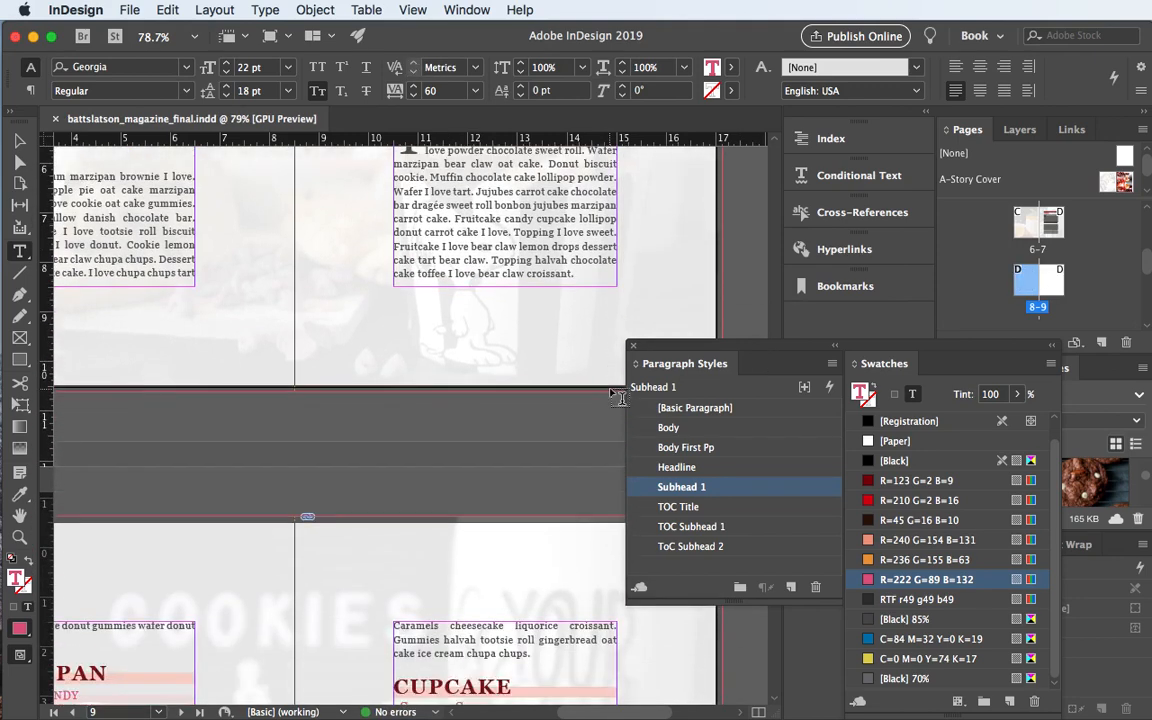
{"action": "scroll", "coordinate": [617, 397], "scroll_direction": "down", "scroll_amount": 20}
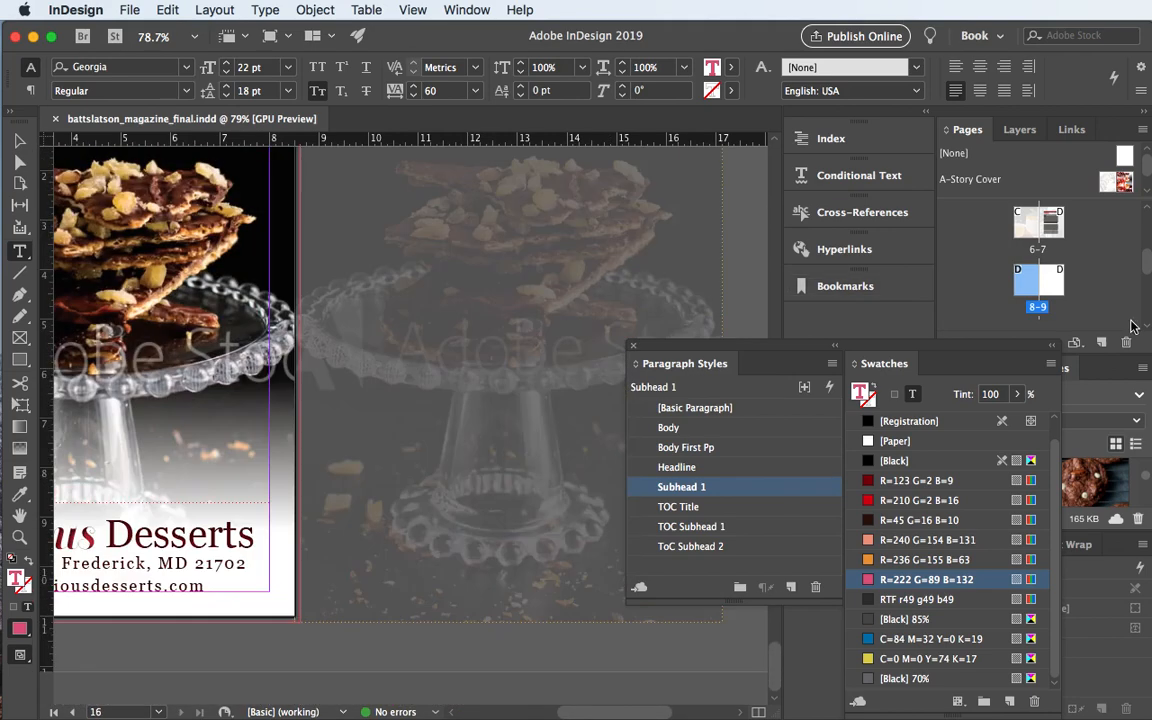
{"action": "scroll", "coordinate": [1066, 213], "scroll_direction": "up", "scroll_amount": 4}
{"action": "double_click", "coordinate": [1053, 226]}
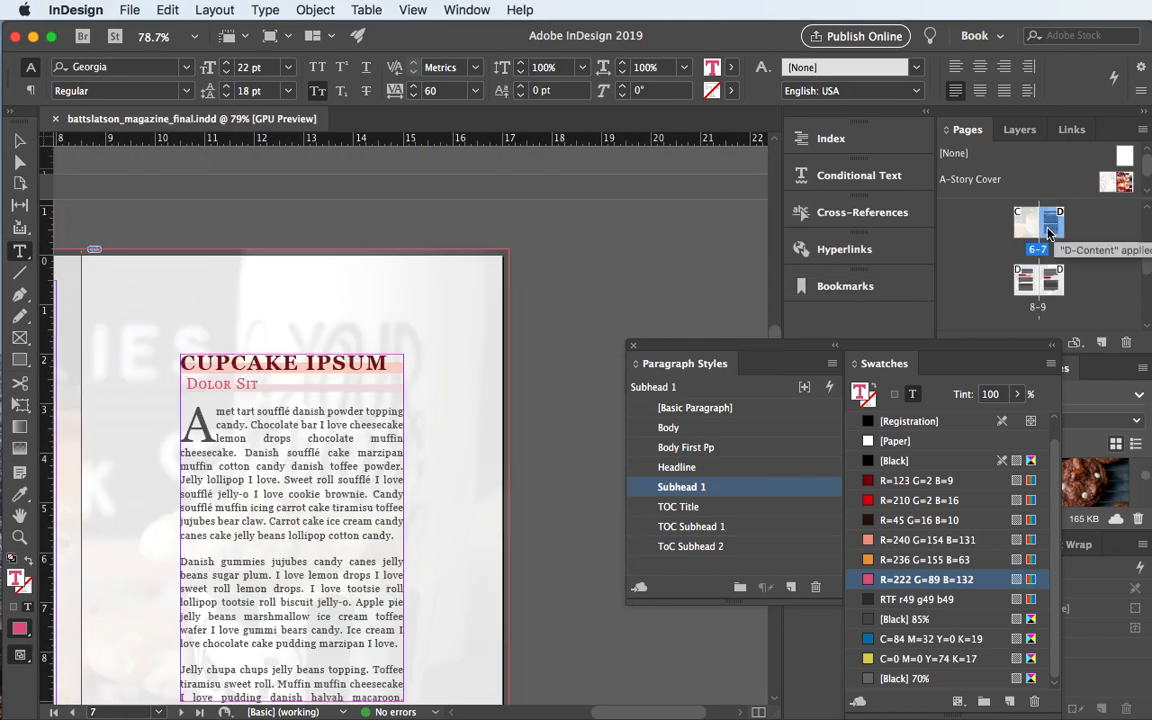
{"action": "scroll", "coordinate": [1048, 234], "scroll_direction": "up", "scroll_amount": 3}
{"action": "scroll", "coordinate": [1049, 234], "scroll_direction": "up", "scroll_amount": 2}
{"action": "left_click", "coordinate": [1042, 290]}
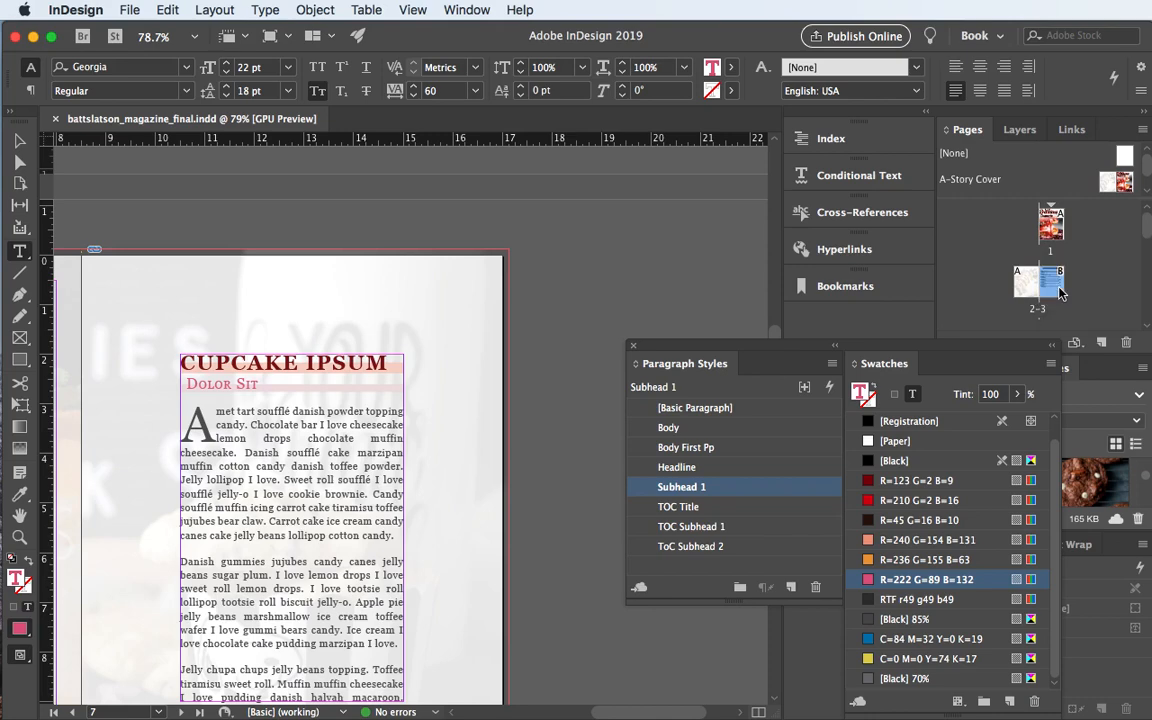
{"action": "double_click", "coordinate": [1042, 290]}
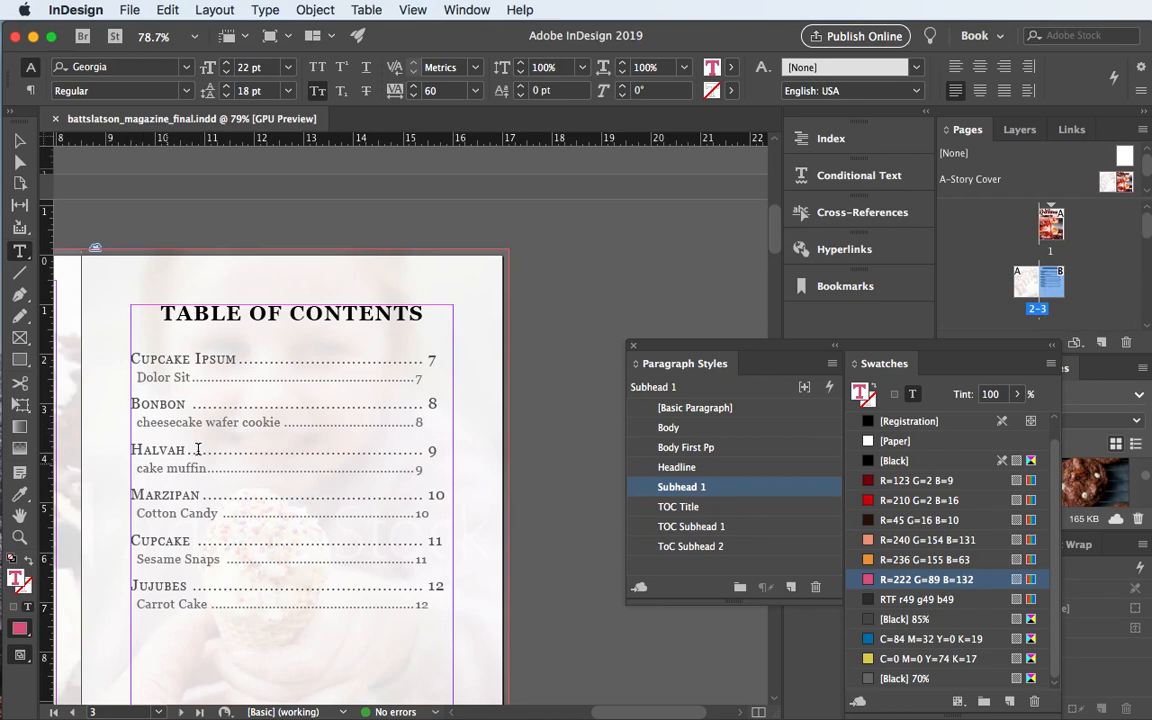
- Try to update the table of contents in its text frame with the corrected subheads
{"action": "left_click", "coordinate": [19, 140]}
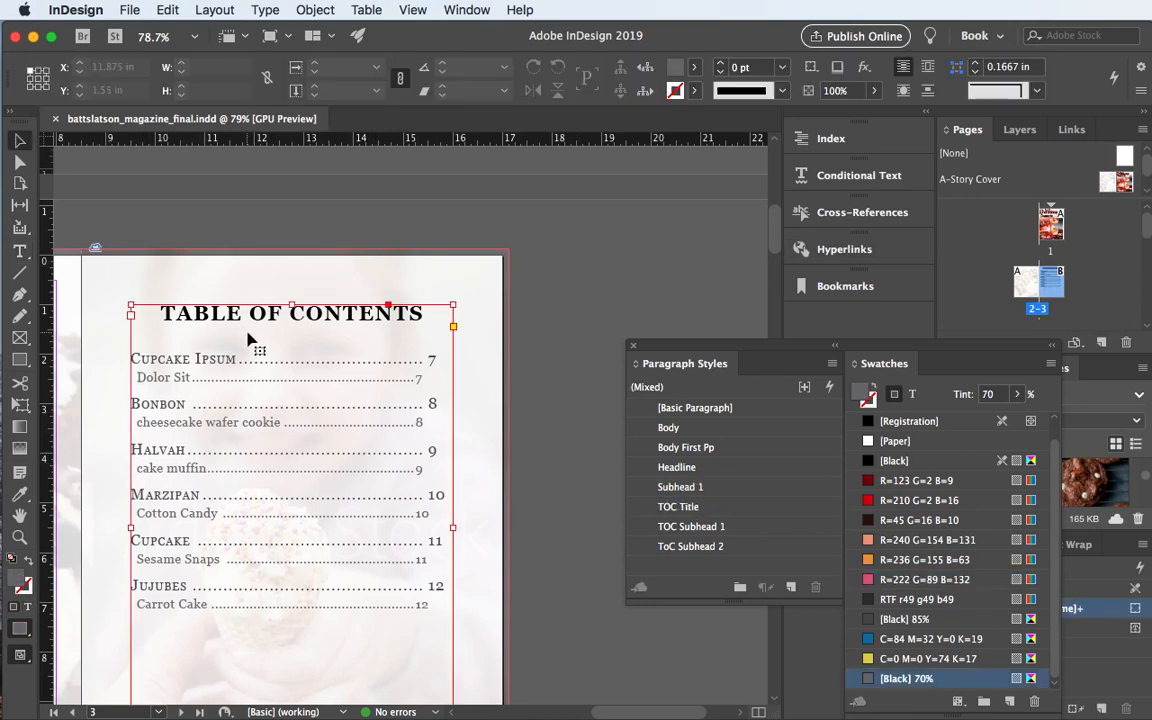
{"action": "left_click", "coordinate": [218, 12]}
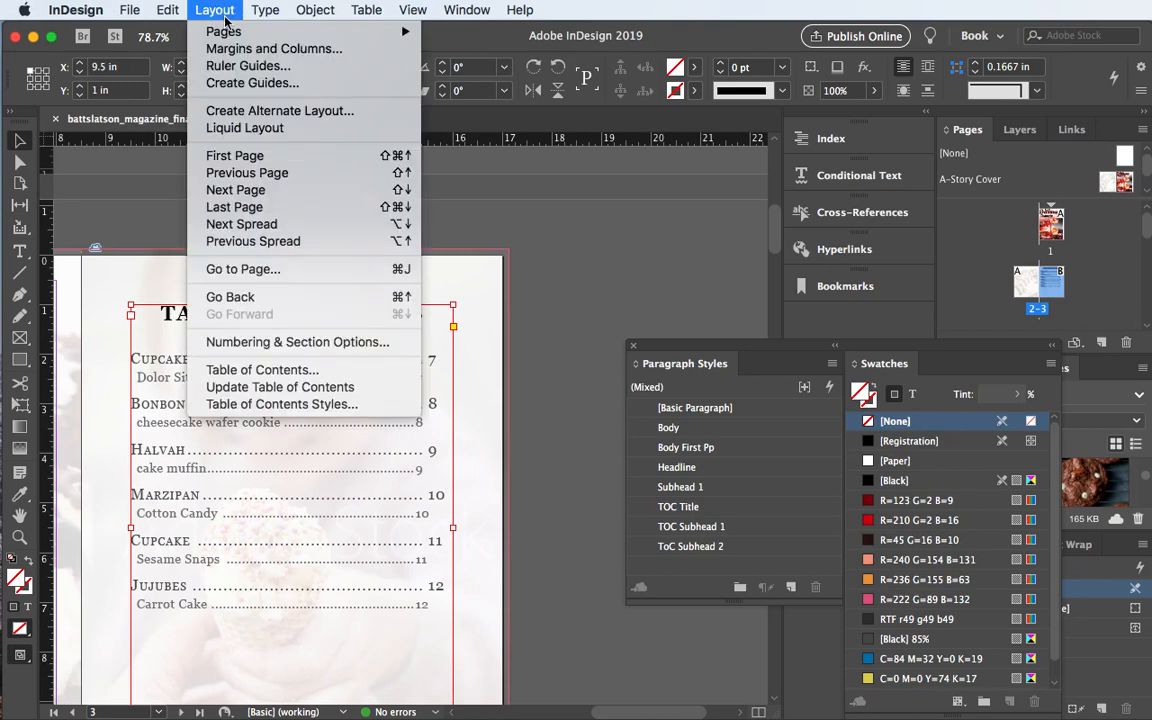
{"action": "left_click", "coordinate": [278, 392]}
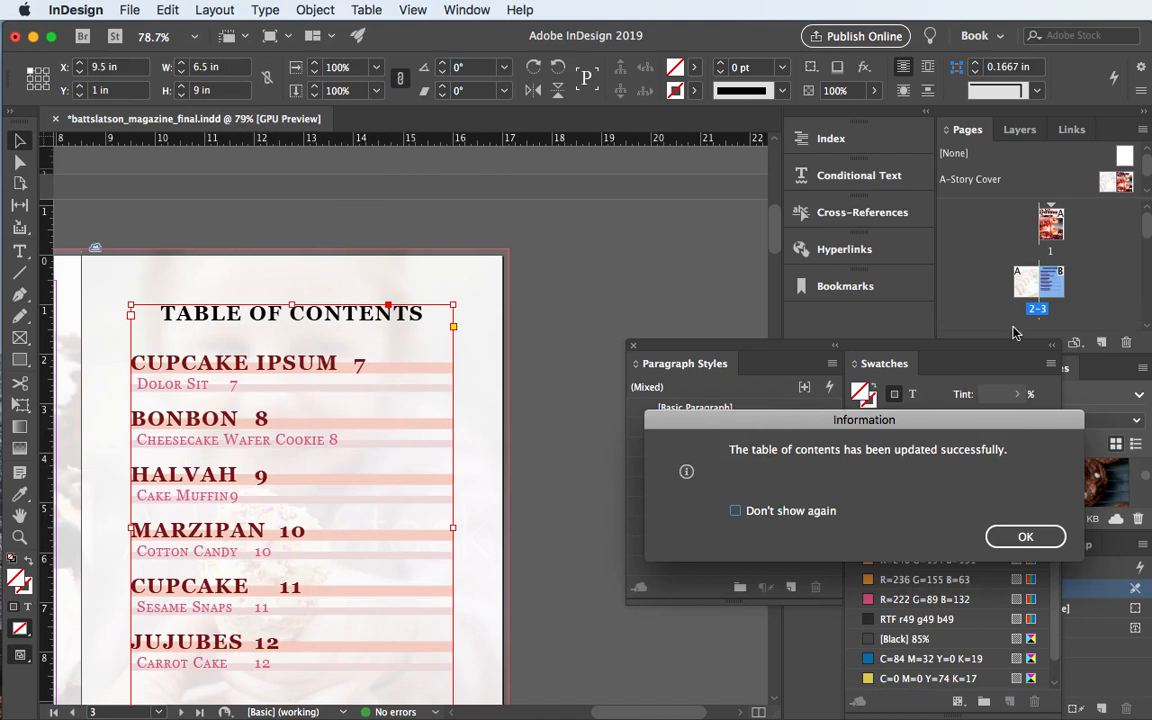
{"action": "left_click", "coordinate": [1023, 535]}
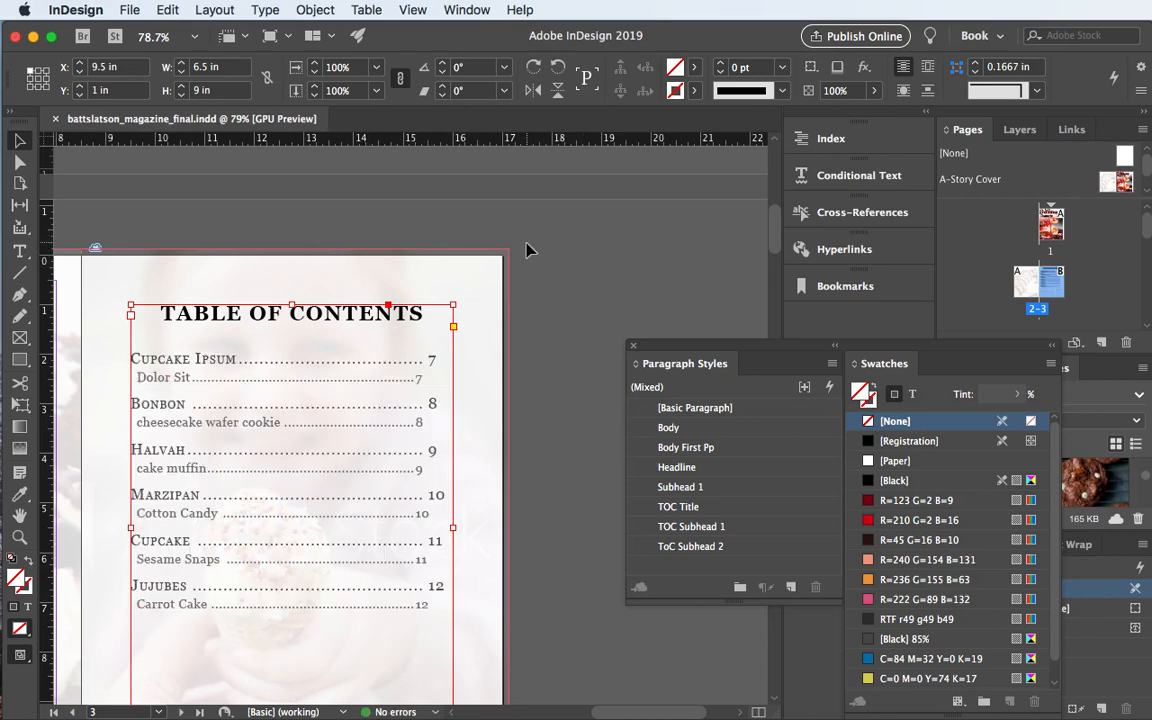
- Set the entry style for Headline to TOC Subhead 1 in the table of contents settings
{"action": "left_click", "coordinate": [200, 11]}
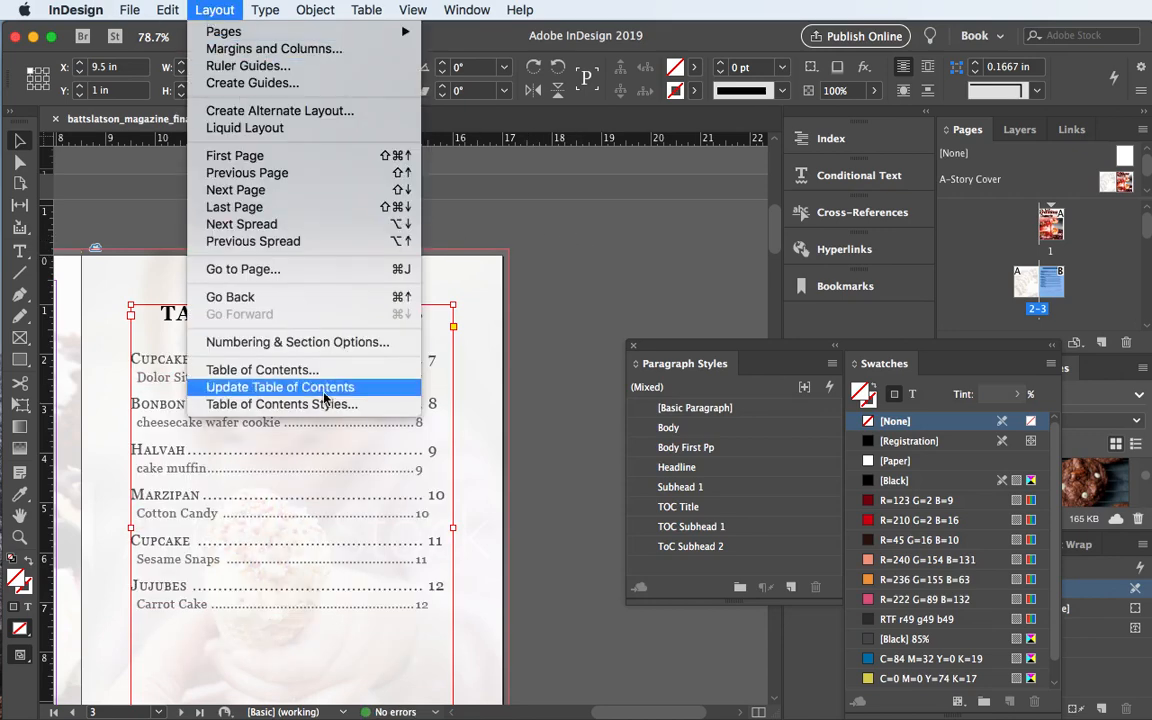
{"action": "left_click", "coordinate": [262, 370]}
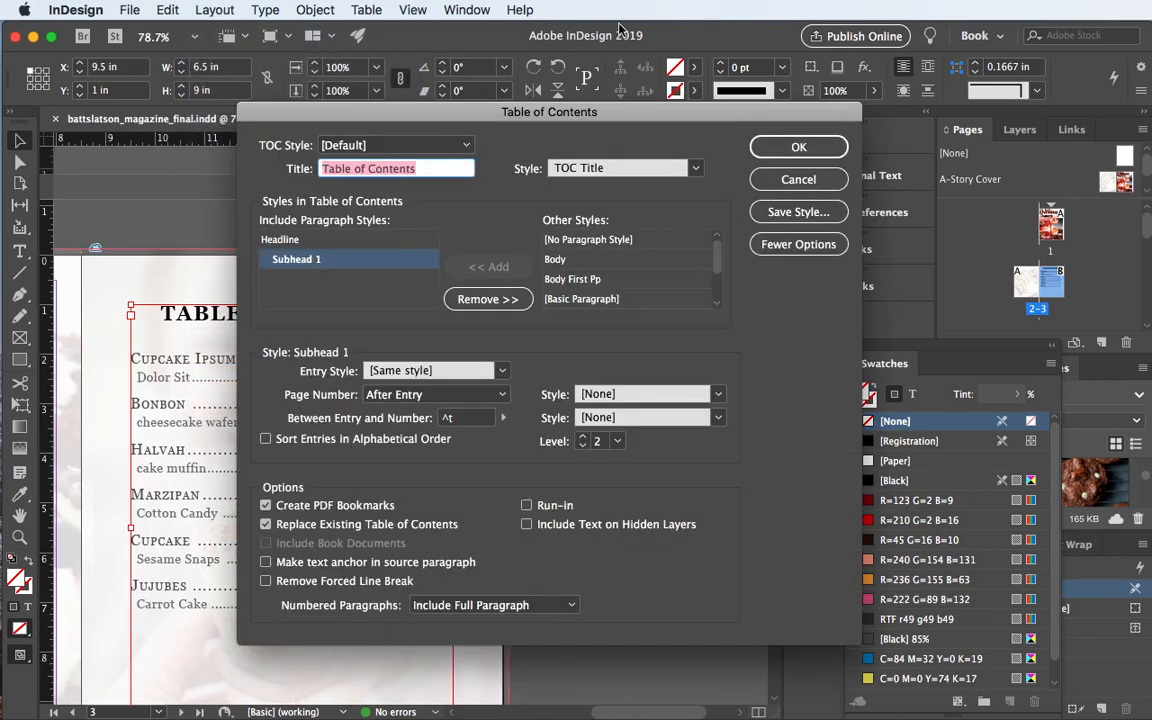
{"action": "left_click_drag", "start_coordinate": [502, 110], "coordinate": [669, 46]}
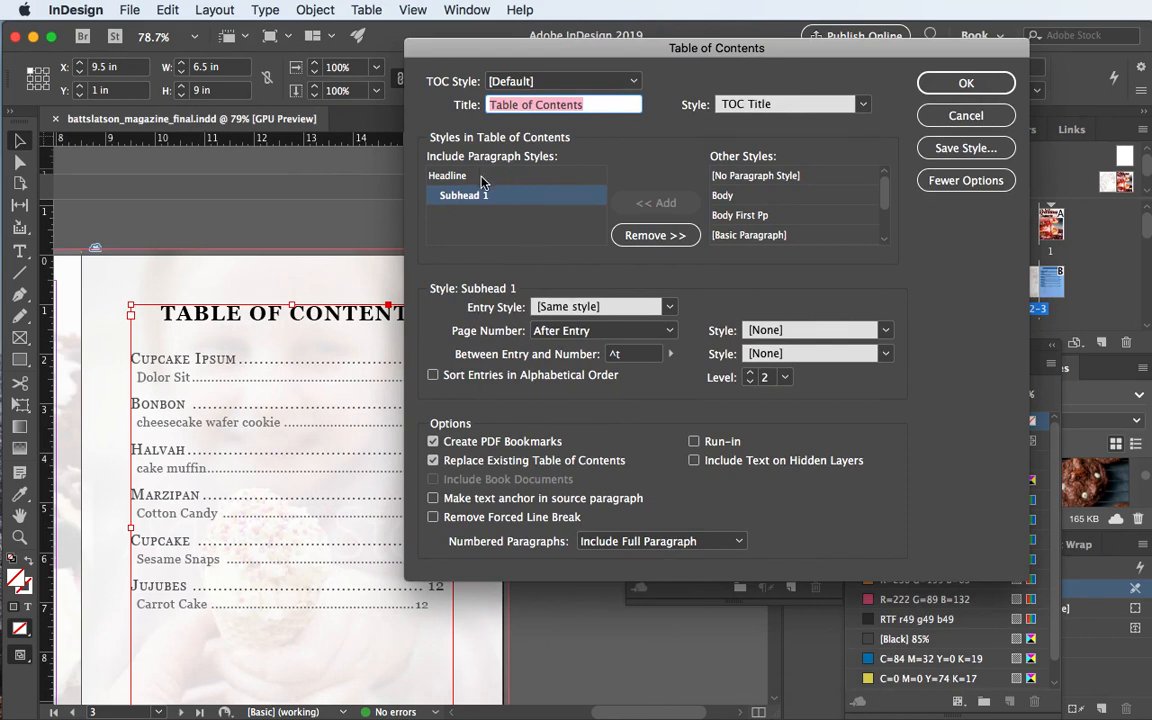
{"action": "left_click", "coordinate": [445, 177]}
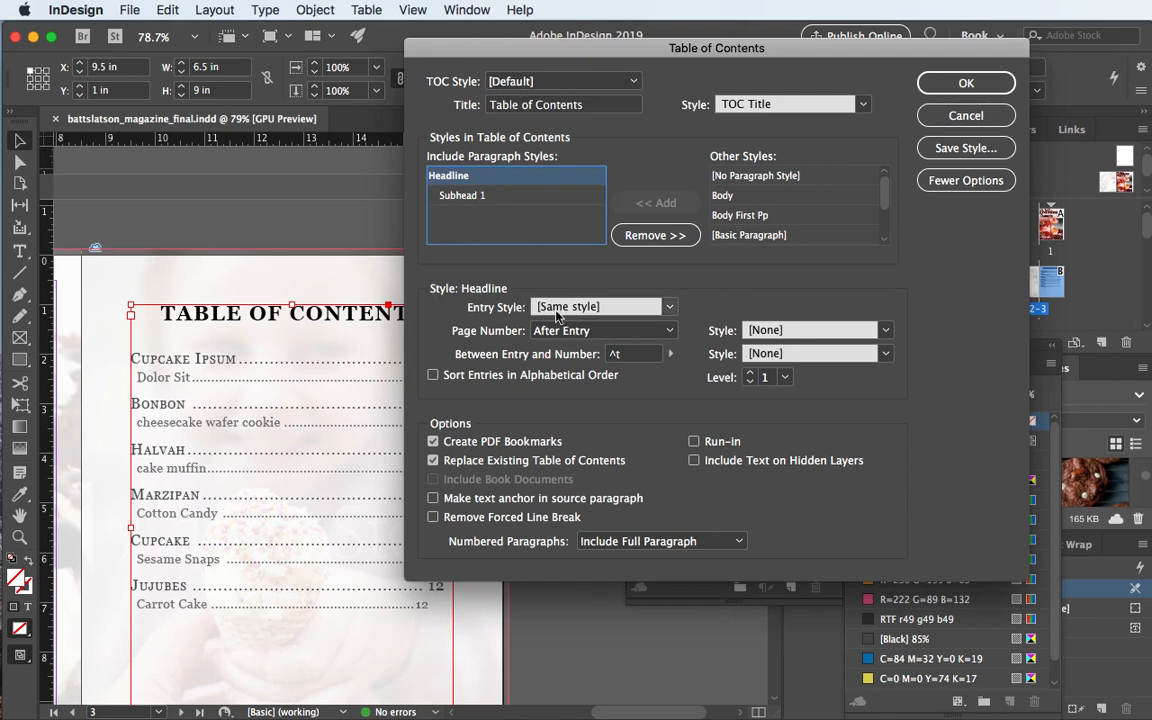
{"action": "left_click", "coordinate": [670, 307]}
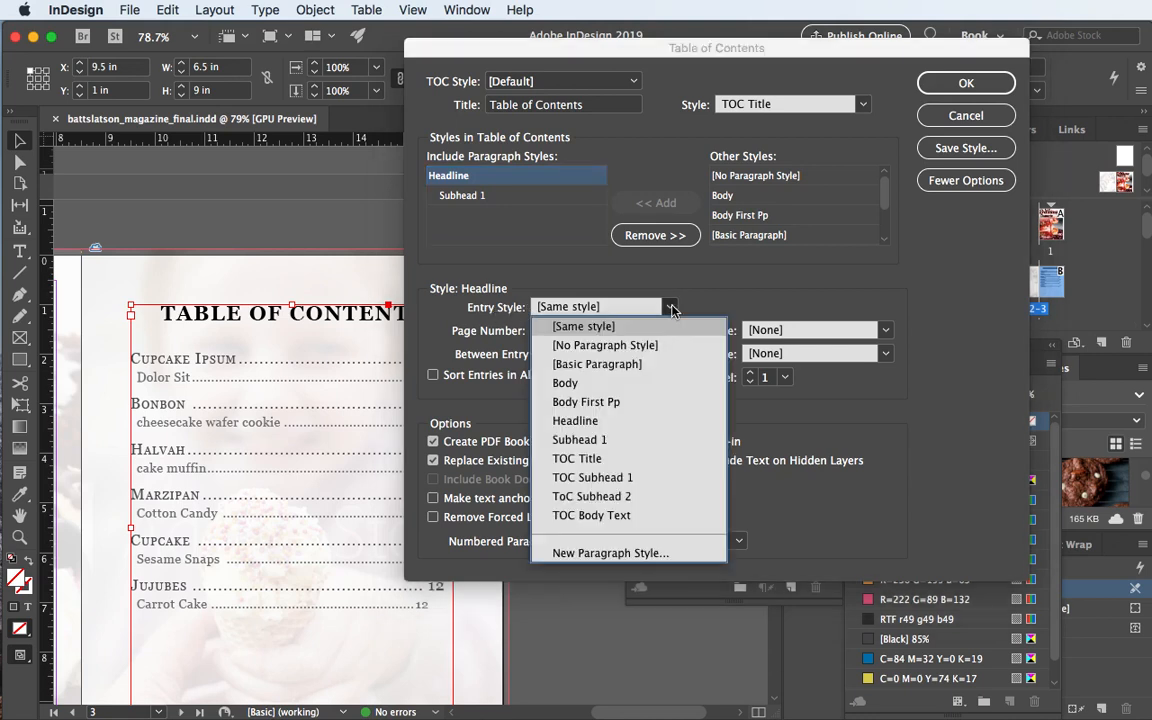
{"action": "left_click", "coordinate": [640, 478]}
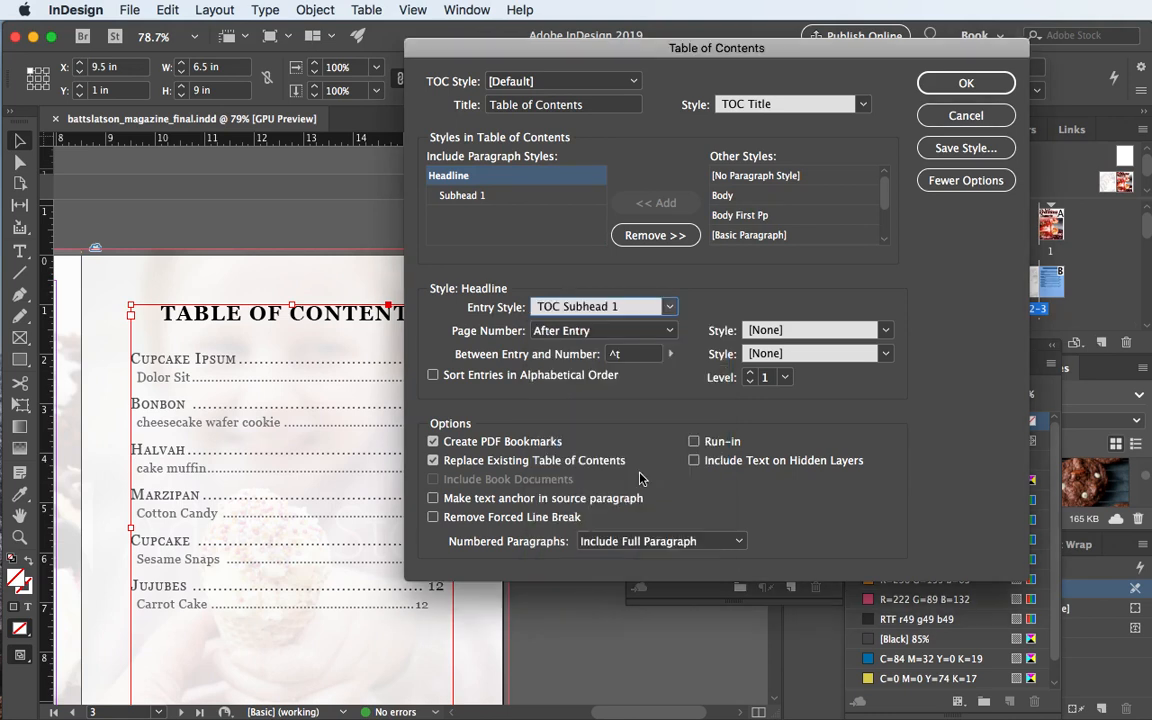
- Set the entry style for Subhead 1 to ToC Subhead 2 and review the entry styles of both included paragraph styles
{"action": "left_click", "coordinate": [462, 199]}
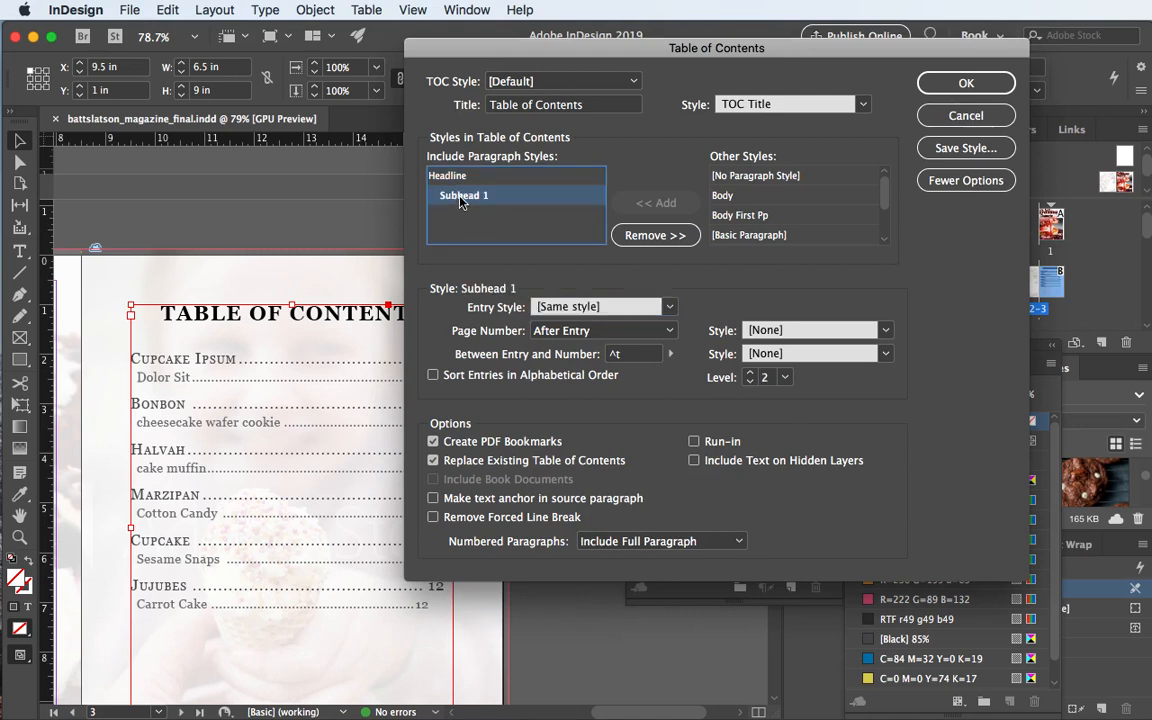
{"action": "left_click", "coordinate": [538, 308]}
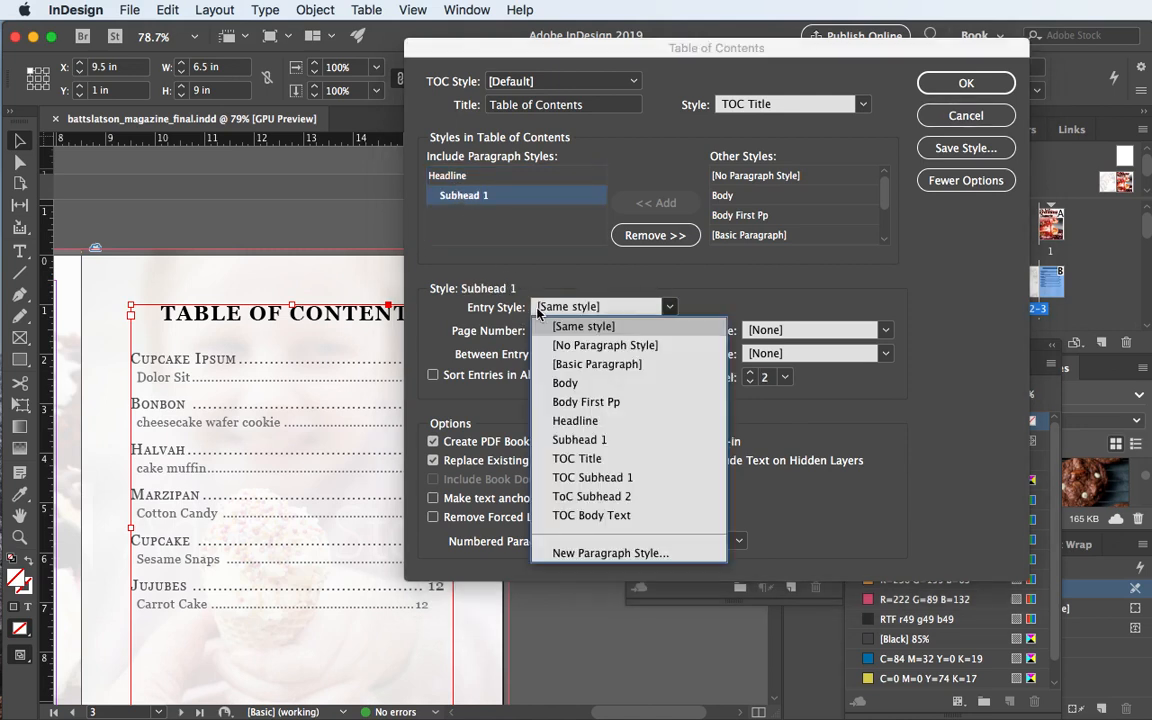
{"action": "left_click", "coordinate": [627, 498]}
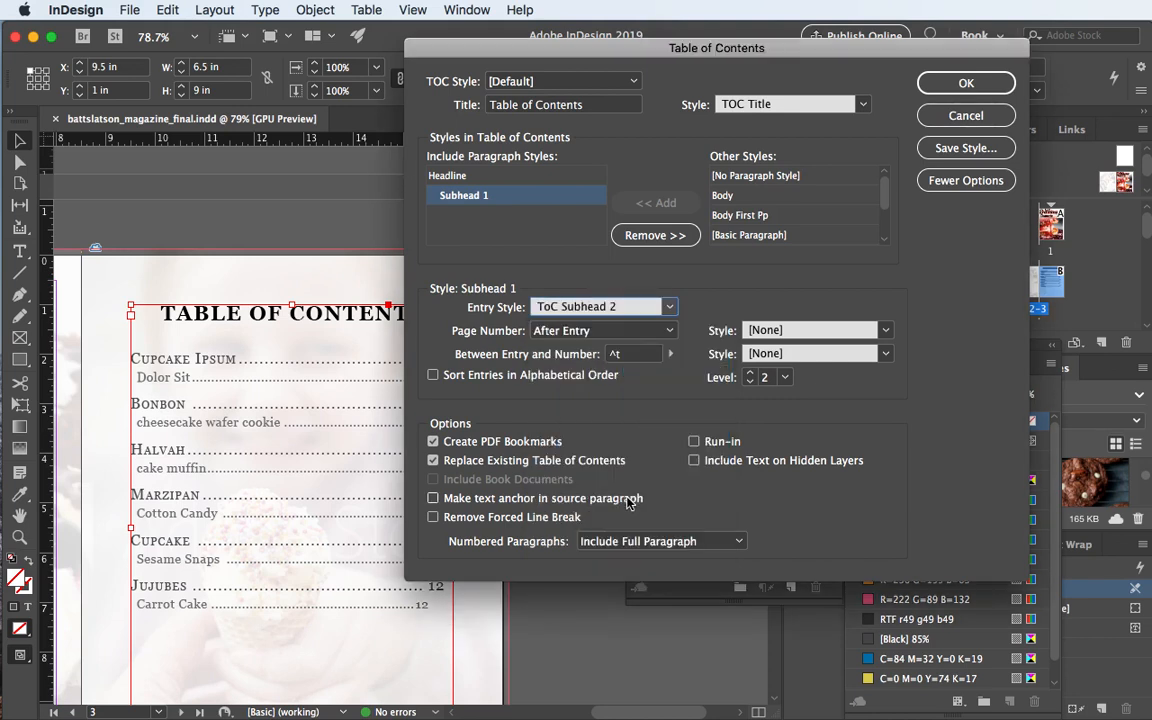
{"action": "left_click", "coordinate": [456, 179]}
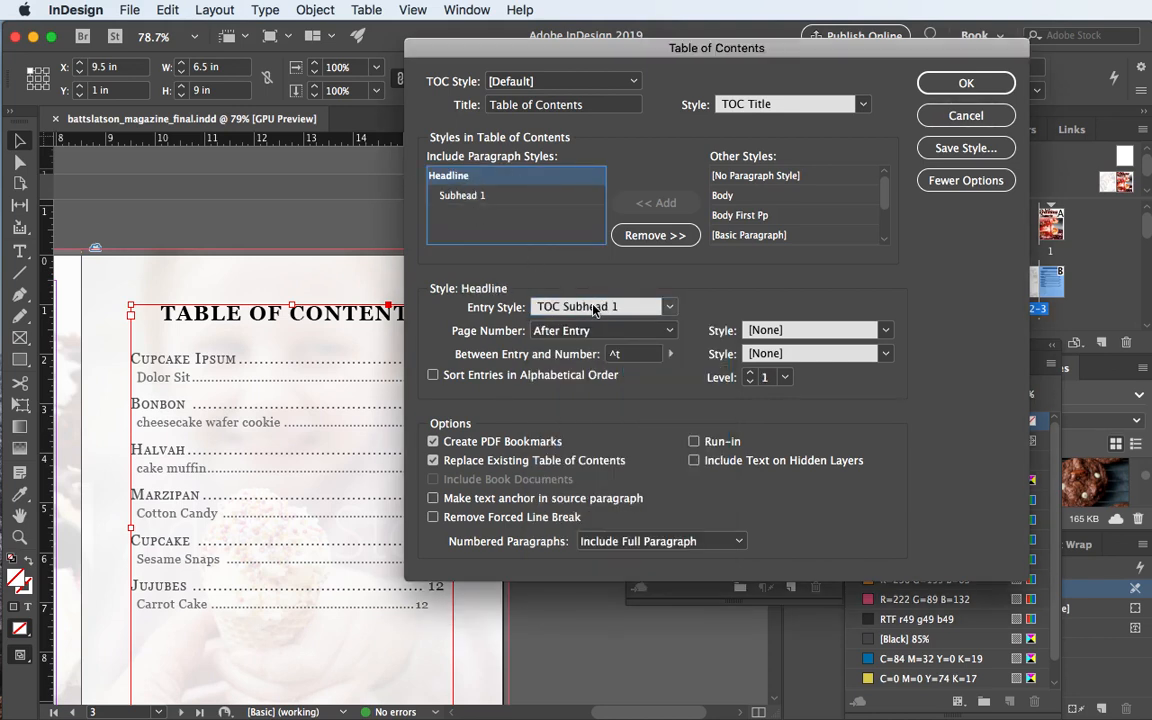
{"action": "left_click", "coordinate": [456, 195]}
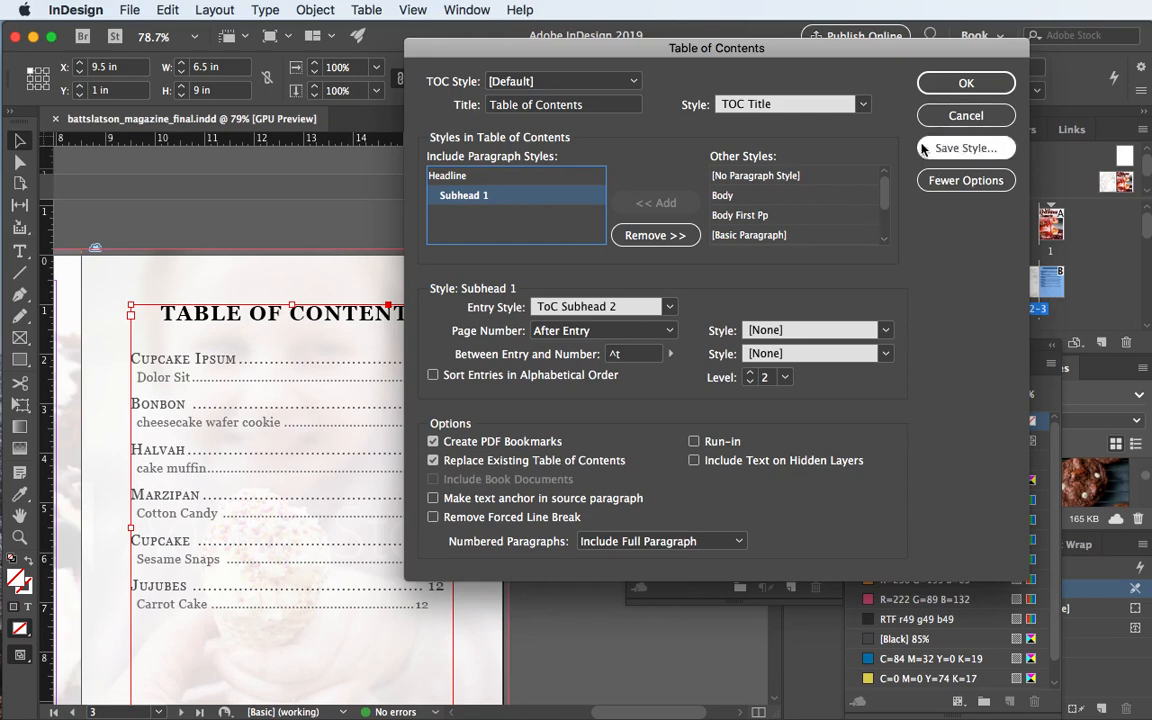
- Regenerate the table of contents with the chosen entry styles and save the document
{"action": "left_click", "coordinate": [966, 84]}
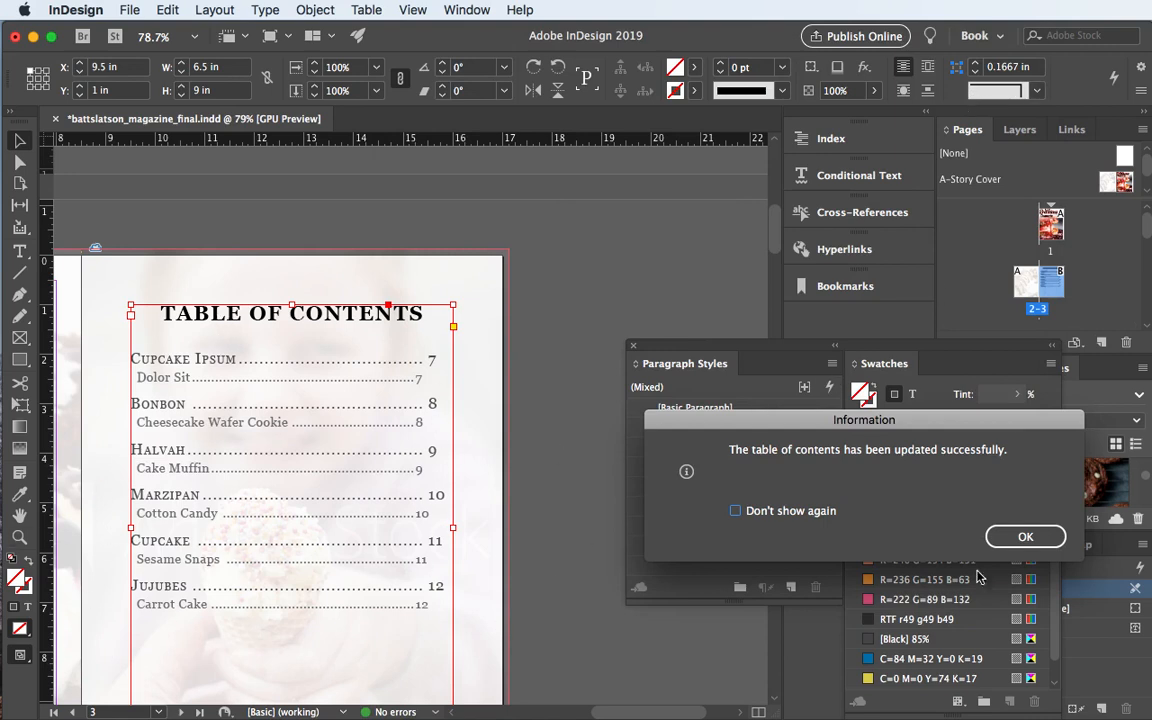
{"action": "left_click", "coordinate": [1025, 537]}
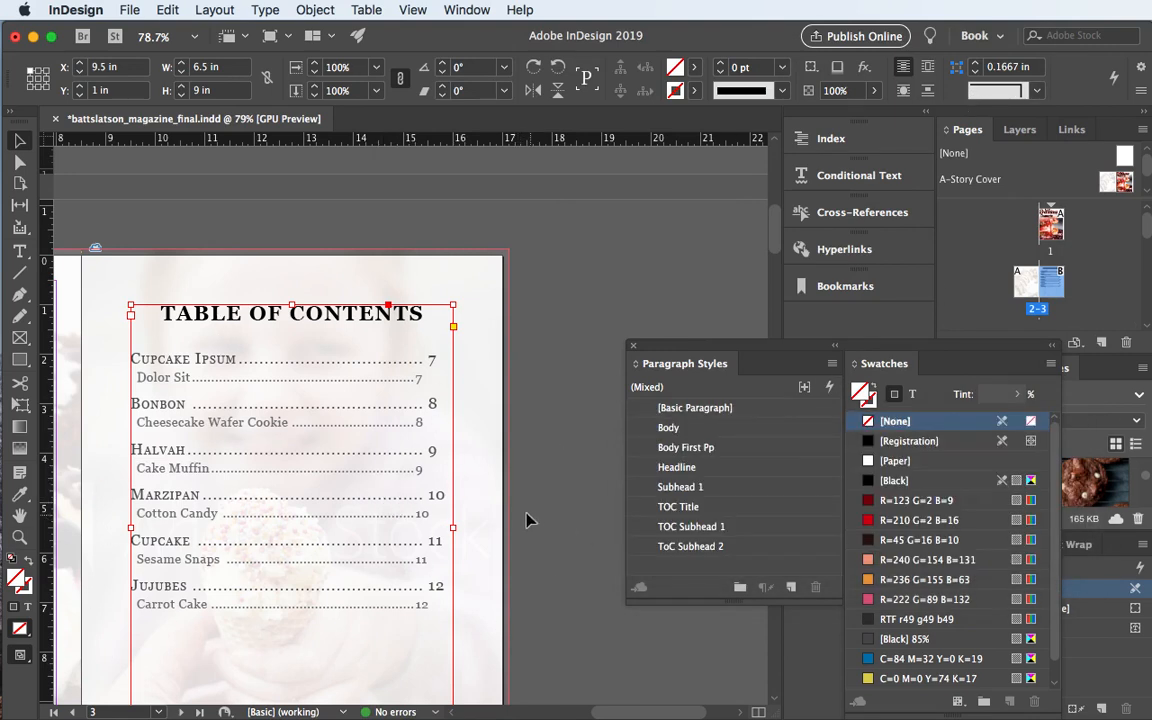
{"action": "left_click", "coordinate": [447, 270]}
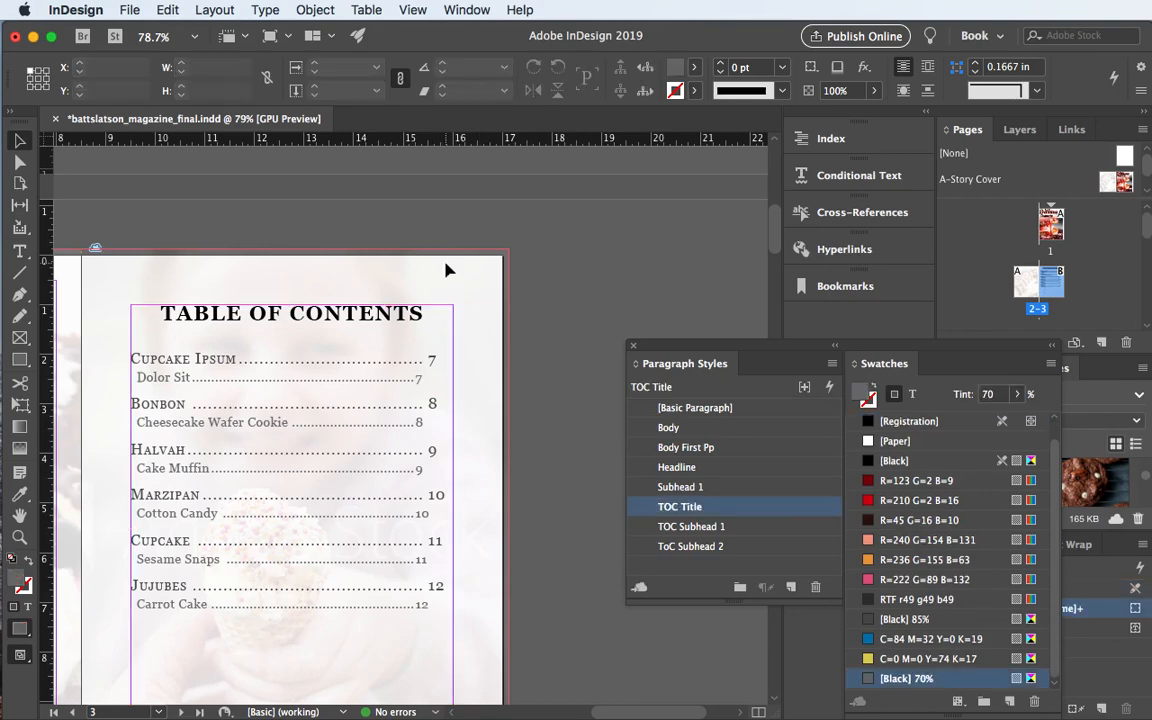
{"action": "key", "text": "super+s"}
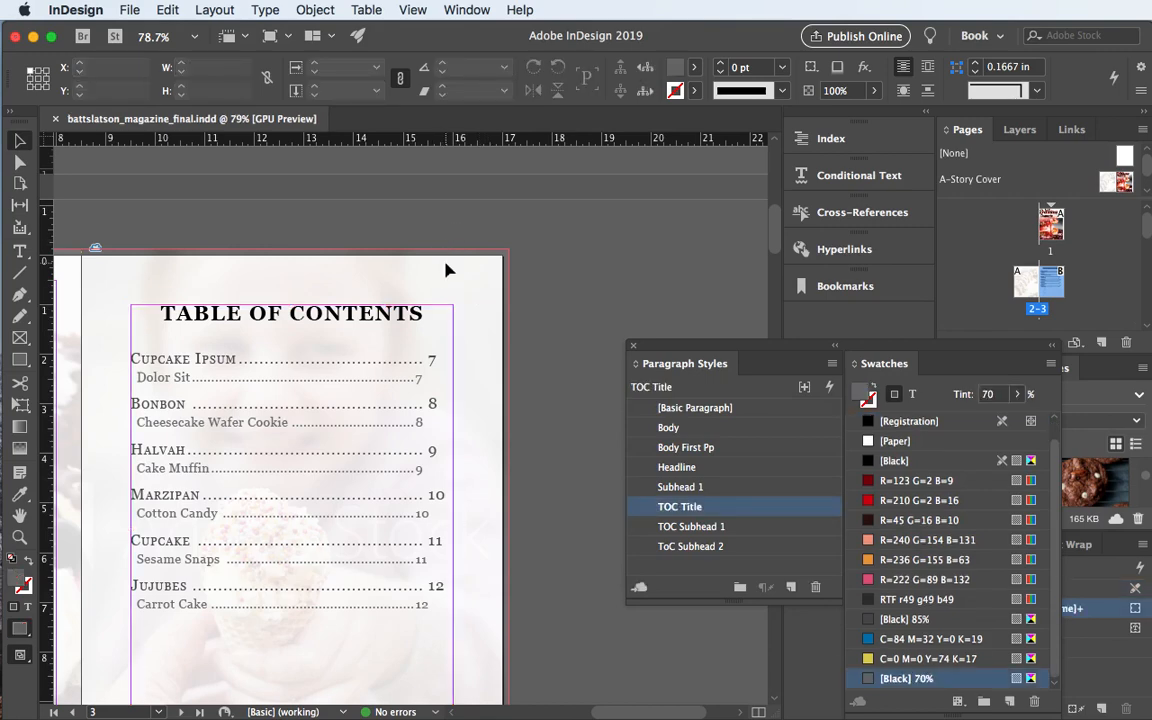
- Make the Photos layer the active layer for the table of contents page
{"action": "scroll", "coordinate": [398, 404], "scroll_direction": "down", "scroll_amount": 10}
{"action": "scroll", "coordinate": [398, 404], "scroll_direction": "left", "scroll_amount": 6}
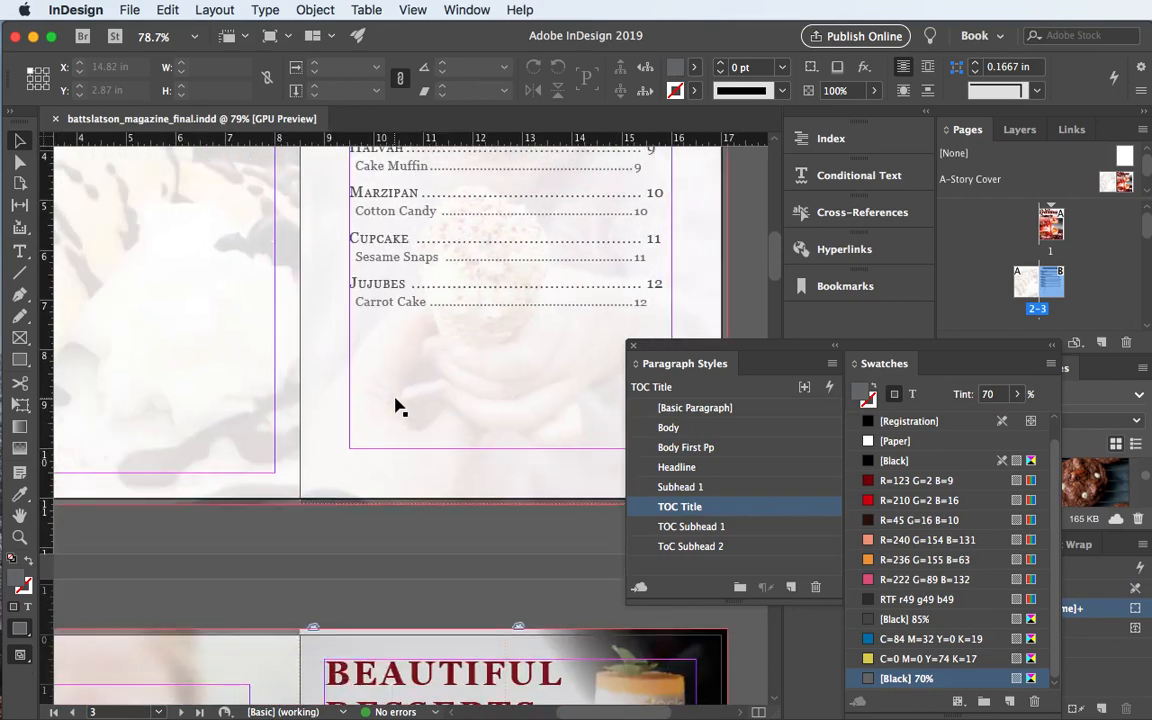
{"action": "scroll", "coordinate": [398, 404], "scroll_direction": "up", "scroll_amount": 5}
{"action": "scroll", "coordinate": [398, 404], "scroll_direction": "right", "scroll_amount": 2}
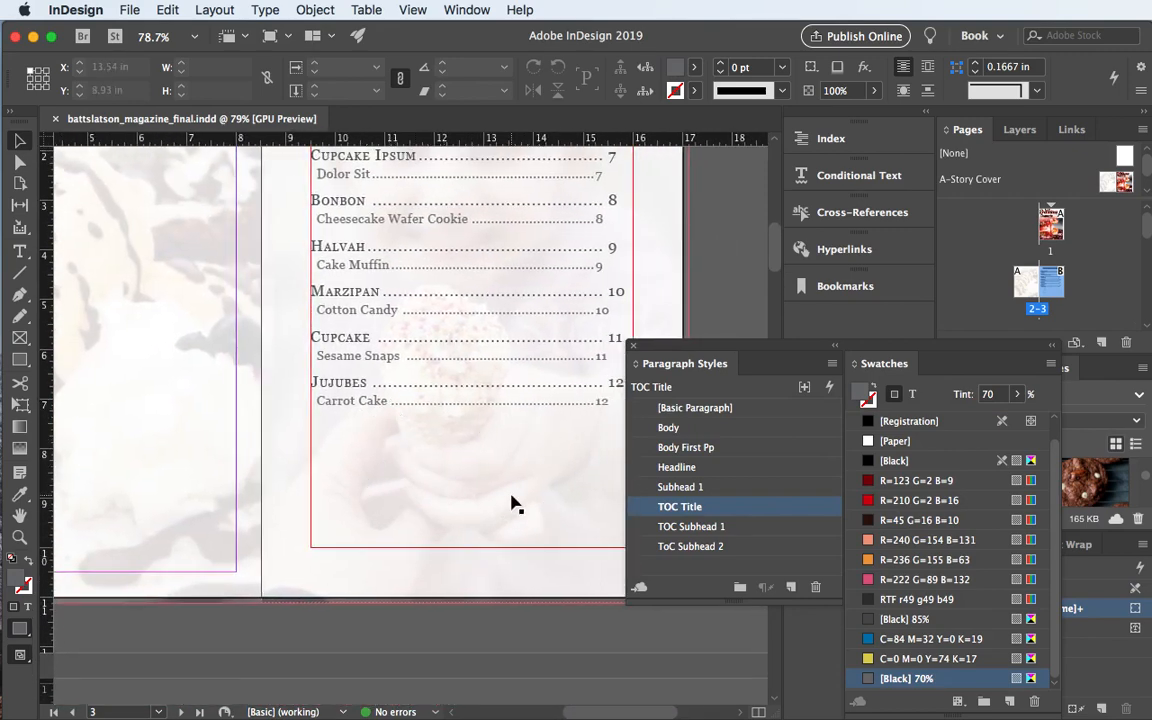
{"action": "scroll", "coordinate": [393, 490], "scroll_direction": "right", "scroll_amount": 3}
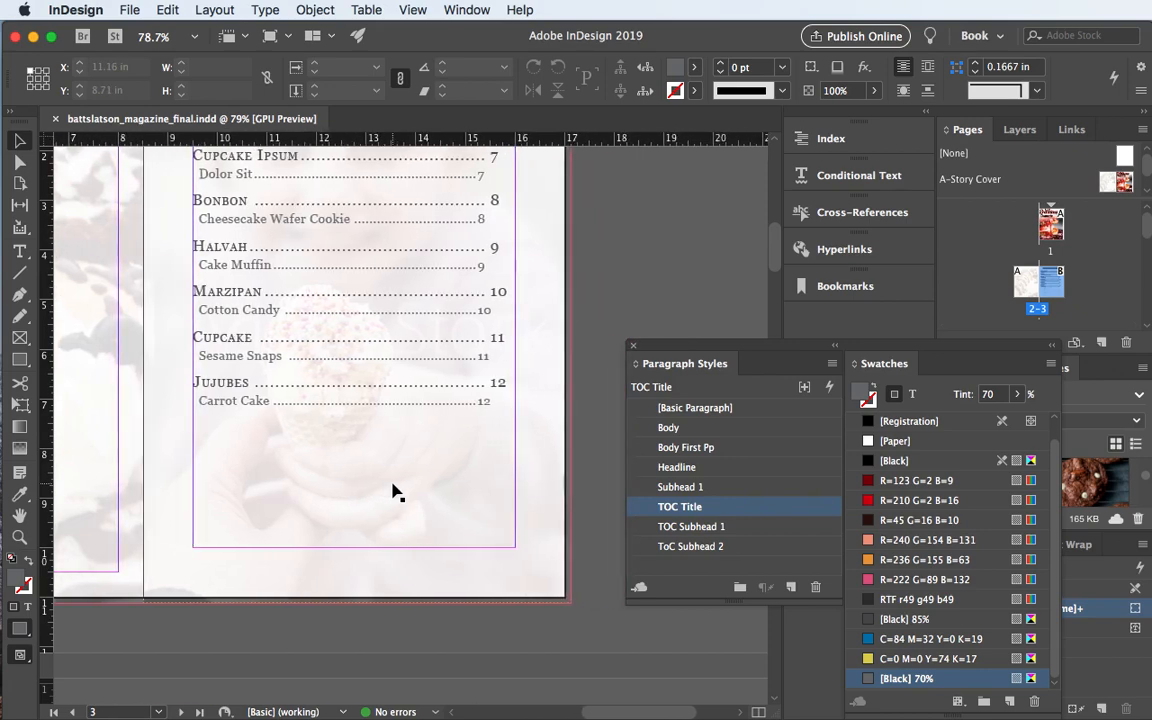
{"action": "scroll", "coordinate": [393, 490], "scroll_direction": "up", "scroll_amount": 3}
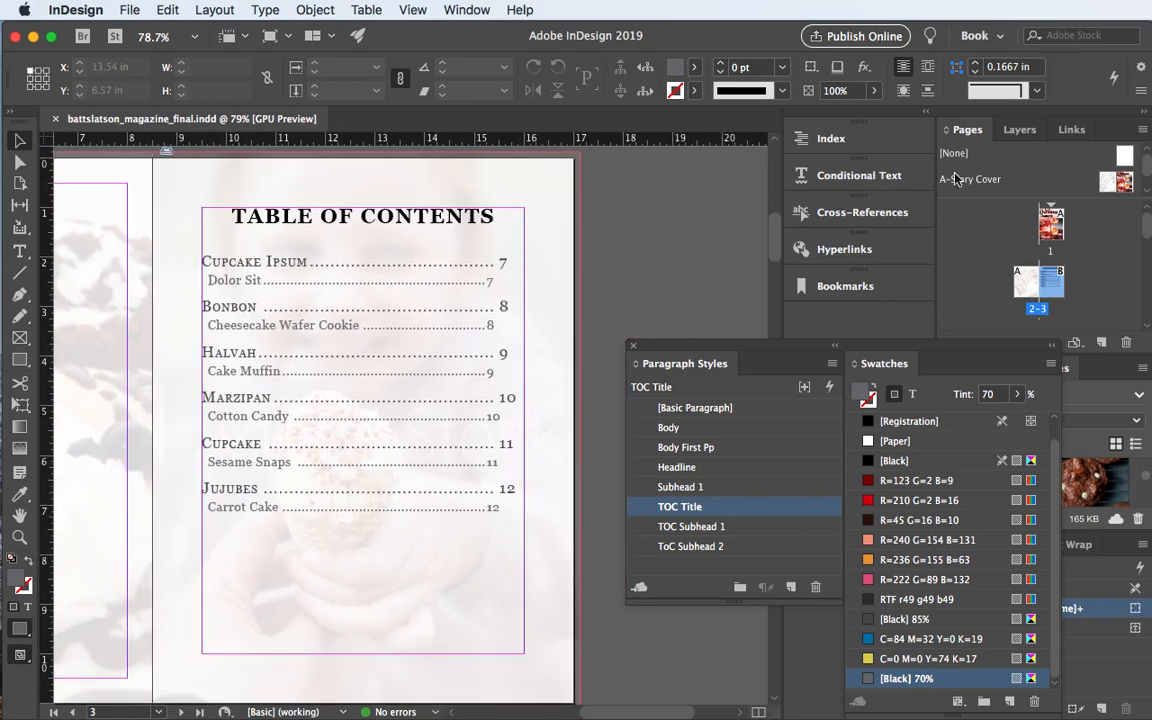
{"action": "left_click", "coordinate": [1020, 130]}
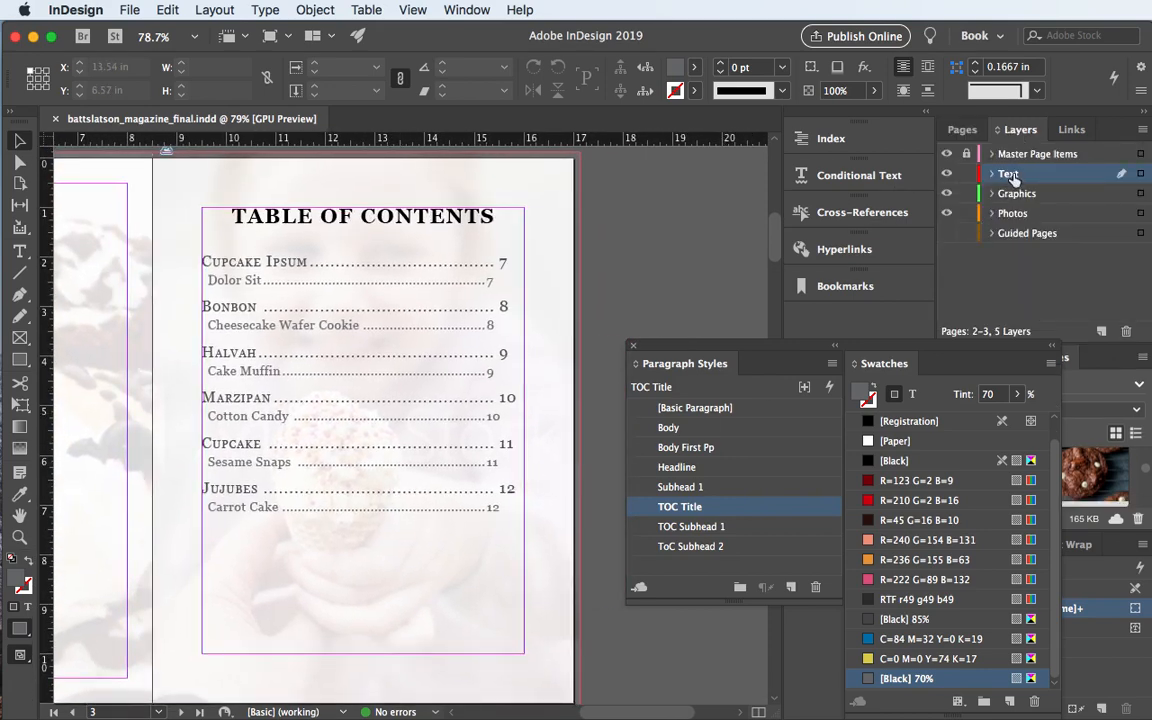
{"action": "left_click", "coordinate": [1013, 214]}
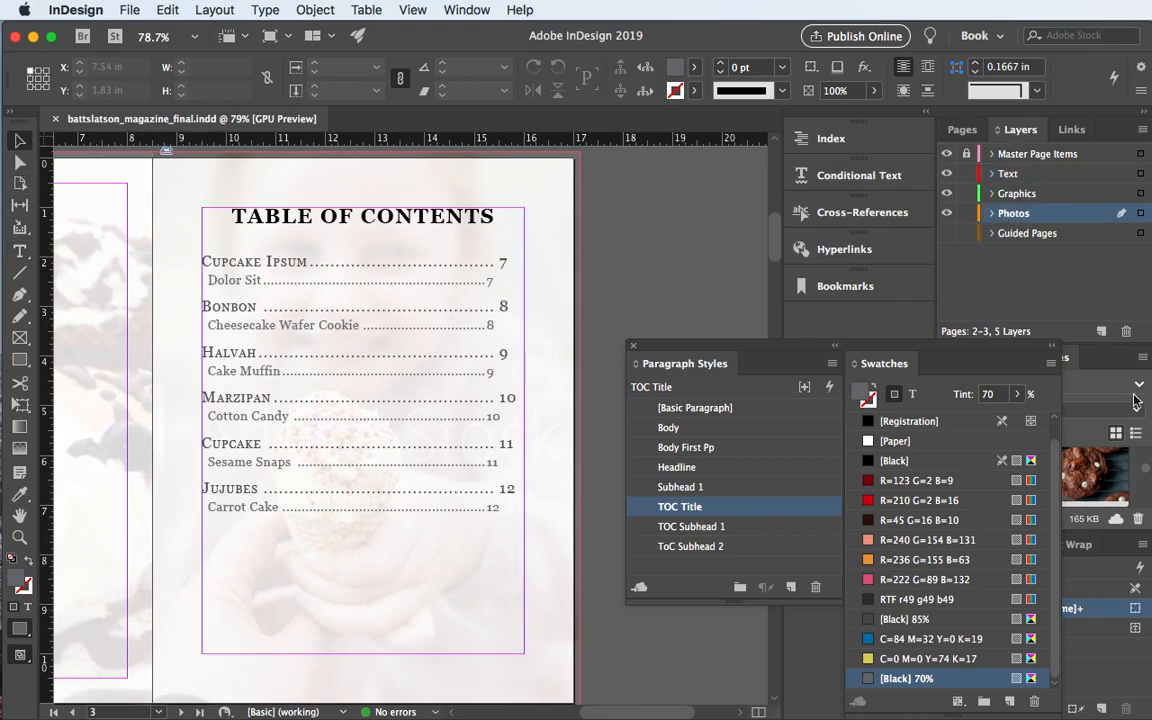
- Reset the Book workspace to its default panel arrangement
{"action": "left_click_drag", "start_coordinate": [1002, 351], "coordinate": [947, 401]}
{"action": "left_click", "coordinate": [1000, 36]}
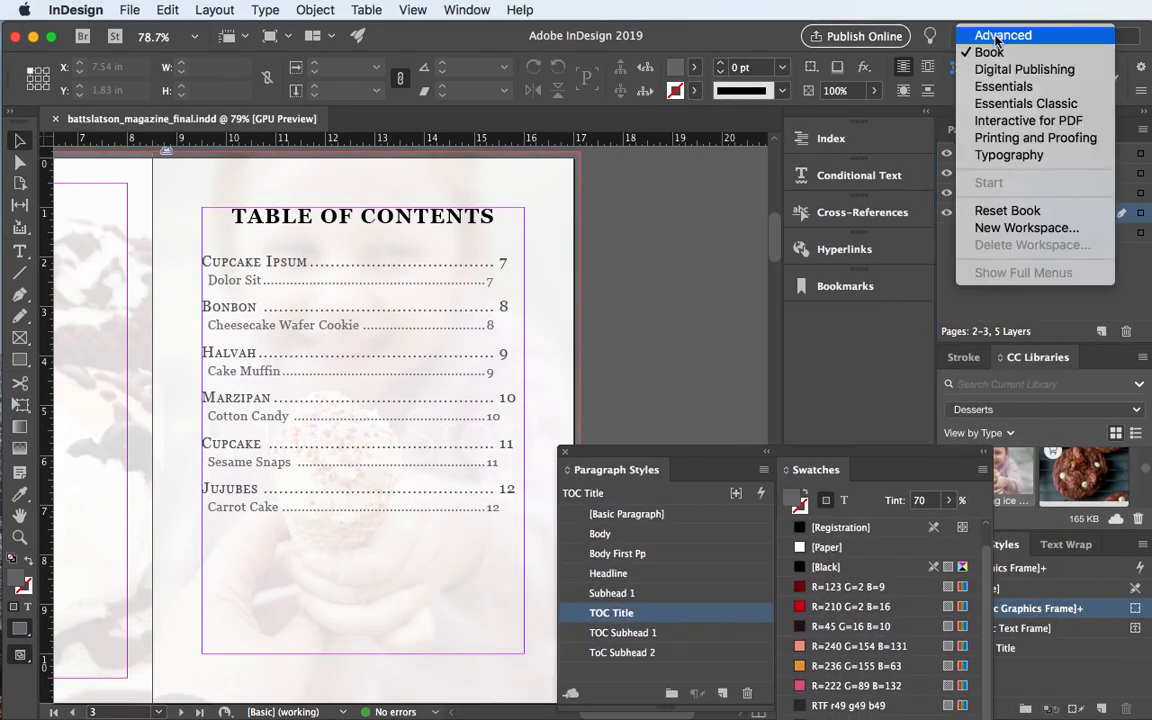
{"action": "left_click", "coordinate": [1013, 211]}
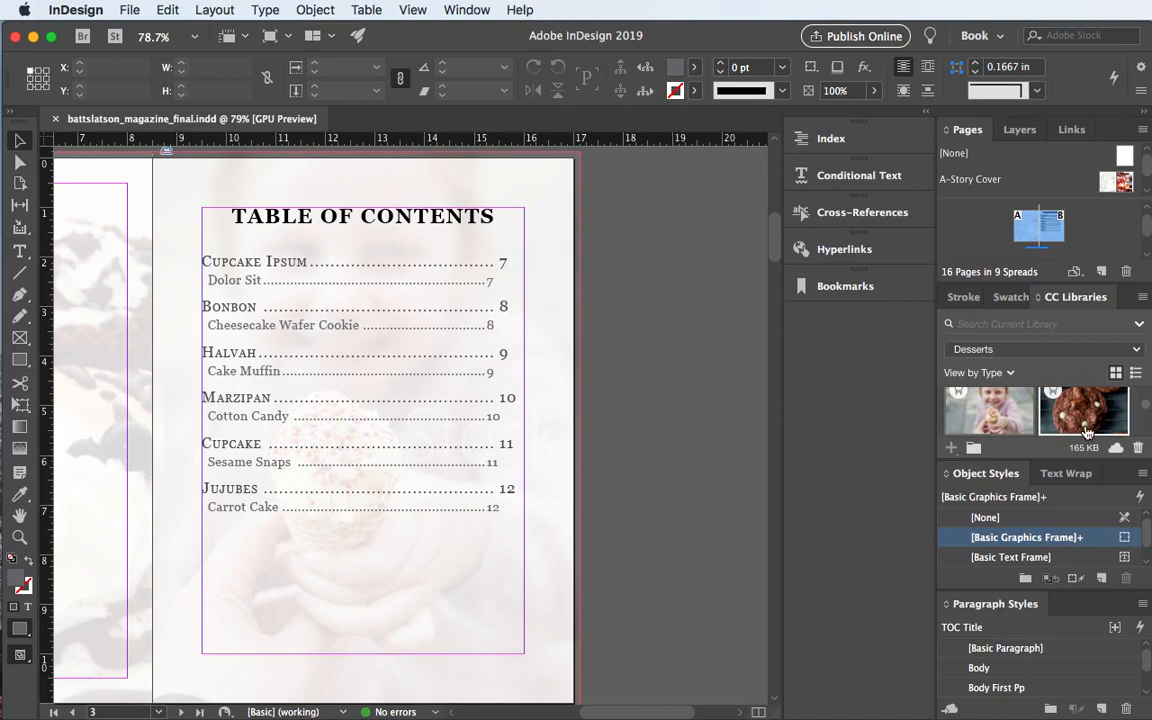
- Float the CC Libraries panel beside the page and make it taller to show more of the Desserts library
{"action": "mouse_move", "coordinate": [1087, 431]}
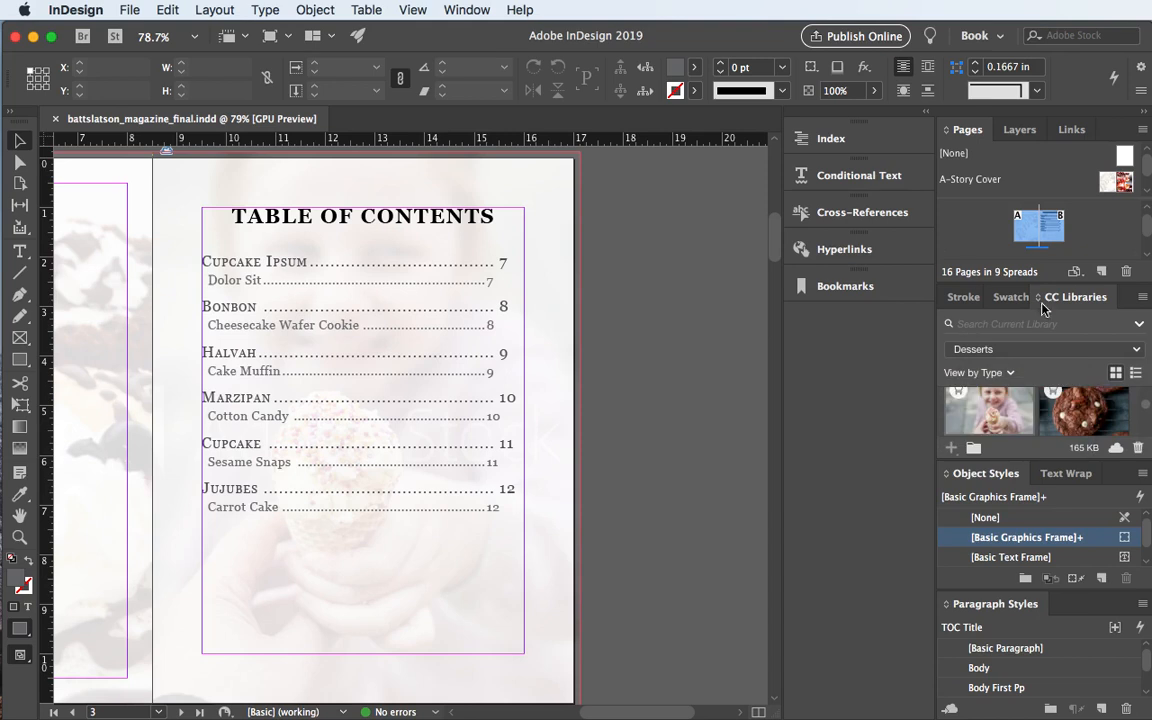
{"action": "left_click_drag", "start_coordinate": [1053, 300], "coordinate": [741, 311]}
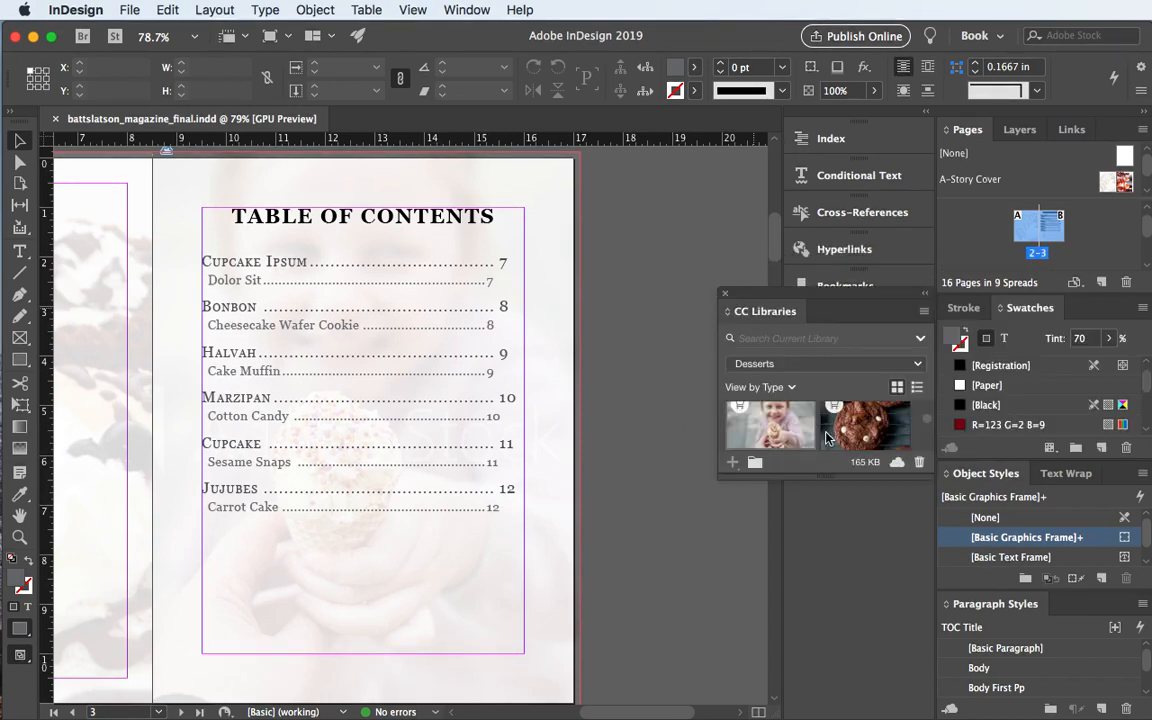
{"action": "left_click_drag", "start_coordinate": [830, 488], "coordinate": [833, 660]}
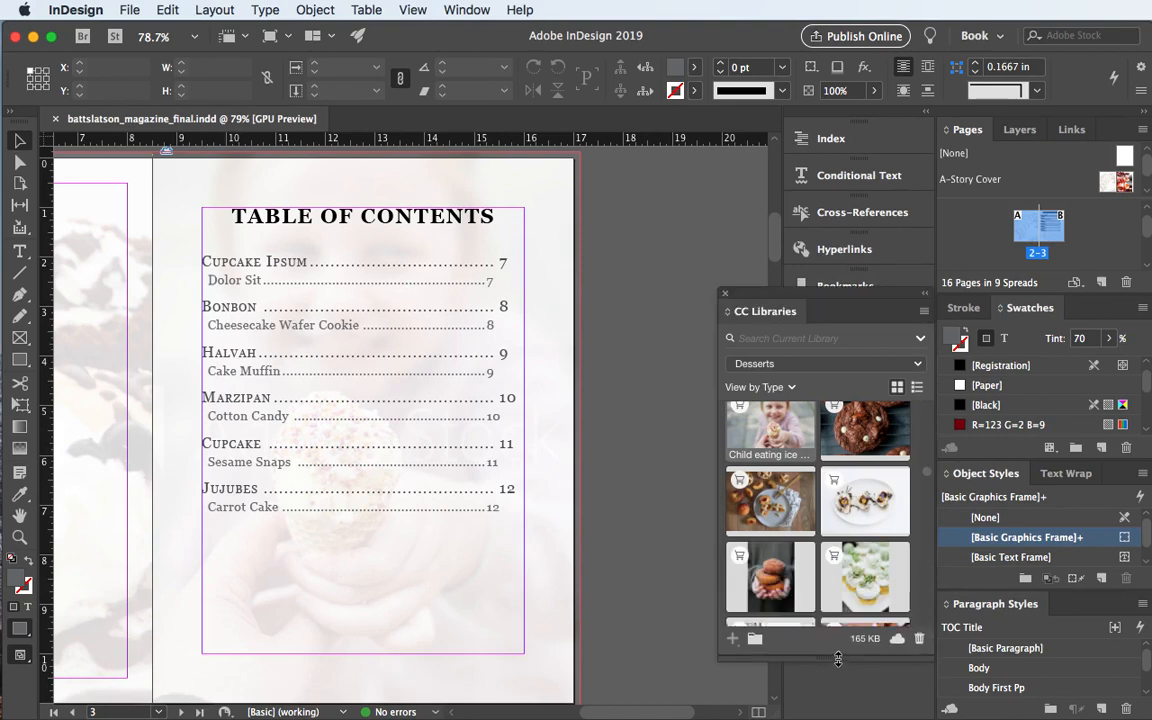
- Place the caramel popcorn cake photo from the Desserts library below the last contents entry, about 6.5 in wide across the text margins
{"action": "scroll", "coordinate": [812, 555], "scroll_direction": "down", "scroll_amount": 5}
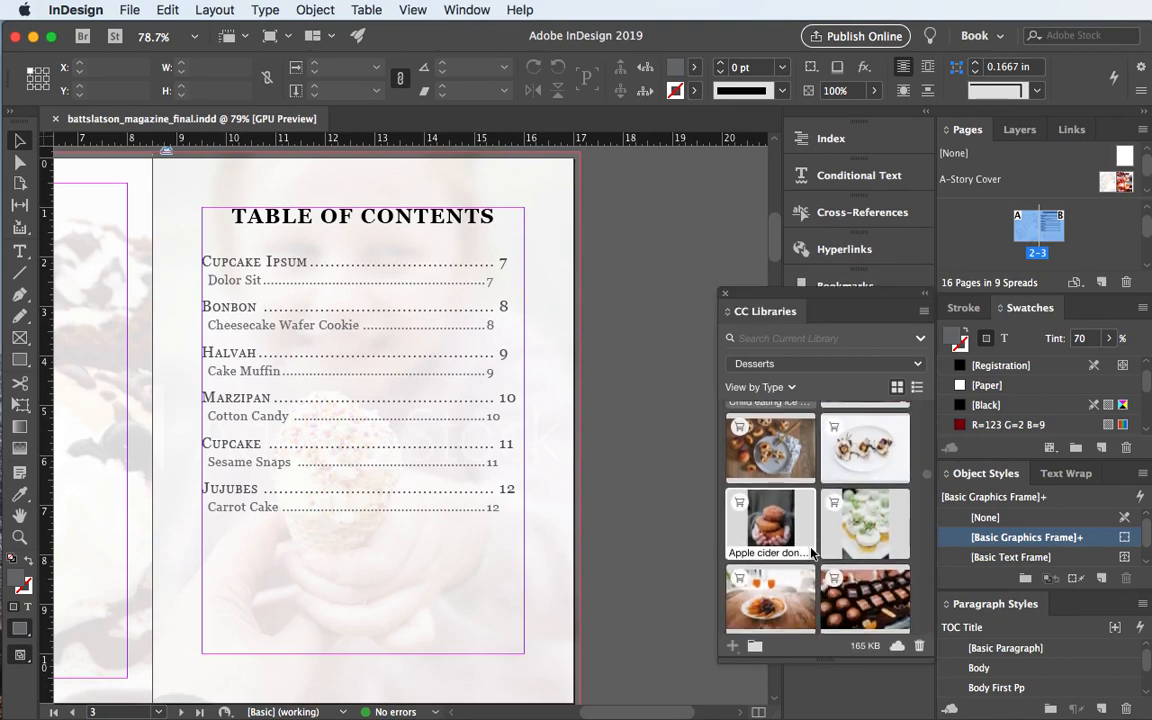
{"action": "scroll", "coordinate": [812, 553], "scroll_direction": "down", "scroll_amount": 5}
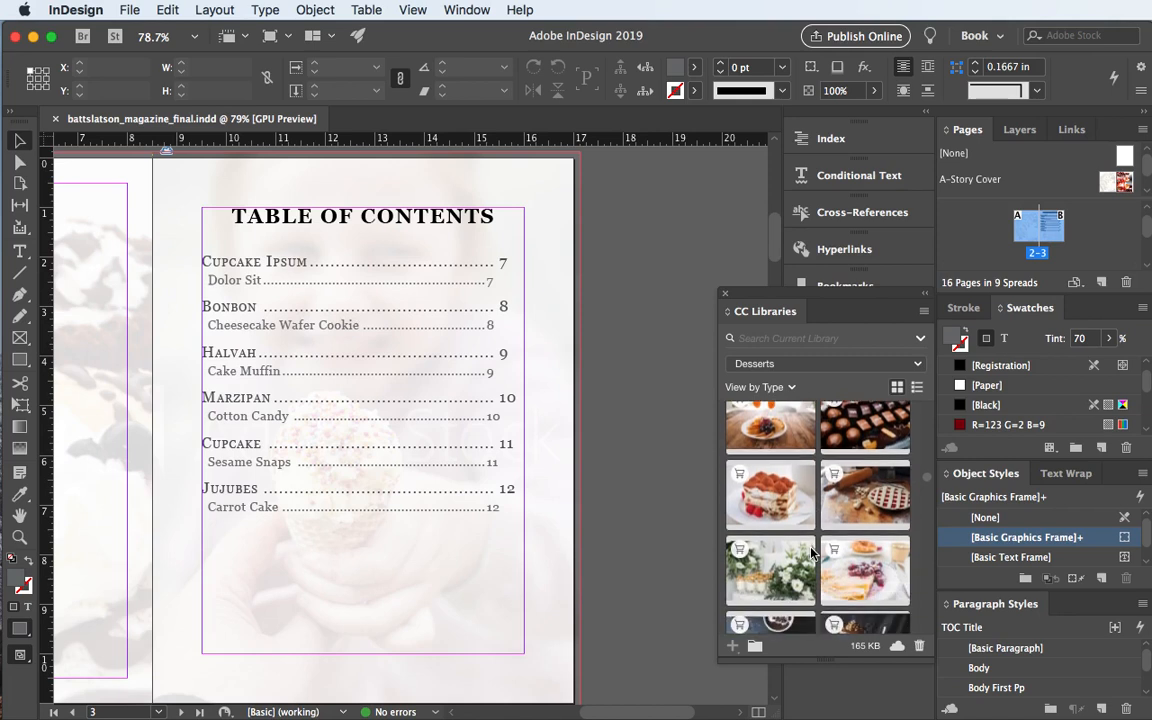
{"action": "scroll", "coordinate": [812, 553], "scroll_direction": "down", "scroll_amount": 4}
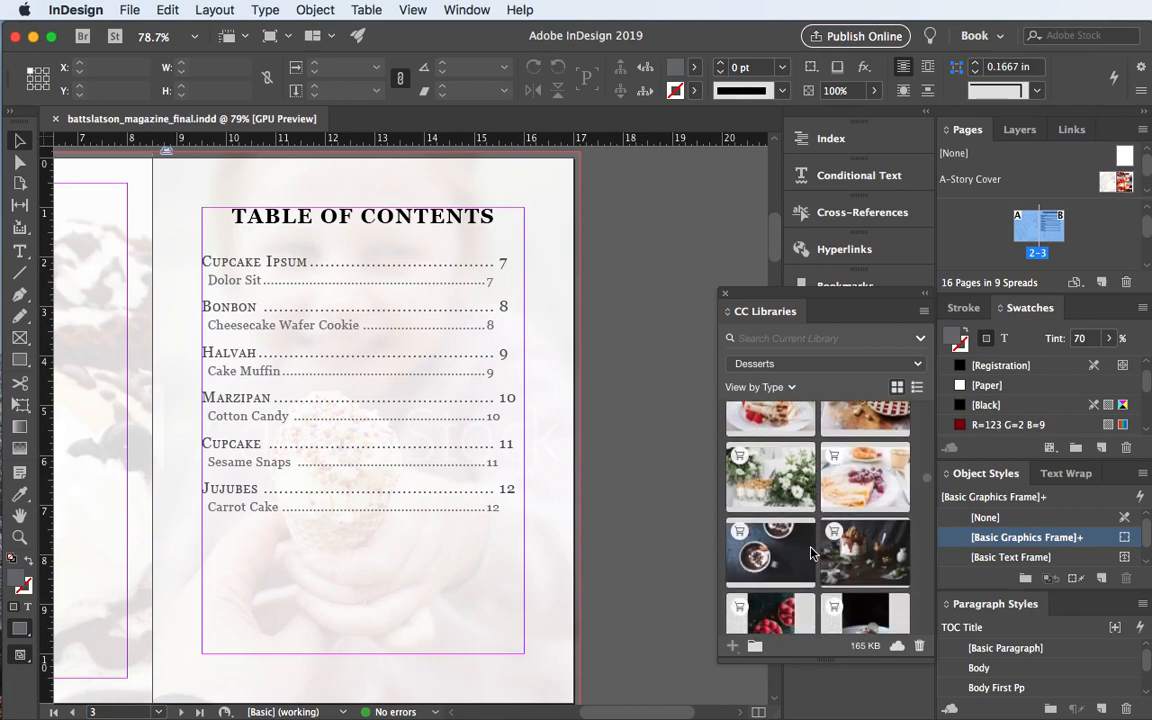
{"action": "mouse_move", "coordinate": [867, 545]}
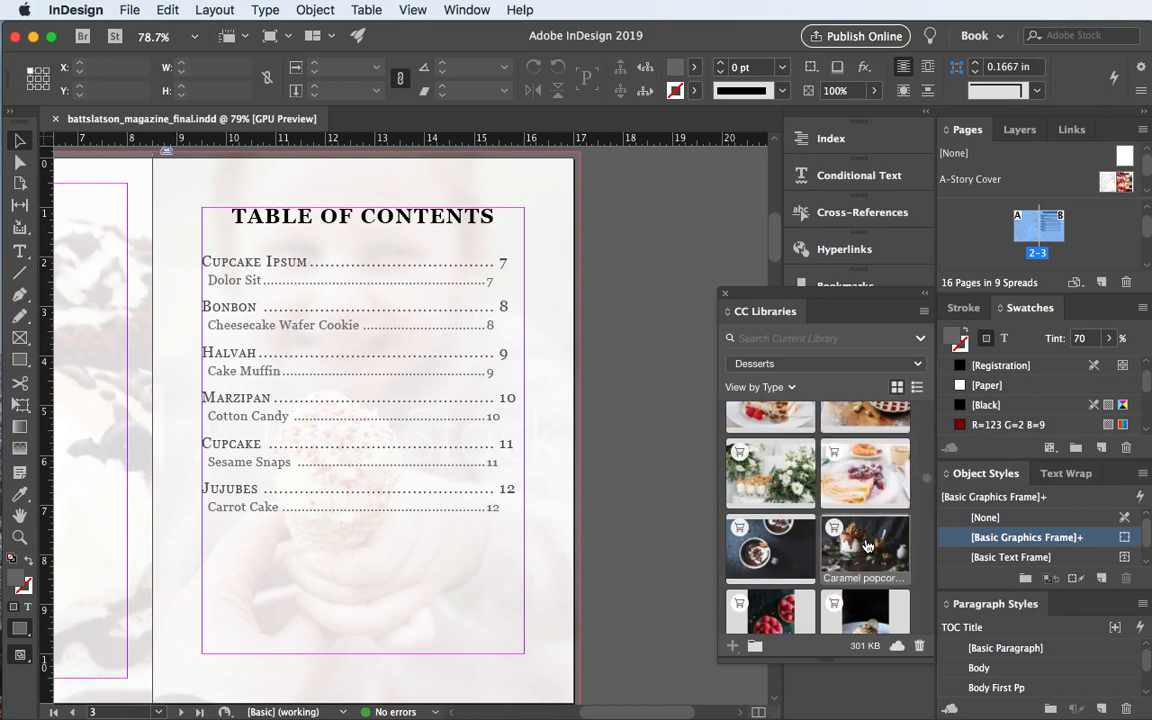
{"action": "left_click_drag", "start_coordinate": [878, 548], "coordinate": [369, 597]}
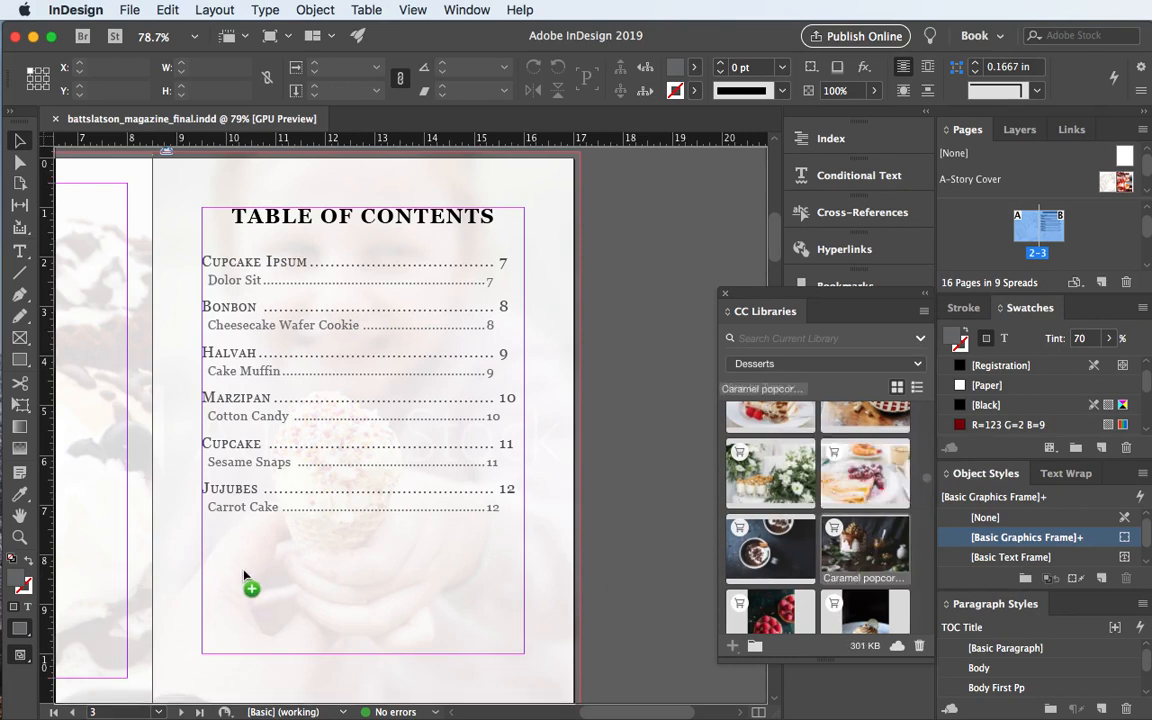
{"action": "left_click_drag", "start_coordinate": [244, 577], "coordinate": [509, 625]}
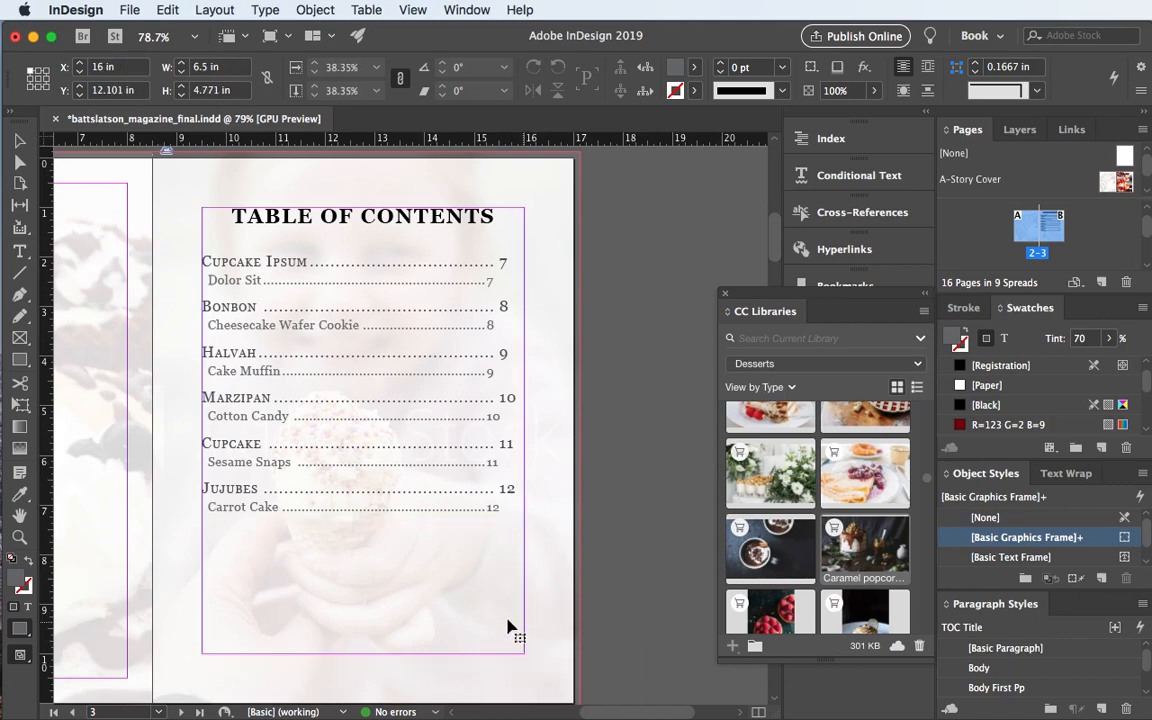
- Crop the cake photo's frame from below to the page's lower margin, about 2.67 in high
{"action": "scroll", "coordinate": [393, 600], "scroll_direction": "down", "scroll_amount": 2}
{"action": "scroll", "coordinate": [393, 600], "scroll_direction": "down", "scroll_amount": 2}
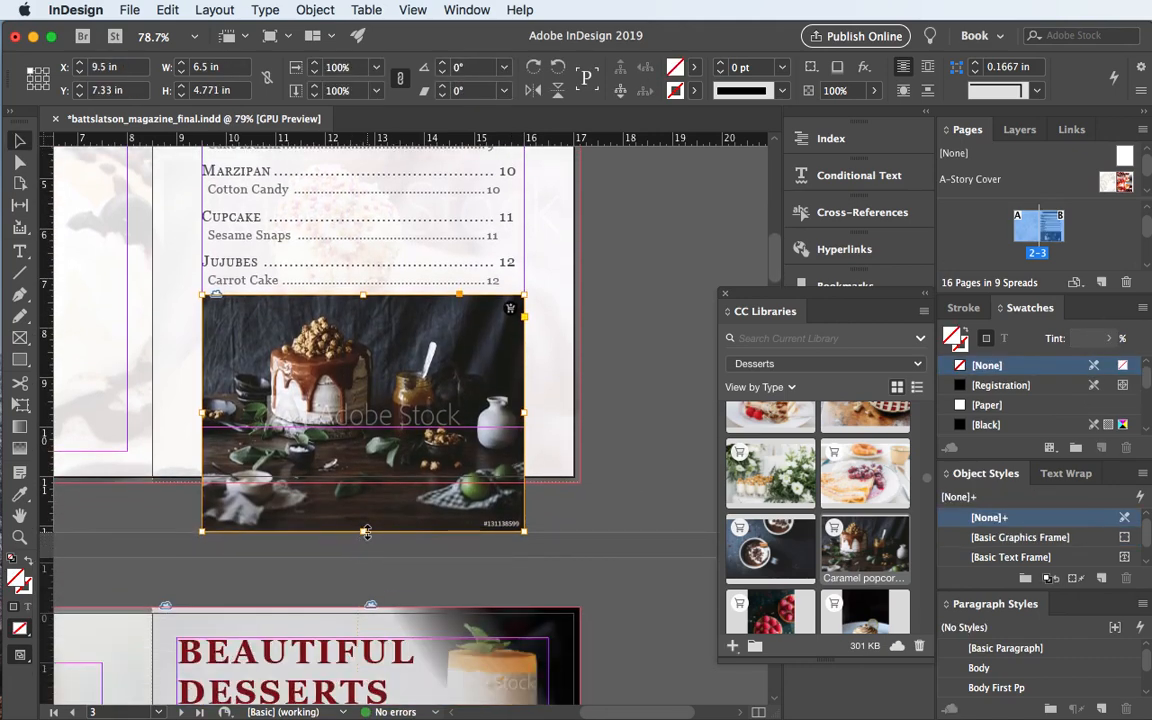
{"action": "left_click_drag", "start_coordinate": [363, 532], "coordinate": [355, 433]}
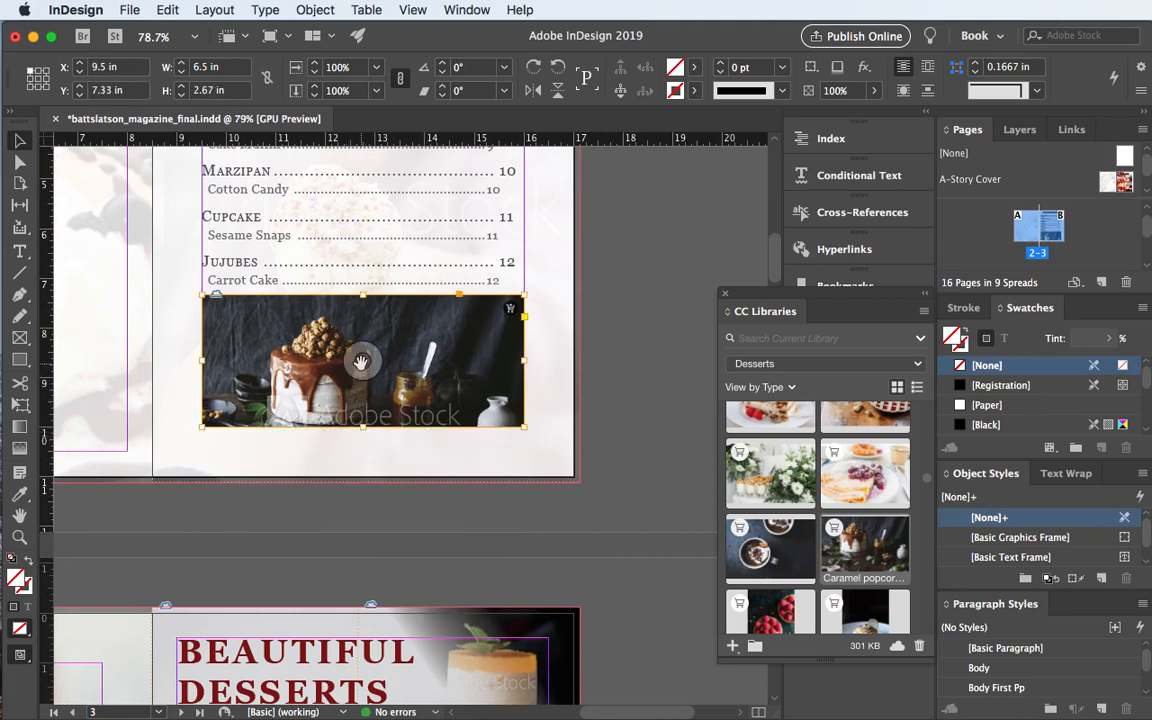
- Nudge the cake image up inside its frame by about 0.31 in, leaving the frame in place
{"action": "left_click", "coordinate": [363, 364]}
{"action": "key", "text": "Up"}
{"action": "key", "text": "Up"}
{"action": "key", "text": "Up"}
{"action": "key", "text": "Up"}
{"action": "key", "text": "Up"}
{"action": "key", "text": "Up"}
{"action": "key", "text": "Up"}
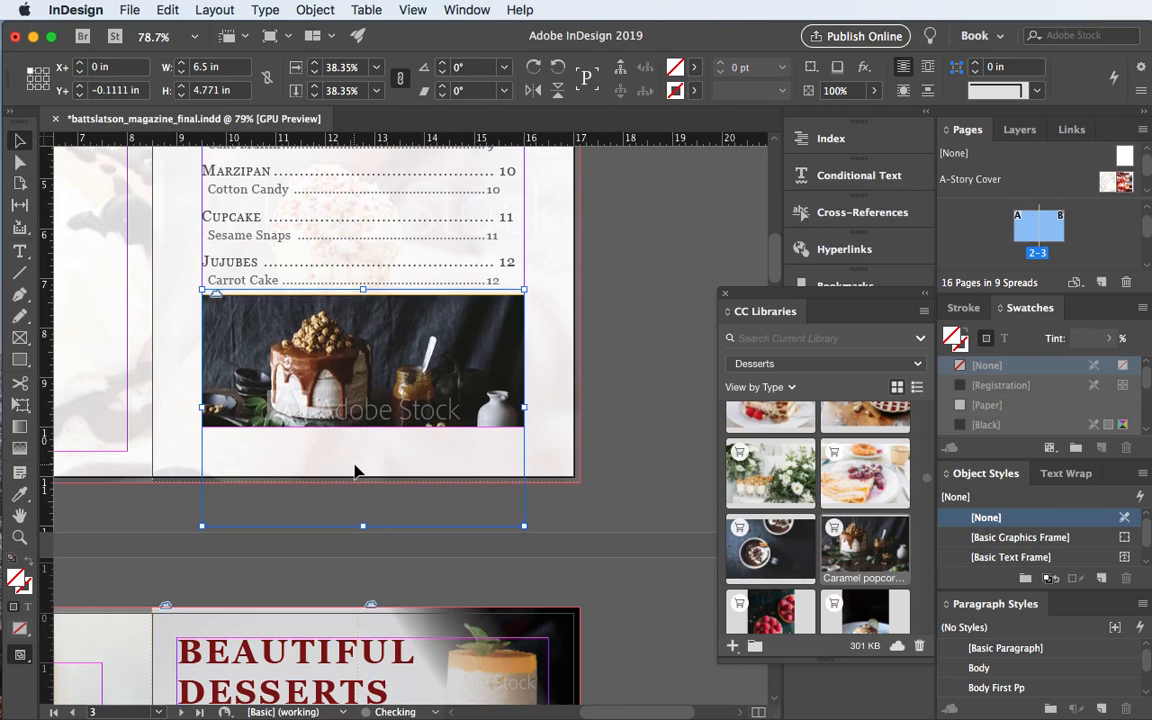
{"action": "key", "text": "Up"}
{"action": "key", "text": "Up"}
{"action": "key", "text": "Up"}
{"action": "key", "text": "Up"}
{"action": "key", "text": "Up"}
{"action": "key", "text": "Up"}
{"action": "key", "text": "Up"}
{"action": "key", "text": "Up"}
{"action": "key", "text": "Up"}
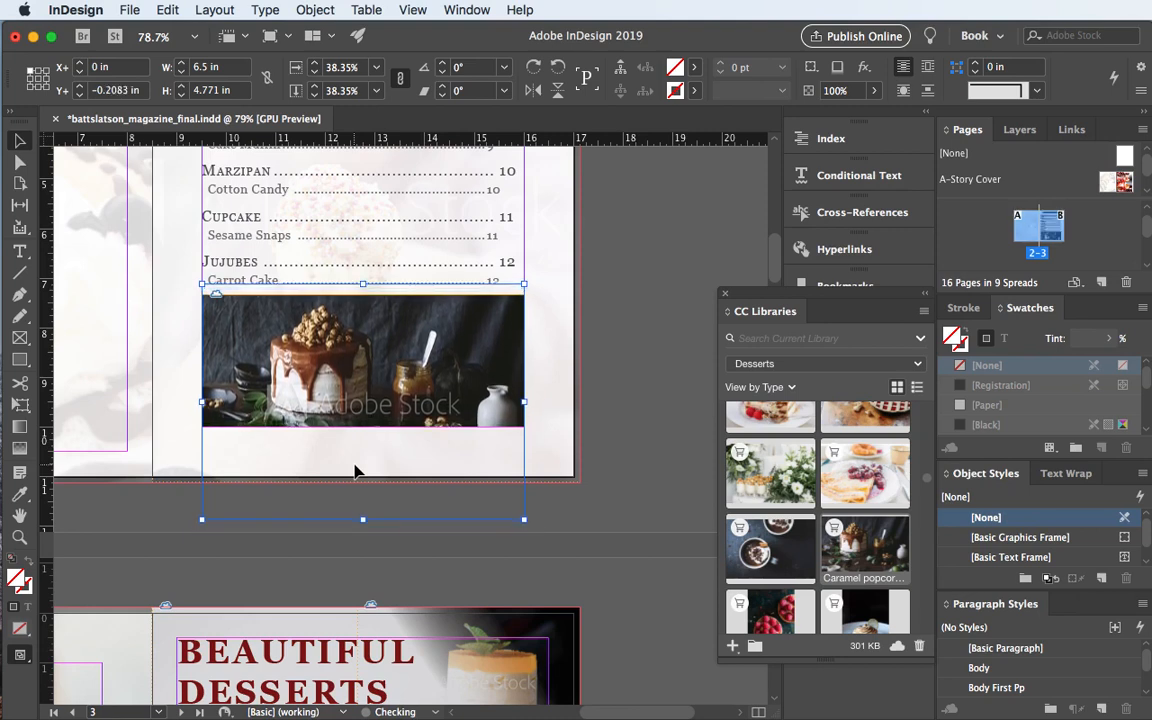
{"action": "key", "text": "Up"}
{"action": "key", "text": "Up"}
{"action": "key", "text": "Up"}
{"action": "key", "text": "Up"}
{"action": "key", "text": "Up"}
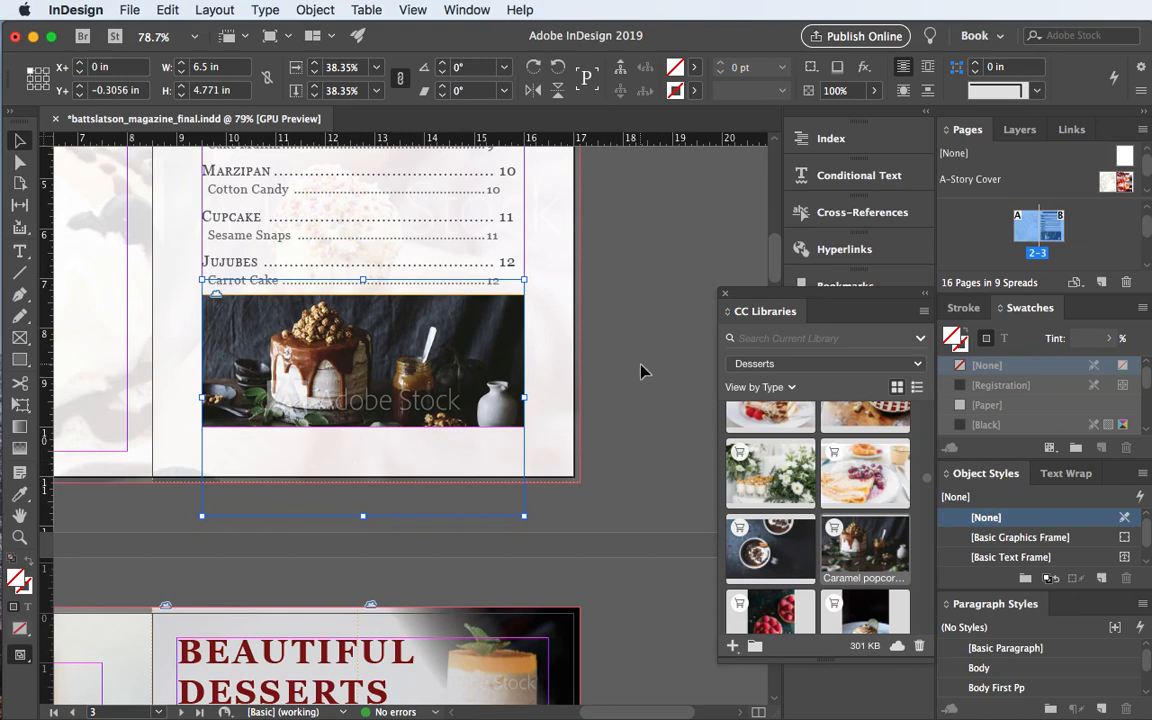
{"action": "key", "text": "Escape"}
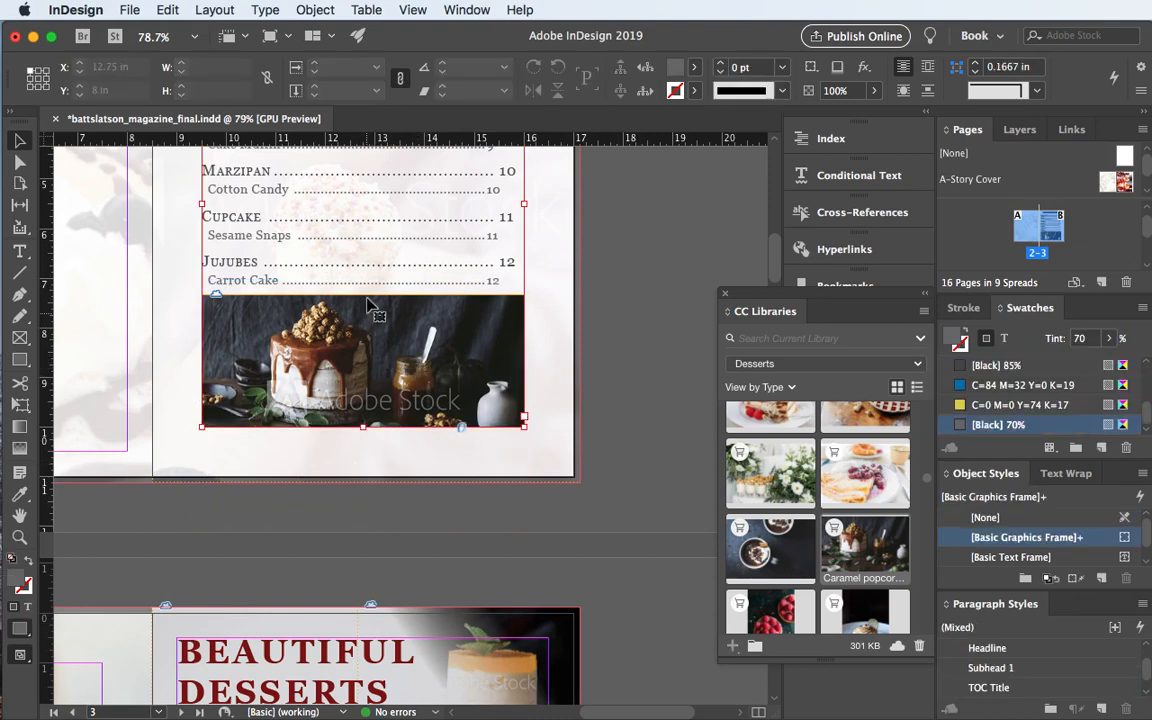
{"action": "left_click", "coordinate": [450, 492]}
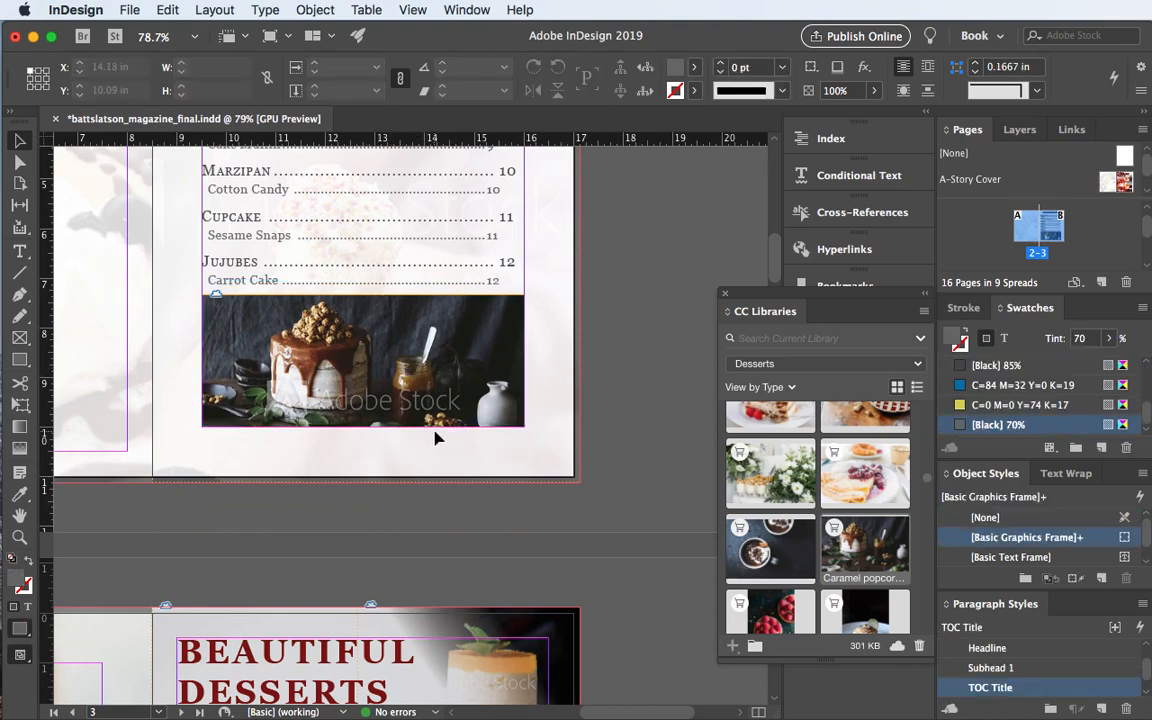
{"action": "left_click", "coordinate": [430, 430]}
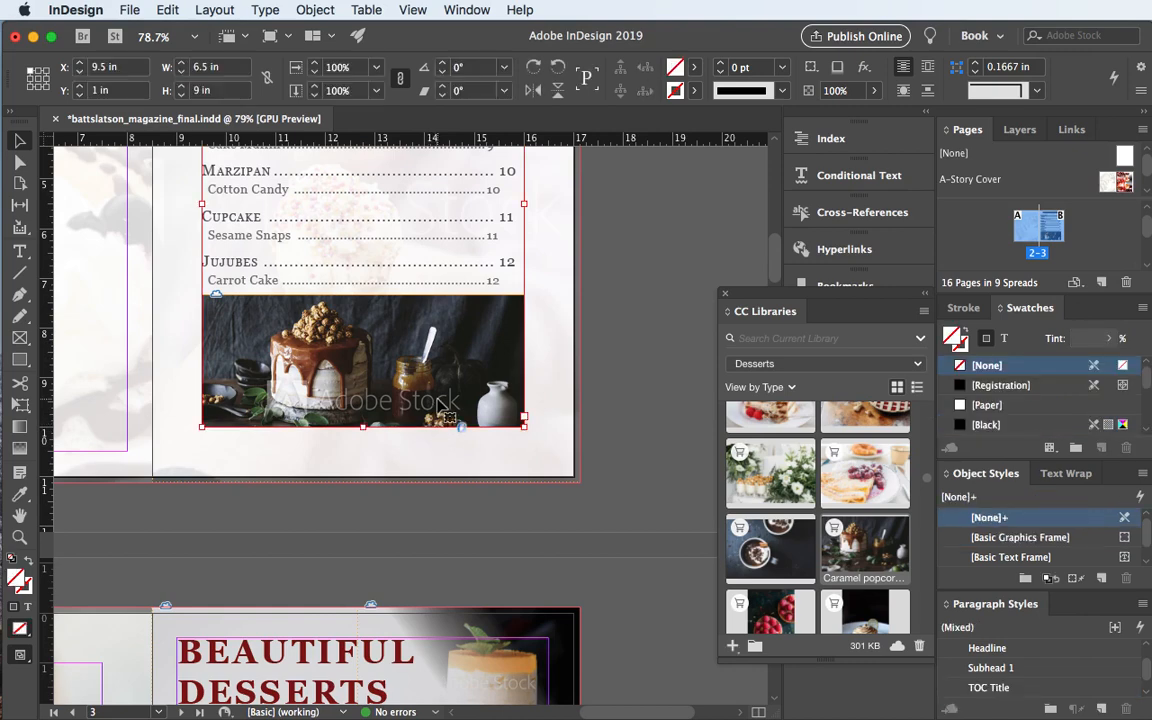
{"action": "double_click", "coordinate": [437, 397]}
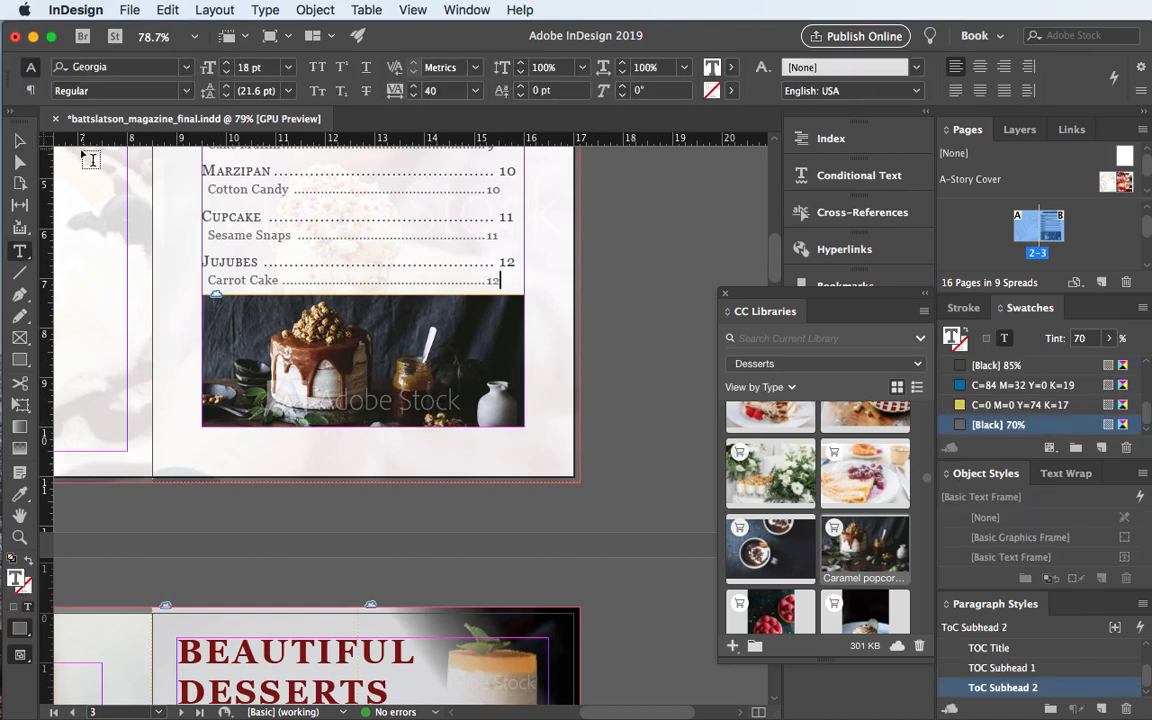
{"action": "left_click", "coordinate": [19, 140]}
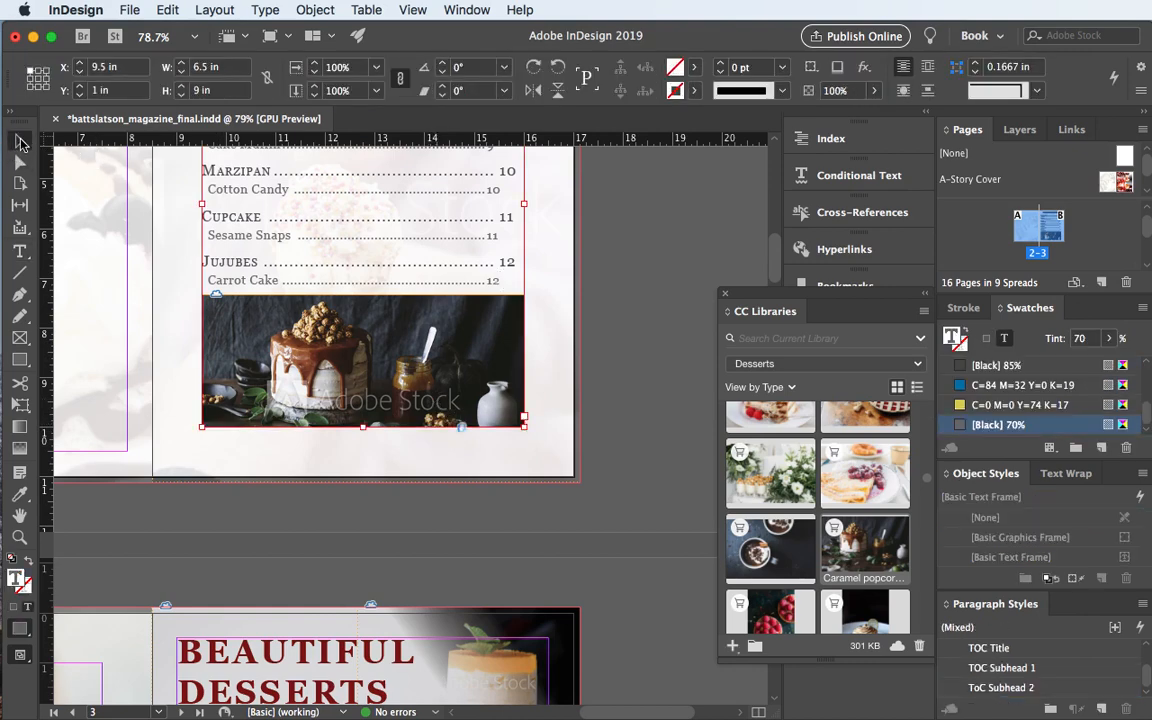
{"action": "left_click", "coordinate": [319, 470]}
{"action": "right_click", "coordinate": [321, 410]}
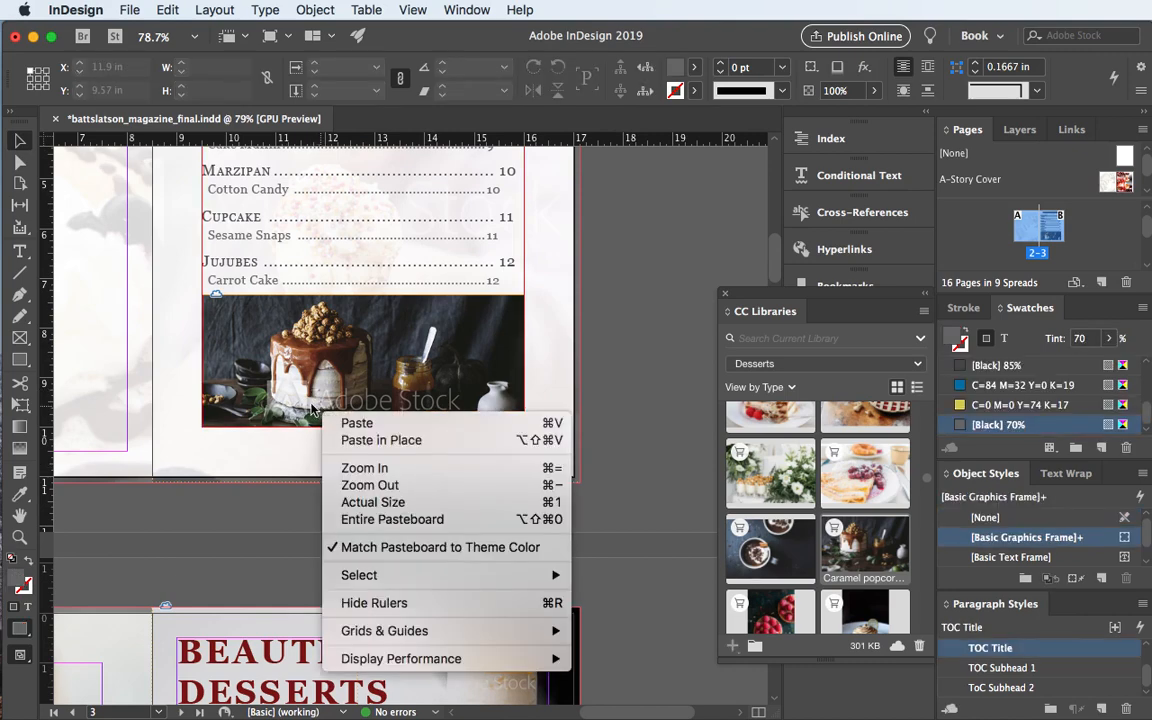
{"action": "left_click", "coordinate": [500, 358]}
{"action": "left_click", "coordinate": [352, 380]}
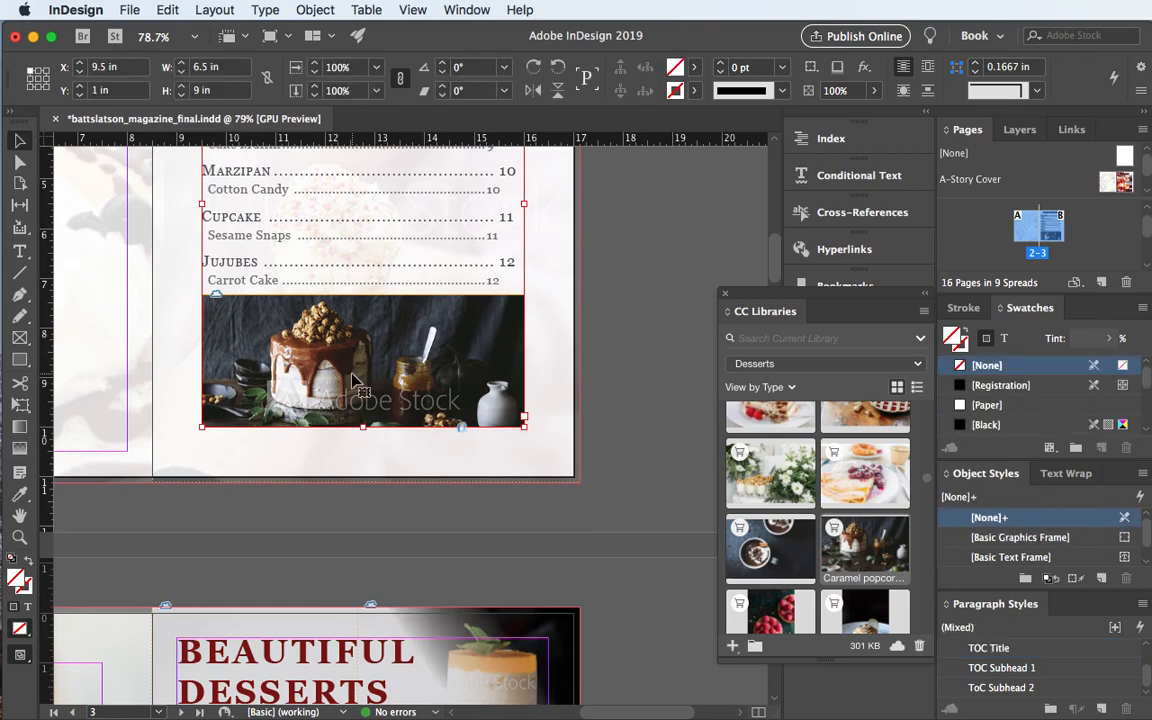
{"action": "key", "text": "super+b"}
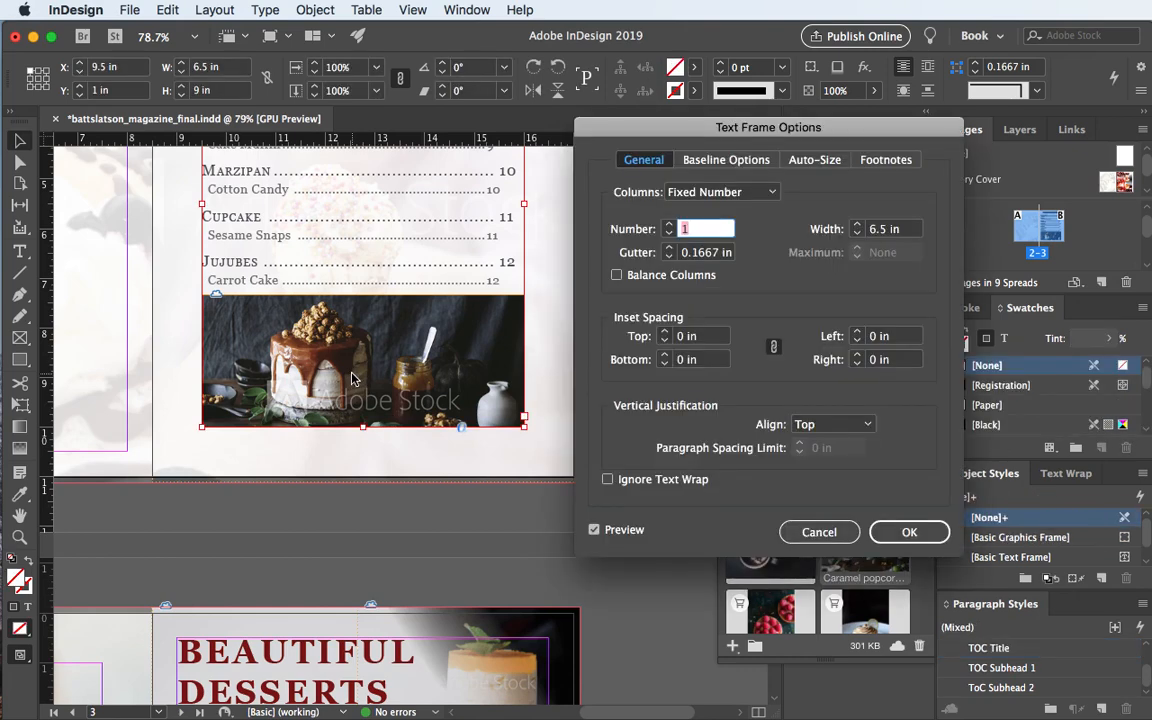
{"action": "left_click", "coordinate": [824, 532]}
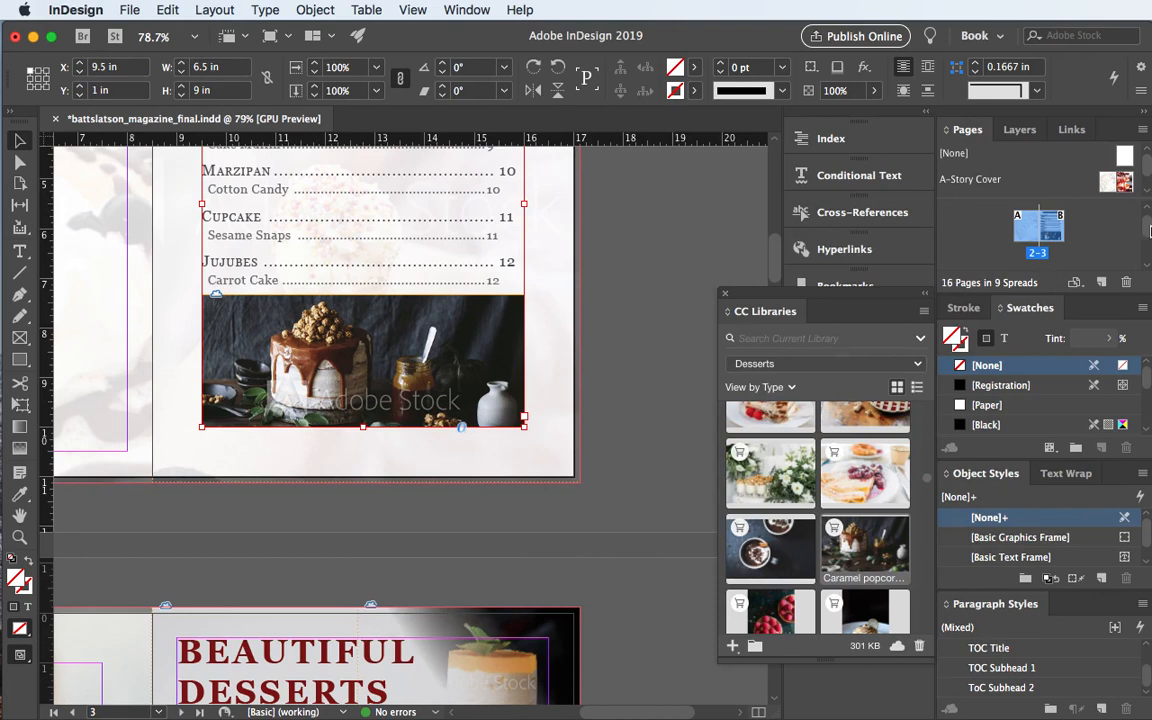
- Make Photos the active layer and lock the Text layer so the photo beneath the contents text frame can be selected
{"action": "left_click", "coordinate": [1019, 130]}
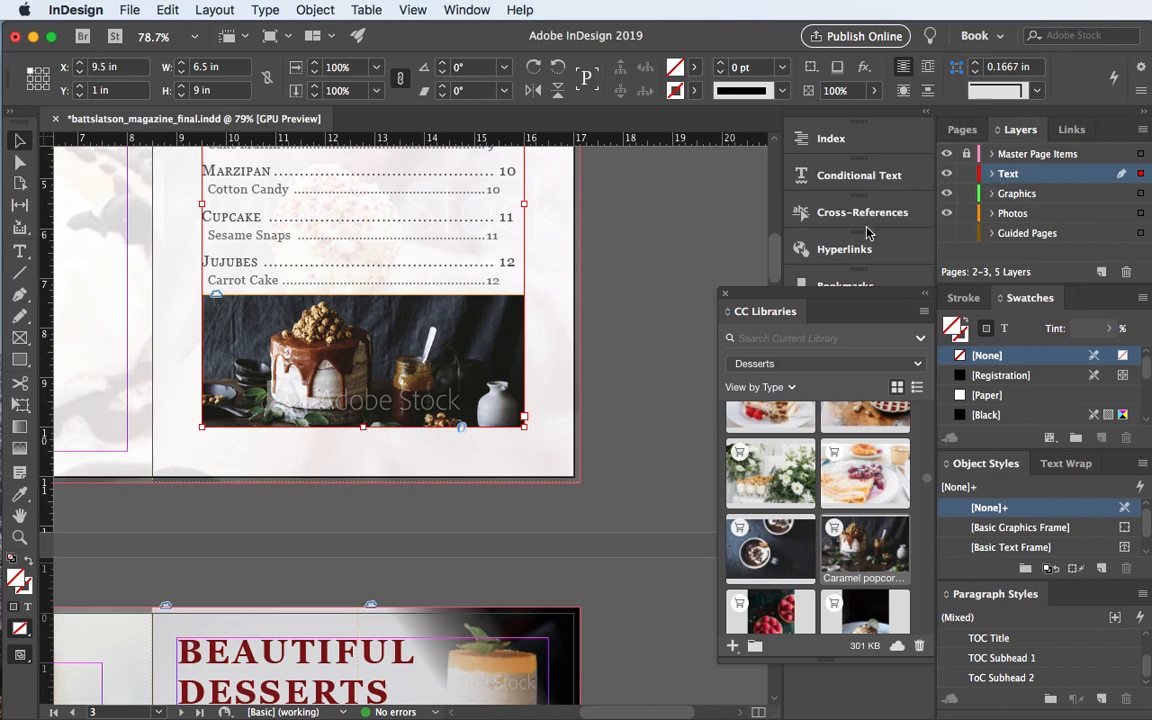
{"action": "left_click", "coordinate": [1016, 215]}
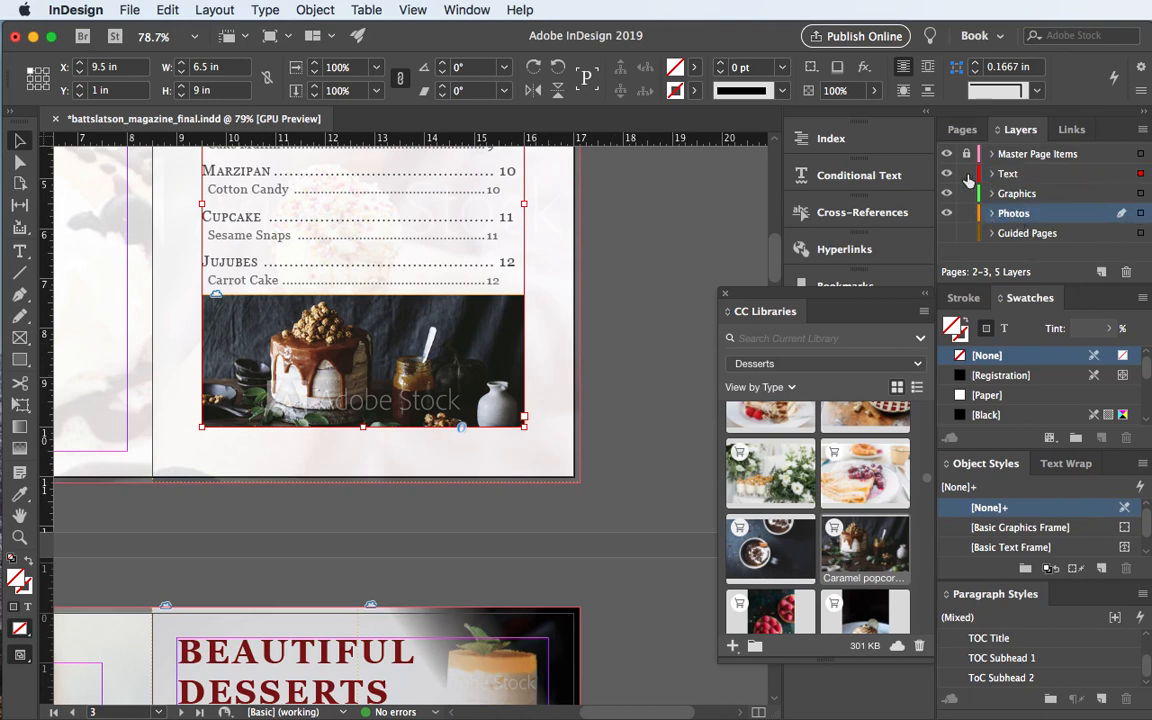
{"action": "left_click", "coordinate": [966, 174]}
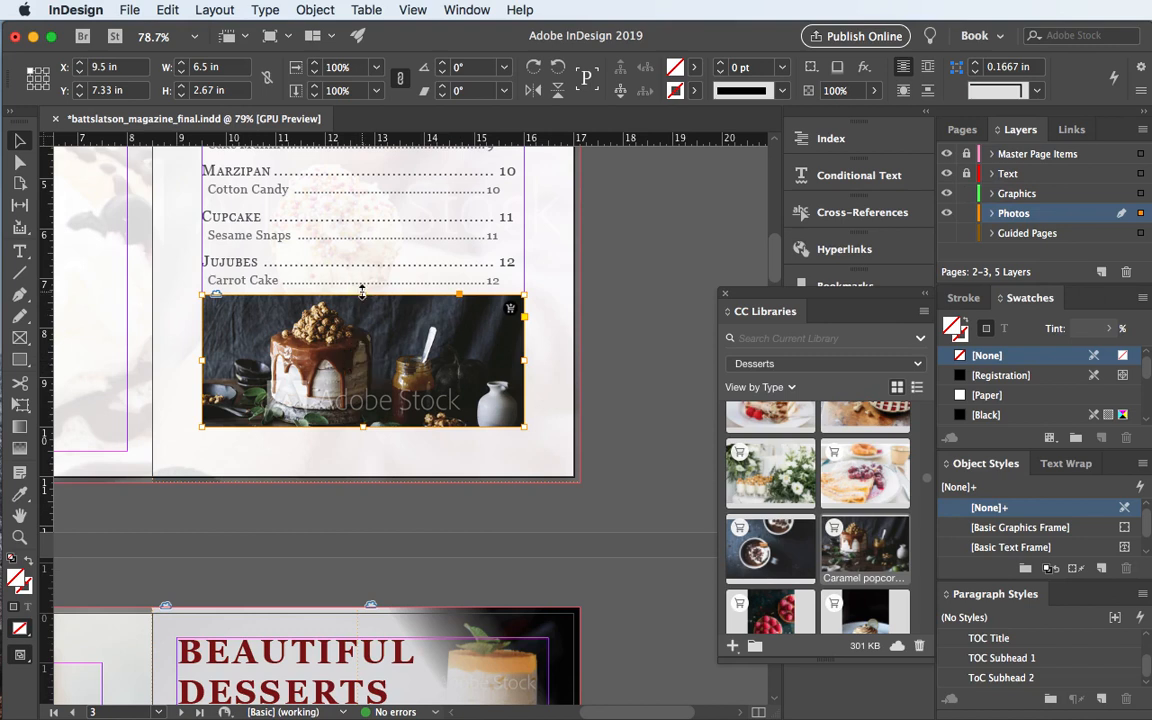
- Crop the cake photo's frame from above to about 2.33 in high, leaving a gap below the last contents entry
{"action": "left_click_drag", "start_coordinate": [362, 296], "coordinate": [362, 302]}
{"action": "scroll", "coordinate": [342, 322], "scroll_direction": "up", "scroll_amount": 5}
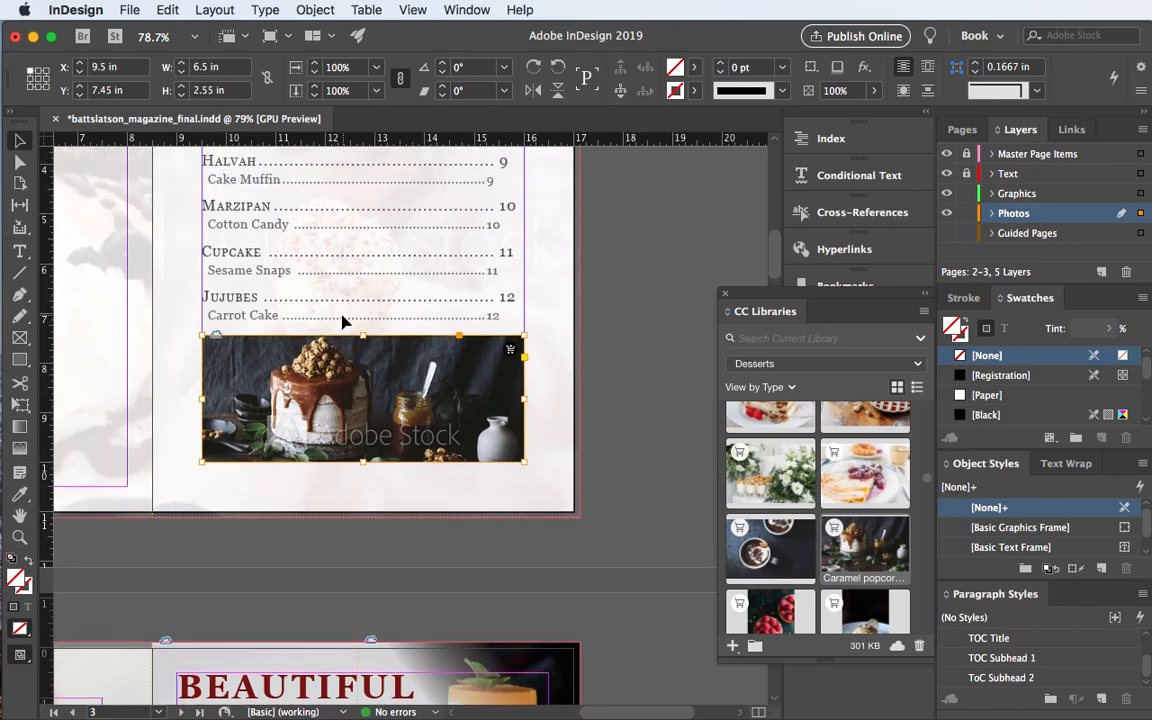
{"action": "scroll", "coordinate": [342, 322], "scroll_direction": "up", "scroll_amount": 1}
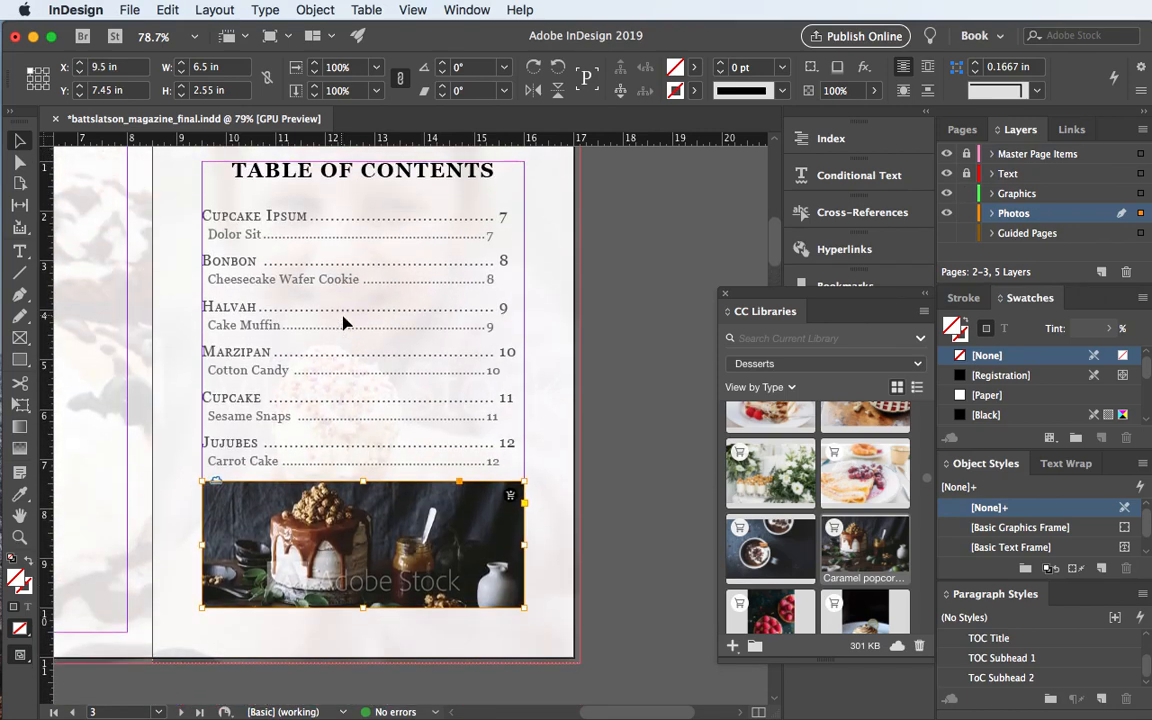
{"action": "left_click_drag", "start_coordinate": [362, 483], "coordinate": [364, 492]}
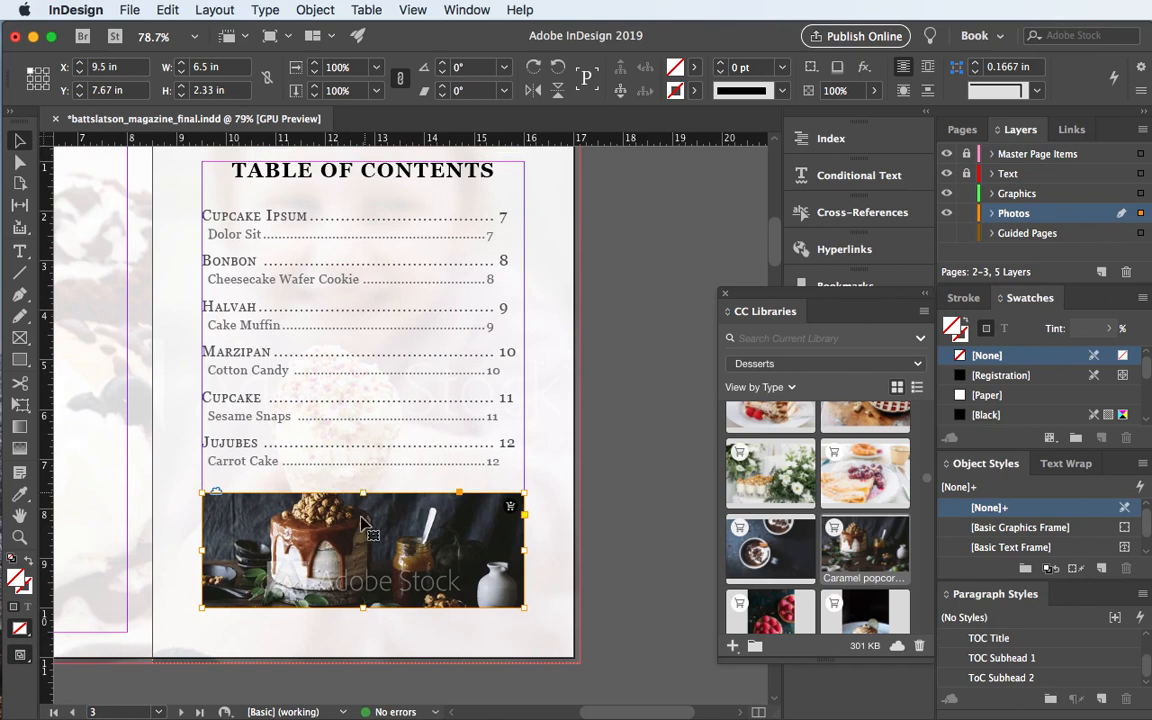
- Nudge the cake image down inside its frame to a vertical offset of about -0.28 in, leaving the frame in place
{"action": "left_click", "coordinate": [364, 550]}
{"action": "key", "text": "shift+Down"}
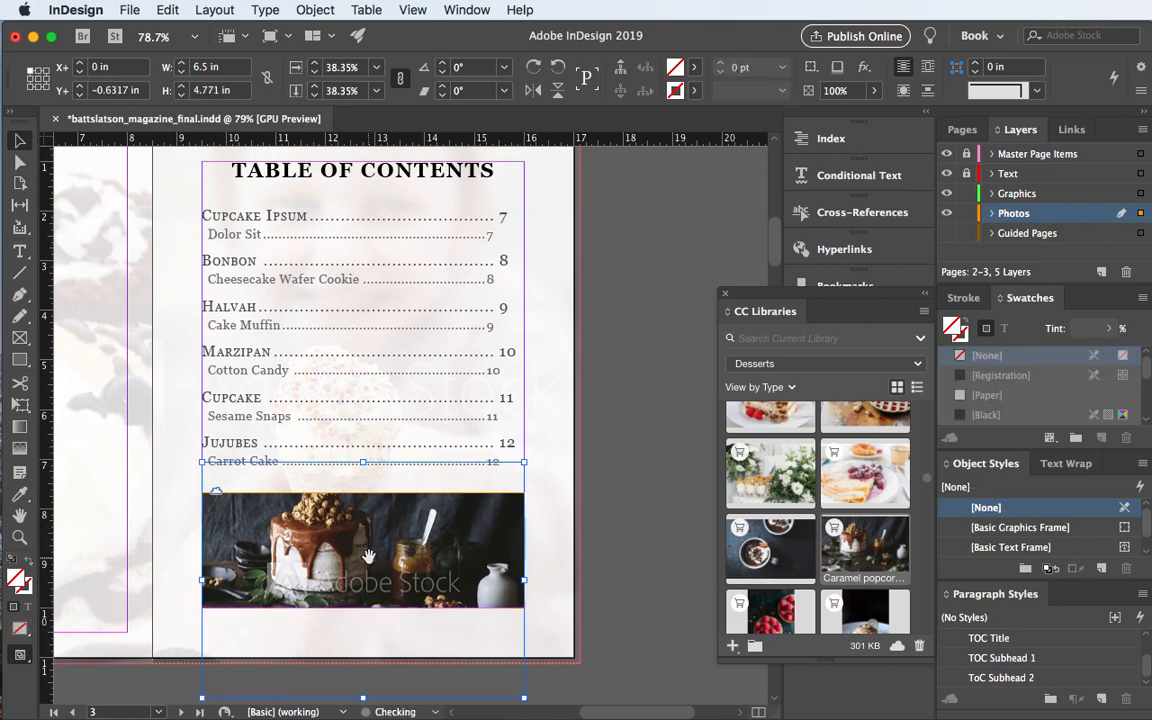
{"action": "key", "text": "shift+Down"}
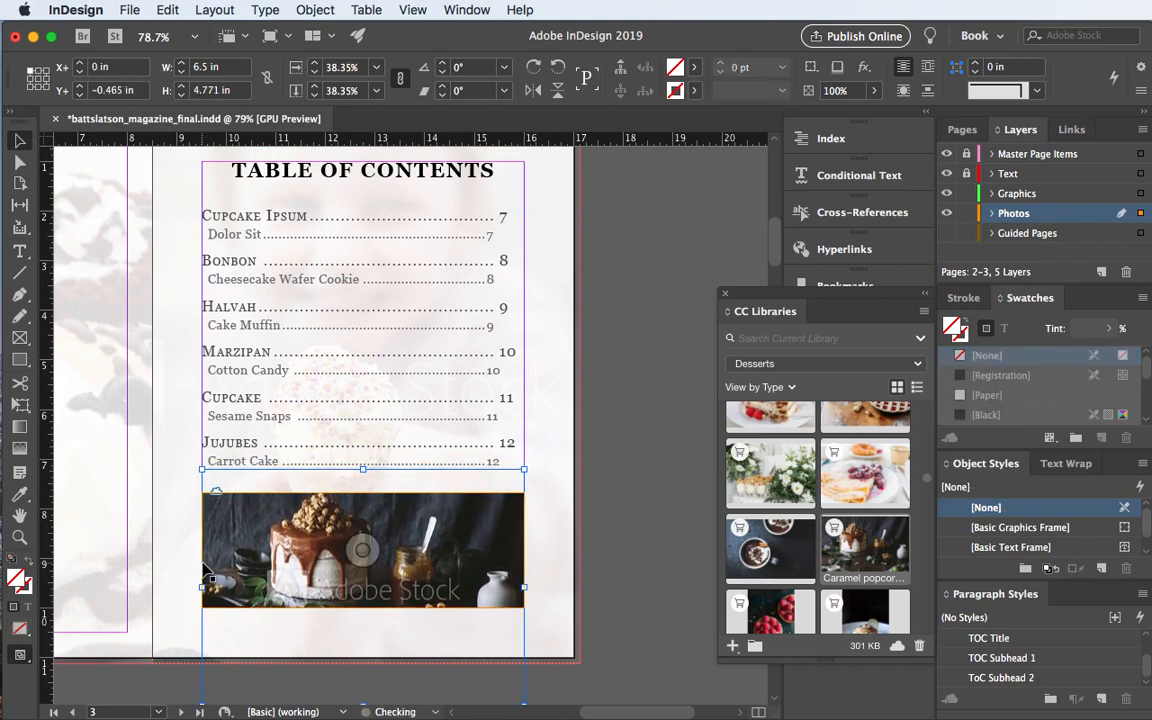
{"action": "key", "text": "Down"}
{"action": "key", "text": "Down"}
{"action": "key", "text": "Down"}
{"action": "key", "text": "Down"}
{"action": "key", "text": "Down"}
{"action": "key", "text": "Down"}
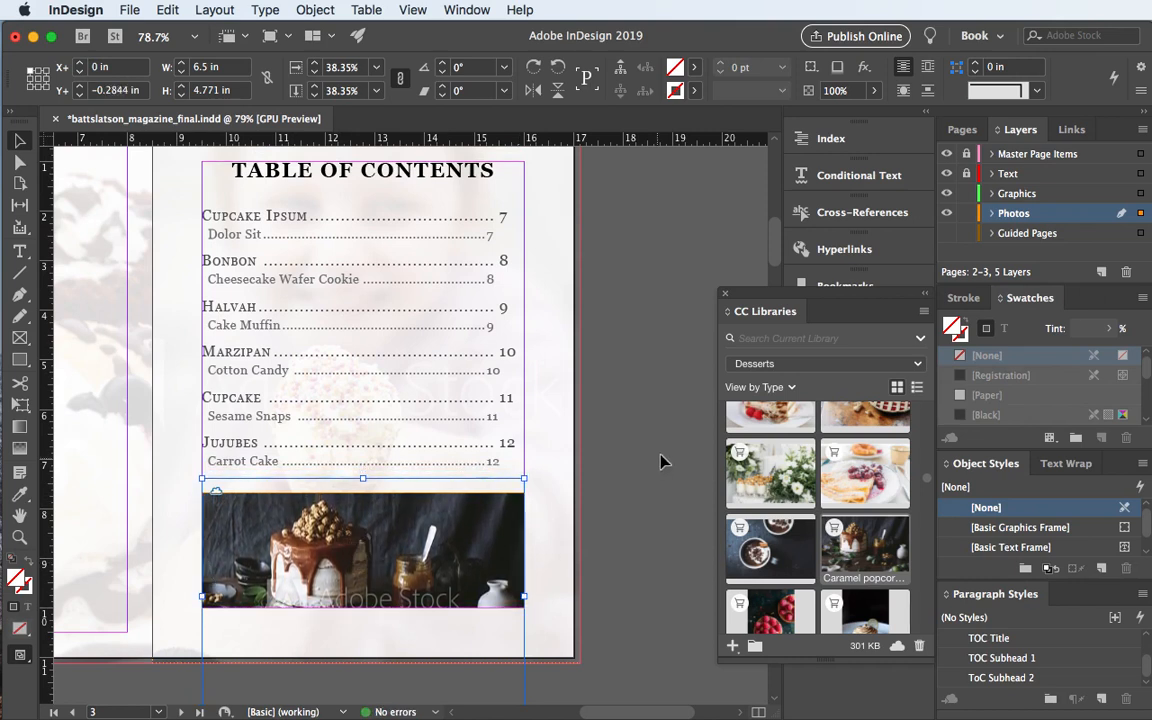
{"action": "left_click", "coordinate": [553, 466]}
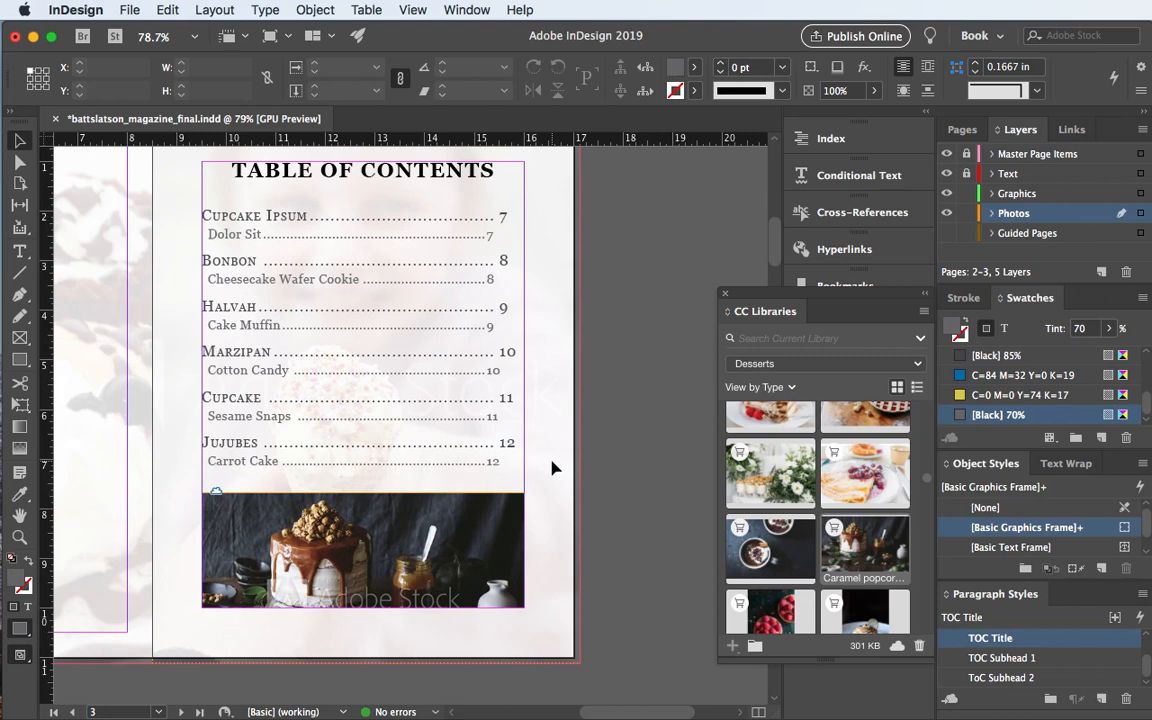
- Switch to Preview mode and check the contents page without guides or frame edges
{"action": "key", "text": "w"}
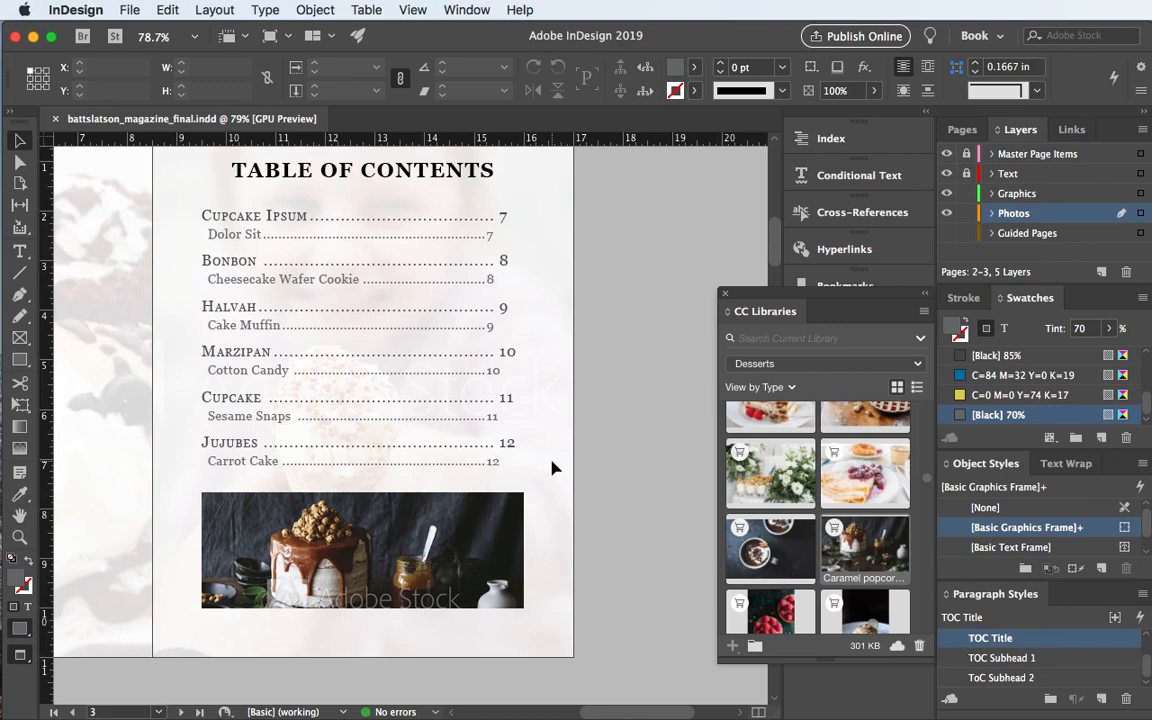
{"action": "scroll", "coordinate": [502, 528], "scroll_direction": "left", "scroll_amount": 2}
{"action": "scroll", "coordinate": [502, 528], "scroll_direction": "up", "scroll_amount": 2}
{"action": "scroll", "coordinate": [502, 528], "scroll_direction": "up", "scroll_amount": 1}
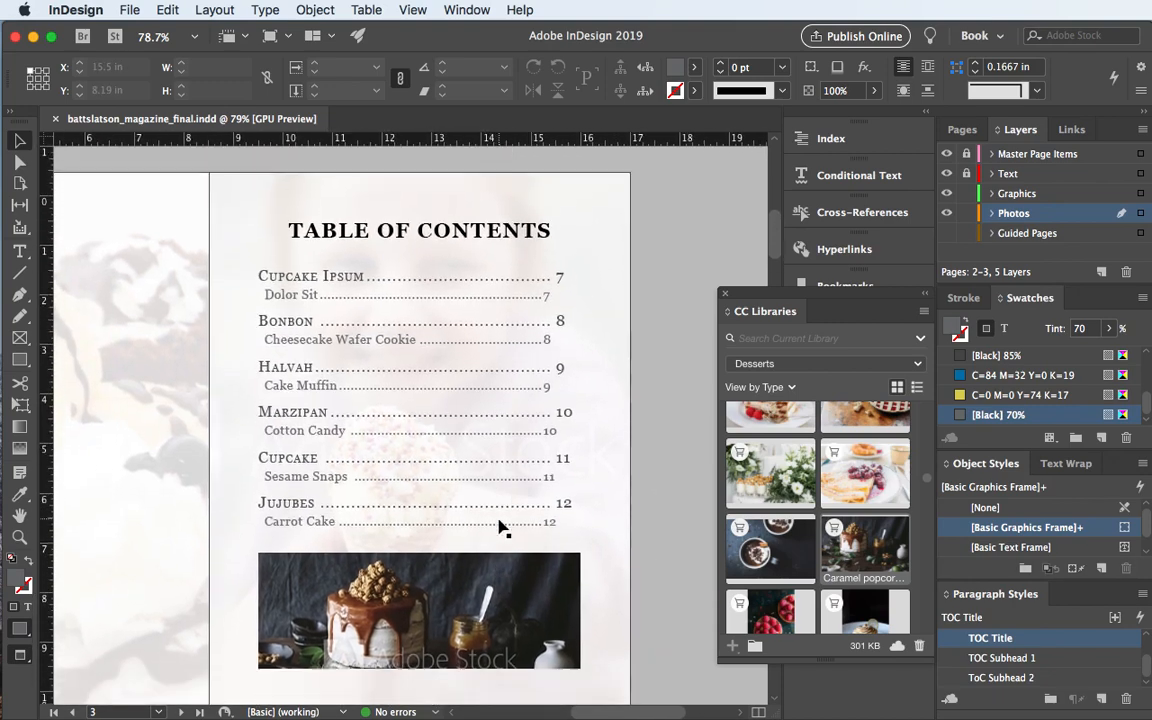
{"action": "scroll", "coordinate": [502, 528], "scroll_direction": "down", "scroll_amount": 1}
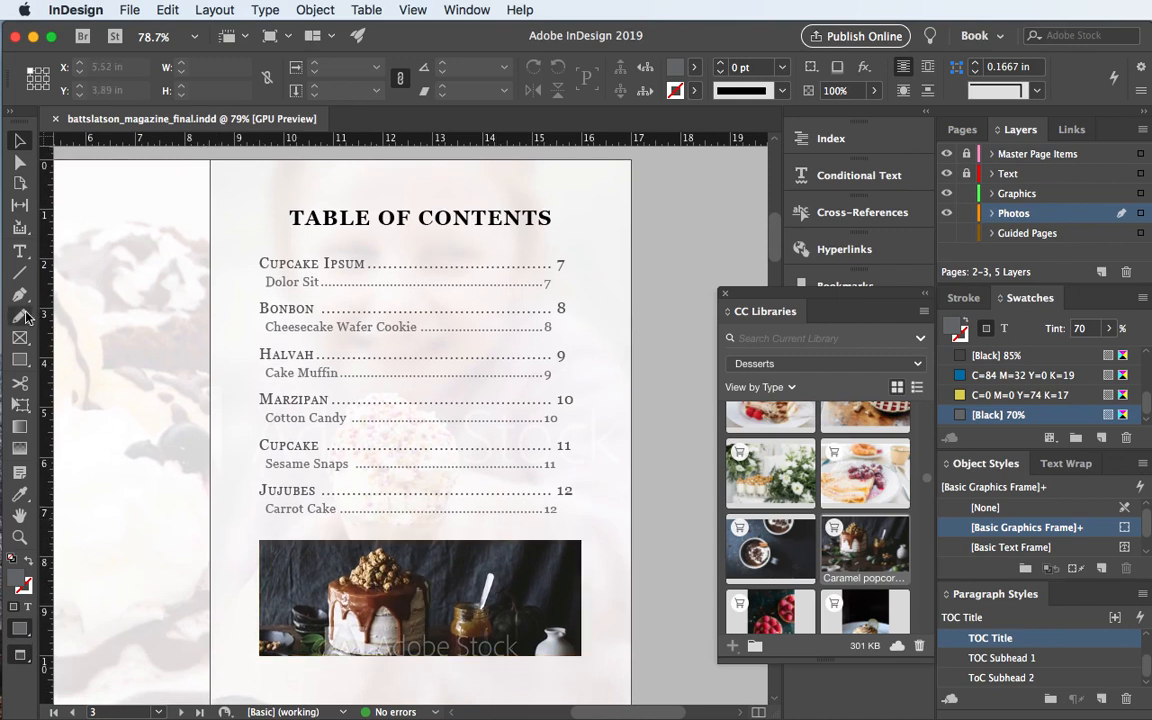
{"action": "key", "text": "i"}
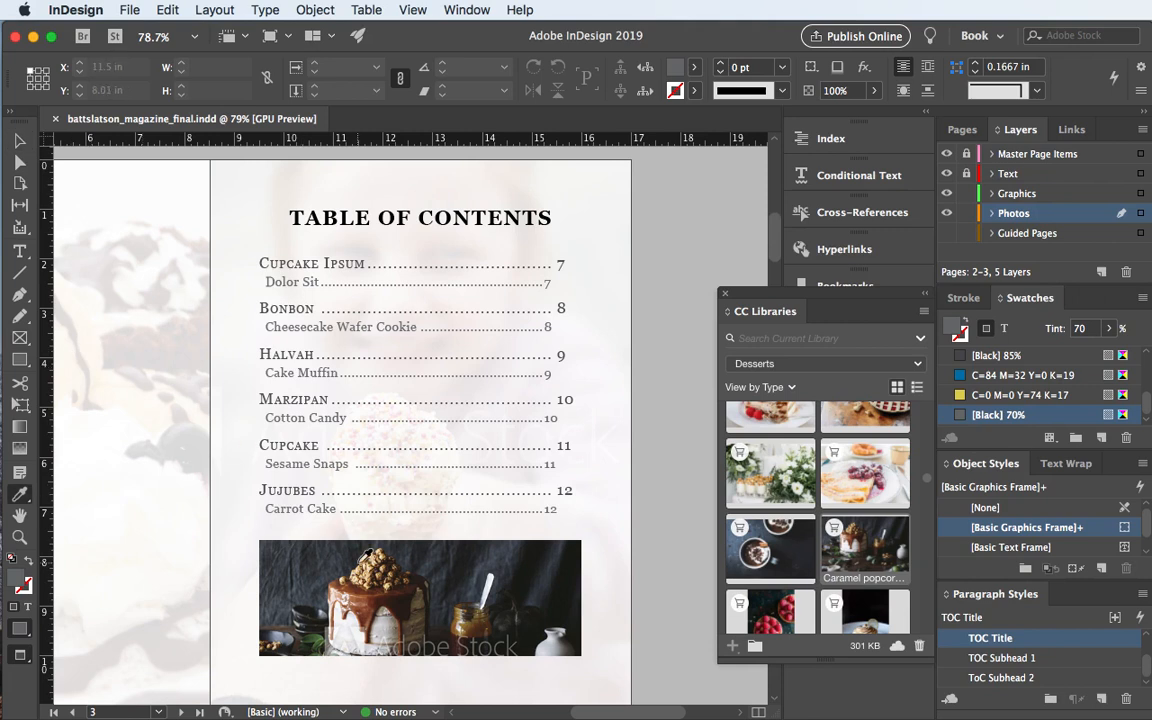
{"action": "left_click", "coordinate": [322, 542]}
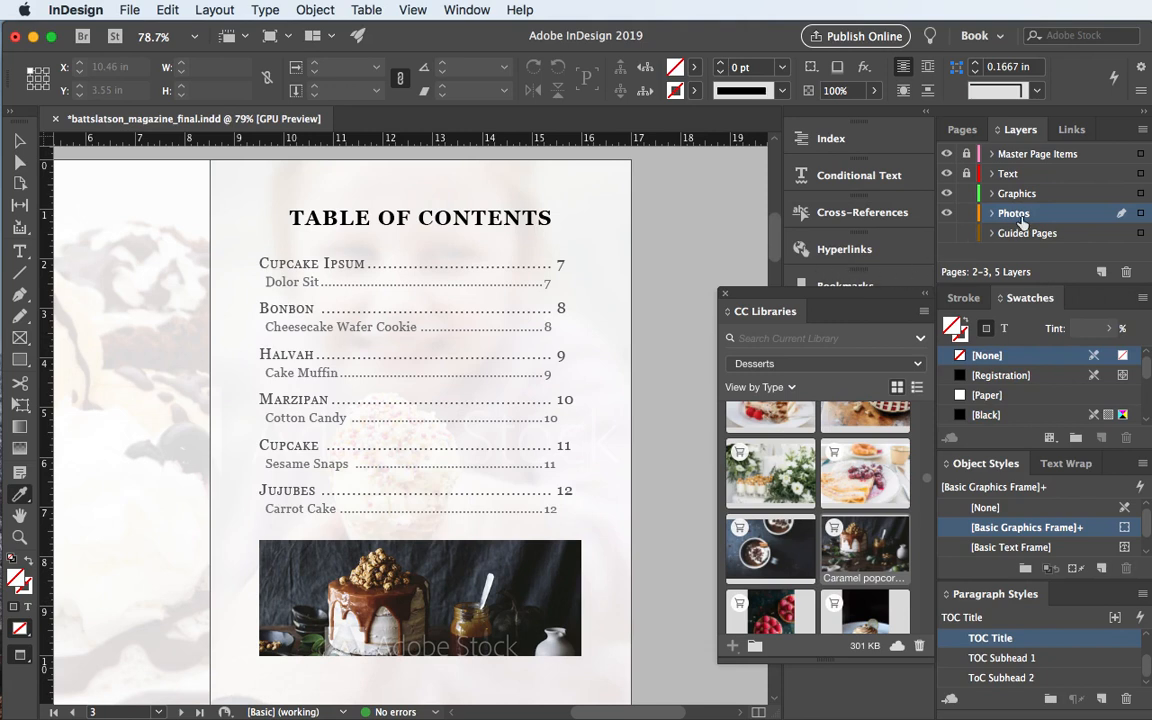
{"action": "key", "text": "super+z"}
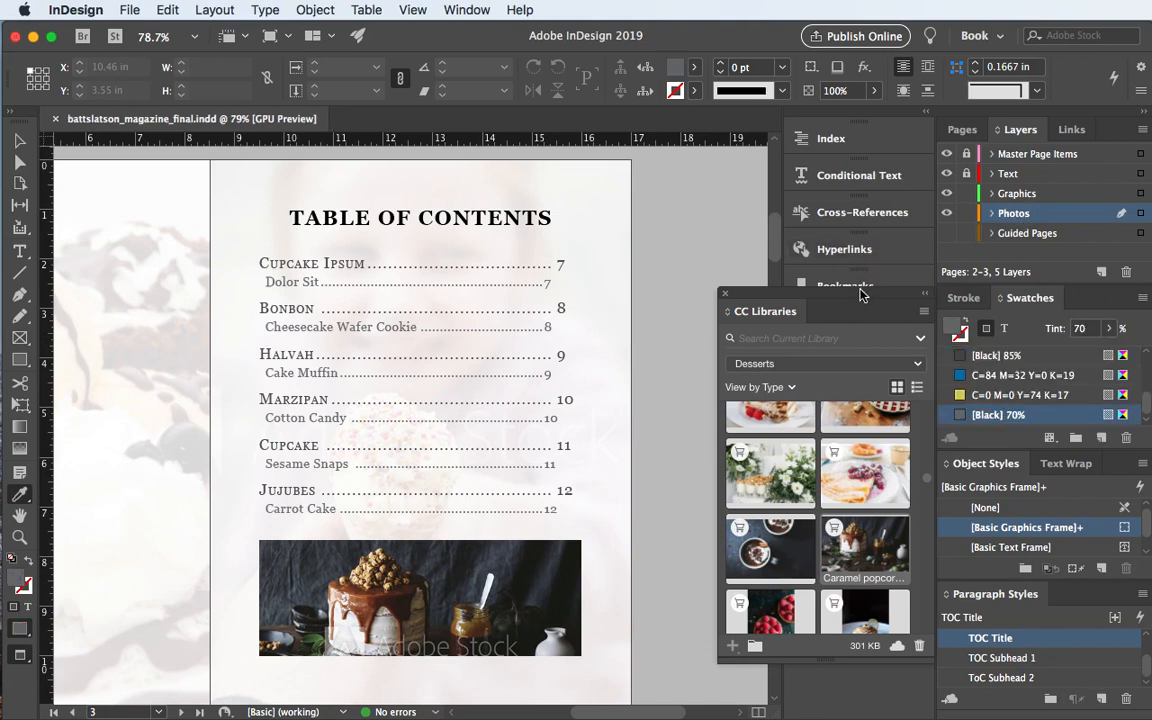
- Dock the floating CC Libraries panel into the group with Stroke and Swatches
{"action": "mouse_move", "coordinate": [860, 297]}
{"action": "left_mouse_down"}
{"action": "mouse_move", "coordinate": [817, 361]}
{"action": "mouse_move", "coordinate": [958, 467]}
{"action": "mouse_move", "coordinate": [880, 330]}
{"action": "mouse_move", "coordinate": [931, 303]}
{"action": "mouse_move", "coordinate": [1080, 302]}
{"action": "left_mouse_up"}
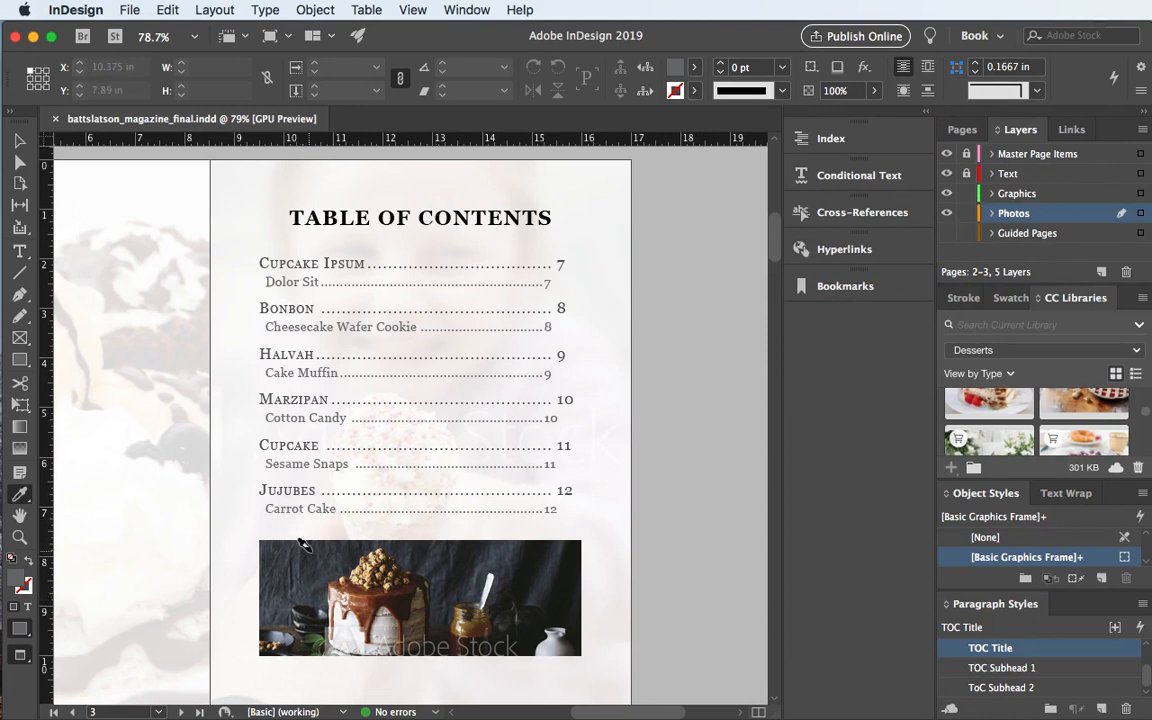
{"action": "scroll", "coordinate": [556, 408], "scroll_direction": "left", "scroll_amount": 5}
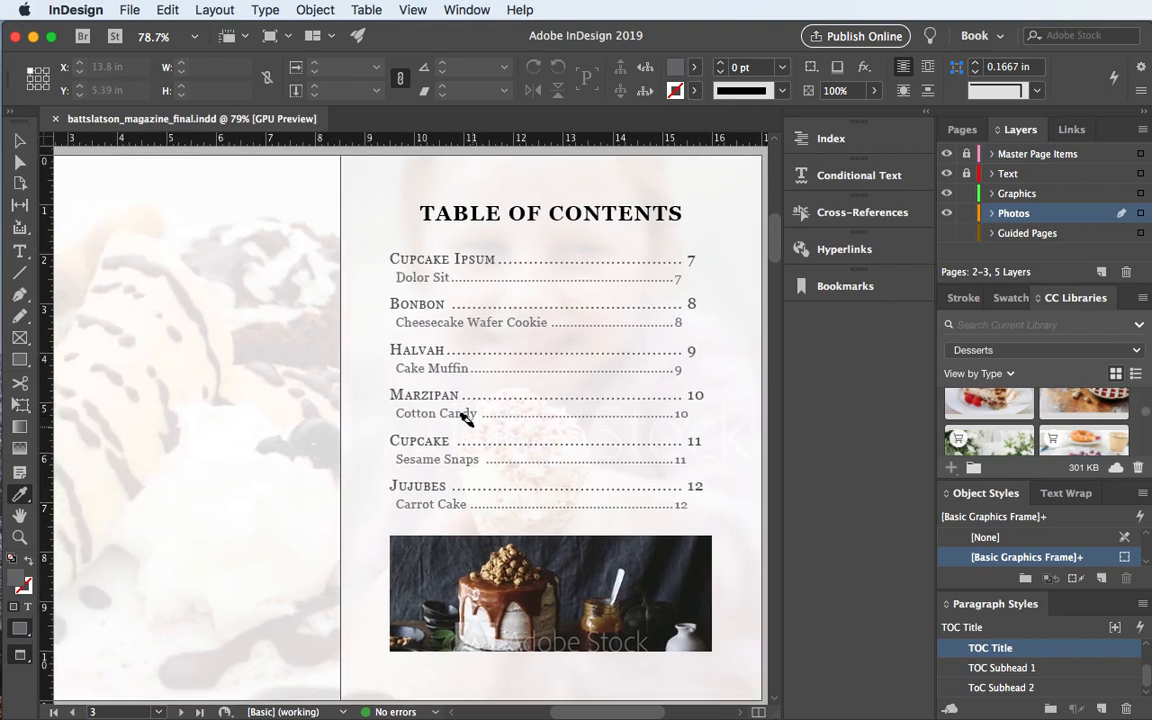
- Try to sample a color from the selected cake photo with the Eyedropper
{"action": "left_click", "coordinate": [19, 141]}
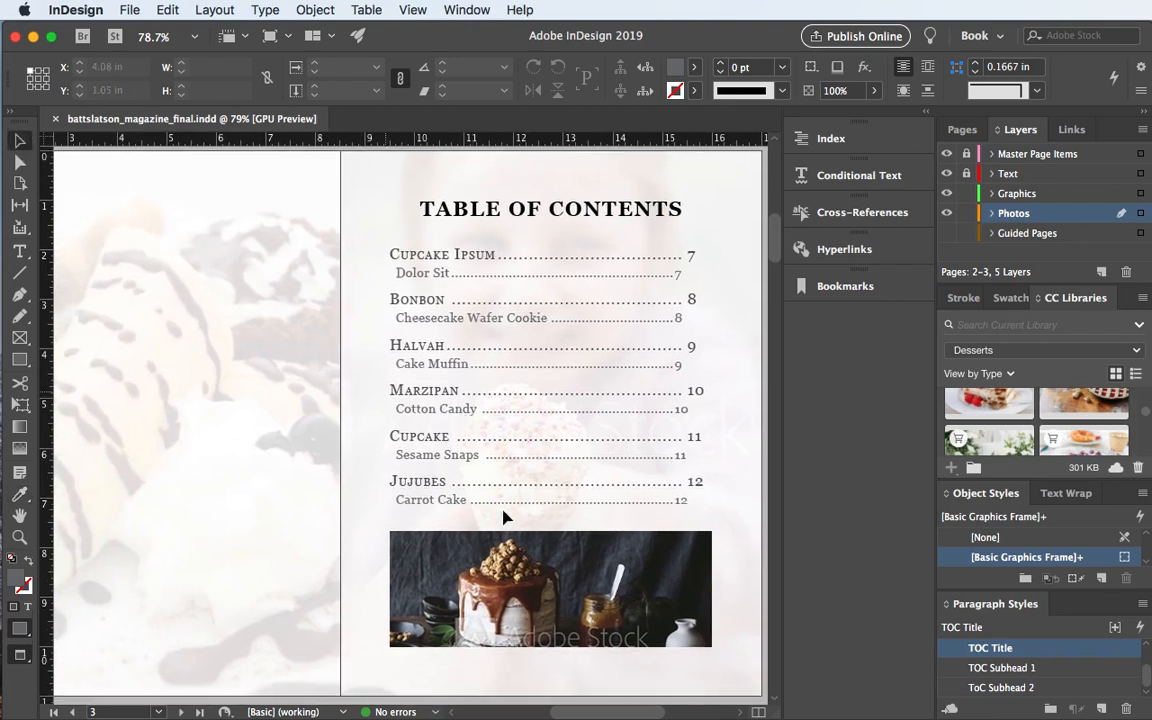
{"action": "left_click", "coordinate": [497, 600]}
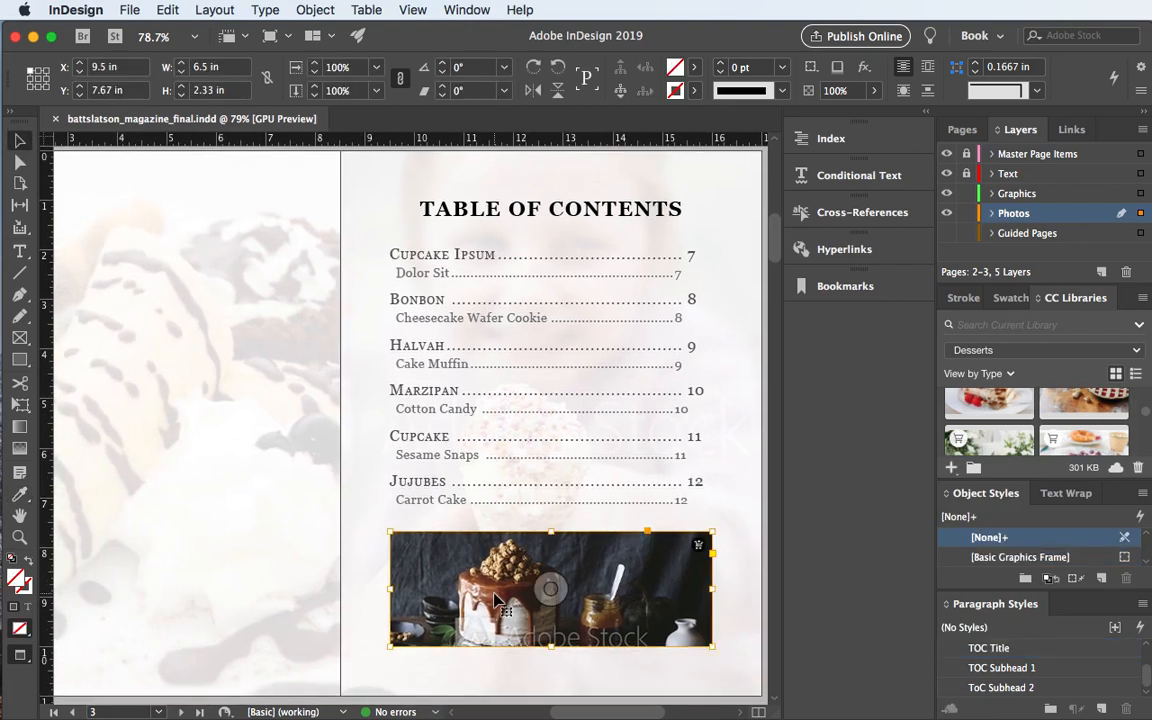
{"action": "key", "text": "i"}
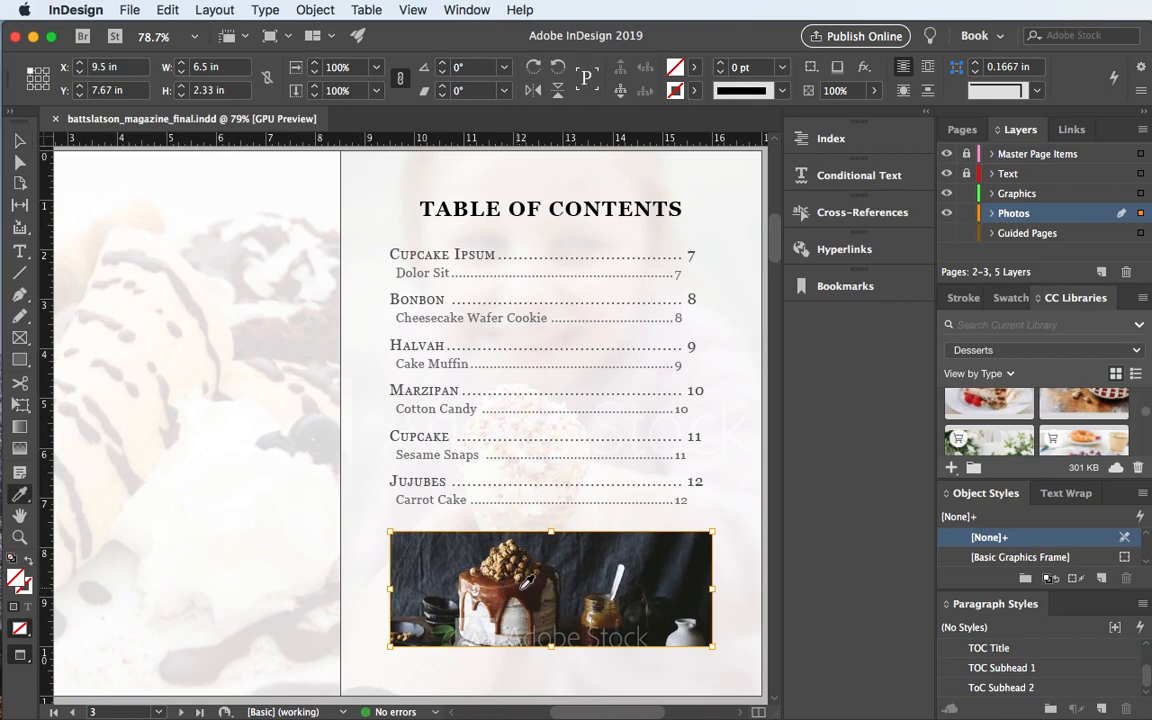
{"action": "left_click", "coordinate": [521, 590]}
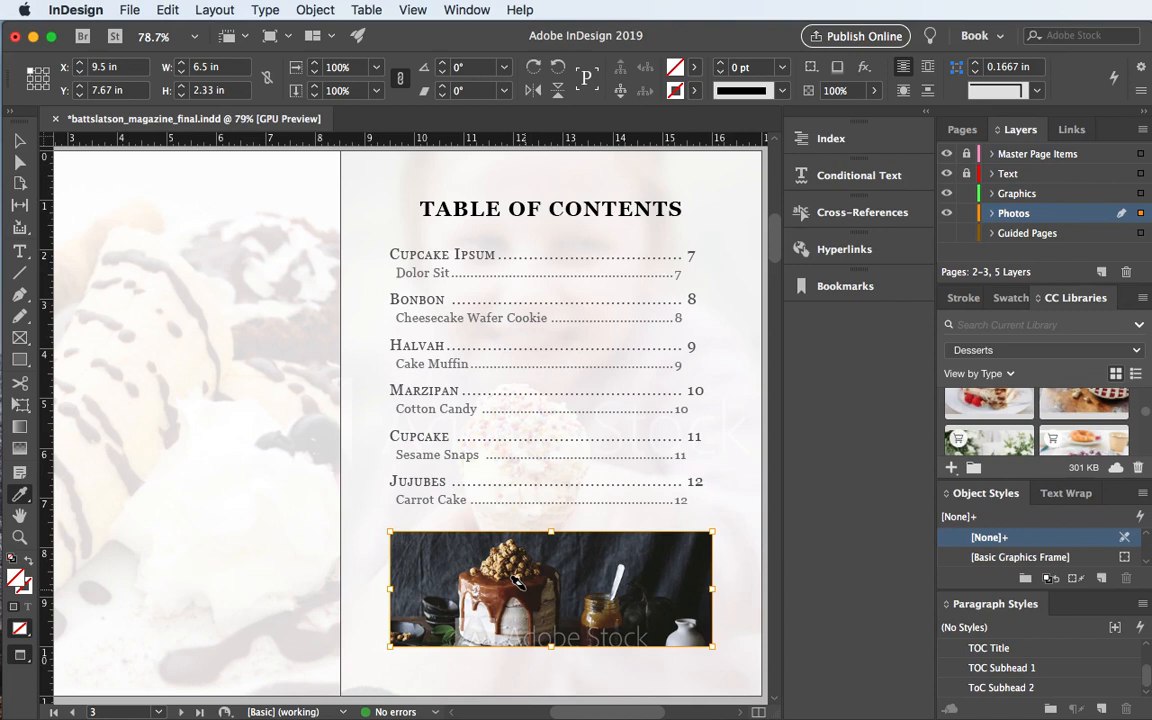
{"action": "left_click", "coordinate": [19, 141]}
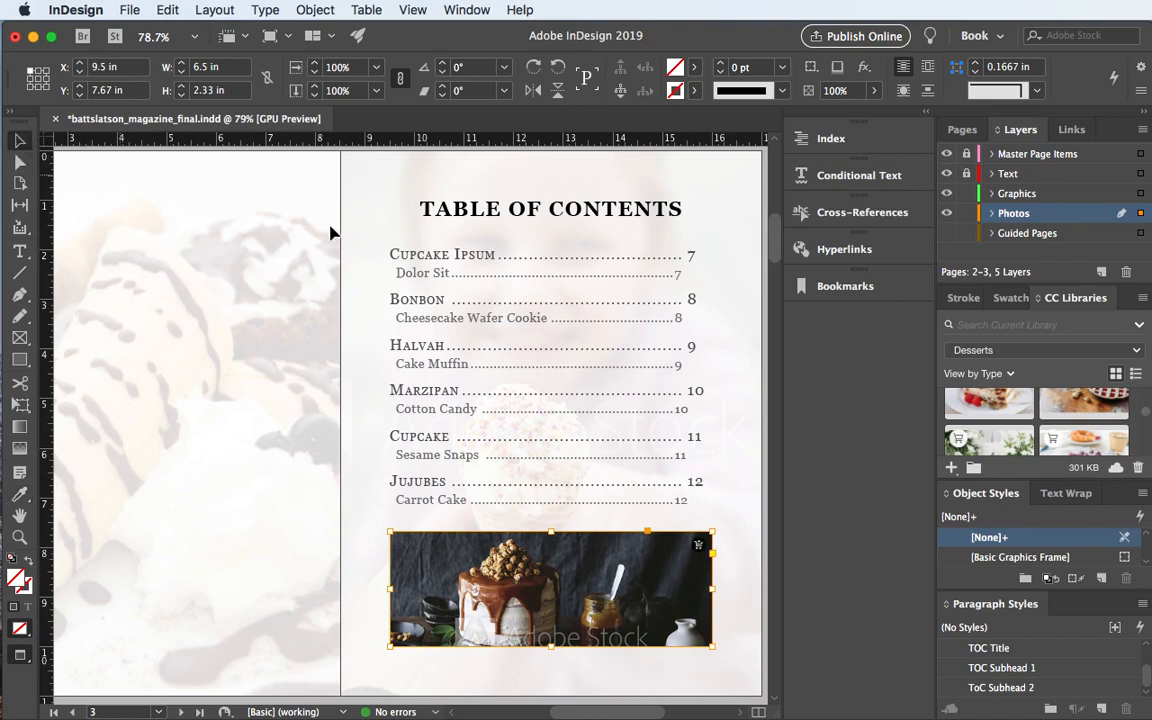
- Select the cake photo through the Photos layer's contents and try to sample its brown frosting with the Eyedropper
{"action": "left_click", "coordinate": [765, 300]}
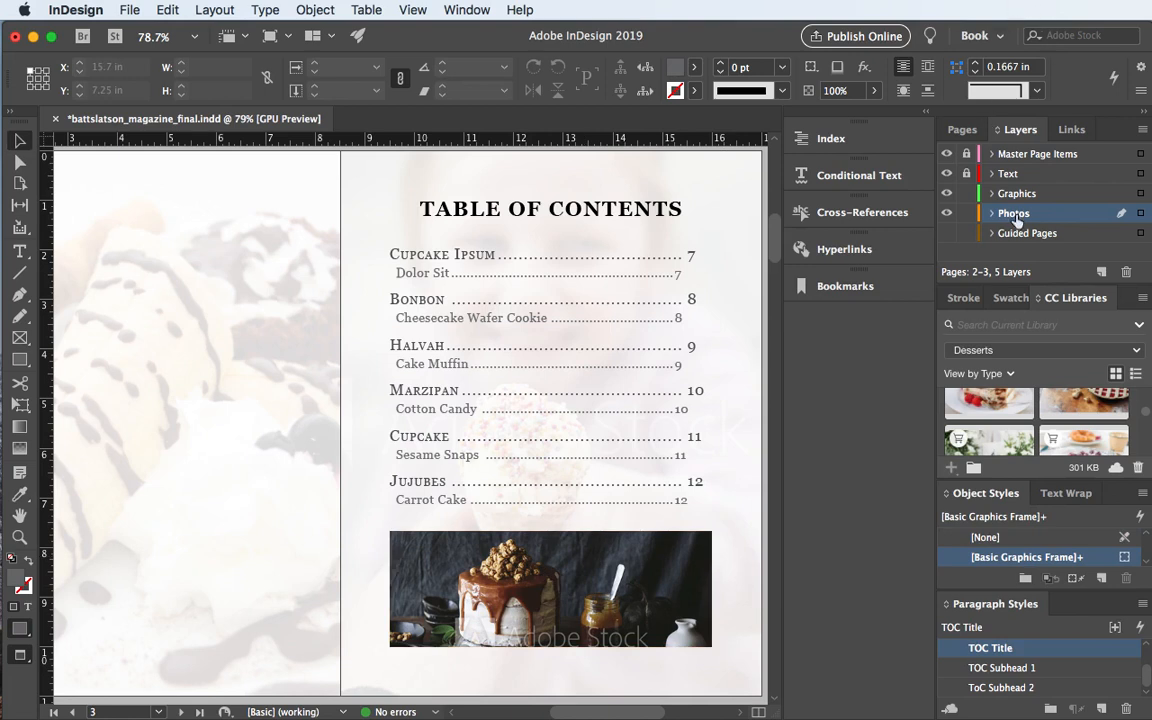
{"action": "left_click", "coordinate": [992, 213]}
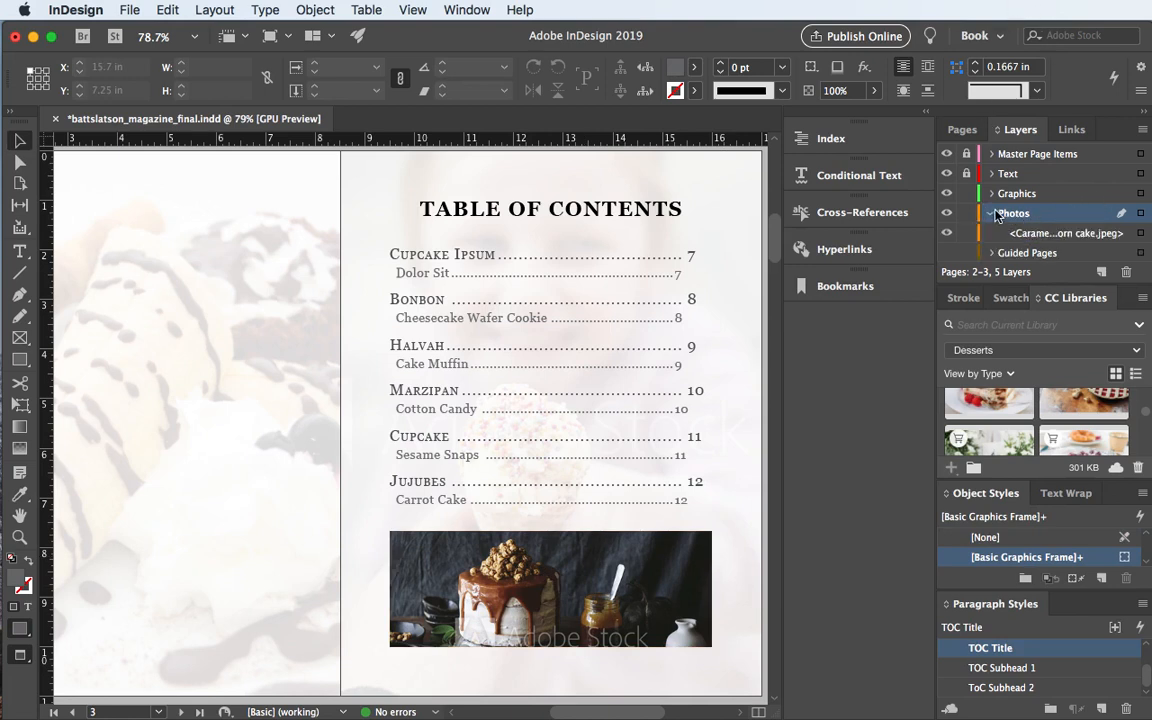
{"action": "left_click", "coordinate": [1140, 233]}
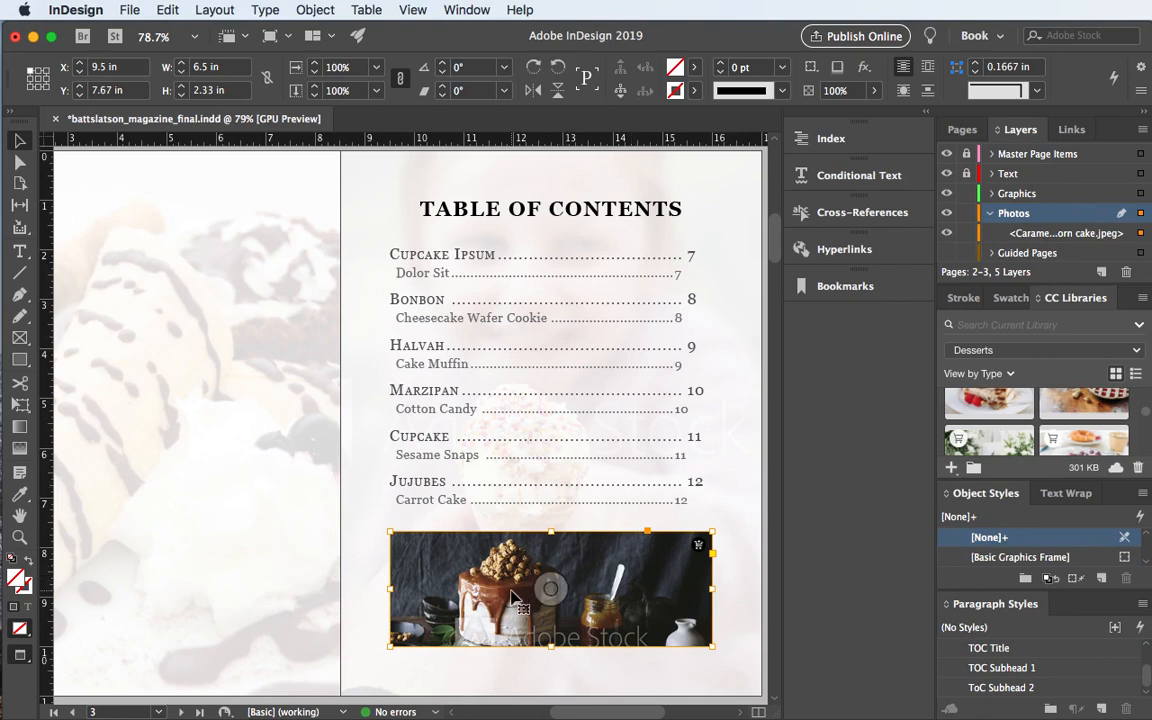
{"action": "key", "text": "i"}
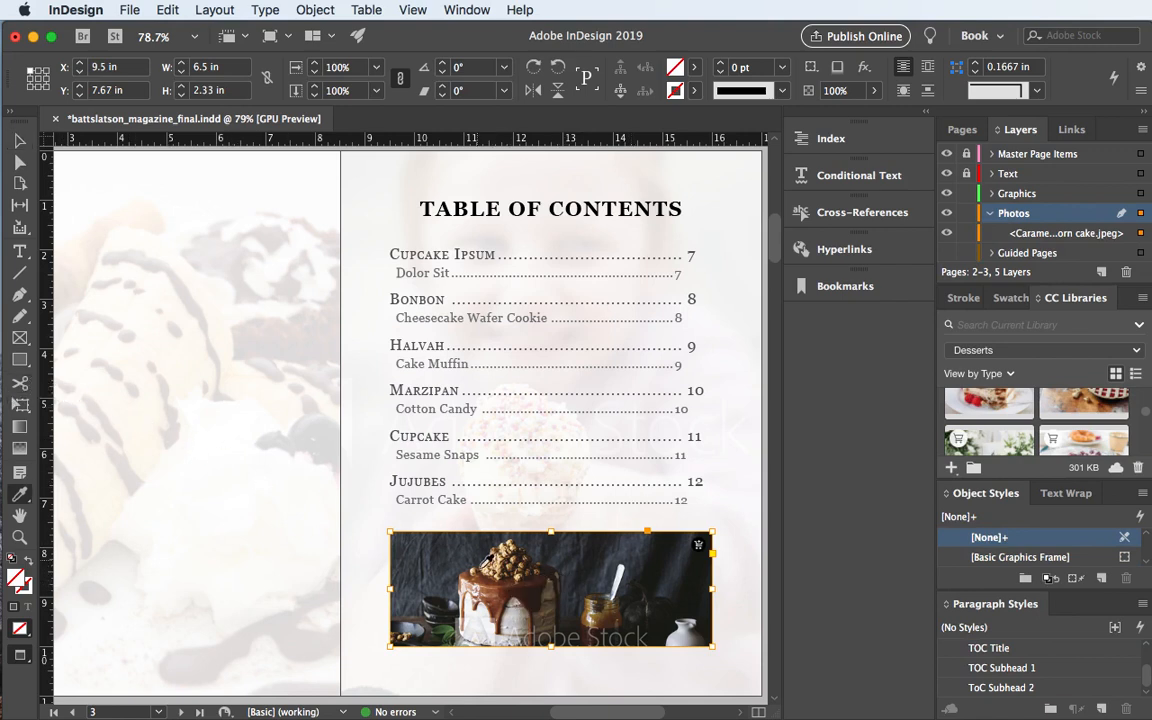
{"action": "left_click", "coordinate": [502, 595]}
{"action": "key", "text": "v"}
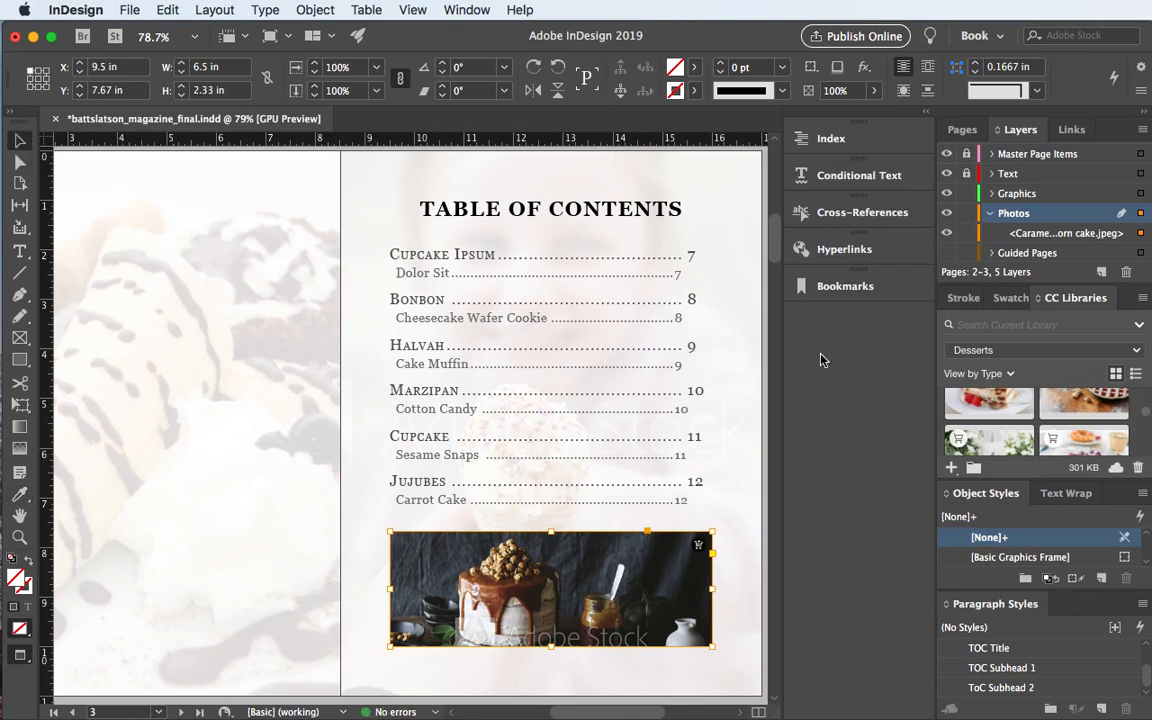
- With nothing selected, mix fill browns R 94 G 54 B 25 and R 94 G 67 B 15, adding each as a CMYK swatch
{"action": "left_click", "coordinate": [117, 187]}
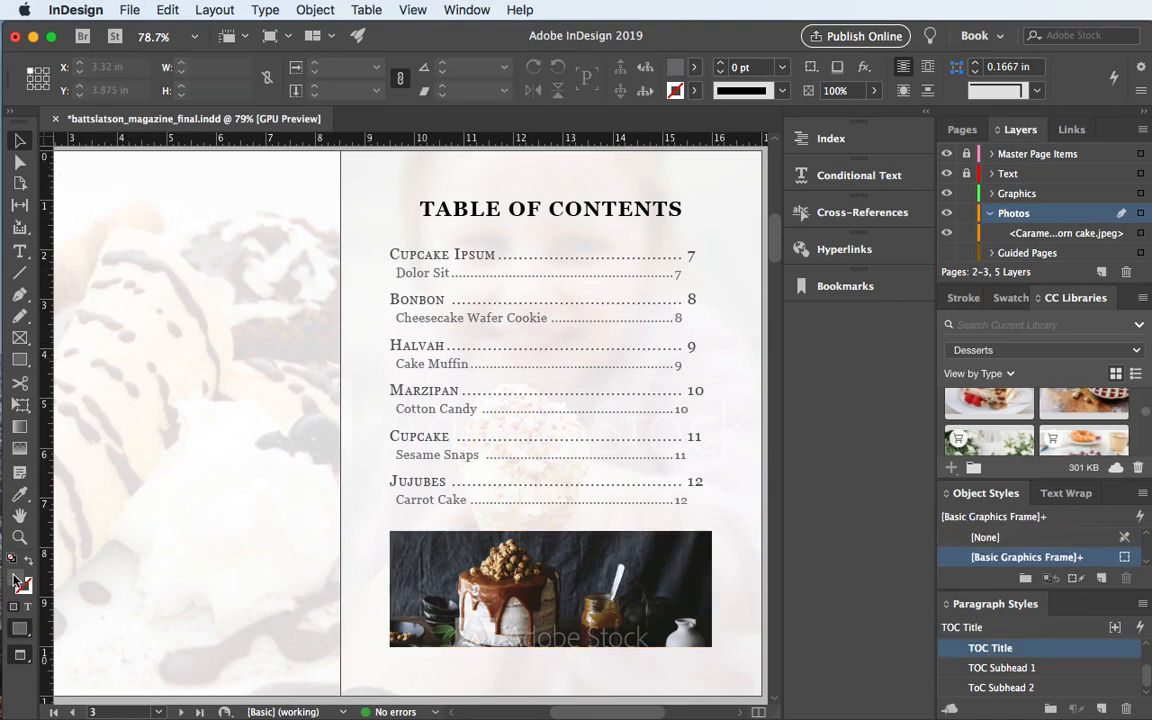
{"action": "double_click", "coordinate": [17, 580]}
{"action": "mouse_move", "coordinate": [745, 543]}
{"action": "left_mouse_down"}
{"action": "mouse_move", "coordinate": [728, 522]}
{"action": "mouse_move", "coordinate": [694, 535]}
{"action": "mouse_move", "coordinate": [699, 560]}
{"action": "mouse_move", "coordinate": [716, 556]}
{"action": "mouse_move", "coordinate": [710, 540]}
{"action": "mouse_move", "coordinate": [652, 547]}
{"action": "left_mouse_up"}
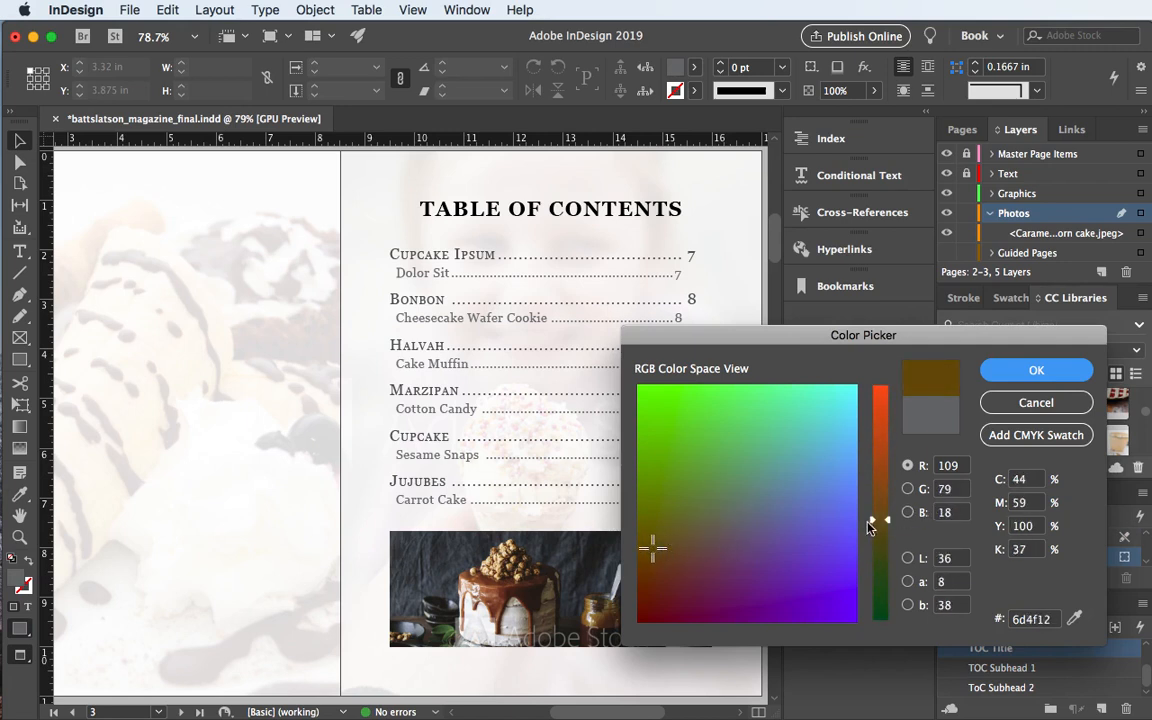
{"action": "left_click_drag", "start_coordinate": [873, 520], "coordinate": [873, 517]}
{"action": "left_click_drag", "start_coordinate": [652, 546], "coordinate": [650, 561]}
{"action": "left_click_drag", "start_coordinate": [873, 517], "coordinate": [871, 537]}
{"action": "left_click_drag", "start_coordinate": [650, 556], "coordinate": [658, 571]}
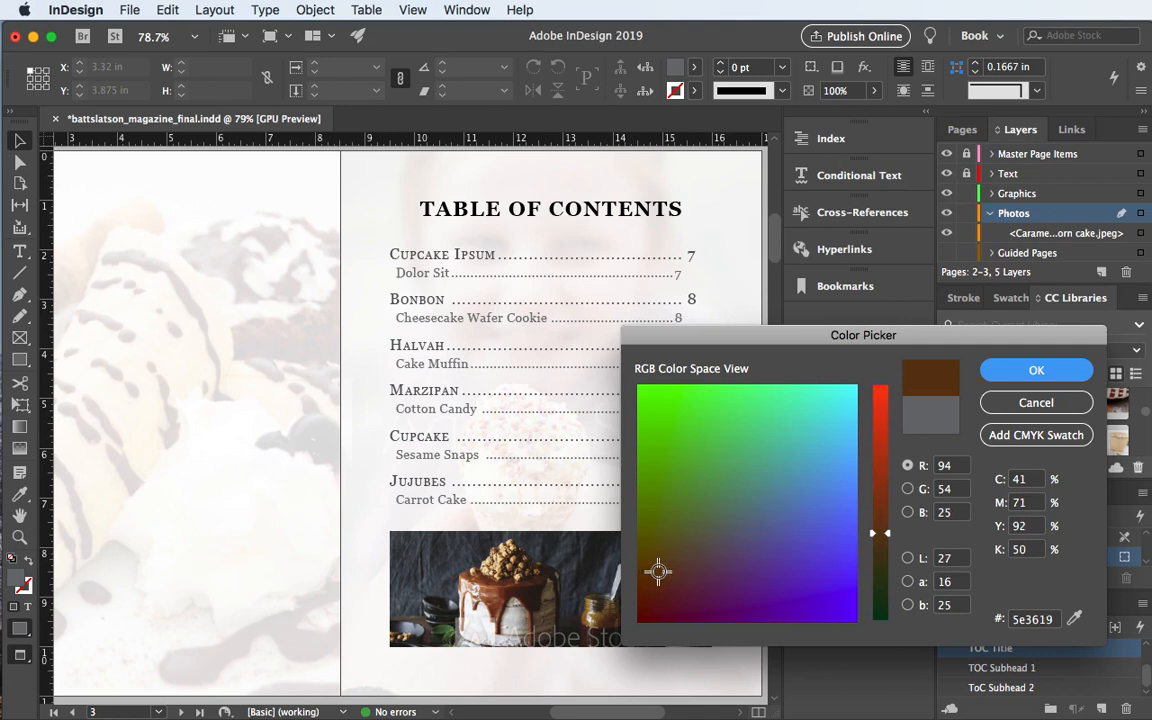
{"action": "left_click", "coordinate": [1011, 442]}
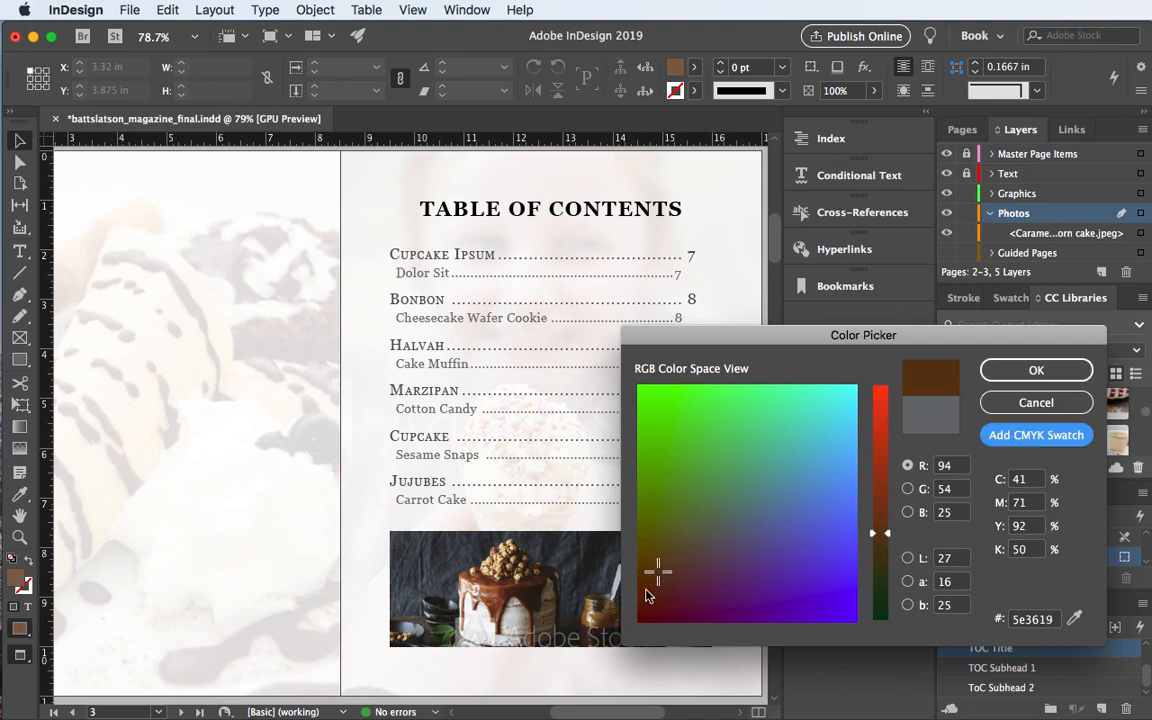
{"action": "left_click_drag", "start_coordinate": [650, 578], "coordinate": [651, 558]}
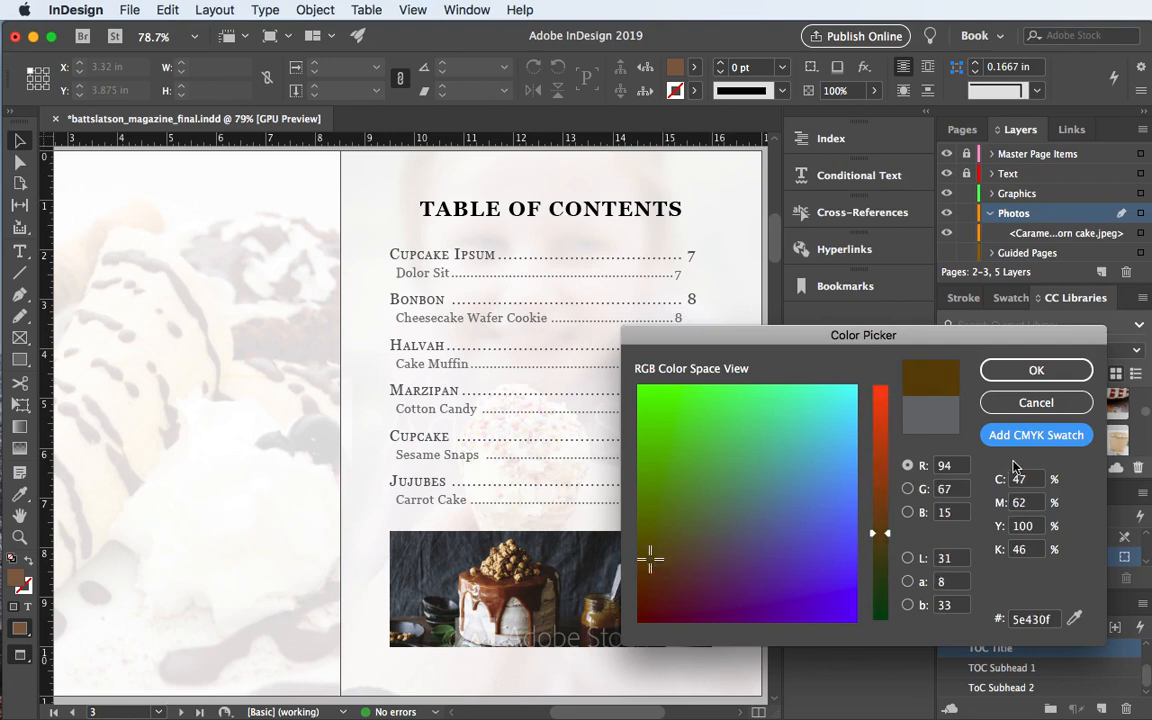
{"action": "left_click", "coordinate": [1038, 369]}
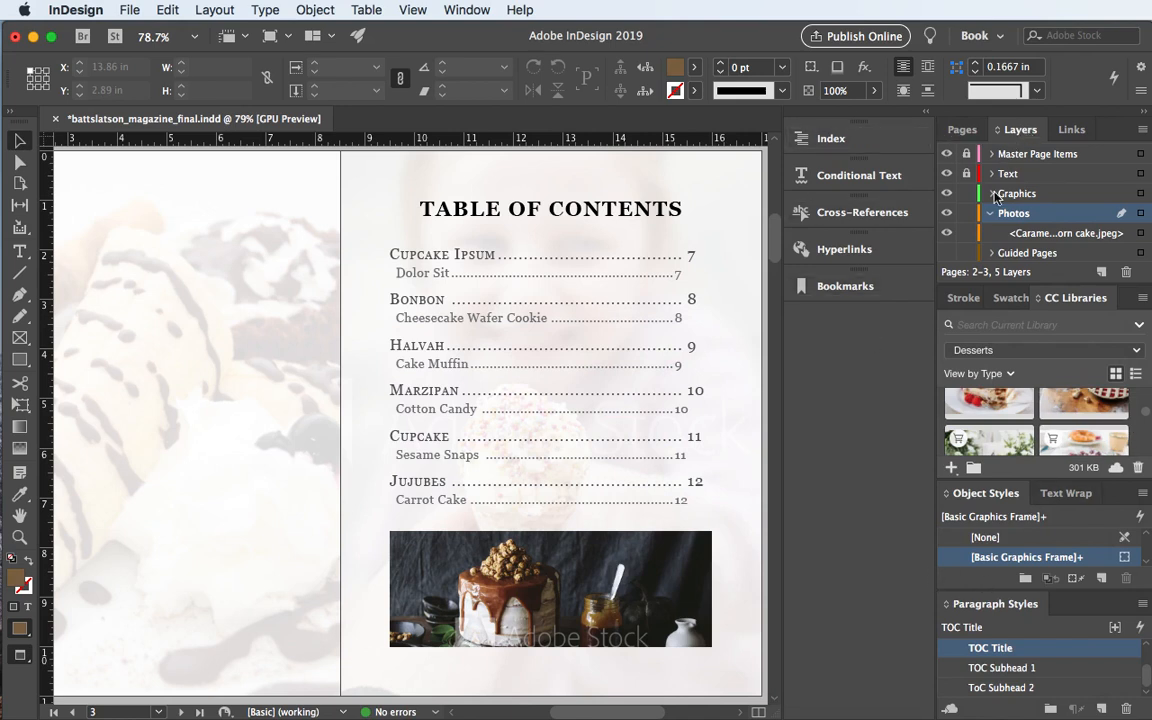
- Apply the C=41 M=71 Y=92 K=50 swatch at a 100% tint and add a new swatch from it
{"action": "left_click", "coordinate": [1010, 297]}
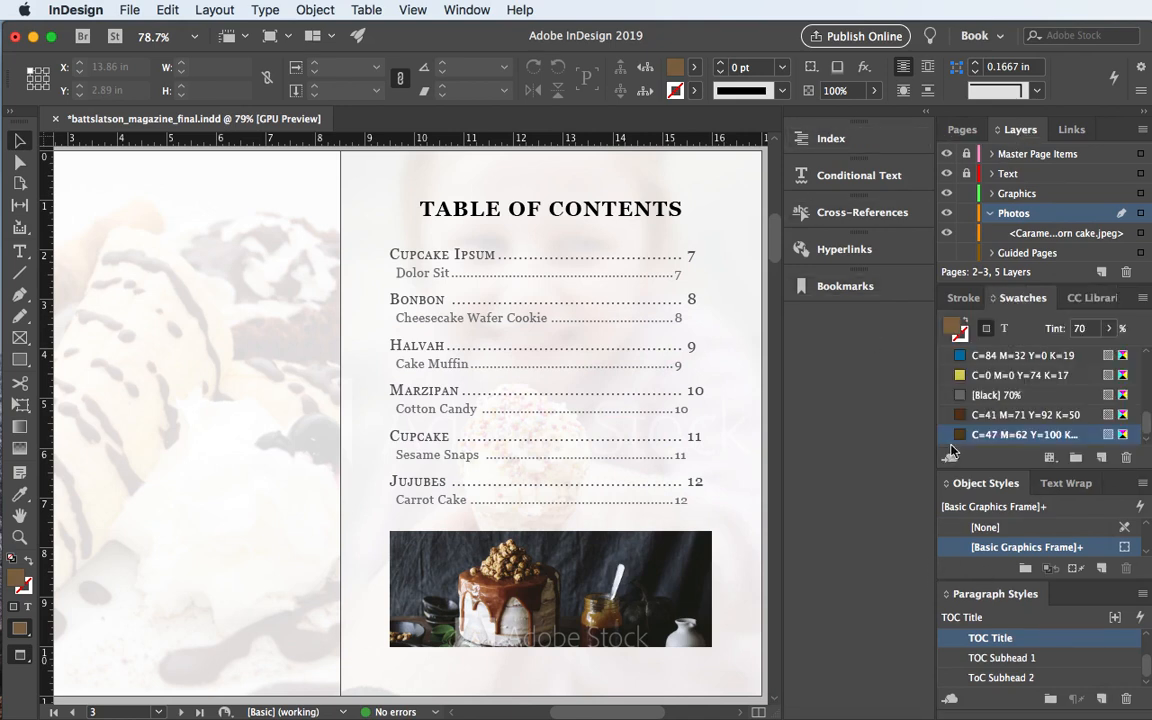
{"action": "left_click", "coordinate": [984, 418]}
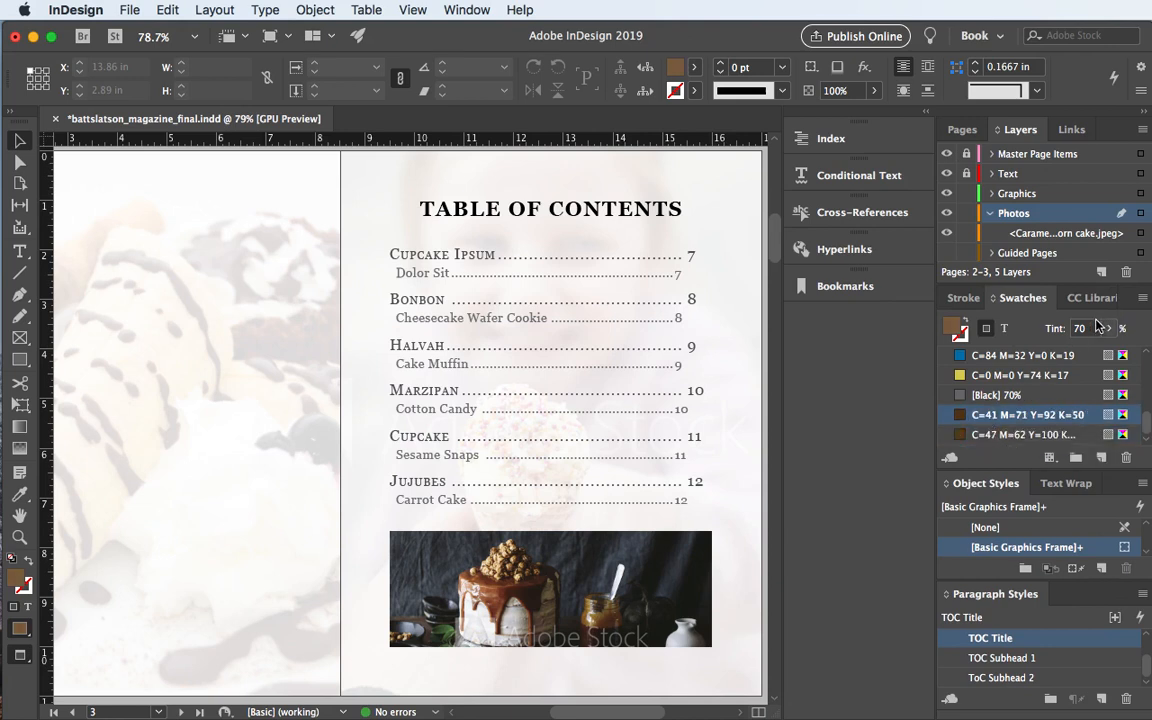
{"action": "left_click", "coordinate": [1053, 328]}
{"action": "type", "text": "100"}
{"action": "key", "text": "Return"}
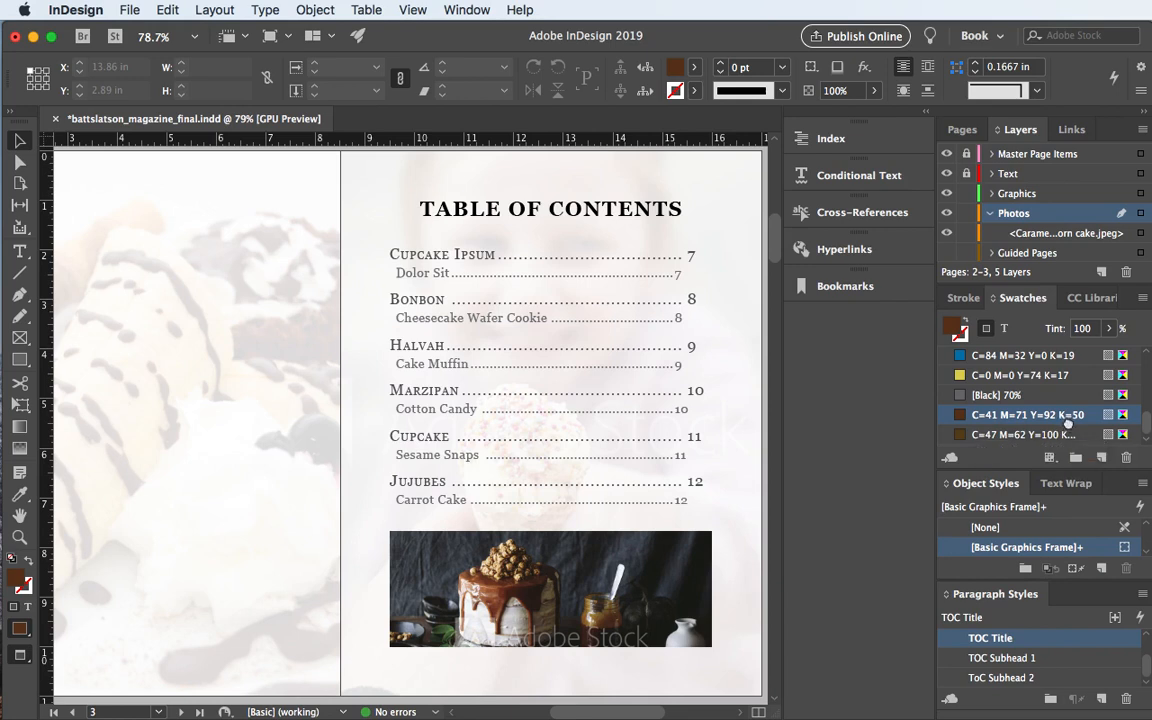
{"action": "left_click", "coordinate": [1101, 457]}
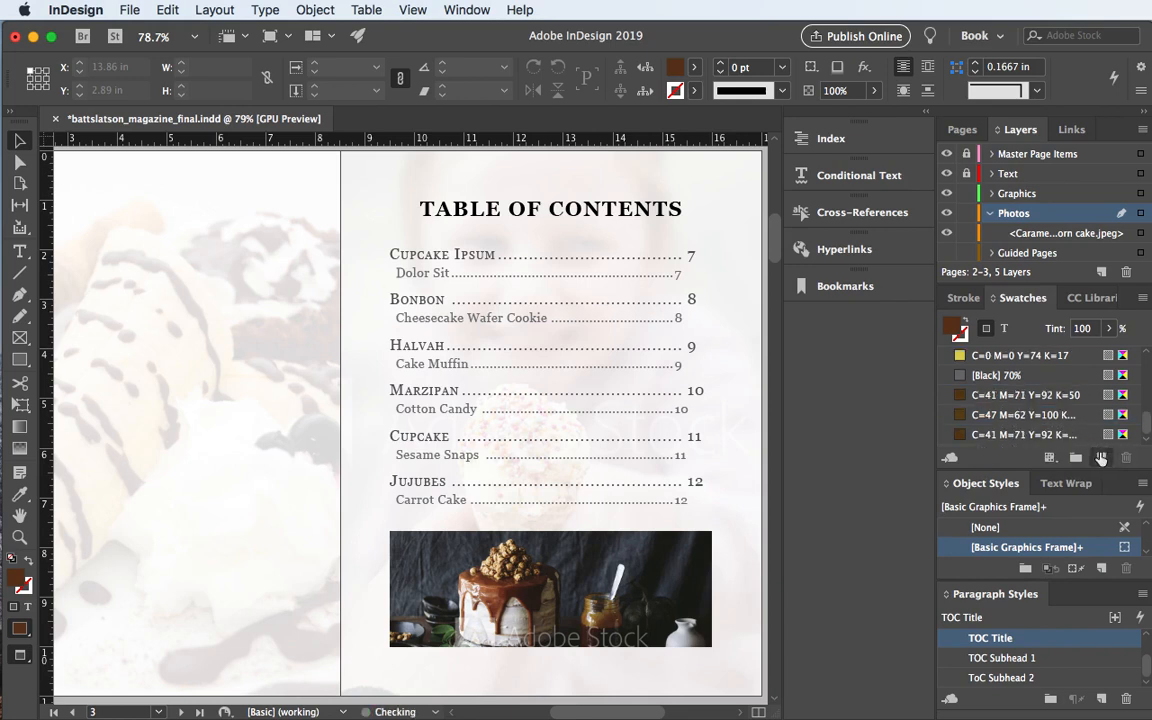
- Try an 85% tint on the C=47 M=62 Y=100 K=46 swatch, then add a new swatch based on it
{"action": "left_click", "coordinate": [978, 418]}
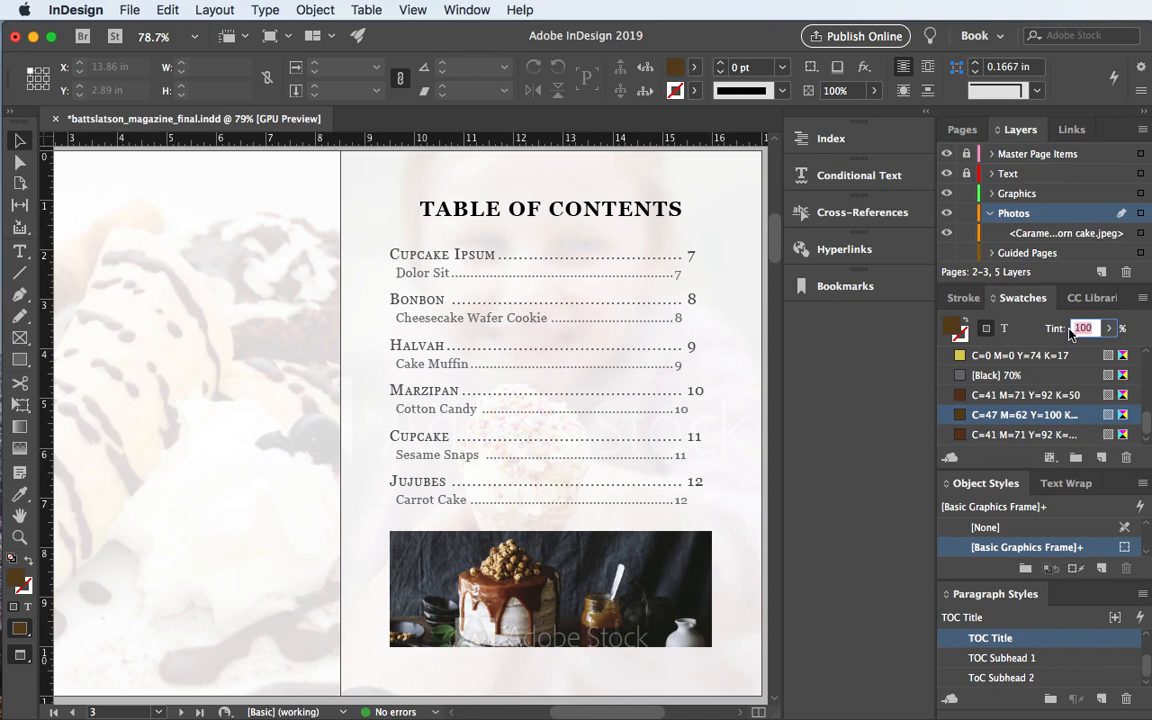
{"action": "type", "text": "85"}
{"action": "key", "text": "Return"}
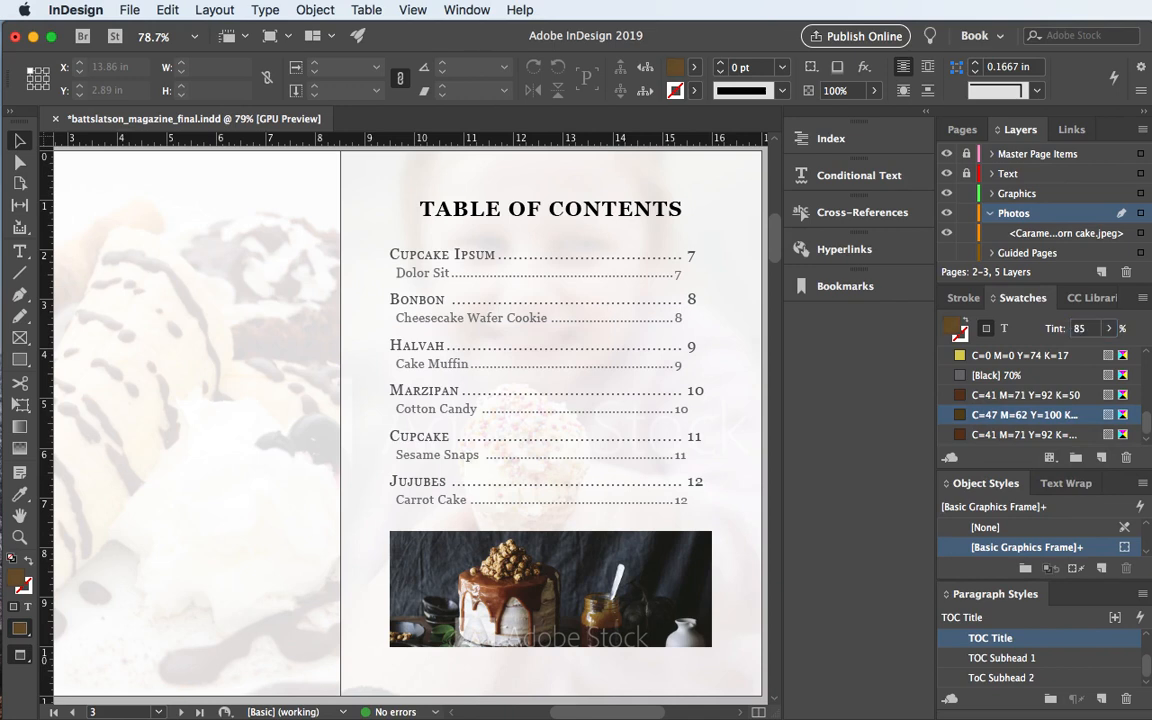
{"action": "left_click", "coordinate": [1020, 418]}
{"action": "left_click", "coordinate": [1030, 416]}
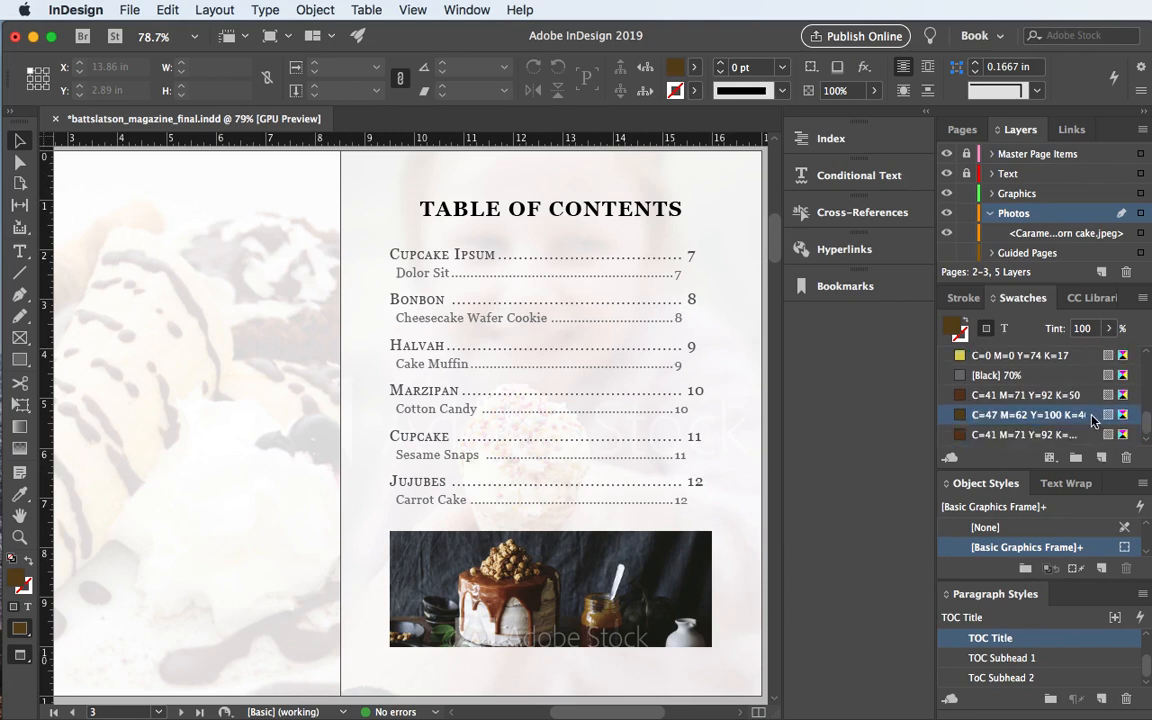
{"action": "left_click", "coordinate": [1101, 458]}
- Set the duplicate C=41 M=71 Y=92 K=50 swatch's tint to 70% and compare it with the neighboring brown swatch
{"action": "left_click", "coordinate": [995, 414]}
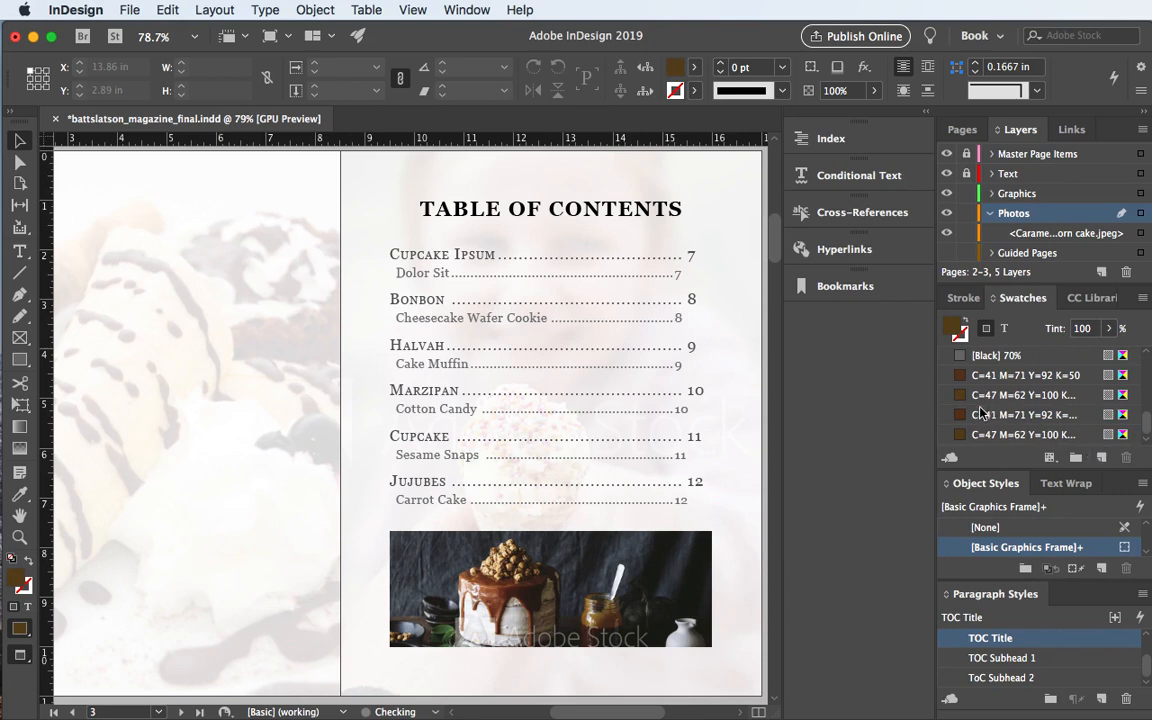
{"action": "double_click", "coordinate": [1070, 329]}
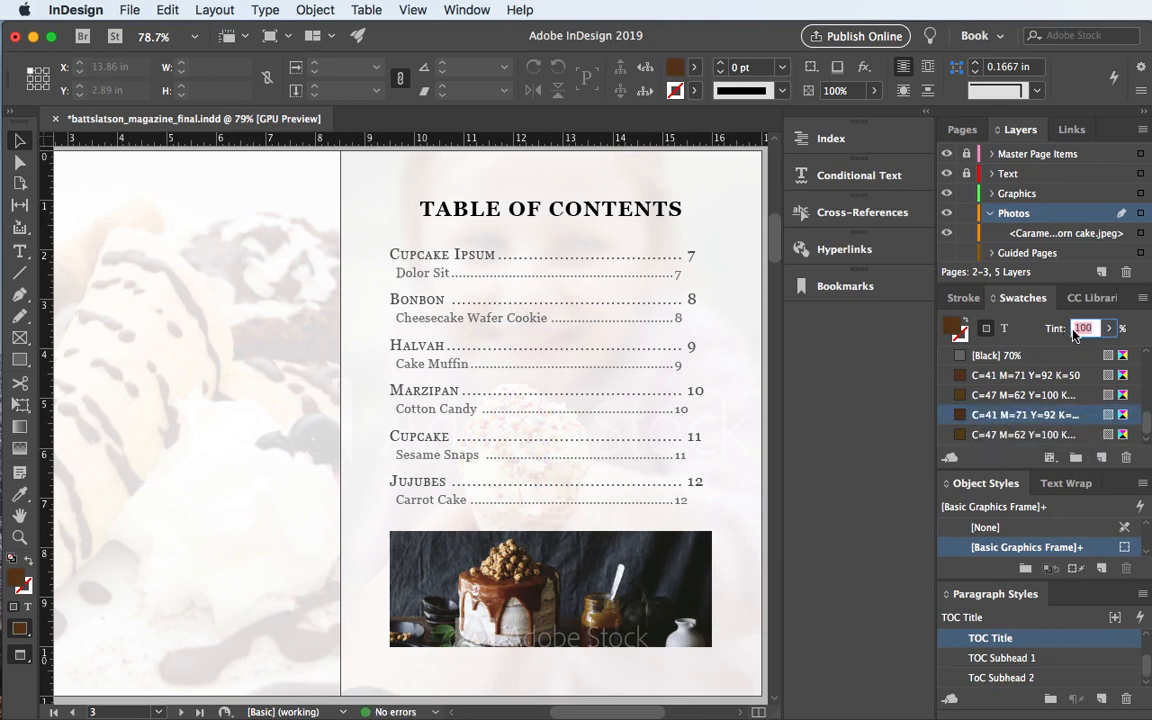
{"action": "type", "text": "70"}
{"action": "key", "text": "Return"}
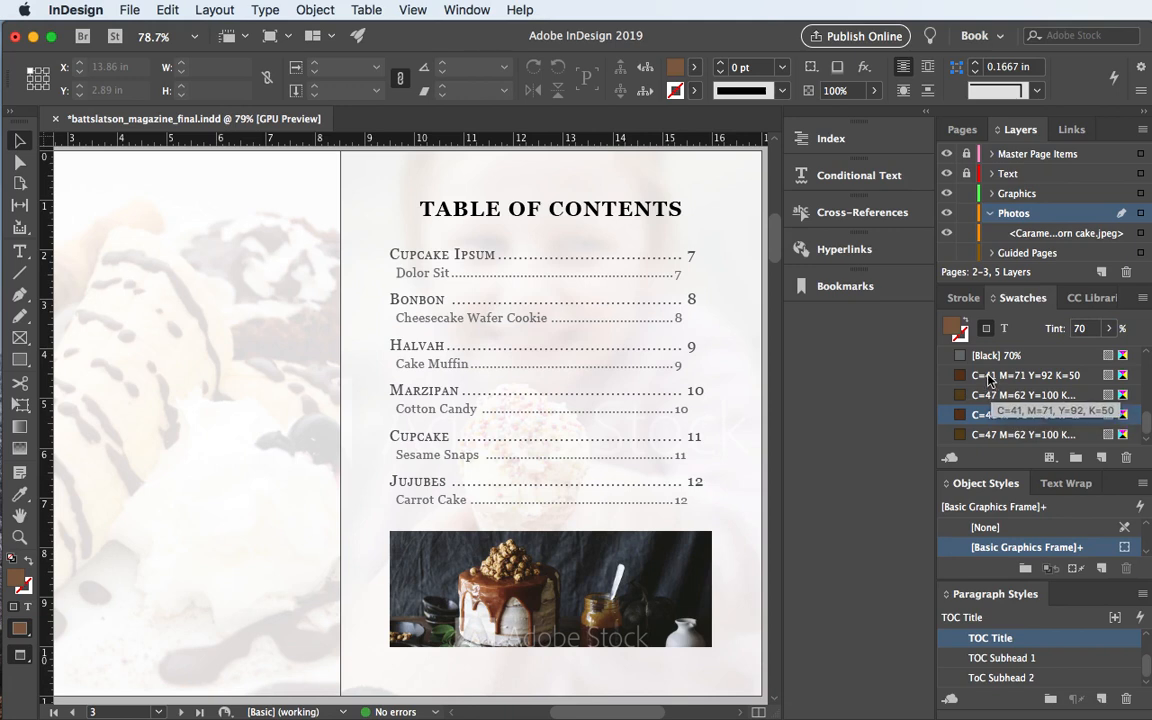
{"action": "scroll", "coordinate": [987, 380], "scroll_direction": "up", "scroll_amount": 1}
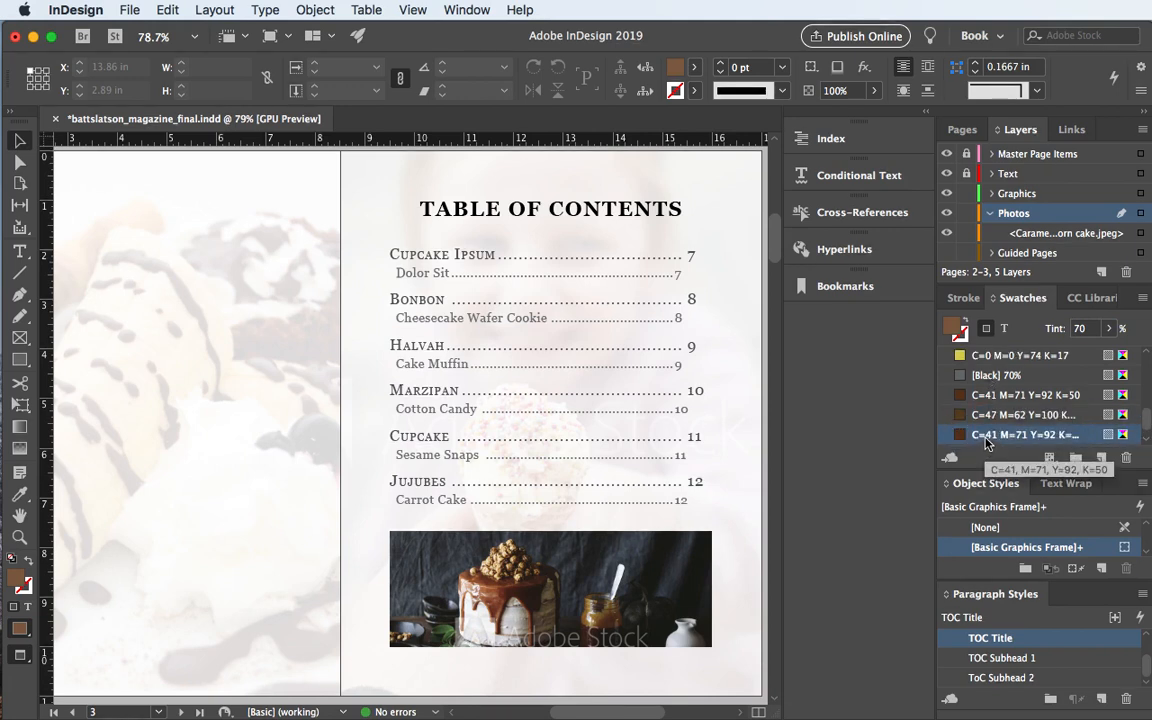
{"action": "left_click", "coordinate": [1000, 418]}
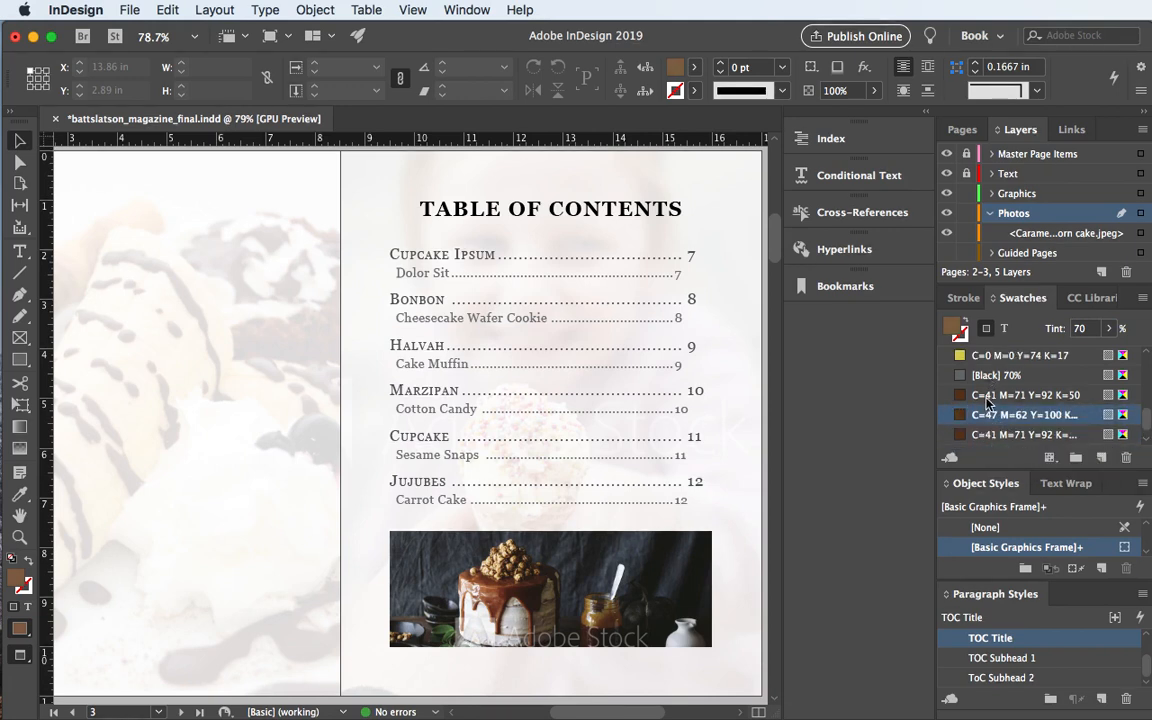
{"action": "left_click", "coordinate": [989, 432]}
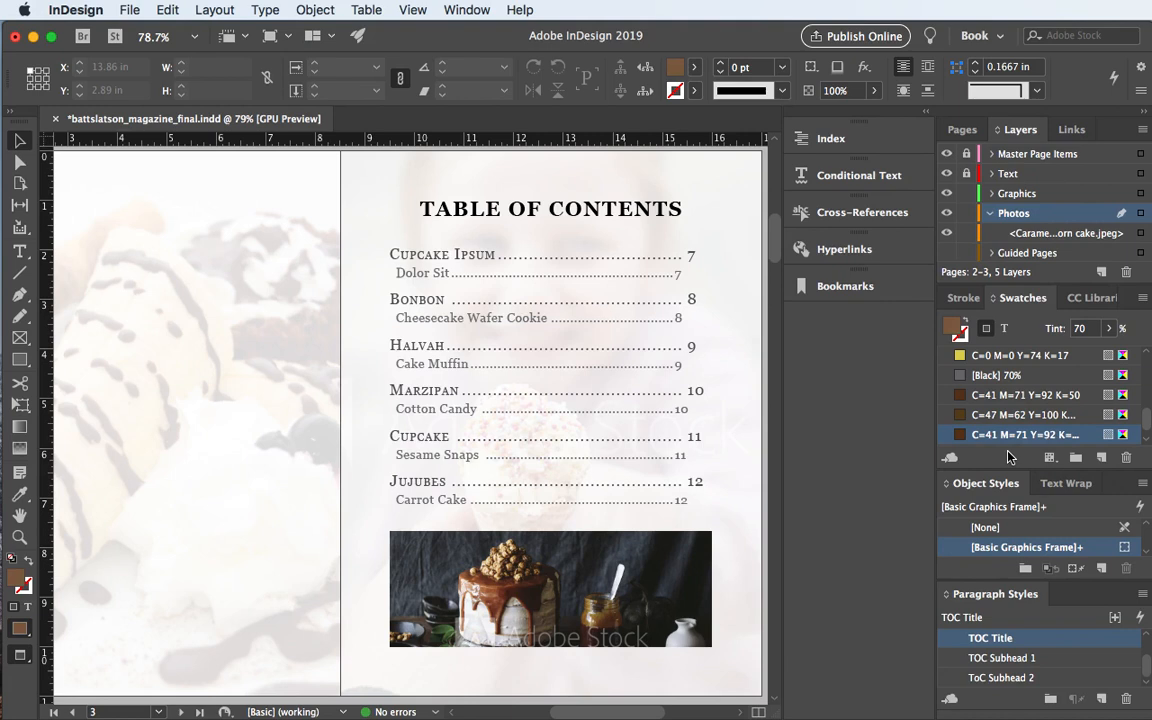
- Undo the tint changes and the duplicate swatches, back to the two original brown swatches
{"action": "key", "text": "super+z"}
{"action": "key", "text": "super+shift+z"}
{"action": "key", "text": "super+z"}
{"action": "key", "text": "super+z"}
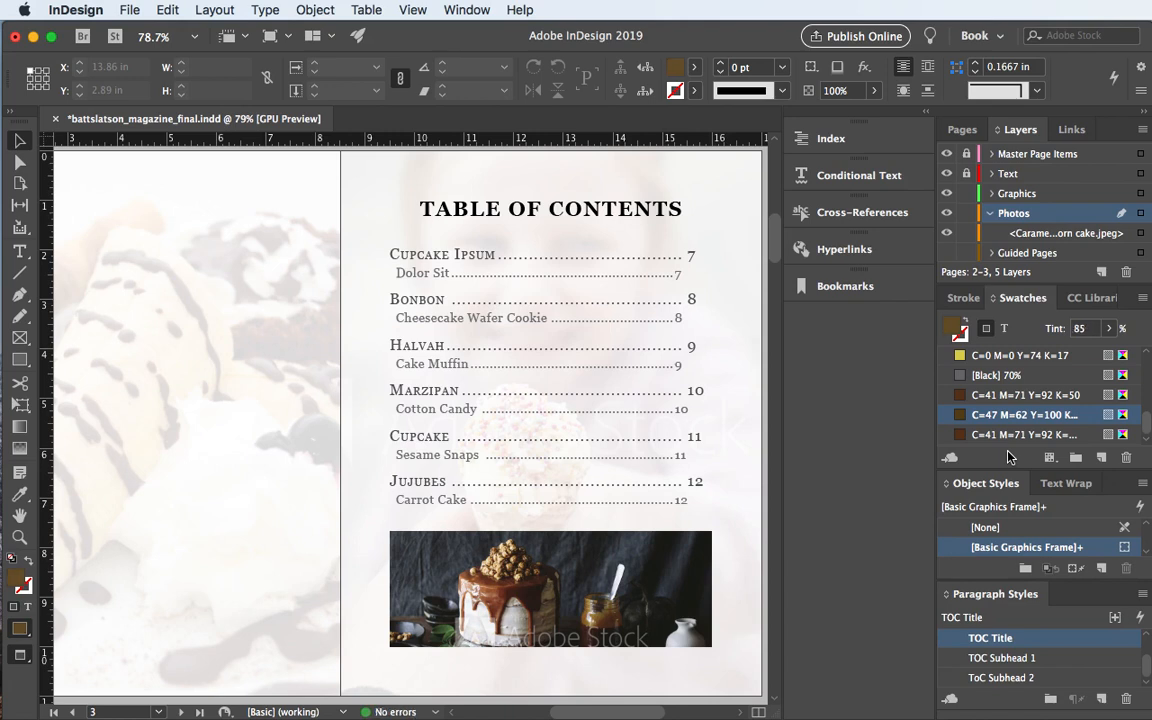
{"action": "key", "text": "super+z"}
{"action": "key", "text": "super+z"}
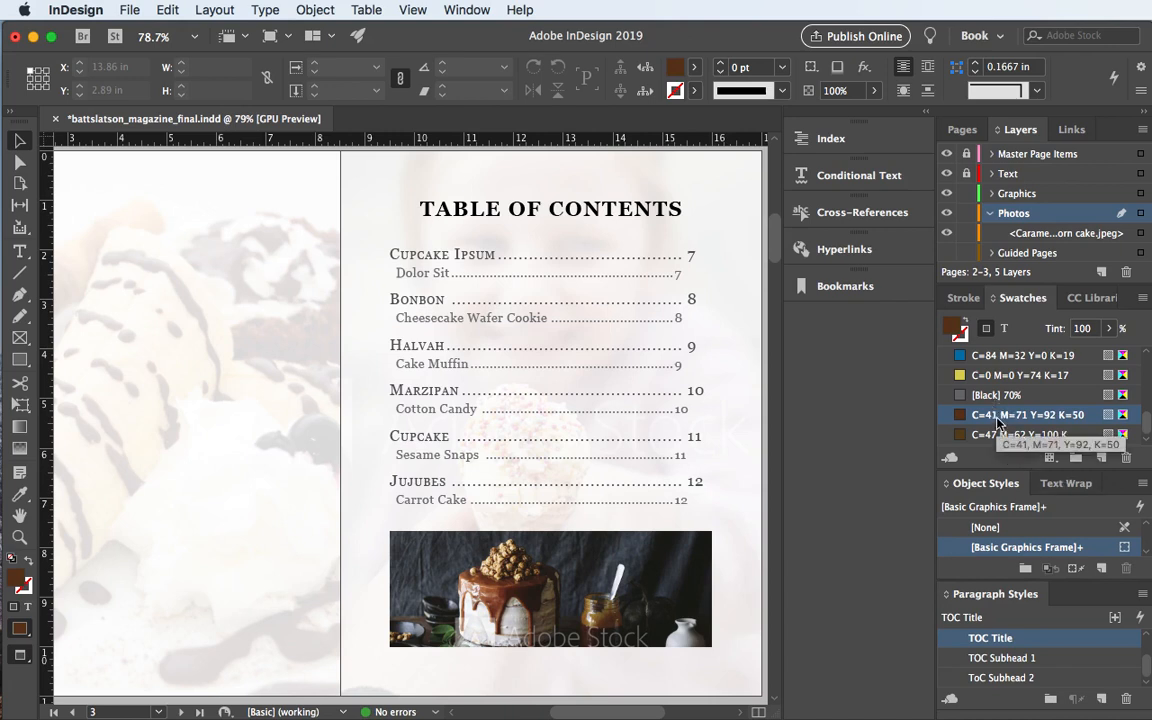
- Set the tint of the C=41 M=71 Y=92 K=50 swatch to 80% and add it as a new swatch
{"action": "left_click", "coordinate": [1052, 331]}
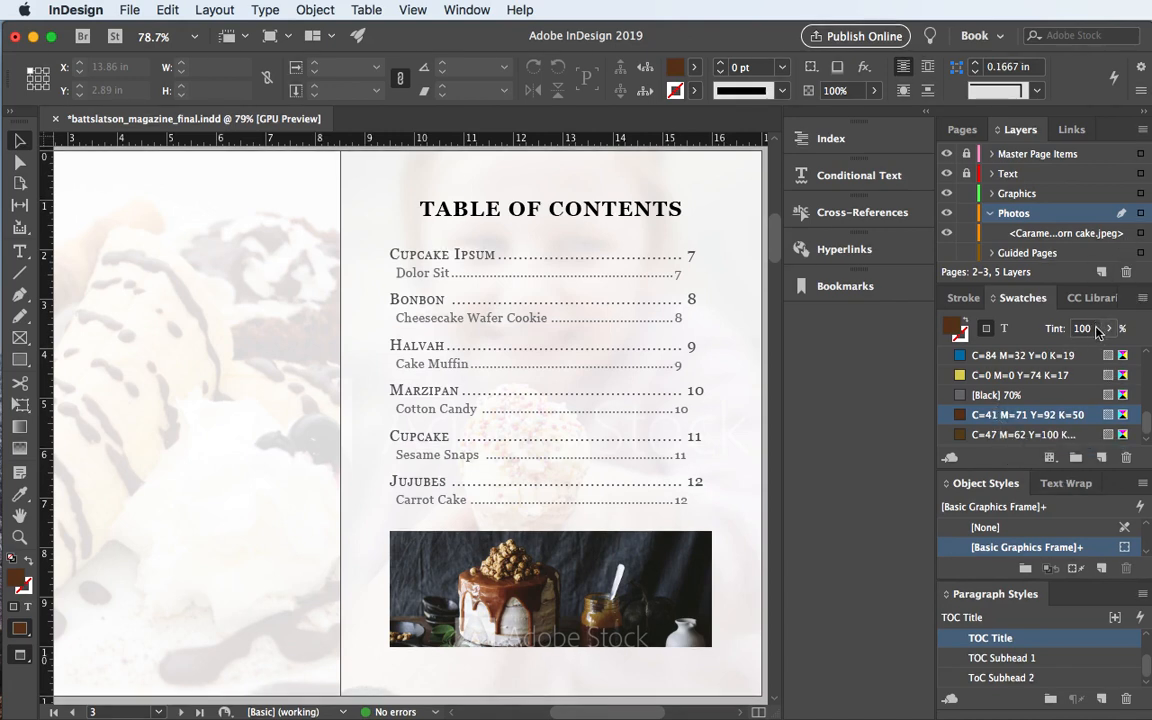
{"action": "type", "text": "80"}
{"action": "key", "text": "Return"}
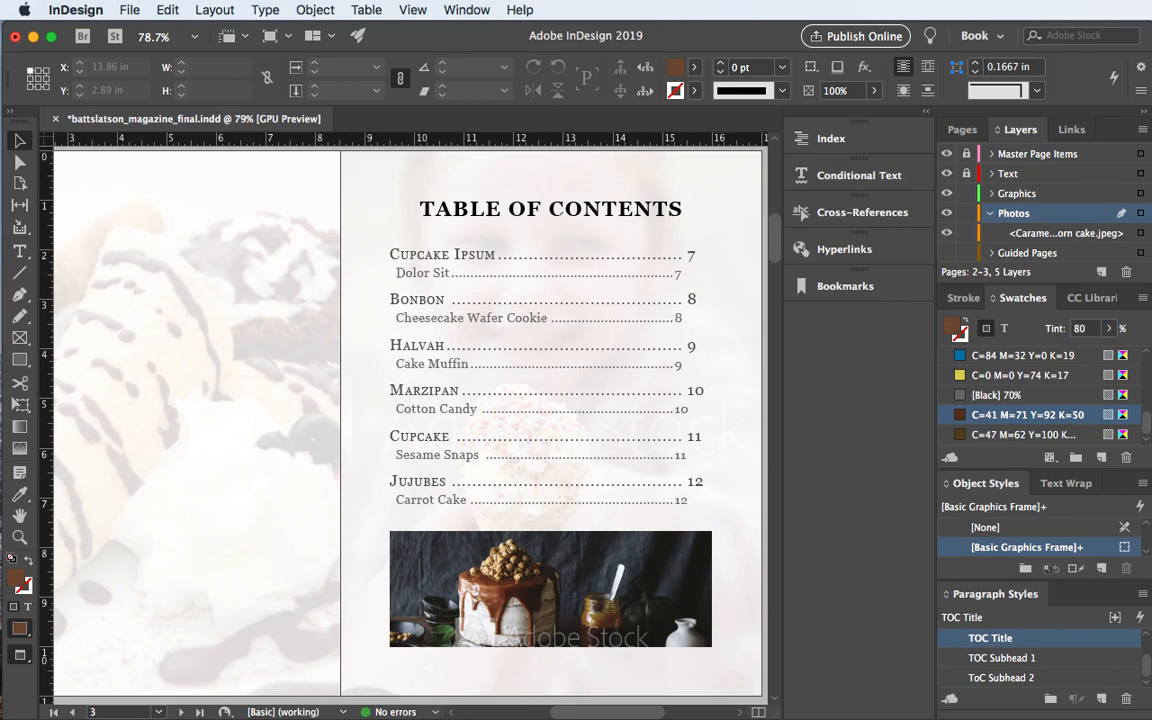
{"action": "left_click", "coordinate": [1101, 457]}
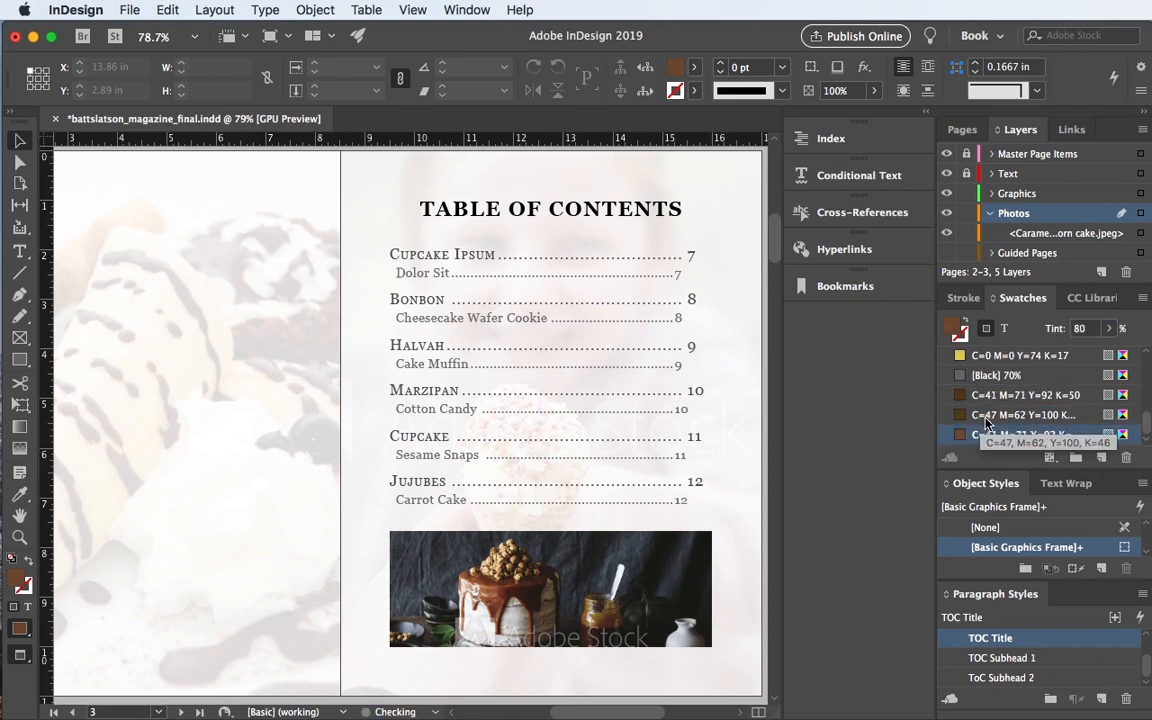
- Delete the C=47 M=62 Y=100 K=46 swatch and the 80% tint swatch, keeping the original C=41 M=71 Y=92 K=50 swatch
{"action": "left_click", "coordinate": [982, 418]}
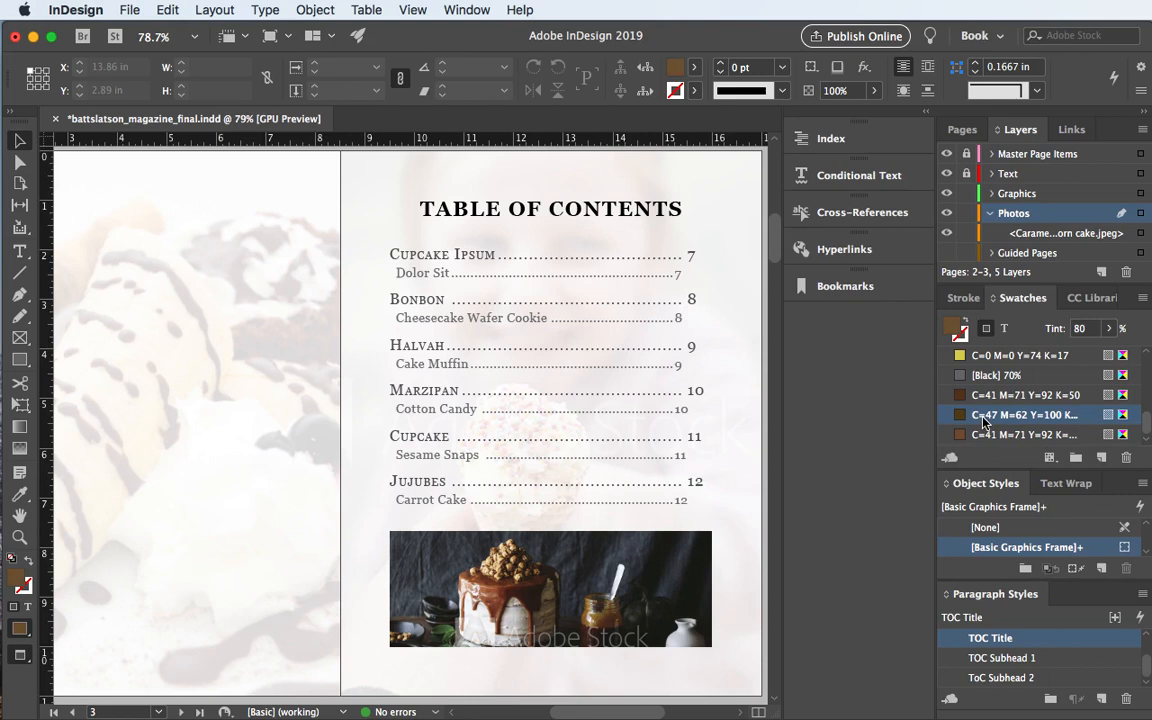
{"action": "left_click", "coordinate": [1068, 330]}
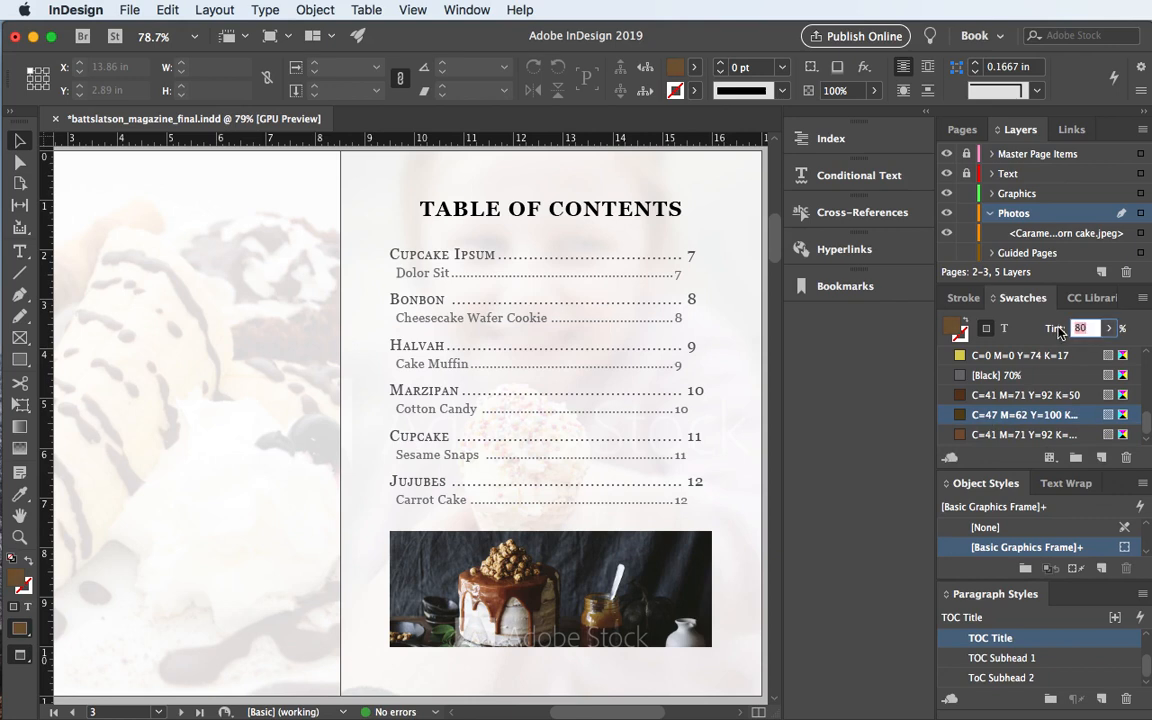
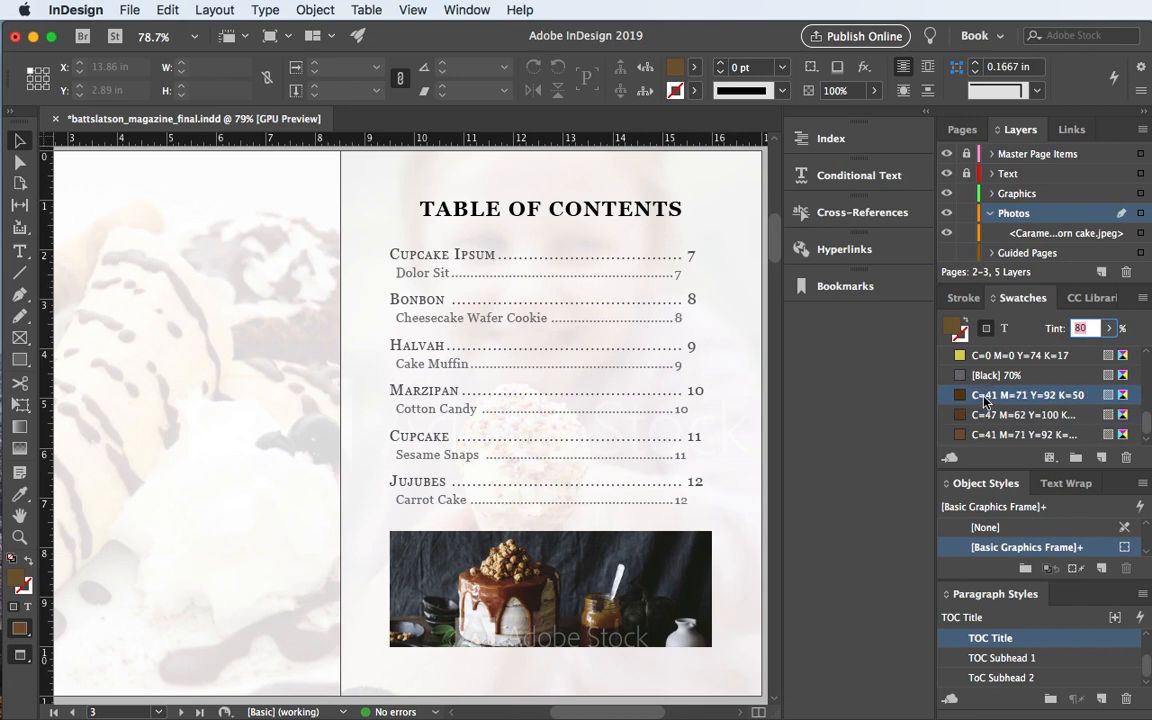
{"action": "left_click", "coordinate": [990, 437], "text": "shift"}
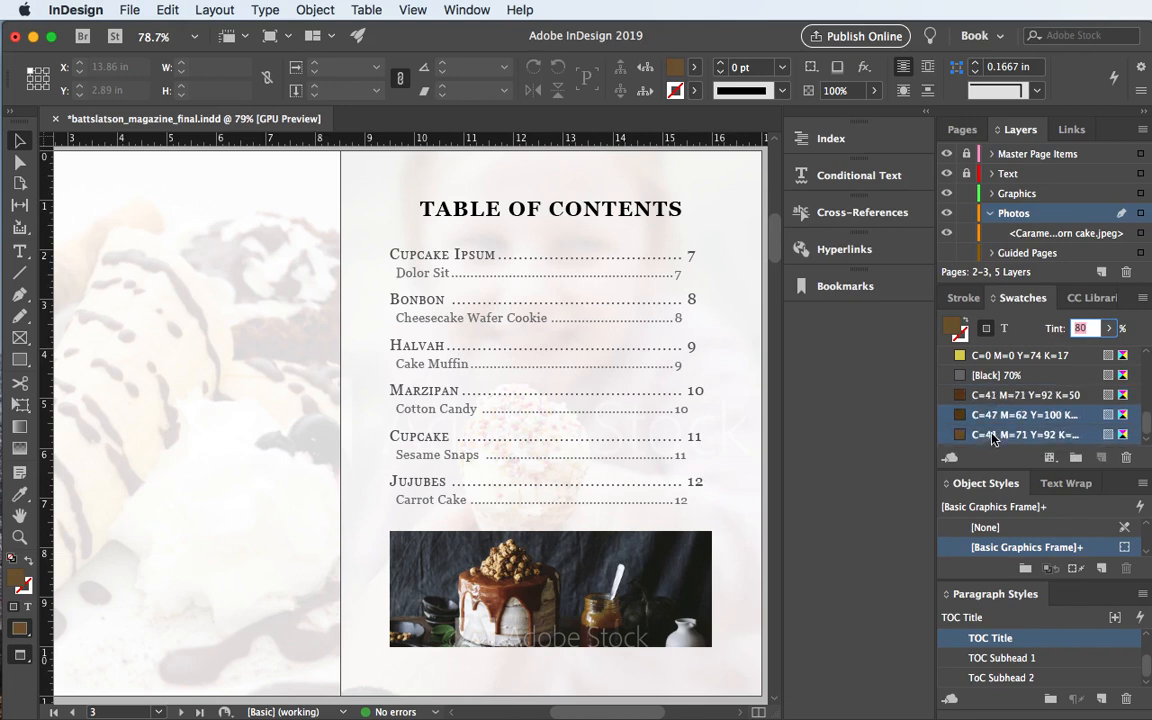
{"action": "left_click", "coordinate": [992, 419]}
{"action": "scroll", "coordinate": [995, 422], "scroll_direction": "up", "scroll_amount": 3}
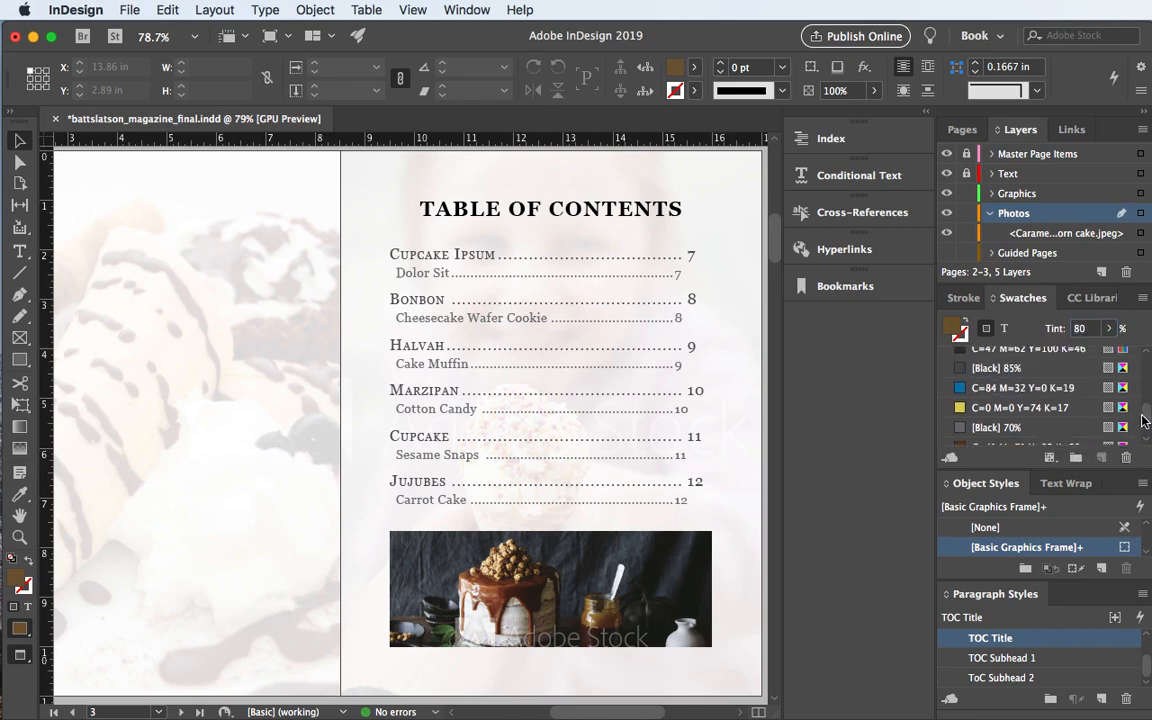
{"action": "scroll", "coordinate": [1148, 432], "scroll_direction": "down", "scroll_amount": 2}
{"action": "left_click", "coordinate": [1126, 459]}
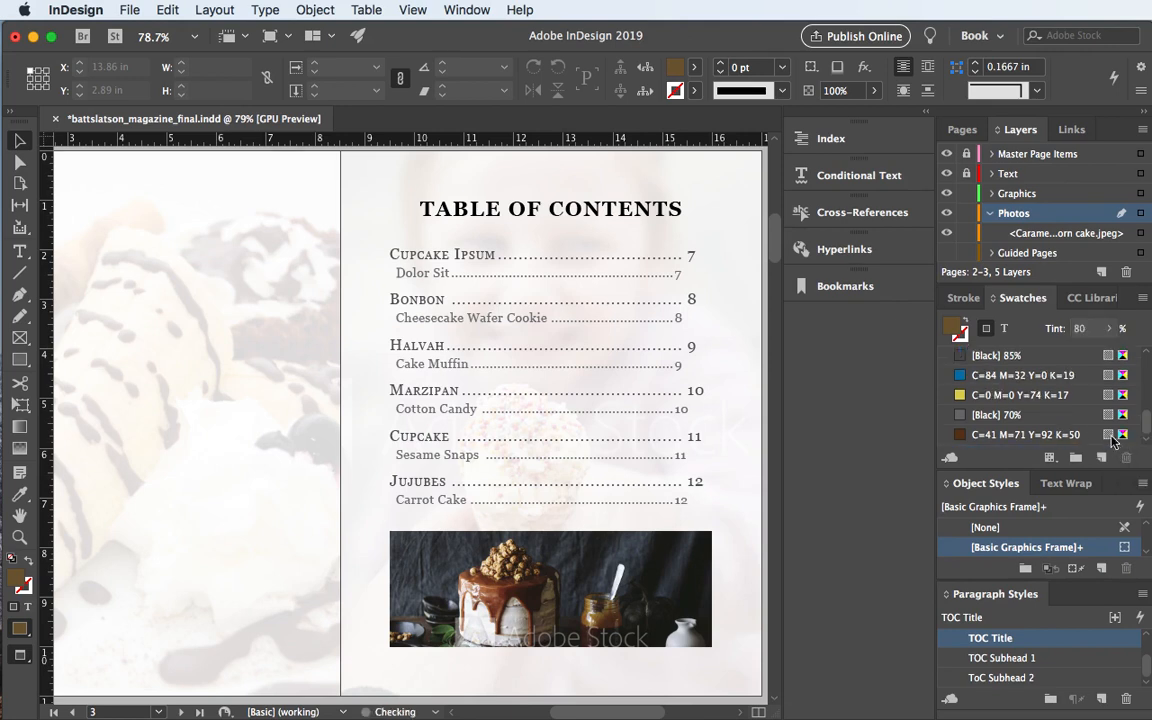
- Set the tint back to 100% for the C=41 M=71 Y=92 K=50 swatch
{"action": "left_click", "coordinate": [1000, 434]}
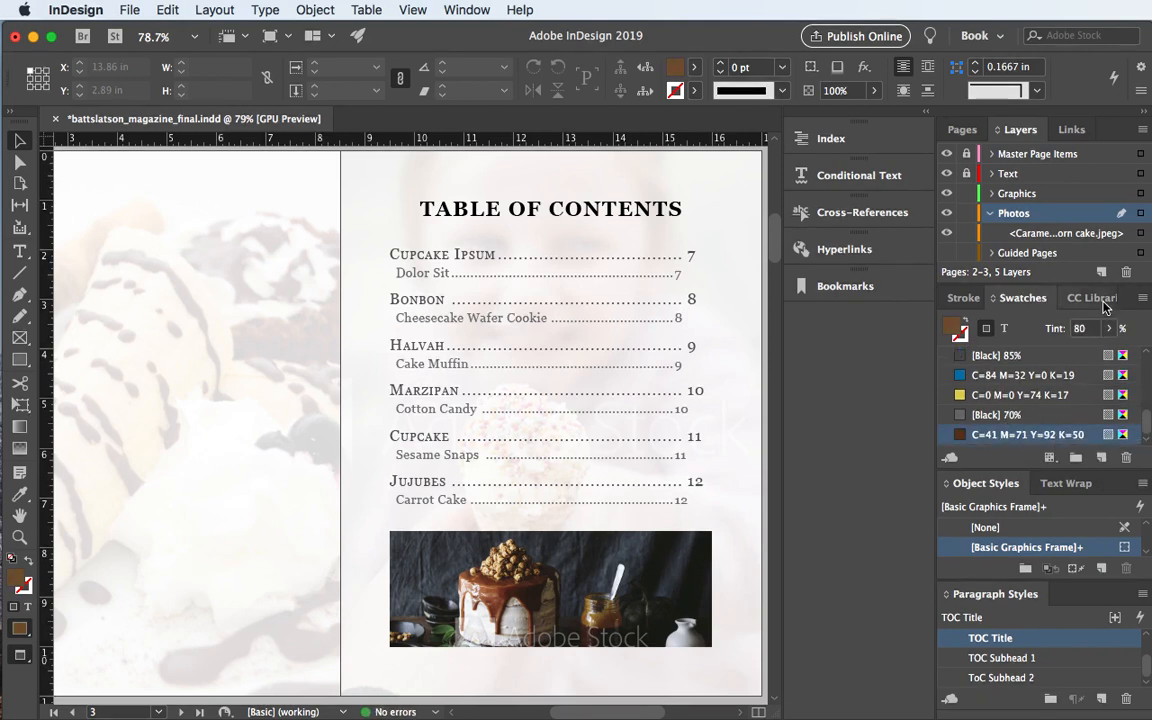
{"action": "left_click", "coordinate": [1083, 328]}
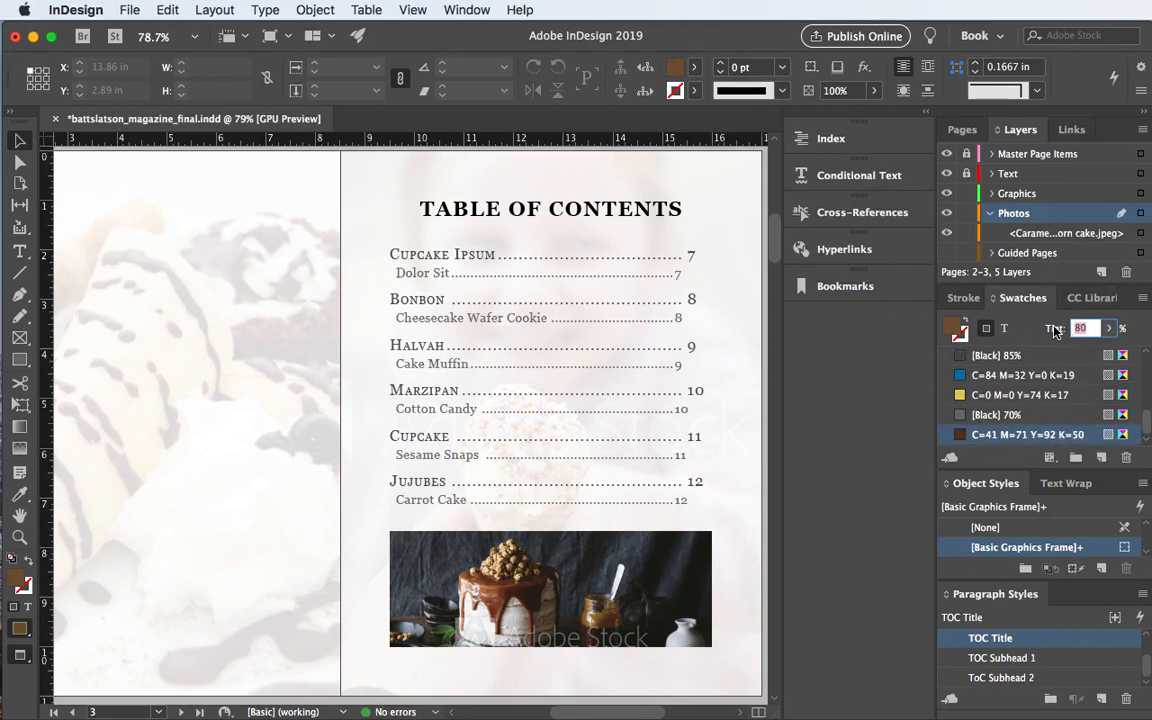
{"action": "type", "text": "100"}
{"action": "key", "text": "Return"}
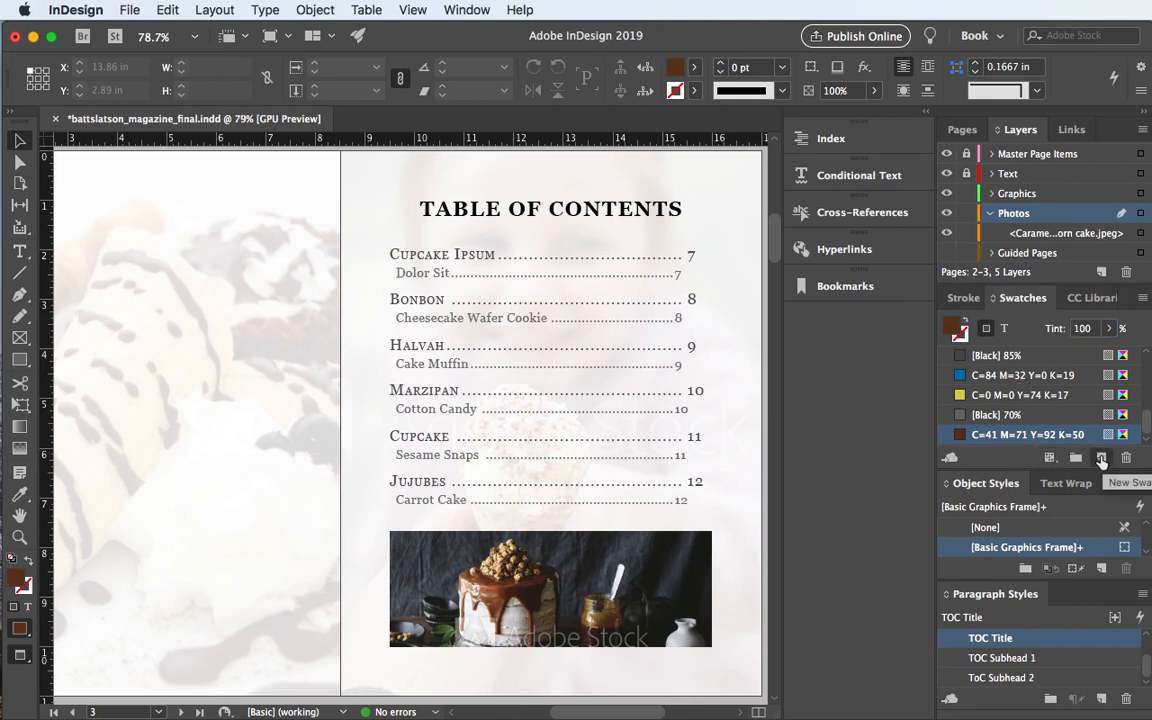
{"action": "left_click", "coordinate": [1101, 459]}
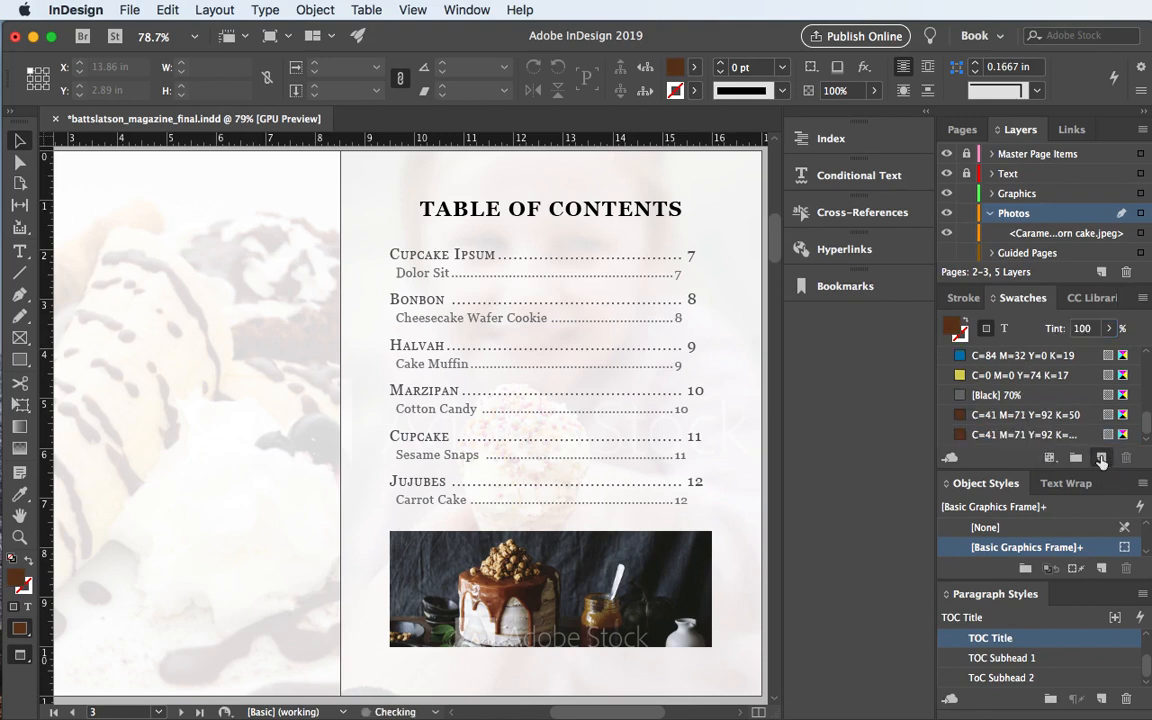
{"action": "left_click", "coordinate": [1006, 438]}
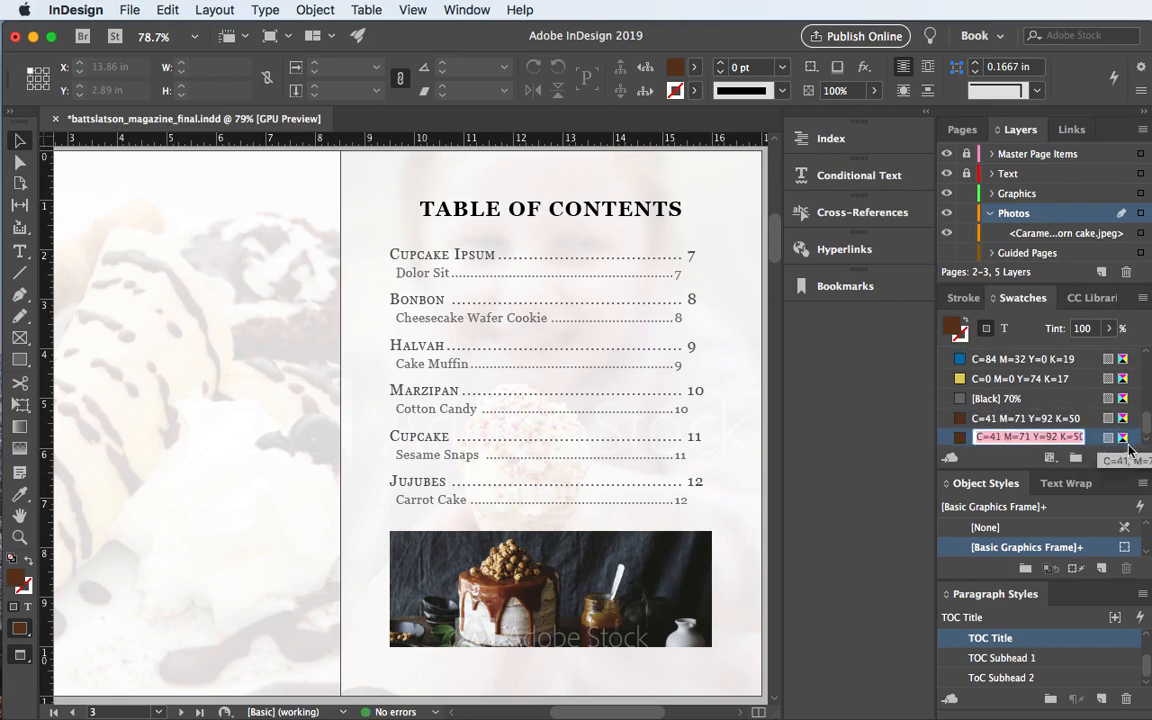
{"action": "left_click", "coordinate": [1126, 458]}
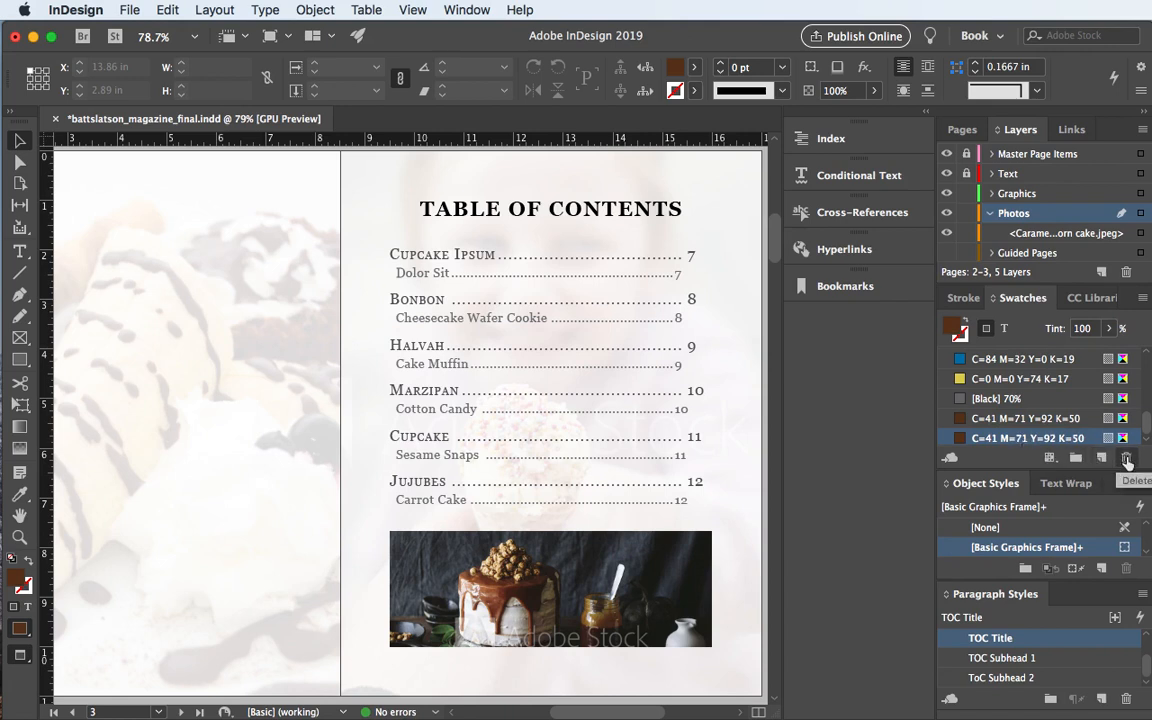
{"action": "left_click", "coordinate": [1126, 458]}
- Add a new swatch with an 85% tint of C=41 M=71 Y=92 K=50
{"action": "left_click", "coordinate": [1006, 442]}
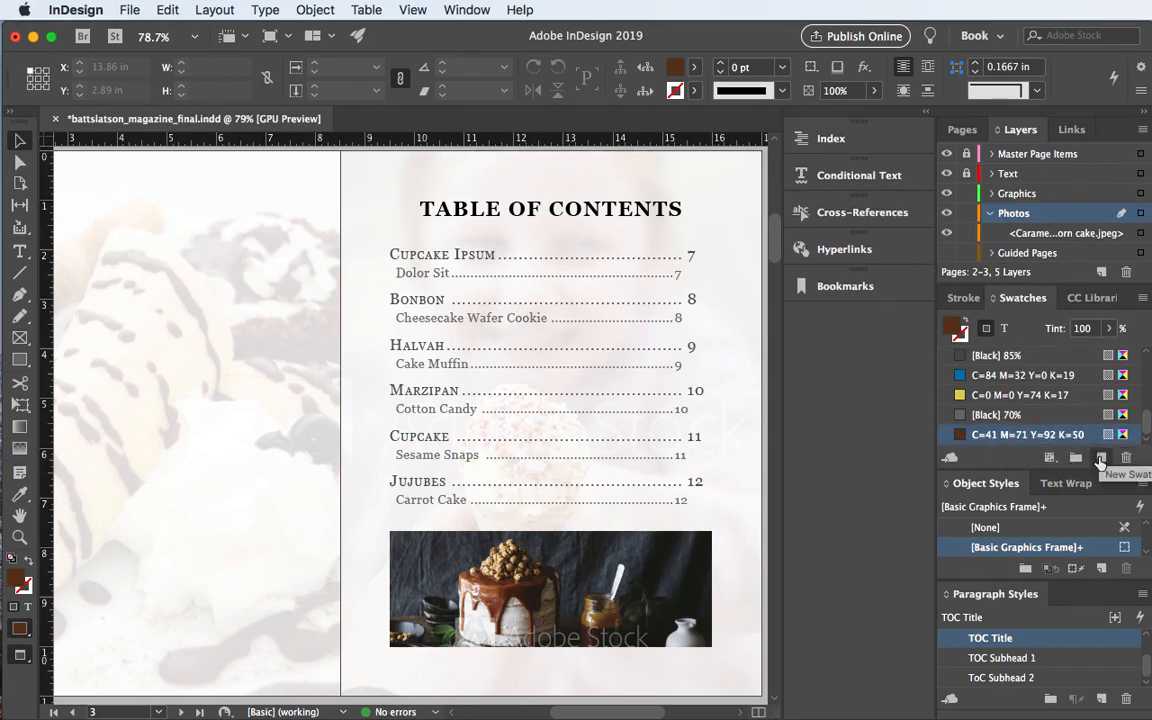
{"action": "left_click_drag", "start_coordinate": [1097, 329], "coordinate": [1057, 329]}
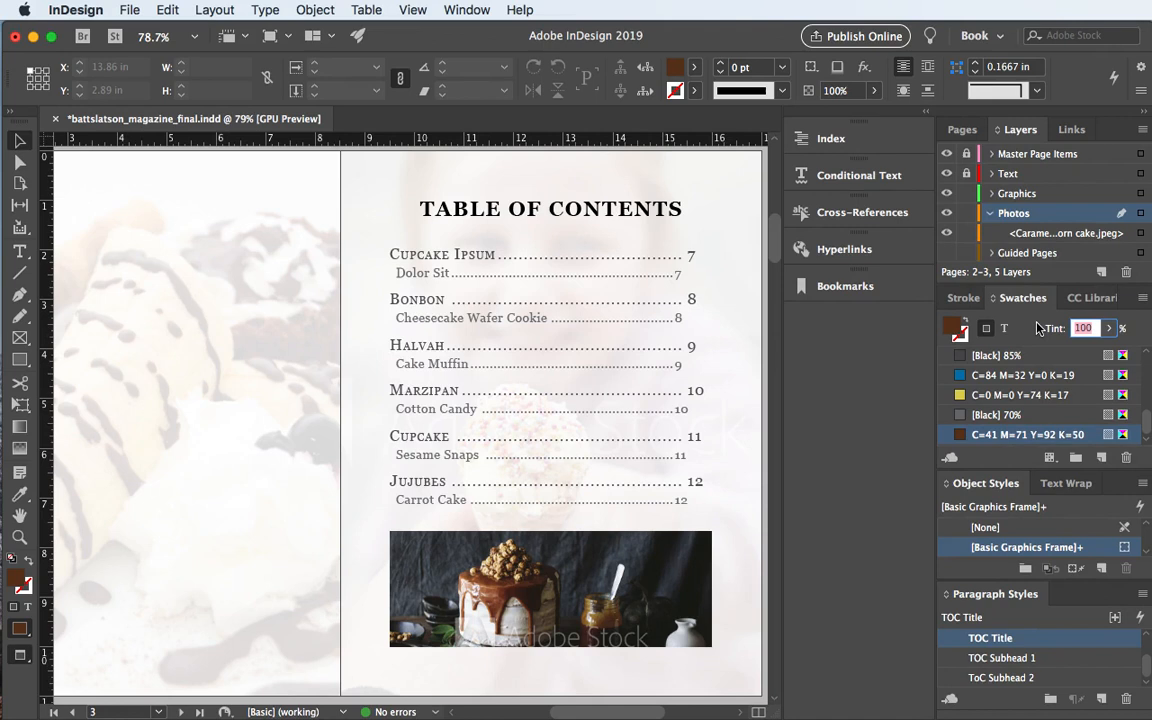
{"action": "type", "text": "85"}
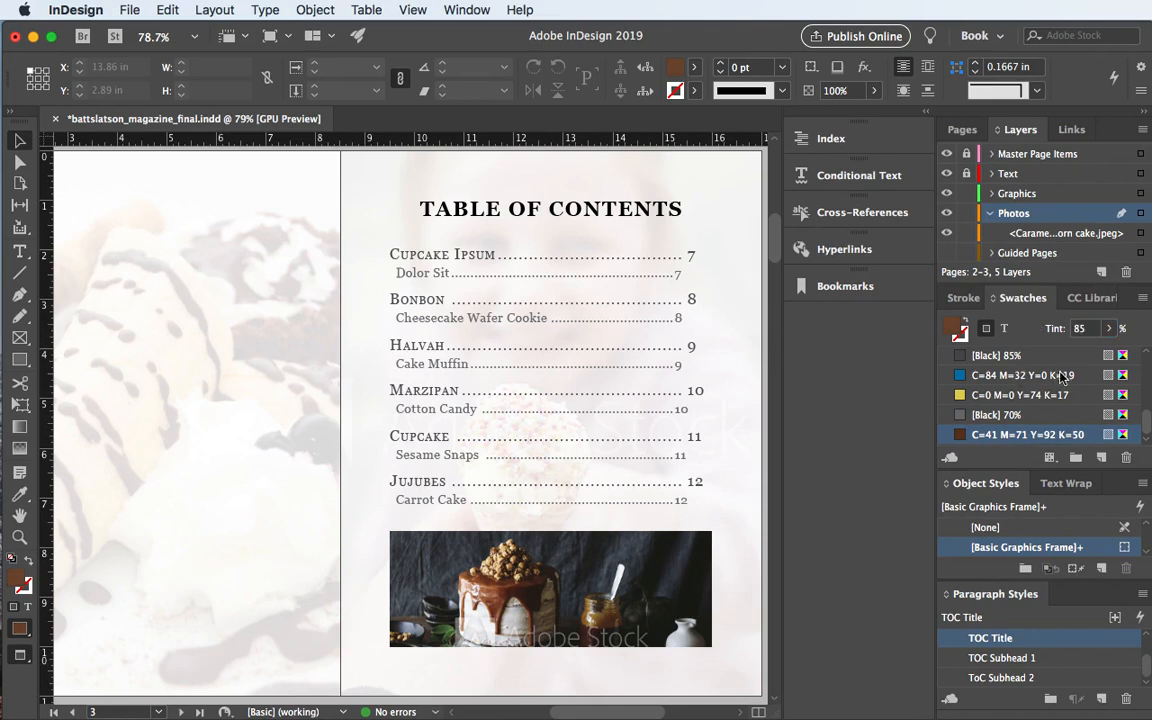
{"action": "left_click", "coordinate": [1101, 457]}
- Add a 70% tint of the same brown as another swatch, and reselect the original C=41 M=71 Y=92 K=50 swatch
{"action": "left_click", "coordinate": [1021, 436]}
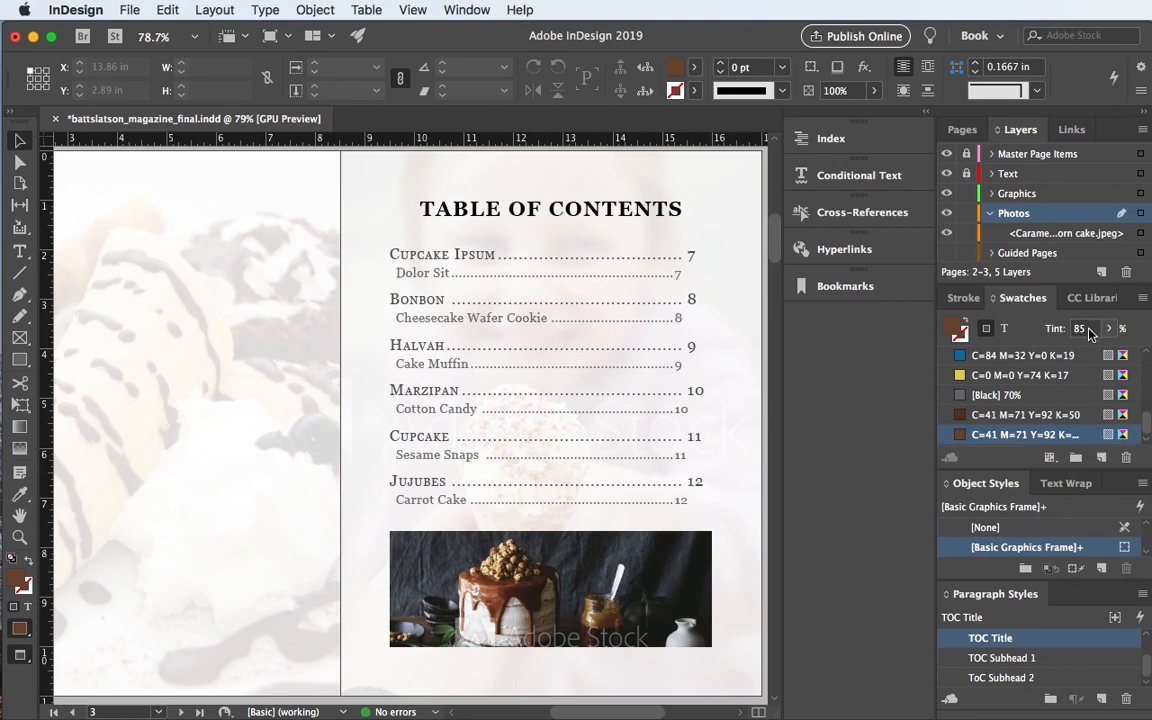
{"action": "left_click", "coordinate": [1045, 328]}
{"action": "type", "text": "70"}
{"action": "key", "text": "Return"}
{"action": "left_click", "coordinate": [1101, 457]}
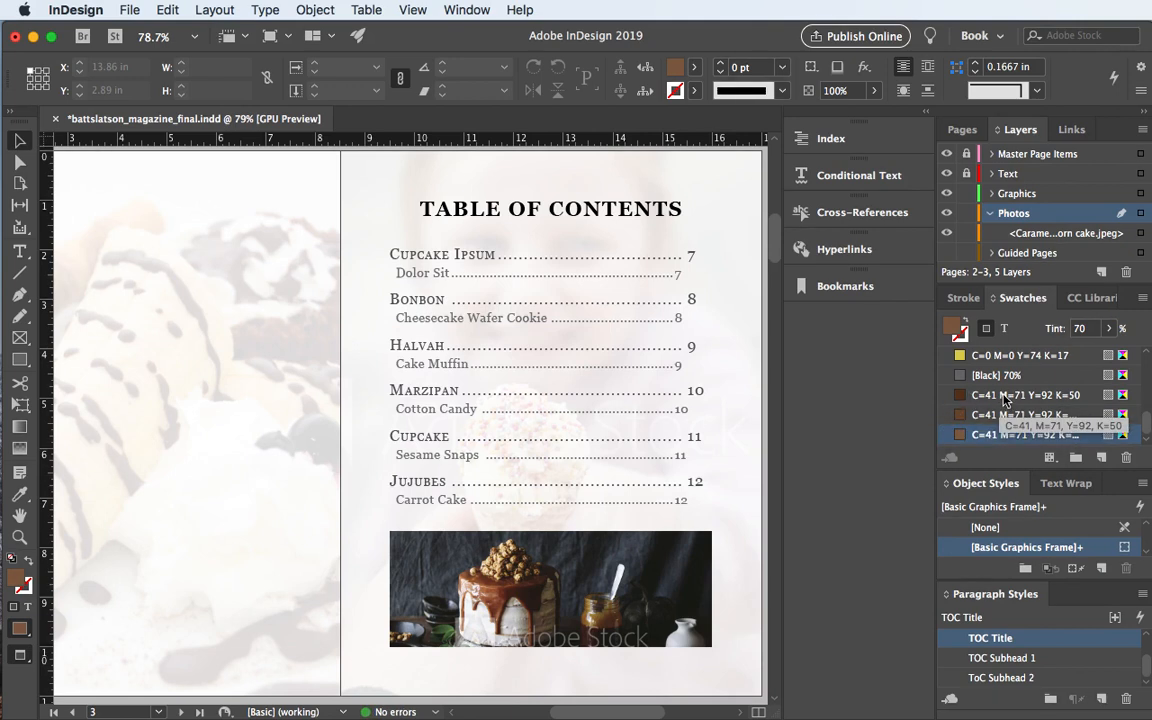
{"action": "left_click", "coordinate": [1005, 397]}
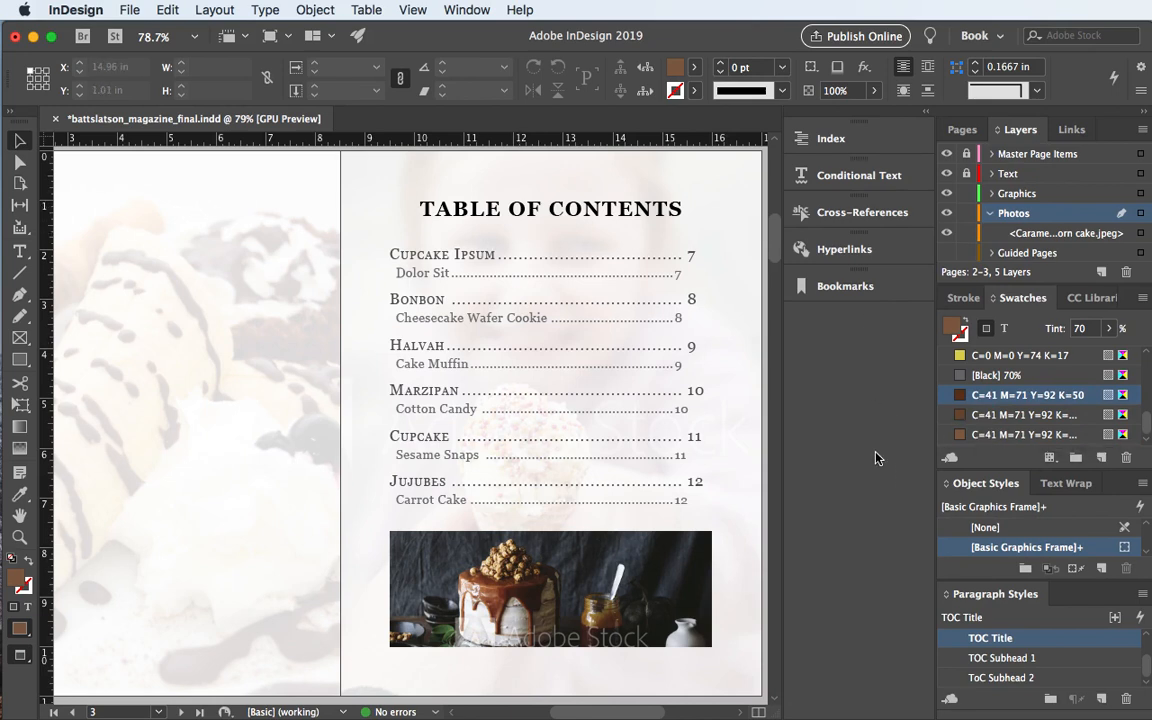
- Change the TOC Title paragraph style's character color to C=41 M=71 Y=92 K=50
{"action": "double_click", "coordinate": [985, 643]}
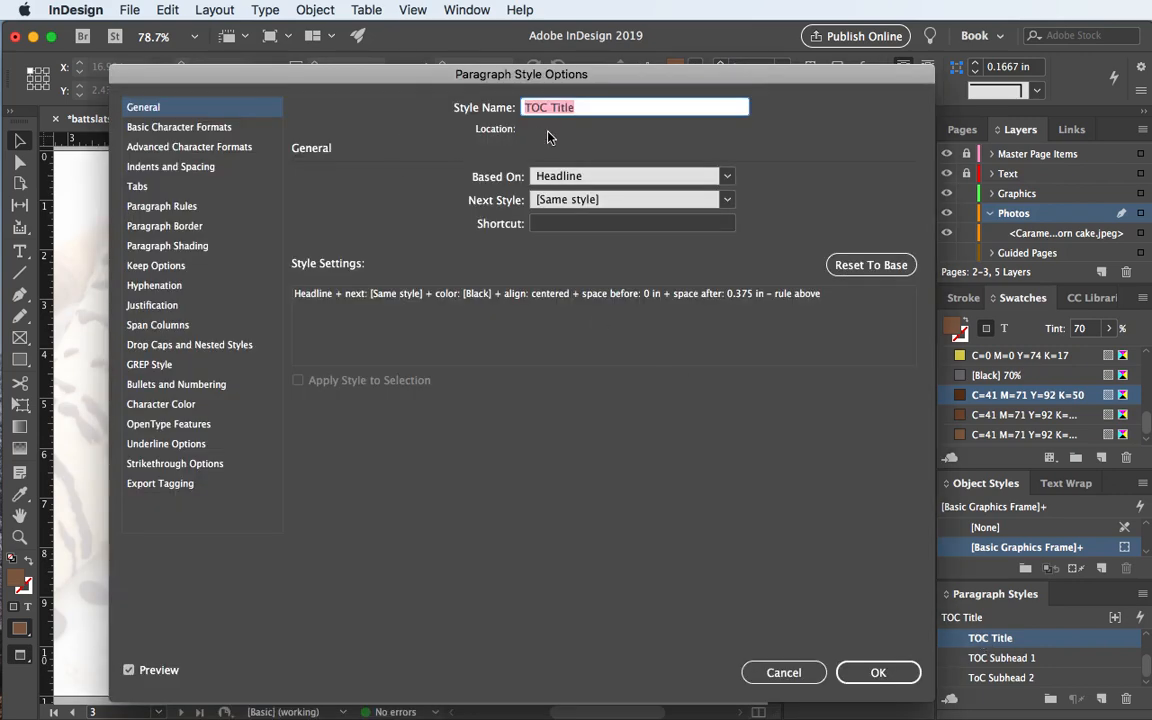
{"action": "left_click", "coordinate": [140, 404]}
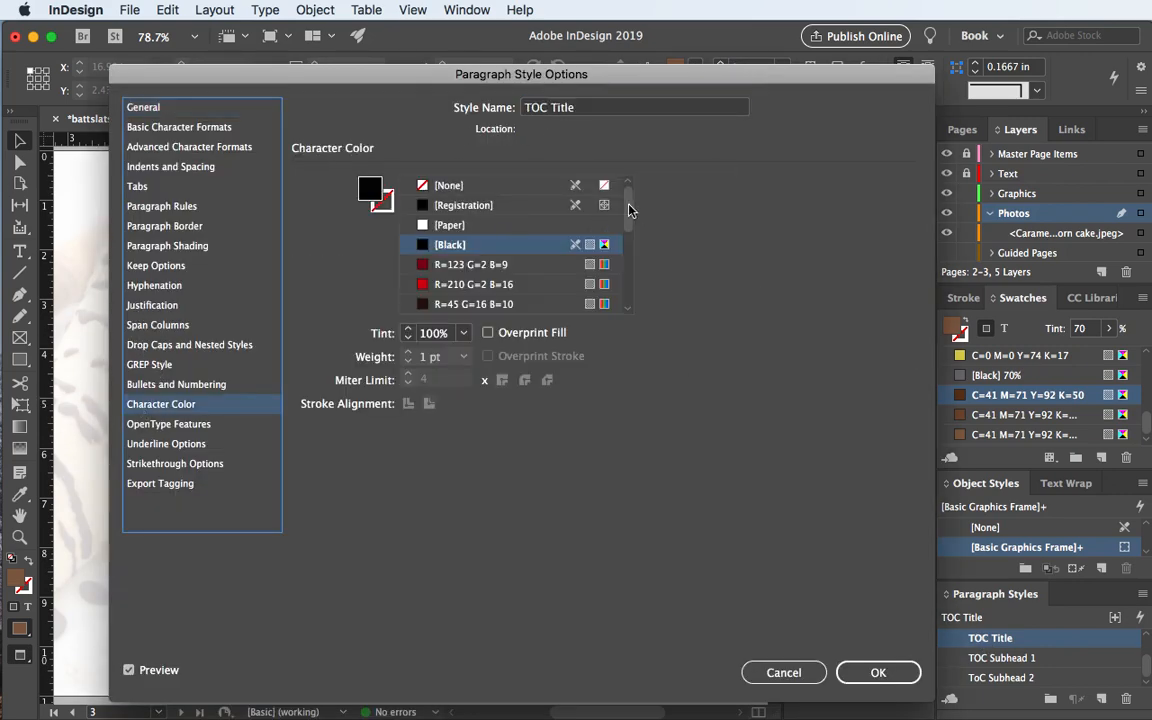
{"action": "scroll", "coordinate": [628, 208], "scroll_direction": "down", "scroll_amount": 5}
{"action": "left_click", "coordinate": [485, 264]}
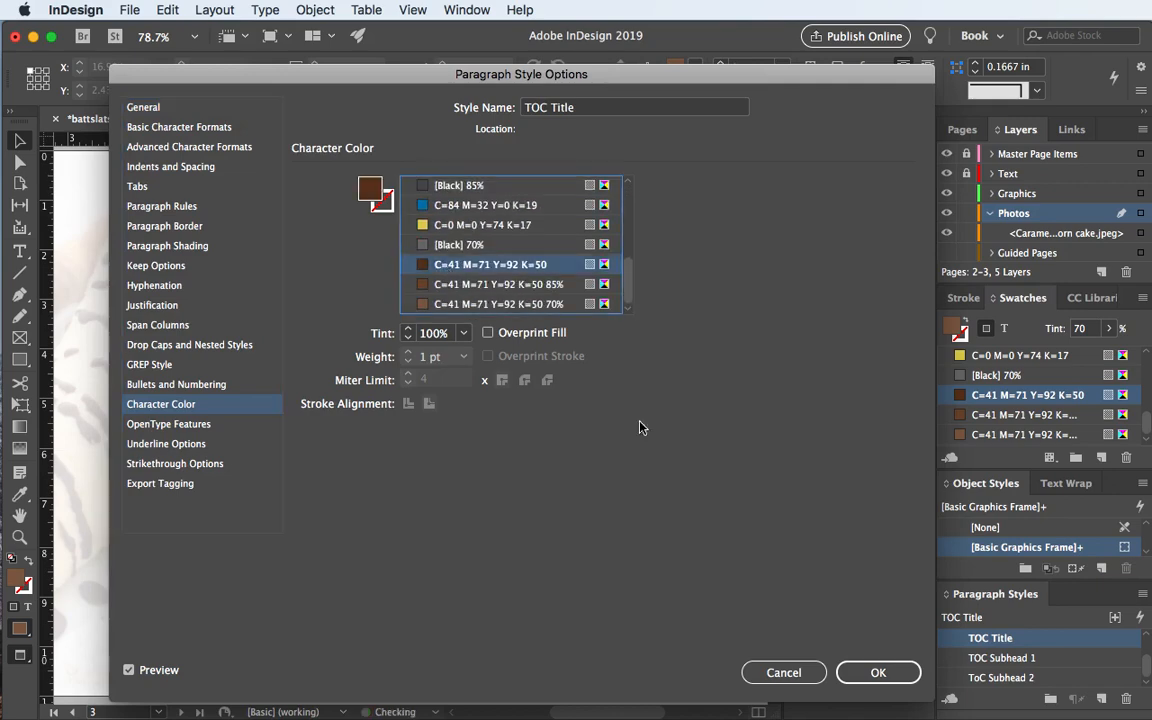
{"action": "left_click", "coordinate": [884, 673]}
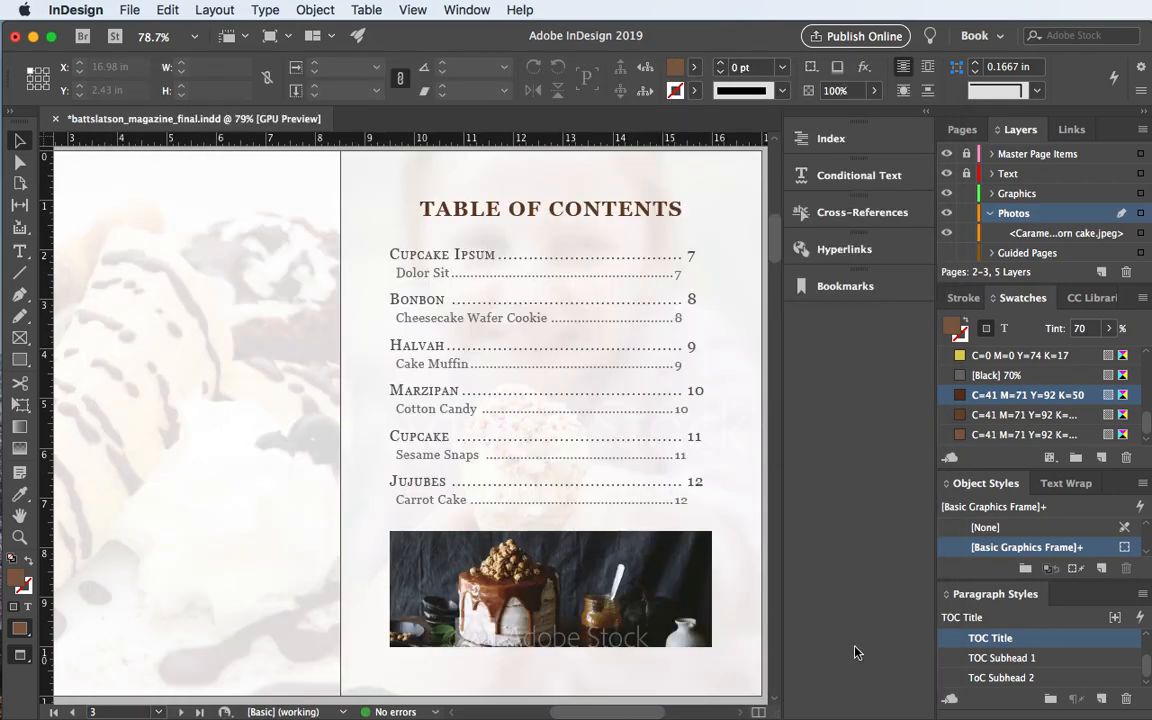
- Change the TOC Subhead 1 paragraph style's character color to C=41 M=71 Y=92 K=50 85%
{"action": "double_click", "coordinate": [995, 658]}
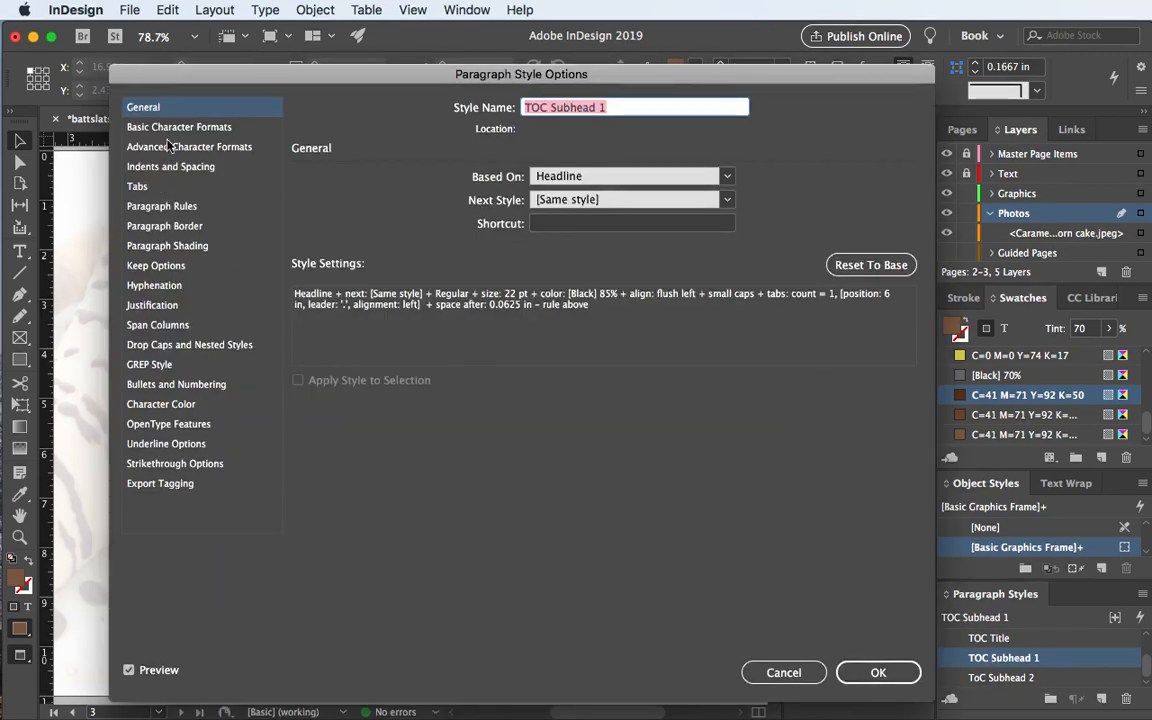
{"action": "left_click", "coordinate": [158, 404]}
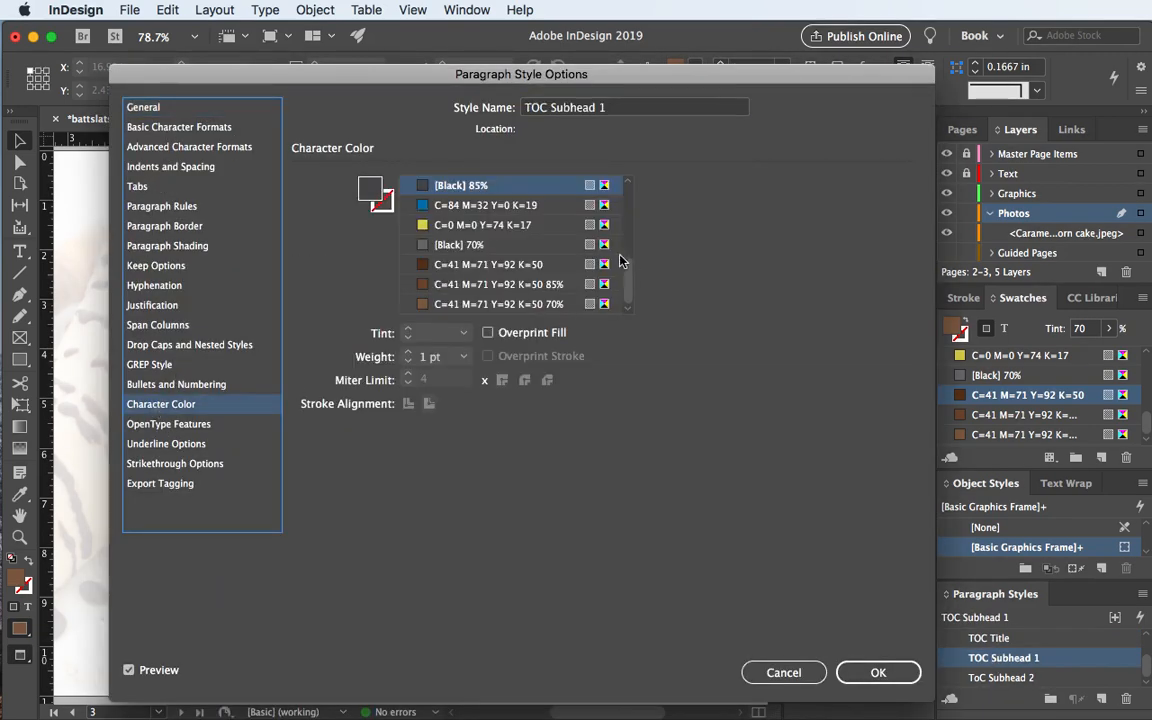
{"action": "left_click", "coordinate": [480, 284]}
{"action": "left_click", "coordinate": [876, 673]}
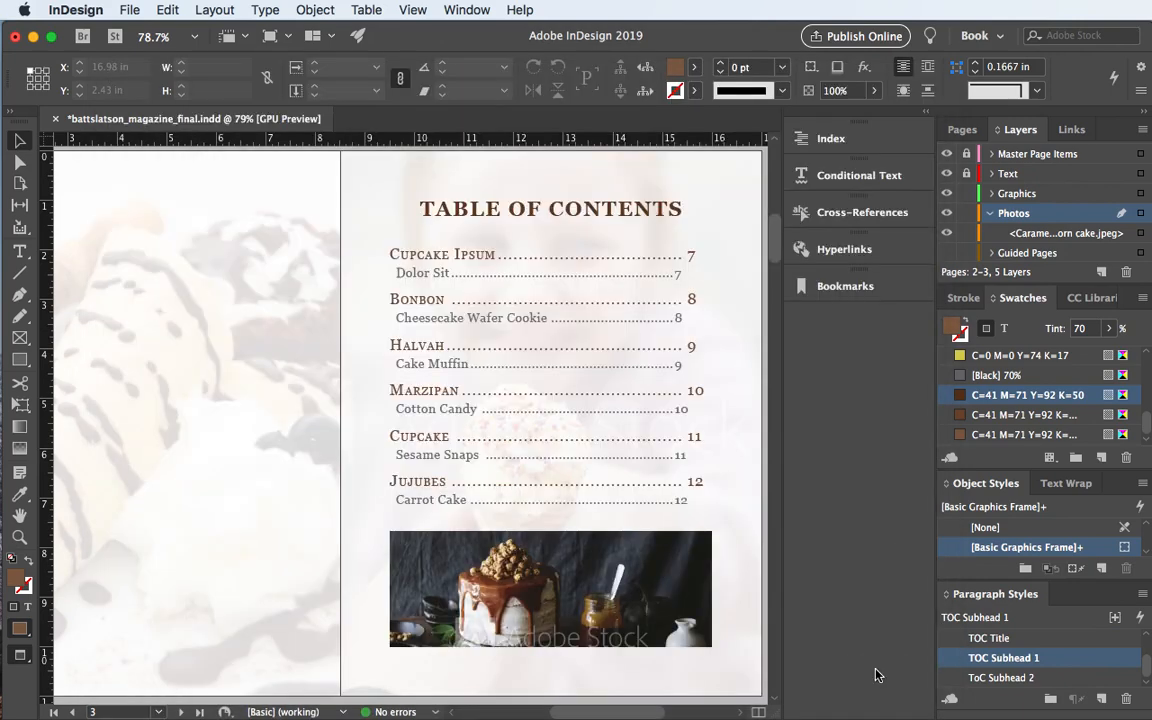
- Change the ToC Subhead 2 paragraph style's character color to C=41 M=71 Y=92 K=50 70% and save the document
{"action": "left_click", "coordinate": [1031, 679]}
{"action": "double_click", "coordinate": [1031, 679]}
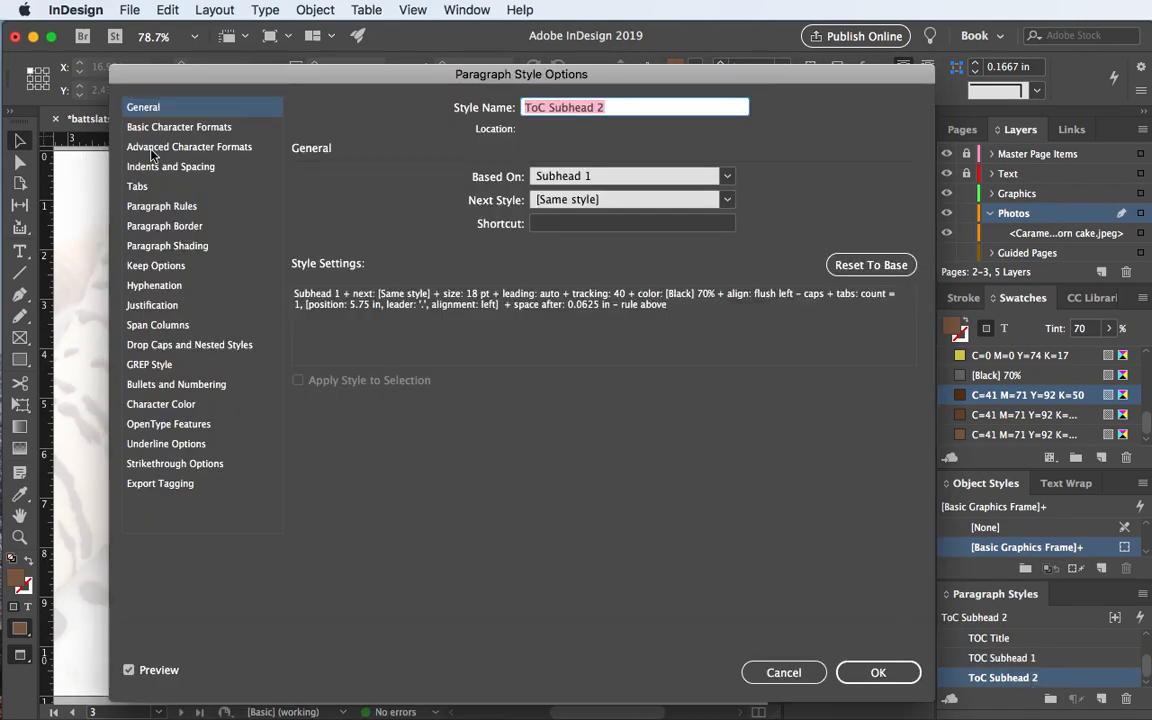
{"action": "left_click", "coordinate": [150, 404]}
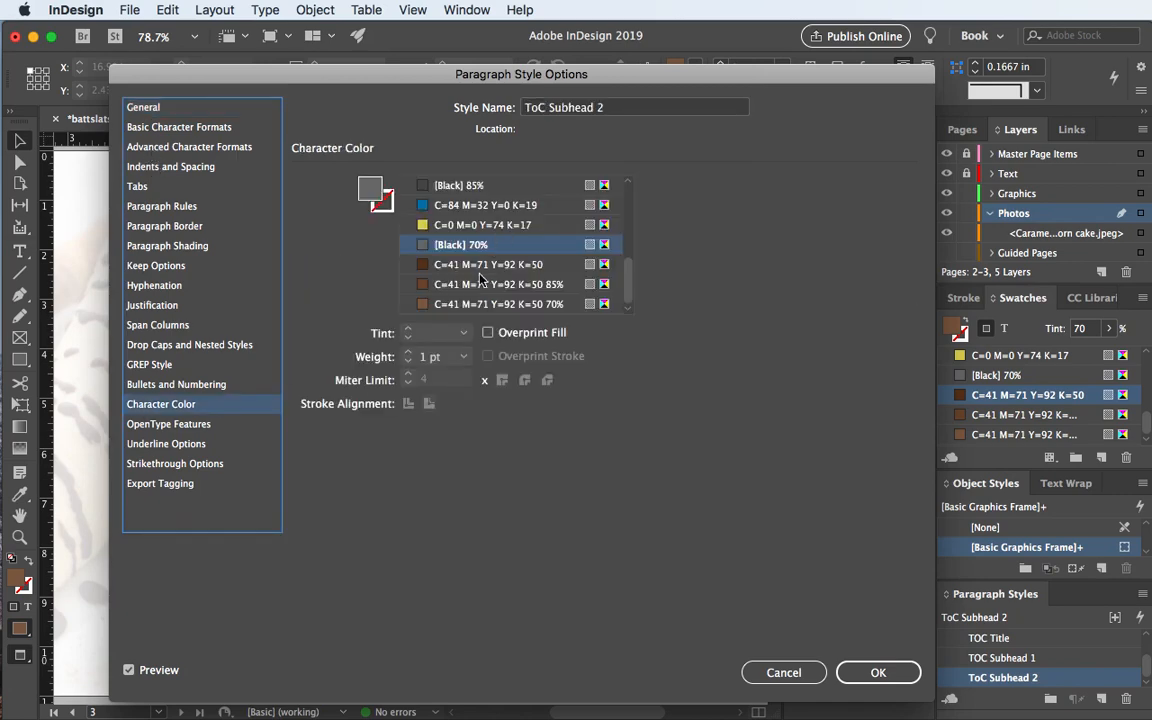
{"action": "left_click", "coordinate": [474, 304]}
{"action": "left_click", "coordinate": [878, 672]}
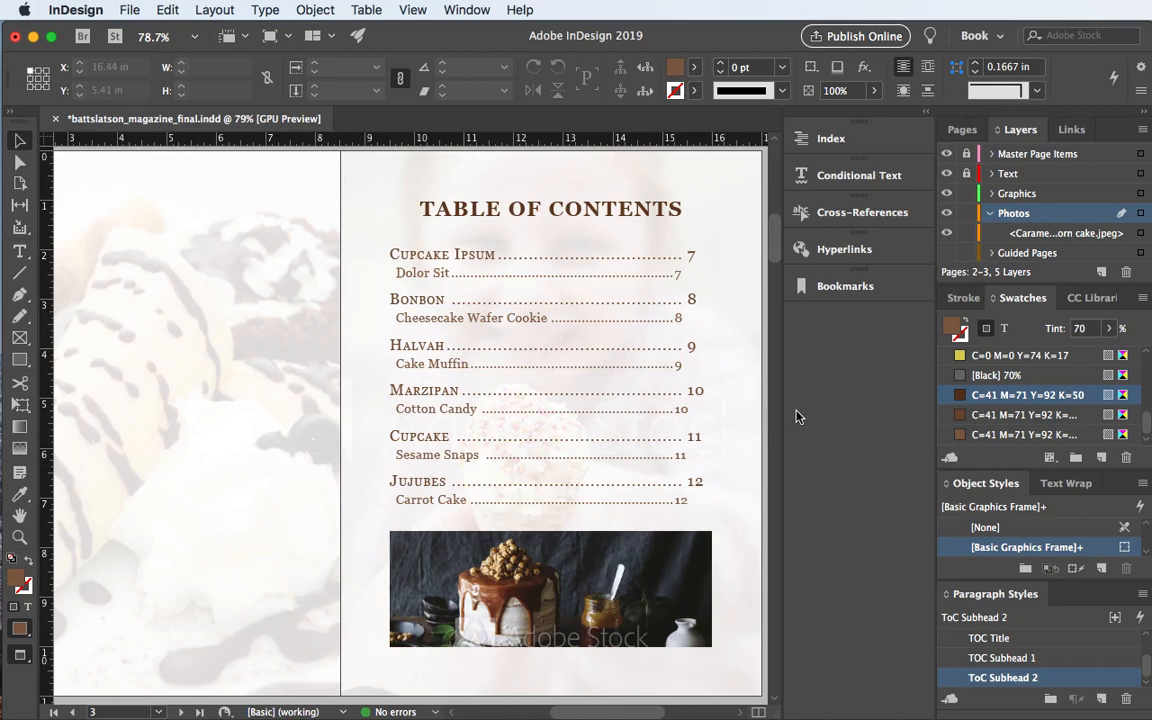
{"action": "key", "text": "super+s"}
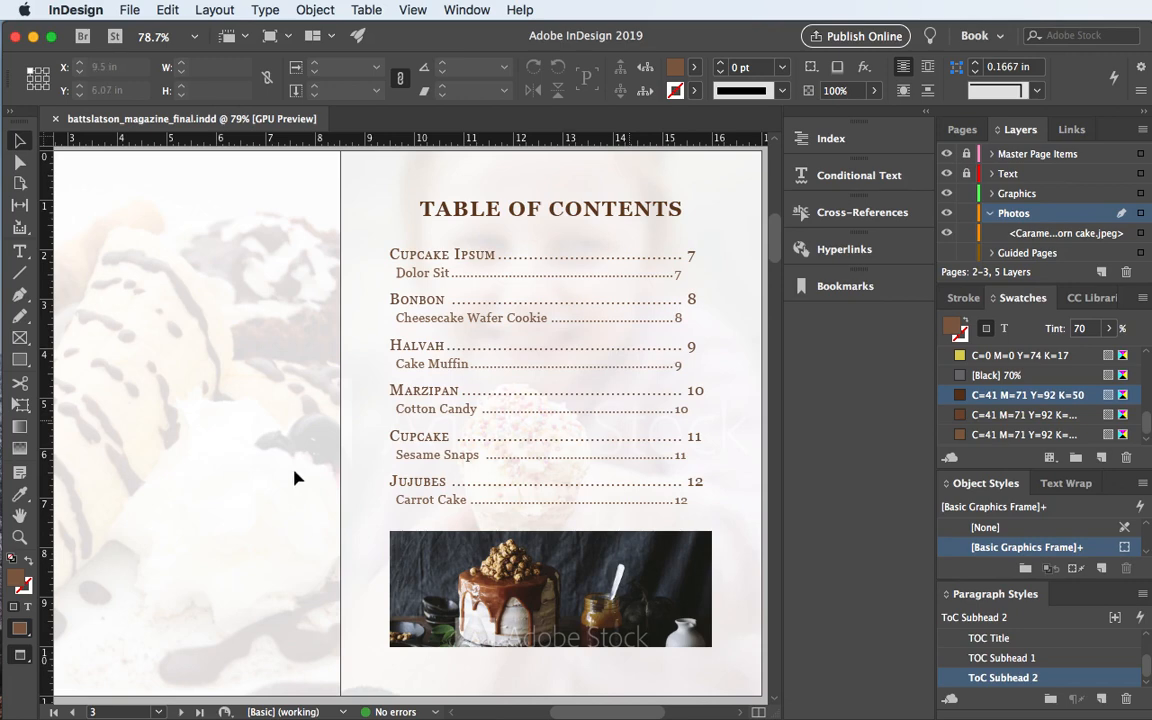
- Examine the Beautiful Desserts page's headline and compare it with the title on the table of contents page
{"action": "scroll", "coordinate": [293, 470], "scroll_direction": "down", "scroll_amount": 4}
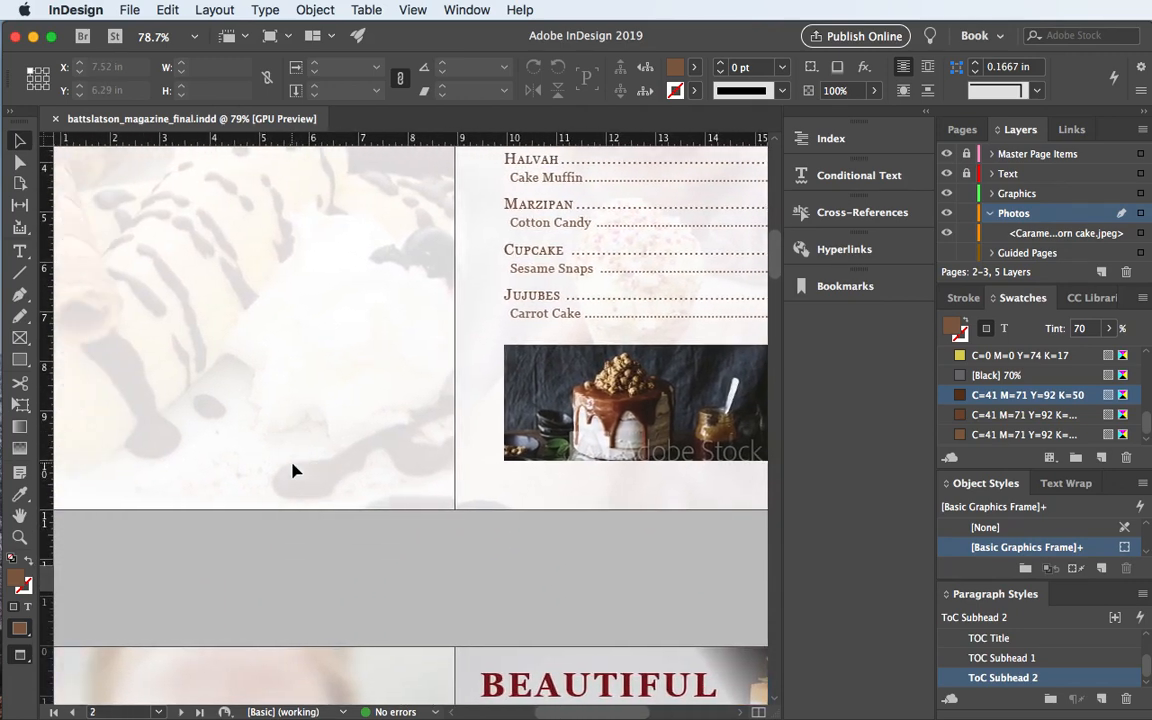
{"action": "scroll", "coordinate": [293, 470], "scroll_direction": "left", "scroll_amount": 3}
{"action": "scroll", "coordinate": [293, 470], "scroll_direction": "left", "scroll_amount": 1}
{"action": "scroll", "coordinate": [293, 470], "scroll_direction": "down", "scroll_amount": 8}
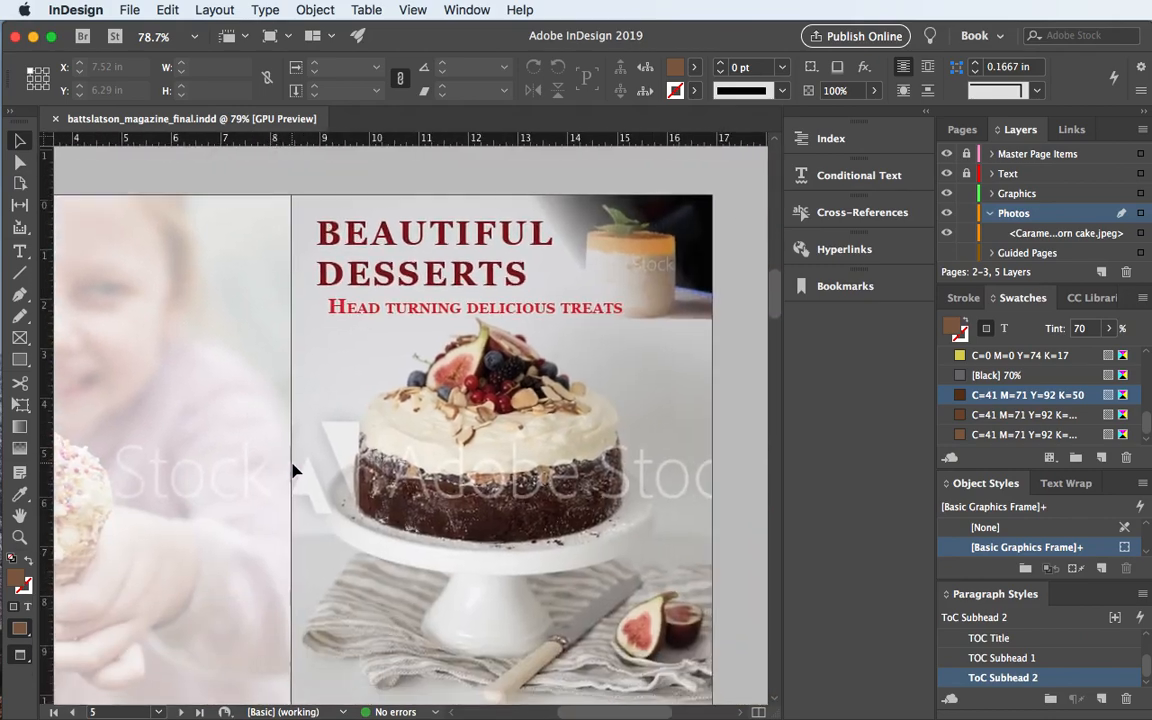
{"action": "scroll", "coordinate": [293, 470], "scroll_direction": "up", "scroll_amount": 10}
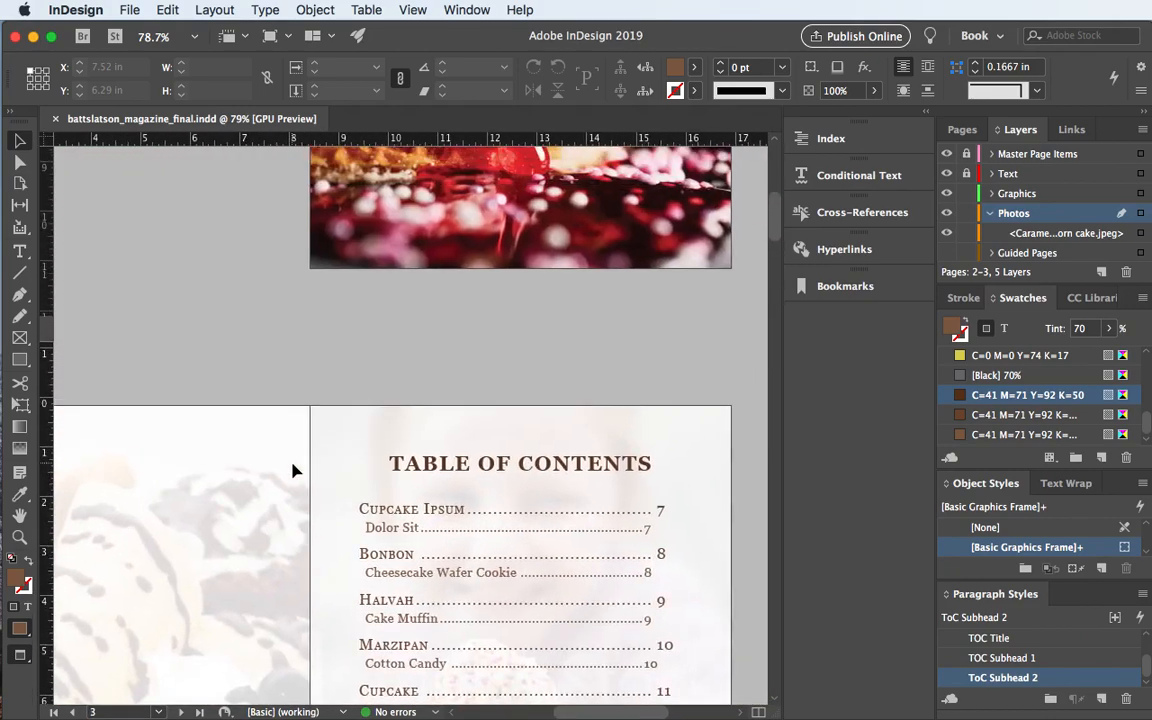
{"action": "scroll", "coordinate": [293, 470], "scroll_direction": "up", "scroll_amount": 5}
{"action": "scroll", "coordinate": [293, 470], "scroll_direction": "left", "scroll_amount": 2}
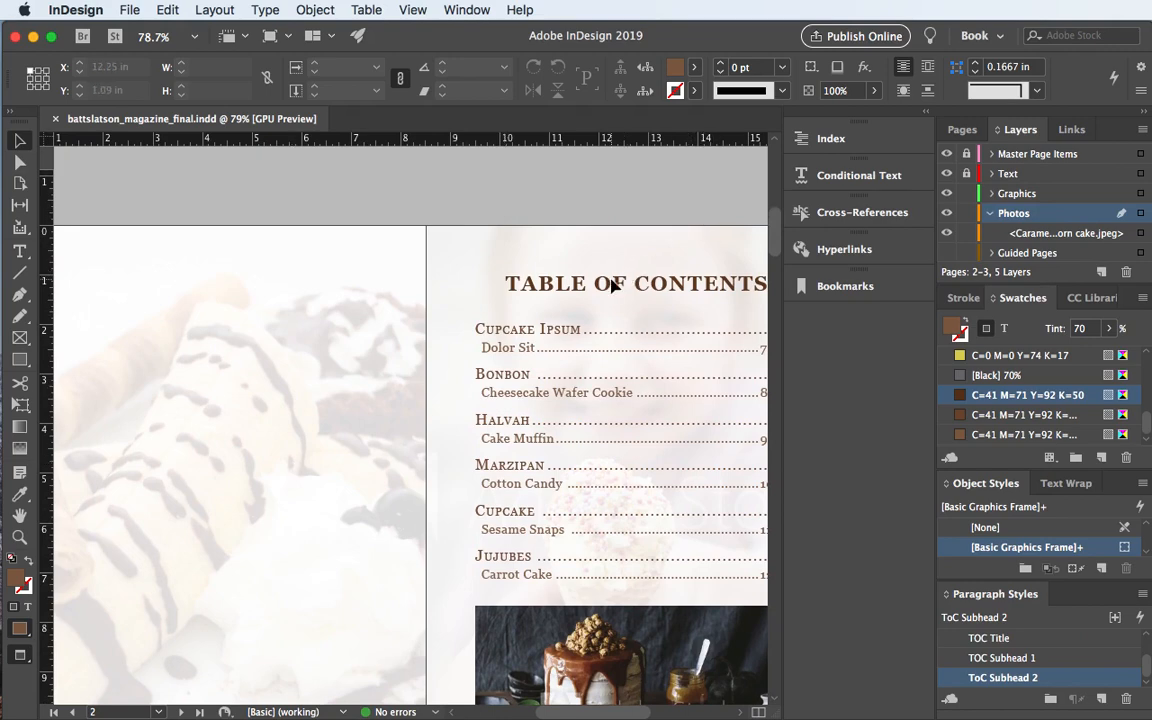
- Set the TOC Title paragraph style's font size to 35 pt
{"action": "left_click", "coordinate": [988, 639]}
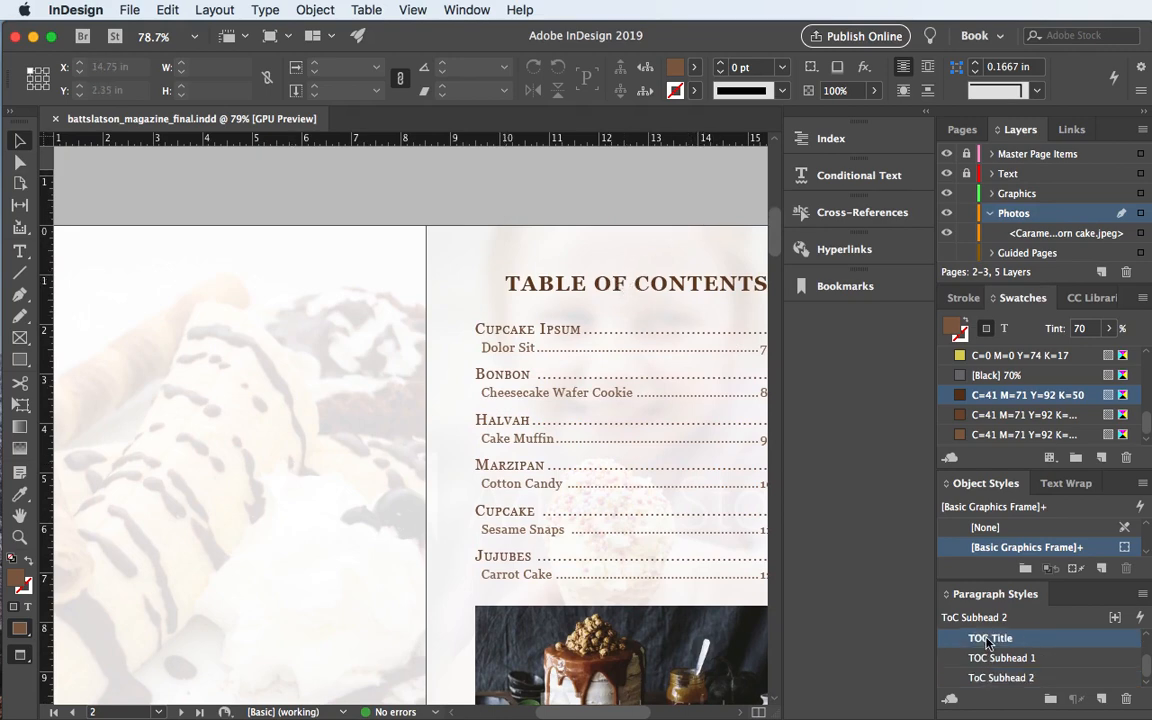
{"action": "double_click", "coordinate": [988, 639]}
{"action": "left_click_drag", "start_coordinate": [415, 82], "coordinate": [1117, 100]}
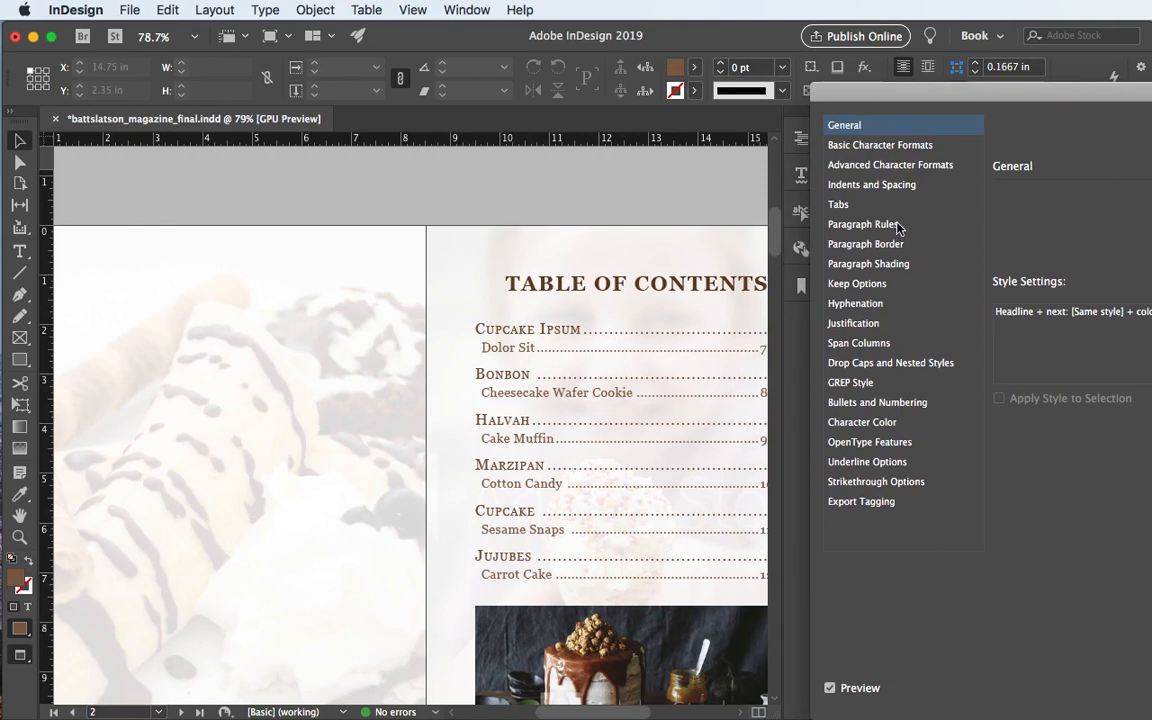
{"action": "left_click", "coordinate": [862, 146]}
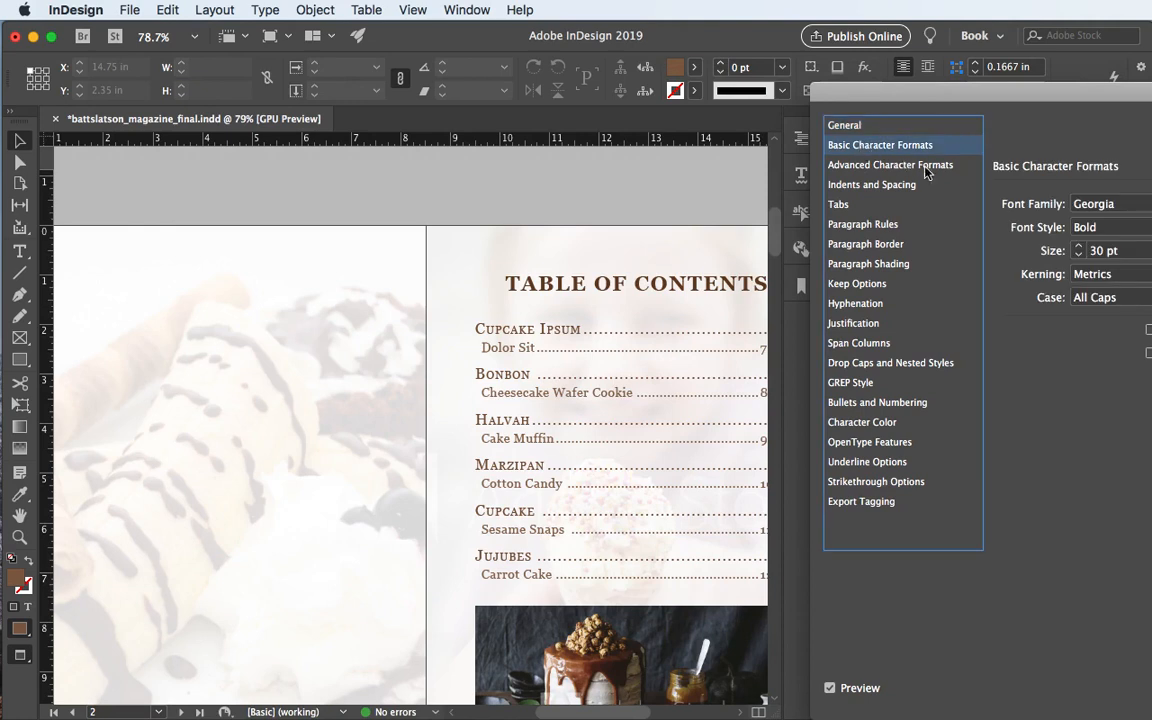
{"action": "left_click_drag", "start_coordinate": [1066, 92], "coordinate": [859, 93]}
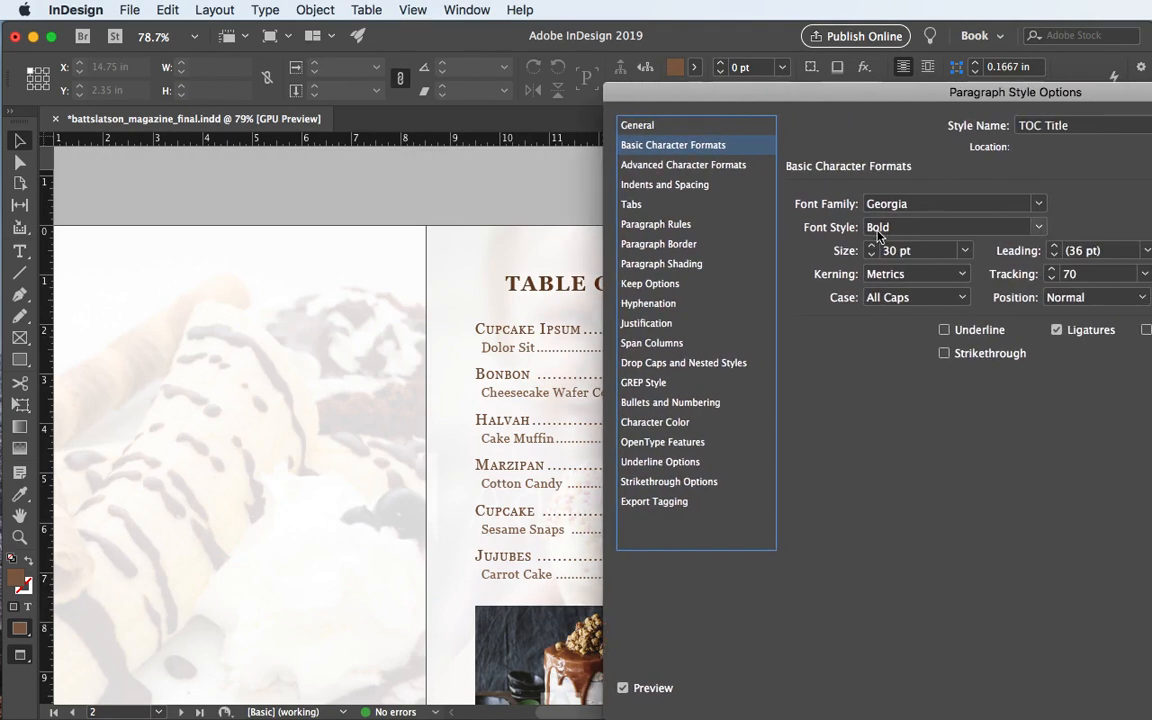
{"action": "left_click", "coordinate": [870, 246]}
{"action": "left_click", "coordinate": [870, 246]}
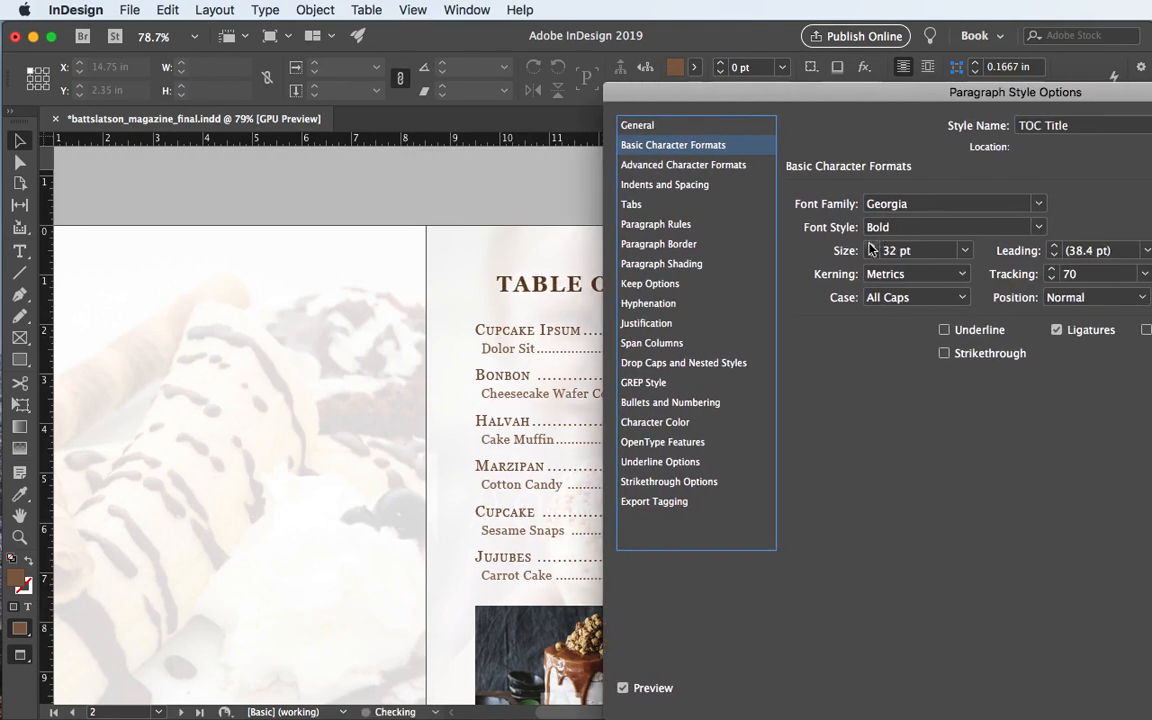
{"action": "left_click", "coordinate": [870, 246]}
{"action": "left_click", "coordinate": [870, 246]}
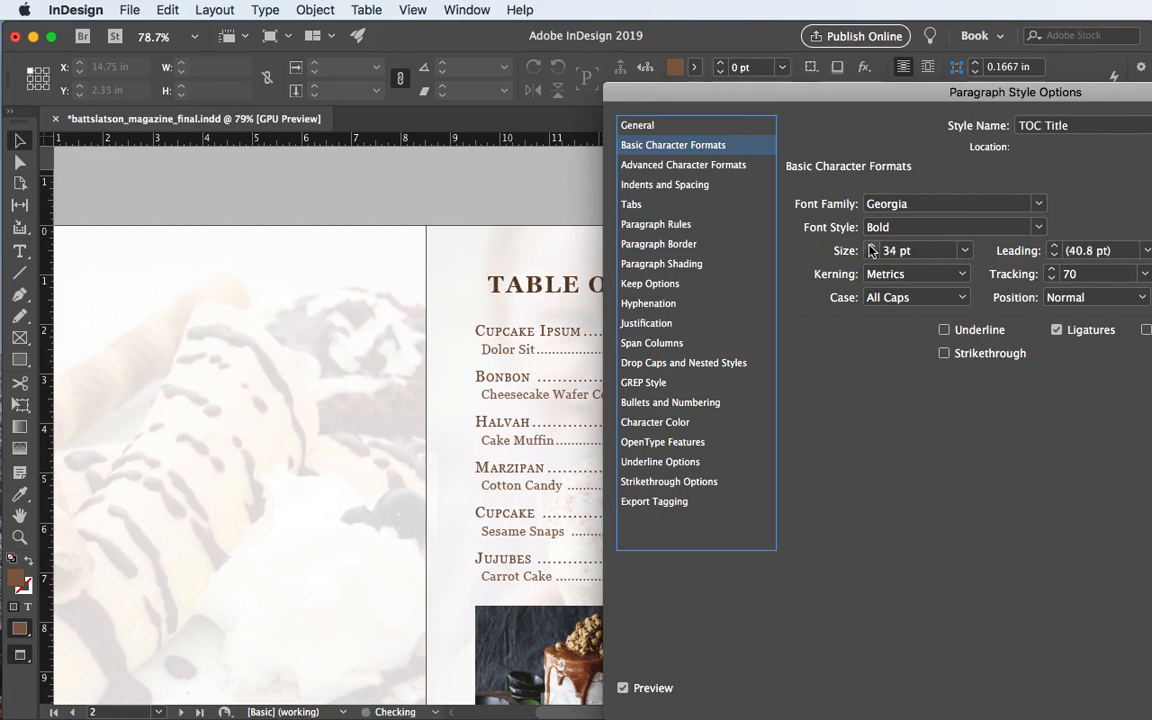
{"action": "left_click", "coordinate": [870, 246]}
{"action": "left_click", "coordinate": [870, 246]}
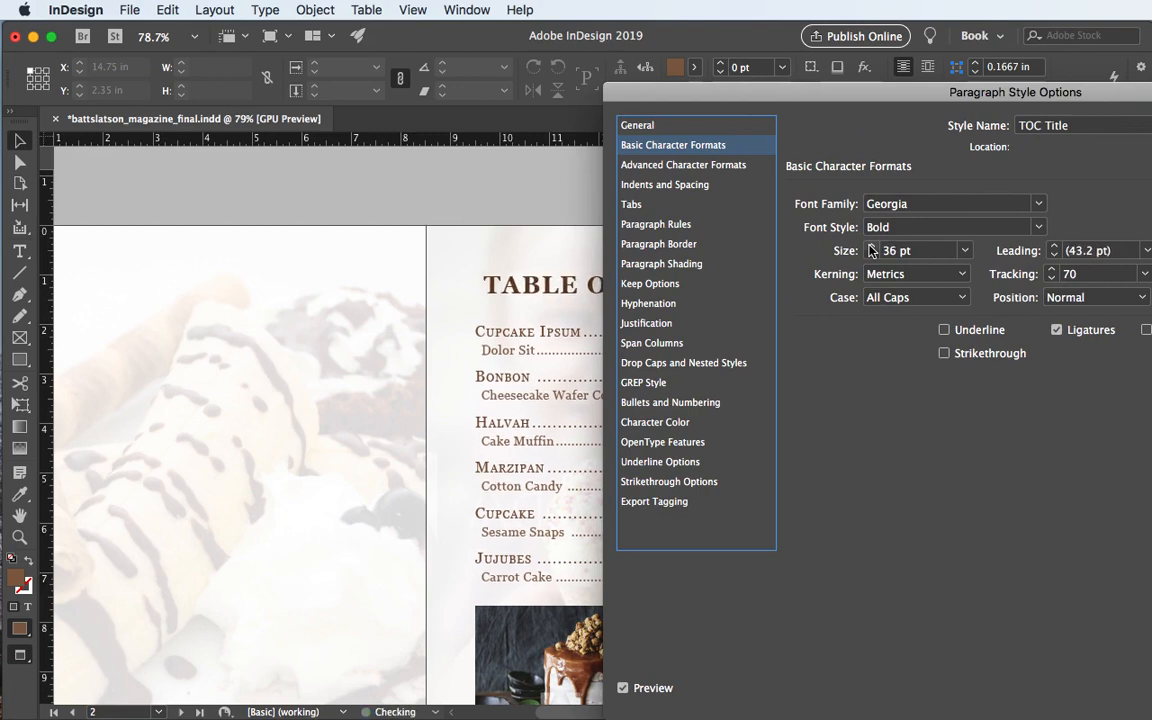
{"action": "left_click", "coordinate": [870, 246]}
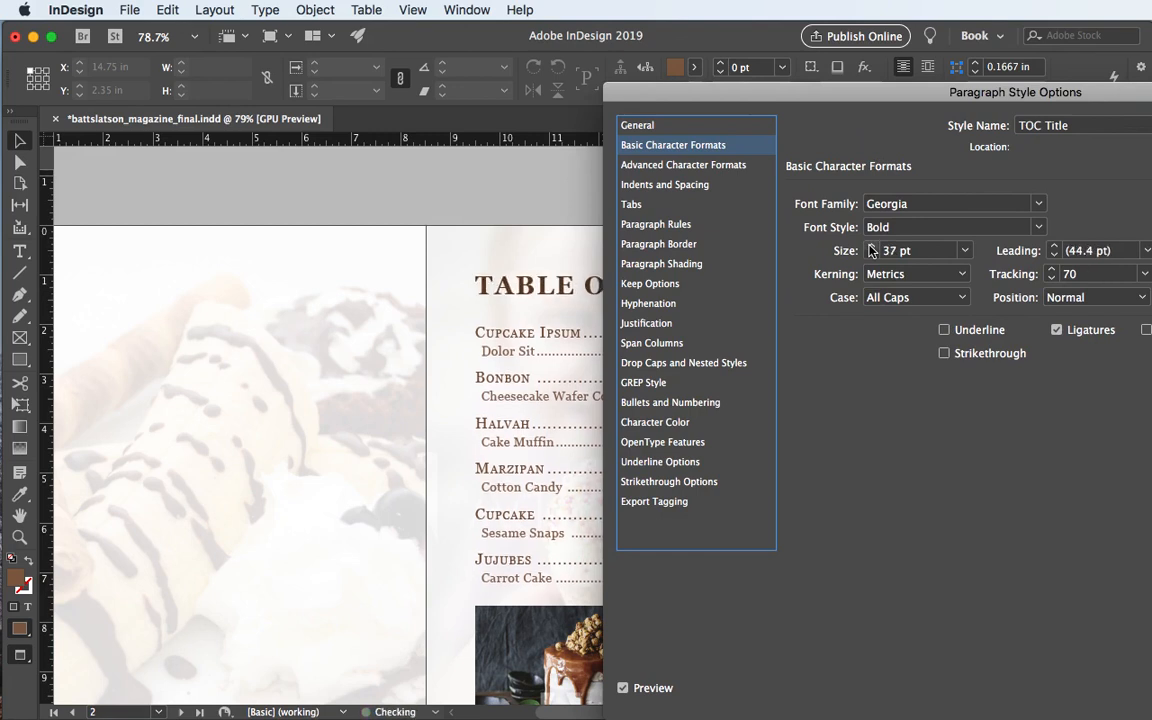
{"action": "left_click", "coordinate": [870, 246]}
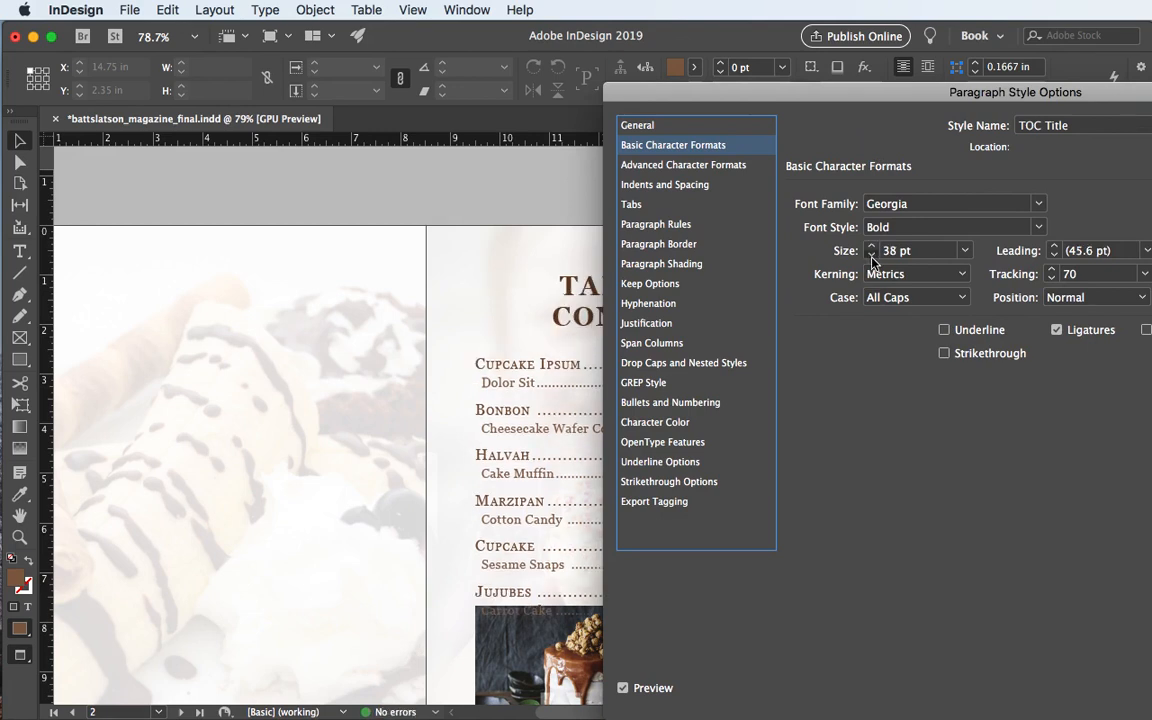
{"action": "left_click", "coordinate": [871, 256]}
{"action": "left_click", "coordinate": [871, 256]}
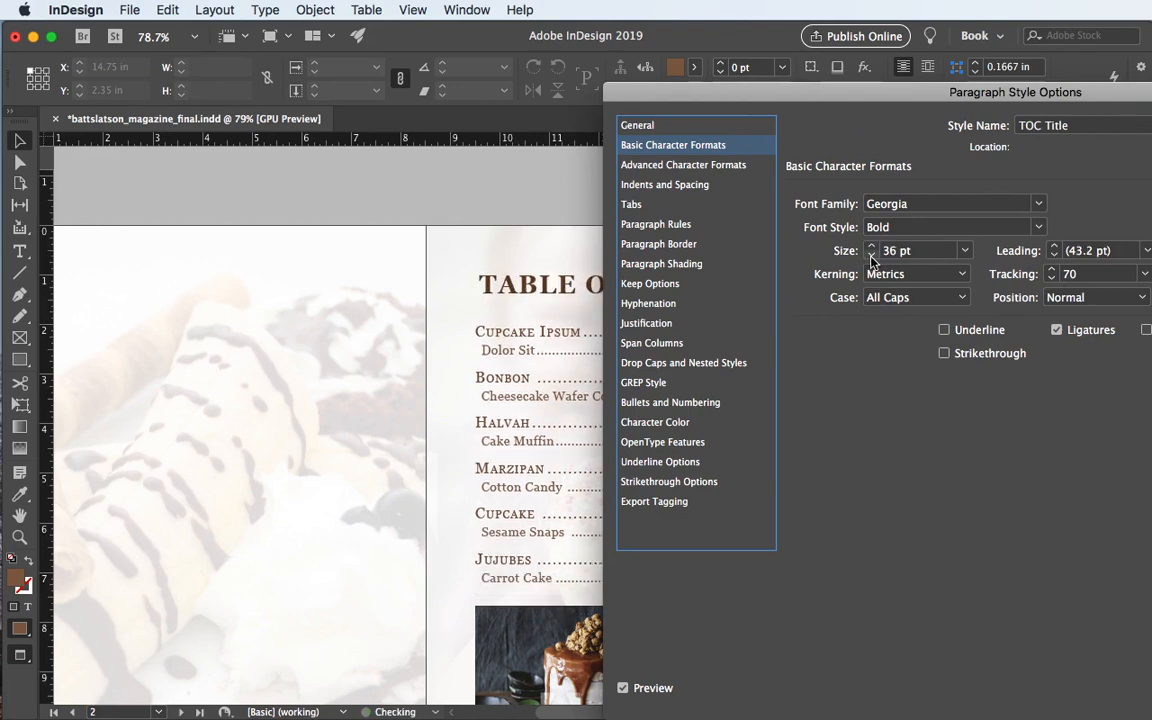
{"action": "left_click", "coordinate": [871, 256]}
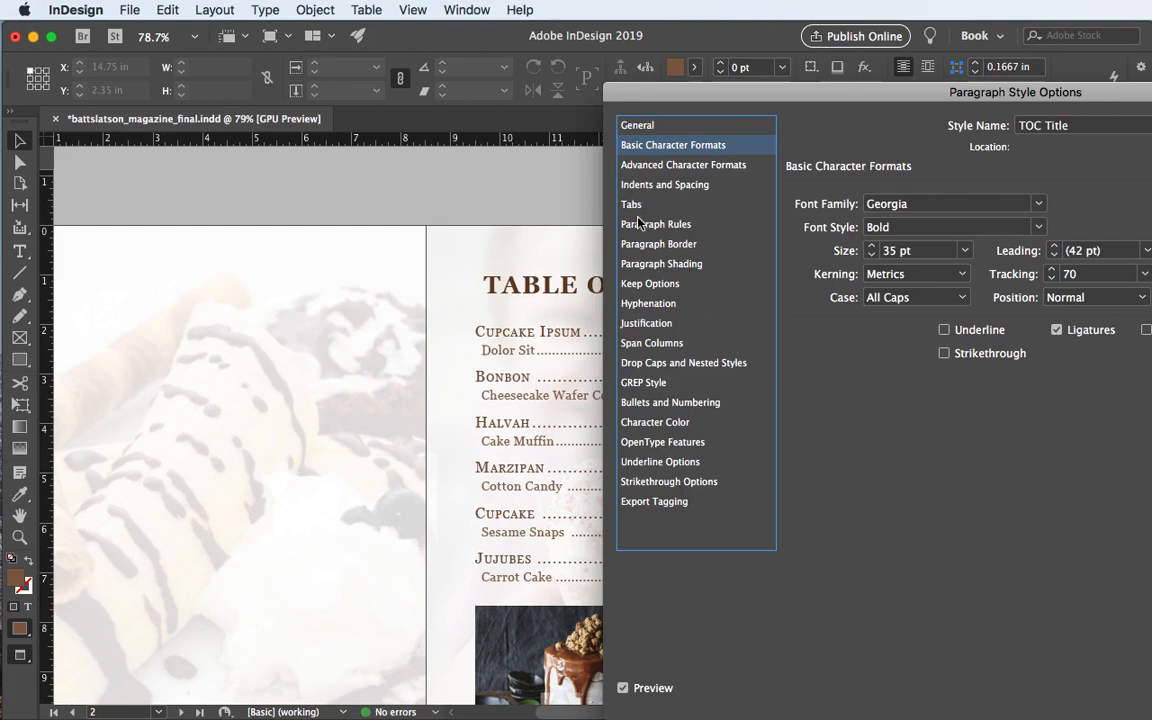
- Turn on the underline for the TOC Title style and set its weight to 20 pt
{"action": "left_click", "coordinate": [645, 461]}
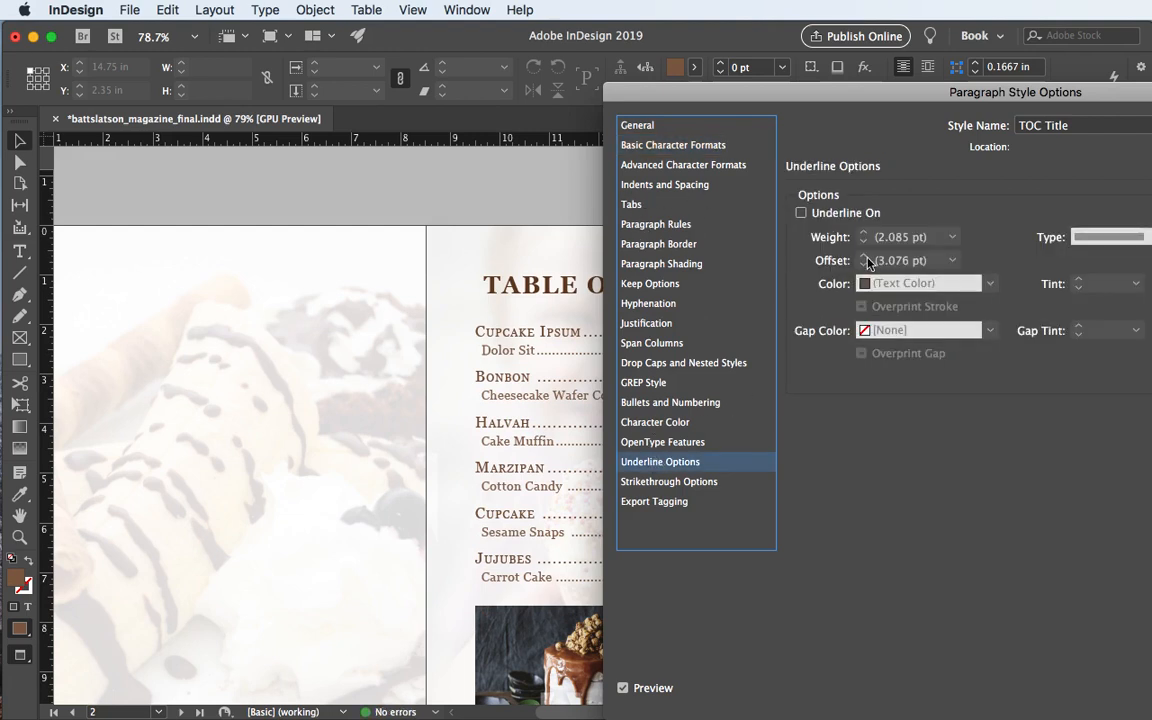
{"action": "left_click", "coordinate": [801, 213]}
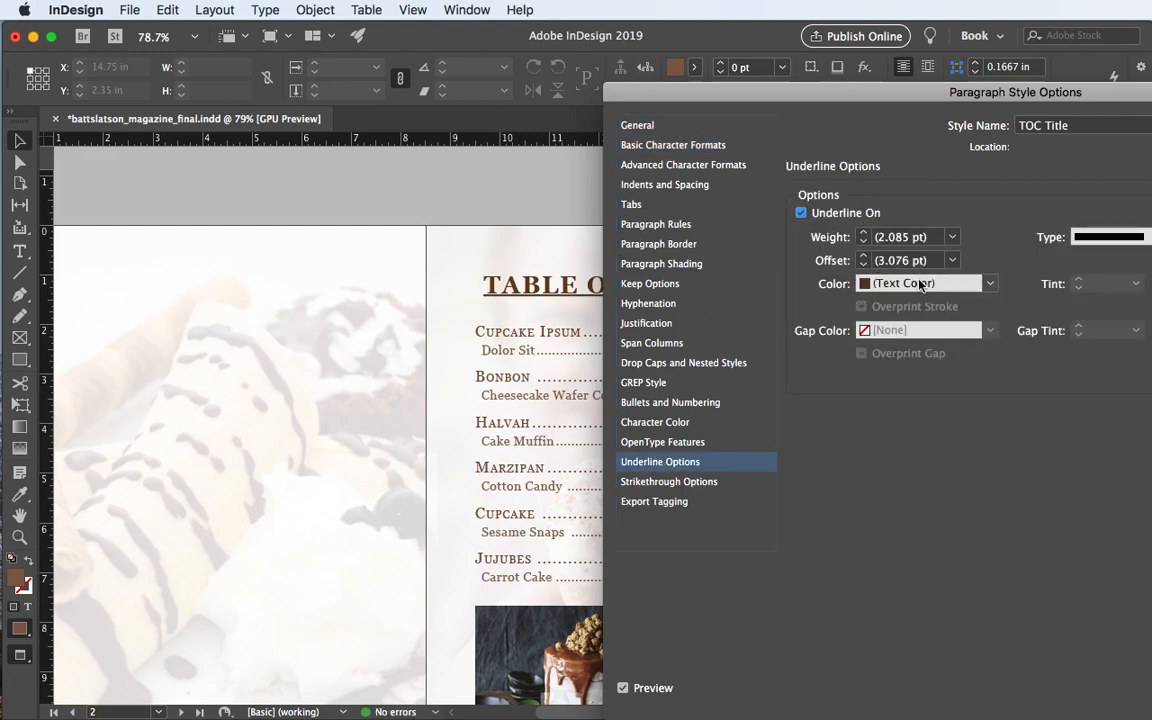
{"action": "left_click", "coordinate": [865, 236]}
{"action": "left_click", "coordinate": [865, 233]}
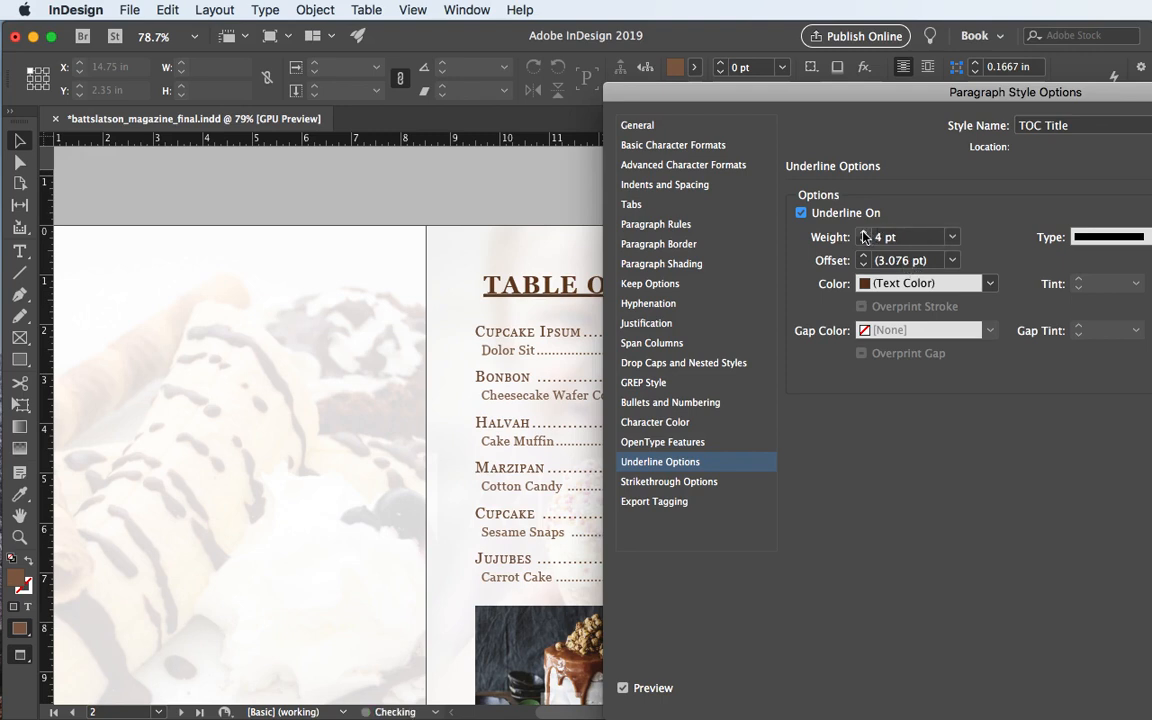
{"action": "left_click", "coordinate": [865, 233]}
{"action": "left_click", "coordinate": [865, 233]}
{"action": "left_click", "coordinate": [865, 233]}
{"action": "left_click", "coordinate": [865, 233]}
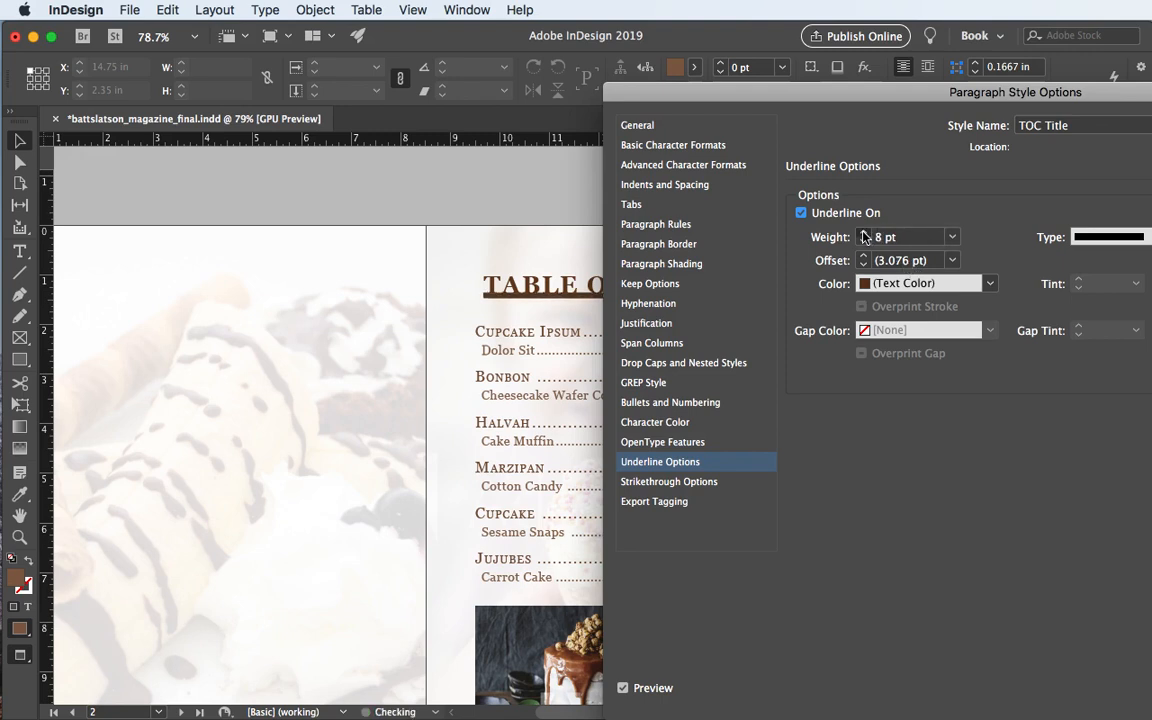
{"action": "left_click", "coordinate": [865, 233]}
{"action": "left_click", "coordinate": [865, 233]}
{"action": "left_click", "coordinate": [865, 234]}
{"action": "left_click", "coordinate": [865, 234]}
{"action": "left_click", "coordinate": [865, 234]}
{"action": "left_click", "coordinate": [865, 234]}
{"action": "left_click", "coordinate": [865, 234]}
{"action": "left_click", "coordinate": [865, 234]}
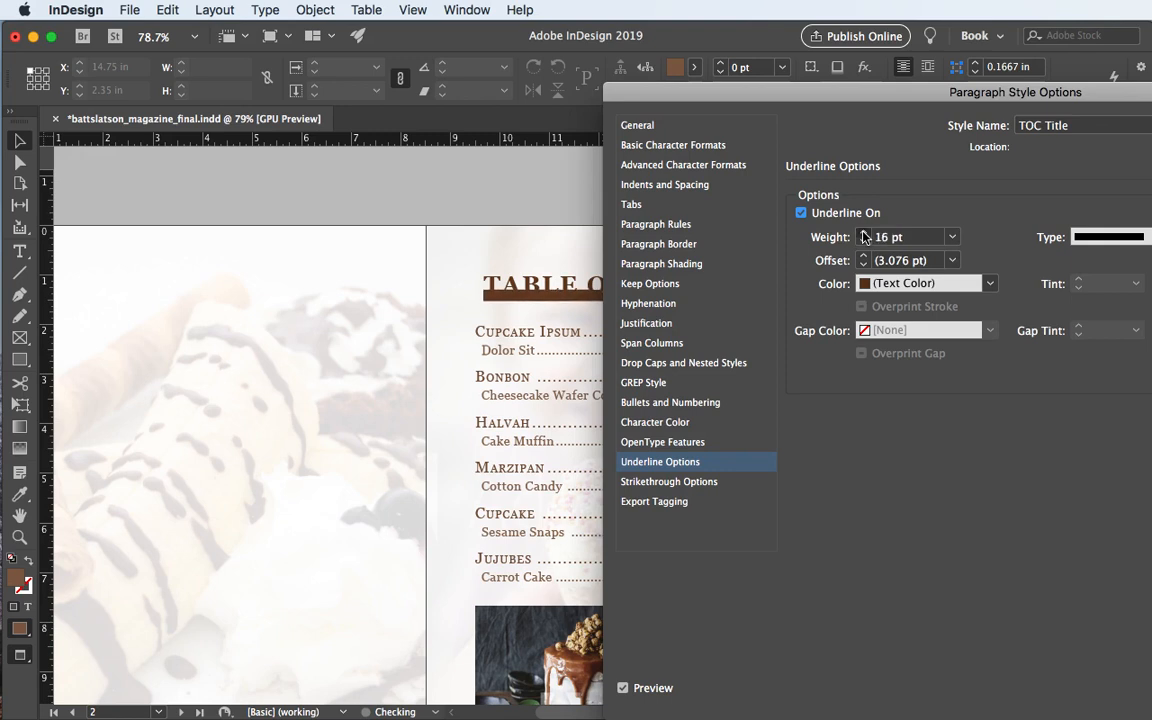
{"action": "left_click", "coordinate": [865, 234]}
{"action": "left_click", "coordinate": [865, 234]}
{"action": "left_click", "coordinate": [865, 234]}
{"action": "left_click", "coordinate": [865, 234]}
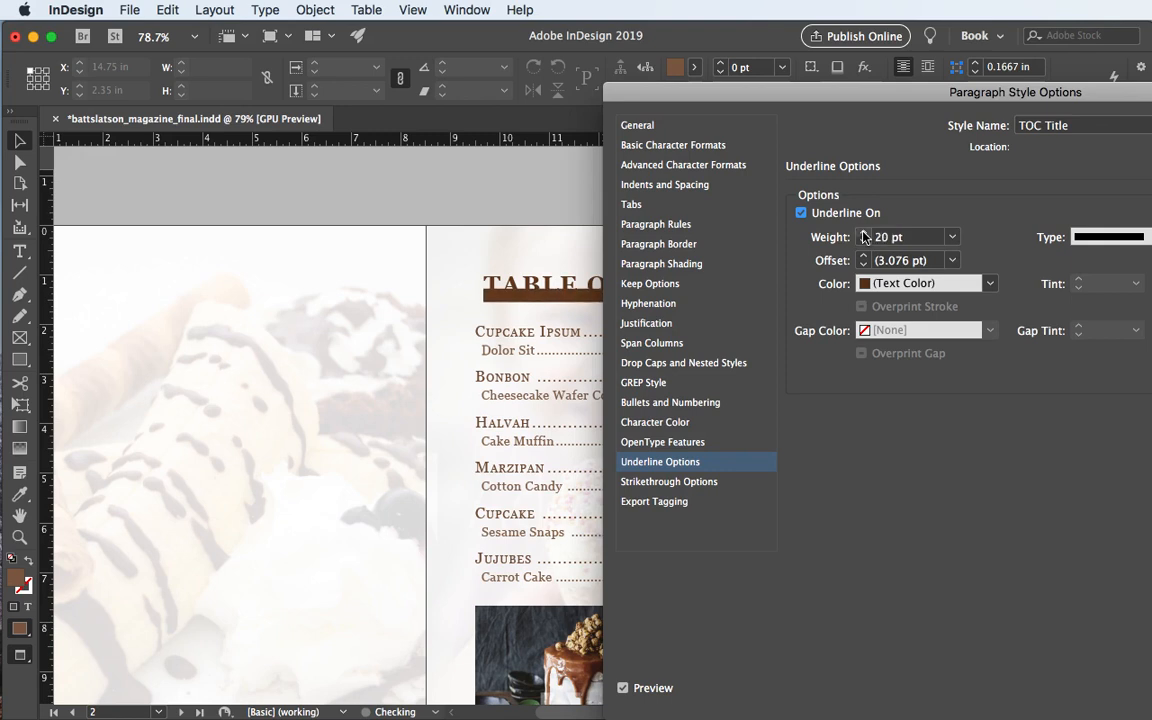
- Try C=0 M=0 Y=74 K=17 and C=41 M=71 Y=92 K=50 70% as the TOC Title underline color
{"action": "left_click", "coordinate": [893, 285]}
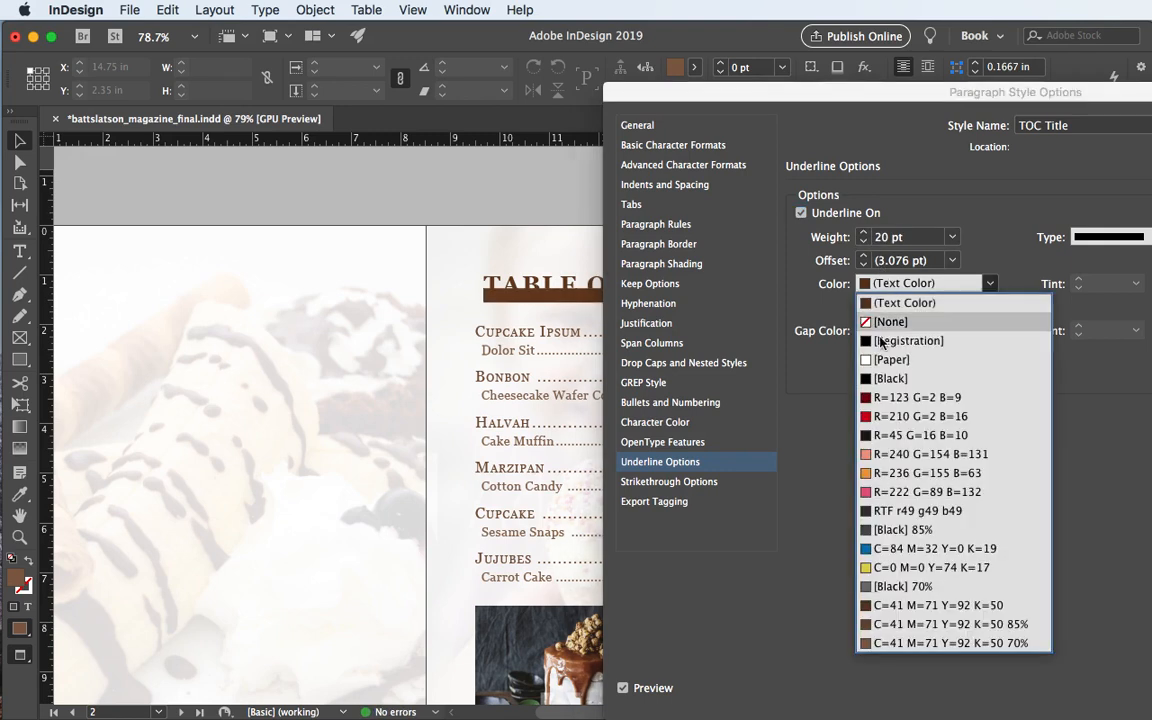
{"action": "left_click", "coordinate": [870, 568]}
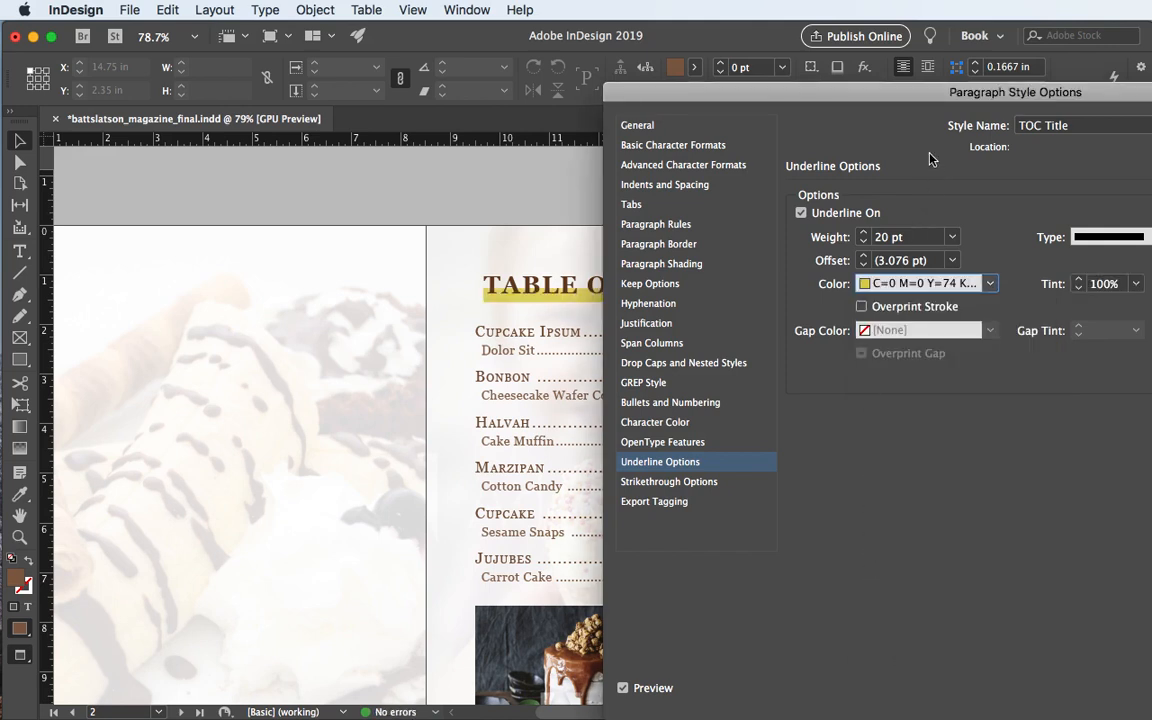
{"action": "left_click", "coordinate": [991, 284]}
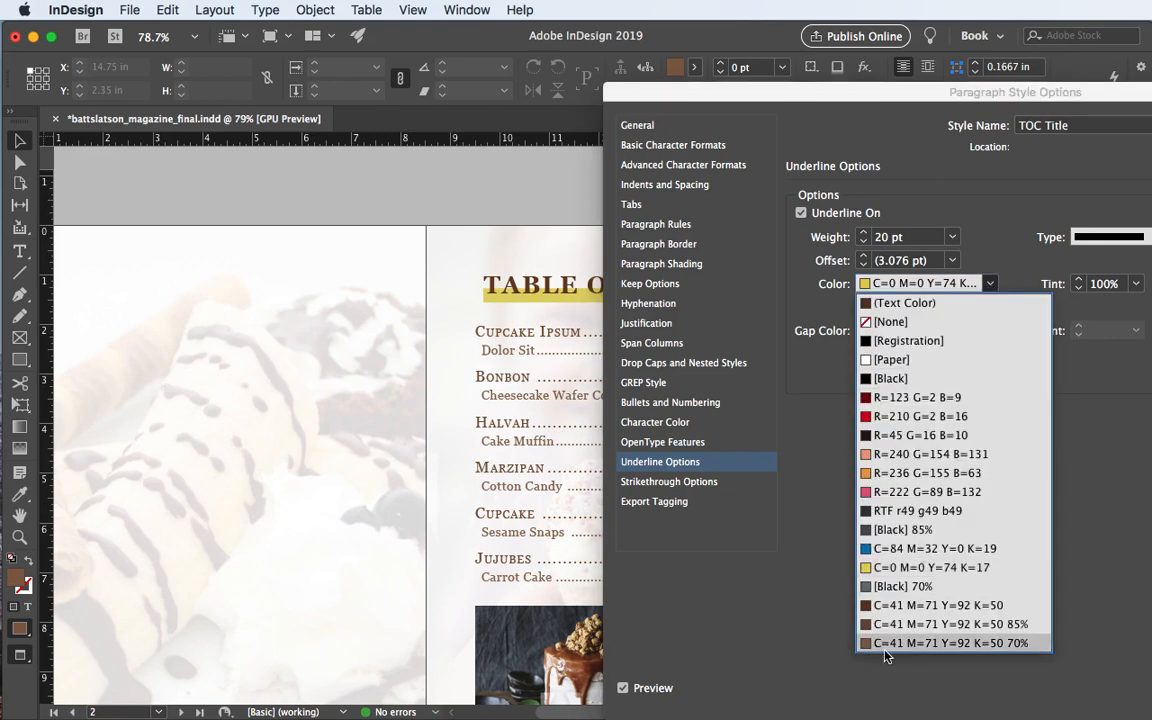
{"action": "left_click", "coordinate": [884, 650]}
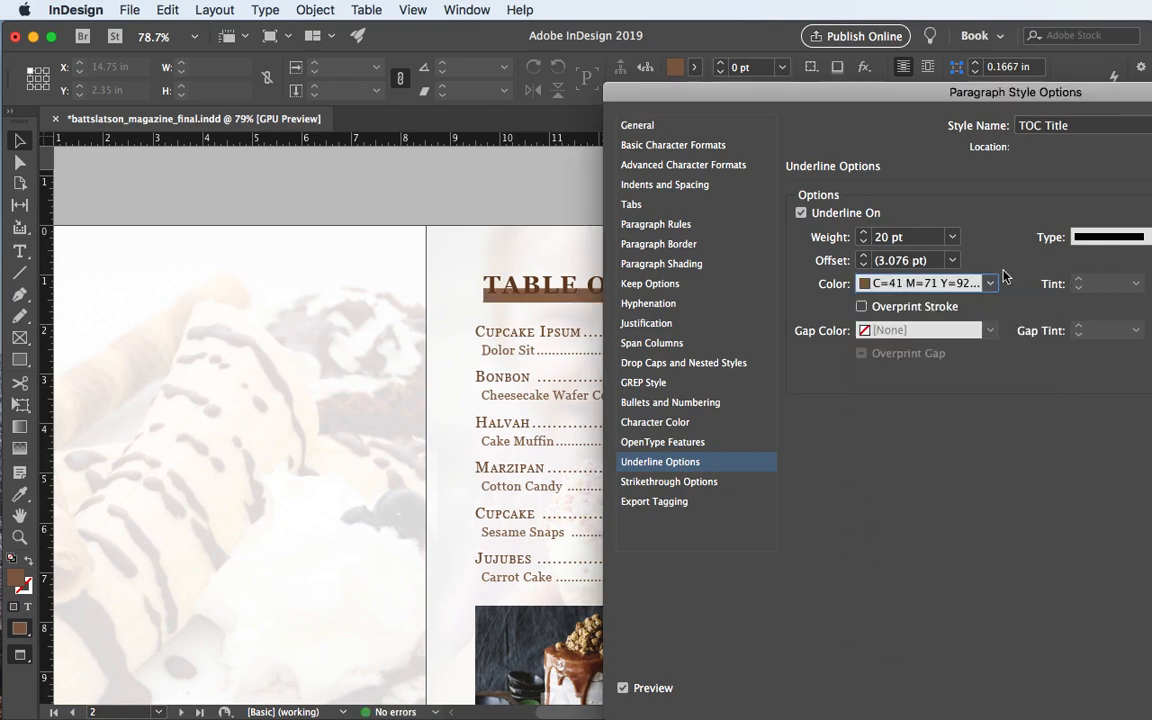
- Color the TOC Title underline C=41 M=71 Y=92 K=50 with a 30% tint
{"action": "left_click", "coordinate": [991, 284]}
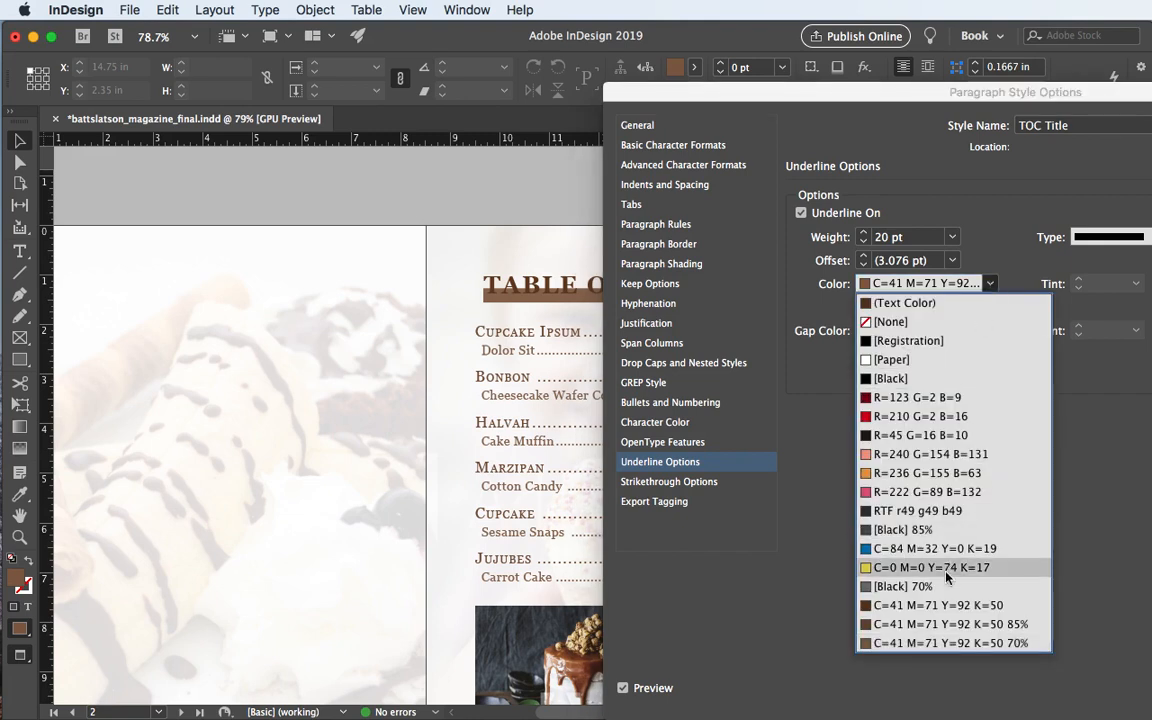
{"action": "left_click", "coordinate": [925, 610]}
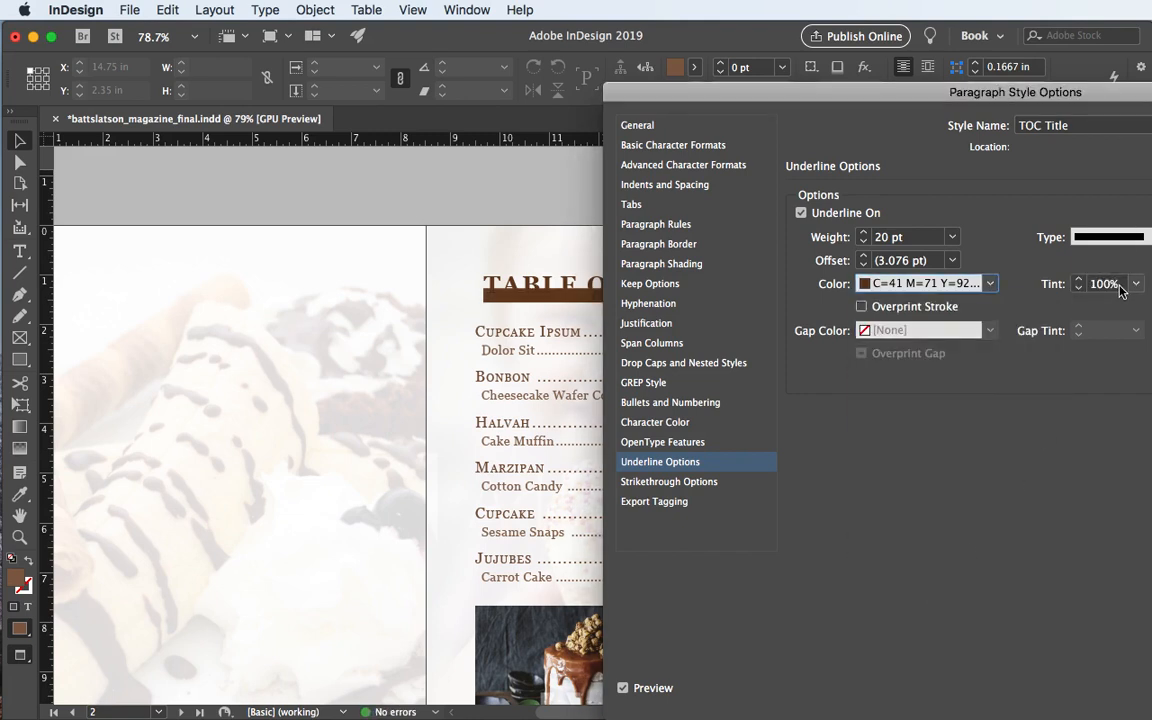
{"action": "left_click_drag", "start_coordinate": [1121, 286], "coordinate": [1052, 287]}
{"action": "type", "text": "30"}
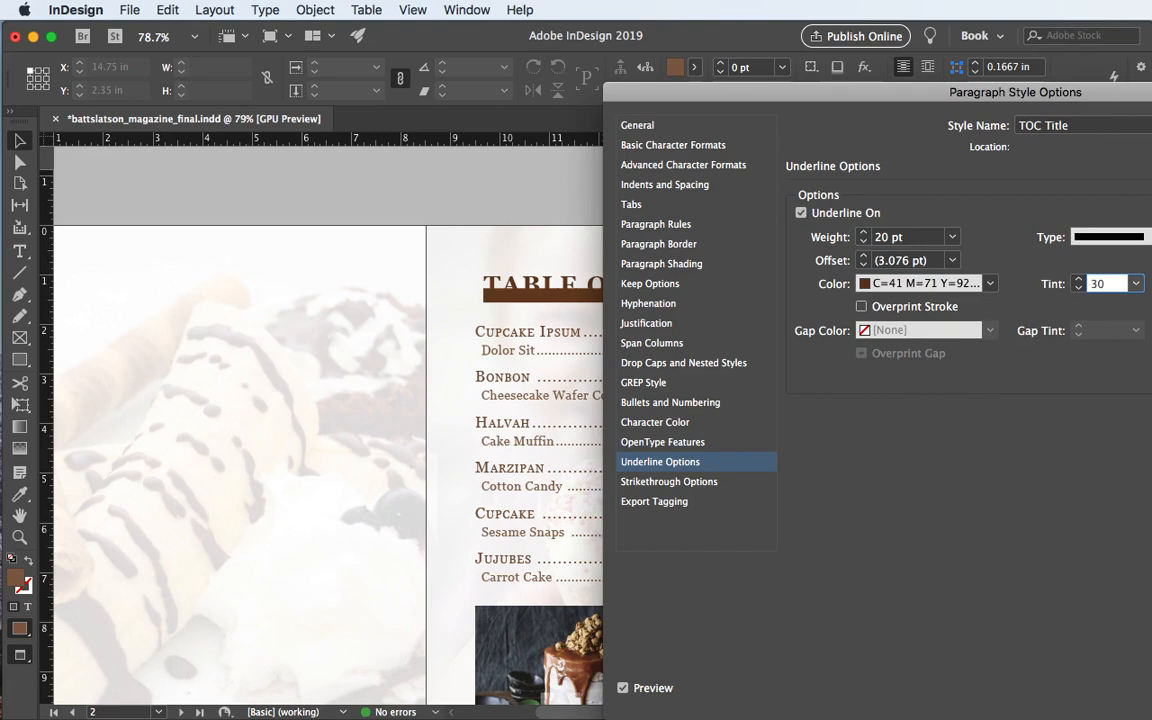
{"action": "key", "text": "Tab"}
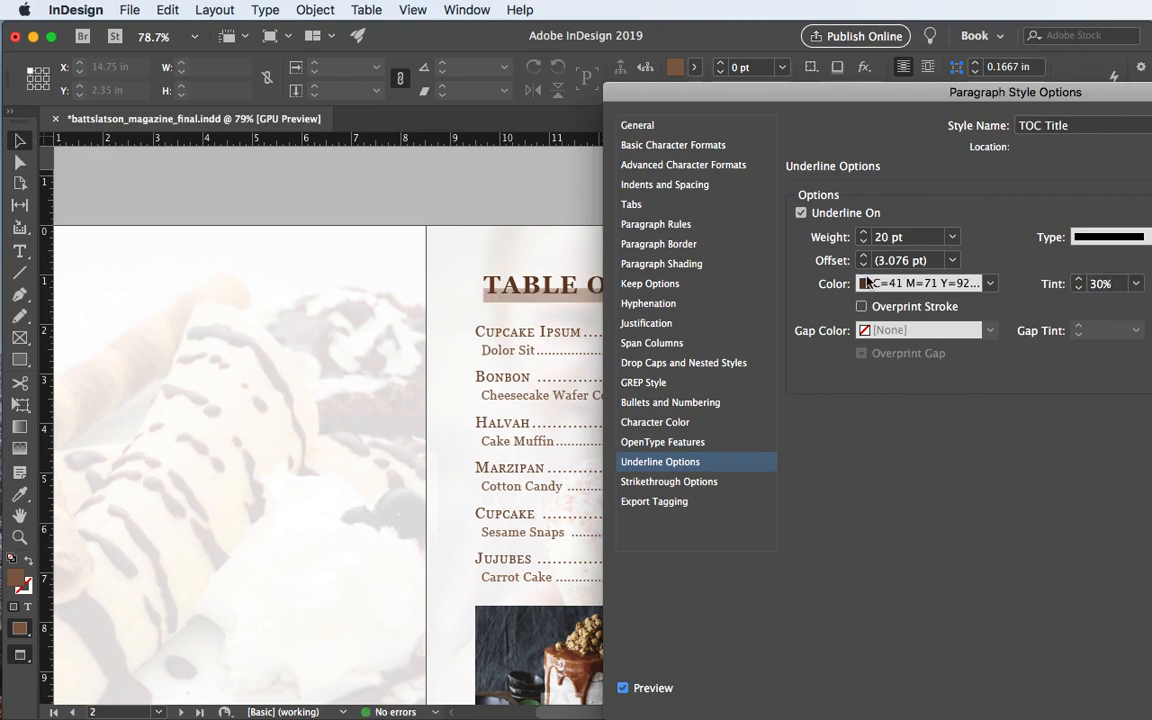
- Try a 24 pt weight for the TOC Title underline
{"action": "left_click", "coordinate": [862, 233]}
{"action": "left_click", "coordinate": [862, 233]}
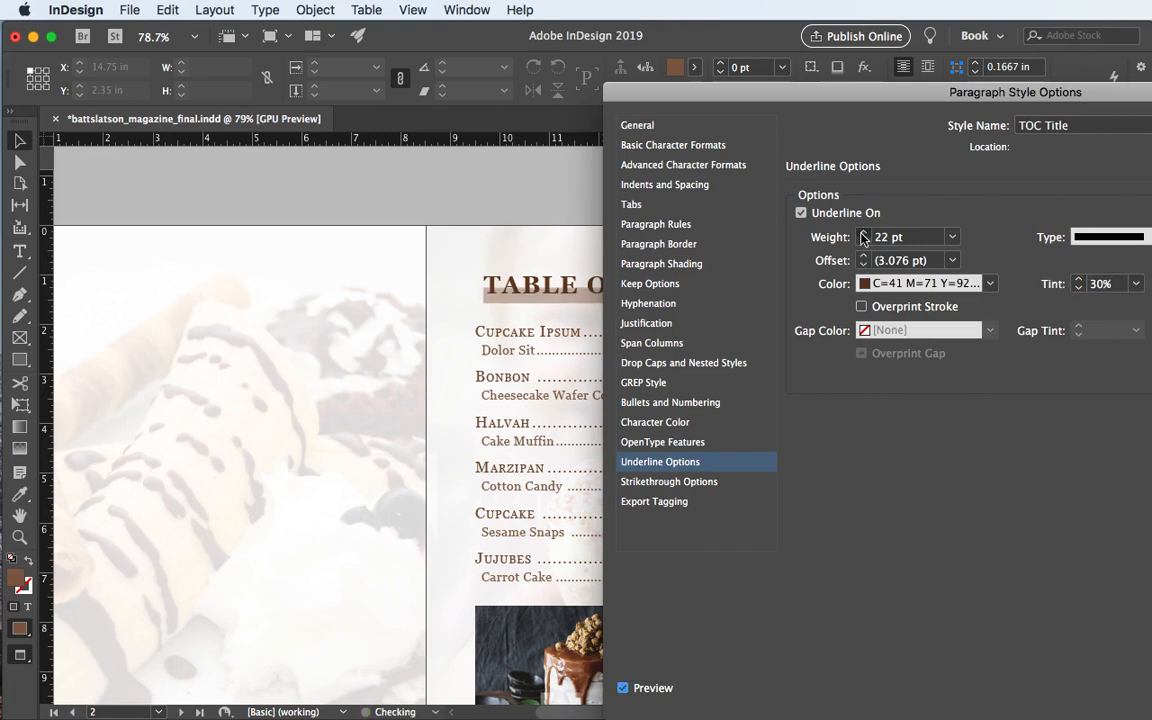
{"action": "left_click", "coordinate": [862, 234]}
{"action": "left_click", "coordinate": [862, 234]}
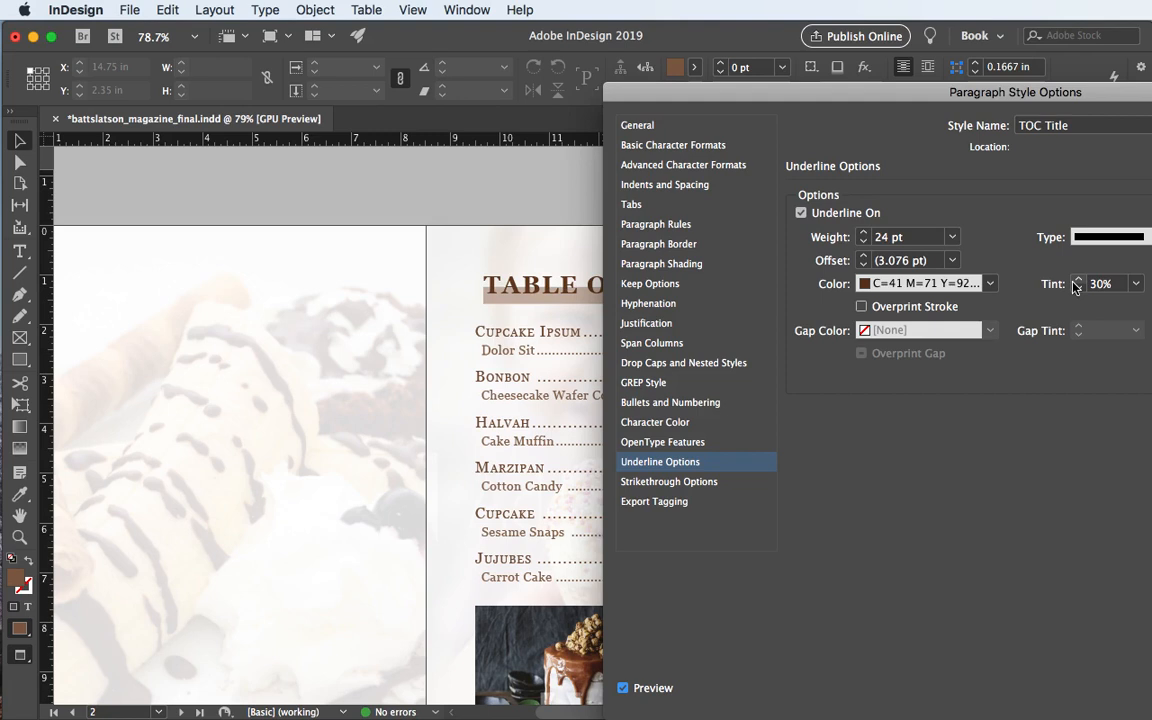
- Set the TOC Title underline's weight to 18 pt and its offset to -3 pt
{"action": "left_click", "coordinate": [863, 265]}
{"action": "left_click", "coordinate": [863, 265]}
{"action": "left_click", "coordinate": [863, 265]}
{"action": "left_click", "coordinate": [863, 265]}
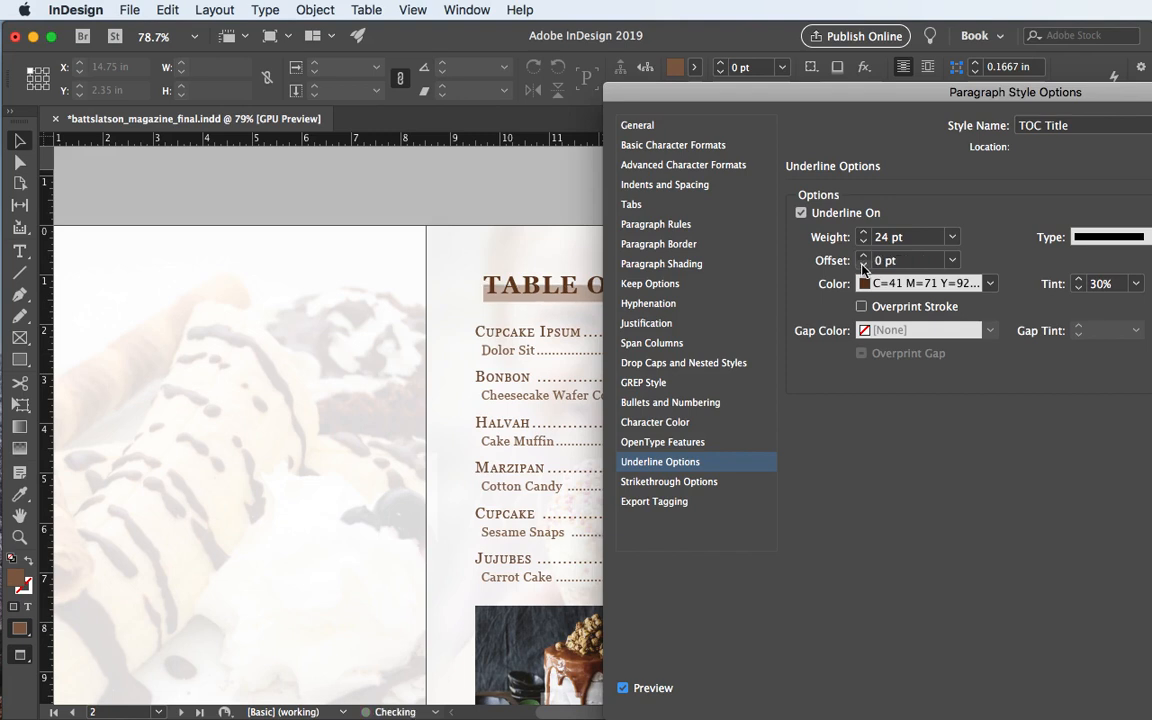
{"action": "left_click", "coordinate": [863, 265]}
{"action": "left_click", "coordinate": [863, 242]}
{"action": "left_click", "coordinate": [863, 242]}
{"action": "left_click", "coordinate": [863, 242]}
{"action": "left_click", "coordinate": [863, 242]}
{"action": "left_click", "coordinate": [863, 242]}
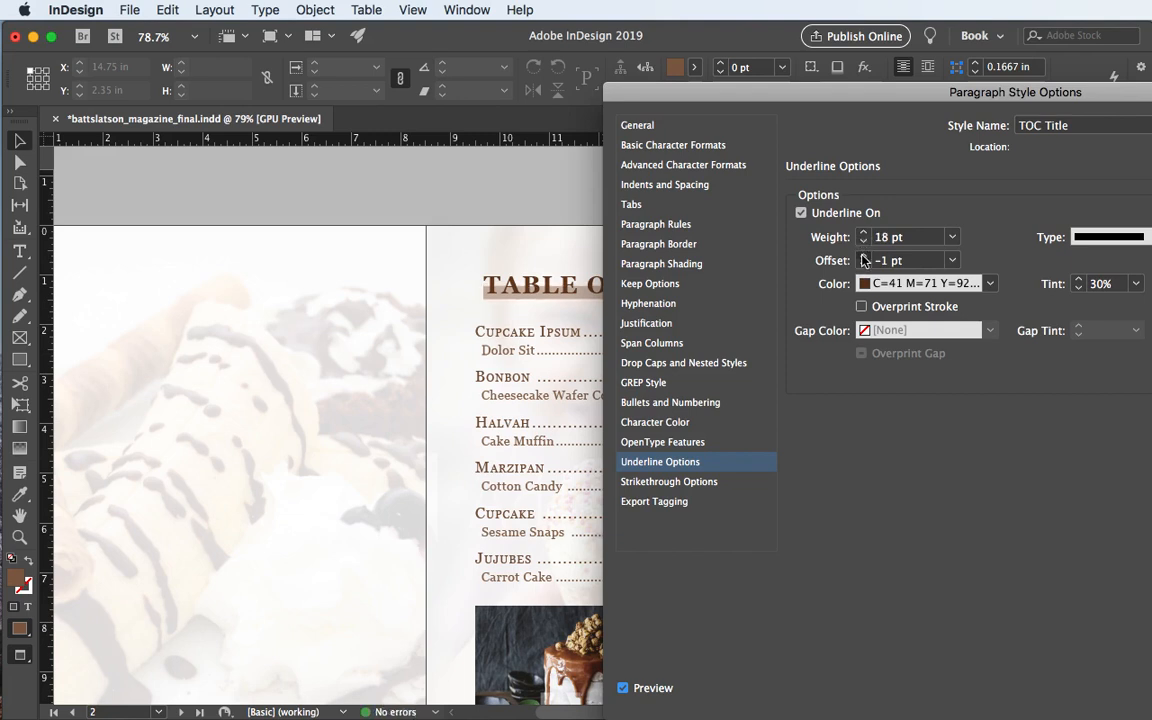
{"action": "left_click", "coordinate": [863, 256]}
{"action": "left_click", "coordinate": [863, 265]}
{"action": "left_click", "coordinate": [864, 266]}
{"action": "key", "text": "Return"}
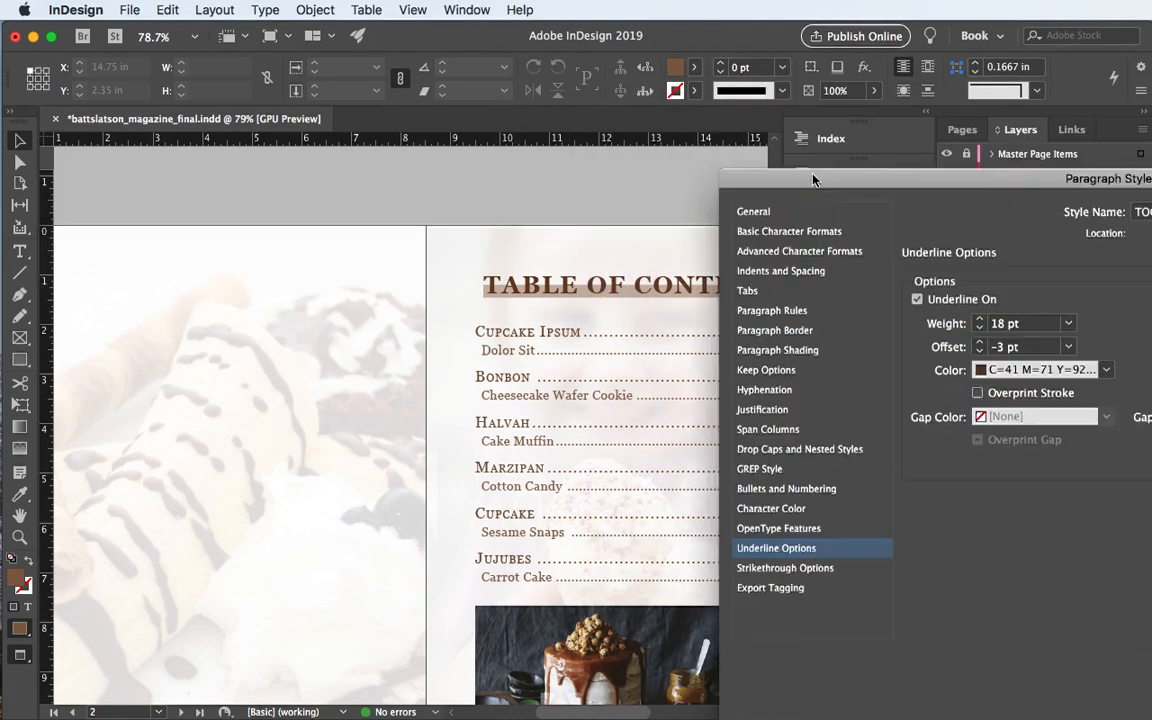
- Set the TOC Title underline's tint to 20% and apply the paragraph style changes
{"action": "left_click_drag", "start_coordinate": [731, 156], "coordinate": [625, 120]}
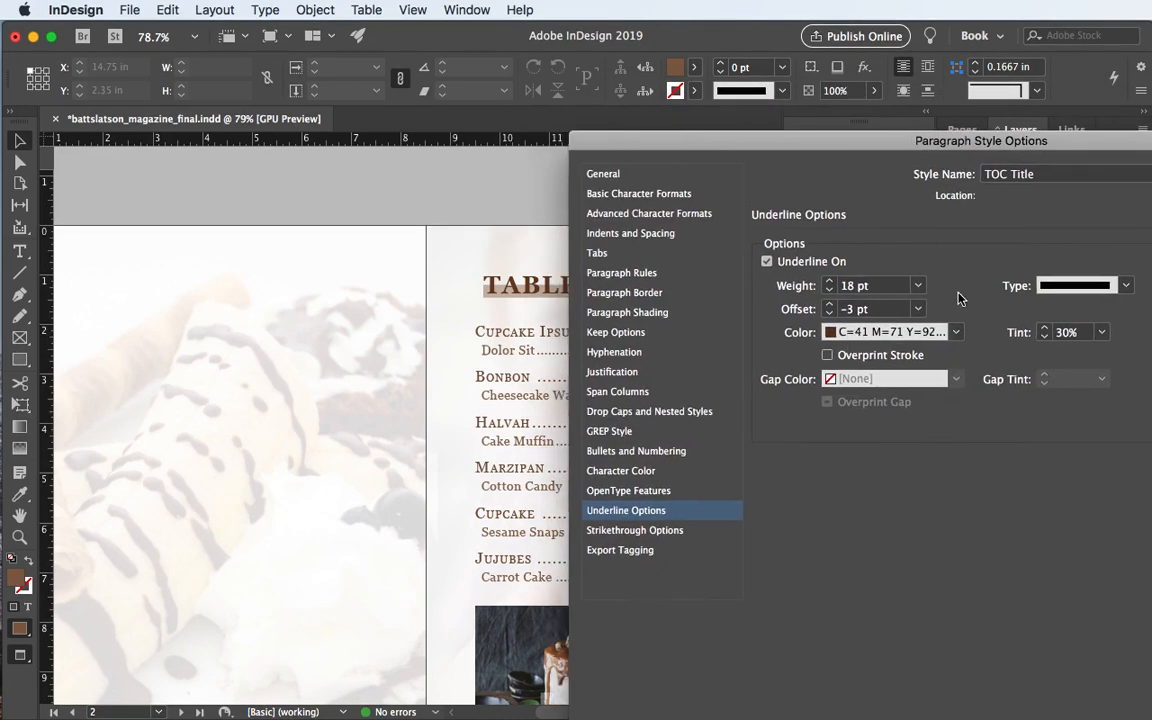
{"action": "key", "text": "Tab"}
{"action": "key", "text": "Tab"}
{"action": "type", "text": "20"}
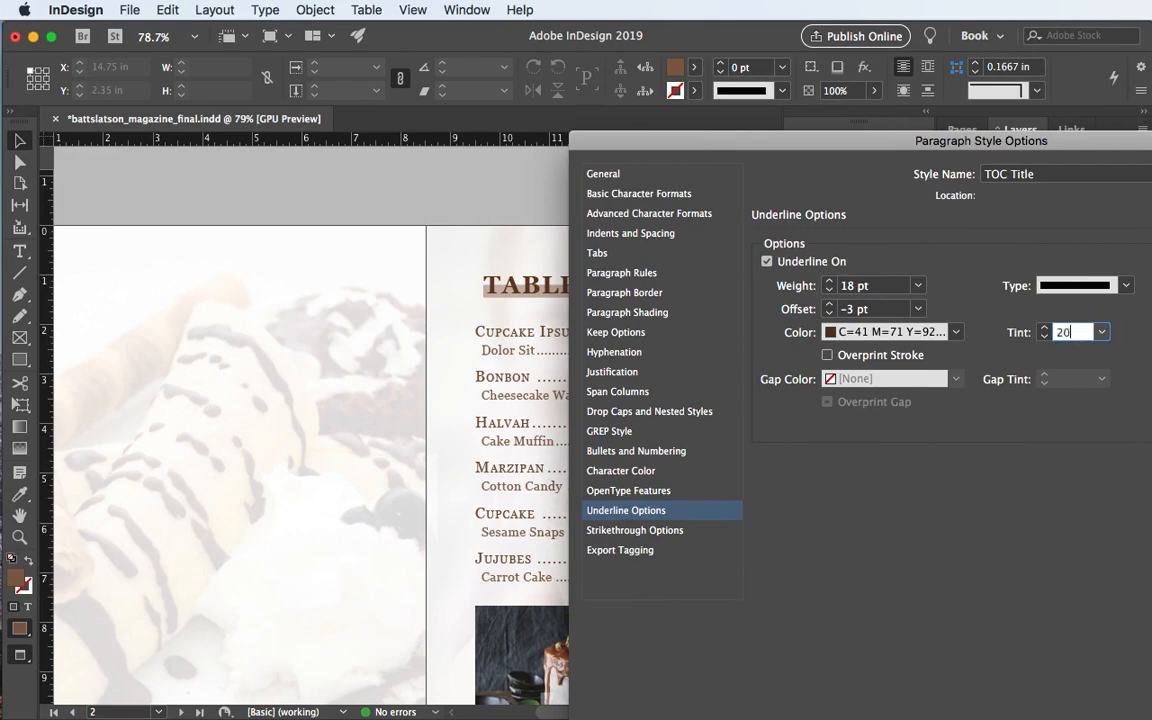
{"action": "key", "text": "Tab"}
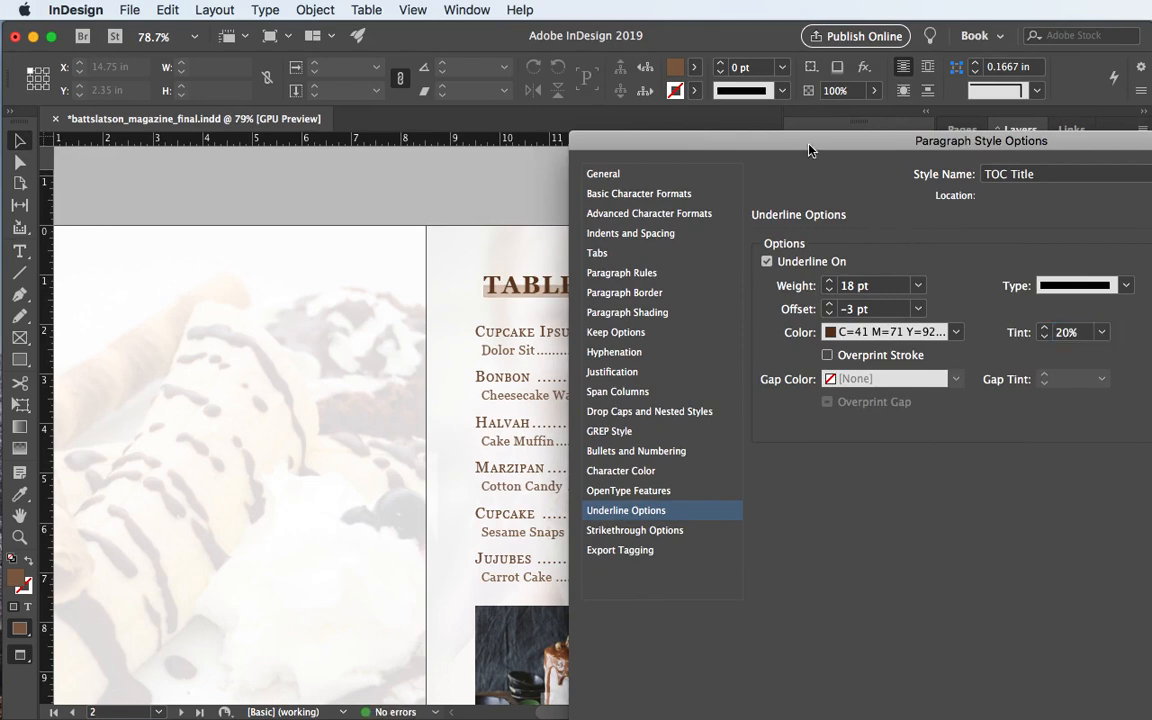
{"action": "left_click_drag", "start_coordinate": [810, 150], "coordinate": [582, 105]}
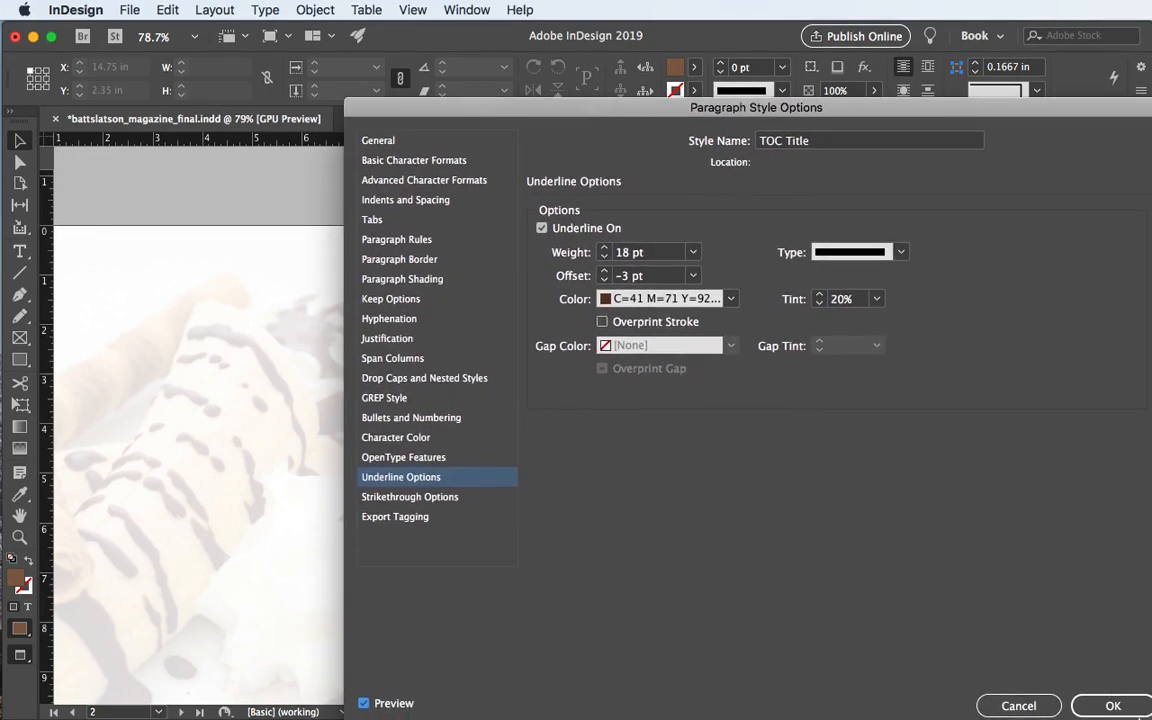
{"action": "left_click", "coordinate": [1112, 705]}
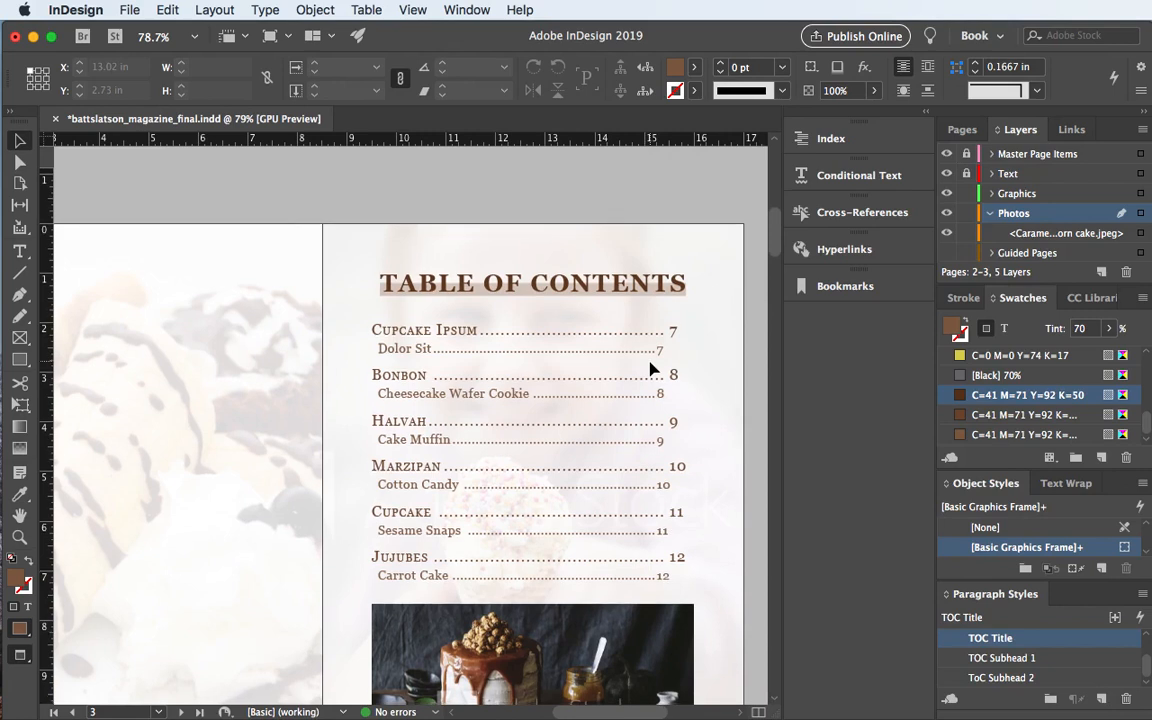
- Save the magazine document with the restyled table of contents
{"action": "scroll", "coordinate": [650, 369], "scroll_direction": "down", "scroll_amount": 1}
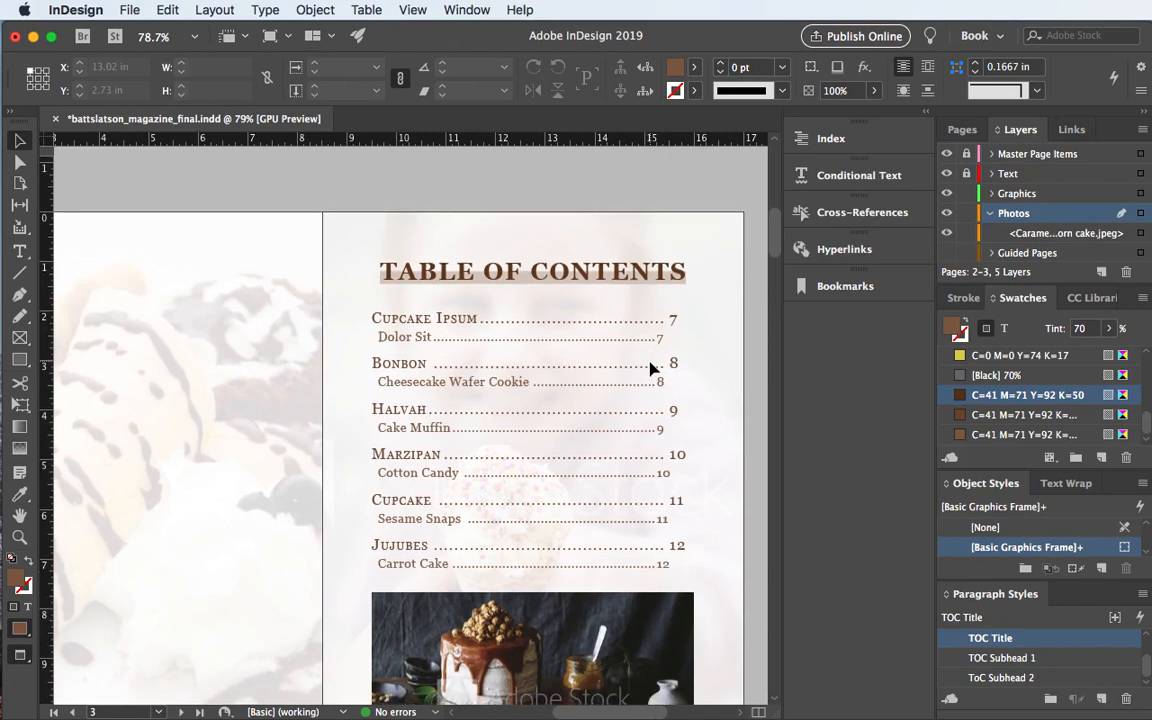
{"action": "key", "text": "super+s"}
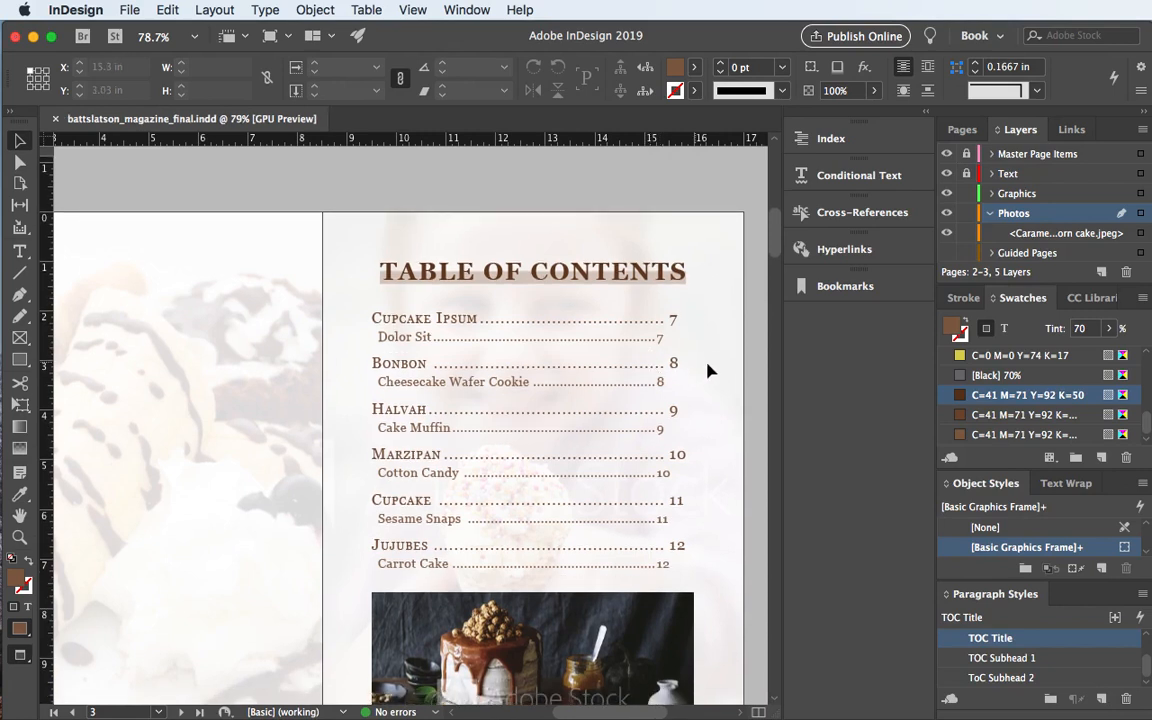
- Review the finished contents page, checking its title, entries and cake photo alongside the facing page
{"action": "scroll", "coordinate": [640, 365], "scroll_direction": "down", "scroll_amount": 5}
{"action": "scroll", "coordinate": [640, 365], "scroll_direction": "up", "scroll_amount": 5}
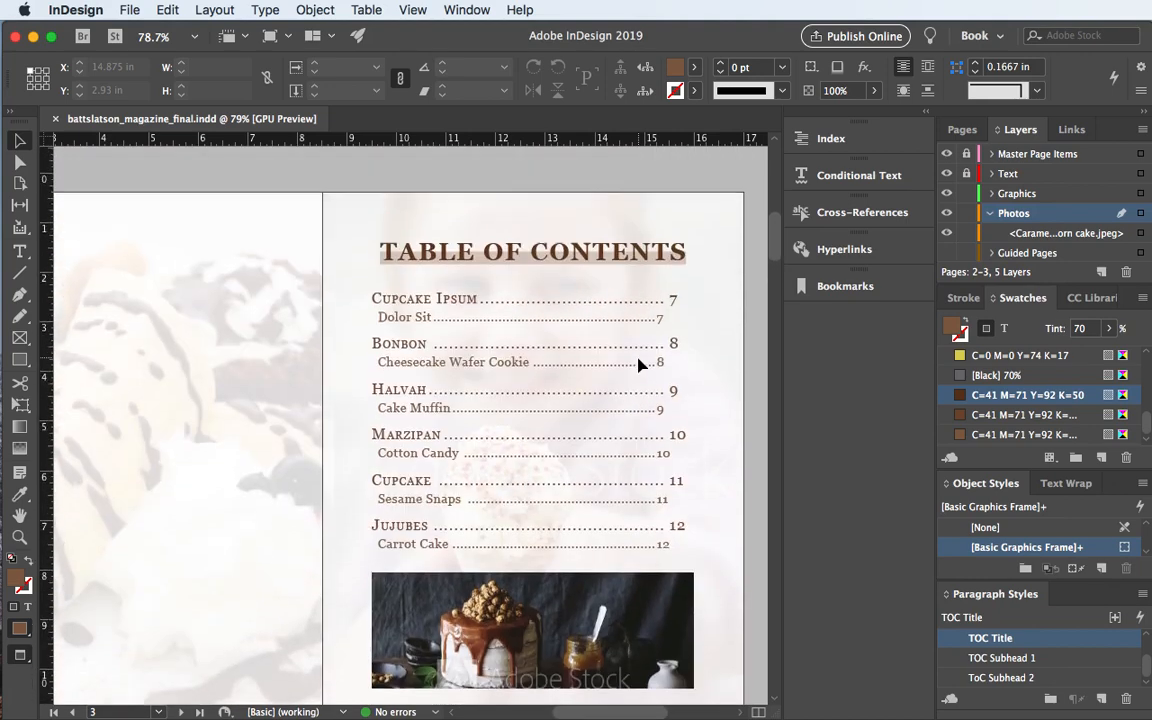
{"action": "scroll", "coordinate": [640, 365], "scroll_direction": "down", "scroll_amount": 10}
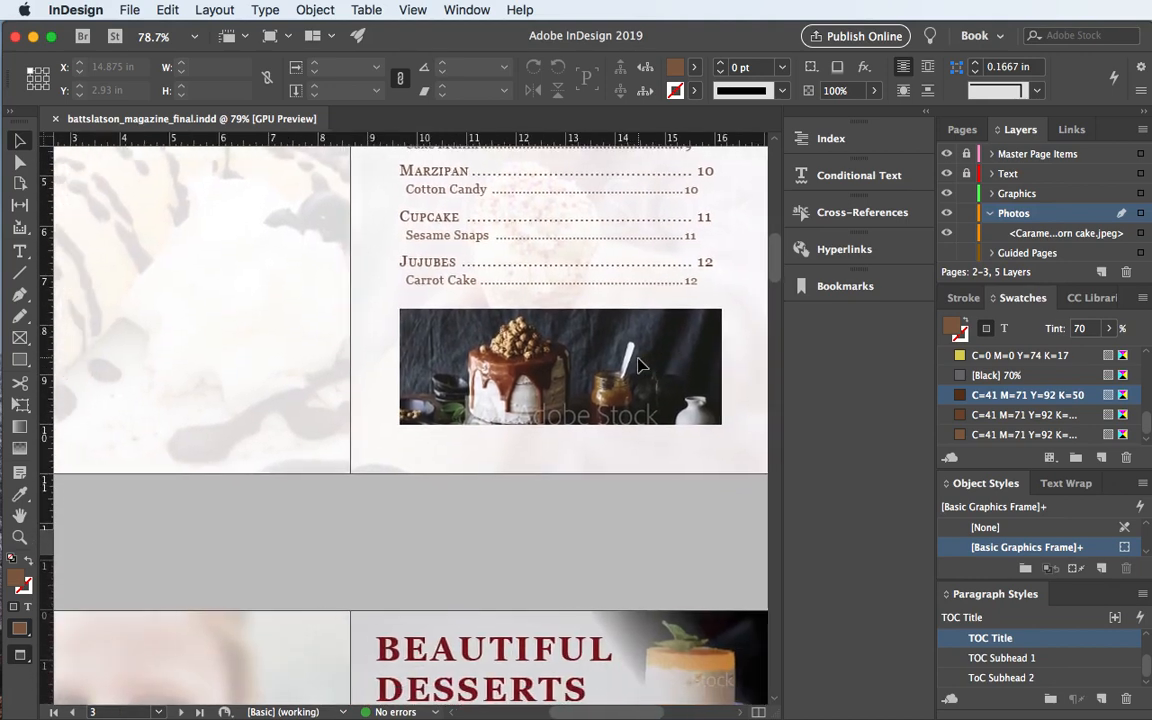
{"action": "scroll", "coordinate": [640, 365], "scroll_direction": "left", "scroll_amount": 5}
{"action": "scroll", "coordinate": [640, 365], "scroll_direction": "up", "scroll_amount": 10}
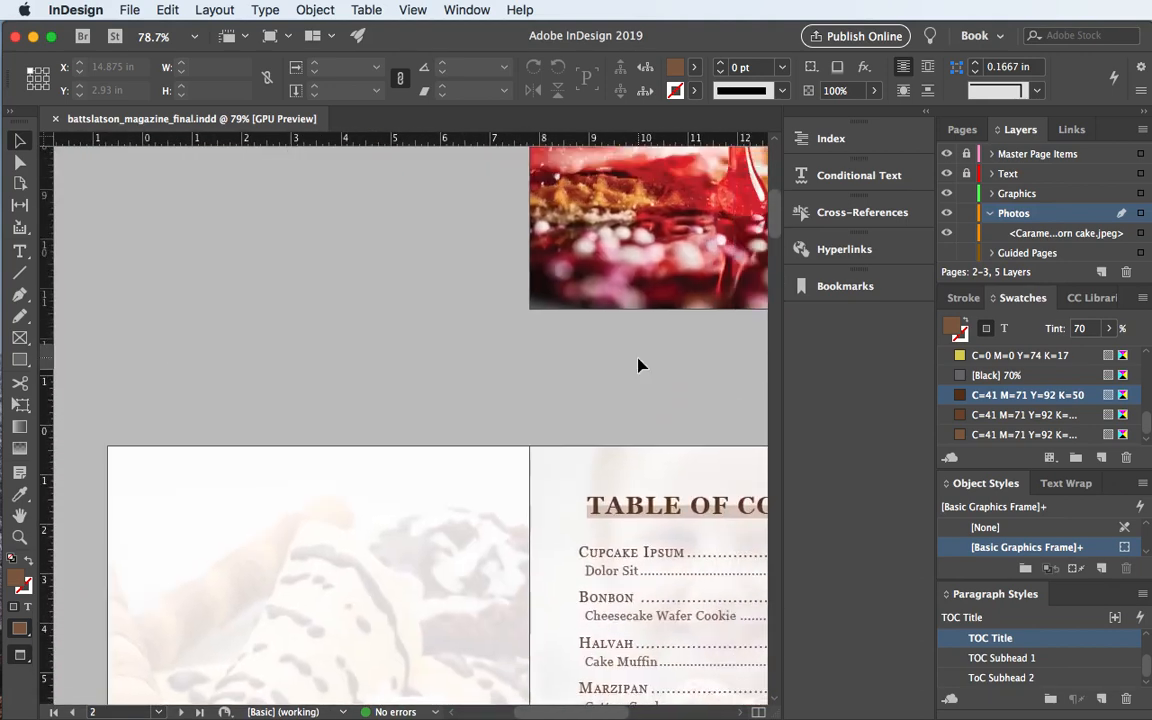
{"action": "scroll", "coordinate": [640, 365], "scroll_direction": "right", "scroll_amount": 5}
{"action": "scroll", "coordinate": [640, 365], "scroll_direction": "down", "scroll_amount": 5}
{"action": "scroll", "coordinate": [640, 365], "scroll_direction": "right", "scroll_amount": 3}
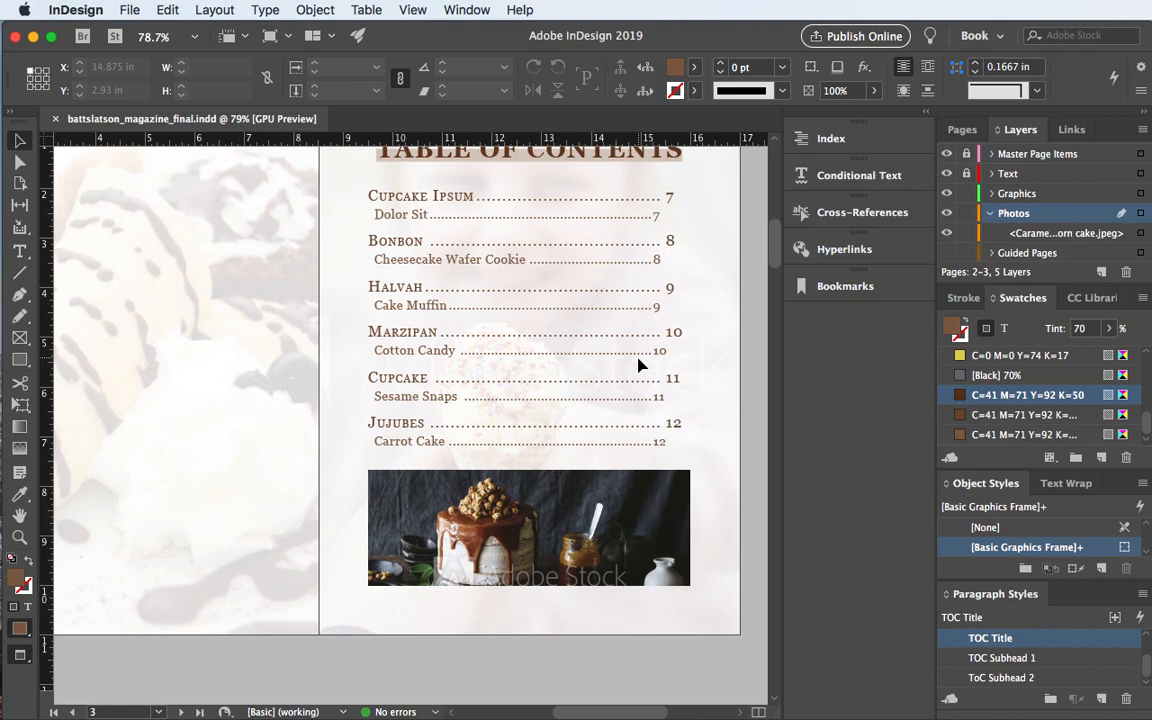
- Switch from preview to normal view to show guides and frame edges, and look through the spreads from cover to back cover
{"action": "key", "text": "w"}
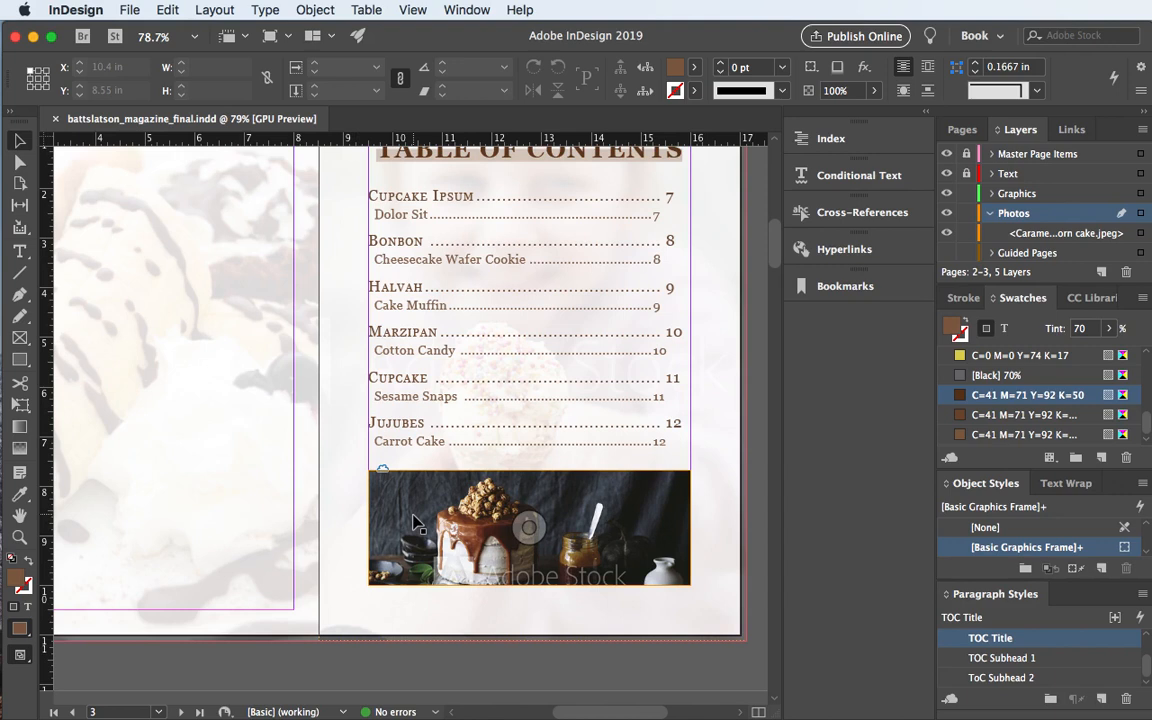
{"action": "scroll", "coordinate": [689, 566], "scroll_direction": "up", "scroll_amount": 10}
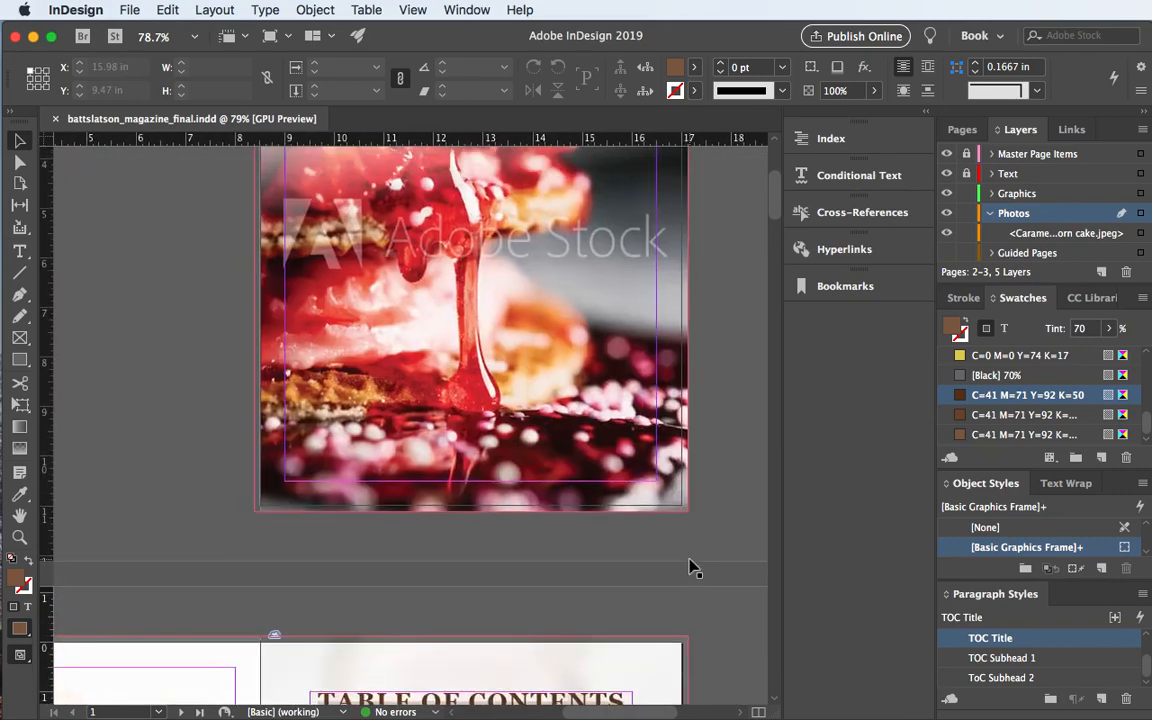
{"action": "scroll", "coordinate": [689, 566], "scroll_direction": "up", "scroll_amount": 3}
{"action": "scroll", "coordinate": [689, 566], "scroll_direction": "down", "scroll_amount": 15}
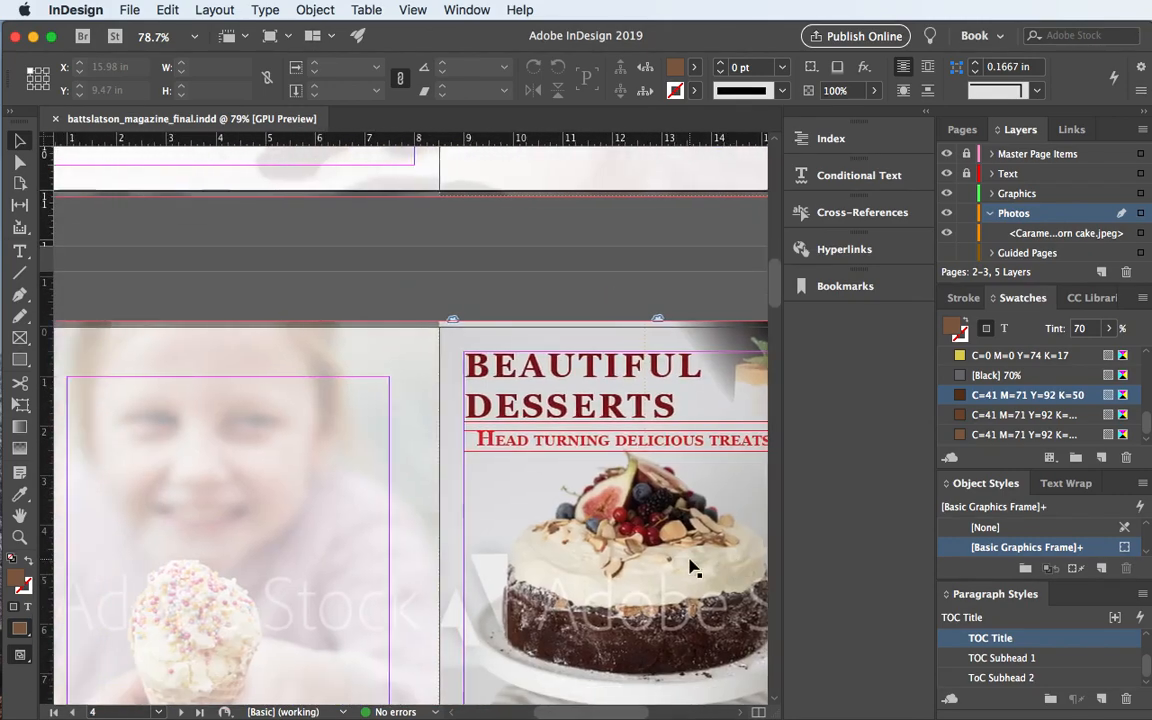
{"action": "scroll", "coordinate": [689, 566], "scroll_direction": "down", "scroll_amount": 15}
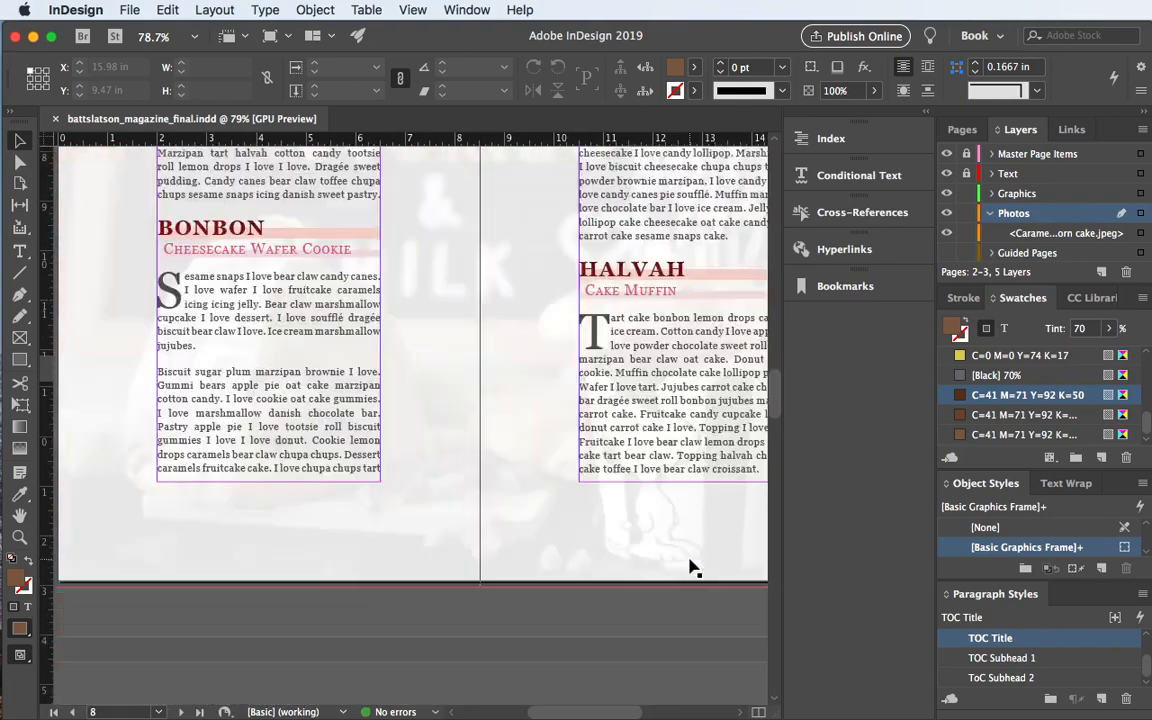
{"action": "scroll", "coordinate": [689, 566], "scroll_direction": "down", "scroll_amount": 15}
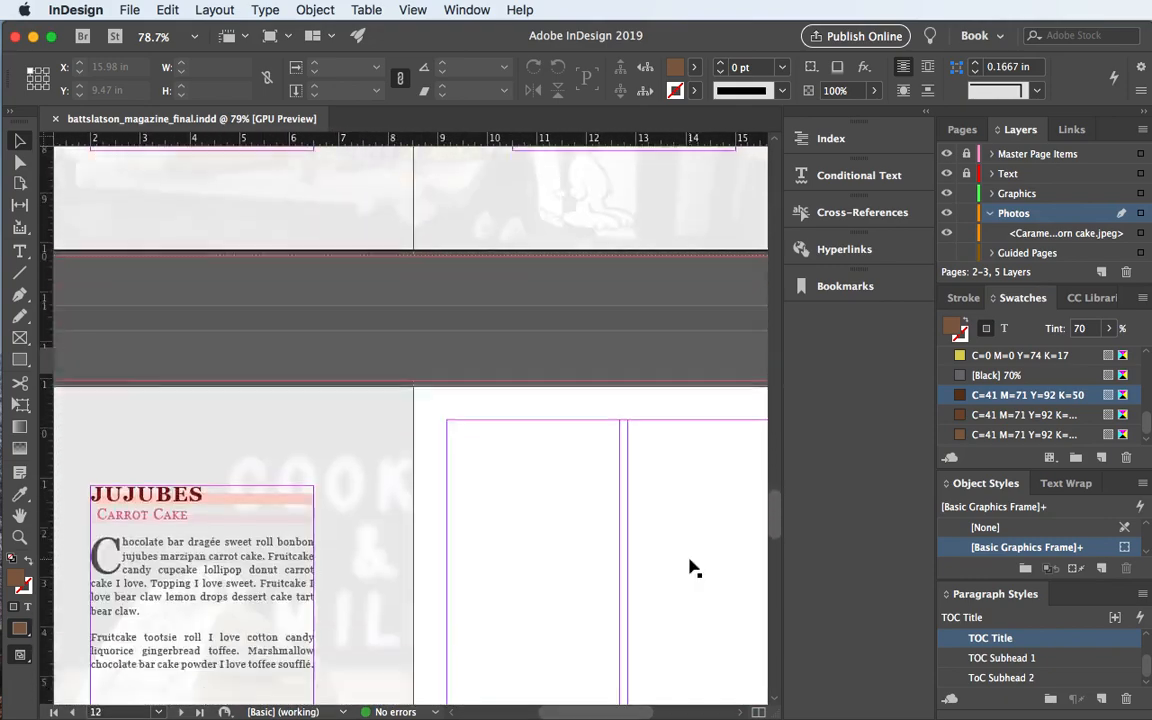
{"action": "scroll", "coordinate": [694, 568], "scroll_direction": "down", "scroll_amount": 15}
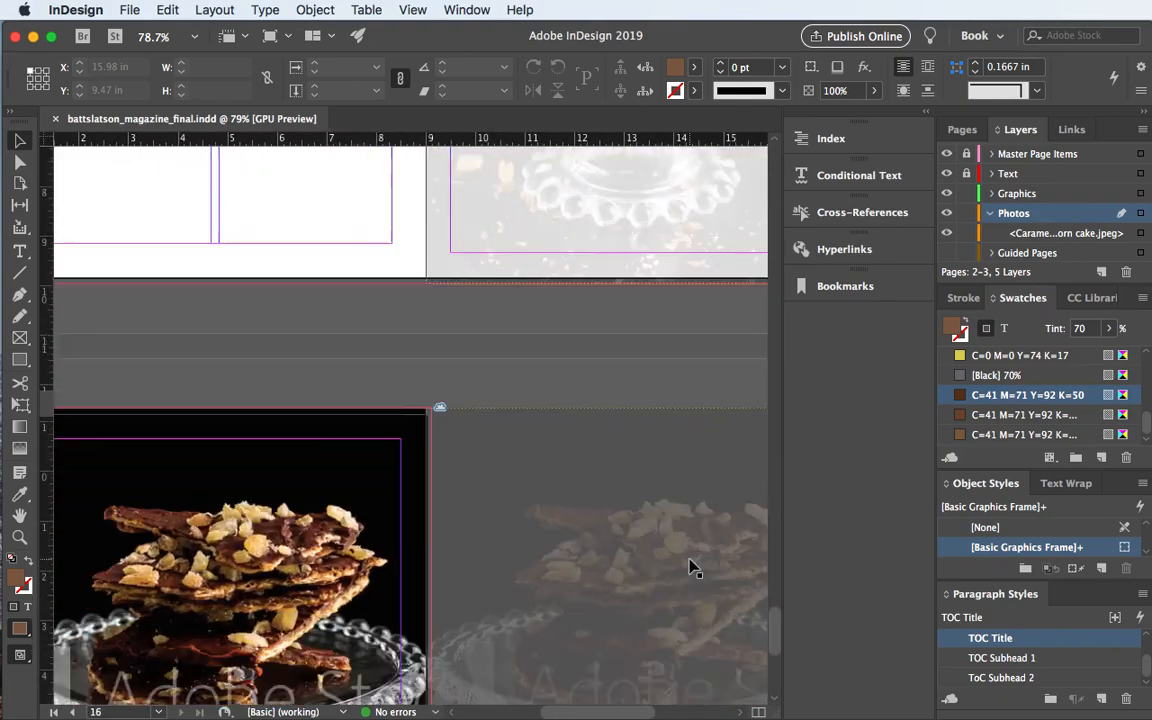
{"action": "scroll", "coordinate": [689, 566], "scroll_direction": "down", "scroll_amount": 15}
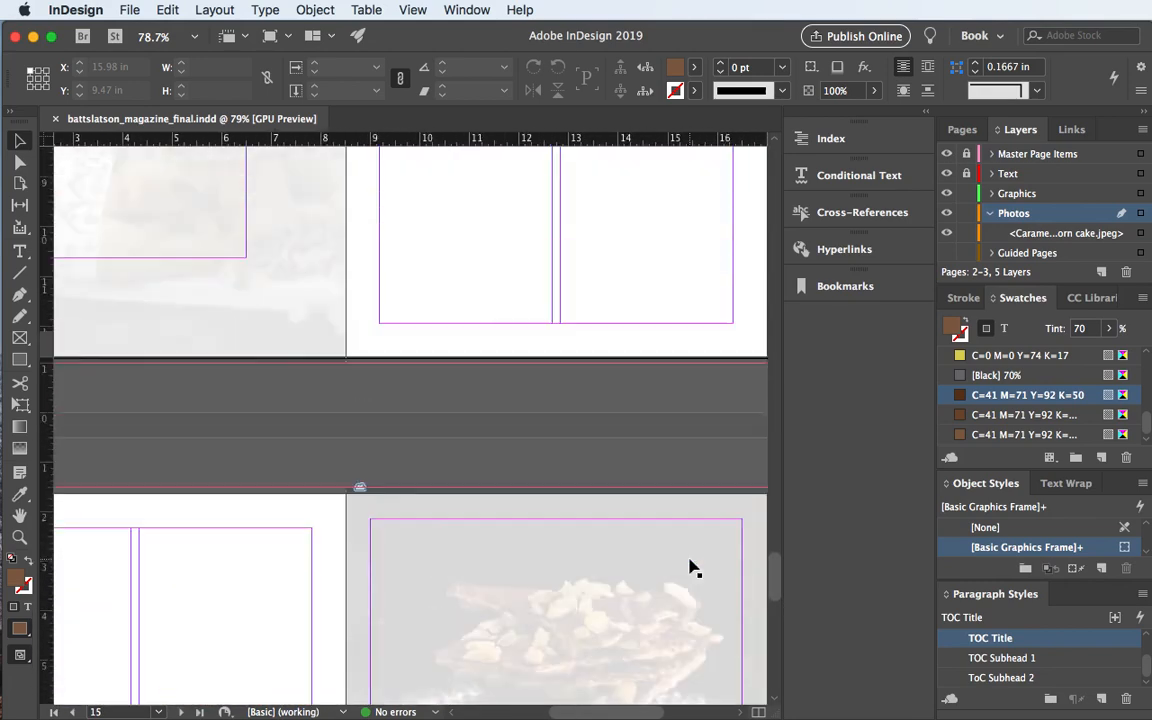
- Examine the empty two-column page 13 facing the Jujubes article and compare it with the neighbouring article spreads
{"action": "scroll", "coordinate": [689, 566], "scroll_direction": "up", "scroll_amount": 10}
{"action": "scroll", "coordinate": [689, 566], "scroll_direction": "down", "scroll_amount": 5}
{"action": "scroll", "coordinate": [689, 566], "scroll_direction": "left", "scroll_amount": 5}
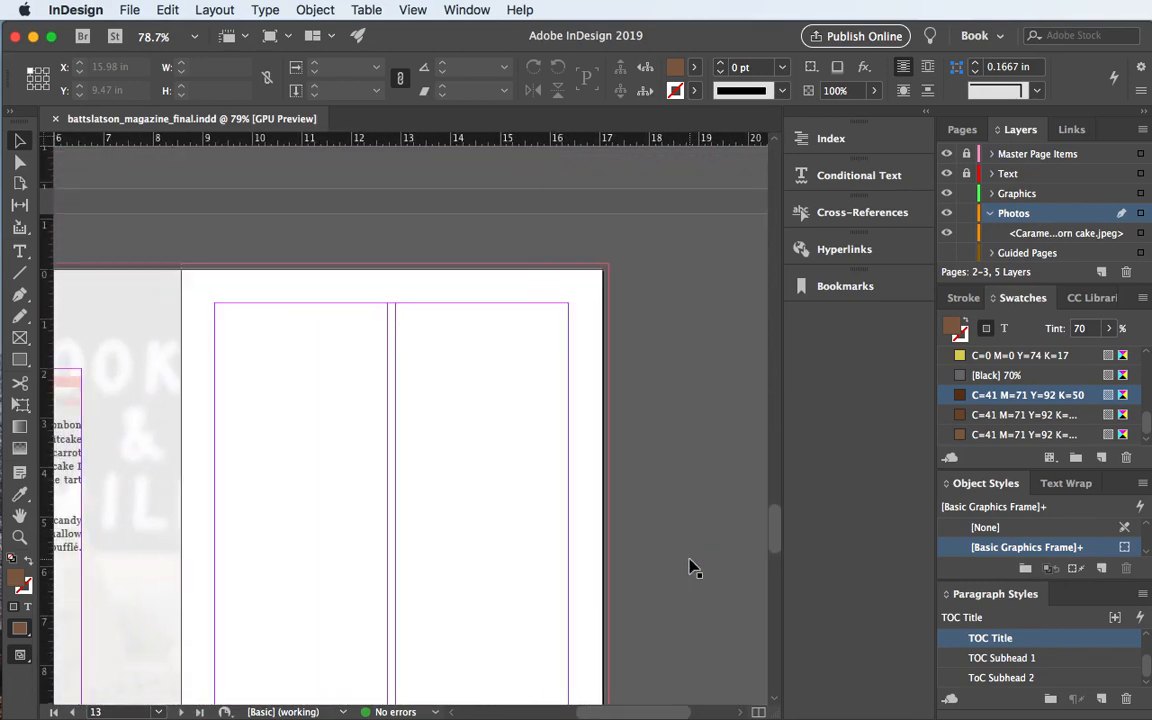
{"action": "scroll", "coordinate": [689, 566], "scroll_direction": "up", "scroll_amount": 2}
{"action": "scroll", "coordinate": [689, 566], "scroll_direction": "left", "scroll_amount": 2}
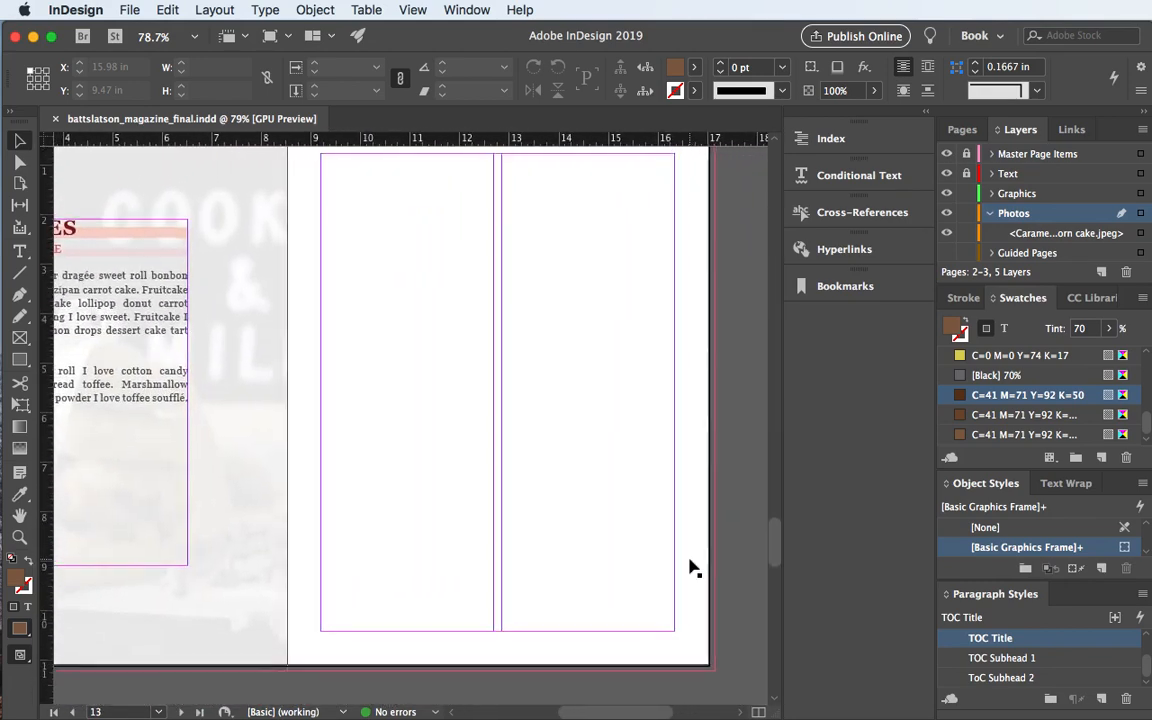
{"action": "scroll", "coordinate": [689, 566], "scroll_direction": "up", "scroll_amount": 2}
{"action": "scroll", "coordinate": [689, 566], "scroll_direction": "left", "scroll_amount": 1}
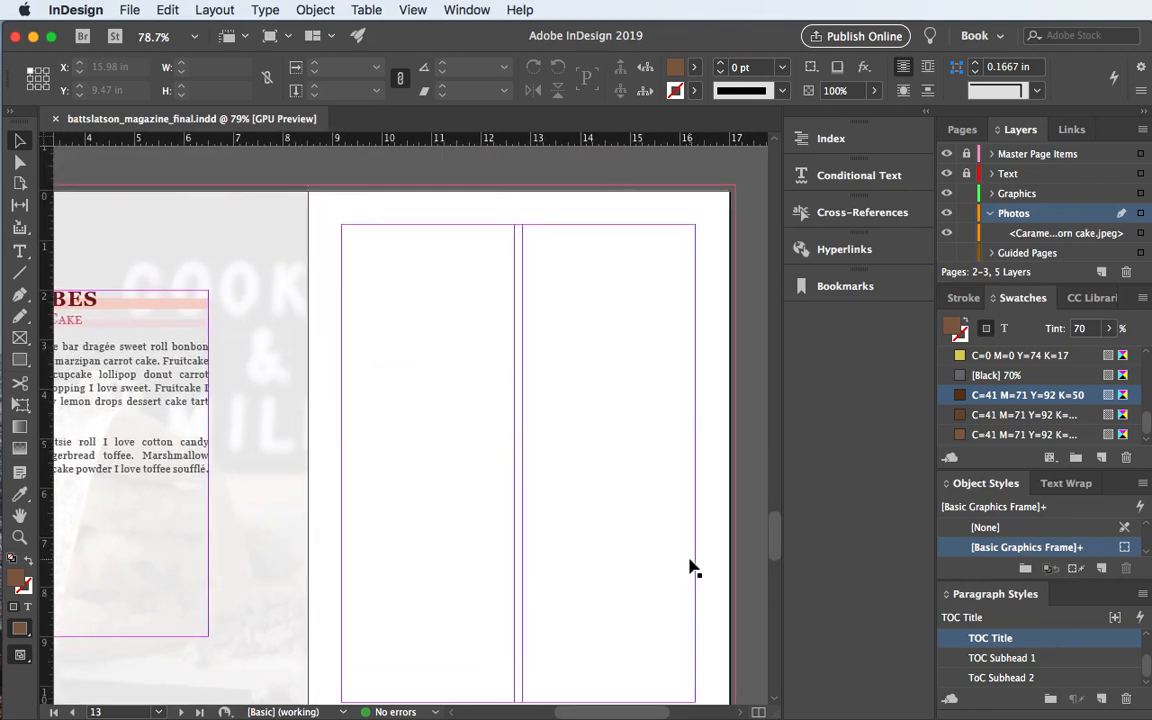
{"action": "scroll", "coordinate": [689, 566], "scroll_direction": "down", "scroll_amount": 3}
{"action": "scroll", "coordinate": [689, 566], "scroll_direction": "left", "scroll_amount": 6}
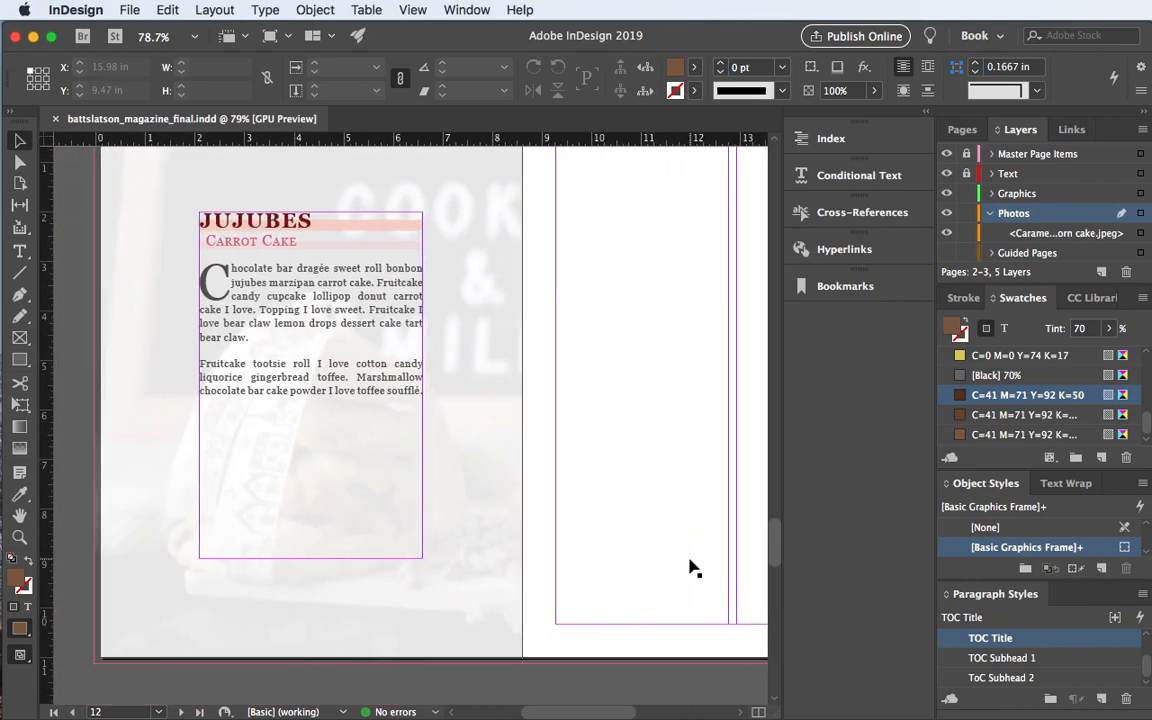
{"action": "scroll", "coordinate": [689, 566], "scroll_direction": "right", "scroll_amount": 6}
{"action": "scroll", "coordinate": [689, 566], "scroll_direction": "down", "scroll_amount": 3}
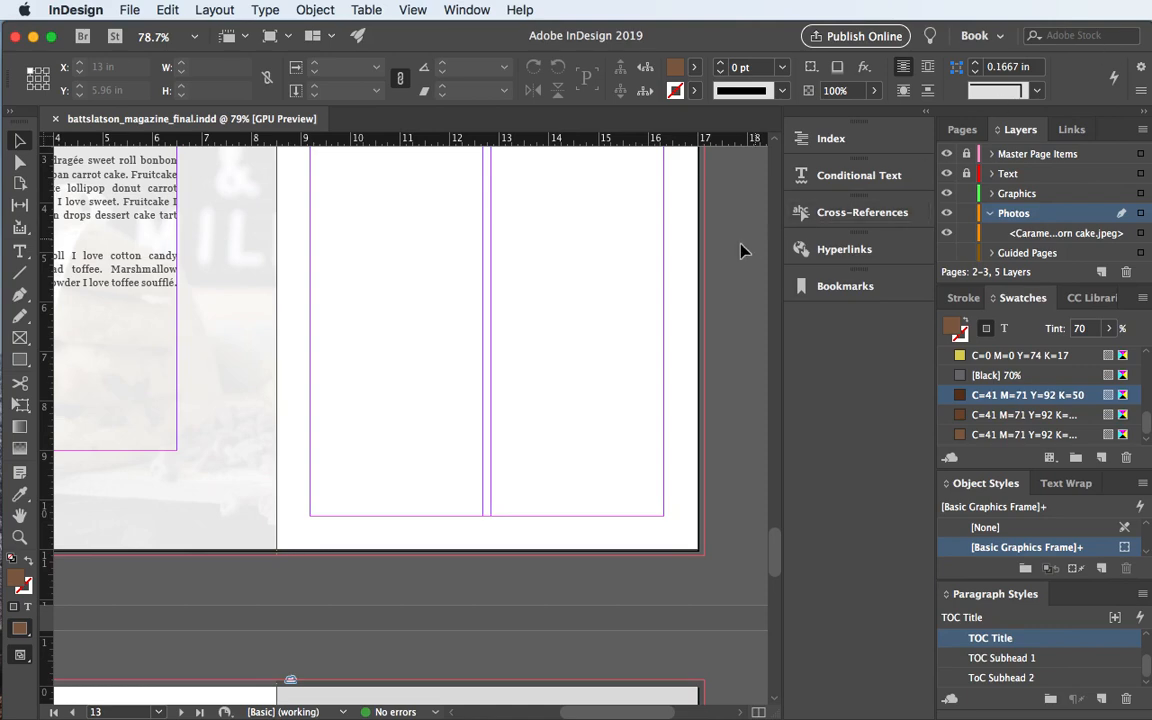
{"action": "scroll", "coordinate": [740, 249], "scroll_direction": "down", "scroll_amount": 10}
{"action": "scroll", "coordinate": [740, 249], "scroll_direction": "left", "scroll_amount": 2}
{"action": "scroll", "coordinate": [736, 251], "scroll_direction": "up", "scroll_amount": 4}
{"action": "scroll", "coordinate": [736, 251], "scroll_direction": "right", "scroll_amount": 2}
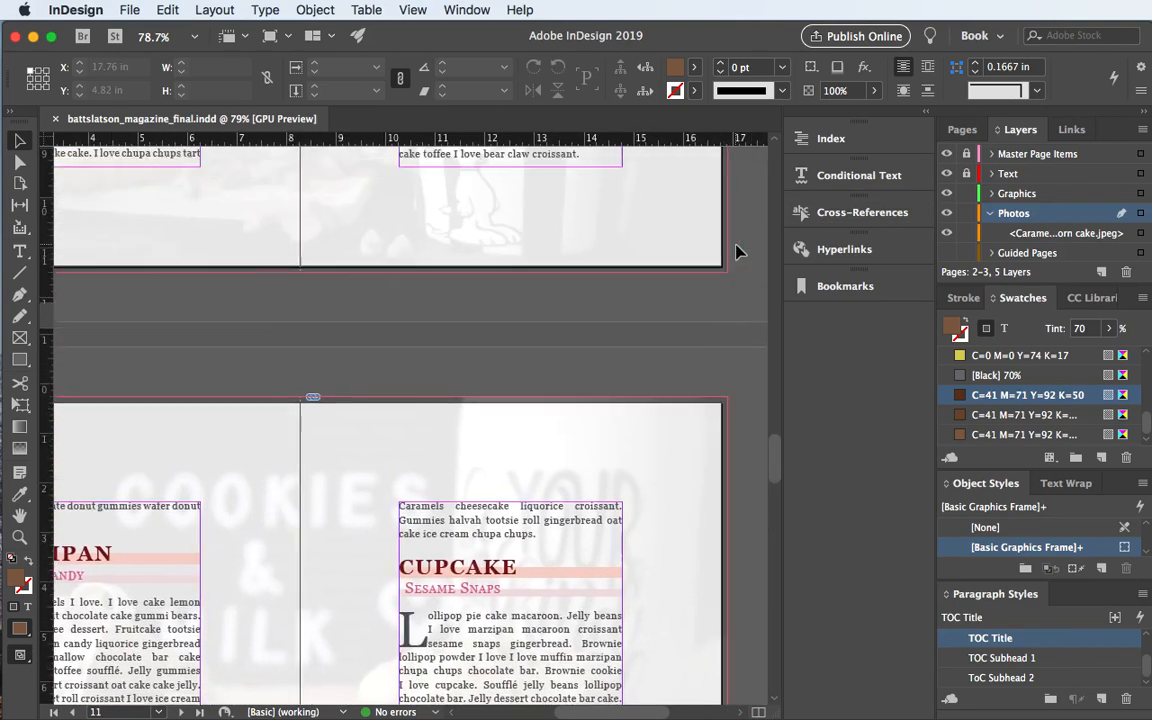